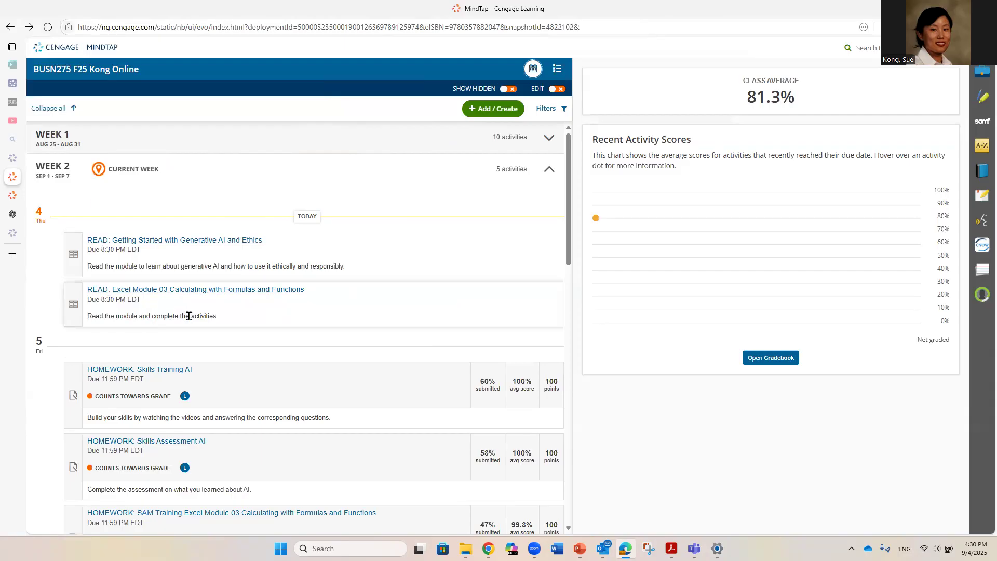
# - Open the Week 3 assignment Textbook Project Excel Module 03 Performing Calculations with Formulas and Functions and start it
pyautogui.scroll(-2, 201, 323)
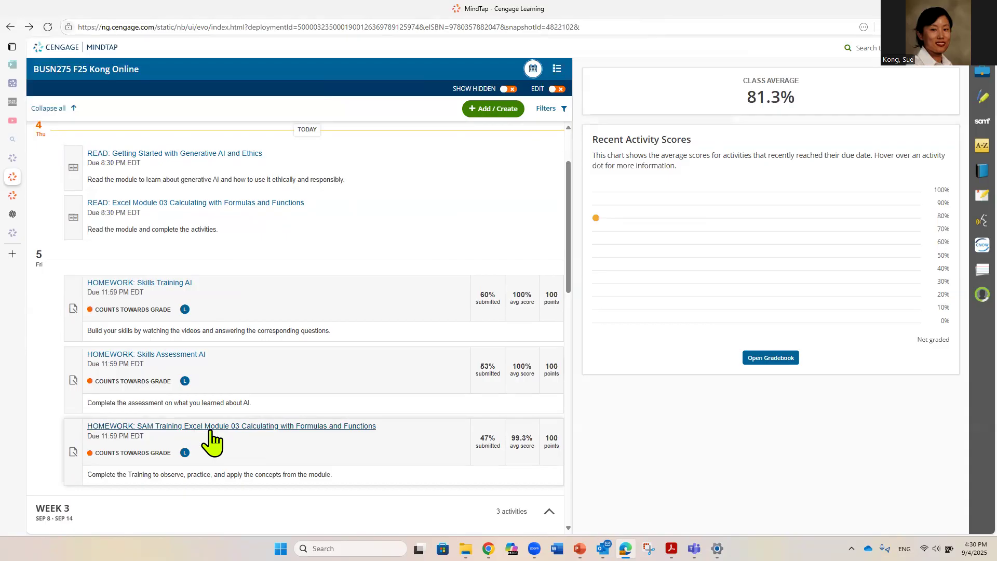
pyautogui.scroll(-2, 211, 441)
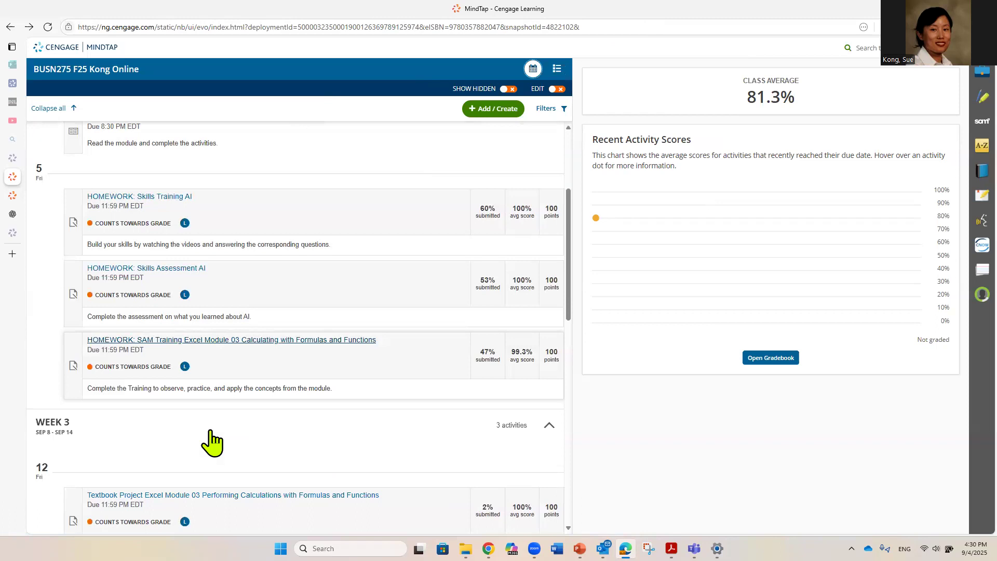
pyautogui.scroll(-2, 218, 426)
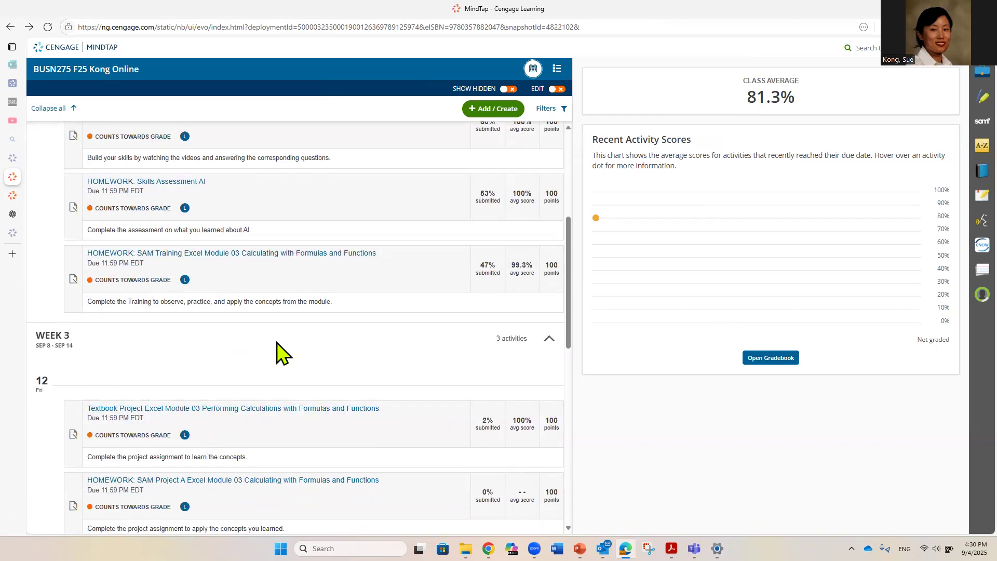
pyautogui.scroll(-2, 277, 346)
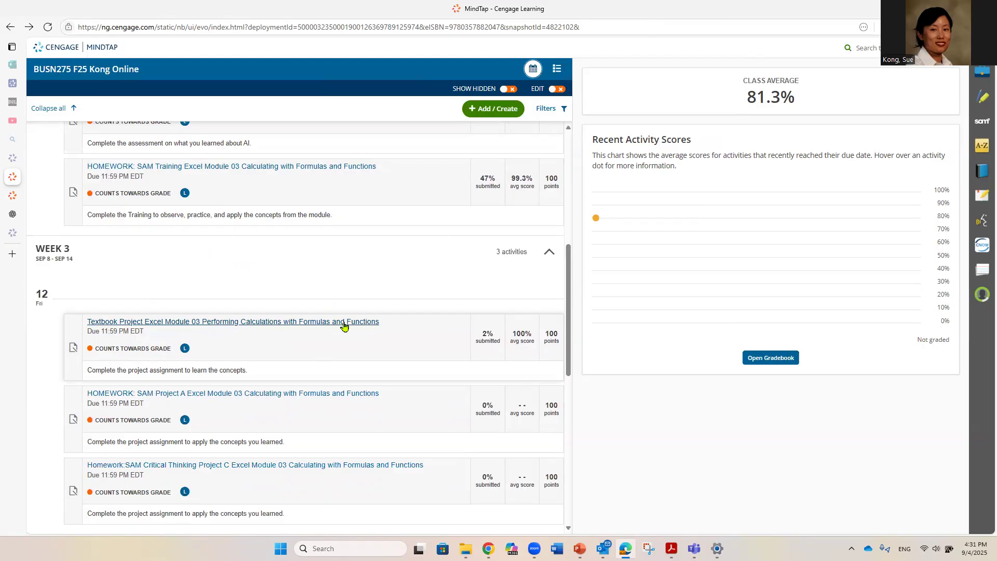
pyautogui.click(223, 322)
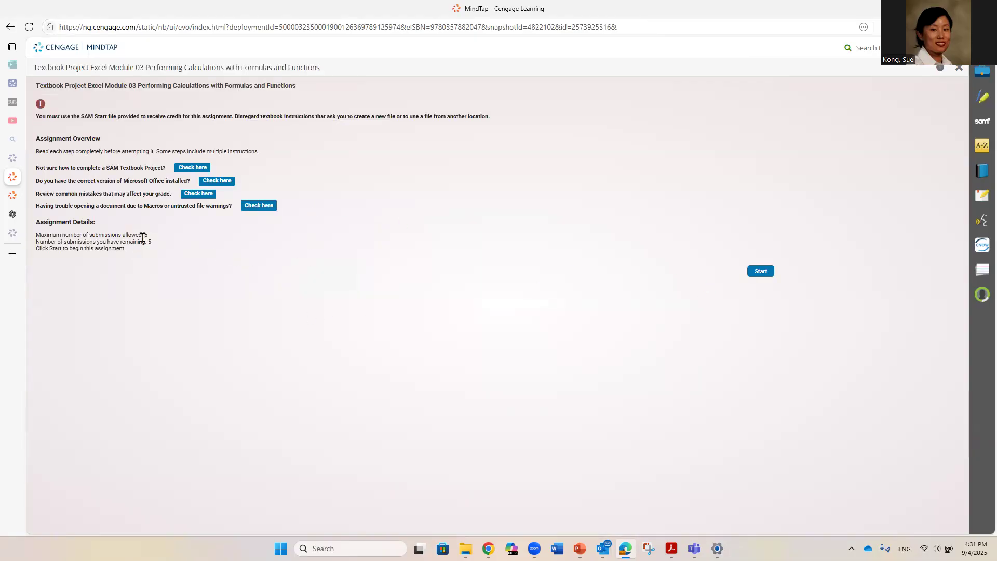
pyautogui.moveTo(142, 235); pyautogui.dragTo(154, 243)
pyautogui.click(571, 291)
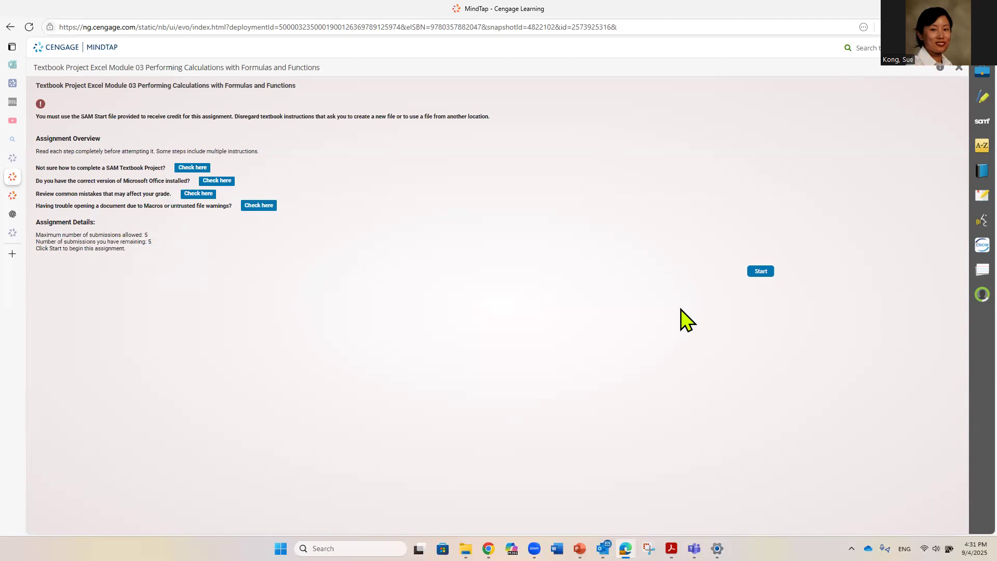
pyautogui.click(761, 272)
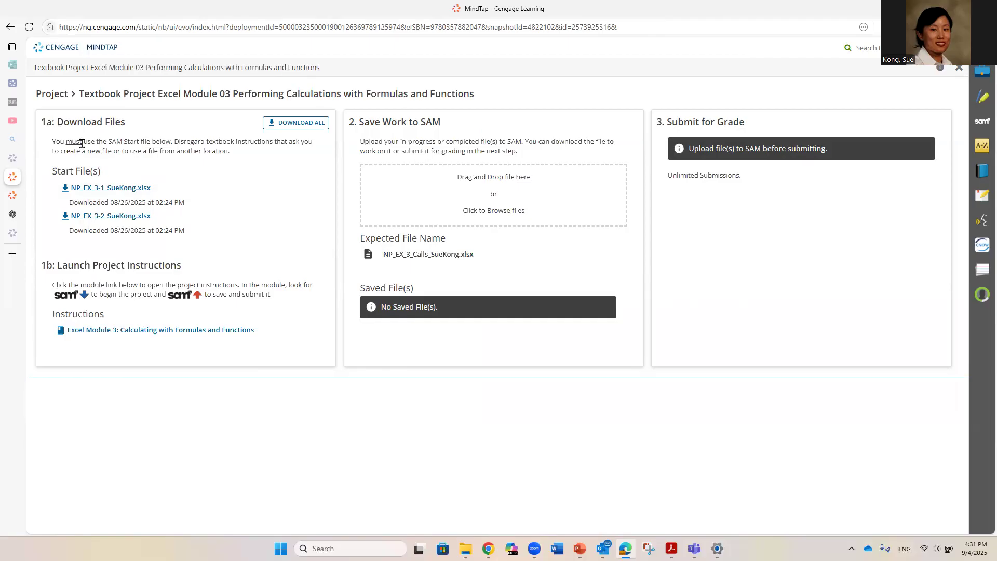
# - Download the NP_EX_3-1 and NP_EX_3-2 start files and open the Excel Module 3 instructions maximized and enlarged for reading
pyautogui.click(87, 188)
pyautogui.click(111, 217)
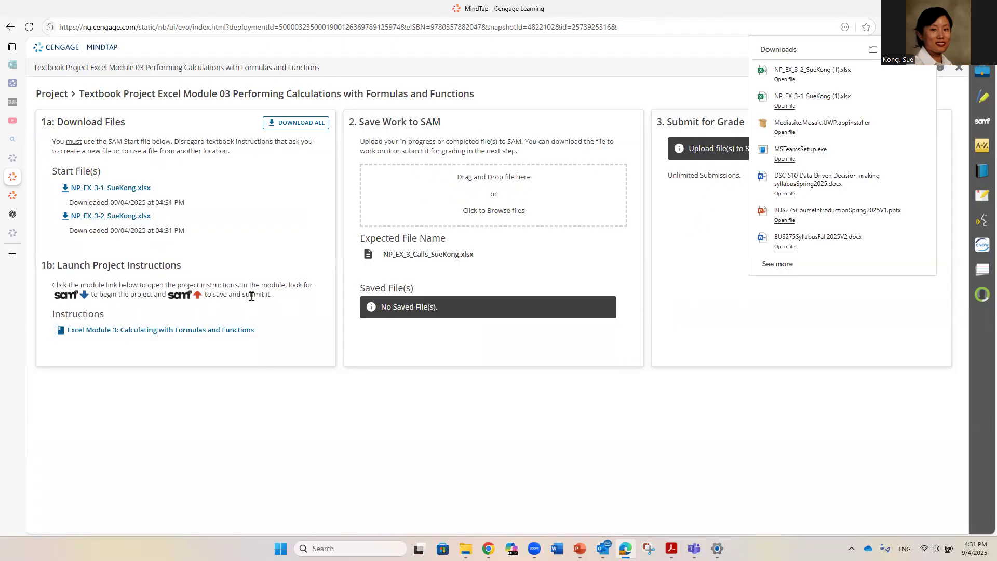
pyautogui.click(120, 332)
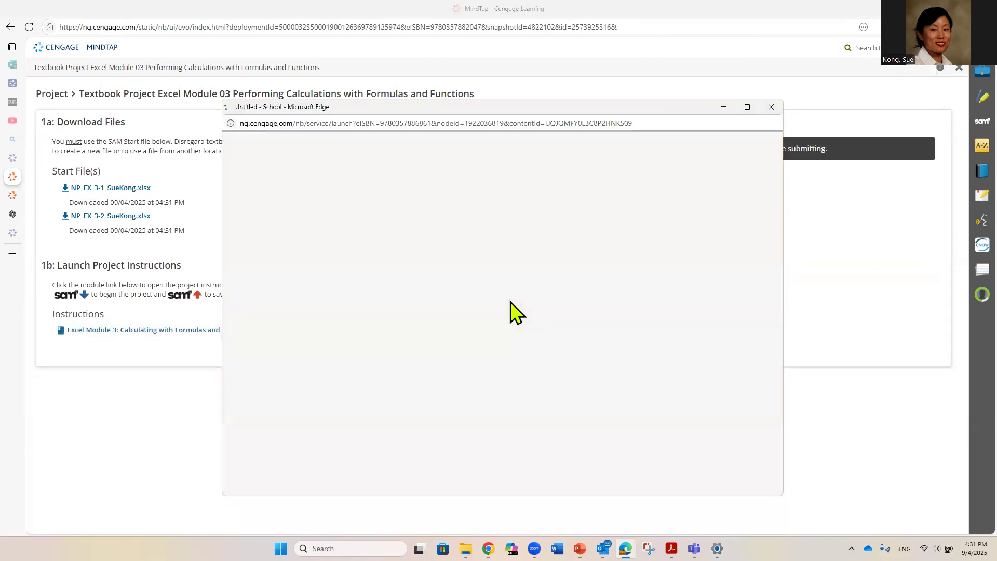
pyautogui.click(747, 107)
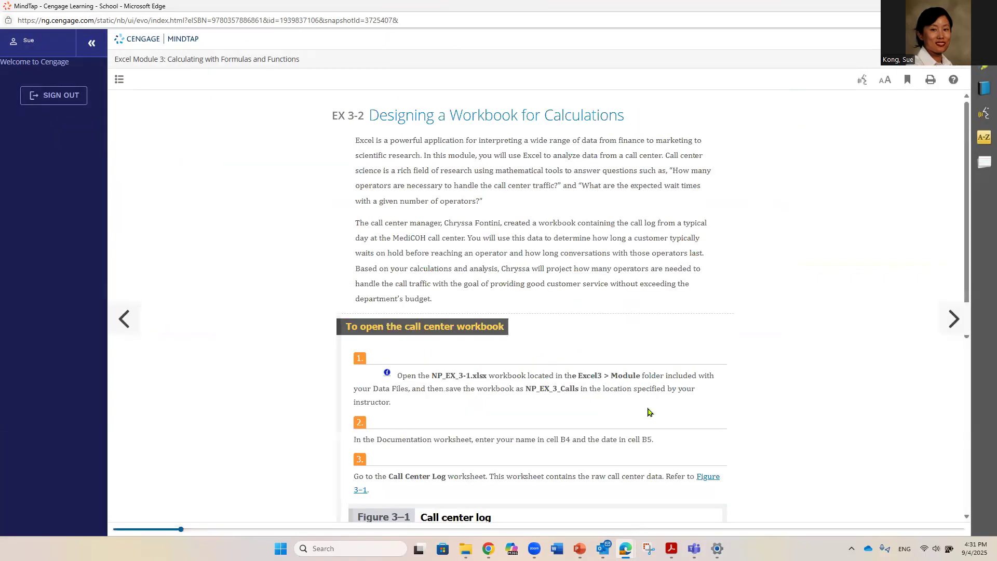
pyautogui.hotkey('ctrl', '+')
pyautogui.hotkey('ctrl', '+')
pyautogui.hotkey('ctrl', '+')
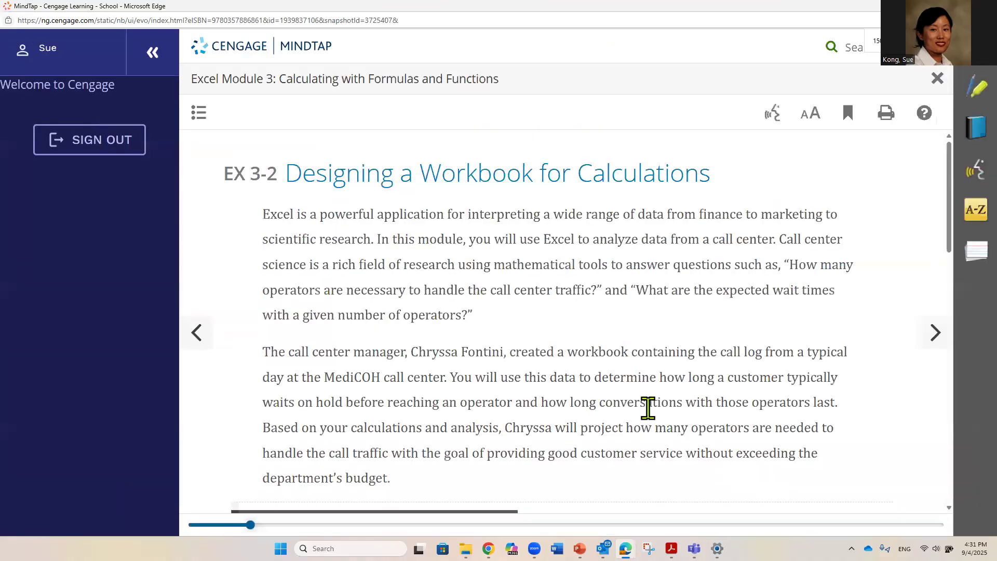
pyautogui.hotkey('ctrl', '-')
# - Read instruction steps 1 and 2 for the workbook to open, the save name and the Documentation worksheet entries
pyautogui.scroll(-3, 651, 411)
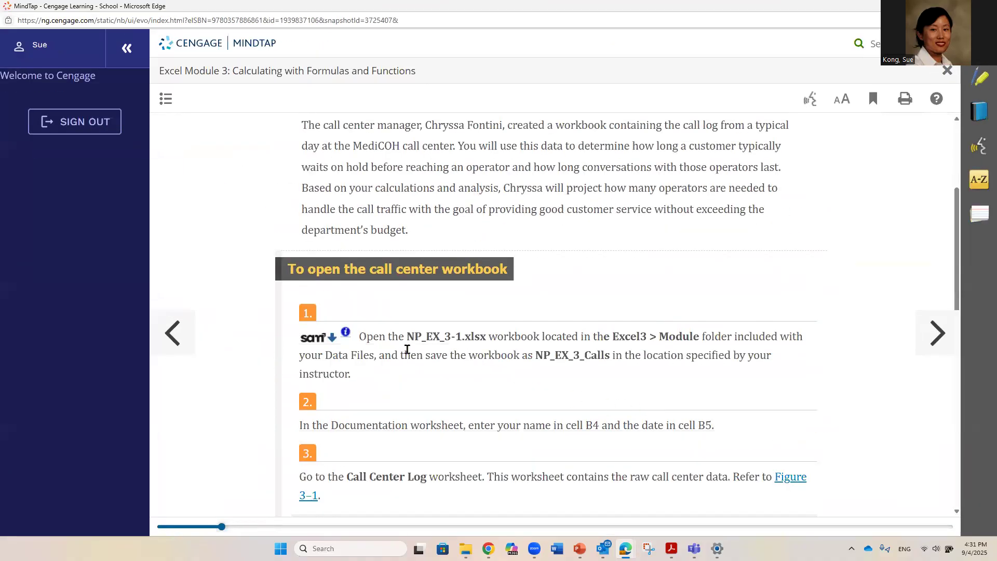
pyautogui.moveTo(390, 338); pyautogui.dragTo(660, 351)
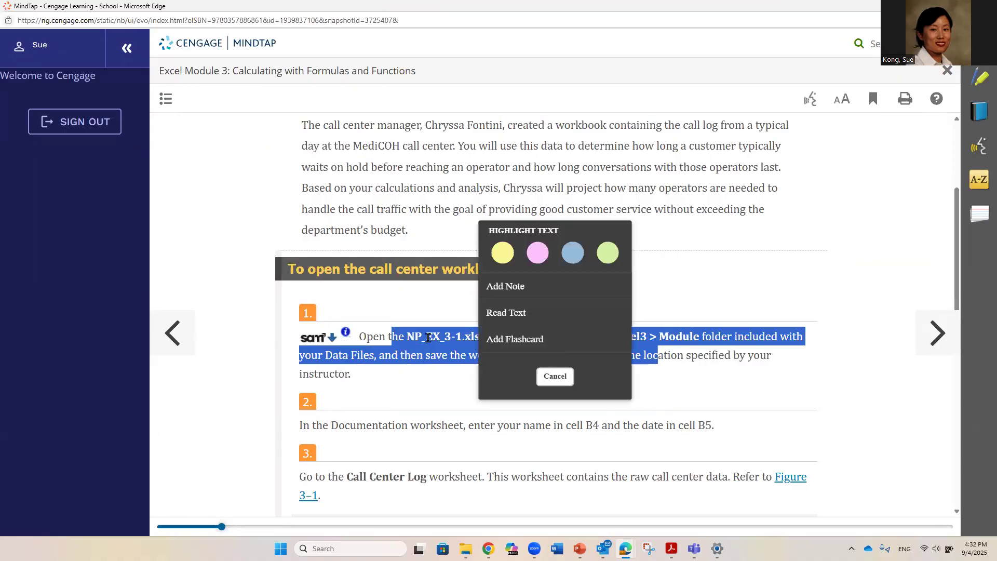
pyautogui.click(441, 336)
pyautogui.doubleClick(455, 336)
pyautogui.click(471, 341)
pyautogui.moveTo(535, 355); pyautogui.dragTo(614, 356)
pyautogui.click(716, 392)
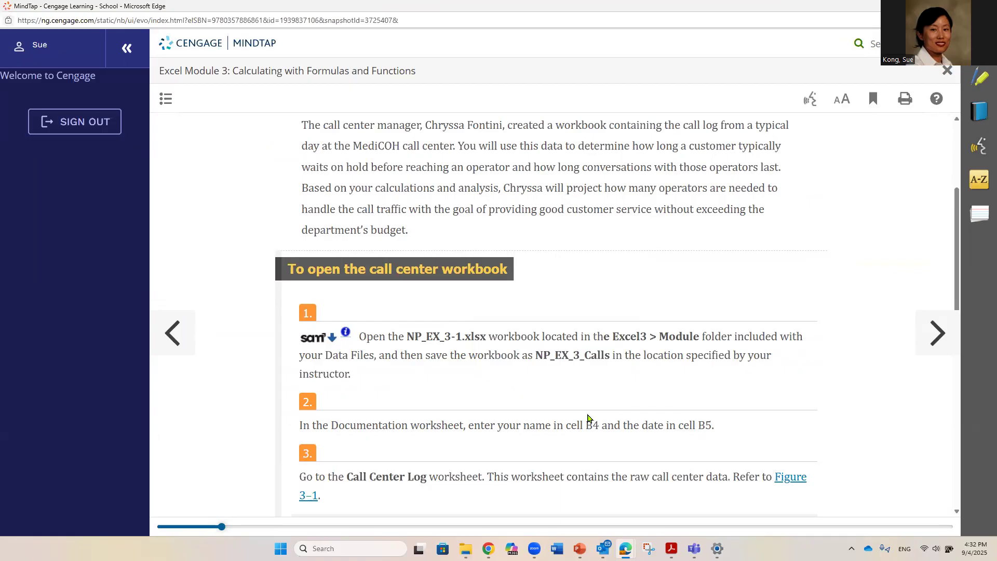
pyautogui.moveTo(354, 427); pyautogui.dragTo(726, 439)
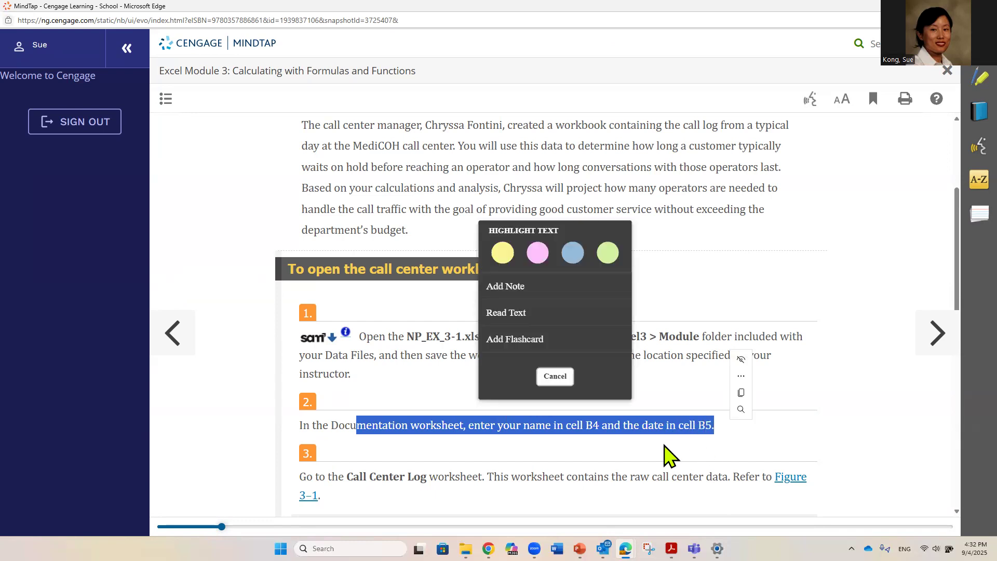
pyautogui.click(602, 451)
# - Read instruction step 3 about the Call Center Log worksheet and examine Figure 3-1 with its explanation
pyautogui.scroll(-2, 602, 452)
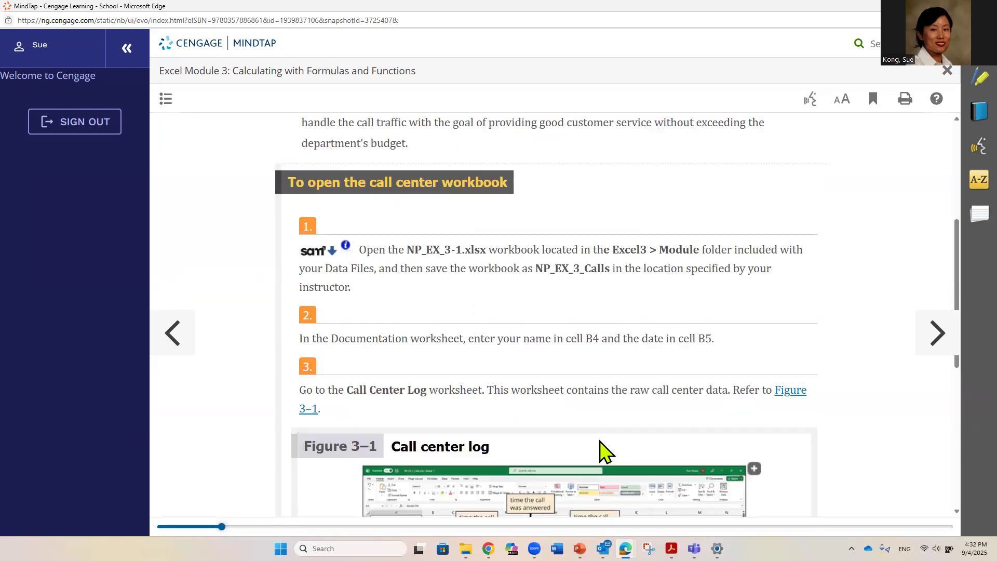
pyautogui.scroll(-2, 384, 421)
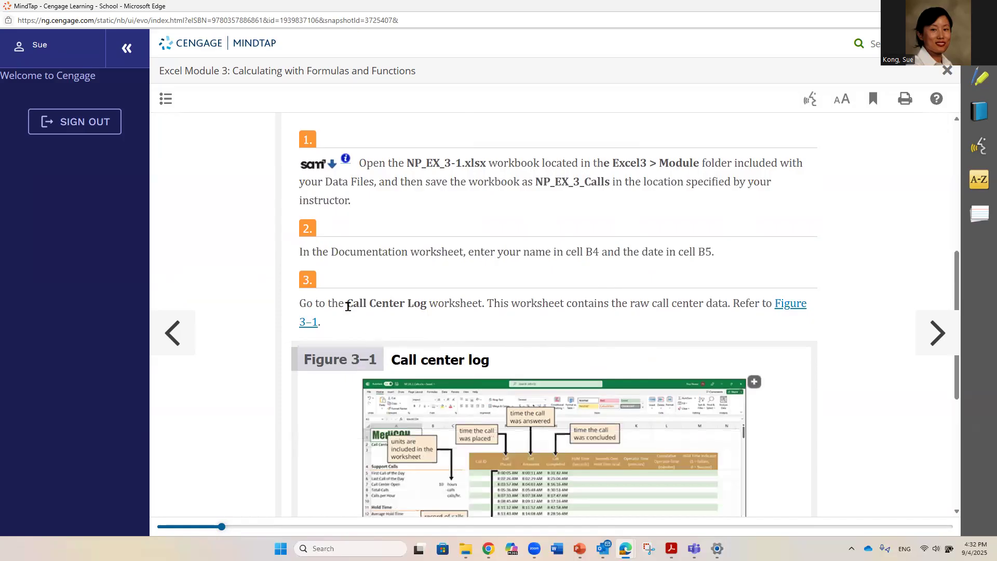
pyautogui.moveTo(348, 304); pyautogui.dragTo(482, 304)
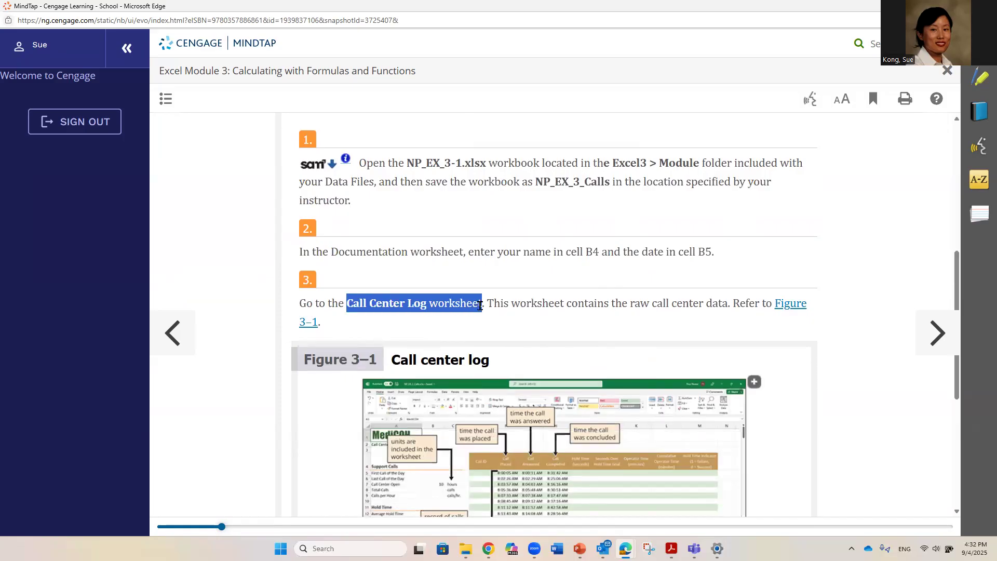
pyautogui.click(366, 322)
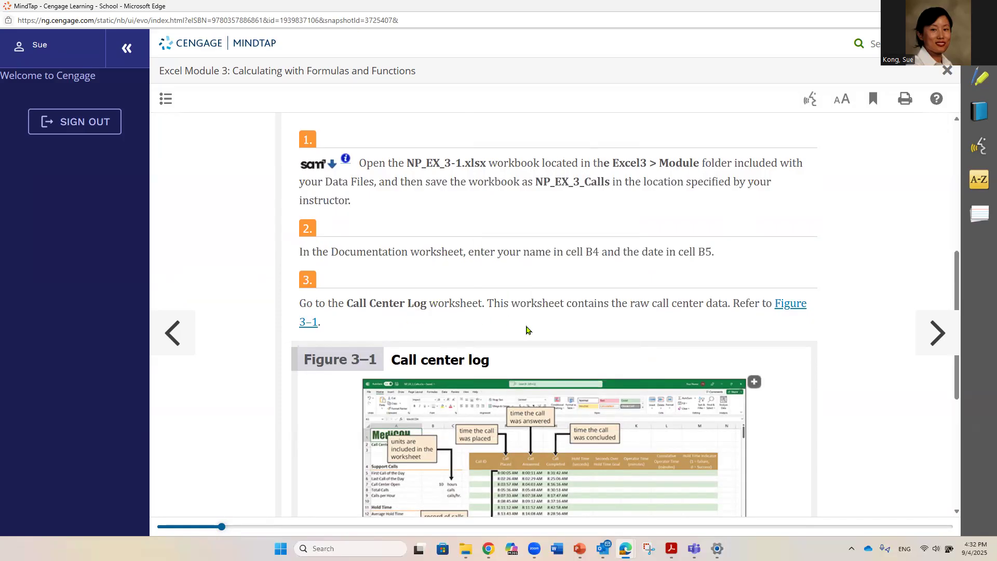
pyautogui.scroll(-4, 527, 334)
pyautogui.scroll(-2, 526, 334)
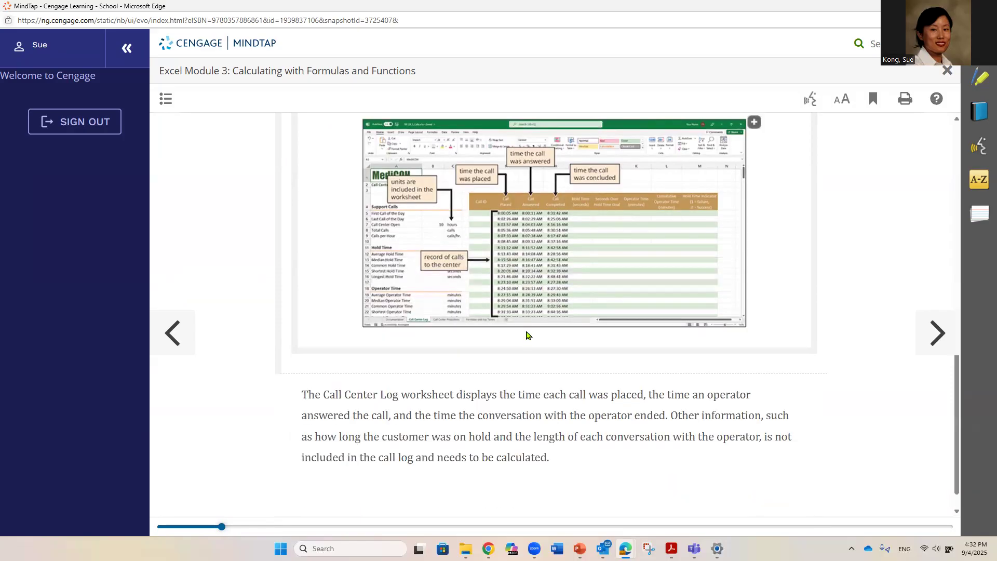
pyautogui.scroll(-1, 526, 335)
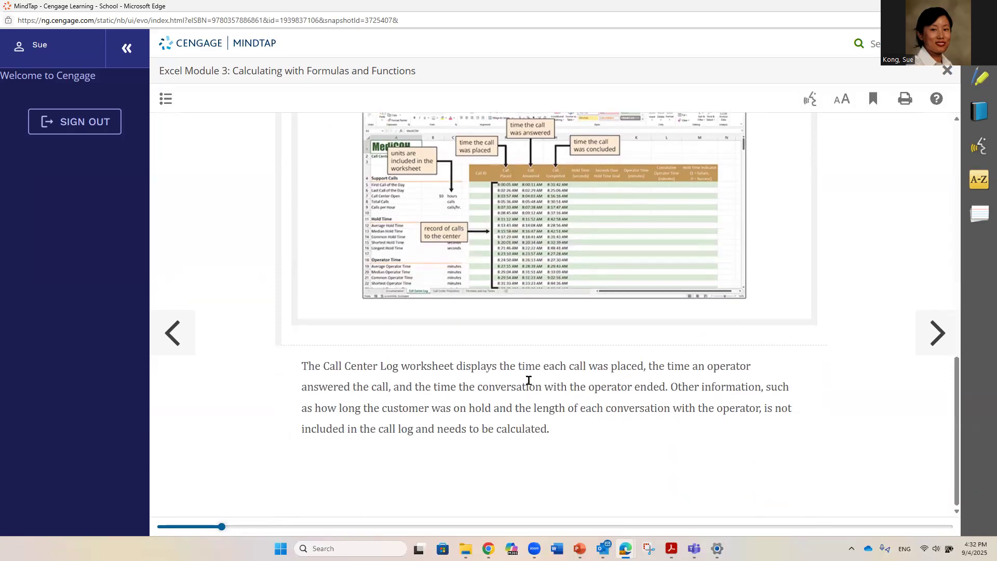
pyautogui.scroll(2, 528, 381)
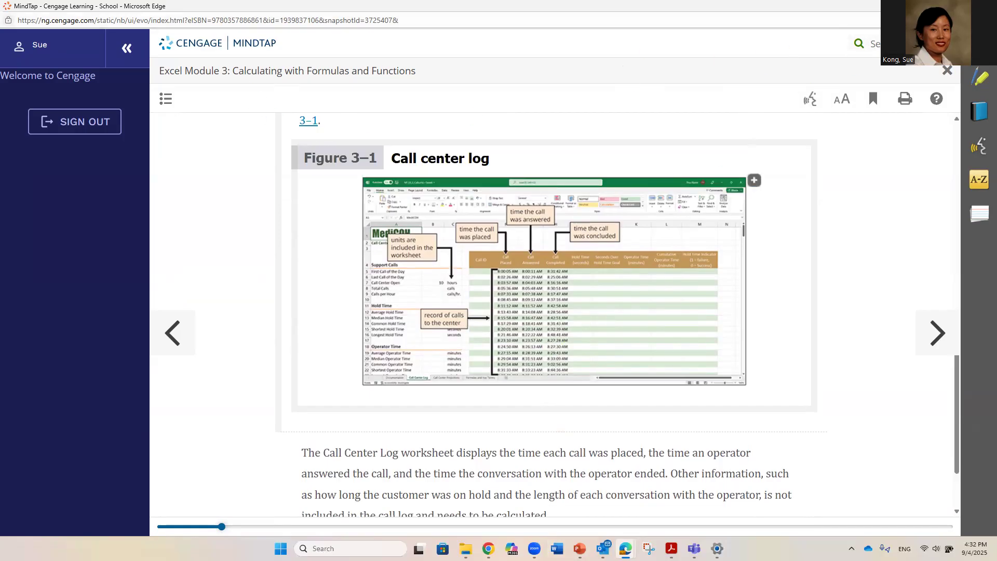
# - Open the newly downloaded NP_EX_3-1 workbook in Excel from the browser's downloads, maximize it and enable editing
pyautogui.click(983, 6)
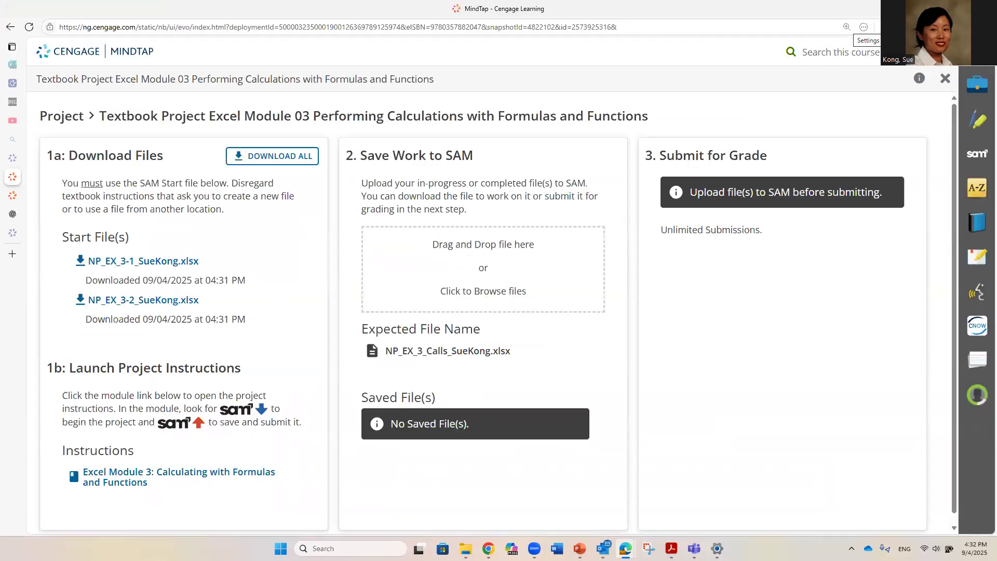
pyautogui.click(863, 26)
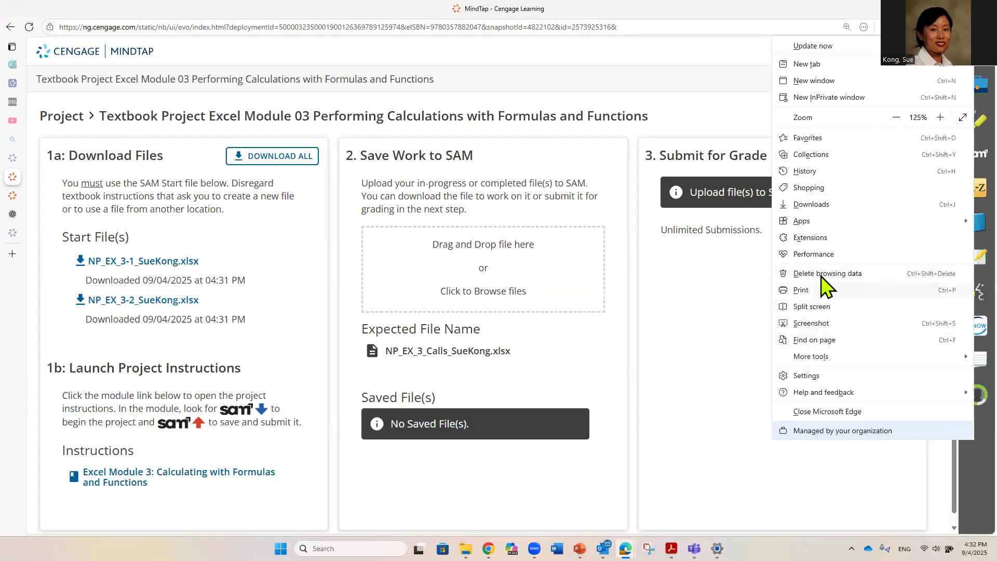
pyautogui.click(827, 207)
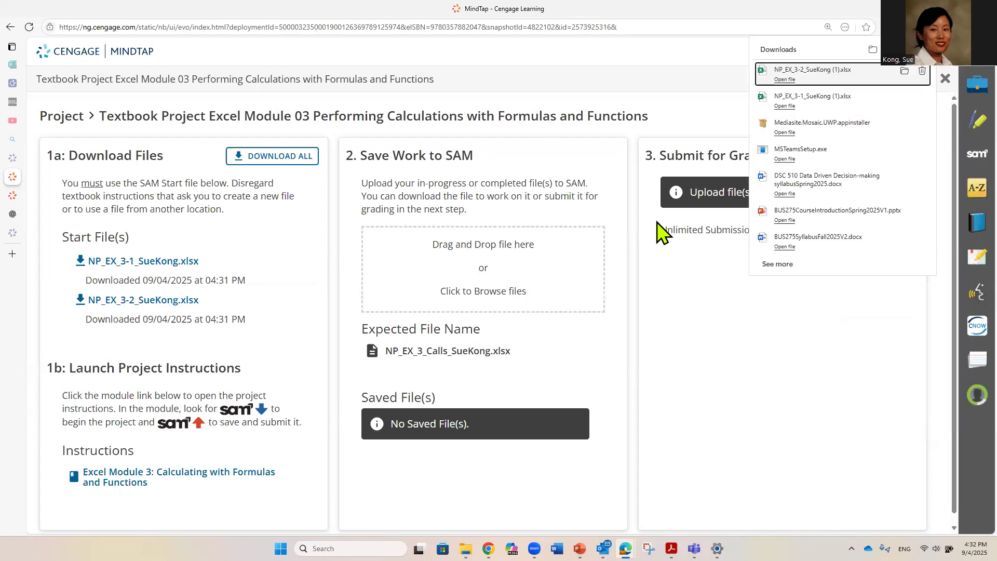
pyautogui.click(784, 105)
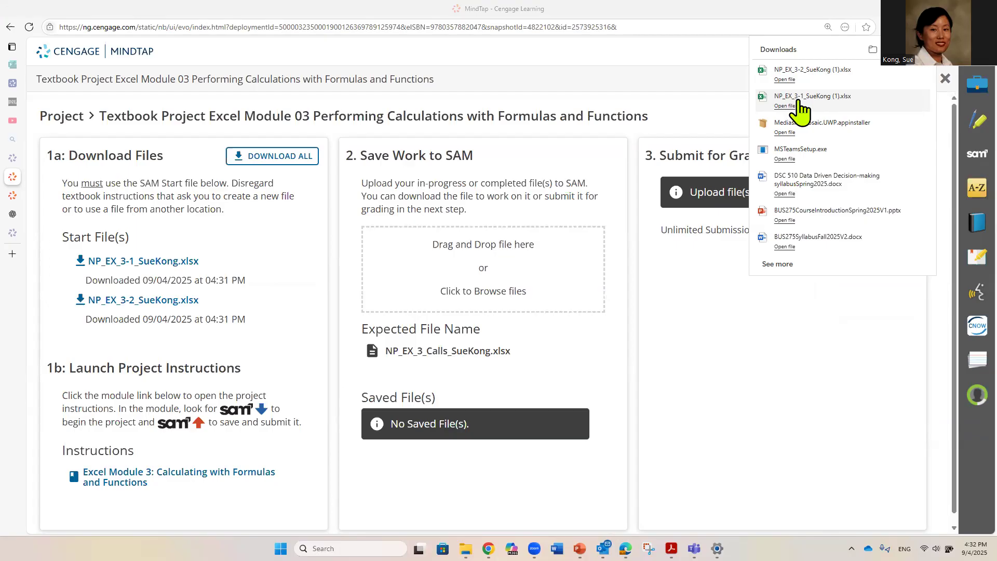
pyautogui.click(799, 106)
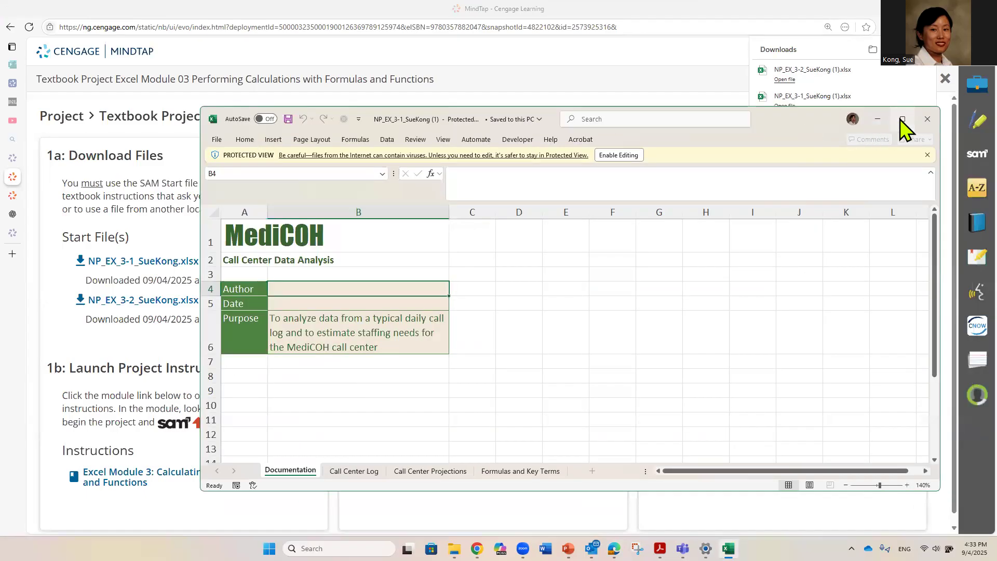
pyautogui.click(902, 120)
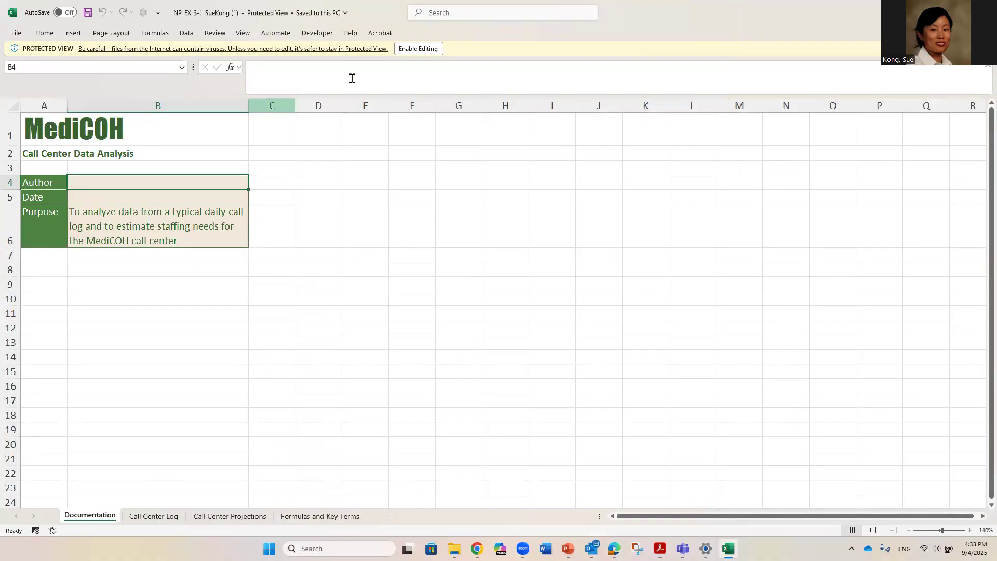
pyautogui.click(418, 48)
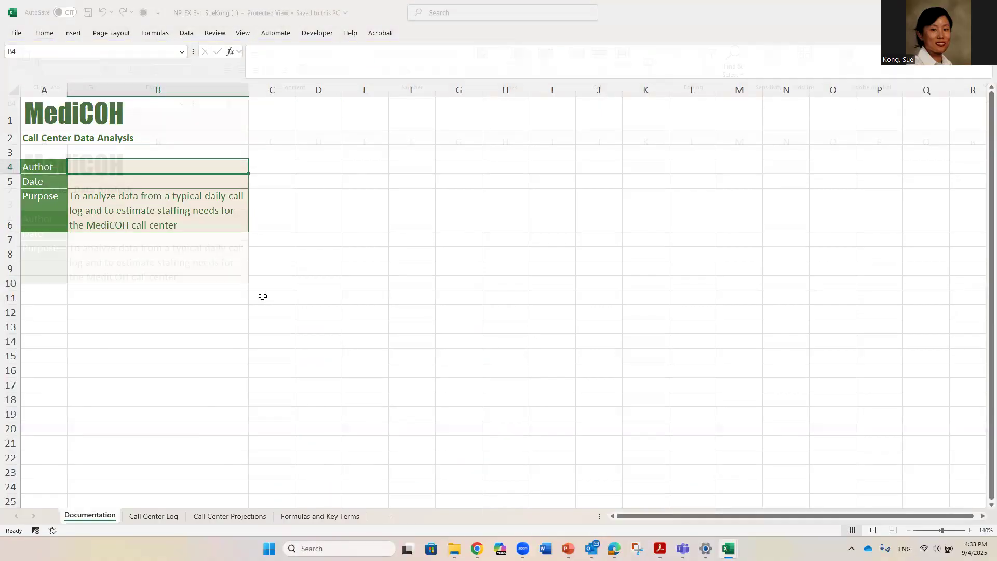
# - On the Documentation worksheet, enter the author's name in cell B4 and the date 9/4/2025 in cell B5
pyautogui.scroll(2, 177, 312)
pyautogui.doubleClick(164, 234)
pyautogui.write('Sue Kong')
pyautogui.click(154, 247)
pyautogui.doubleClick(157, 246)
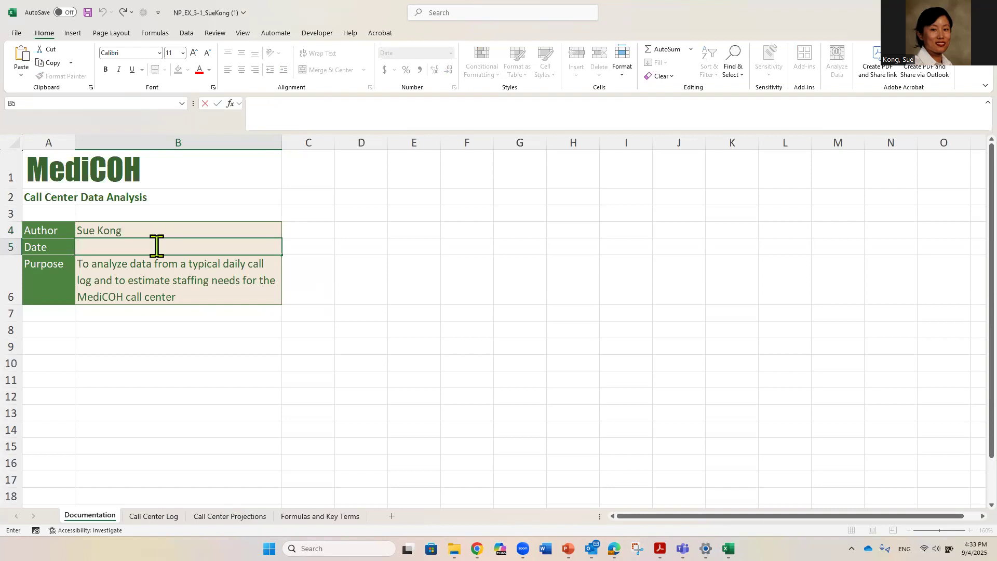
pyautogui.write('9/4/2025')
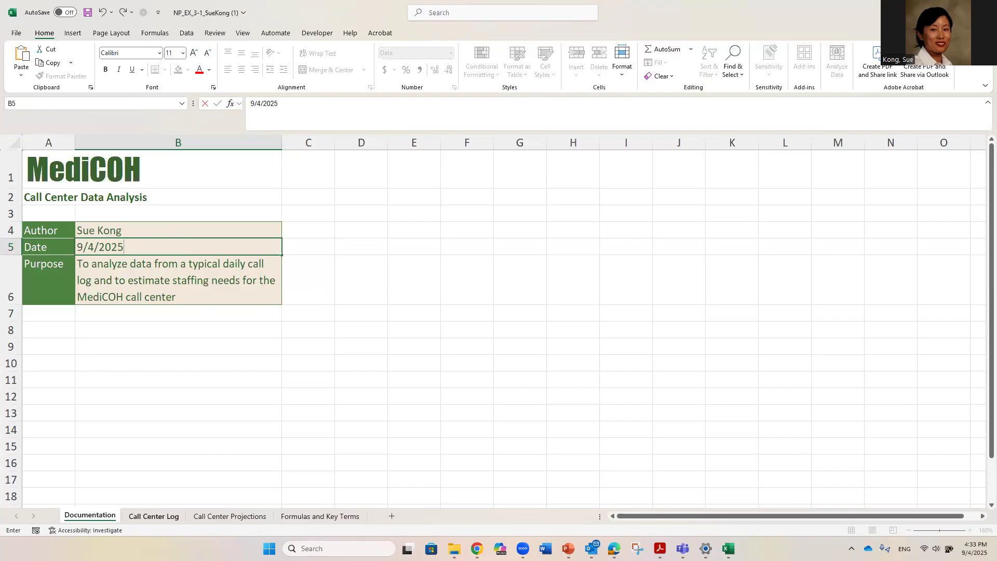
# - Go to the Call Center Log worksheet and return to the module instructions in Edge below Figure 3-1
pyautogui.click(153, 516)
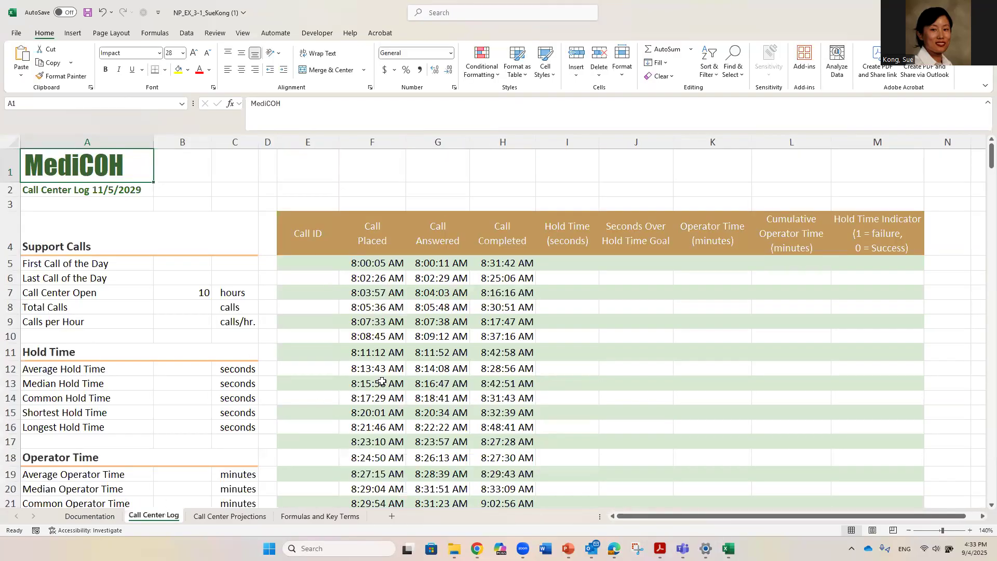
pyautogui.moveTo(478, 548)
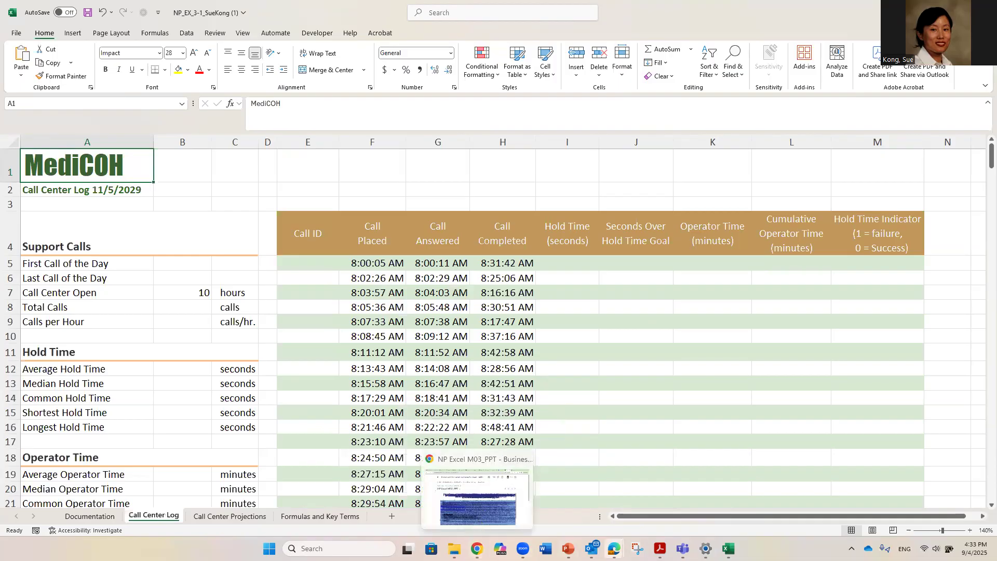
pyautogui.moveTo(613, 549)
pyautogui.click(660, 498)
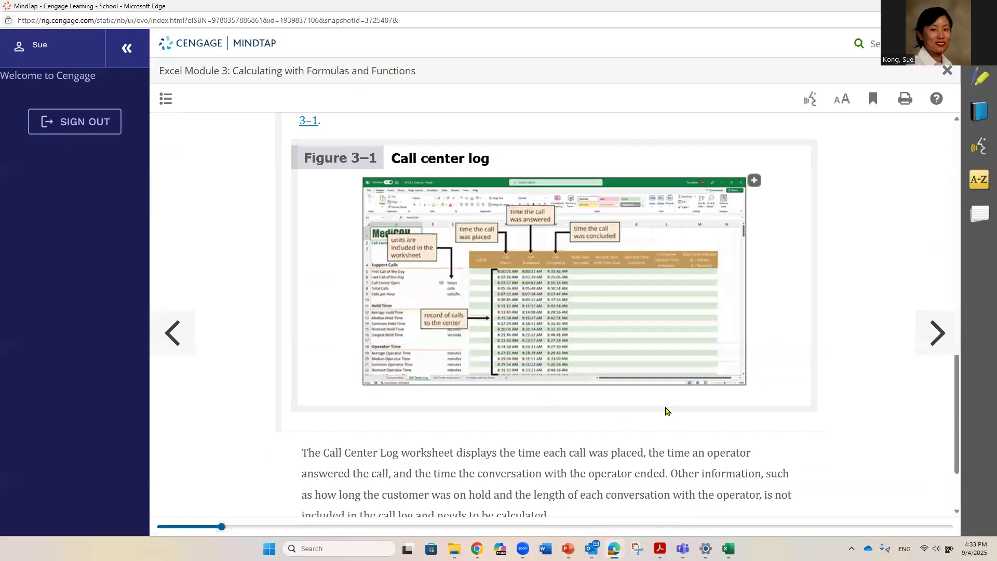
pyautogui.scroll(-2, 844, 335)
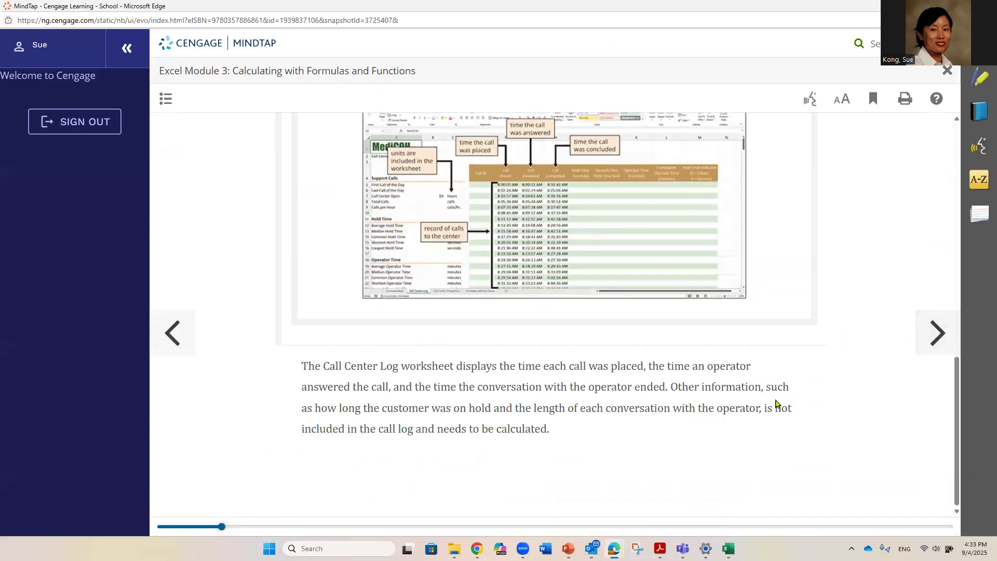
# - Check instruction step 1 in the module for the name under which the workbook must be saved
pyautogui.scroll(6, 776, 403)
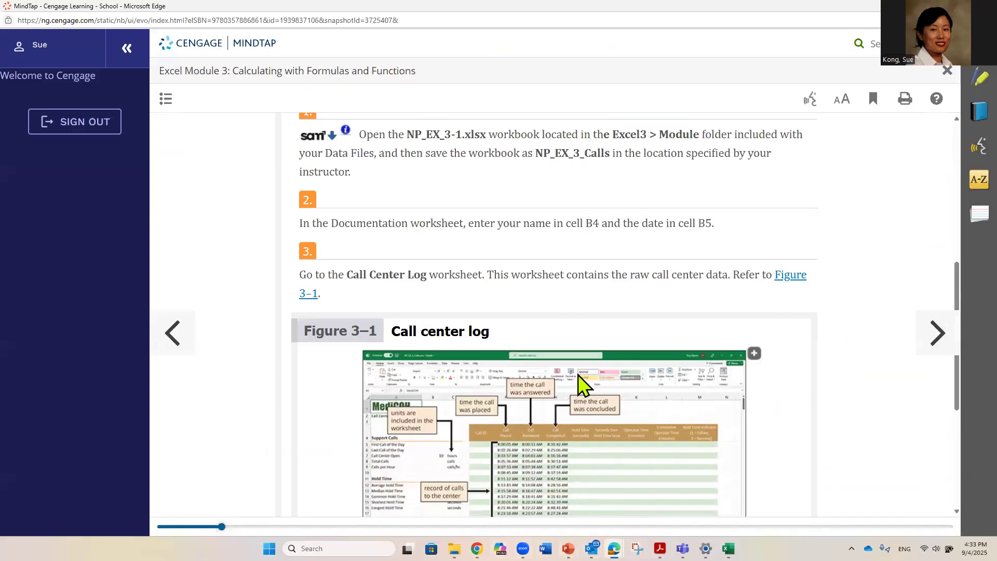
pyautogui.moveTo(536, 155); pyautogui.dragTo(612, 153)
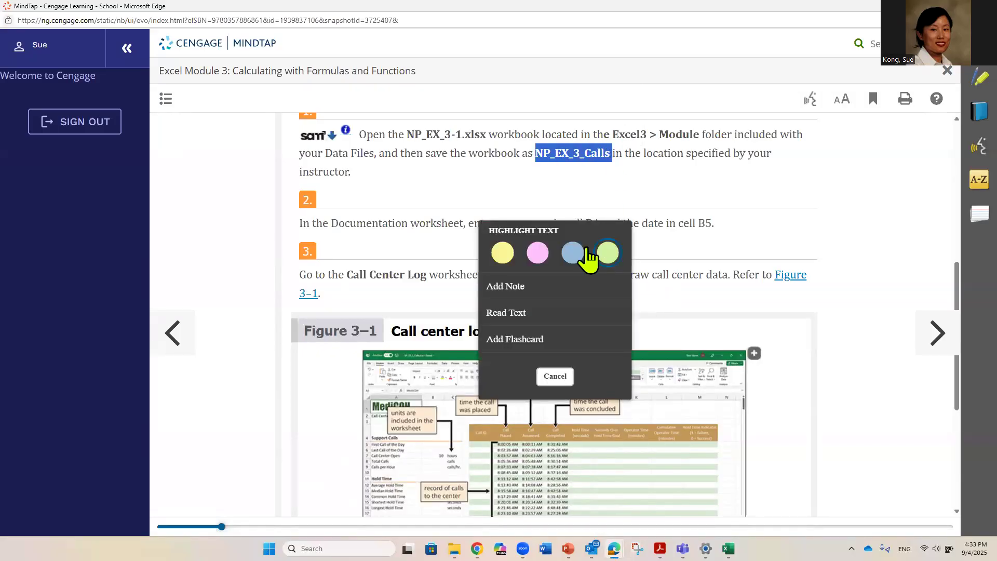
pyautogui.click(716, 223)
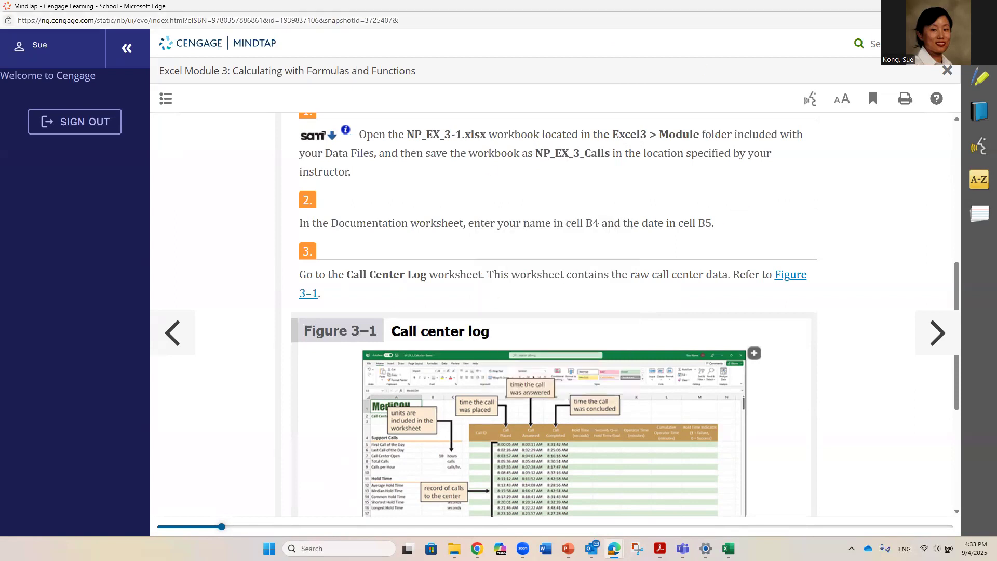
# - Switch to the SAM project page in Edge and copy the expected file name without its .xlsx extension
pyautogui.hotkey('alt', 'Tab')
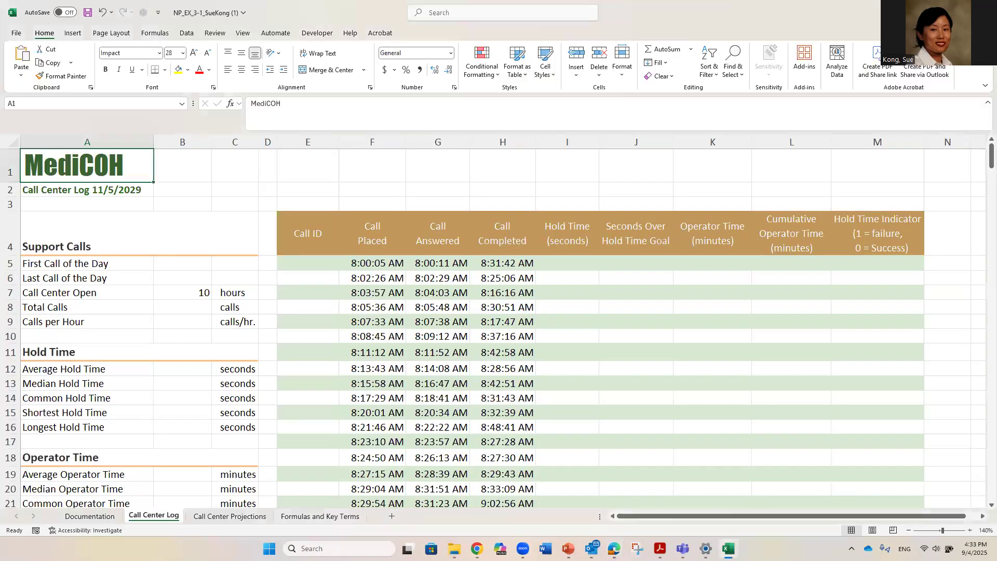
pyautogui.click(615, 548)
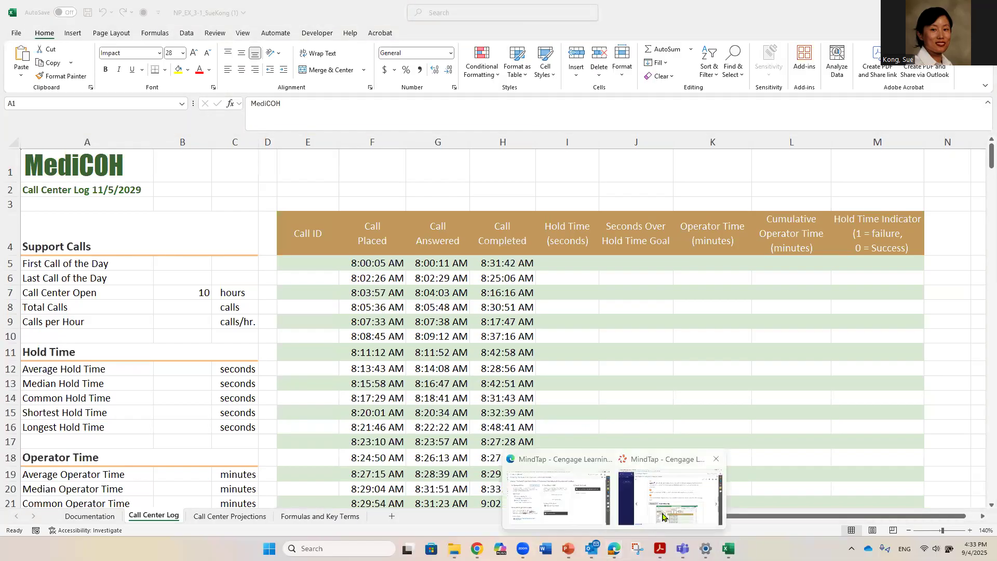
pyautogui.moveTo(614, 548)
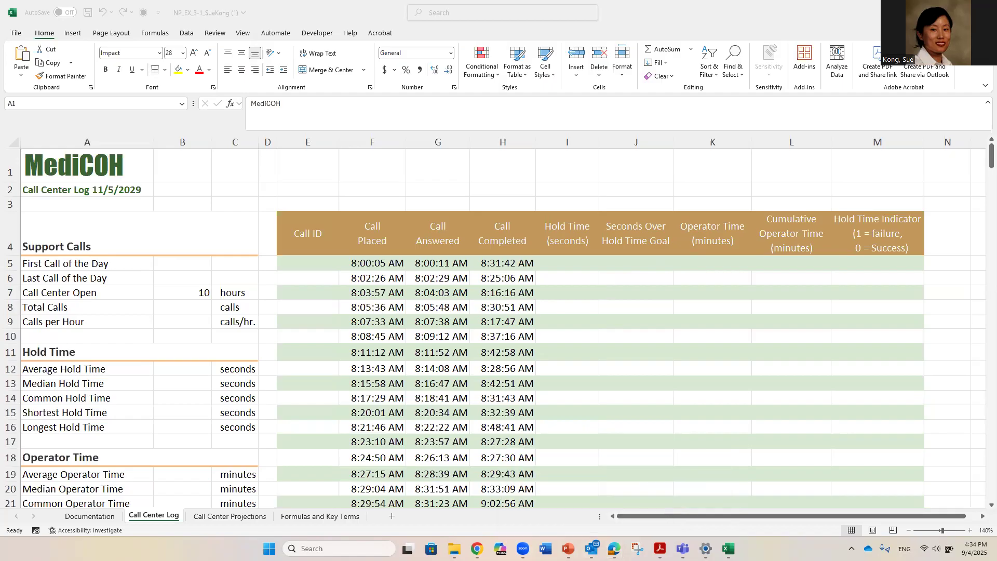
pyautogui.hotkey('alt', 'Tab')
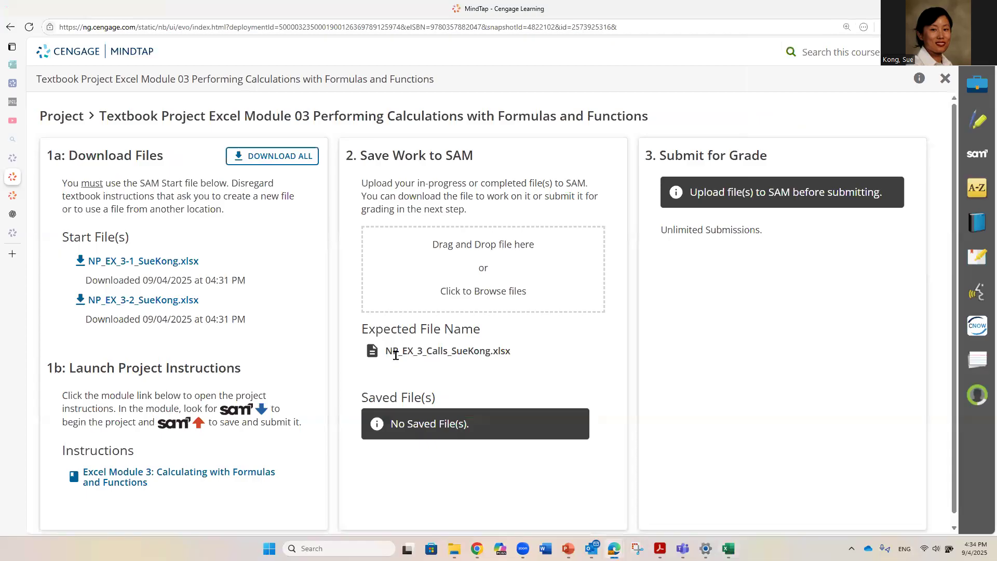
pyautogui.moveTo(387, 351); pyautogui.dragTo(493, 352)
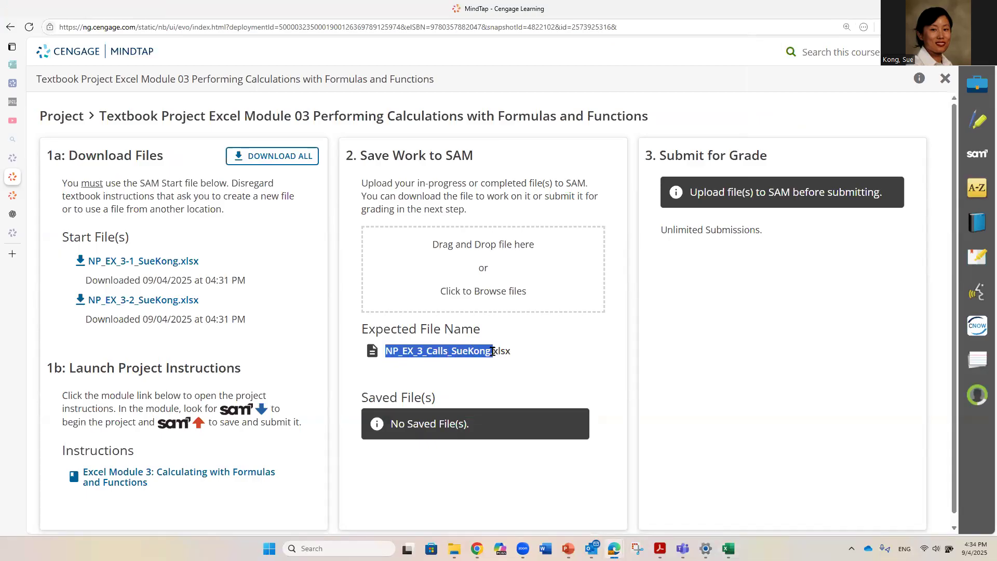
pyautogui.moveTo(493, 352)
pyautogui.mouseDown()
pyautogui.moveTo(508, 350)
pyautogui.moveTo(492, 353)
pyautogui.mouseUp()
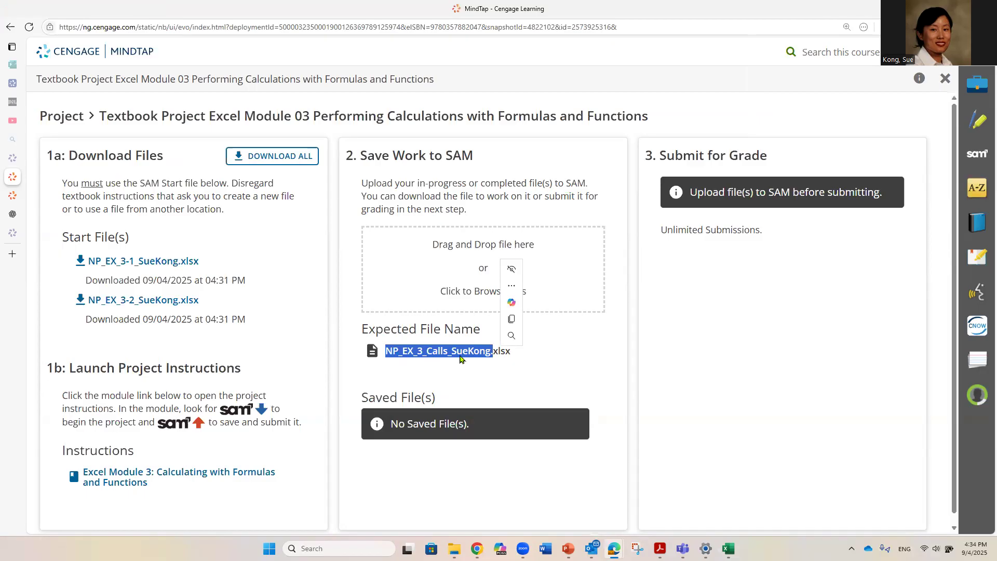
pyautogui.click(430, 358)
pyautogui.moveTo(388, 352); pyautogui.dragTo(492, 353)
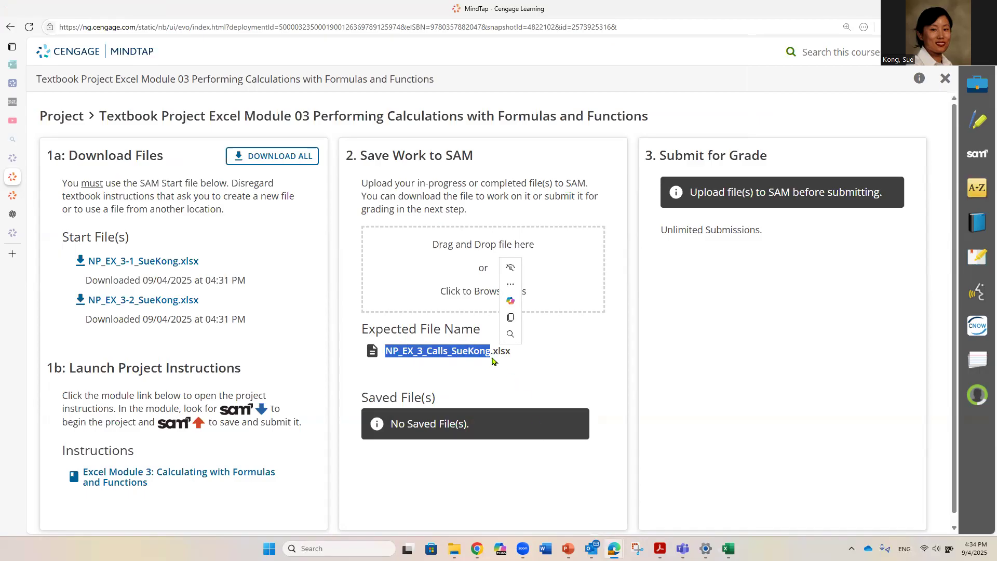
pyautogui.hotkey('ctrl', 'c')
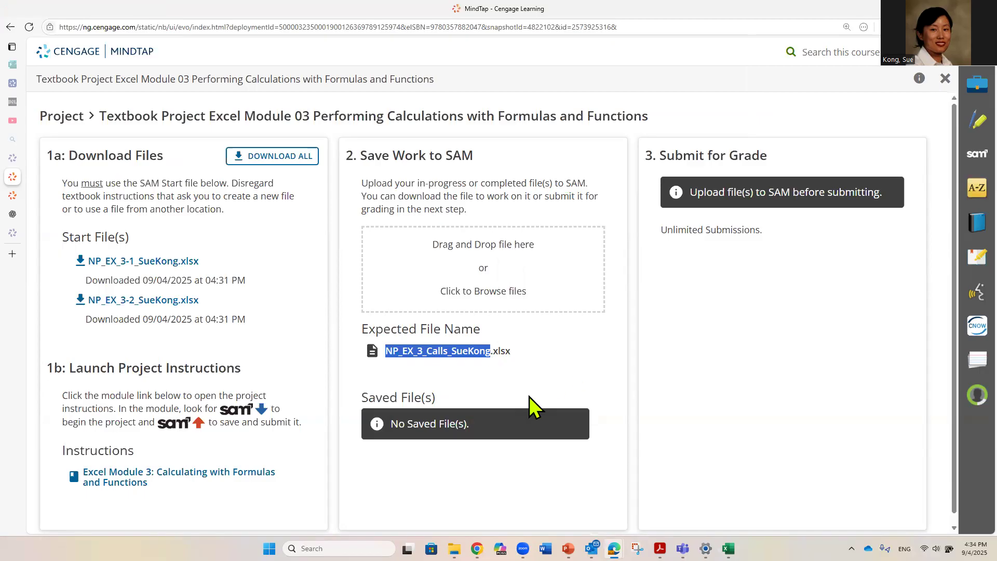
pyautogui.rightClick(467, 352)
pyautogui.click(501, 361)
# - Return to the workbook in Excel and save it in Downloads under the copied name, NP_EX_3_Calls followed by the student's name
pyautogui.moveTo(728, 548)
pyautogui.click(679, 453)
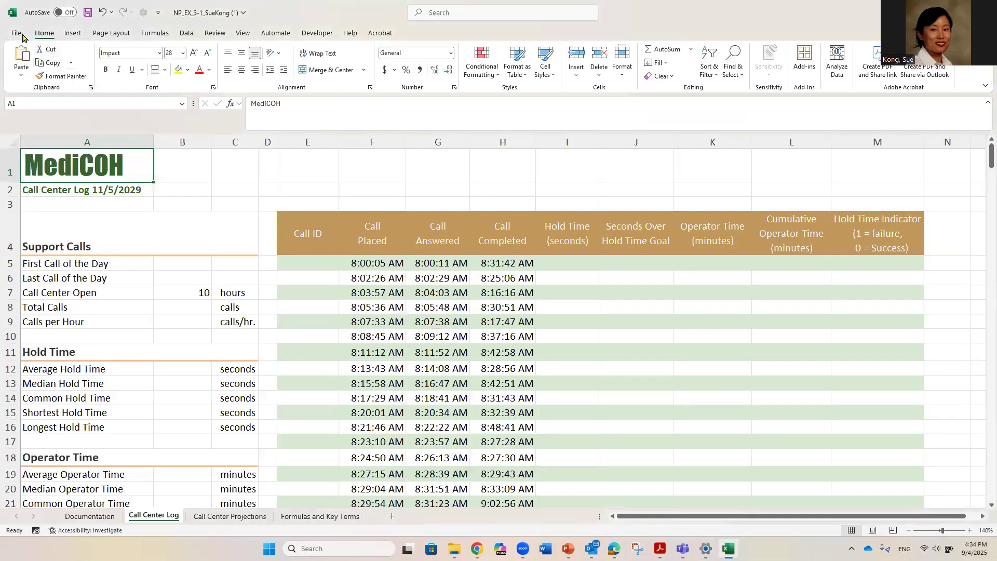
pyautogui.click(23, 36)
pyautogui.click(32, 172)
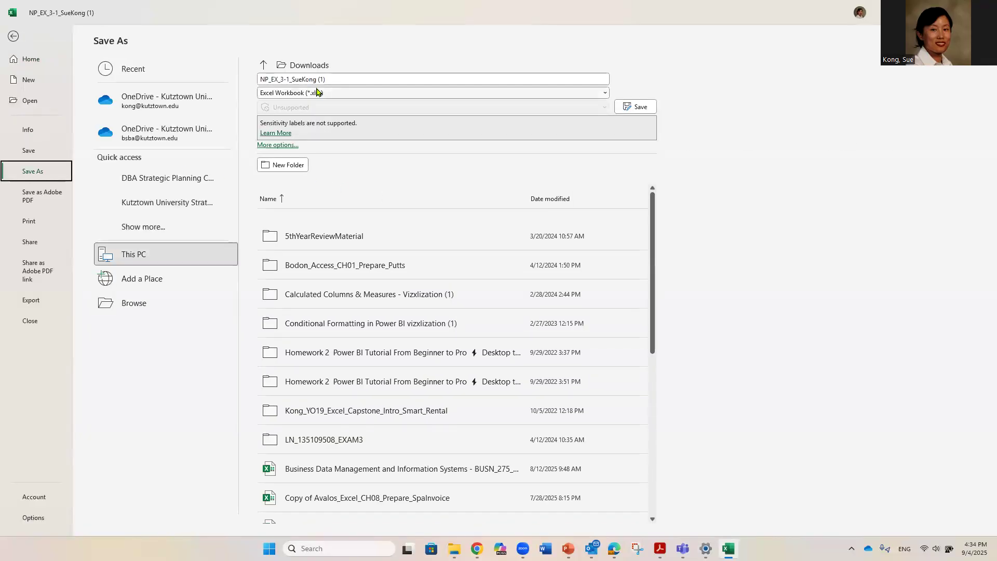
pyautogui.click(363, 79)
pyautogui.click(370, 79)
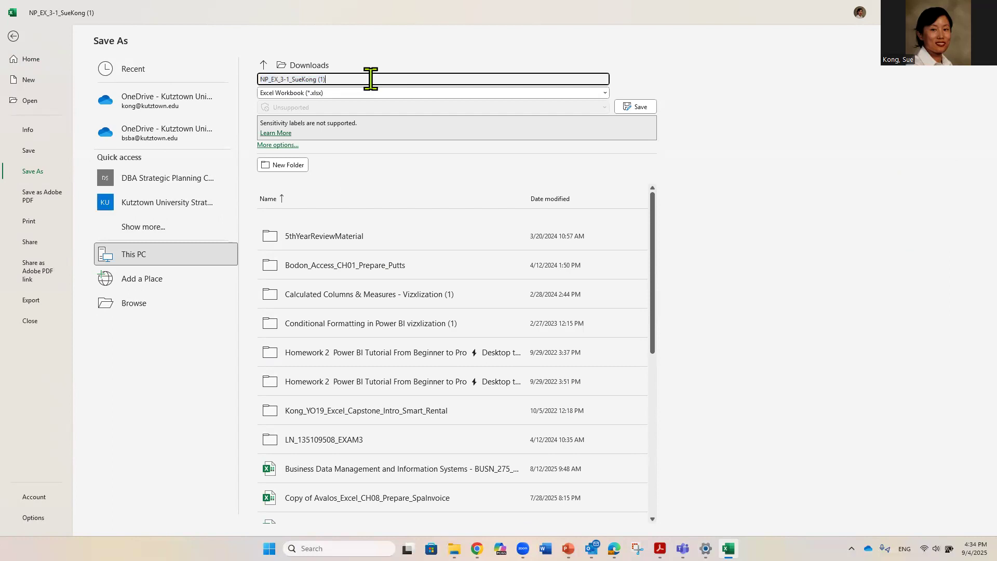
pyautogui.moveTo(372, 79); pyautogui.dragTo(130, 65)
pyautogui.press('BackSpace')
pyautogui.hotkey('ctrl', 'v')
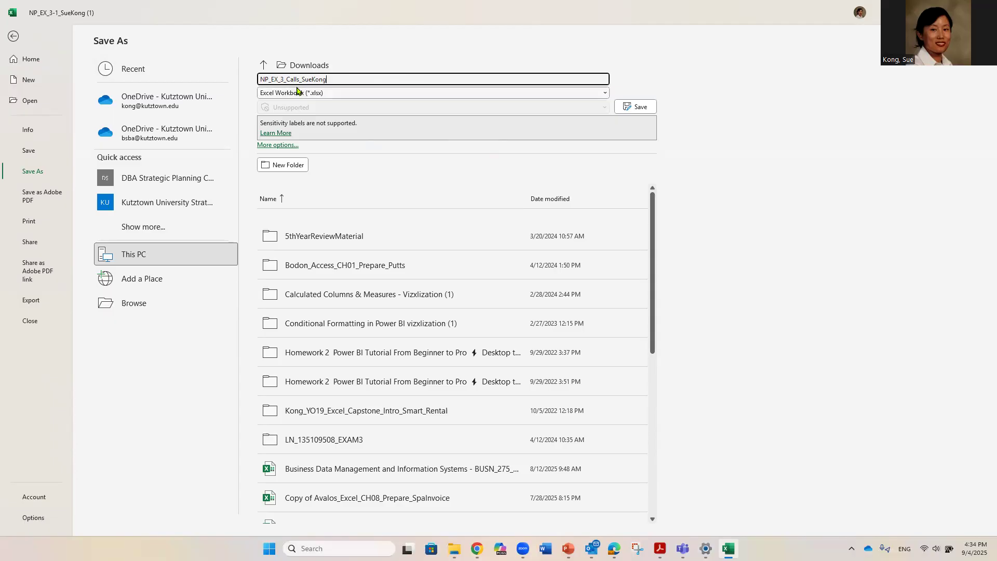
pyautogui.click(641, 108)
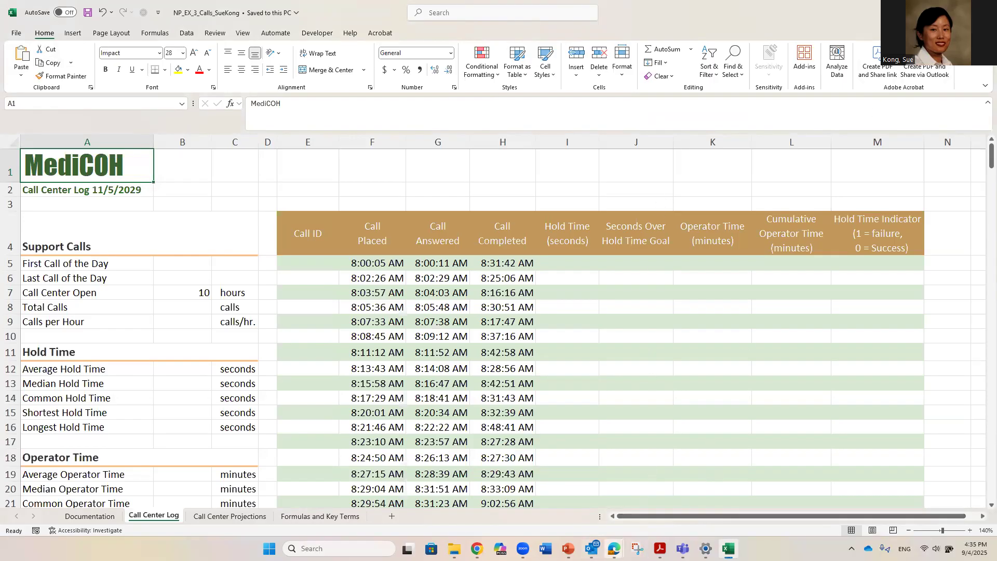
# - Return to the module instructions in Edge, advance to EX 3-2a Documenting Calculations and read the steps for reviewing formulas and key terms
pyautogui.click(615, 549)
pyautogui.click(684, 511)
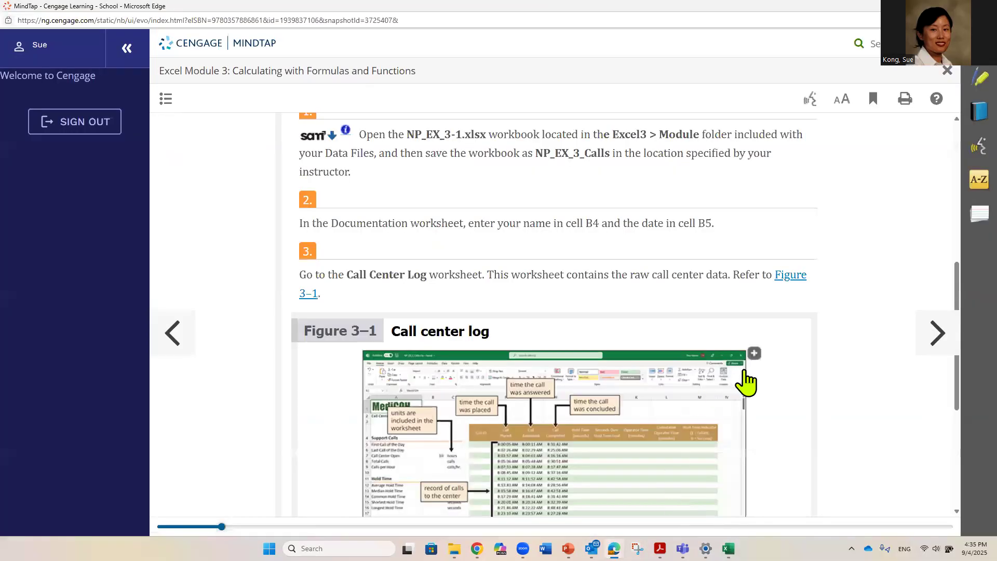
pyautogui.scroll(-4, 747, 383)
pyautogui.click(943, 333)
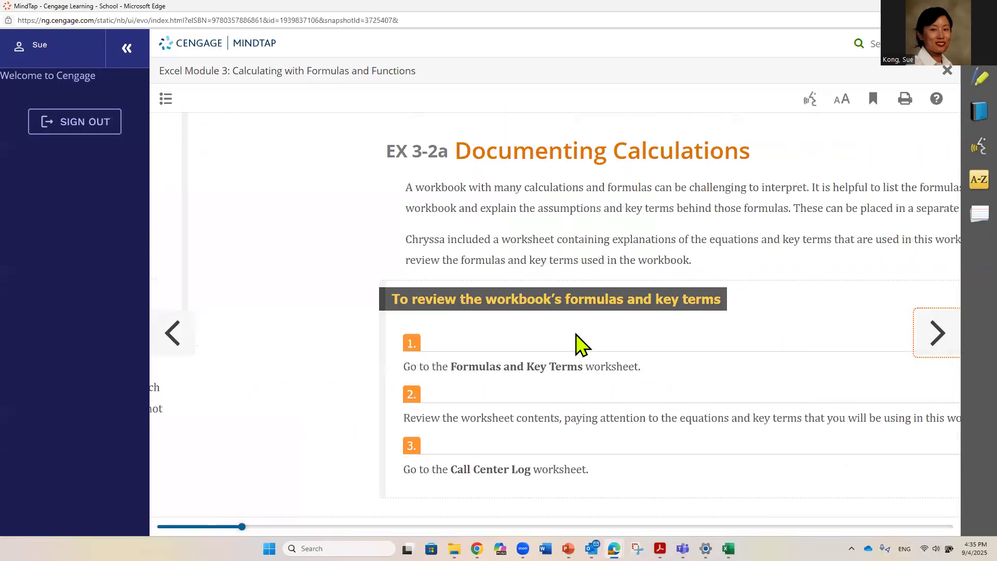
pyautogui.scroll(-2, 652, 351)
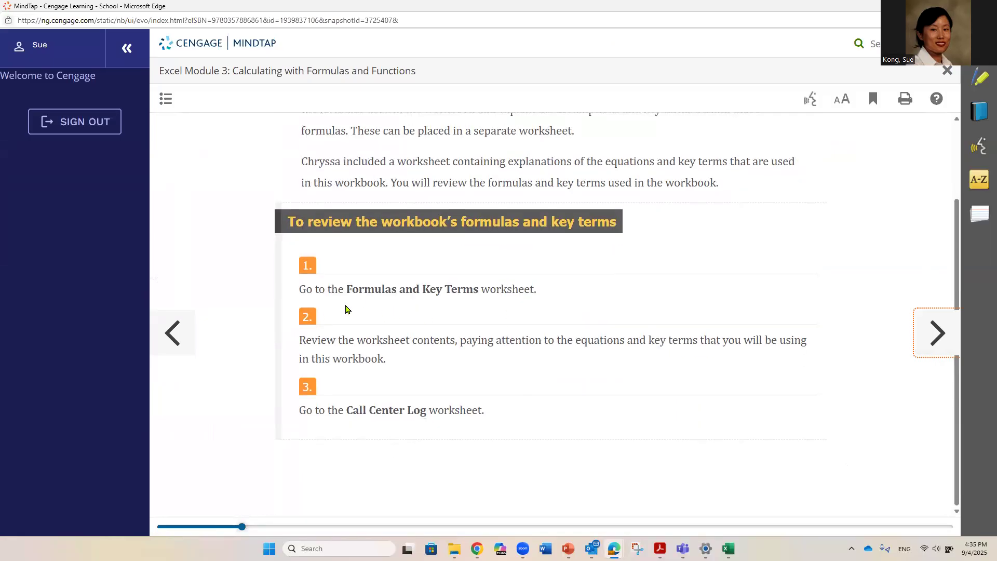
pyautogui.moveTo(349, 286); pyautogui.dragTo(478, 289)
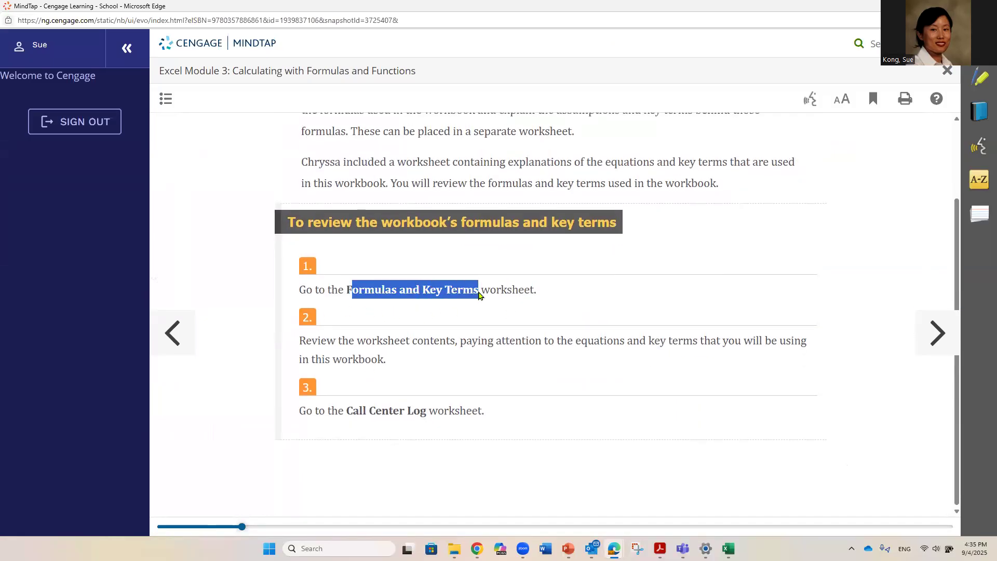
pyautogui.click(422, 322)
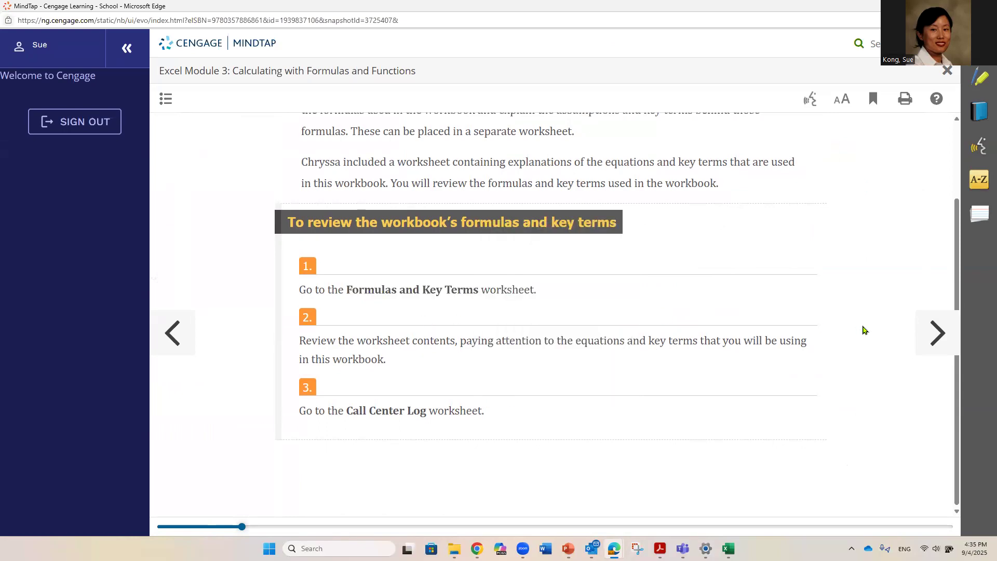
# - Advance to section EX 3-2b Constants and Units and skim it through to the end
pyautogui.click(941, 334)
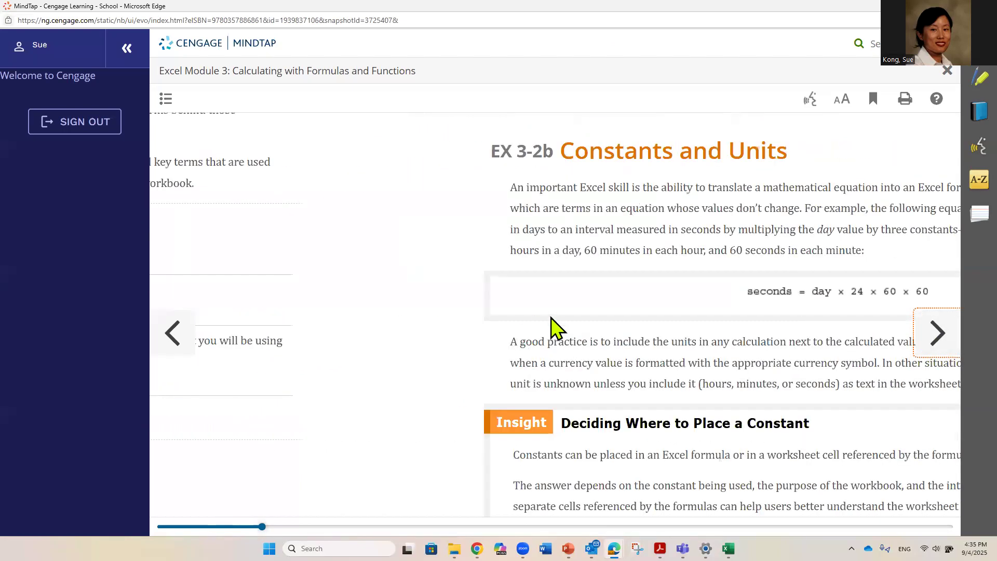
pyautogui.scroll(-2, 601, 323)
pyautogui.scroll(-7, 601, 323)
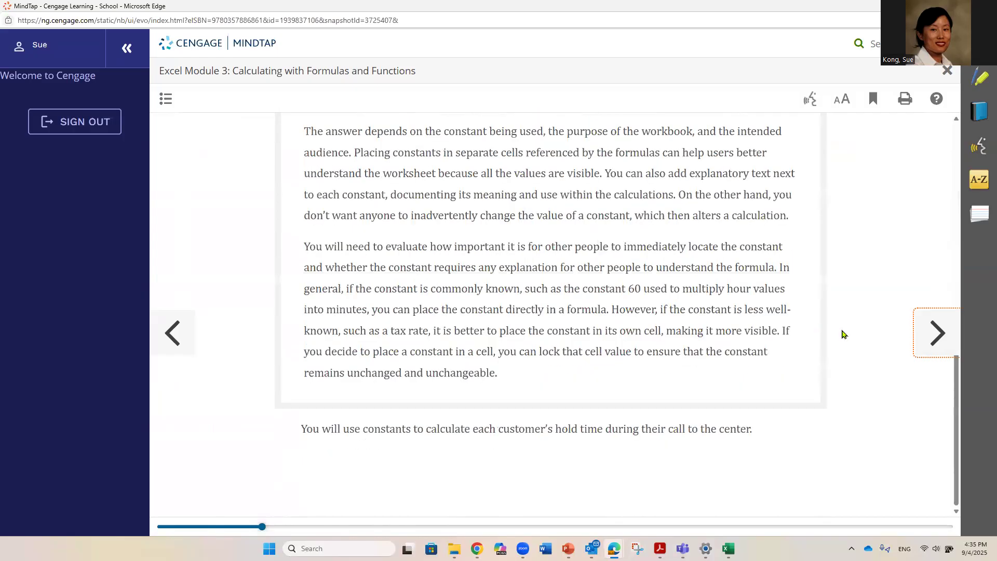
# - Advance to EX 3-3 Calculating with Dates and Times and read how to calculate the first customer's hold time in cell I5
pyautogui.click(929, 335)
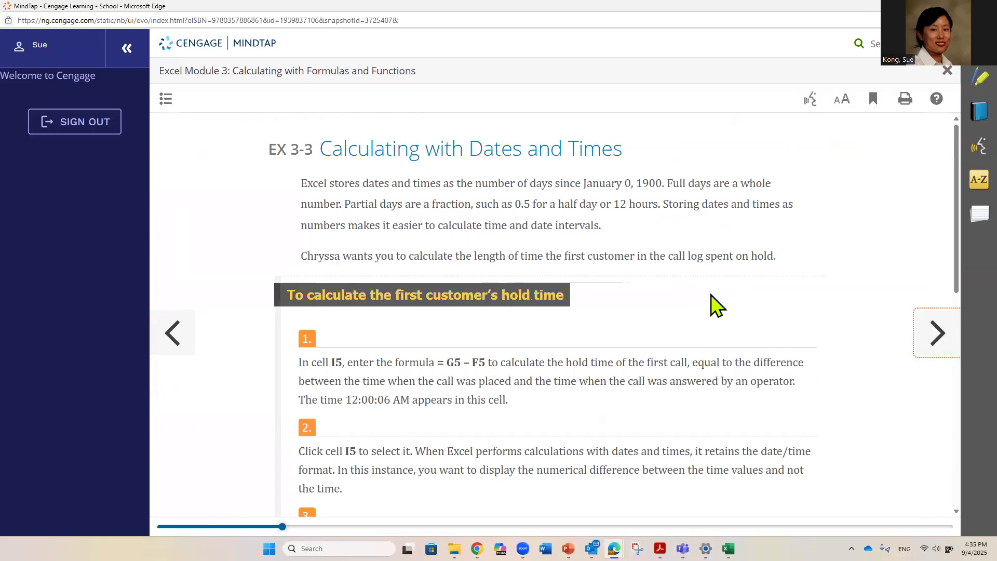
pyautogui.scroll(-2, 590, 337)
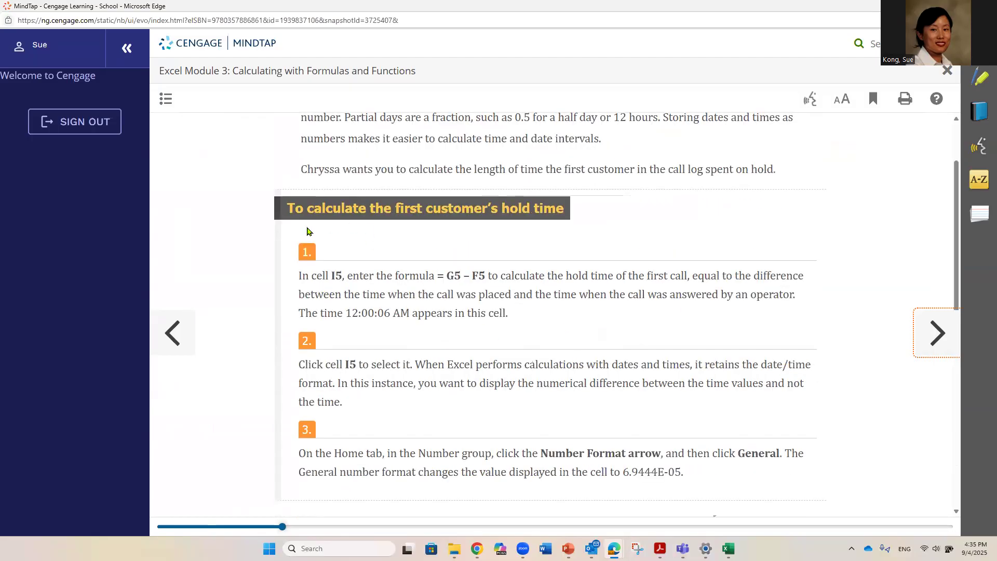
pyautogui.click(395, 212)
pyautogui.moveTo(395, 211); pyautogui.dragTo(565, 210)
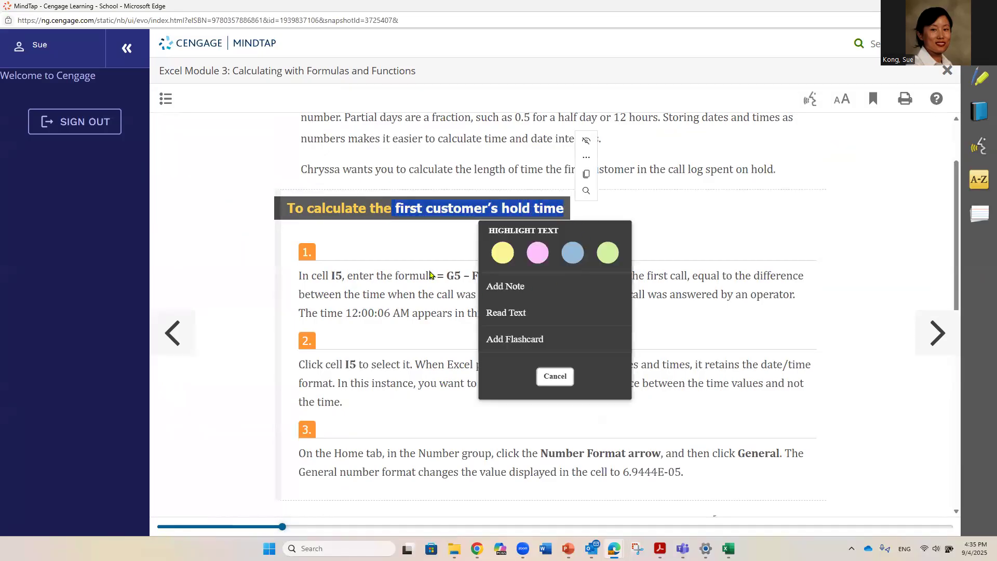
pyautogui.click(391, 243)
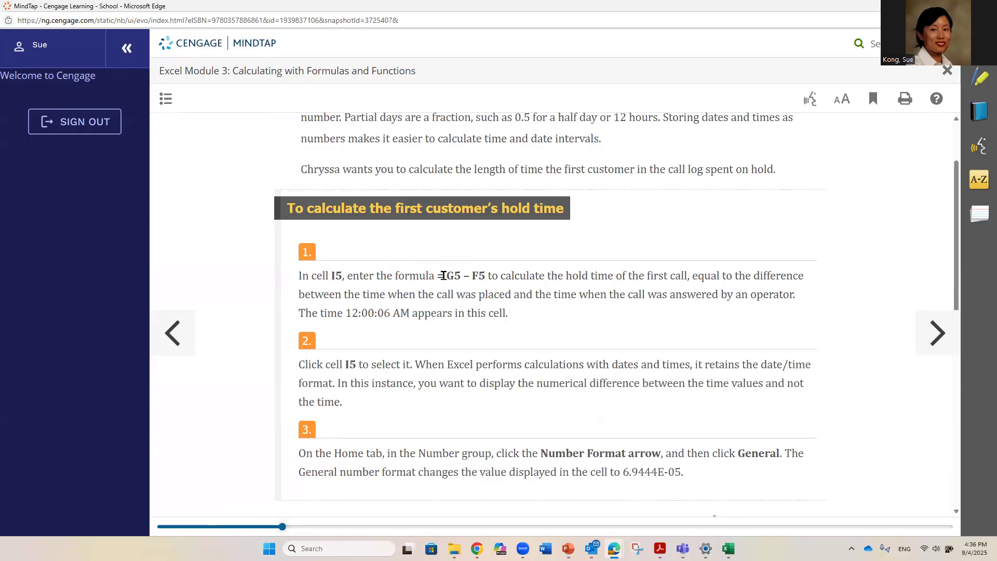
pyautogui.moveTo(437, 276); pyautogui.dragTo(488, 277)
pyautogui.click(441, 312)
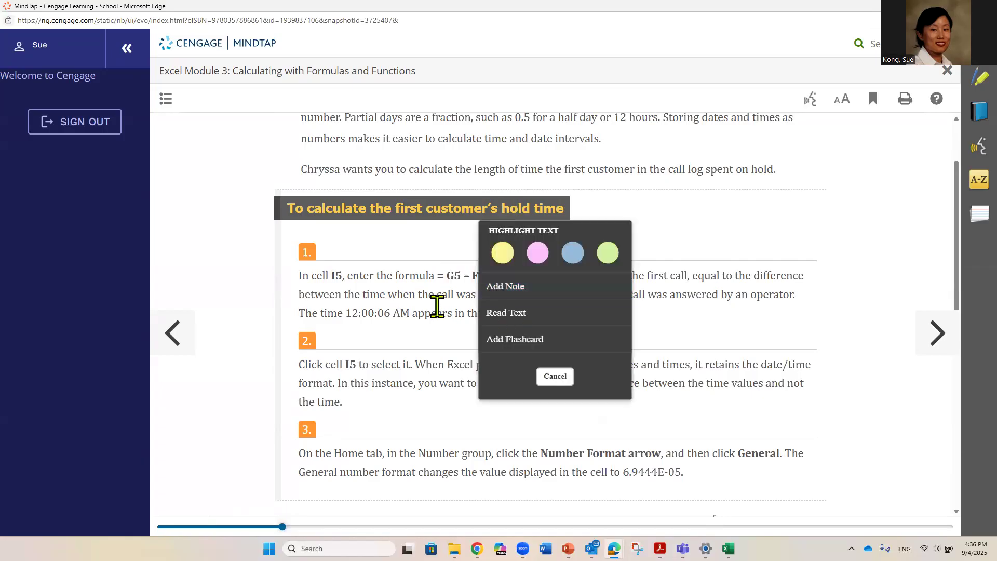
pyautogui.moveTo(442, 279); pyautogui.dragTo(491, 277)
pyautogui.click(472, 276)
pyautogui.click(438, 311)
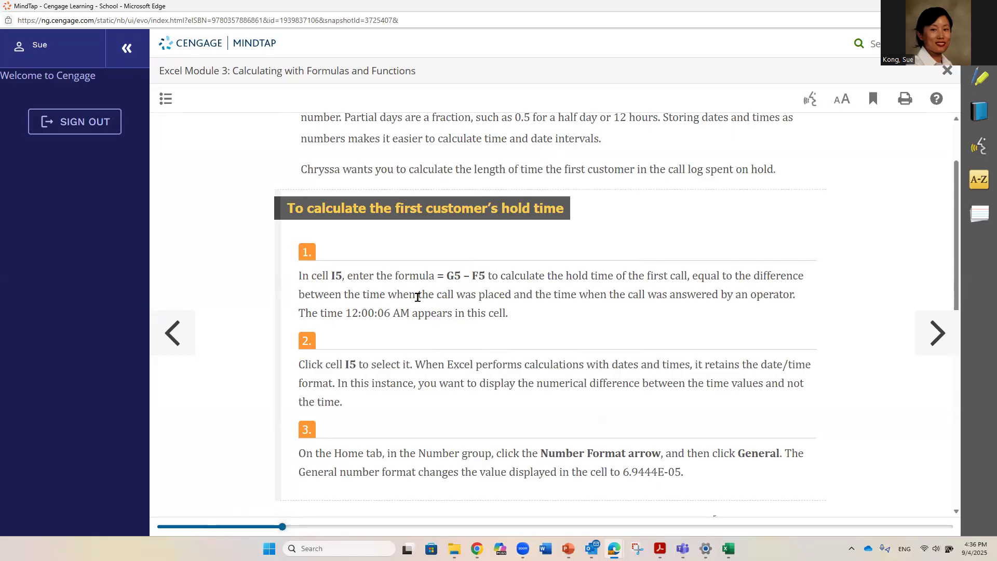
pyautogui.moveTo(327, 312); pyautogui.dragTo(413, 312)
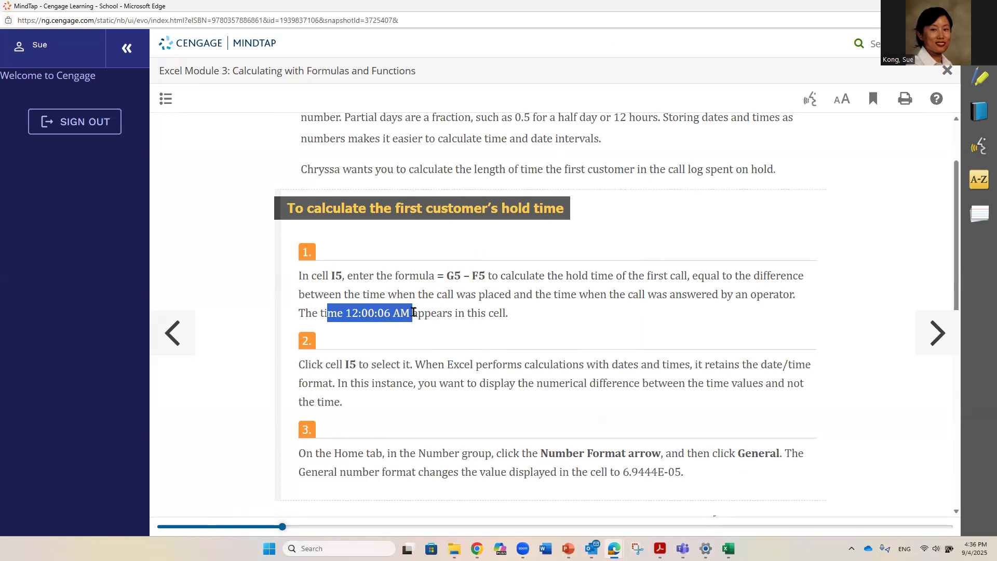
pyautogui.click(394, 341)
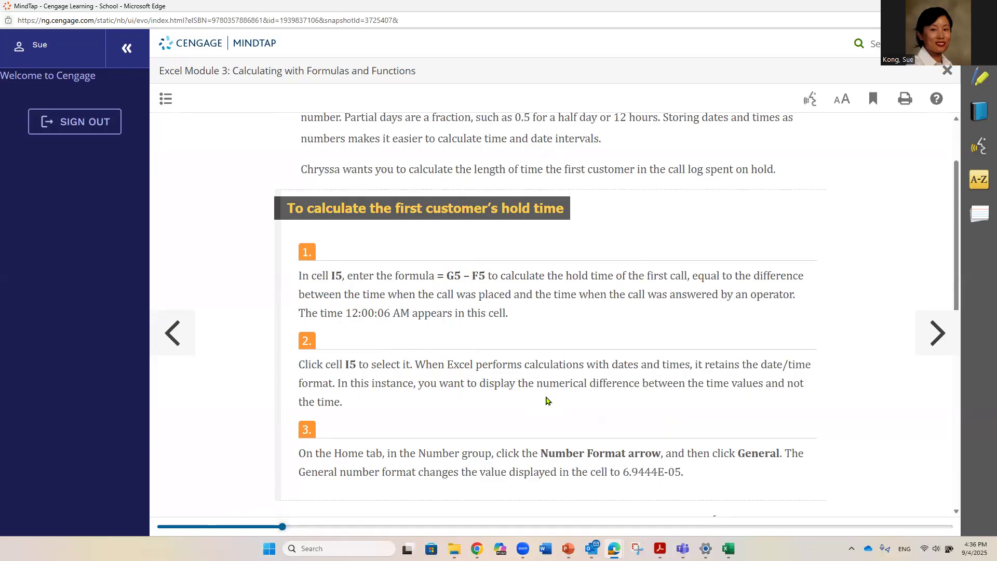
# - Read the General number format instruction and the steps for converting the first customer's hold time to seconds
pyautogui.moveTo(733, 450); pyautogui.dragTo(778, 458)
pyautogui.scroll(-3, 632, 447)
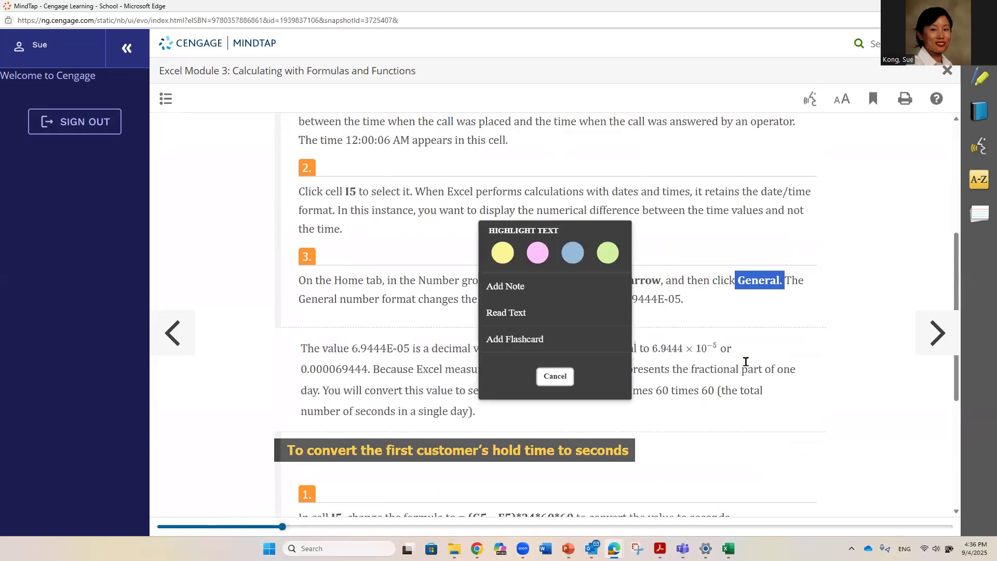
pyautogui.click(785, 350)
pyautogui.scroll(-3, 549, 365)
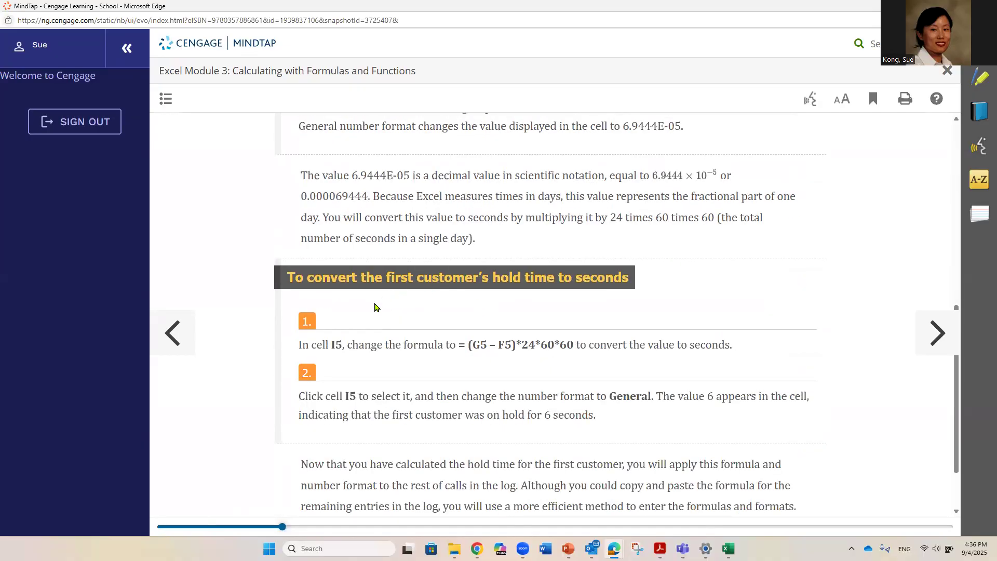
pyautogui.moveTo(473, 346); pyautogui.dragTo(513, 347)
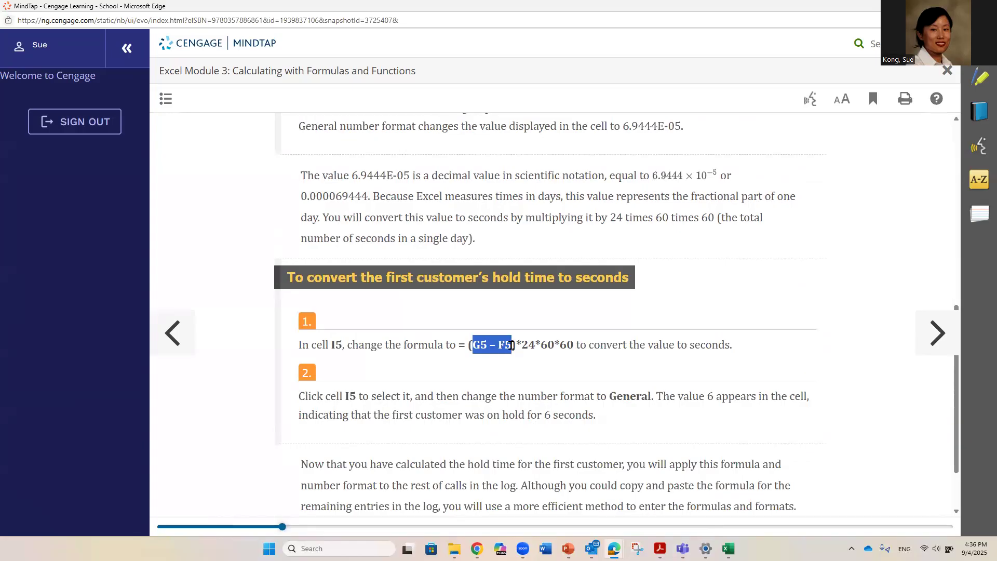
pyautogui.click(461, 382)
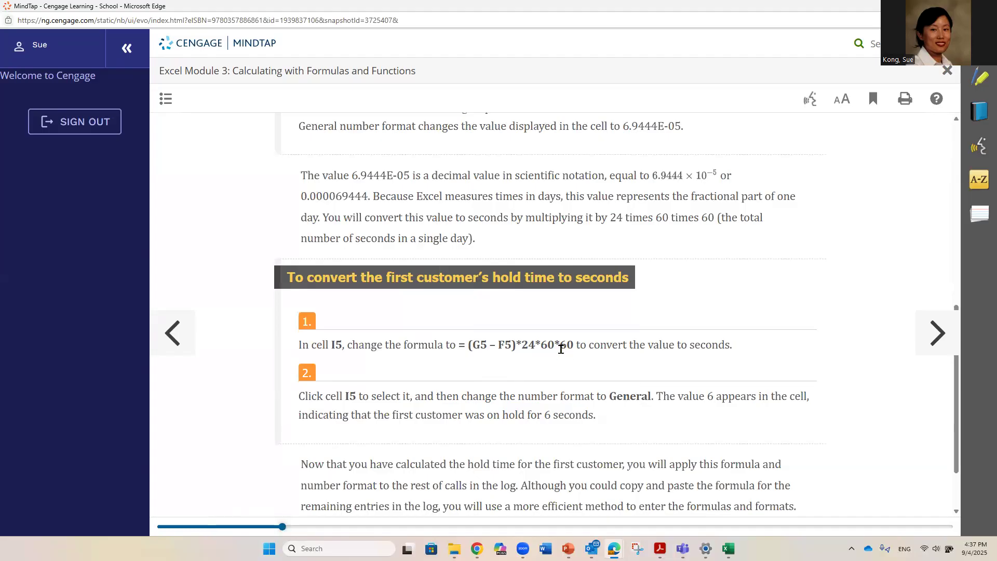
# - Read the instructions to change the formula in I5 to =(G5-F5)*24*60*60 and apply the General number format
pyautogui.moveTo(468, 344); pyautogui.dragTo(575, 345)
pyautogui.click(451, 361)
pyautogui.moveTo(457, 344); pyautogui.dragTo(573, 345)
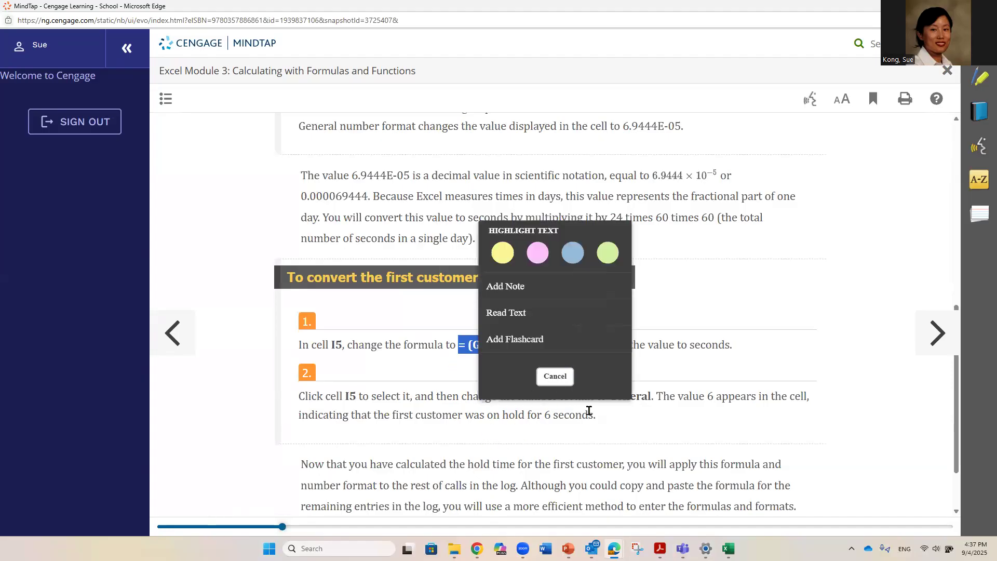
pyautogui.click(591, 405)
pyautogui.moveTo(601, 397); pyautogui.dragTo(636, 396)
pyautogui.scroll(-1, 503, 427)
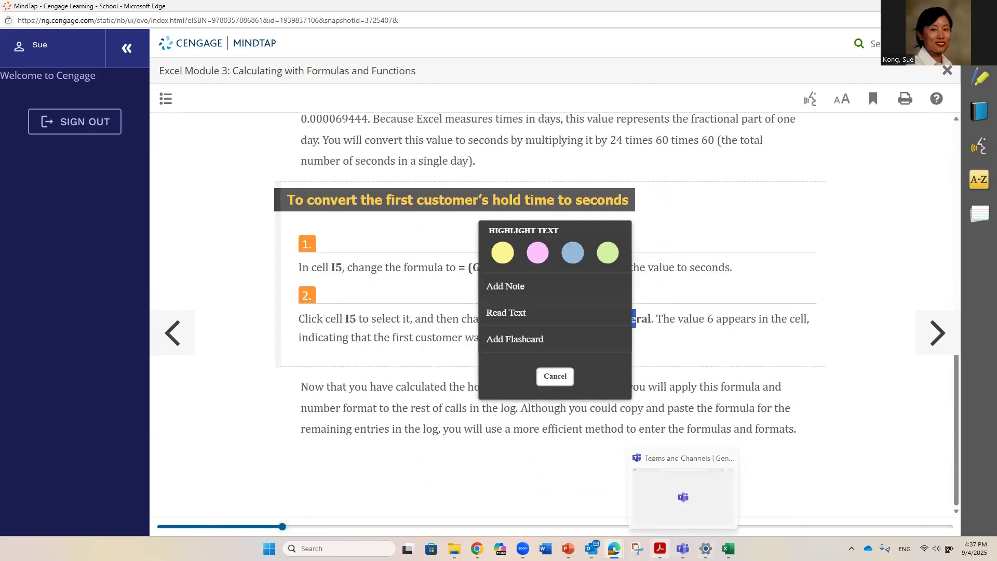
# - Switch to the Call Center Log in Excel and enter the formula =(G5-F5) in cell I5 for the first customer's hold time
pyautogui.click(728, 548)
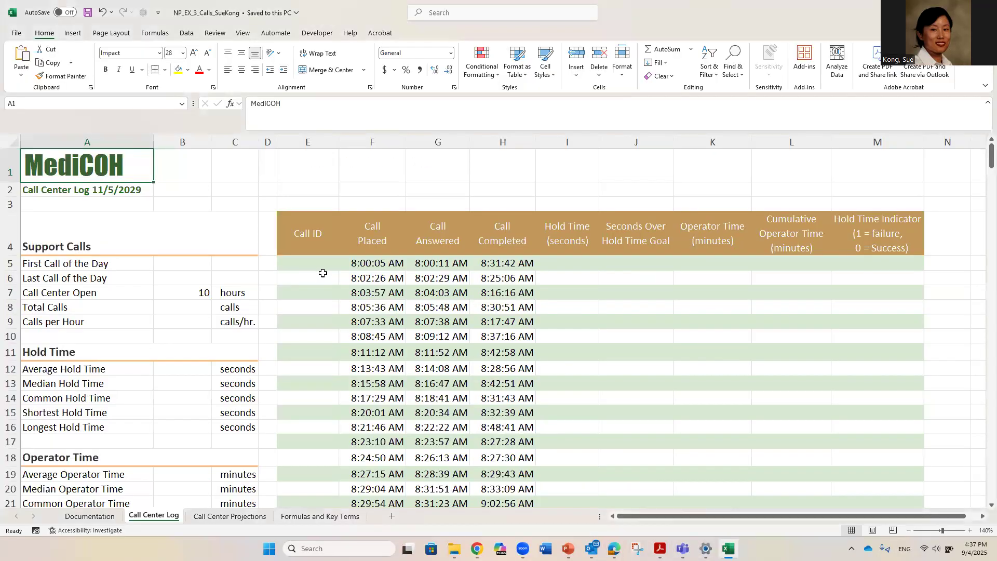
pyautogui.click(564, 267)
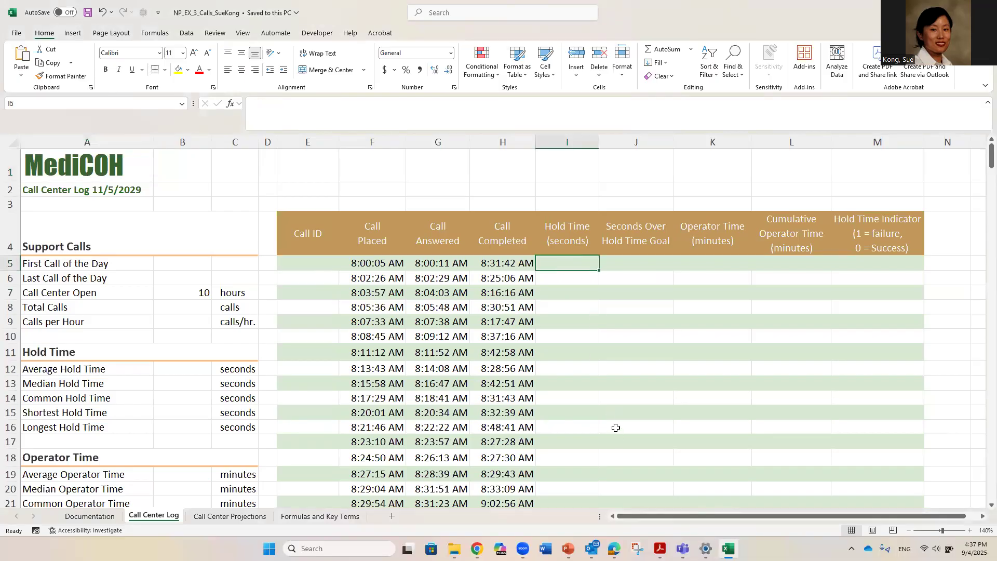
pyautogui.scroll(2, 615, 428)
pyautogui.moveTo(799, 519); pyautogui.dragTo(724, 522)
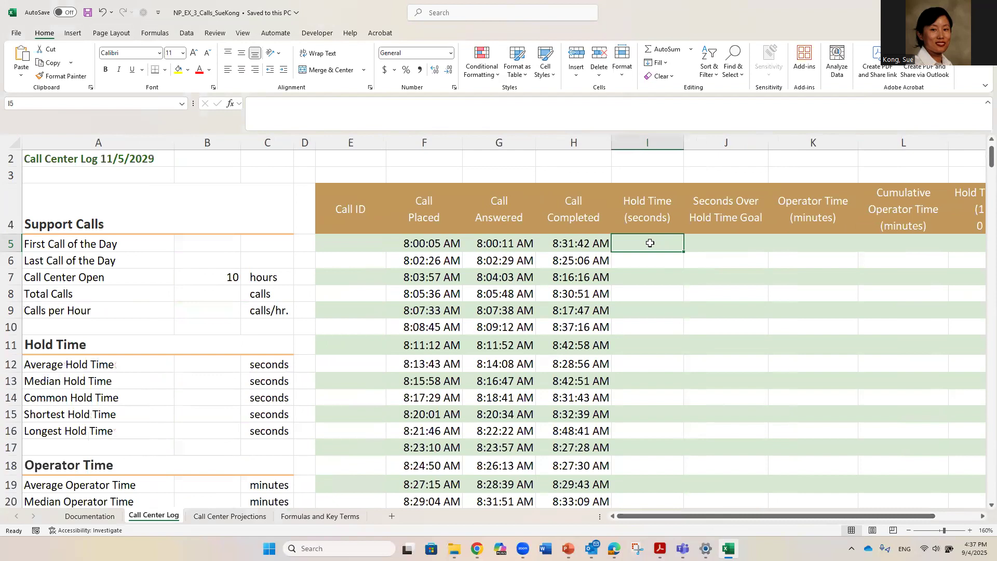
pyautogui.write('=(')
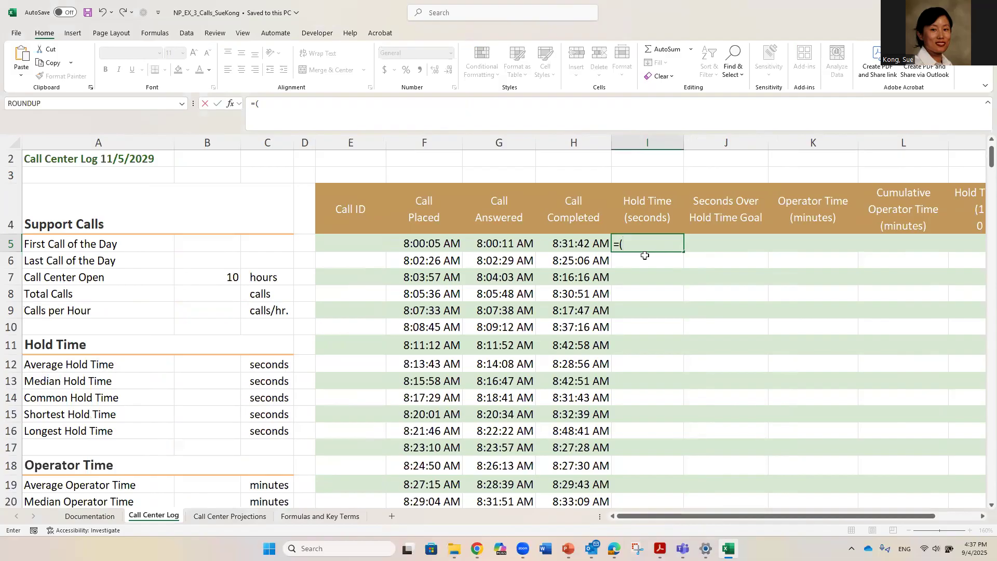
pyautogui.click(500, 244)
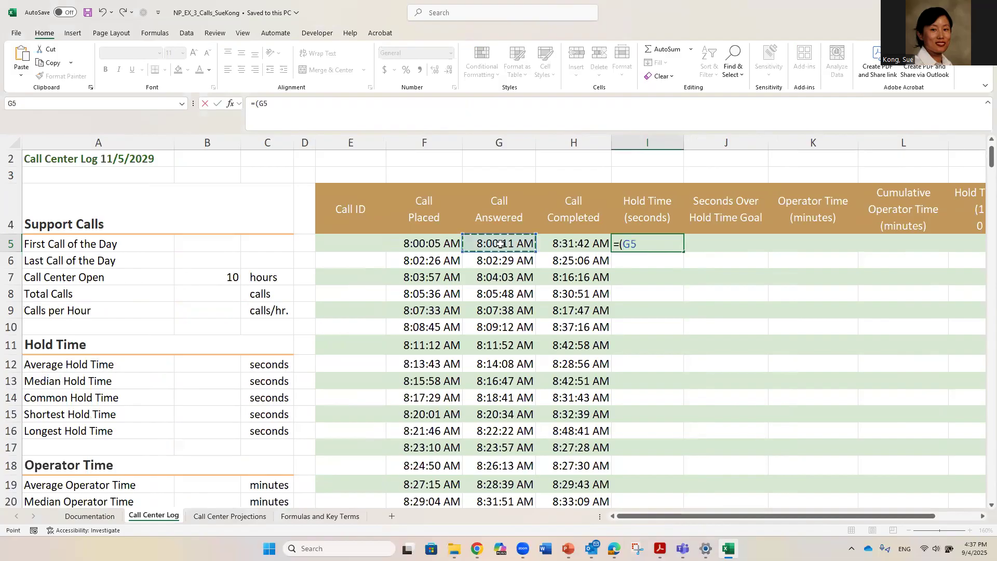
pyautogui.write('-')
pyautogui.click(437, 245)
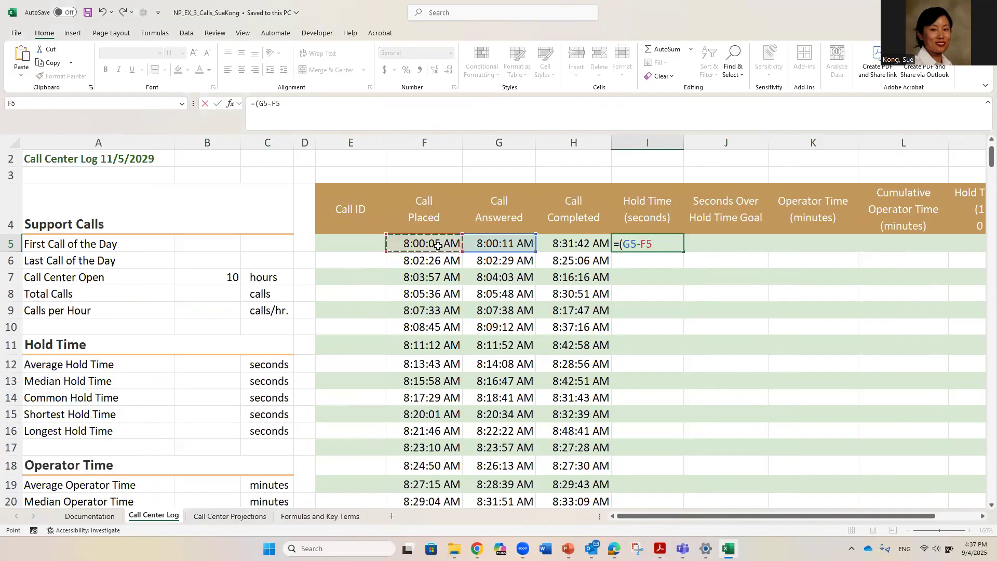
pyautogui.write(')')
pyautogui.press('Return')
# - Apply the General number format to the first hold time in cell I5
pyautogui.click(647, 242)
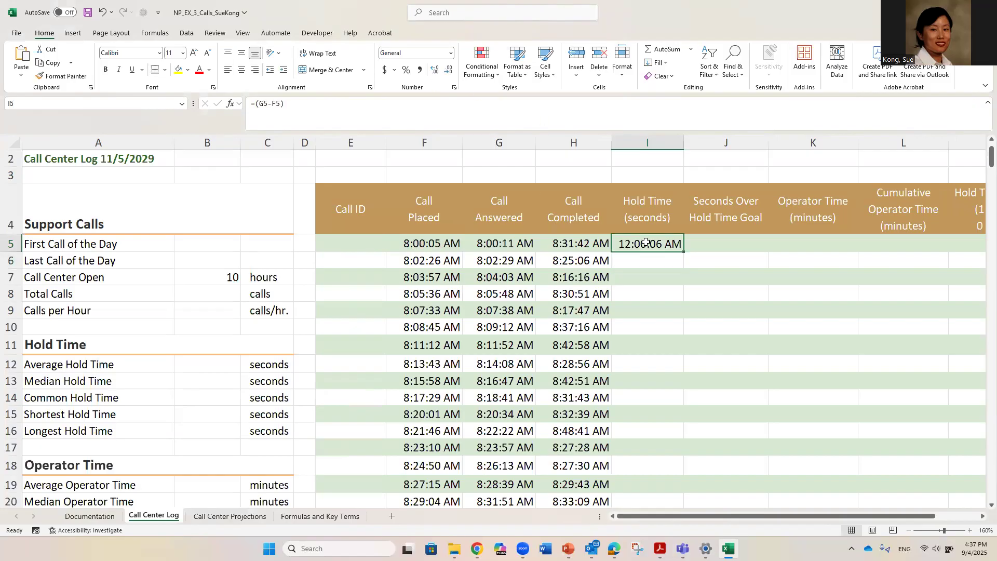
pyautogui.click(452, 54)
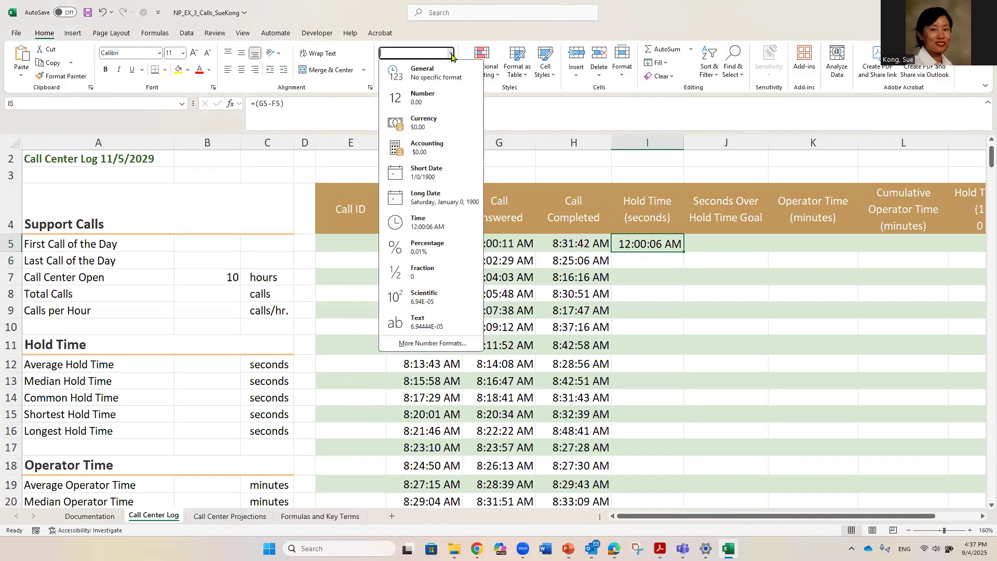
pyautogui.click(443, 74)
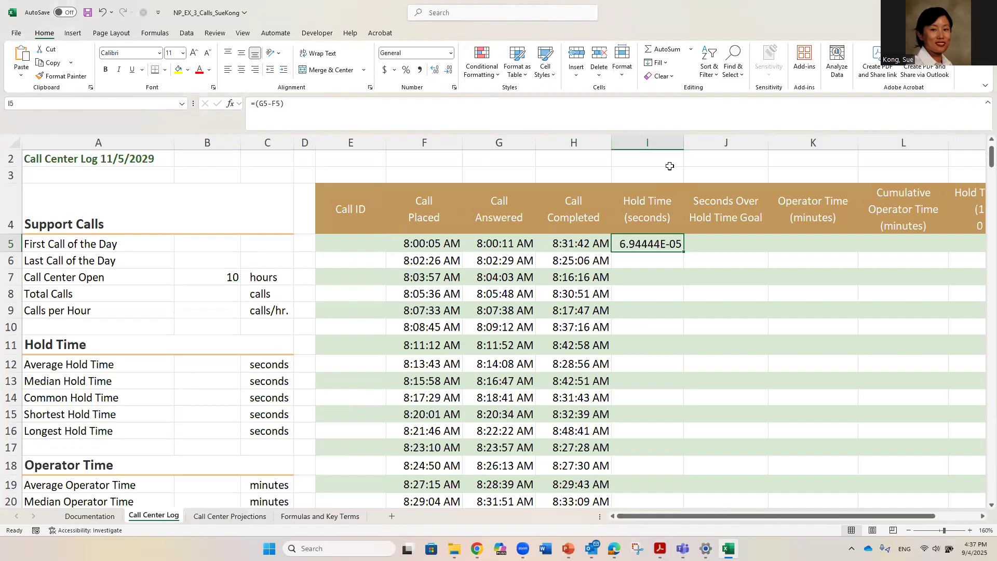
# - Change the formula in I5 to =(G5-F5)*24*60*60 to convert to seconds, and set its number format back to General
pyautogui.doubleClick(675, 242)
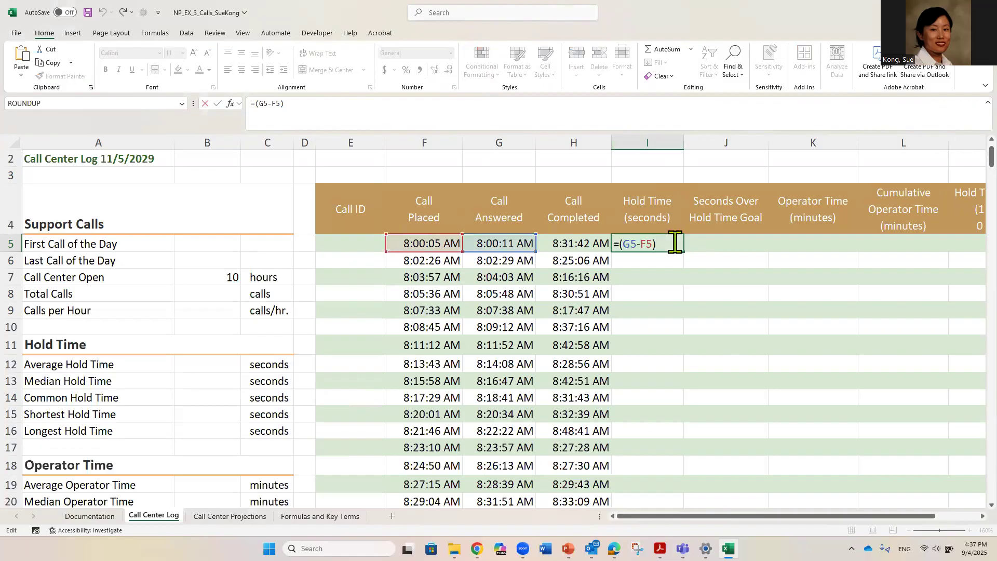
pyautogui.write('*24*60')
pyautogui.write('*60')
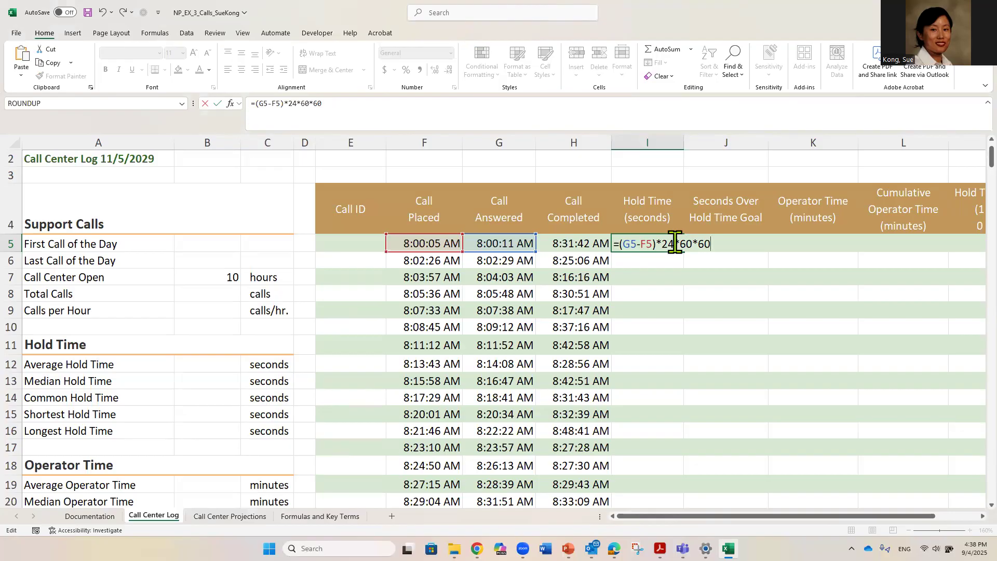
pyautogui.press('Return')
pyautogui.click(670, 243)
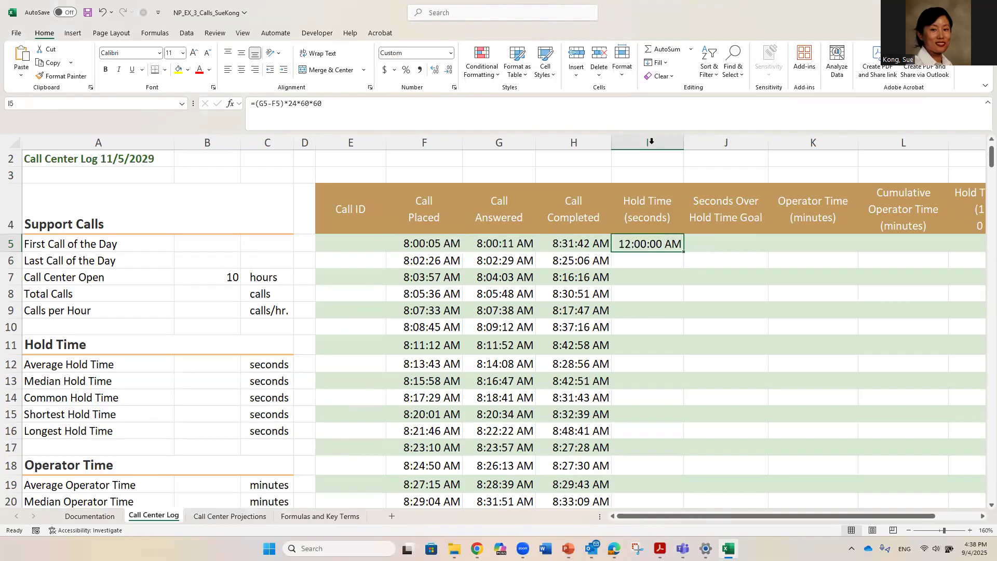
pyautogui.click(450, 53)
pyautogui.click(440, 78)
# - Try extending the hold time formula from I5 down to I333, and undo the fill
pyautogui.moveTo(682, 253)
pyautogui.mouseDown()
pyautogui.moveTo(690, 302)
pyautogui.moveTo(677, 499)
pyautogui.moveTo(674, 481)
pyautogui.moveTo(683, 483)
pyautogui.mouseUp()
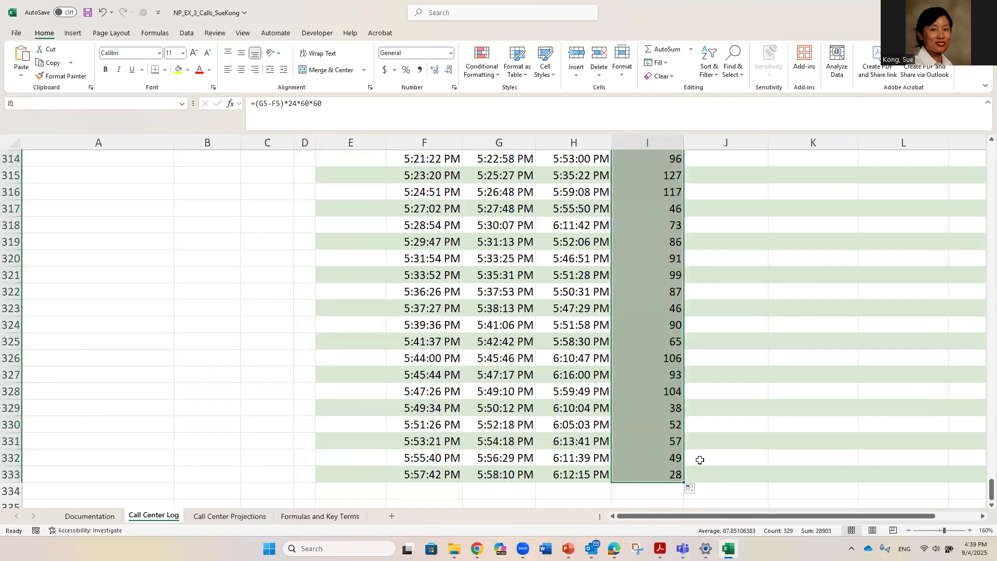
pyautogui.click(104, 12)
pyautogui.click(103, 12)
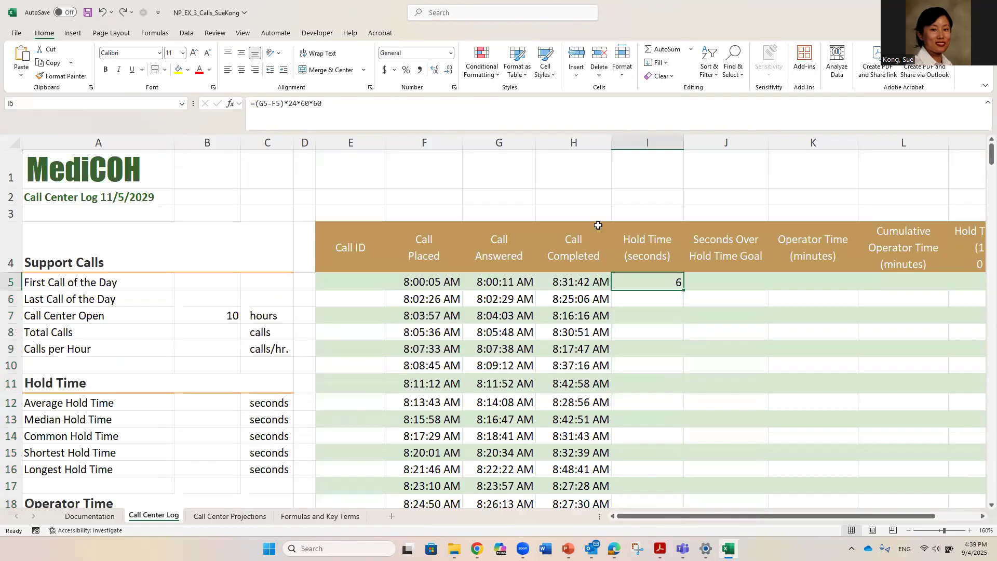
# - AutoFill the hold time formula from I5 down the rest of the Hold Time column and check it through row 333
pyautogui.doubleClick(683, 289)
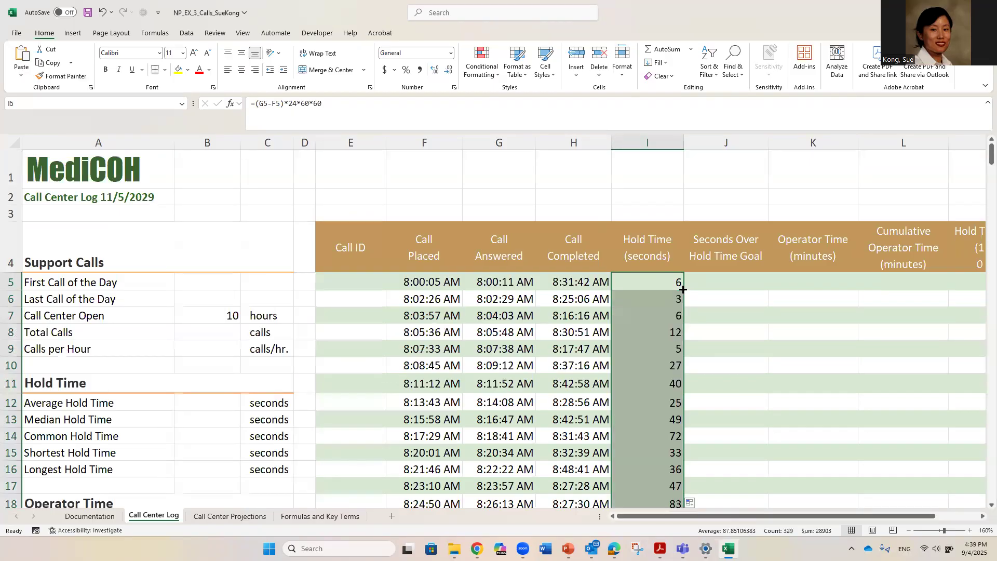
pyautogui.scroll(-9, 703, 336)
pyautogui.scroll(-12, 703, 345)
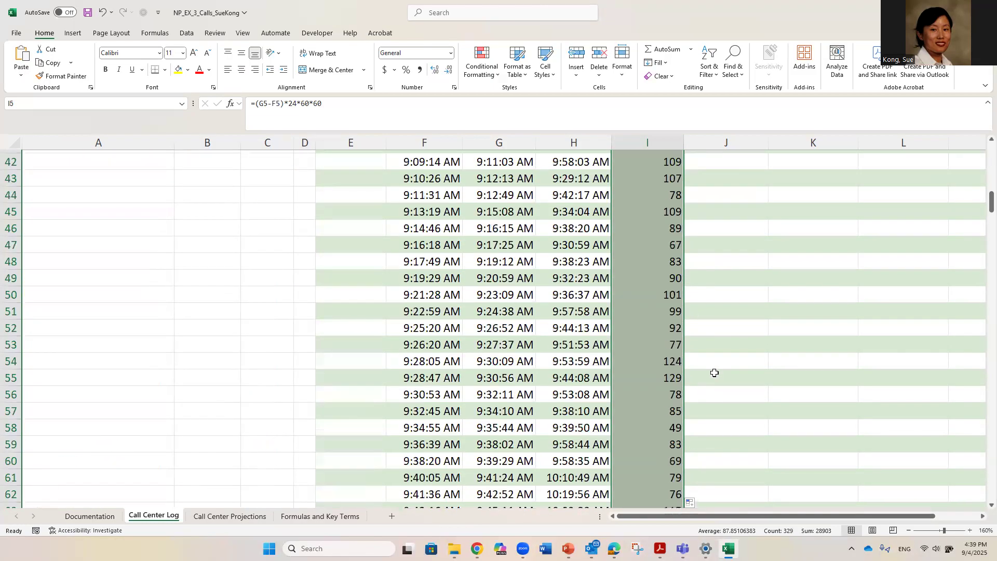
pyautogui.scroll(-20, 714, 373)
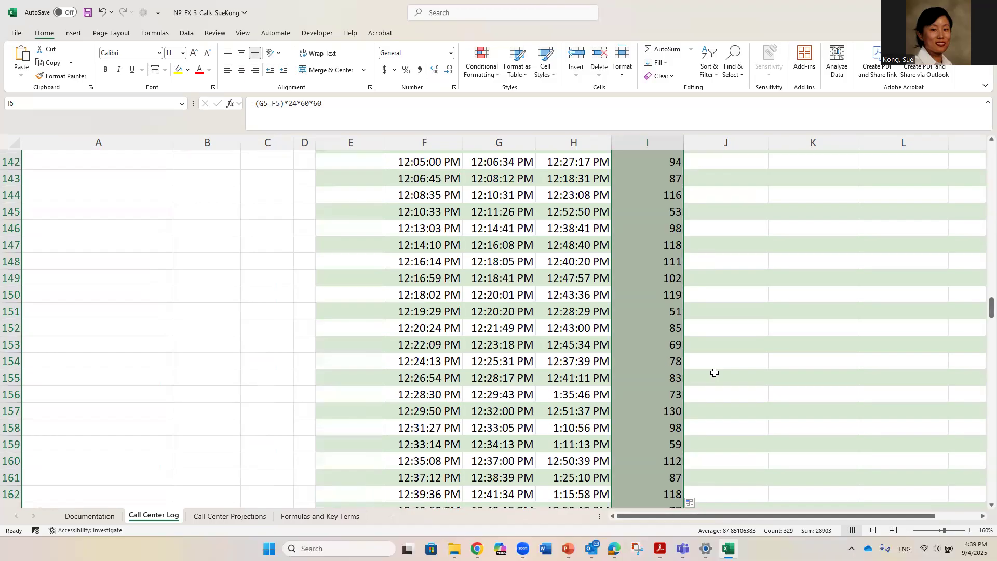
pyautogui.moveTo(991, 312); pyautogui.dragTo(959, 498)
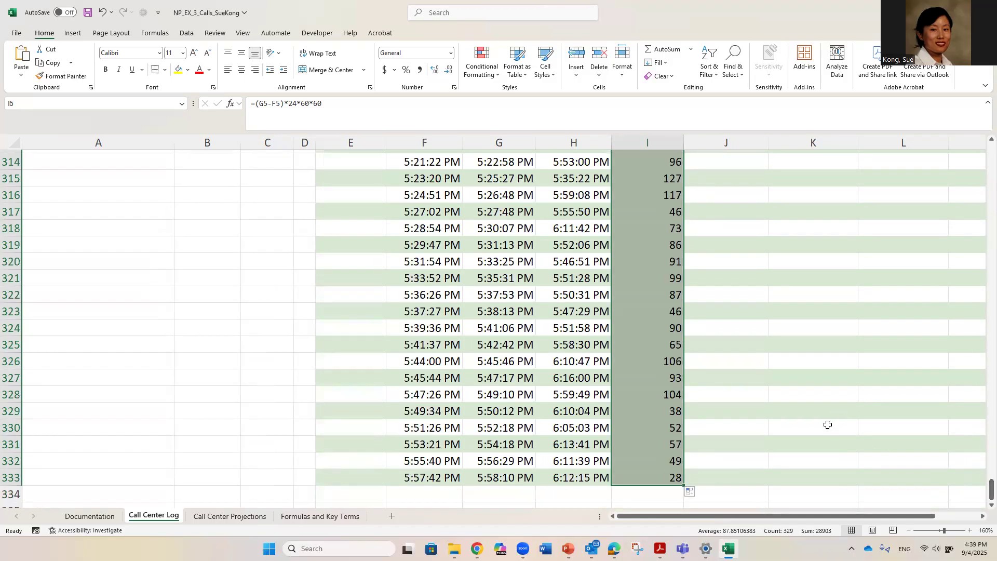
# - Switch to the NP Excel M03_PPT presentation in PowerPoint and read the AutoFilling Formulas and Data Patterns slide, focusing on the fill handle
pyautogui.click(568, 548)
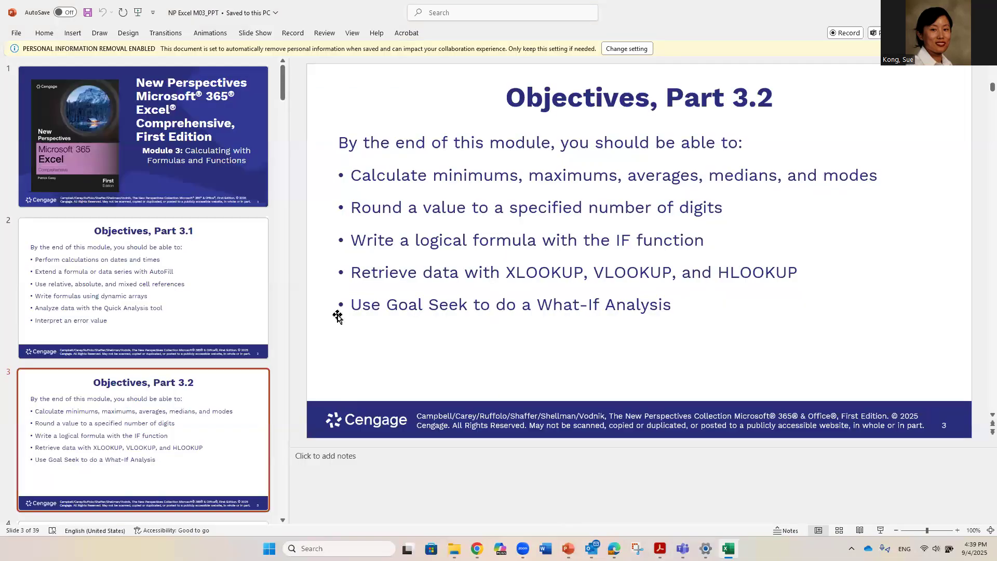
pyautogui.scroll(-5, 186, 367)
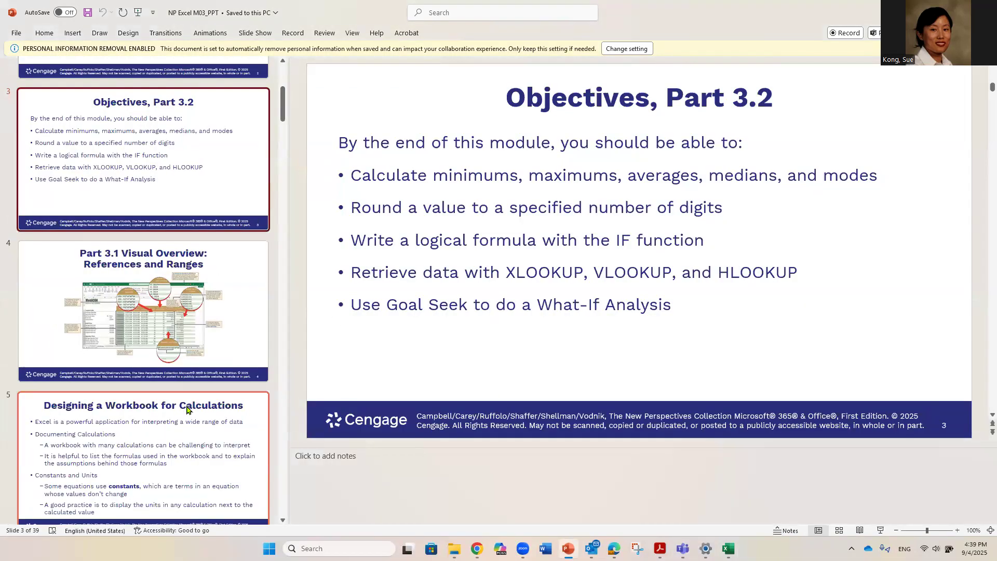
pyautogui.scroll(-2, 190, 418)
pyautogui.scroll(-3, 190, 419)
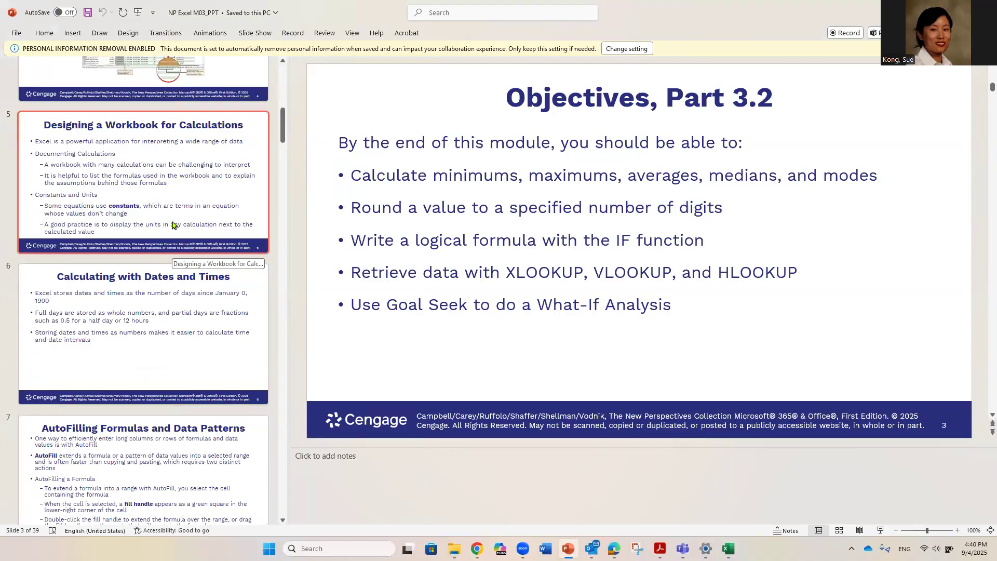
pyautogui.scroll(-5, 186, 366)
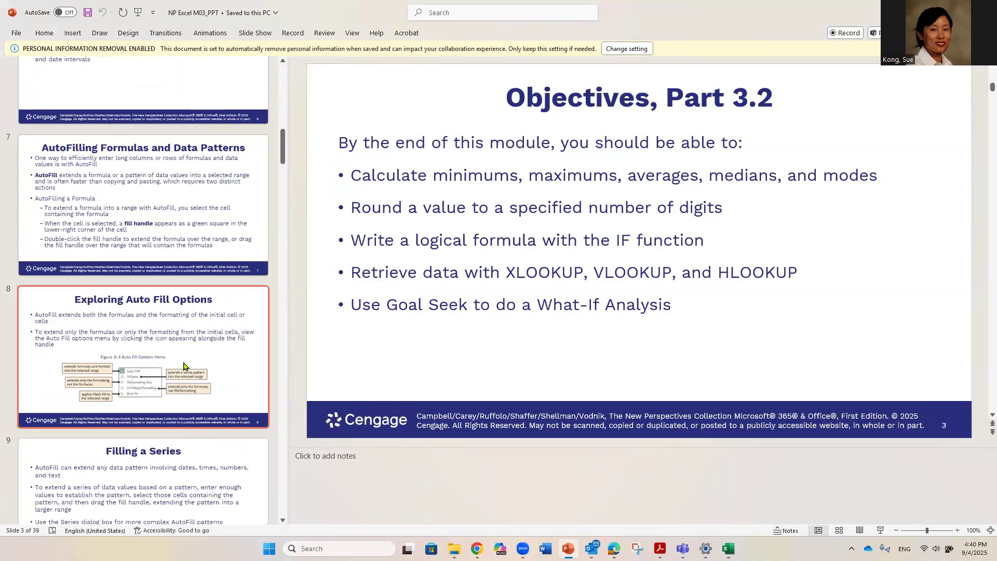
pyautogui.click(197, 339)
pyautogui.click(185, 235)
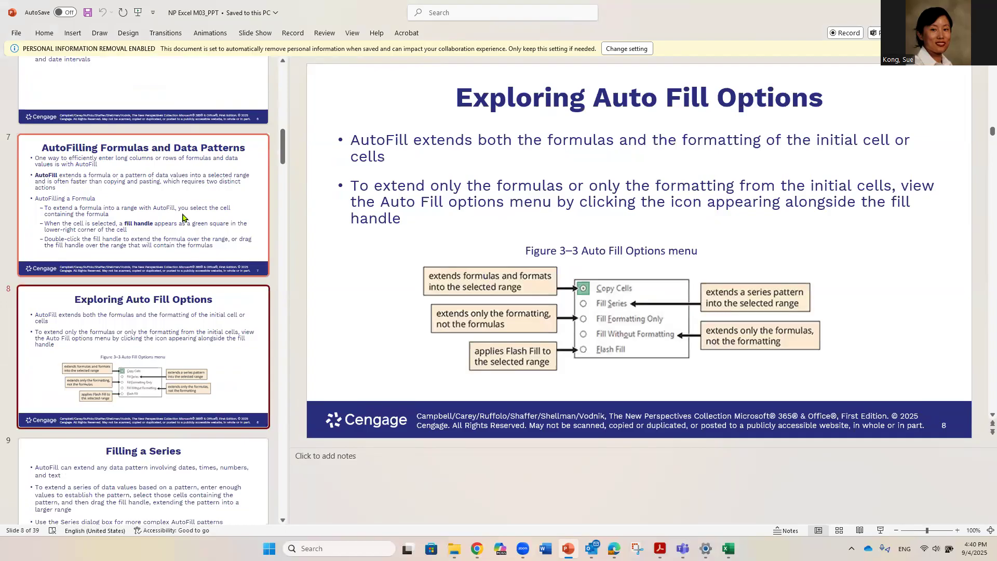
pyautogui.moveTo(367, 99); pyautogui.dragTo(660, 101)
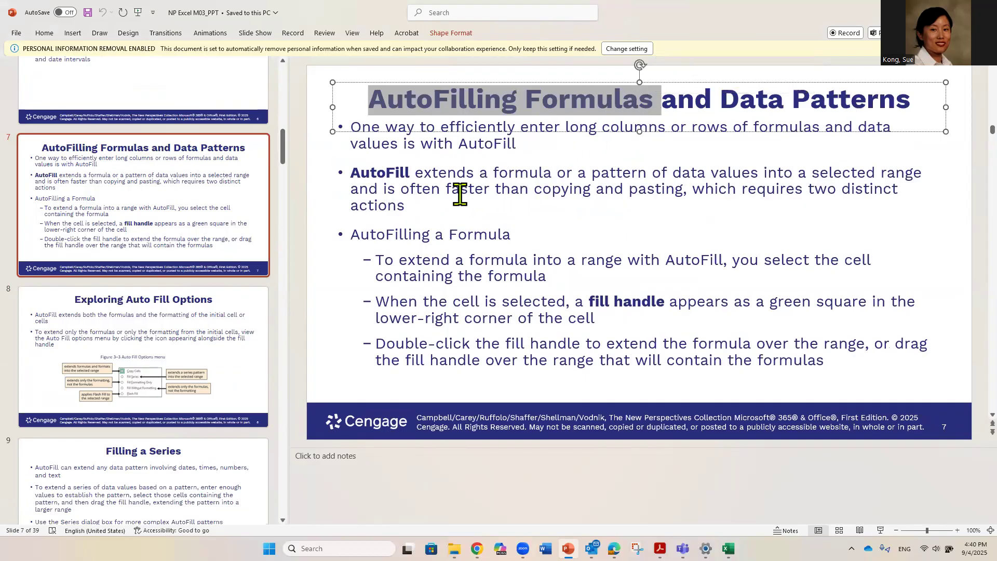
pyautogui.click(584, 301)
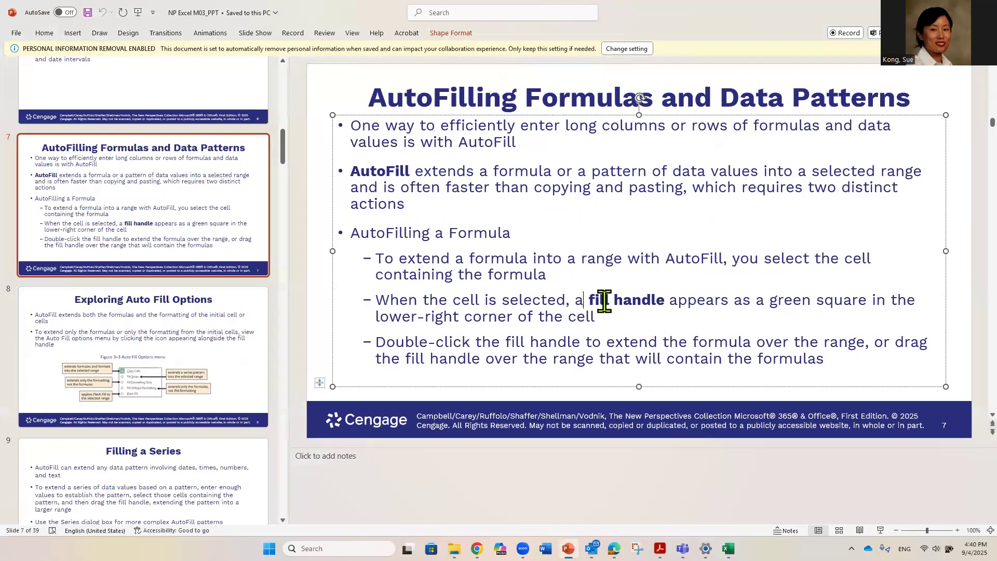
pyautogui.moveTo(661, 297); pyautogui.dragTo(674, 300)
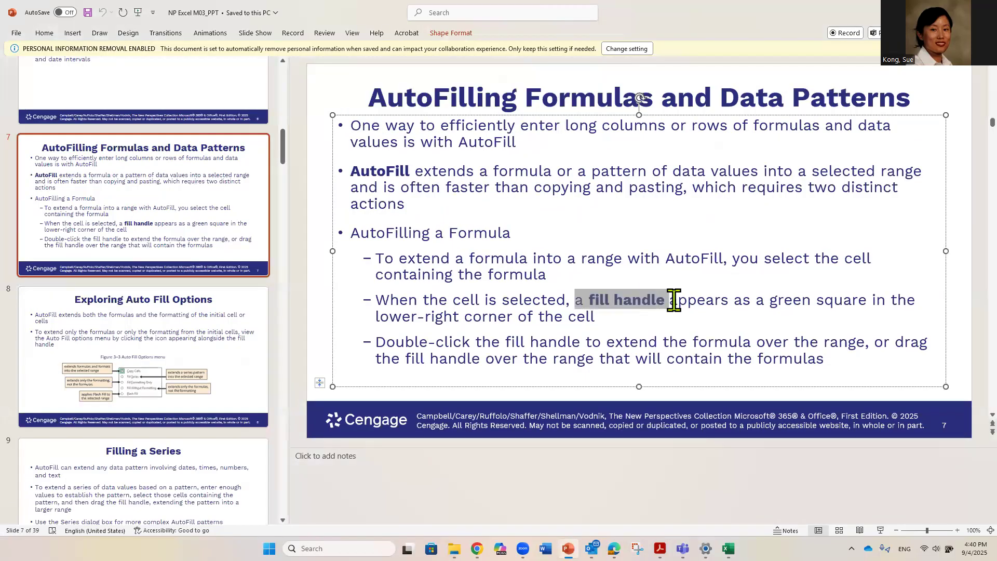
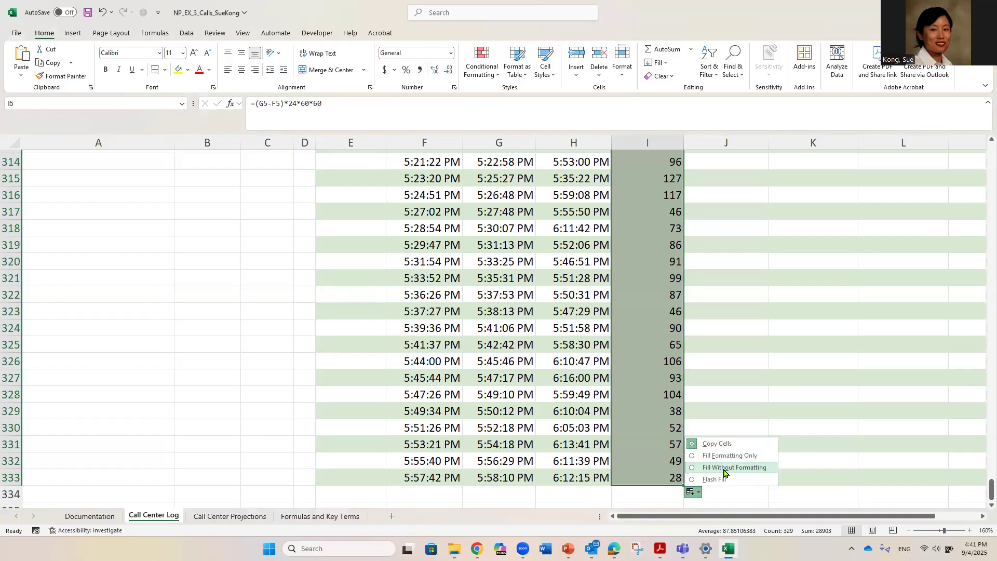
# - Set the Auto Fill option for the filled Hold Time range to Fill Without Formatting and deselect the range
pyautogui.click(724, 468)
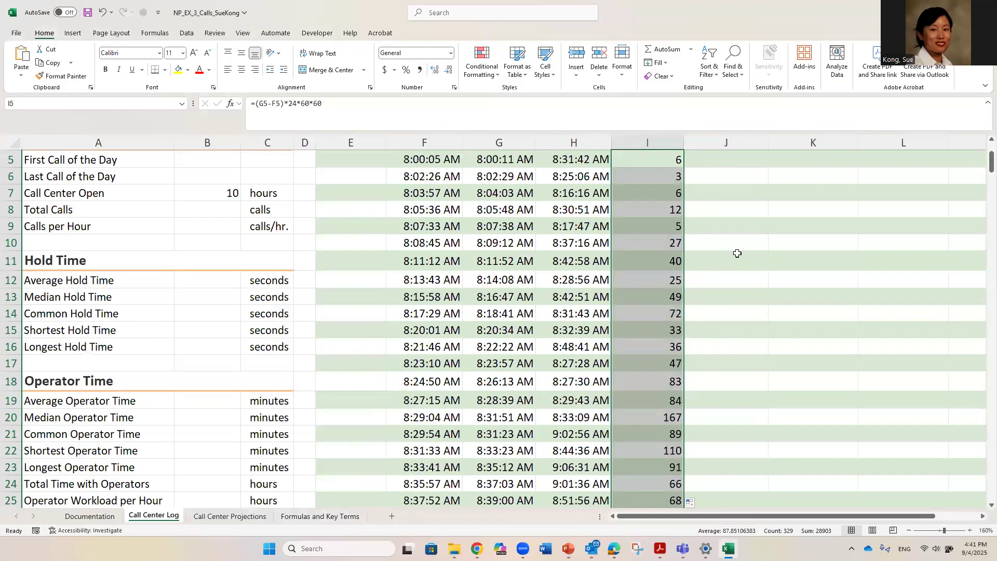
pyautogui.click(722, 229)
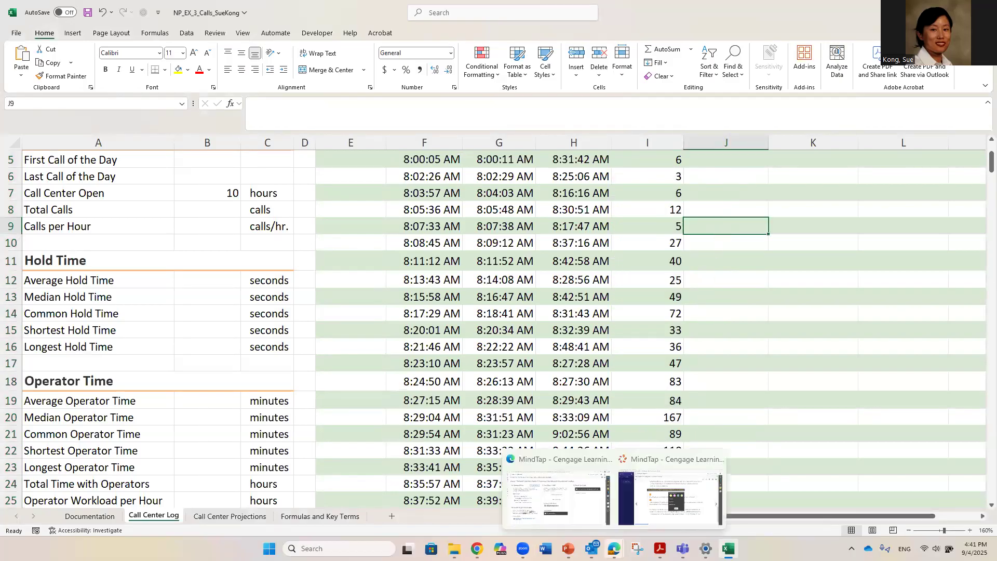
# - Return to the module instructions in Edge and advance through EX 3-4 to section EX 3-4a AutoFilling a Formula
pyautogui.moveTo(568, 549)
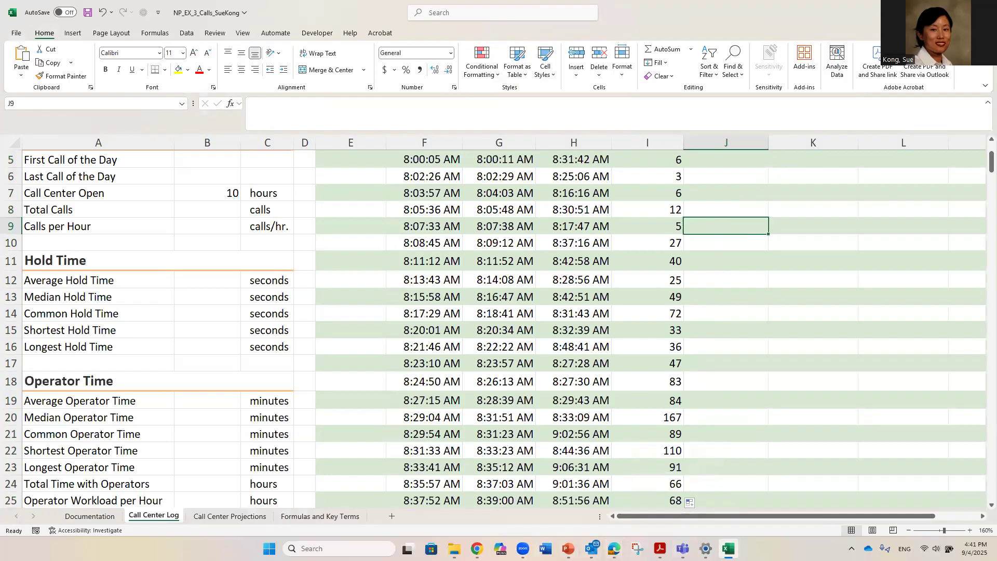
pyautogui.moveTo(614, 549)
pyautogui.click(662, 522)
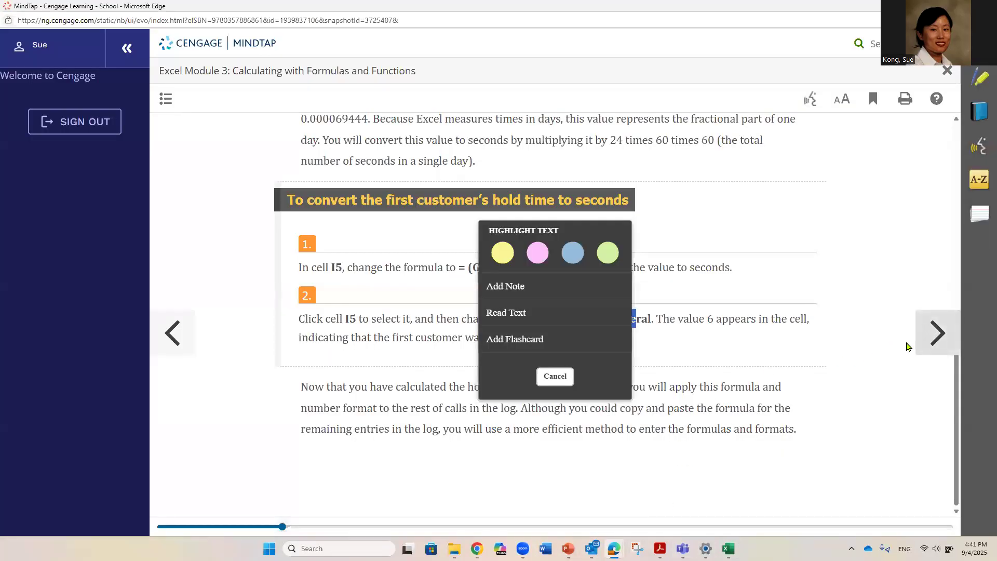
pyautogui.click(931, 338)
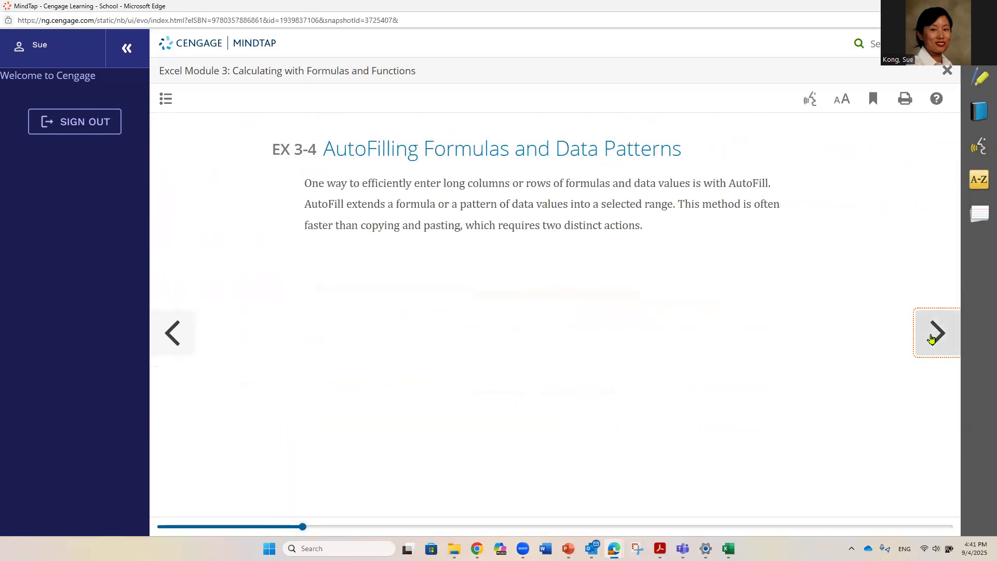
pyautogui.click(936, 341)
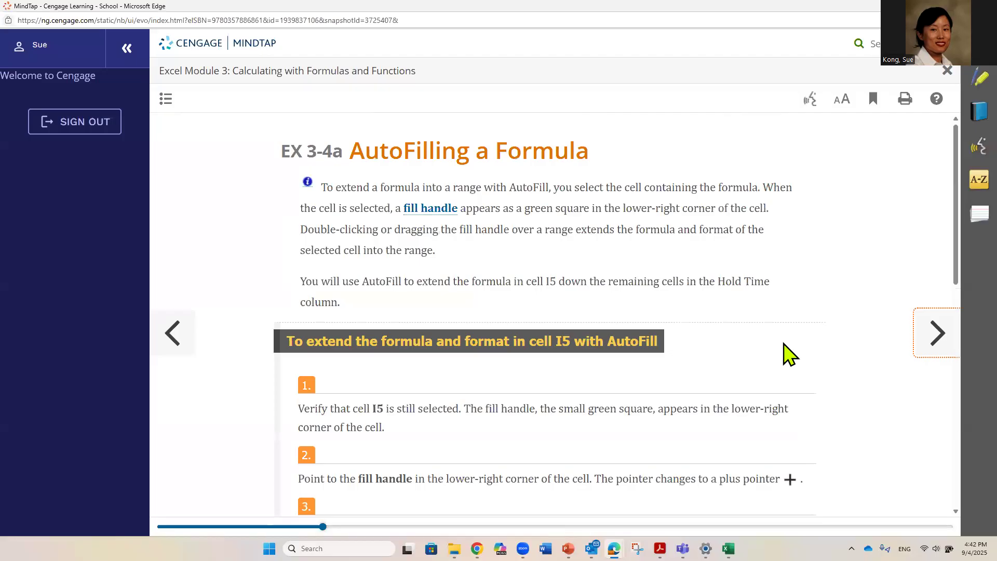
# - Read section EX 3-4a AutoFilling a Formula through its closing paragraph and advance to section EX 3-4b
pyautogui.scroll(-6, 790, 353)
pyautogui.scroll(6, 776, 340)
pyautogui.scroll(-5, 714, 315)
pyautogui.scroll(-3, 810, 374)
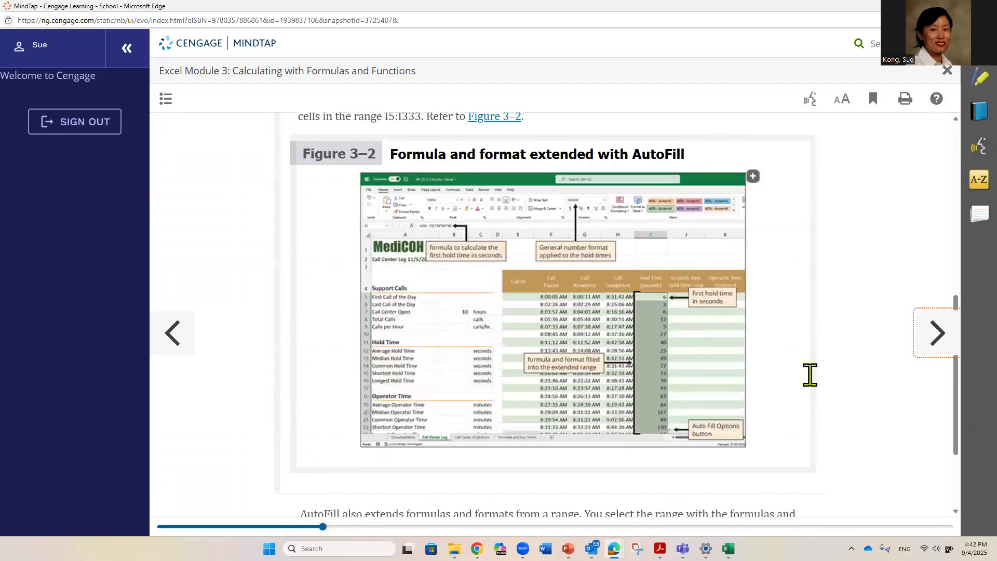
pyautogui.scroll(-3, 661, 431)
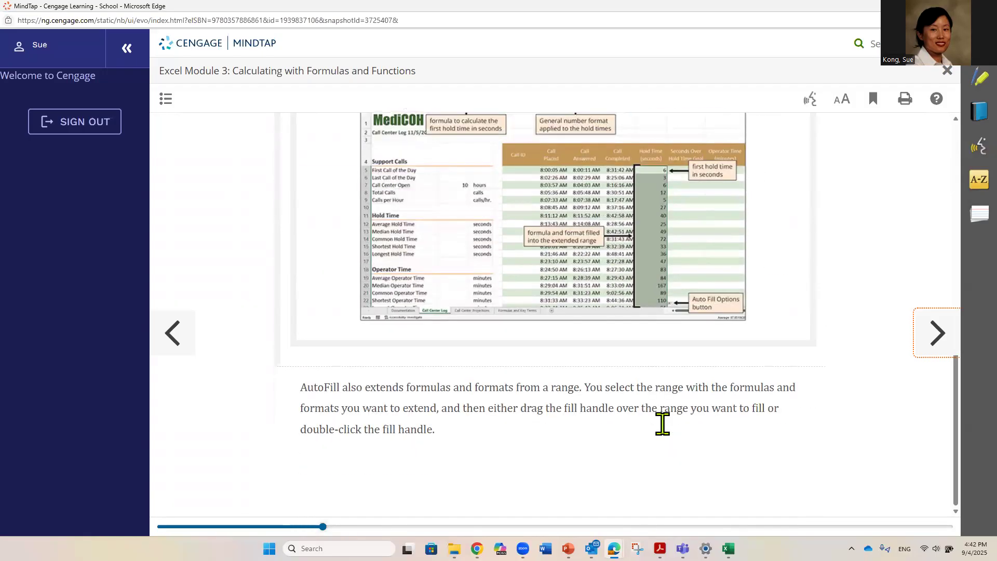
pyautogui.click(937, 333)
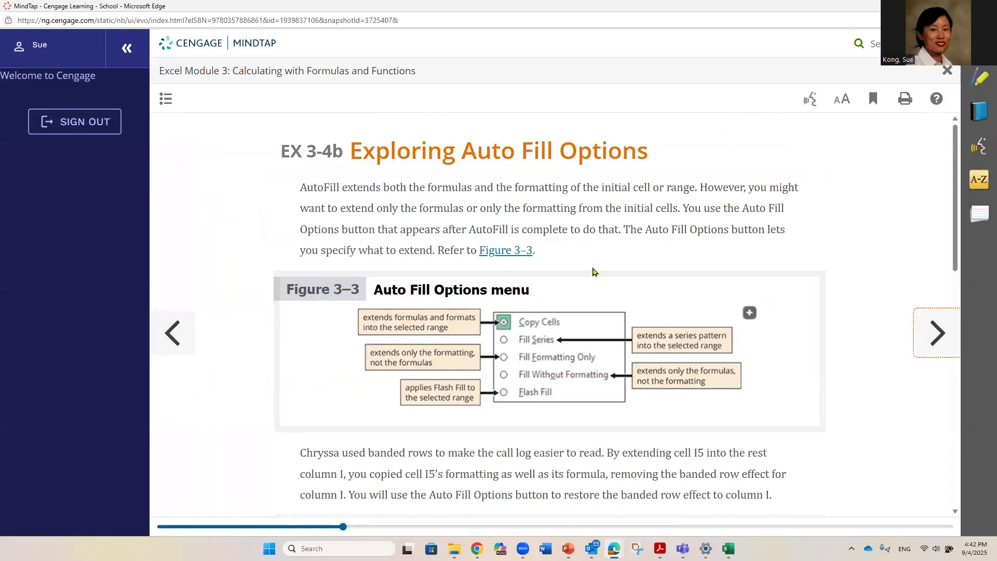
# - Read the Fill Without Formatting instructions and Figure 3-4 in EX 3-4b, and advance to EX 3-4c Filling a Series
pyautogui.scroll(-5, 592, 275)
pyautogui.scroll(-8, 591, 270)
pyautogui.scroll(4, 592, 273)
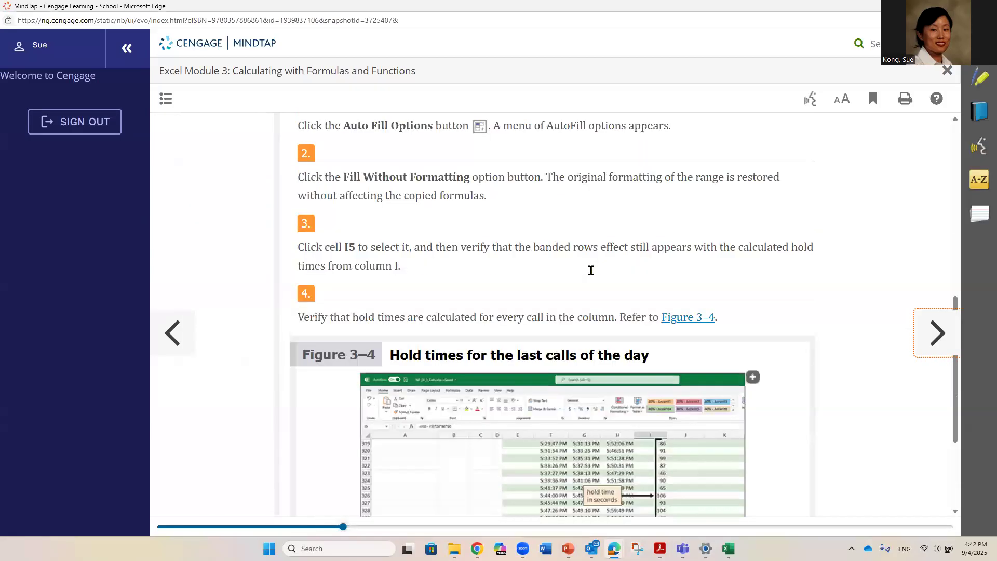
pyautogui.moveTo(339, 176); pyautogui.dragTo(476, 178)
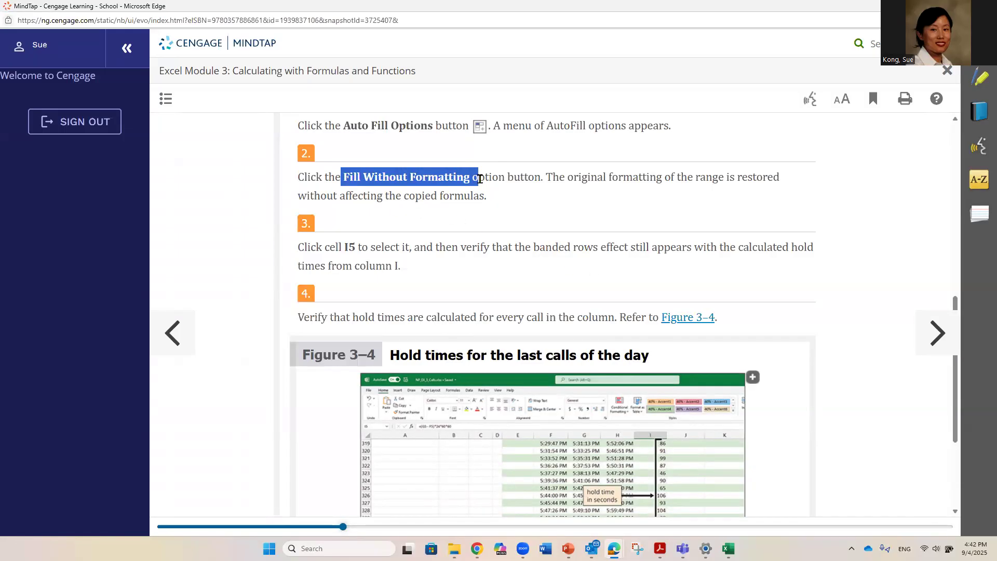
pyautogui.moveTo(479, 178); pyautogui.dragTo(479, 178)
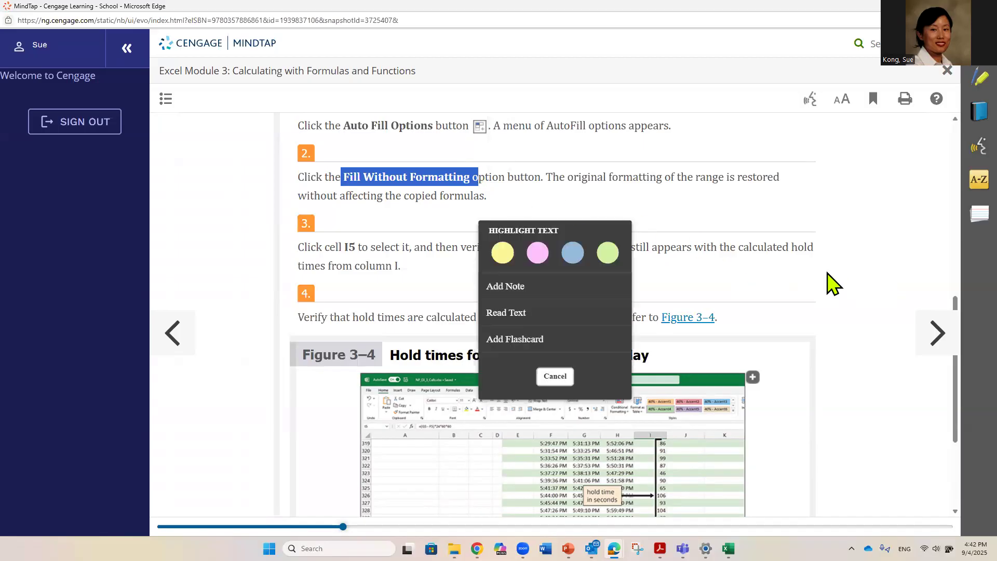
pyautogui.click(841, 286)
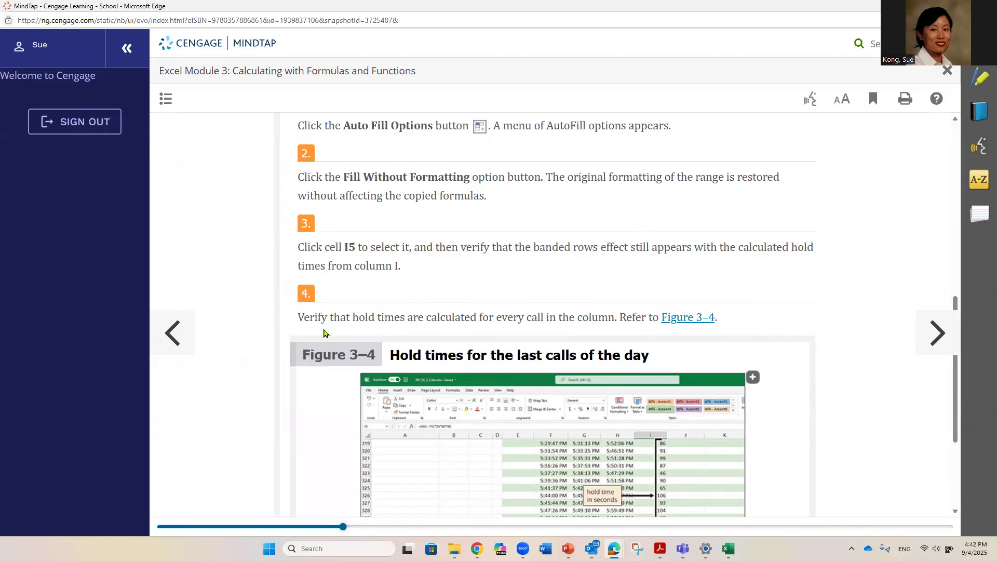
pyautogui.scroll(-3, 357, 319)
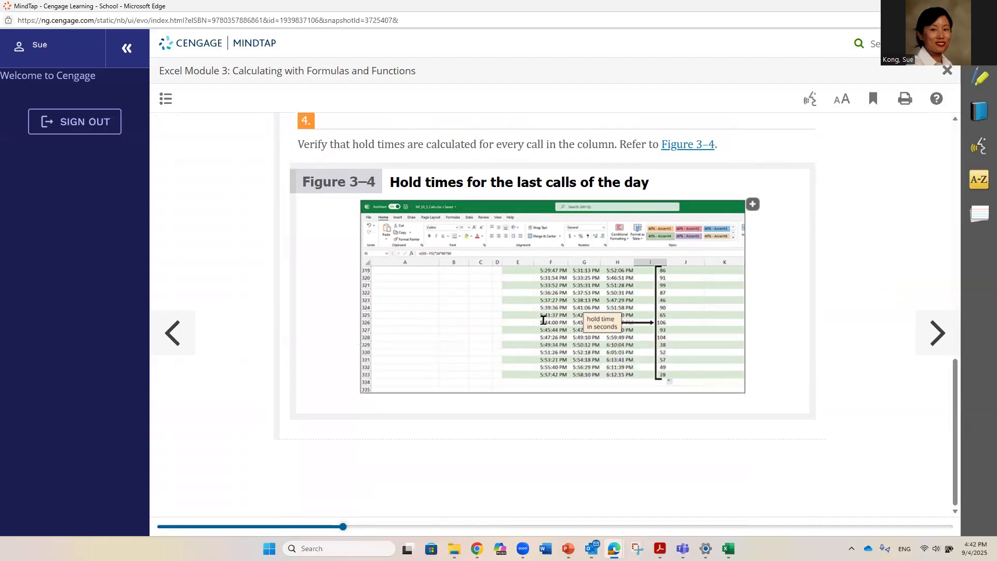
pyautogui.click(937, 332)
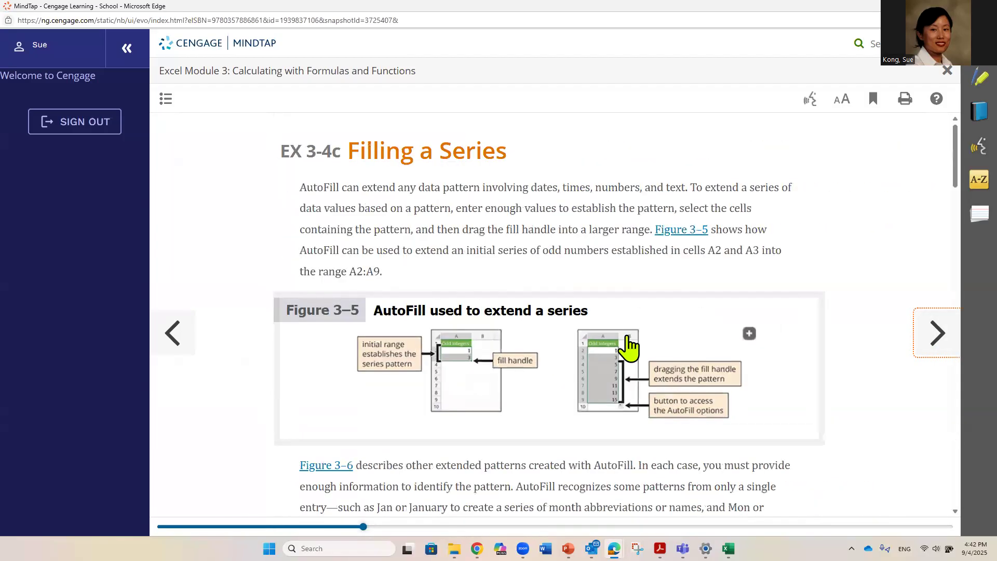
# - Find the call ID number series instructions in EX 3-4c and copy the first call ID, C291105001
pyautogui.scroll(-2, 627, 342)
pyautogui.scroll(-3, 629, 366)
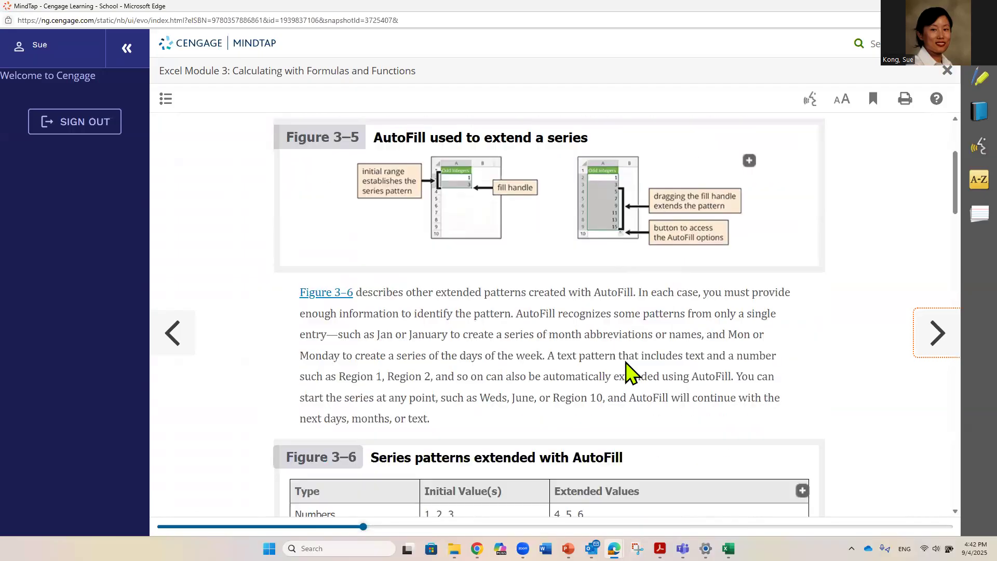
pyautogui.scroll(-10, 627, 365)
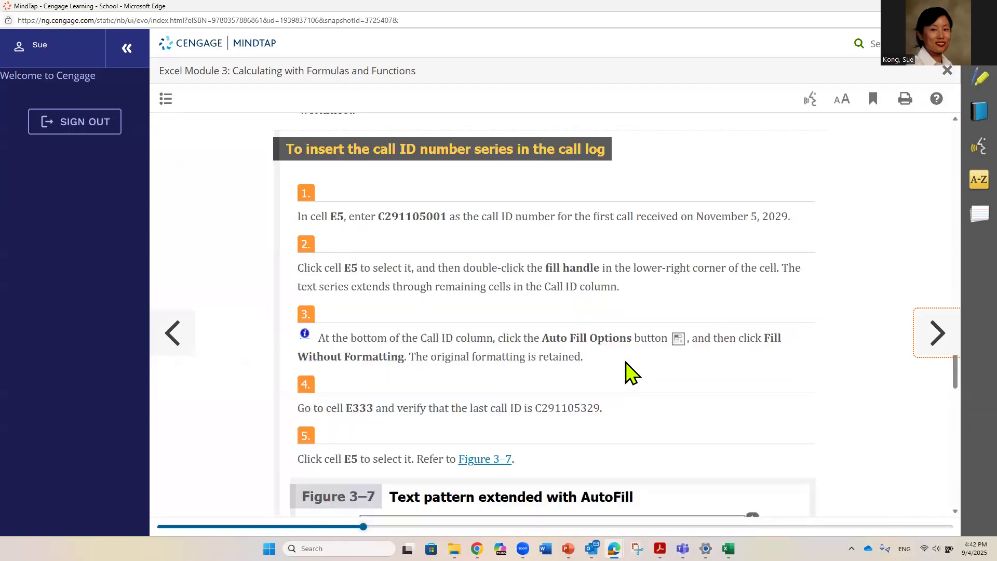
pyautogui.moveTo(336, 216); pyautogui.dragTo(443, 218)
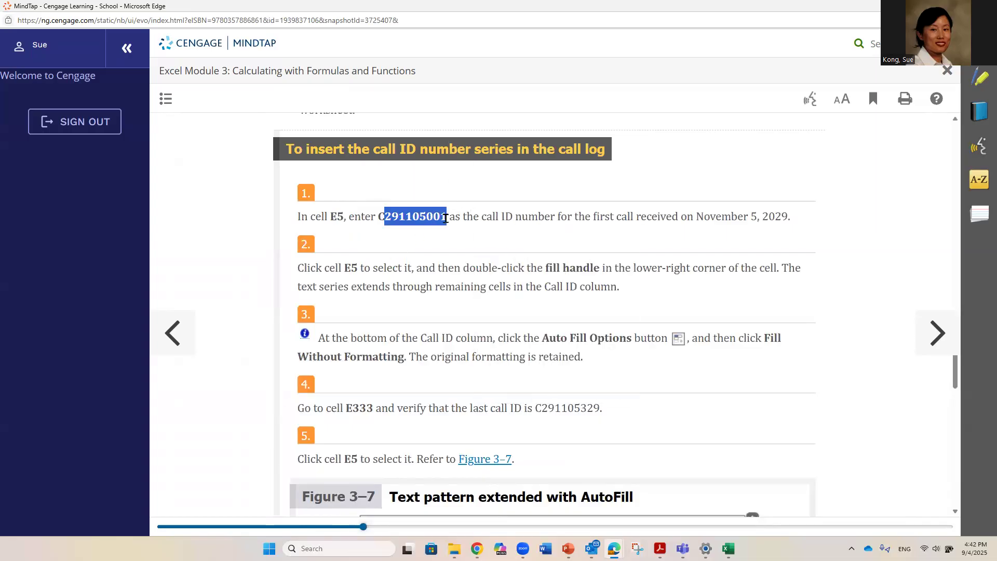
pyautogui.moveTo(379, 217); pyautogui.dragTo(446, 217)
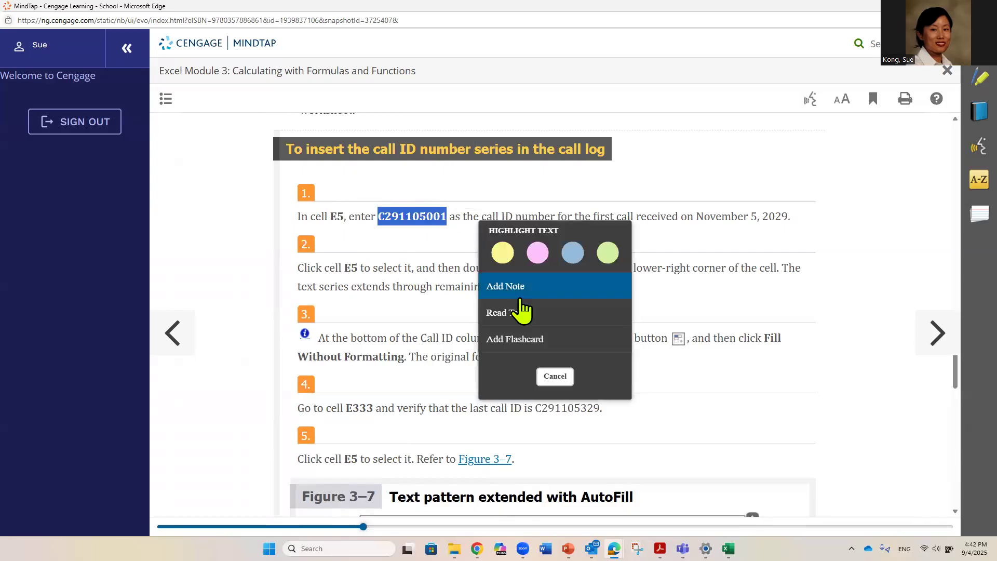
pyautogui.rightClick(424, 217)
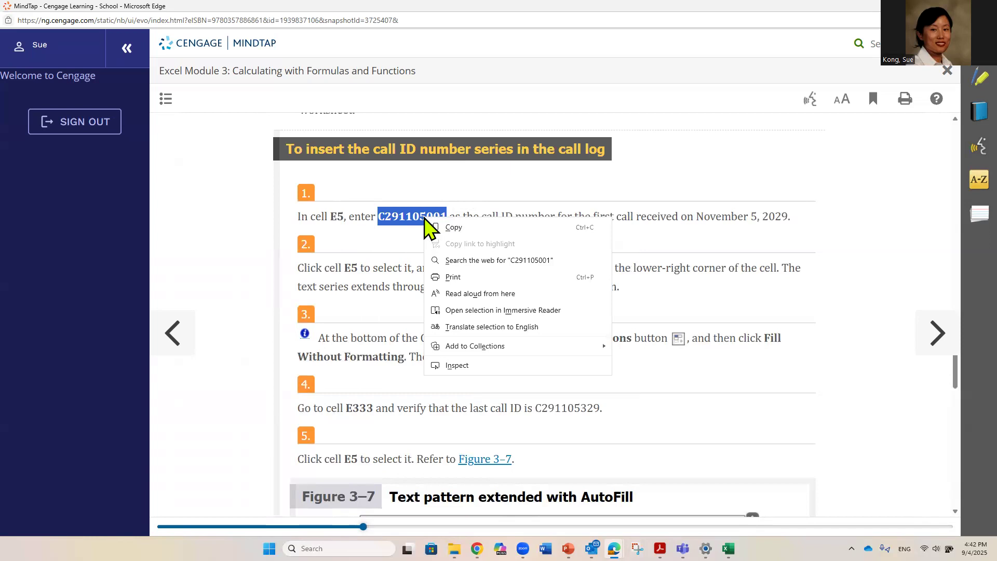
pyautogui.click(443, 229)
# - Switch to the Excel workbook, paste C291105001 into E5 with the destination formatting, and AutoFill it down the Call ID column
pyautogui.click(729, 548)
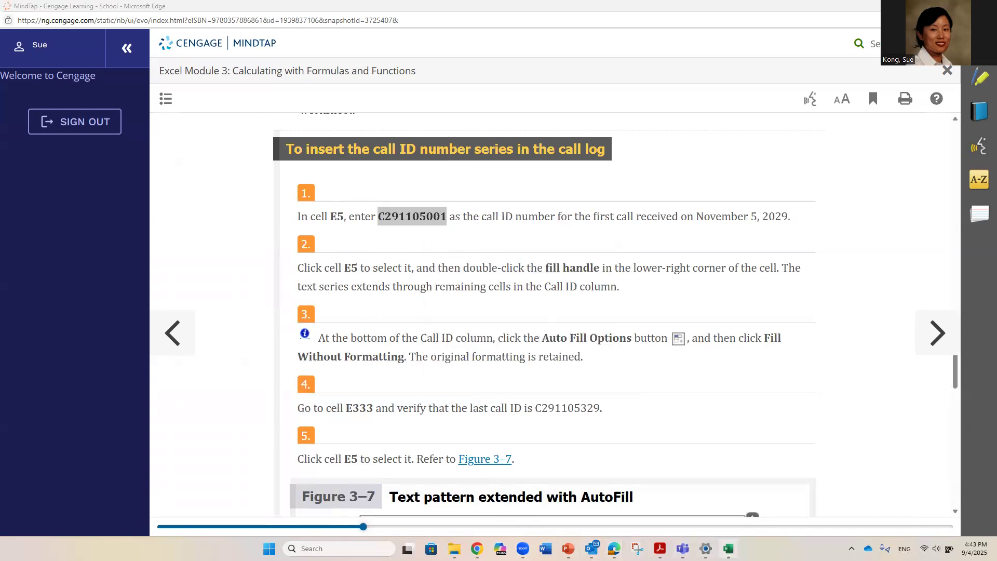
pyautogui.scroll(2, 229, 286)
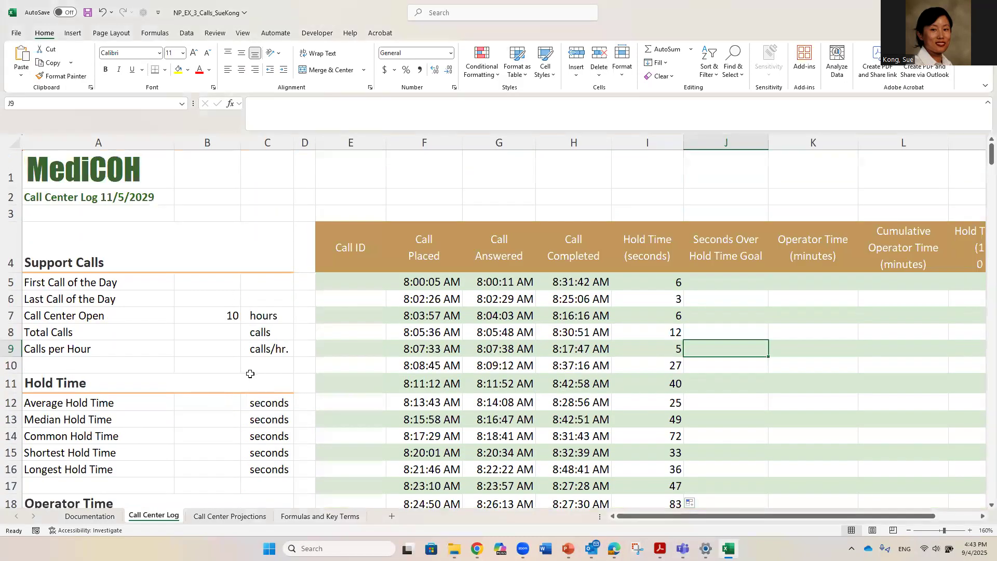
pyautogui.click(357, 281)
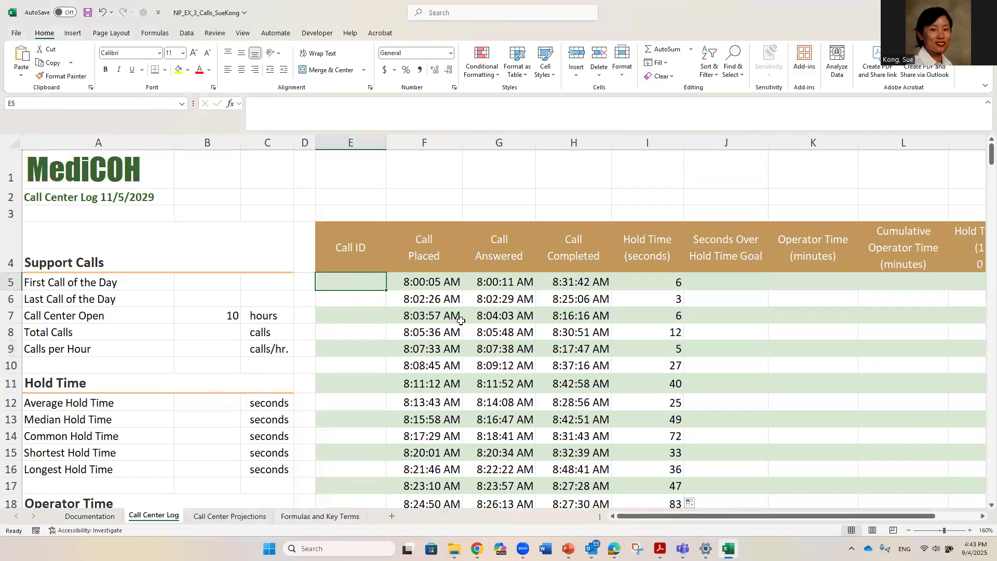
pyautogui.hotkey('ctrl', 'v')
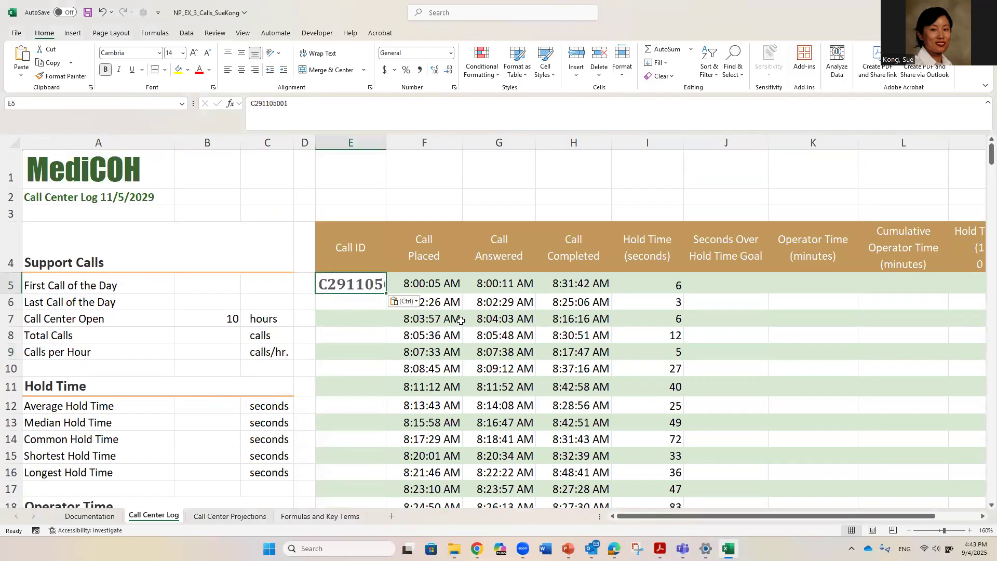
pyautogui.click(412, 304)
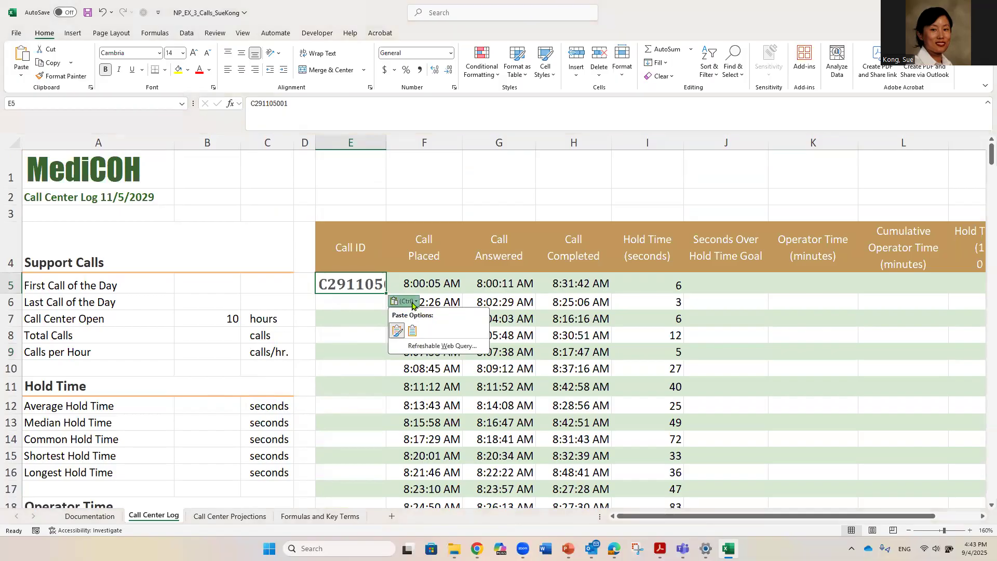
pyautogui.click(412, 331)
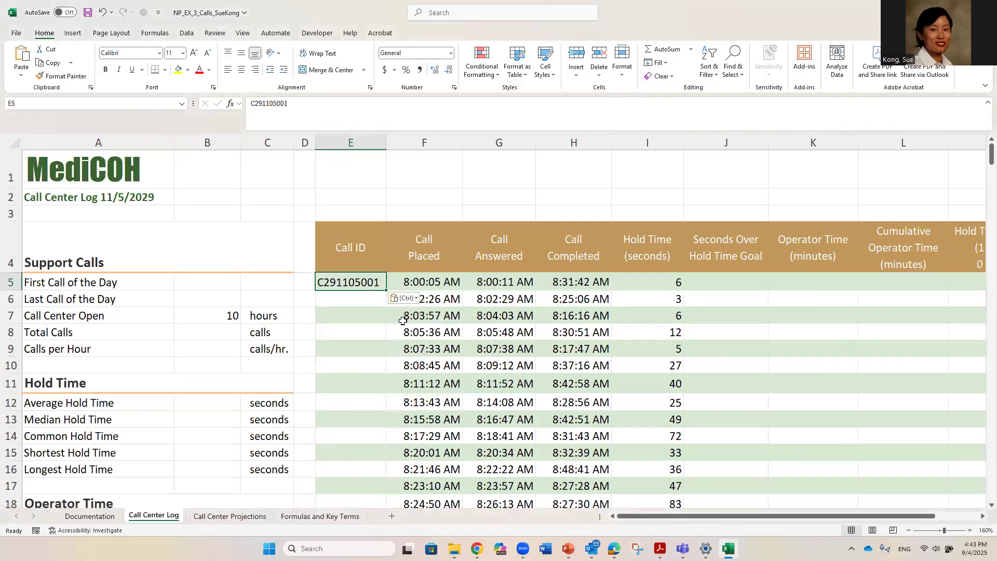
pyautogui.doubleClick(385, 291)
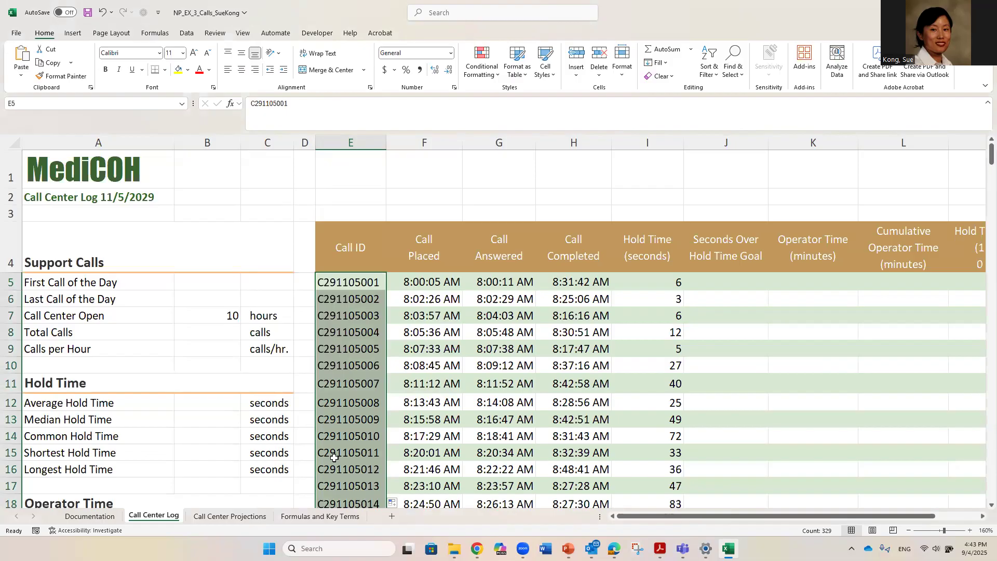
# - Examine the filled Call ID cells from E5 downward to check how the series increments and whether the banded rows are kept
pyautogui.click(362, 285)
pyautogui.click(372, 296)
pyautogui.click(374, 284)
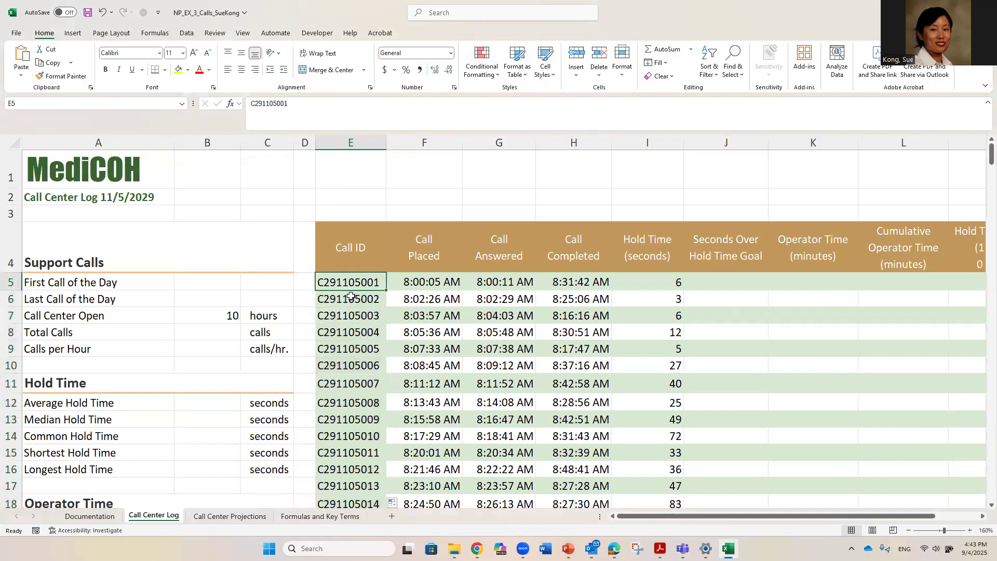
pyautogui.click(363, 301)
pyautogui.click(362, 317)
pyautogui.click(360, 334)
pyautogui.click(362, 348)
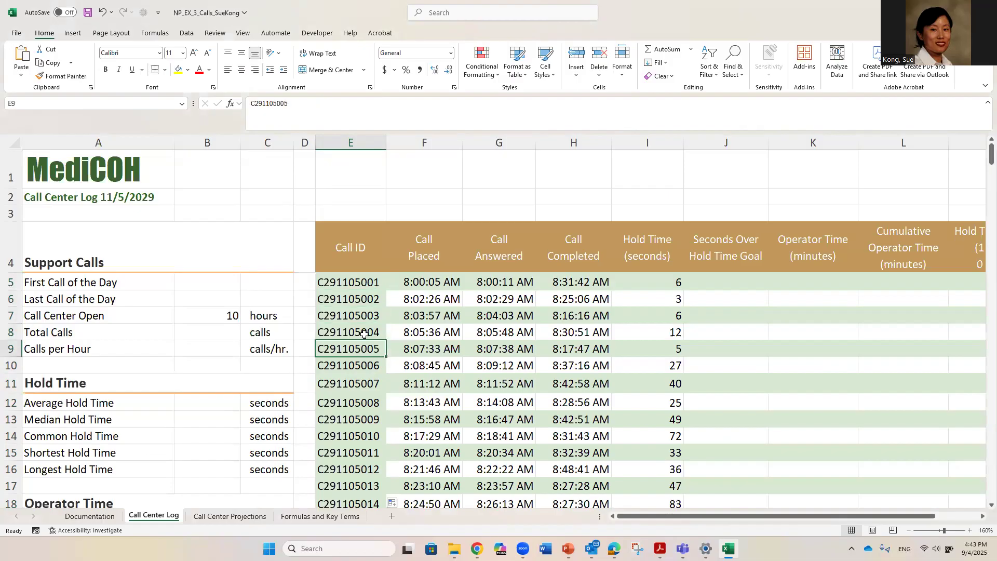
pyautogui.click(358, 287)
pyautogui.click(355, 303)
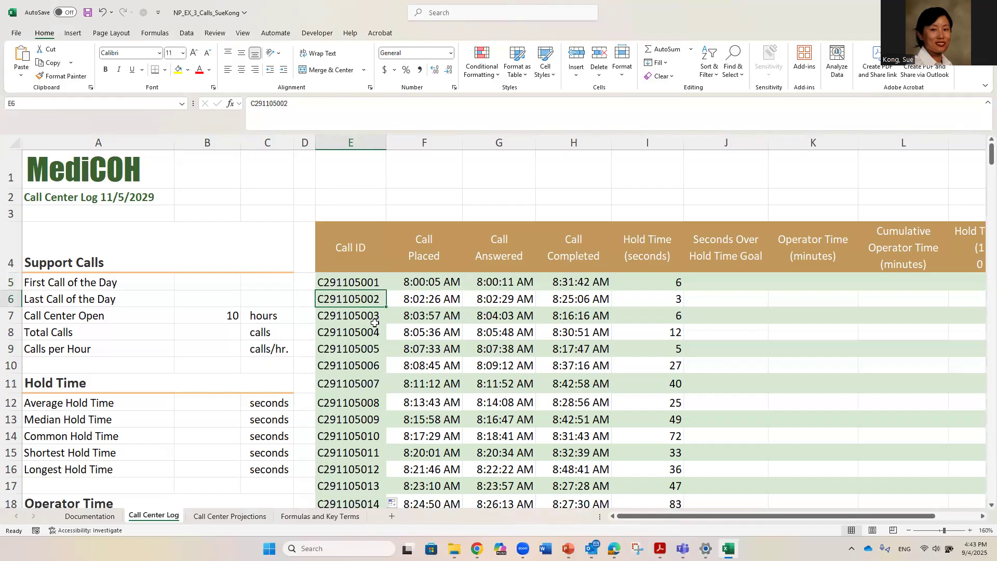
pyautogui.click(362, 349)
pyautogui.click(362, 333)
pyautogui.click(361, 347)
pyautogui.click(361, 362)
pyautogui.click(362, 384)
pyautogui.click(361, 404)
pyautogui.scroll(-17, 373, 486)
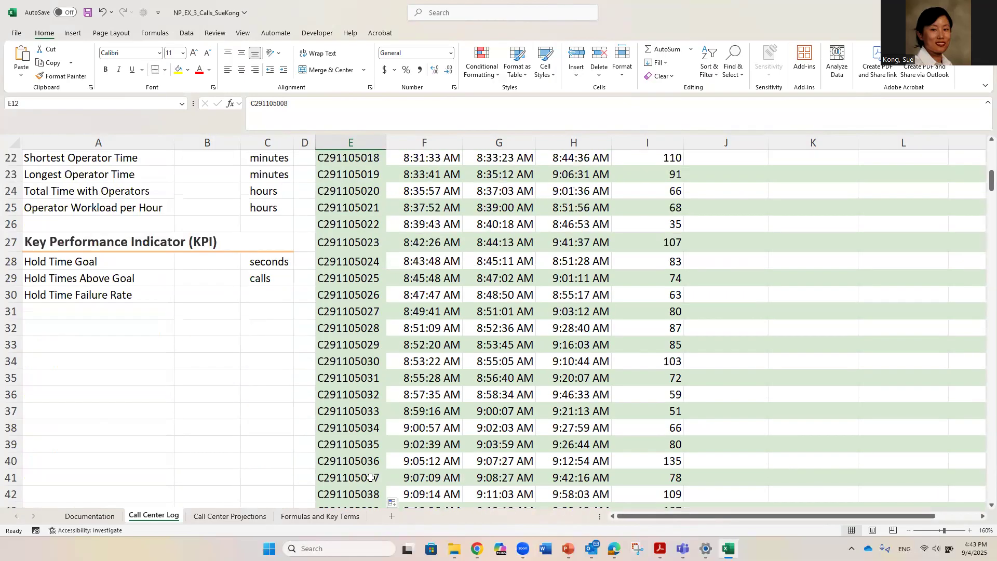
pyautogui.scroll(-5, 370, 477)
pyautogui.scroll(20, 370, 477)
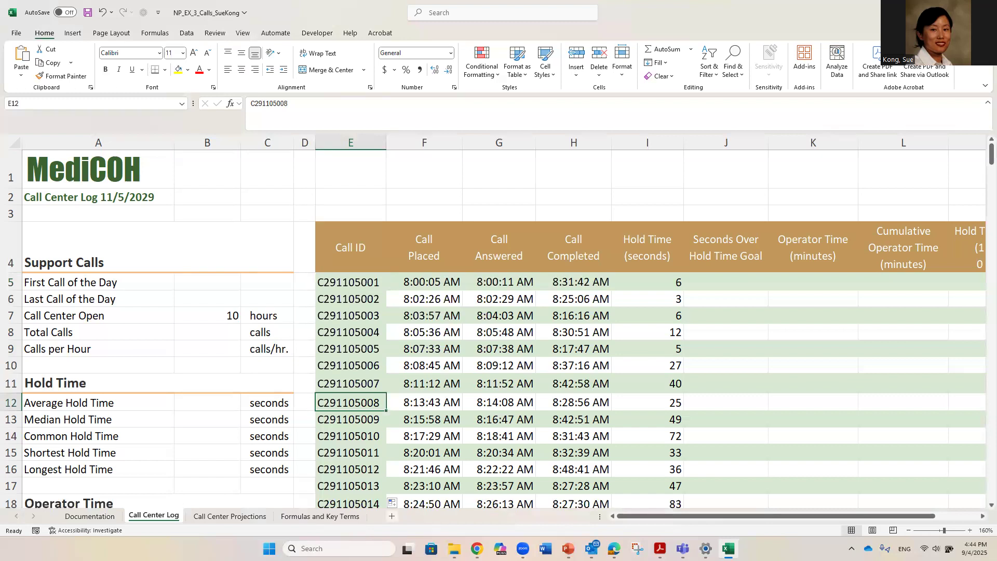
# - Insert a new worksheet after Call Center Log and enter 1 in A1 and 2 in A2
pyautogui.click(391, 516)
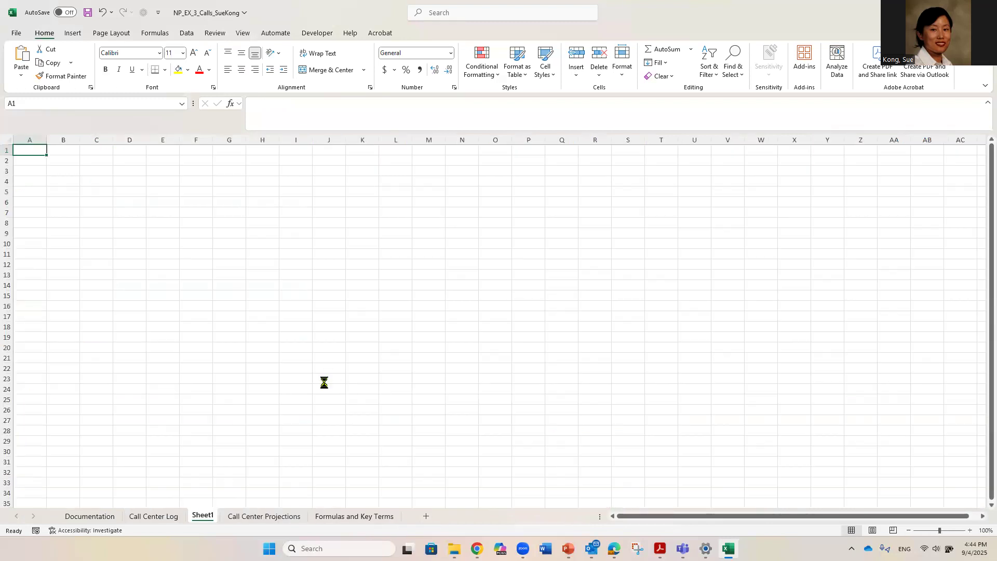
pyautogui.keyDown('ctrl'); pyautogui.scroll(7, 324, 382); pyautogui.keyUp('ctrl')
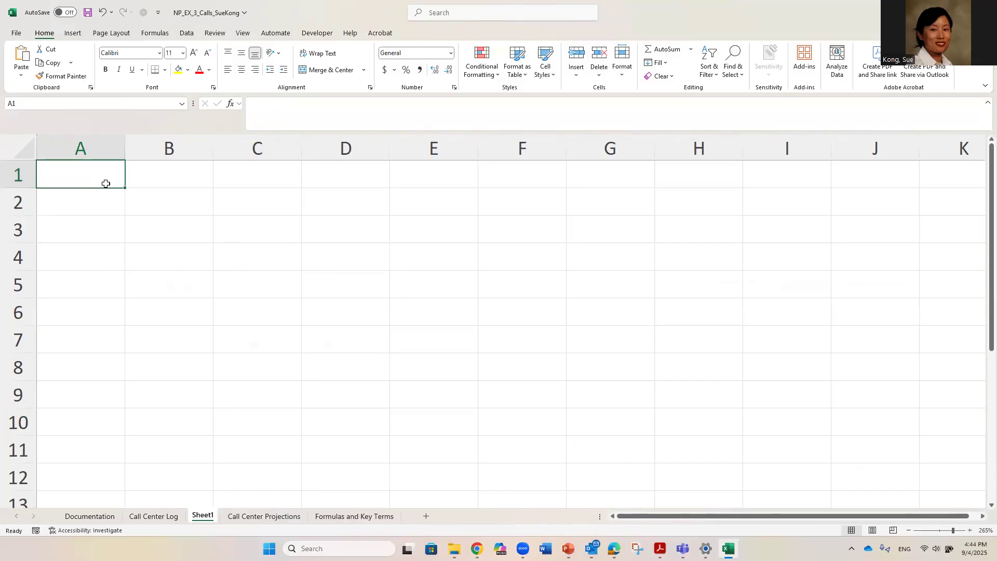
pyautogui.write('1')
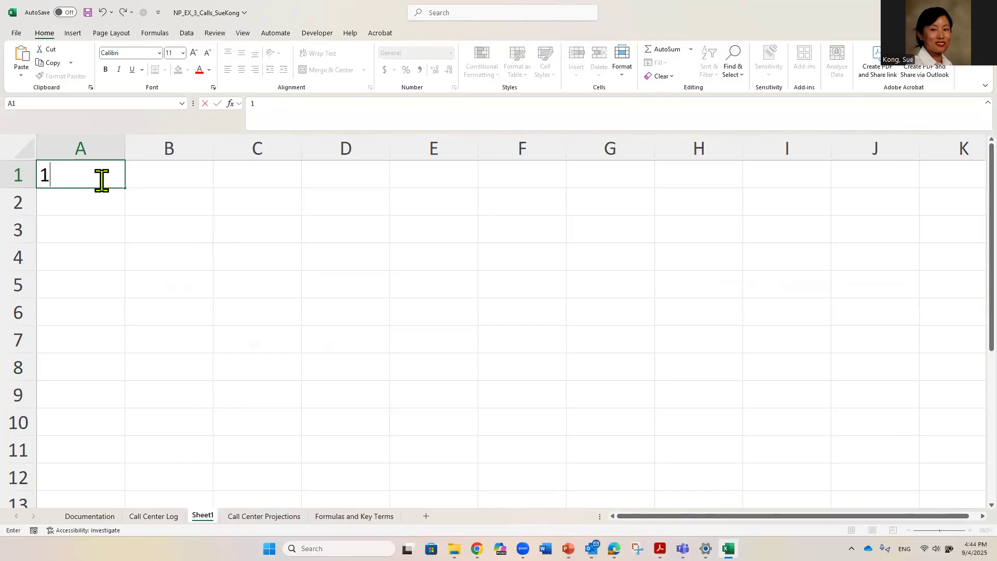
pyautogui.click(106, 203)
pyautogui.write('2')
pyautogui.press('Return')
# - Extend the number pattern in A1:A2 down column A to row 25 with AutoFill
pyautogui.click(106, 177)
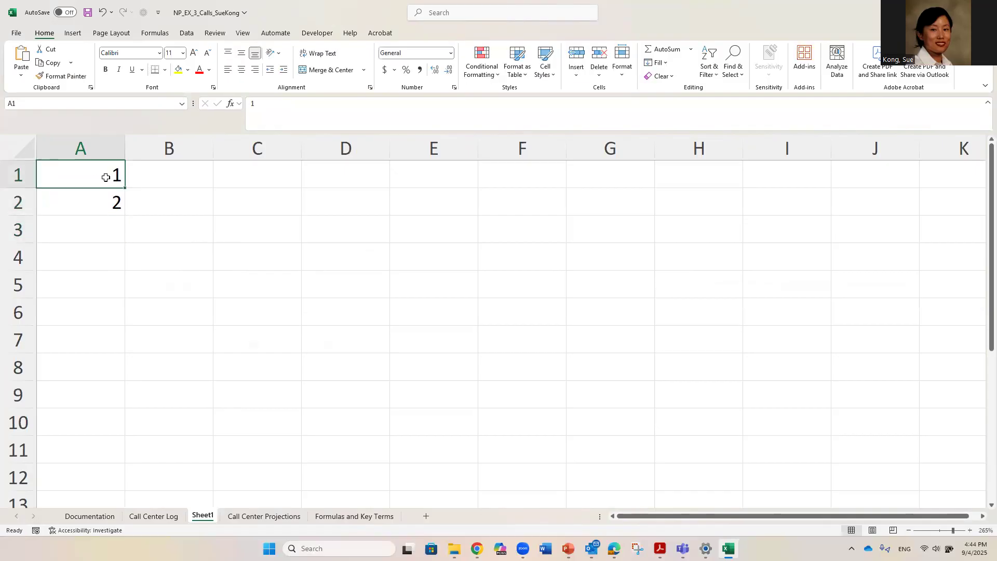
pyautogui.moveTo(106, 177); pyautogui.dragTo(107, 201)
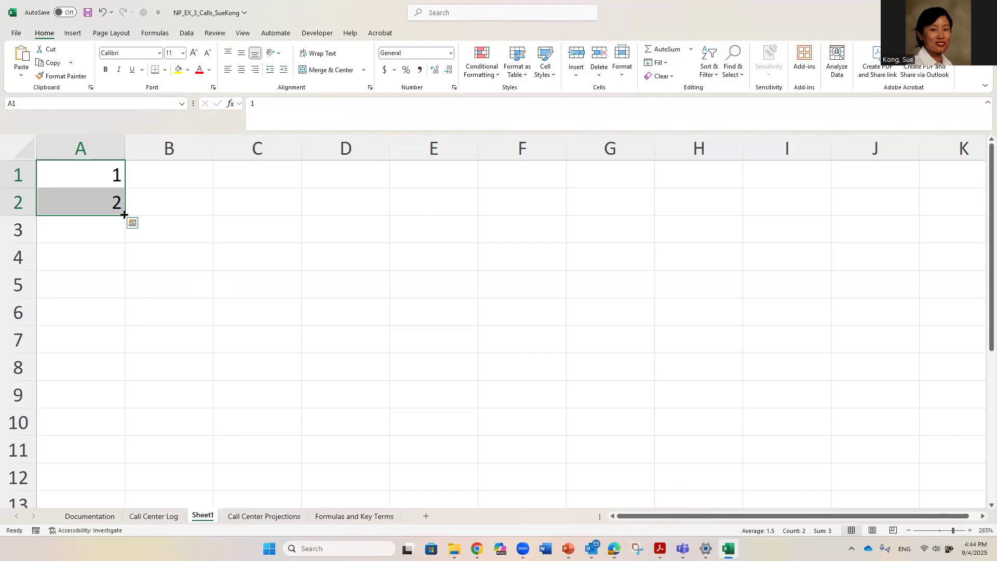
pyautogui.moveTo(124, 214); pyautogui.dragTo(121, 441)
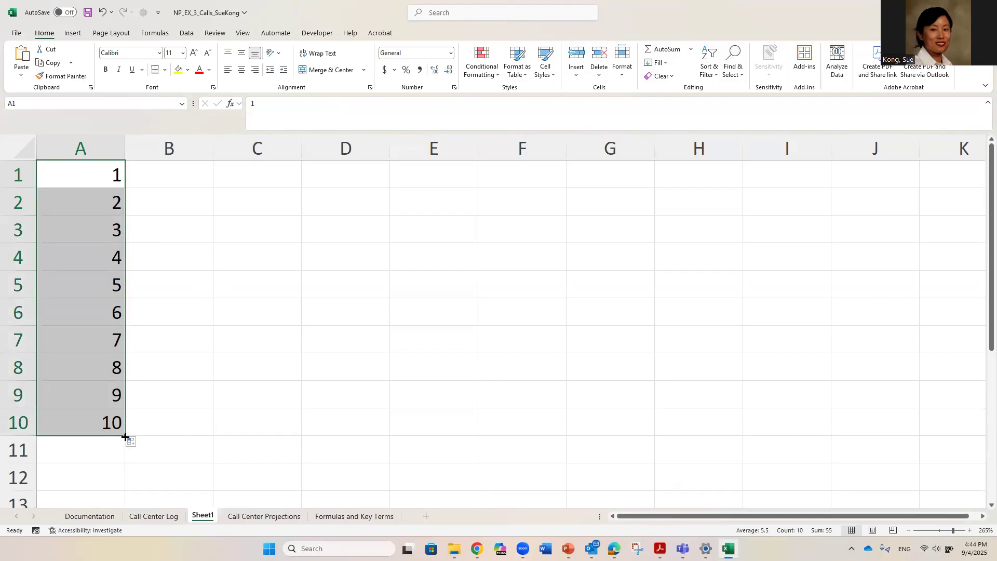
pyautogui.moveTo(124, 436); pyautogui.dragTo(172, 509)
pyautogui.scroll(5, 251, 446)
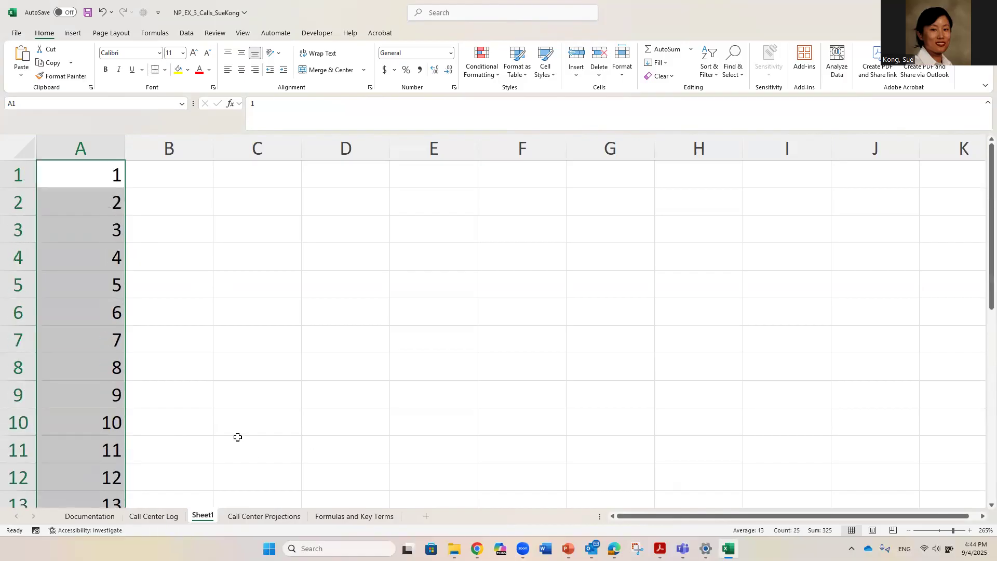
# - Enter 1 in B1 and AutoFill that single cell down to B12
pyautogui.click(169, 179)
pyautogui.write('1')
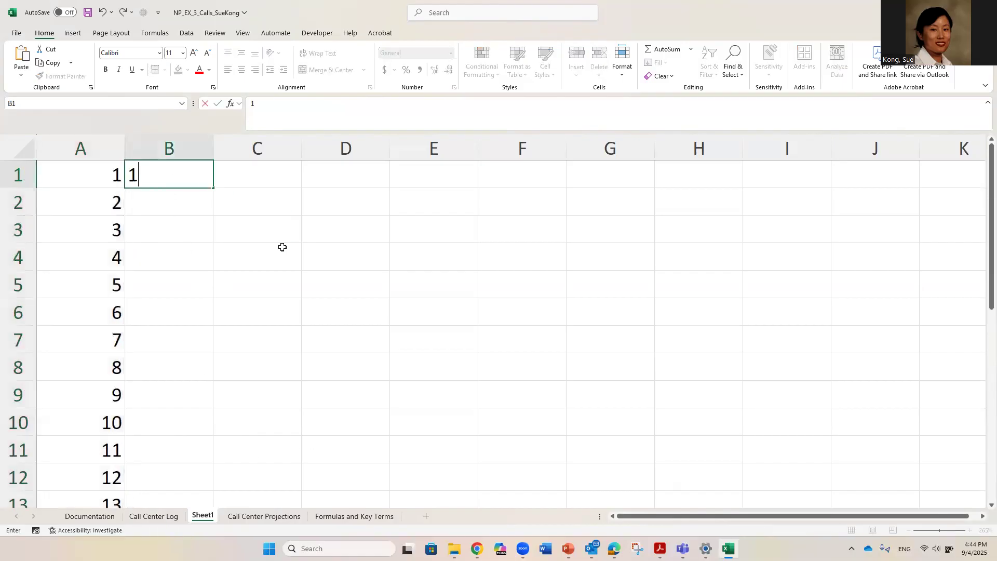
pyautogui.press('Return')
pyautogui.click(182, 177)
pyautogui.moveTo(212, 193); pyautogui.dragTo(211, 485)
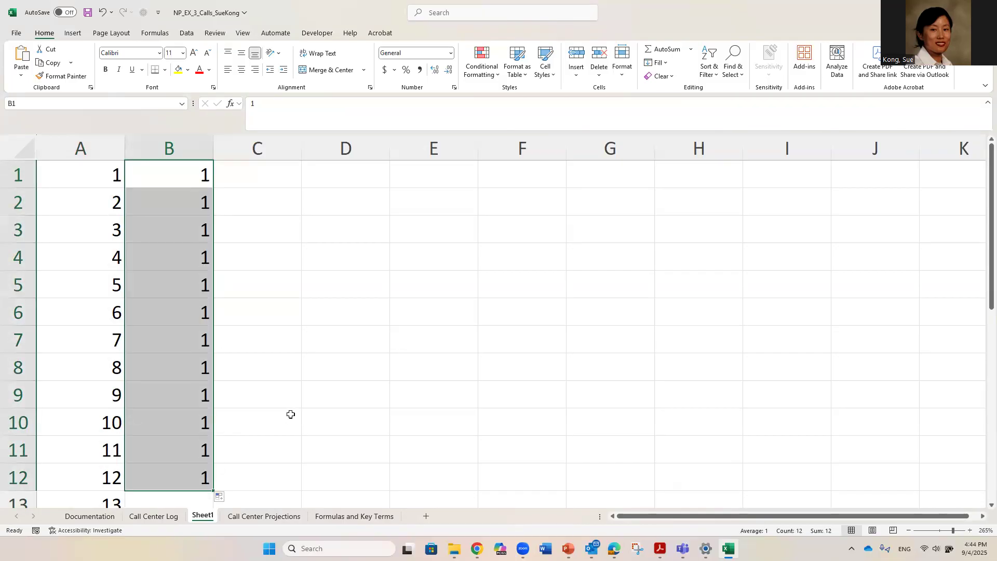
# - Change the AutoFill option for B1:B12 from copied cells to Fill Series
pyautogui.click(223, 499)
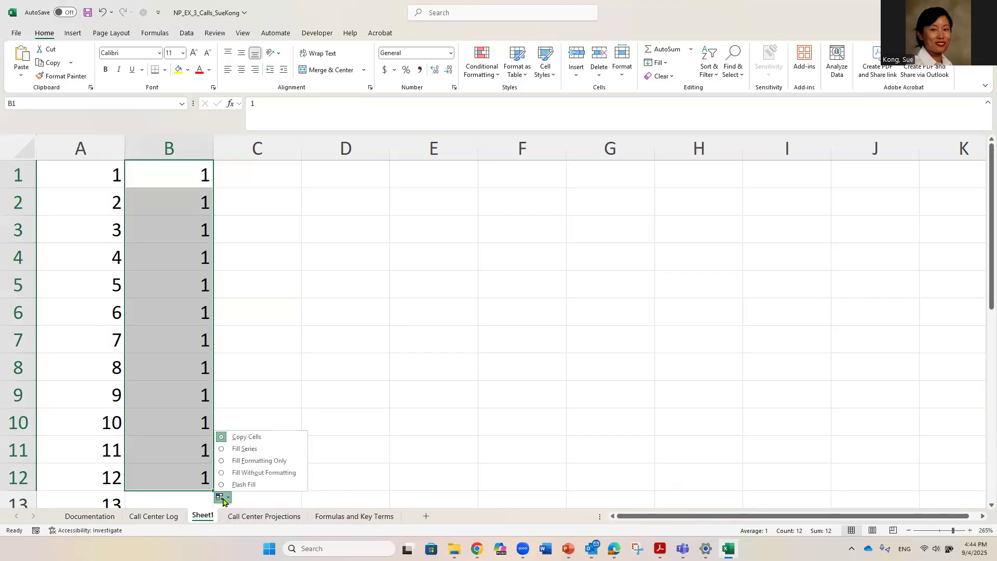
pyautogui.click(269, 455)
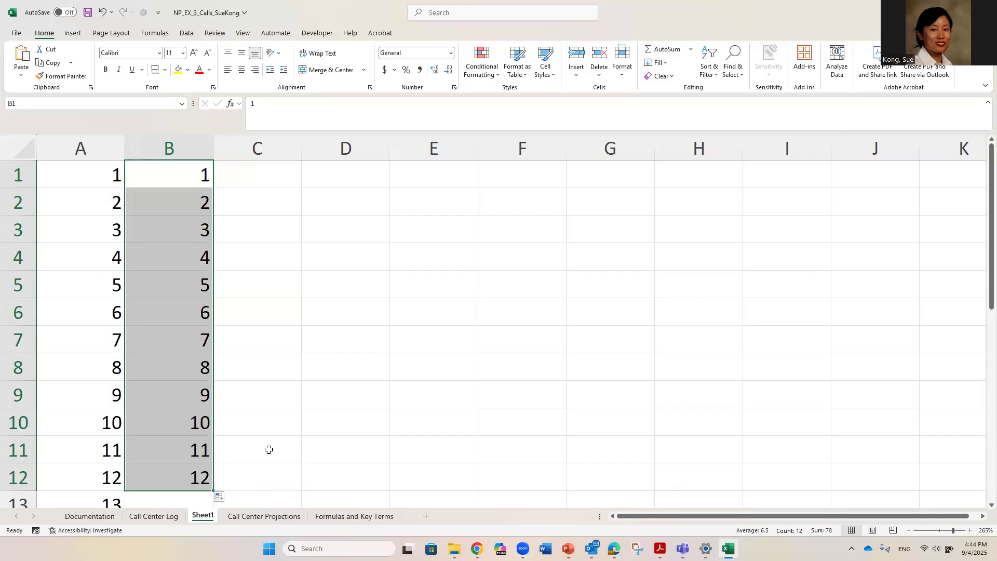
pyautogui.click(188, 184)
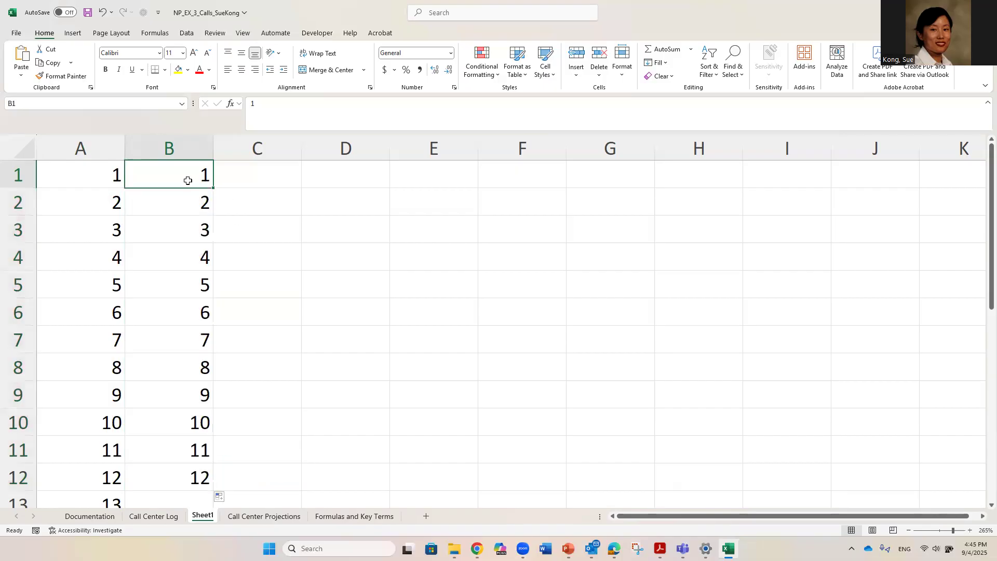
# - Enter 2 in C1 and 4 in C2, and AutoFill the pattern down to C12
pyautogui.click(250, 174)
pyautogui.write('12')
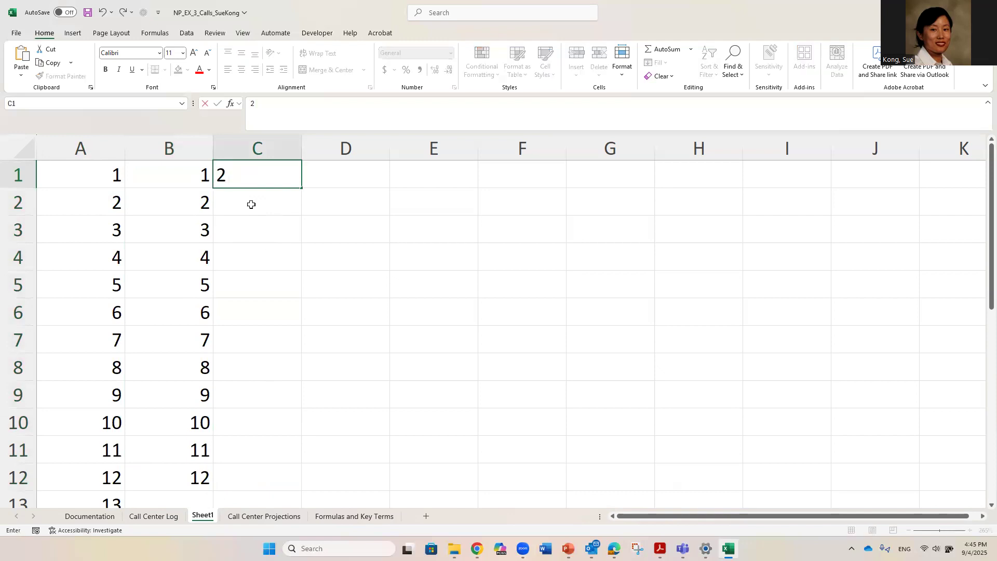
pyautogui.press('Return')
pyautogui.write('4')
pyautogui.press('Return')
pyautogui.press('Return')
pyautogui.moveTo(264, 179); pyautogui.dragTo(301, 480)
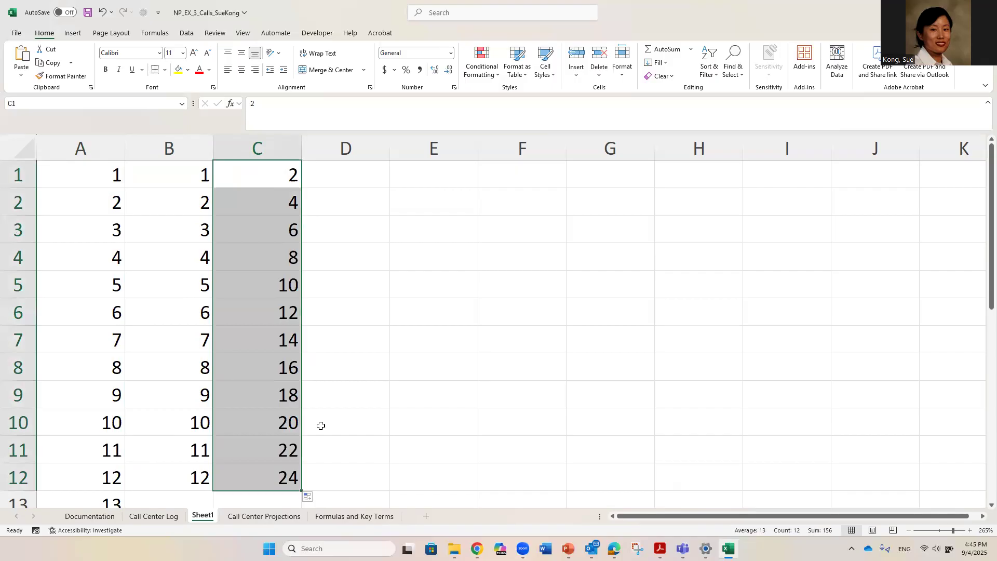
# - Enter 1 in D1 and 3 in D2, and AutoFill the odd-number pattern down to D12
pyautogui.click(347, 176)
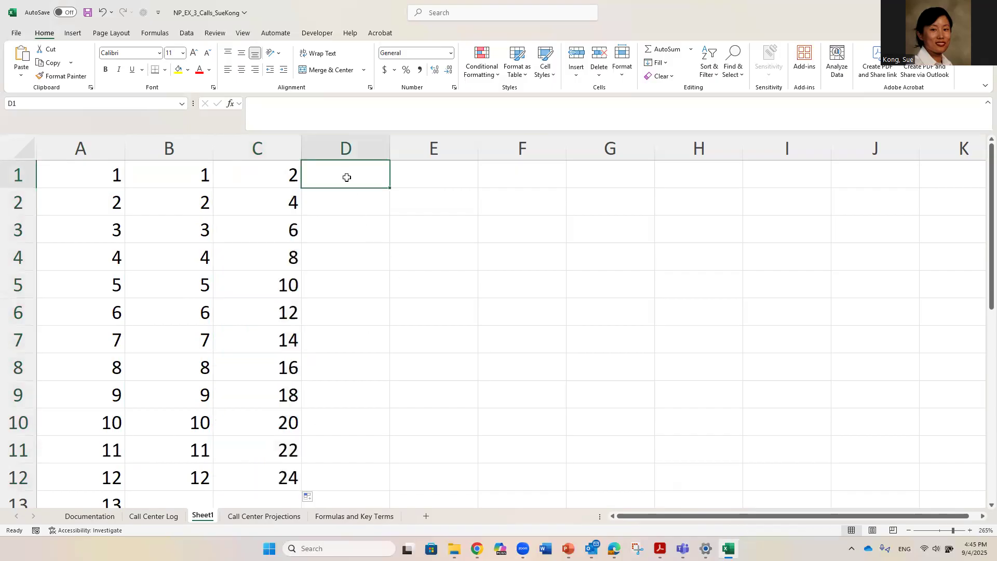
pyautogui.write('1')
pyautogui.press('Return')
pyautogui.write('3')
pyautogui.click(347, 256)
pyautogui.moveTo(361, 173); pyautogui.dragTo(390, 488)
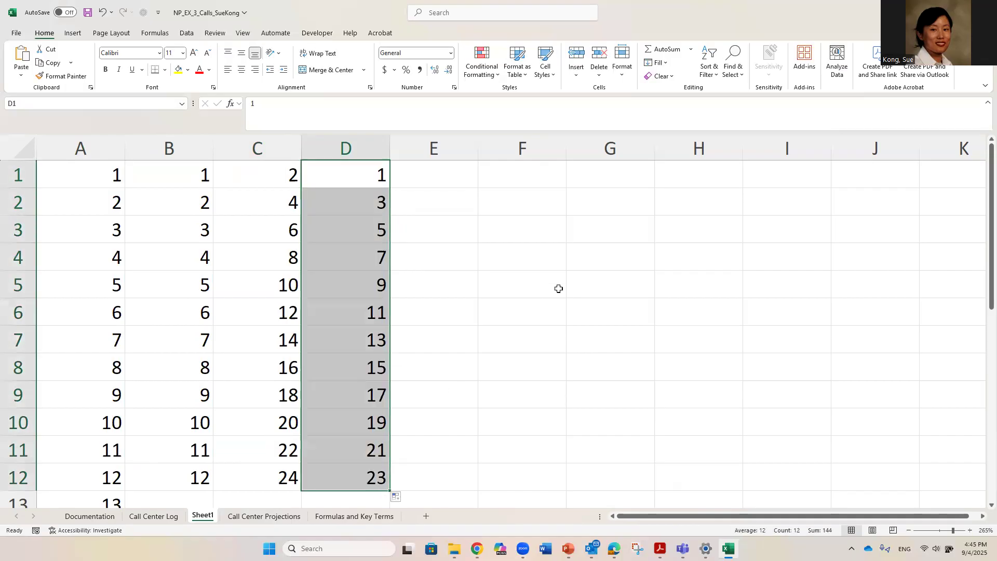
# - Enter Jan in E1 and AutoFill the month names down to E12
pyautogui.click(418, 179)
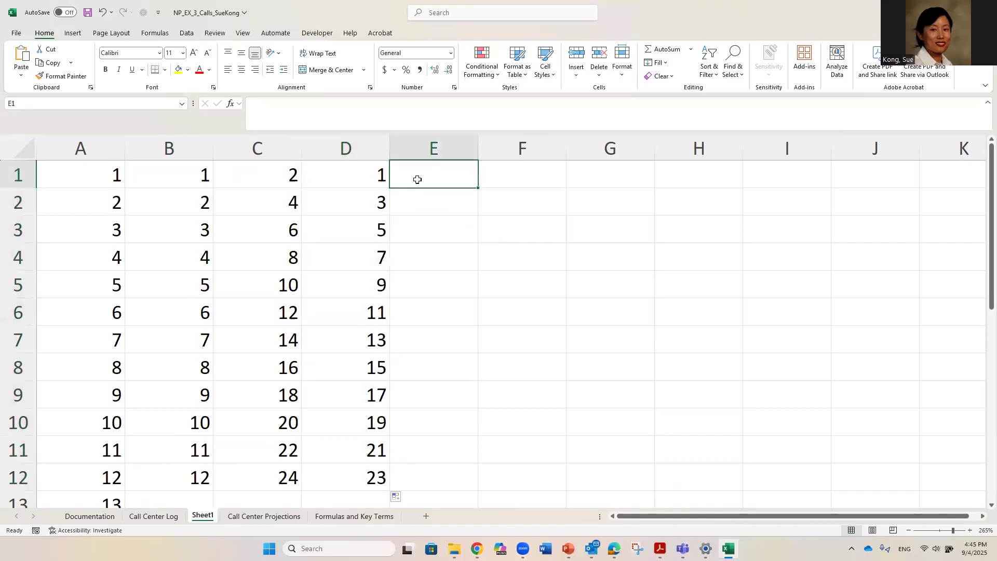
pyautogui.write('Jan')
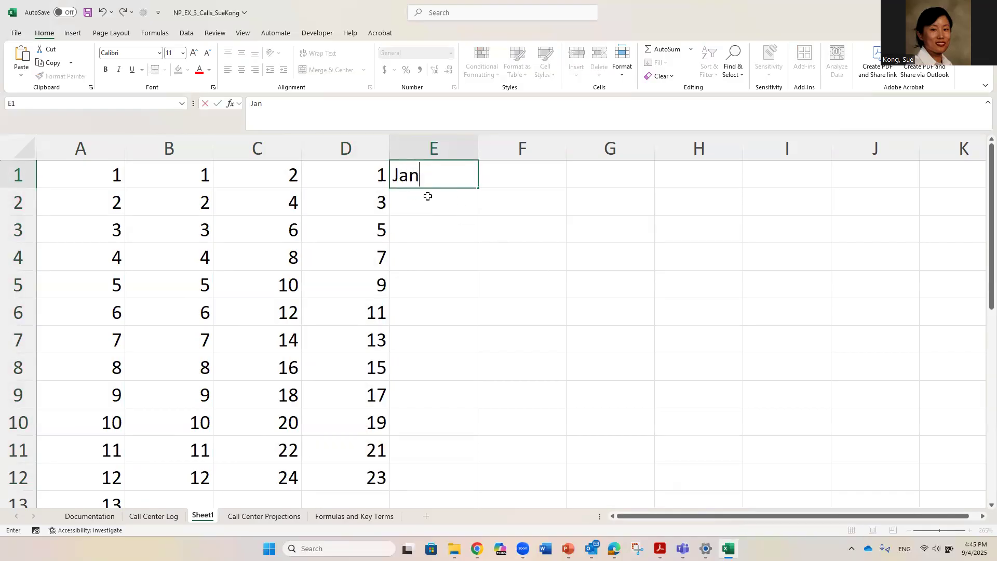
pyautogui.press('Return')
pyautogui.click(442, 184)
pyautogui.moveTo(476, 189); pyautogui.dragTo(464, 484)
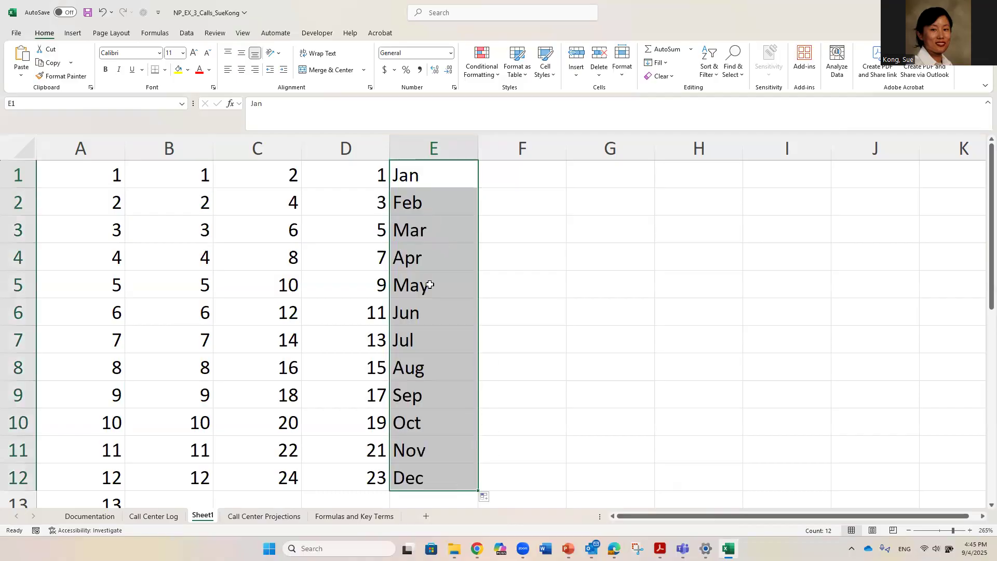
# - Enter 2001 in F1 and 2002 in F2, and AutoFill the years down to F11
pyautogui.click(520, 176)
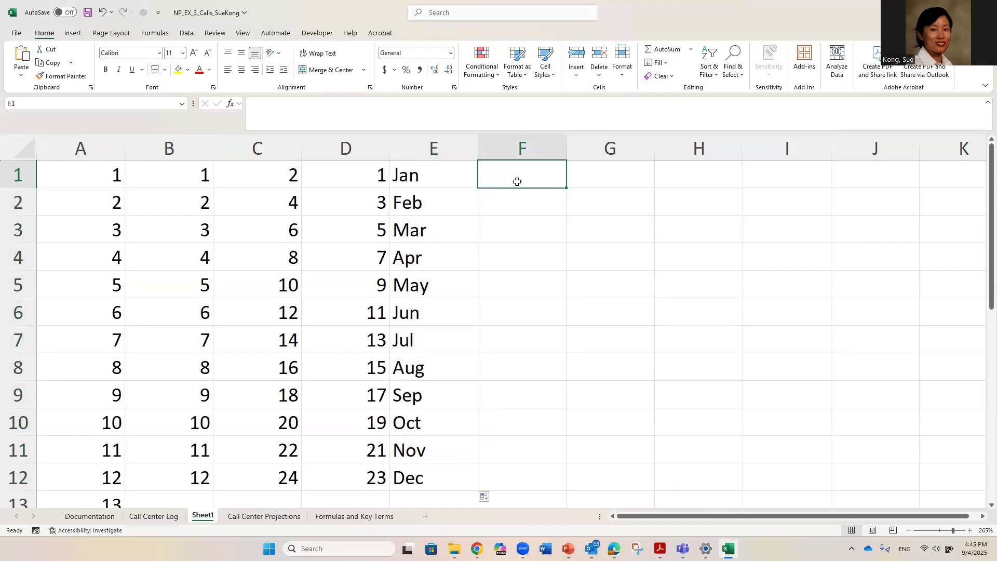
pyautogui.write('2001')
pyautogui.press('Return')
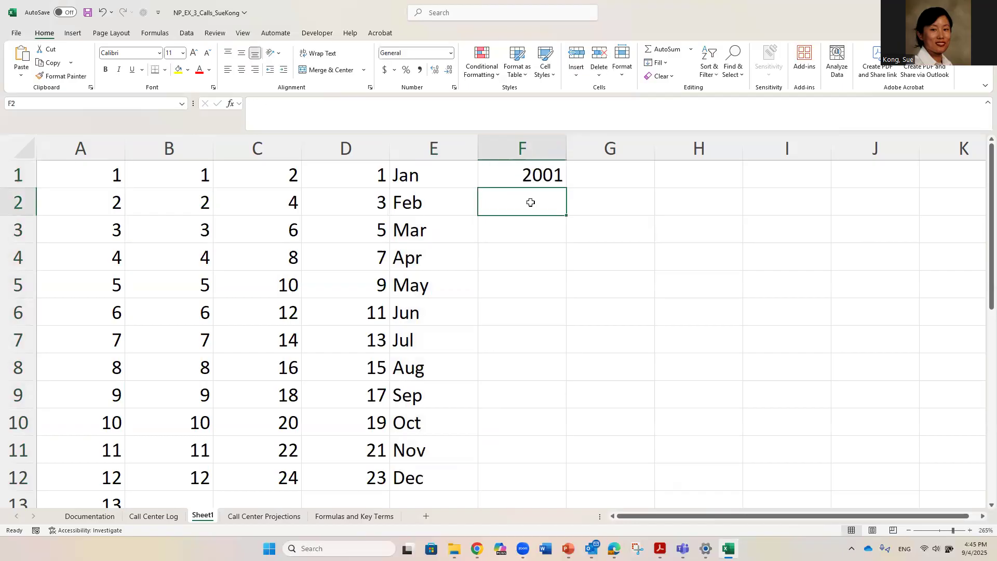
pyautogui.write('2002')
pyautogui.press('Return')
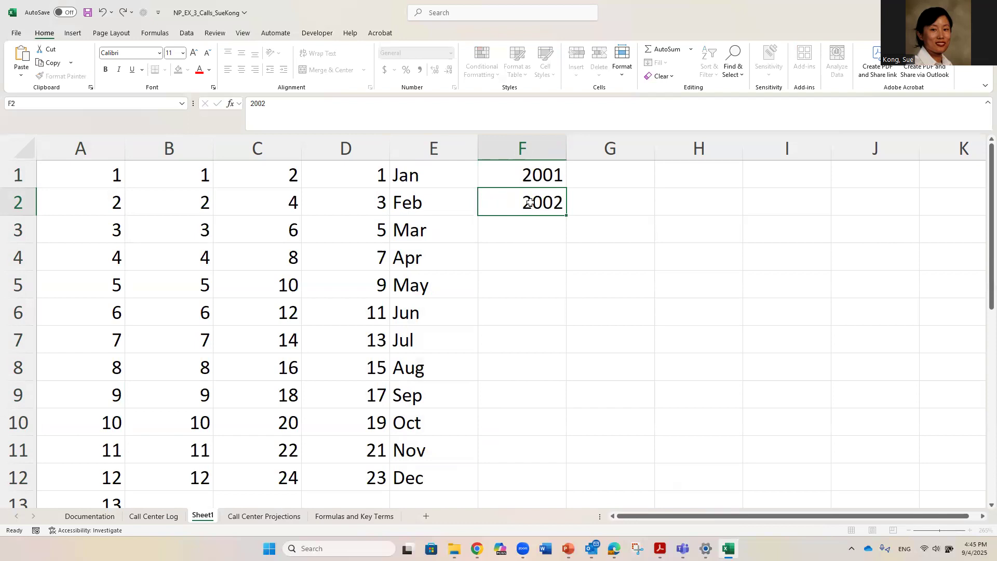
pyautogui.moveTo(530, 179); pyautogui.dragTo(593, 458)
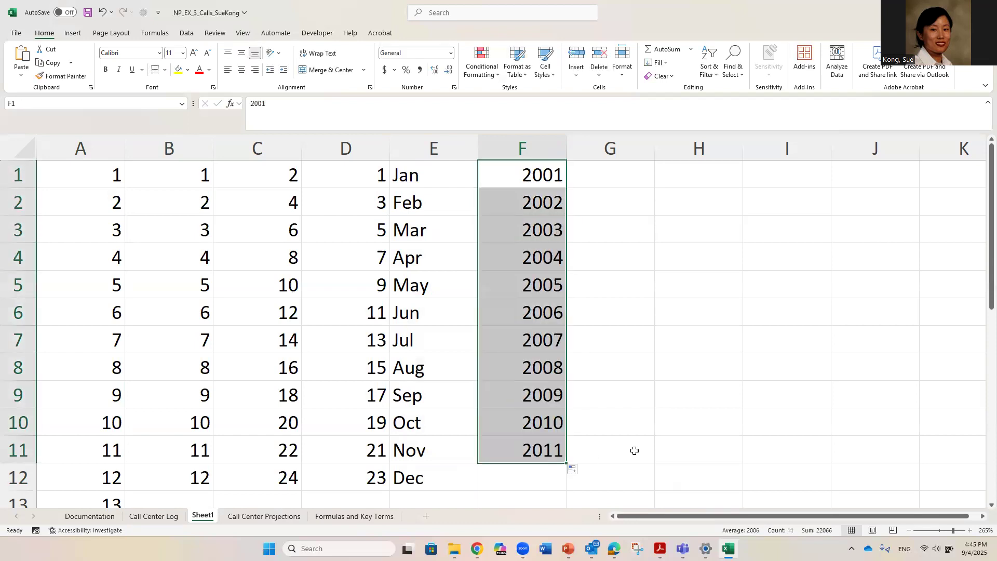
# - Enter the weekday abbreviations Mon in G1 and Tues in H1
pyautogui.click(630, 174)
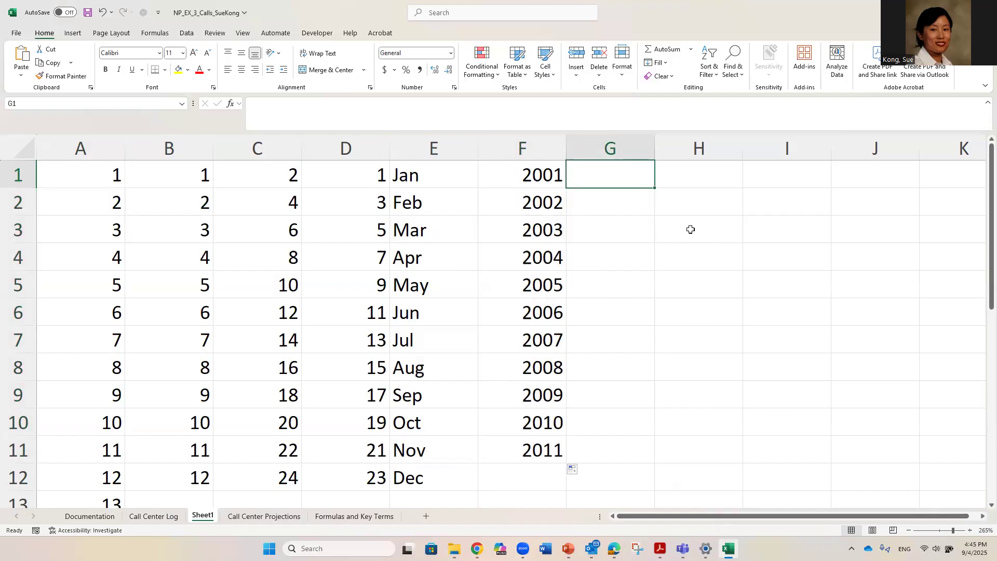
pyautogui.write('Mon')
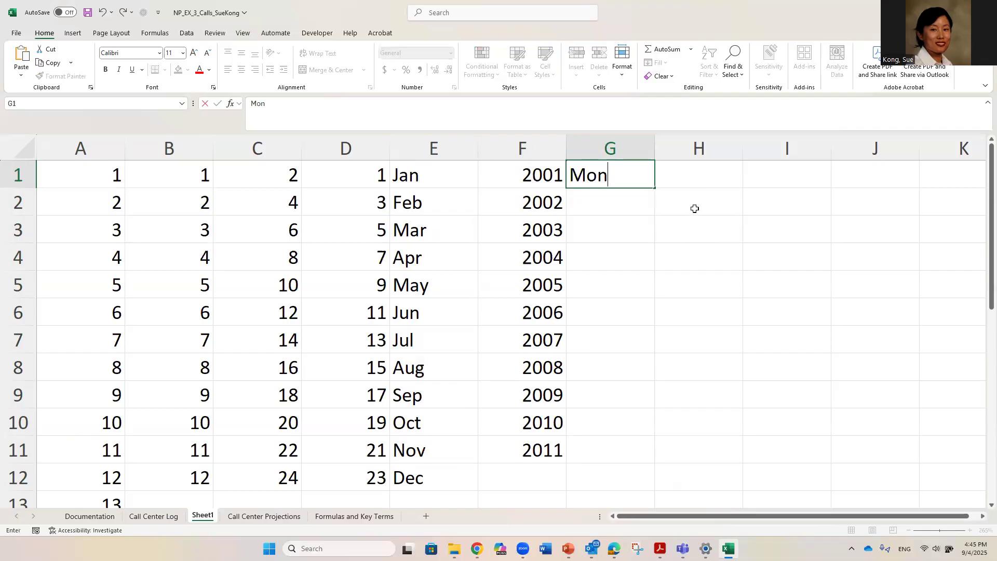
pyautogui.click(703, 174)
pyautogui.write('Tues')
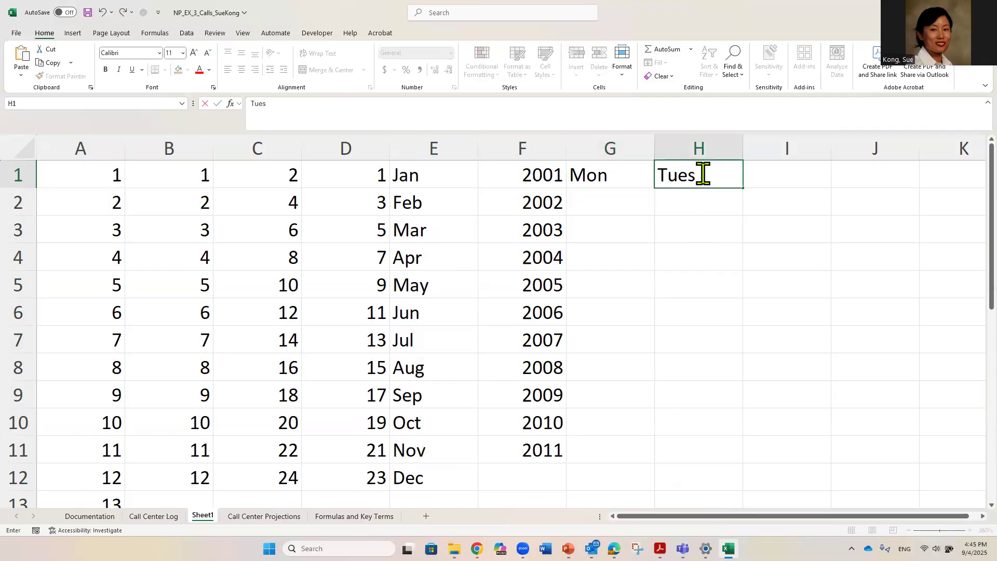
pyautogui.press('Return')
# - Try to extend the abbreviated weekdays in G1:H1 across to K1 with AutoFill, using the Fill Series option
pyautogui.moveTo(630, 174); pyautogui.dragTo(677, 174)
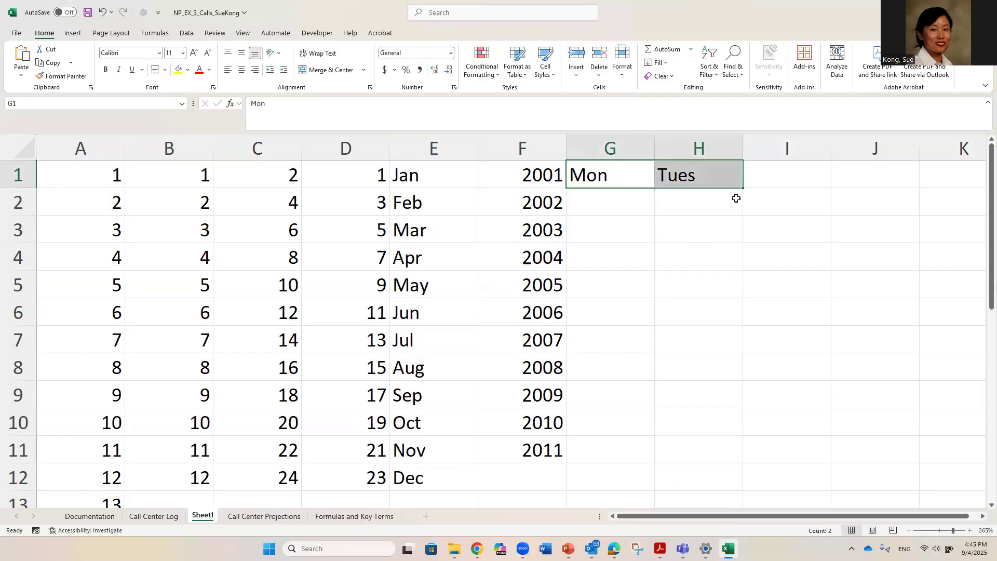
pyautogui.moveTo(746, 190); pyautogui.dragTo(883, 182)
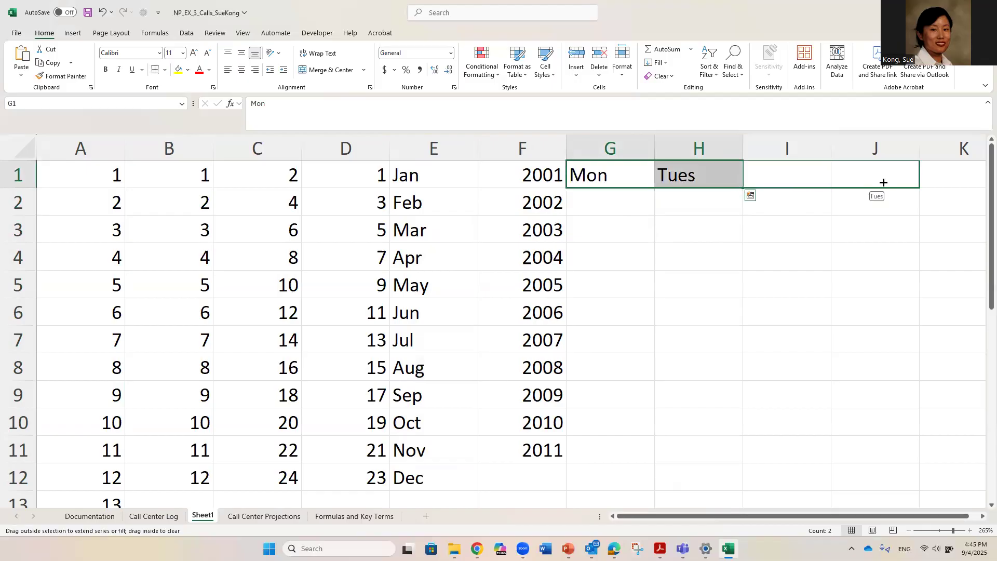
pyautogui.moveTo(965, 183)
pyautogui.mouseDown()
pyautogui.moveTo(926, 187)
pyautogui.moveTo(972, 192)
pyautogui.mouseUp()
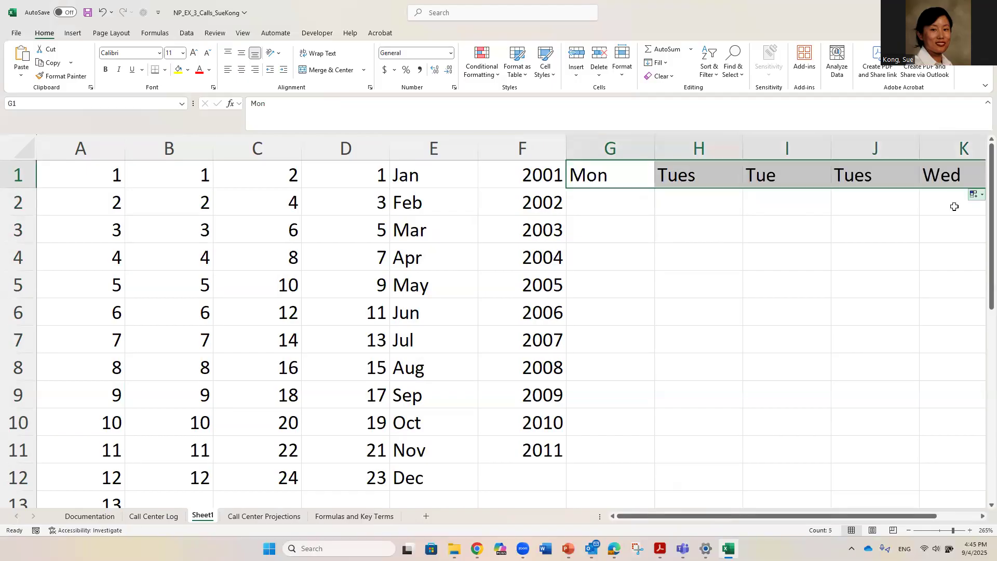
pyautogui.moveTo(897, 521); pyautogui.dragTo(958, 514)
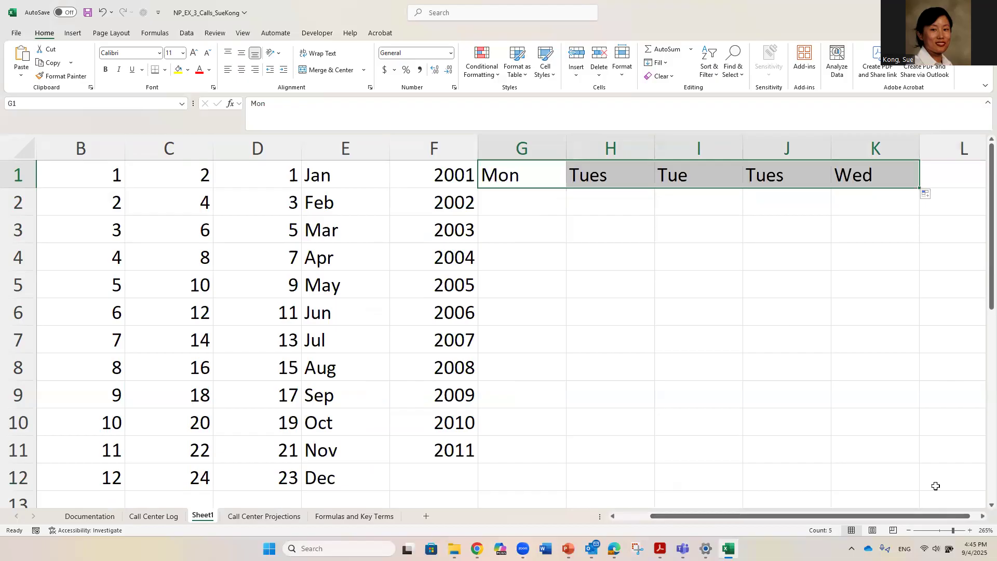
pyautogui.click(927, 197)
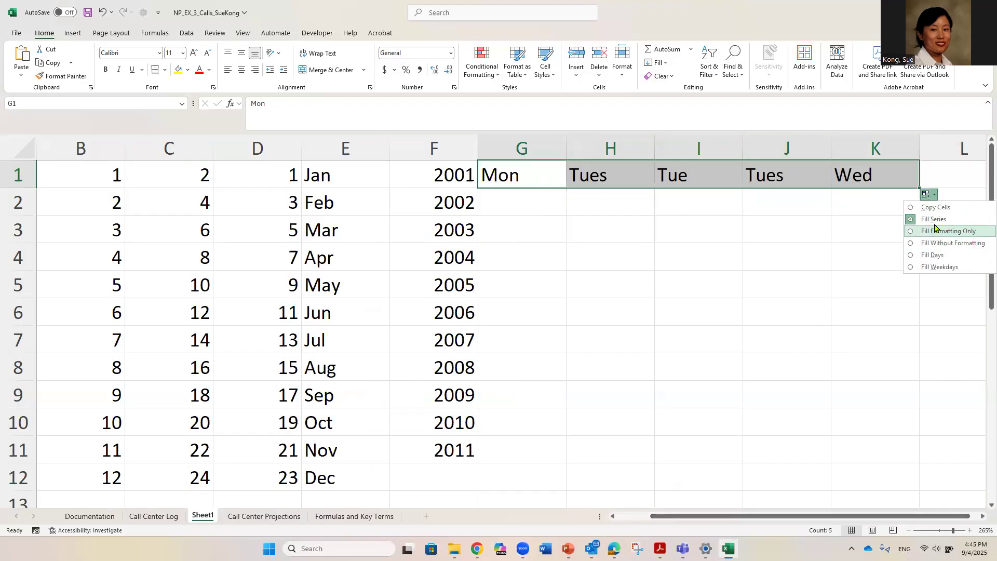
pyautogui.click(933, 221)
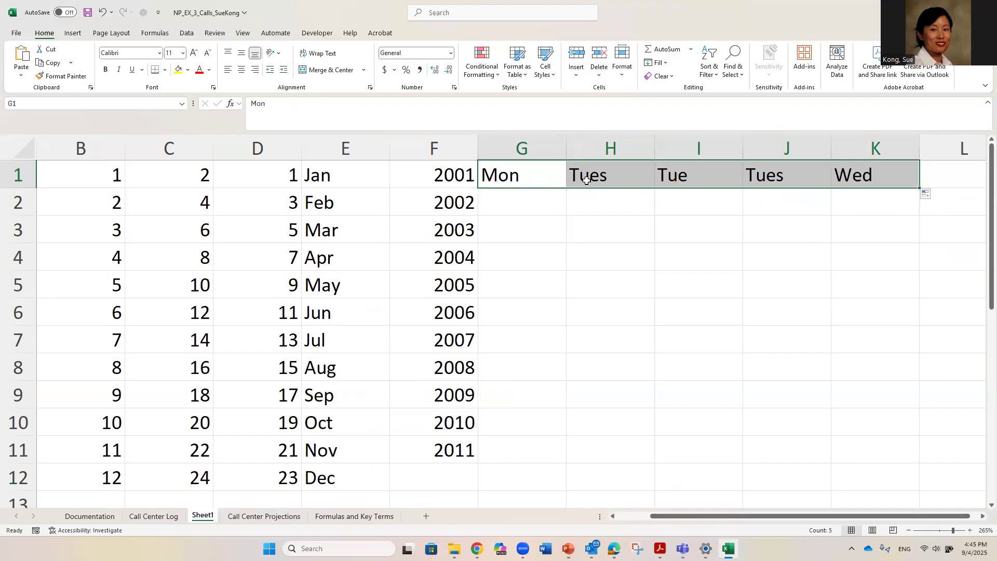
# - Expand the weekday abbreviations to full names, Monday in G1 and Tuesday in H1
pyautogui.doubleClick(538, 176)
pyautogui.write('day')
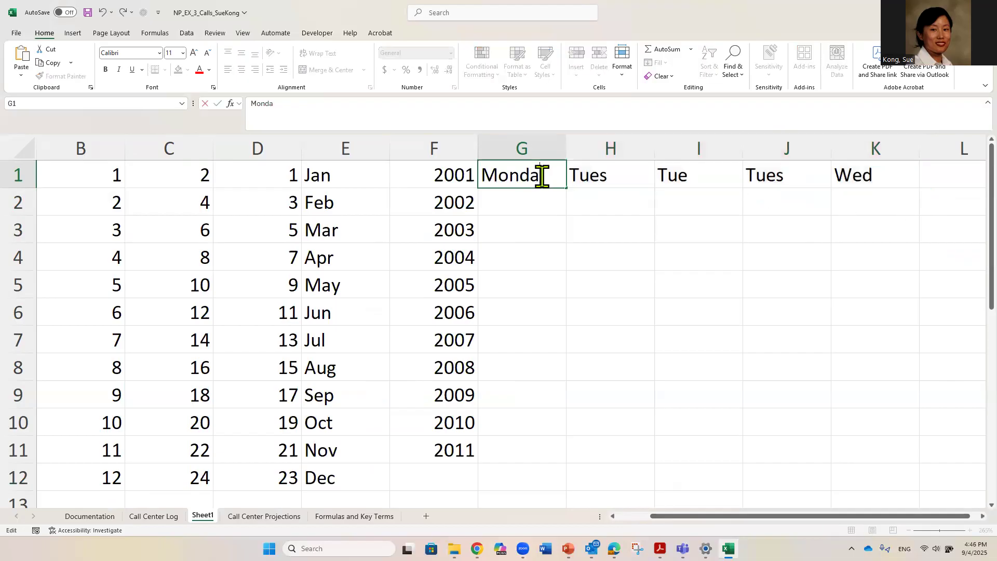
pyautogui.press('Return')
pyautogui.doubleClick(641, 178)
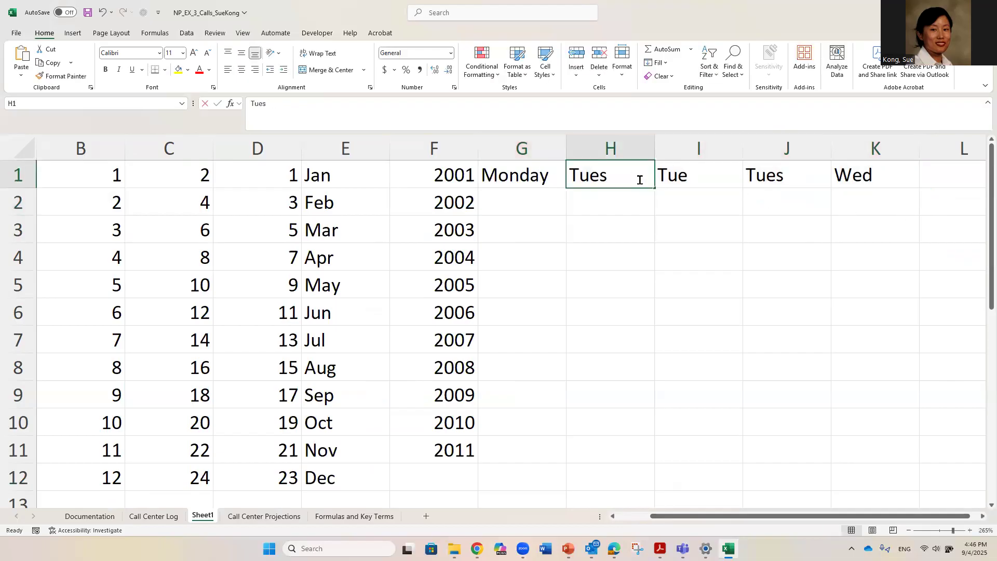
pyautogui.write('day')
pyautogui.press('Return')
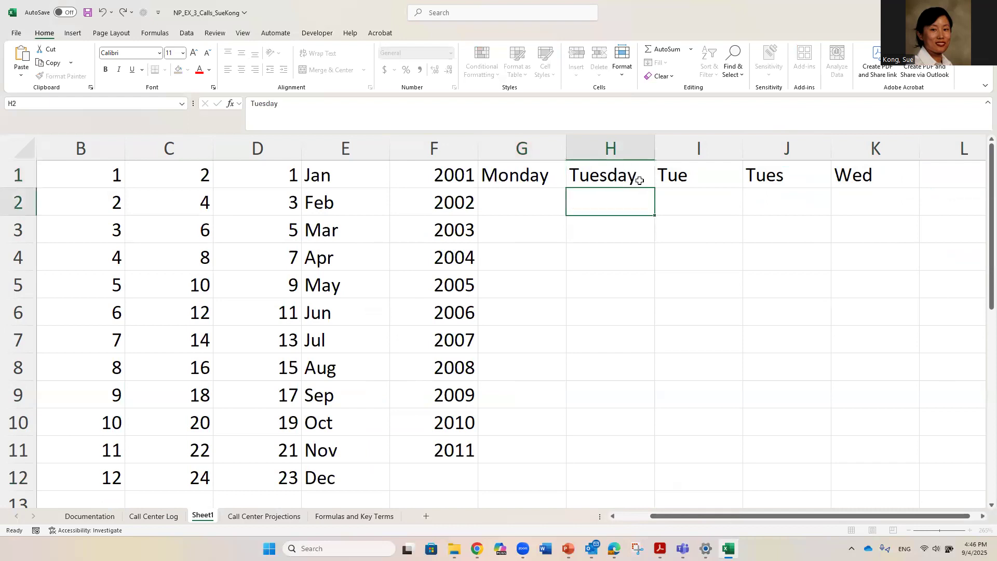
# - AutoFill the full weekday names in G1:H1 across row 1 to K1
pyautogui.moveTo(534, 171); pyautogui.dragTo(611, 173)
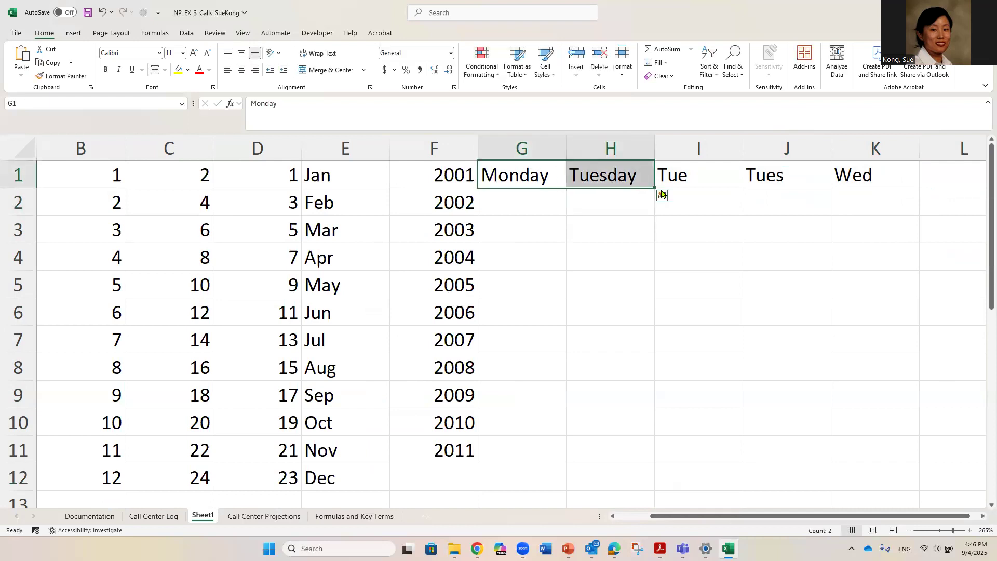
pyautogui.moveTo(654, 187); pyautogui.dragTo(926, 204)
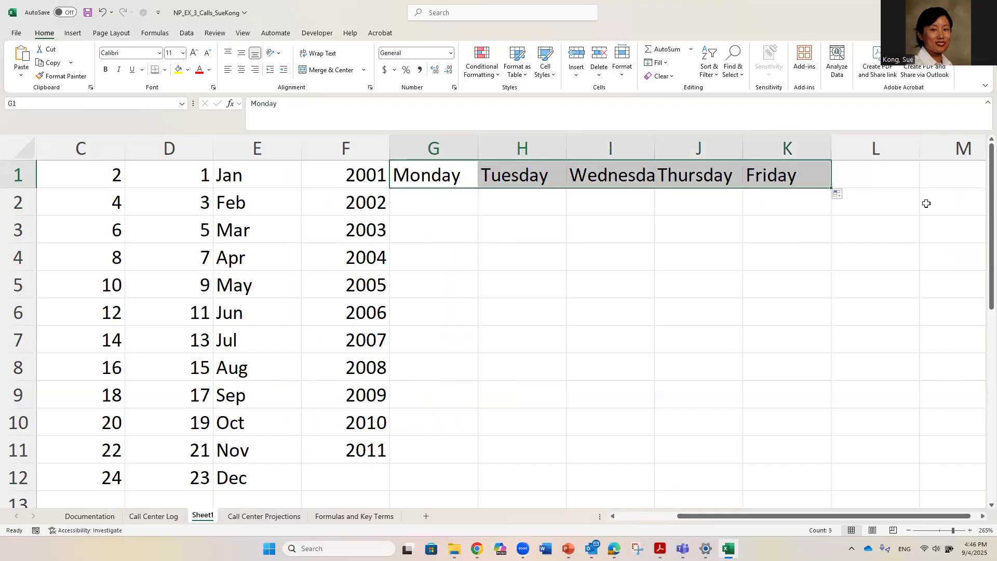
pyautogui.click(458, 228)
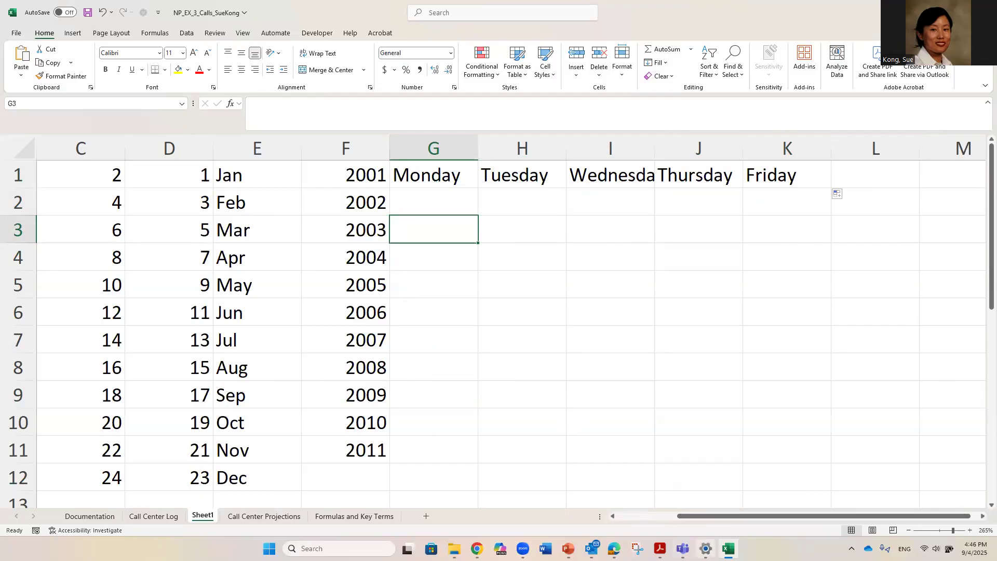
# - Switch to the NP Excel M03_PPT presentation in PowerPoint and review the Filling a Series and Exploring Auto Fill Options slides
pyautogui.click(729, 548)
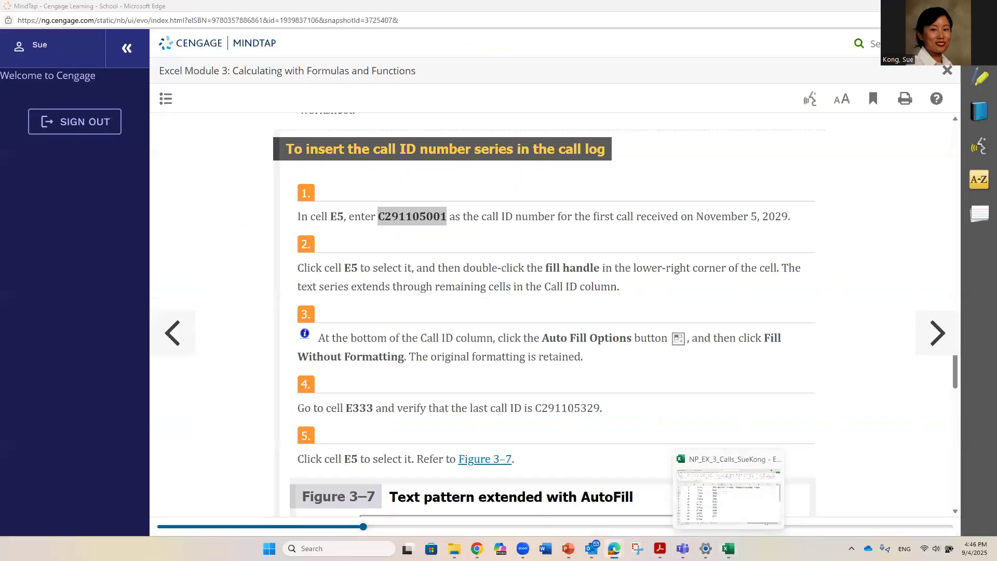
pyautogui.click(729, 548)
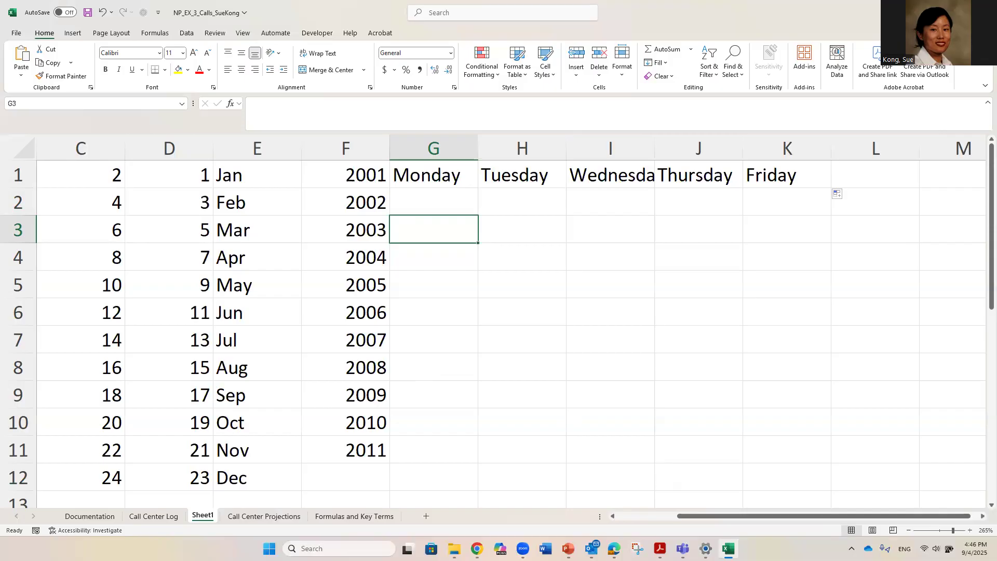
pyautogui.click(729, 548)
pyautogui.click(729, 548)
pyautogui.moveTo(568, 549)
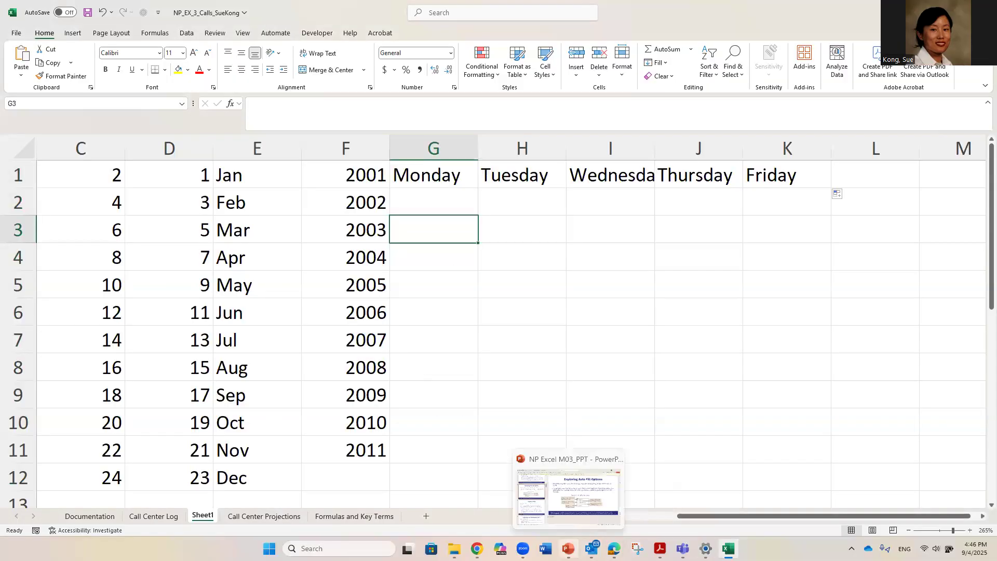
pyautogui.click(568, 548)
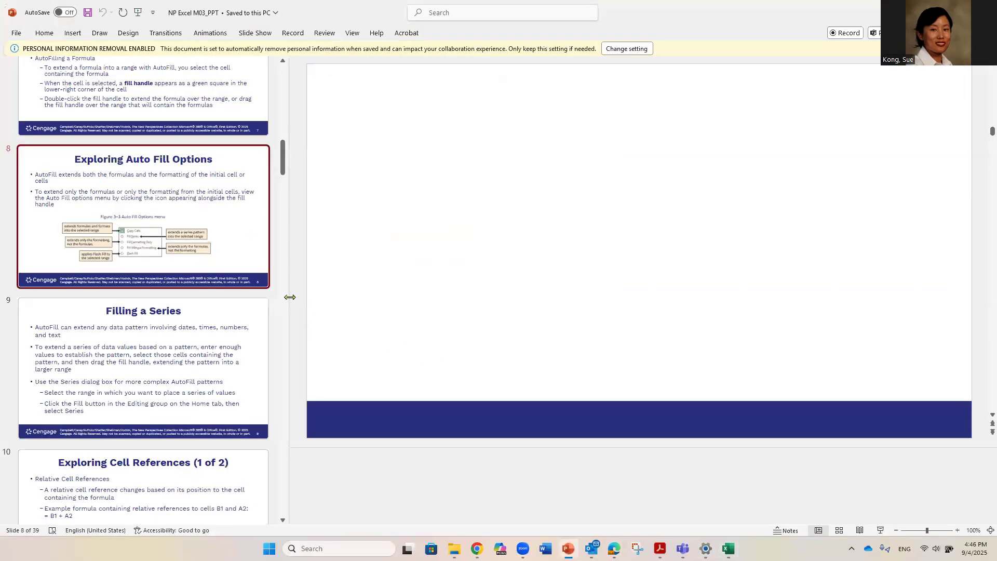
pyautogui.click(177, 359)
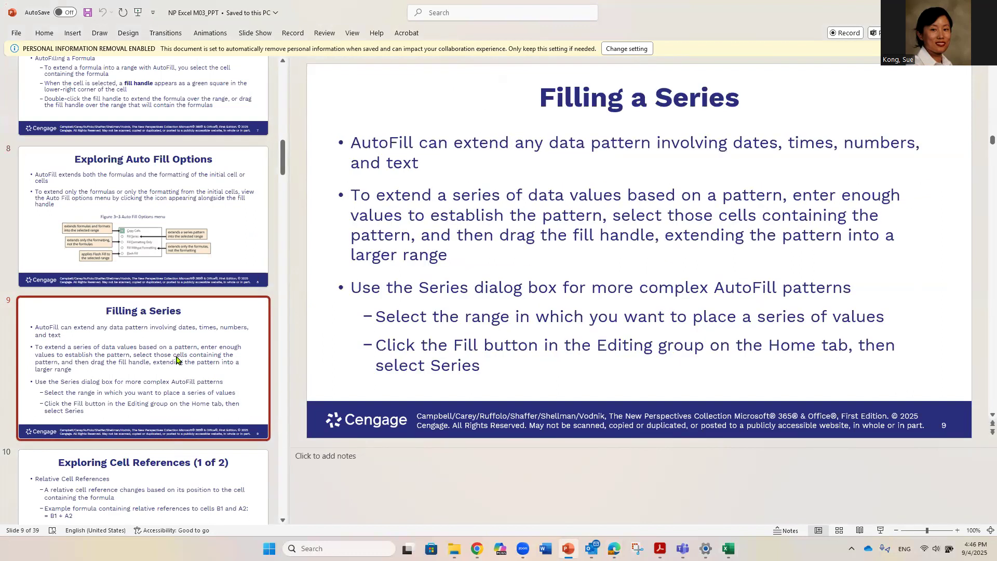
pyautogui.click(130, 175)
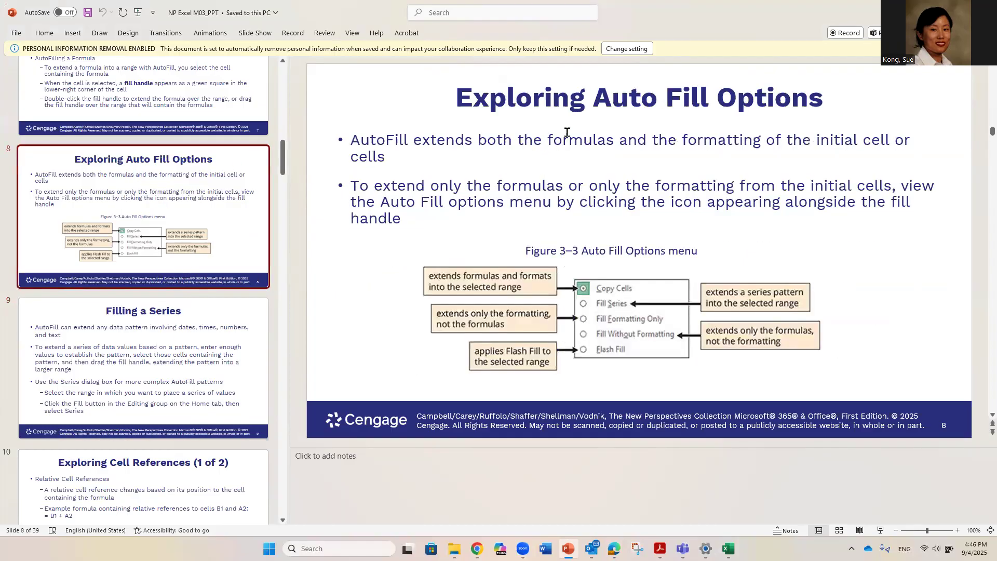
# - Switch from the Auto Fill Options slide to the MindTap reading and review the passage on the Series dialog box
pyautogui.moveTo(593, 98); pyautogui.dragTo(716, 98)
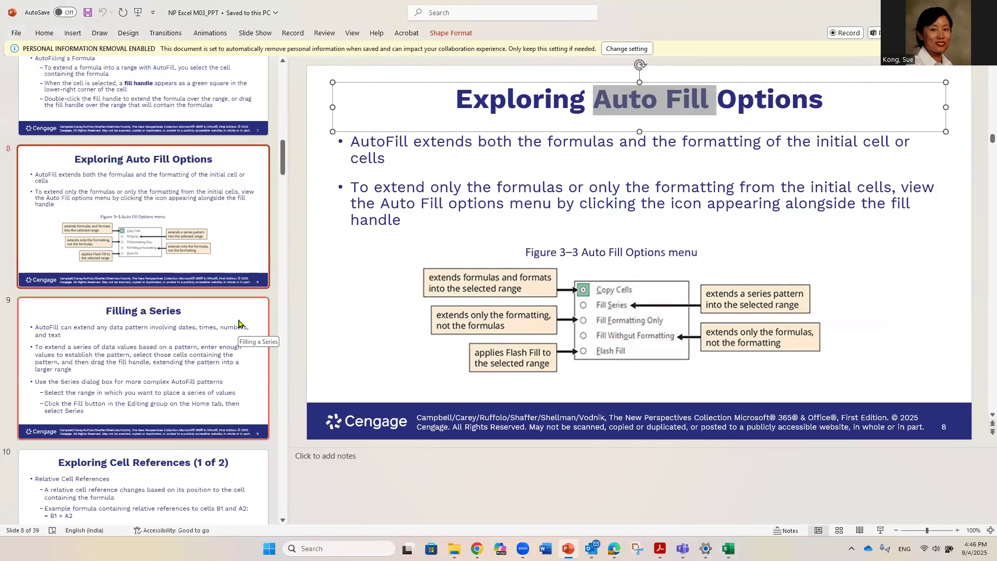
pyautogui.click(171, 478)
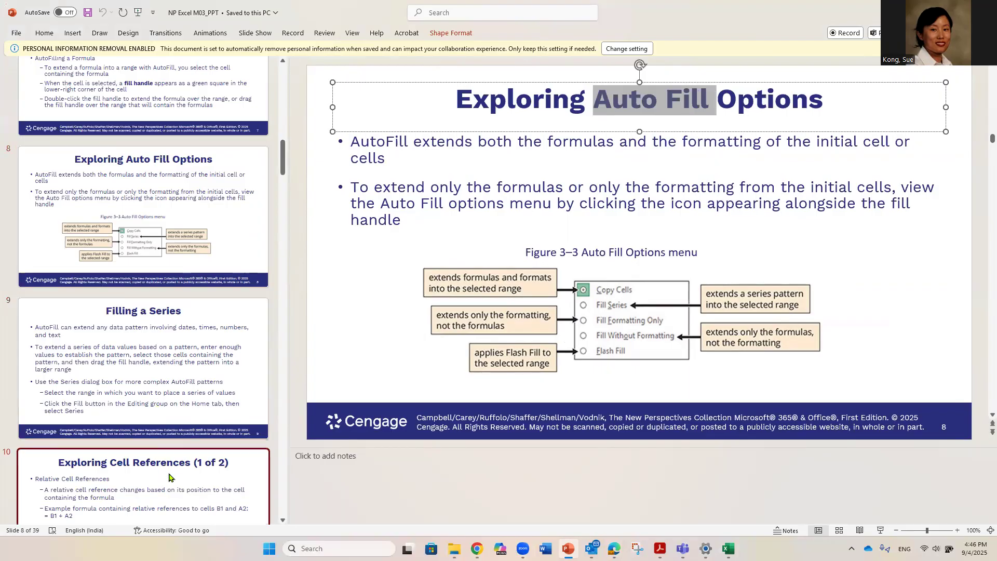
pyautogui.hotkey('alt', 'Tab')
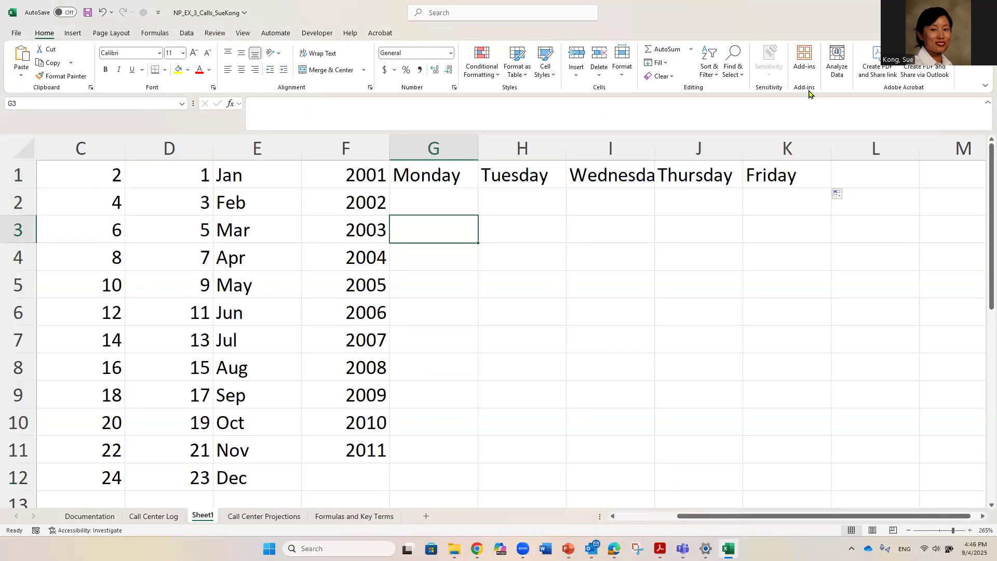
pyautogui.click(936, 12)
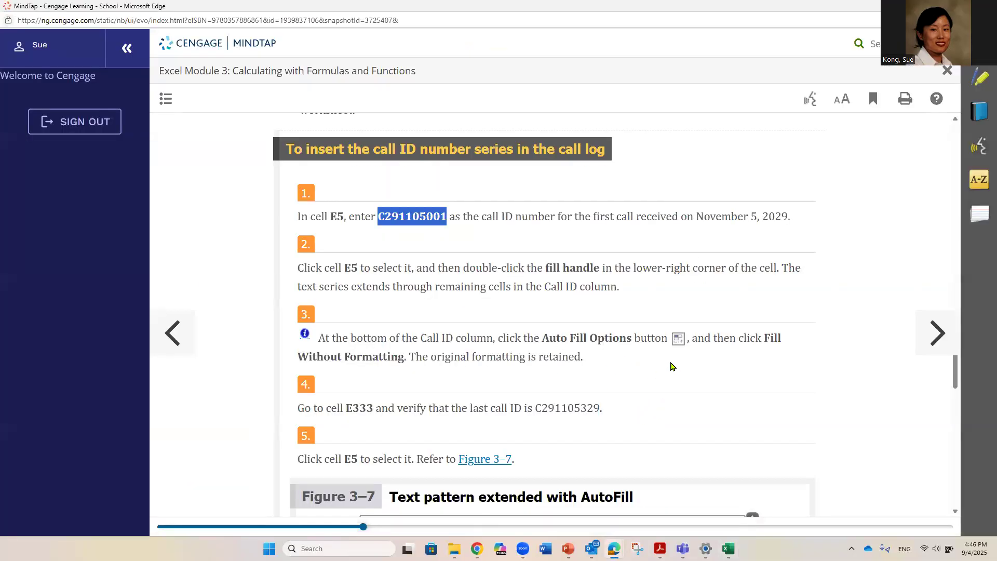
pyautogui.scroll(-2, 667, 373)
pyautogui.scroll(-10, 657, 374)
pyautogui.scroll(-3, 658, 374)
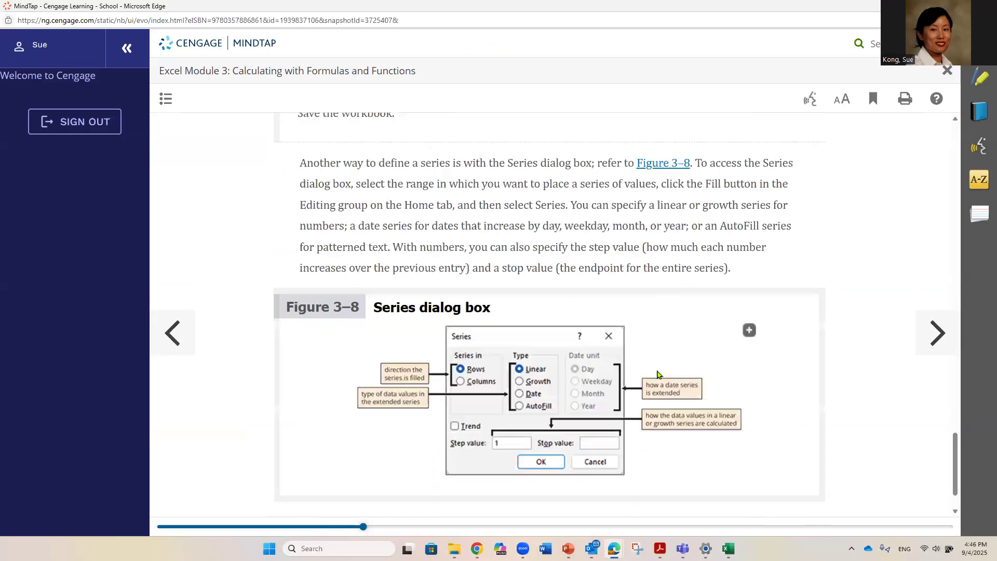
# - Page through the relative, absolute and mixed cell reference sections to the instructions for using mixed references in a table
pyautogui.click(934, 332)
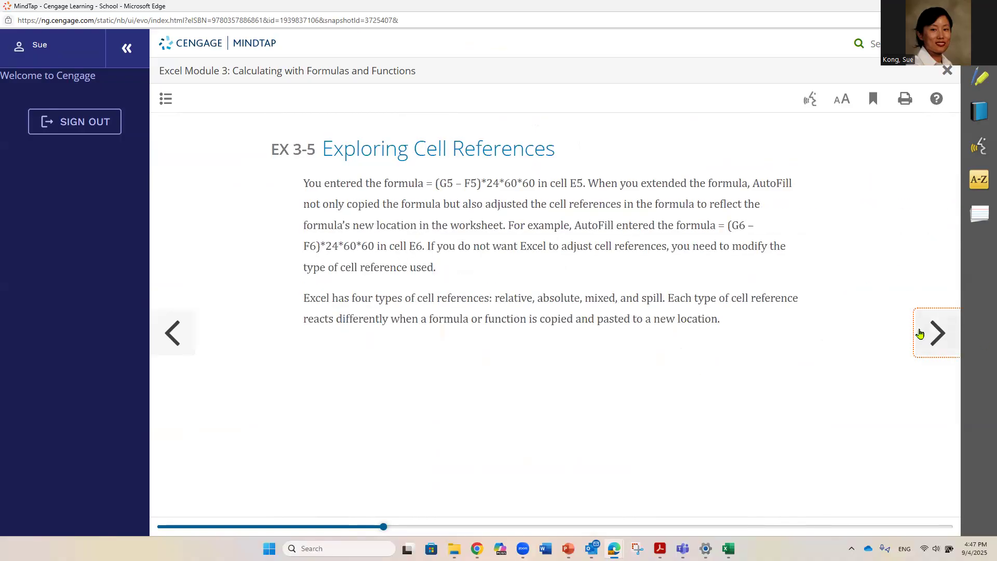
pyautogui.click(927, 331)
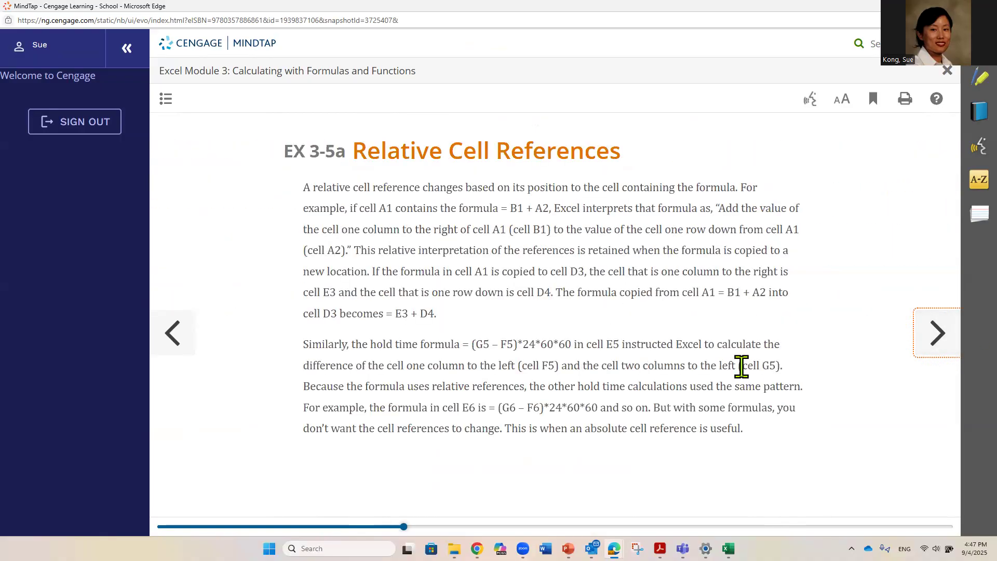
pyautogui.click(937, 331)
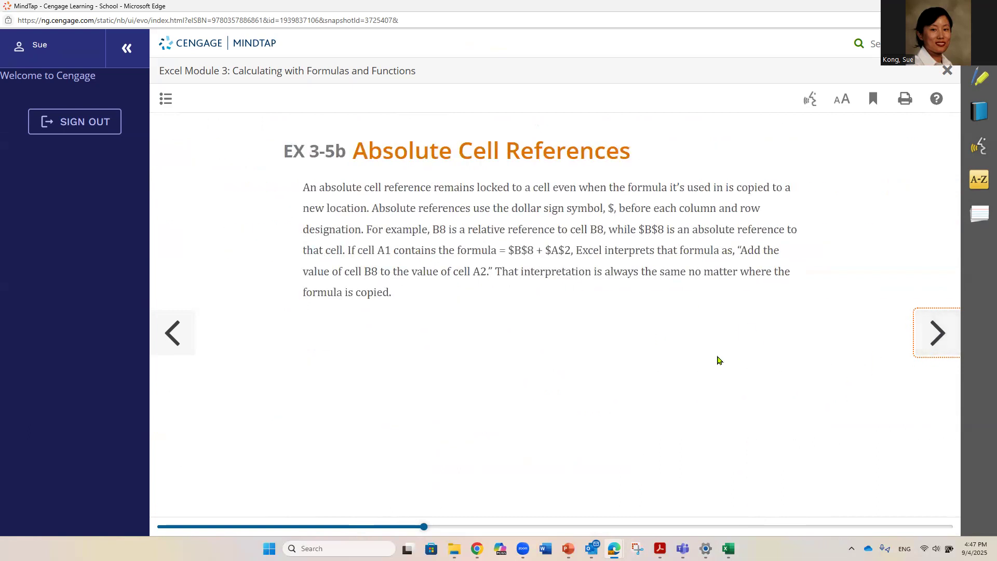
pyautogui.click(935, 333)
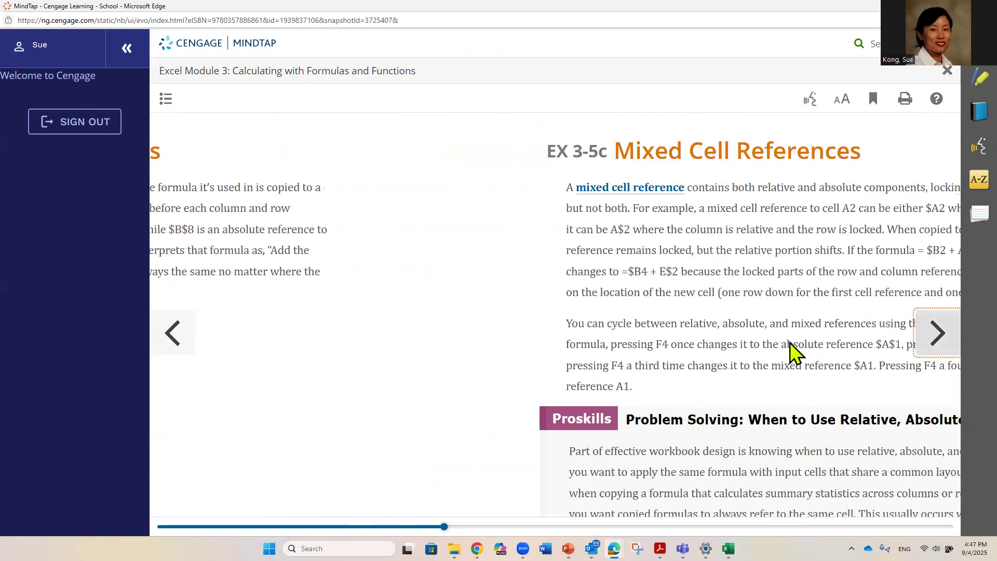
pyautogui.scroll(-10, 758, 338)
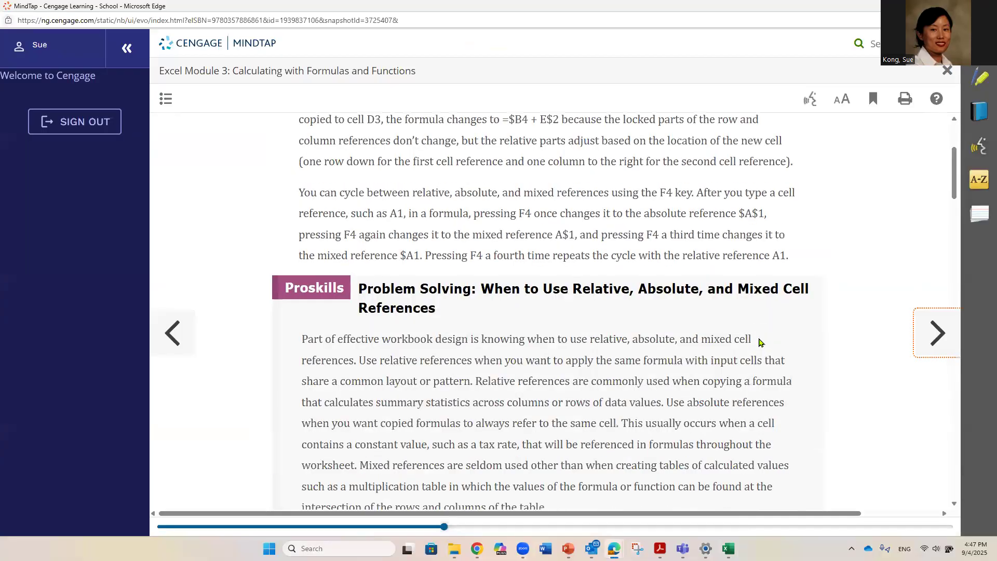
pyautogui.scroll(-2, 758, 340)
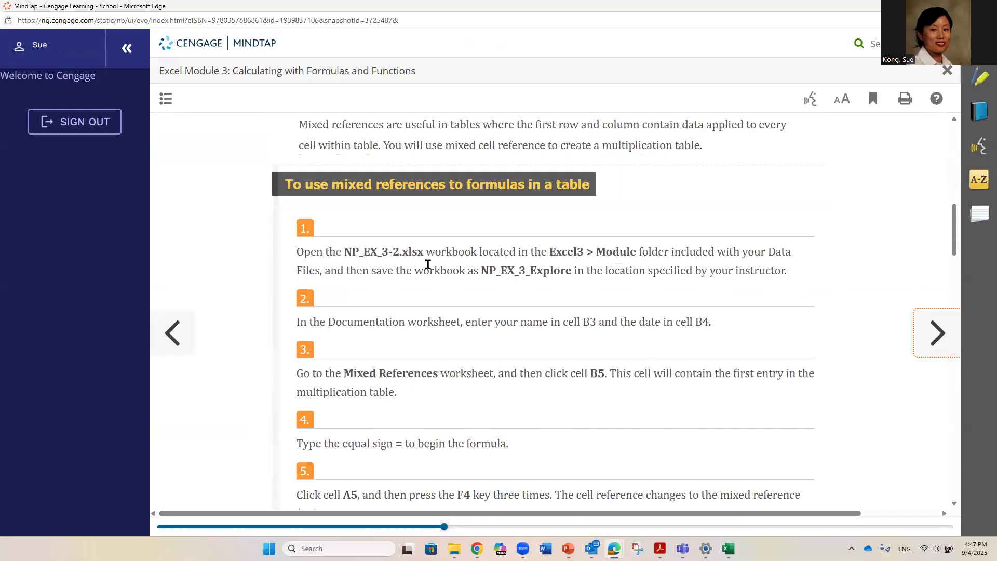
# - Read the mixed references instructions, from opening NP_EX_3-2.xlsx and saving it as NP_EX_3_Explore to the formula =$A5*B$4
pyautogui.moveTo(348, 251); pyautogui.dragTo(572, 270)
pyautogui.click(374, 291)
pyautogui.click(427, 311)
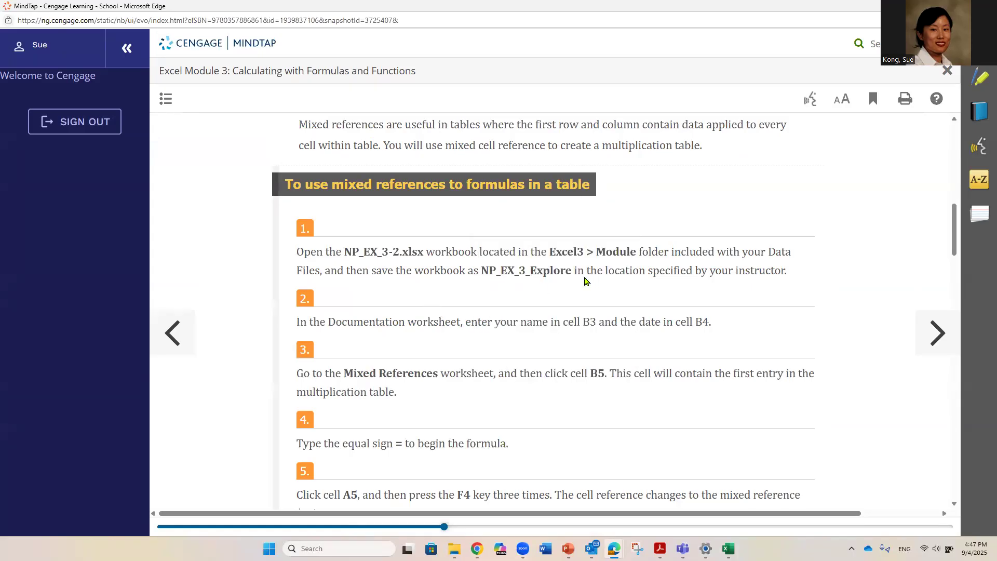
pyautogui.moveTo(486, 271); pyautogui.dragTo(571, 270)
pyautogui.click(408, 291)
pyautogui.scroll(-2, 411, 292)
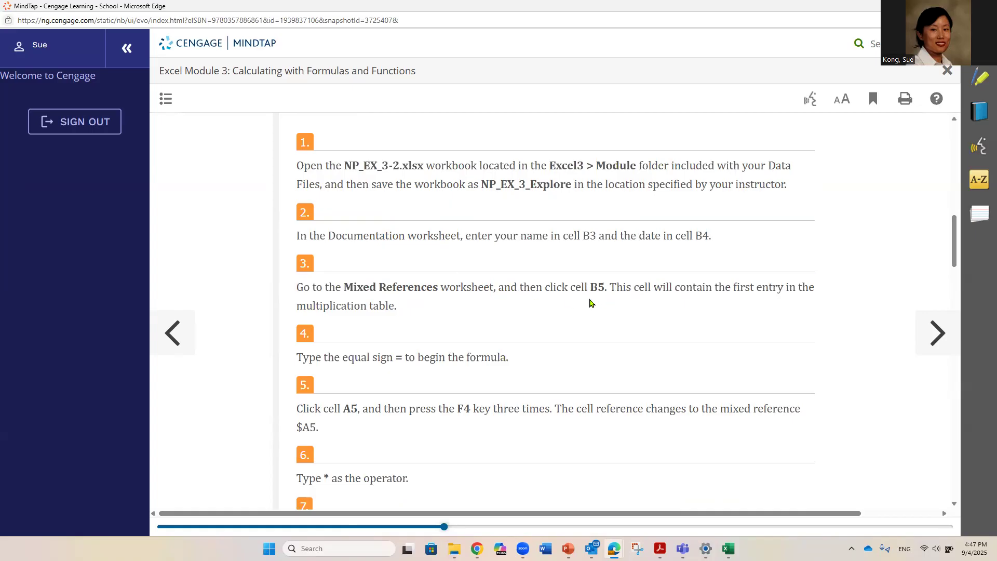
pyautogui.moveTo(590, 303); pyautogui.dragTo(398, 307)
pyautogui.click(418, 335)
pyautogui.scroll(-2, 371, 420)
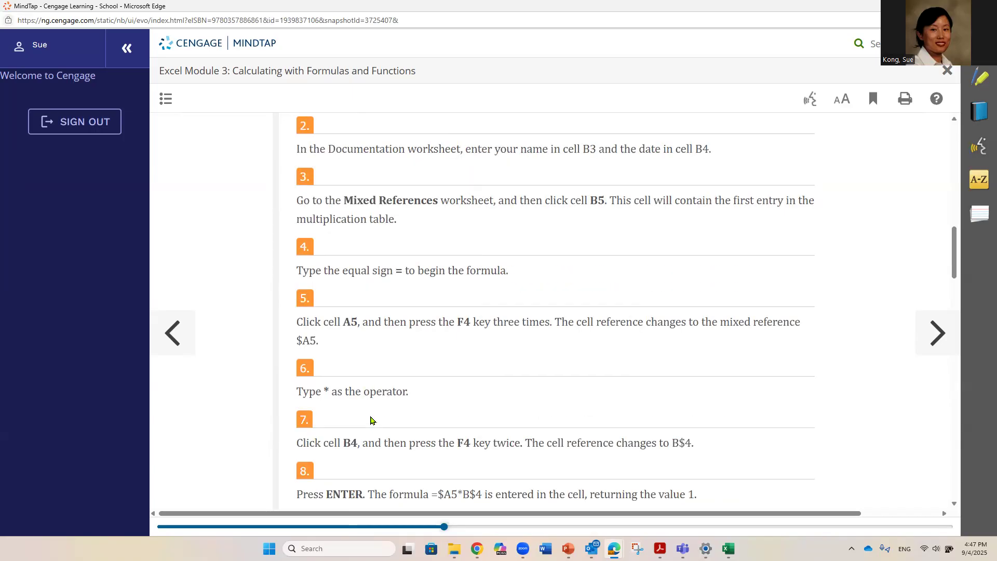
pyautogui.scroll(-2, 372, 420)
pyautogui.moveTo(429, 409); pyautogui.dragTo(488, 410)
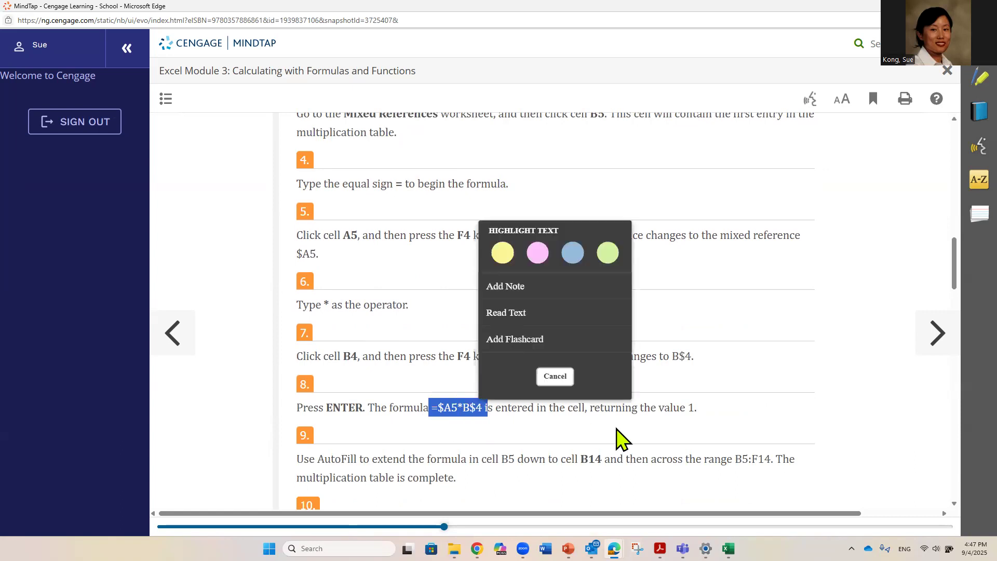
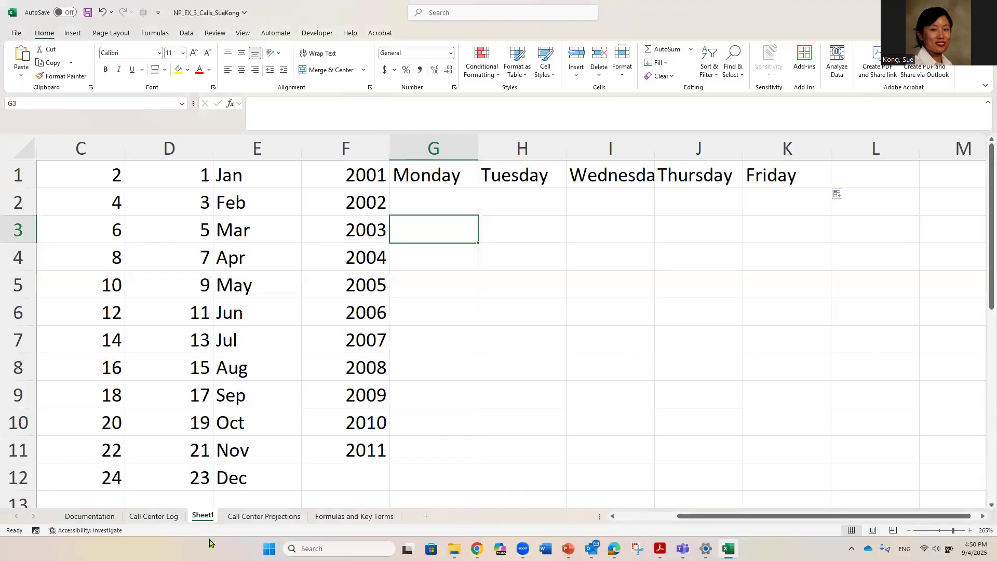
# - In the NP_EX_3_Calls workbook, move Sheet1 after the Formulas and Key Terms sheet and return to cell B5 of Call Center Log
pyautogui.moveTo(246, 516); pyautogui.dragTo(436, 519)
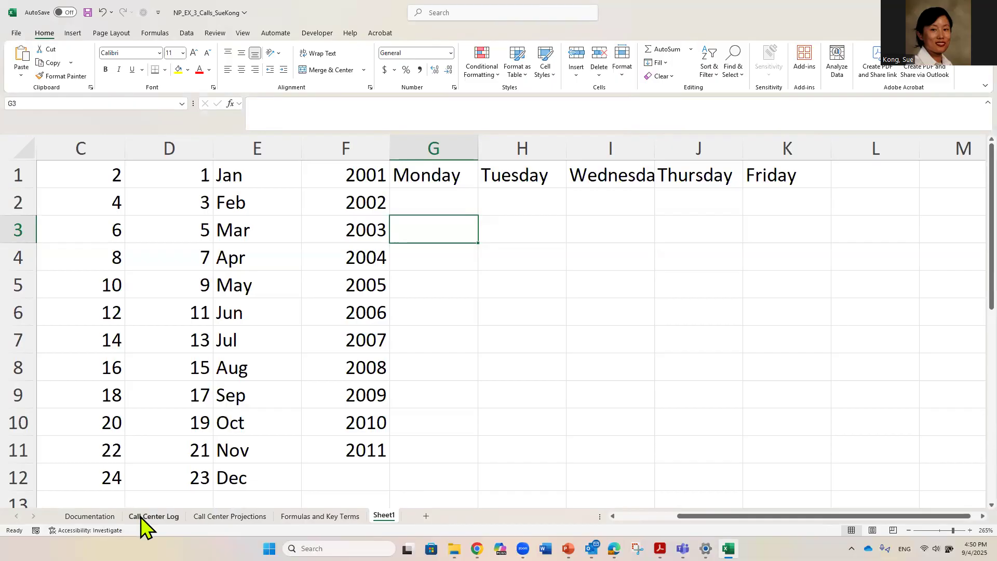
pyautogui.click(156, 517)
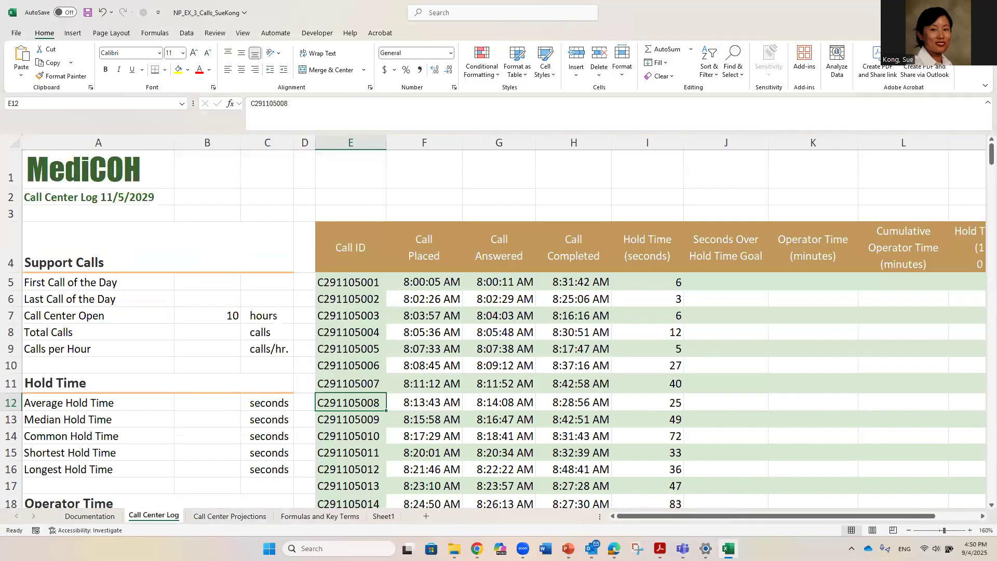
pyautogui.click(89, 516)
pyautogui.click(153, 516)
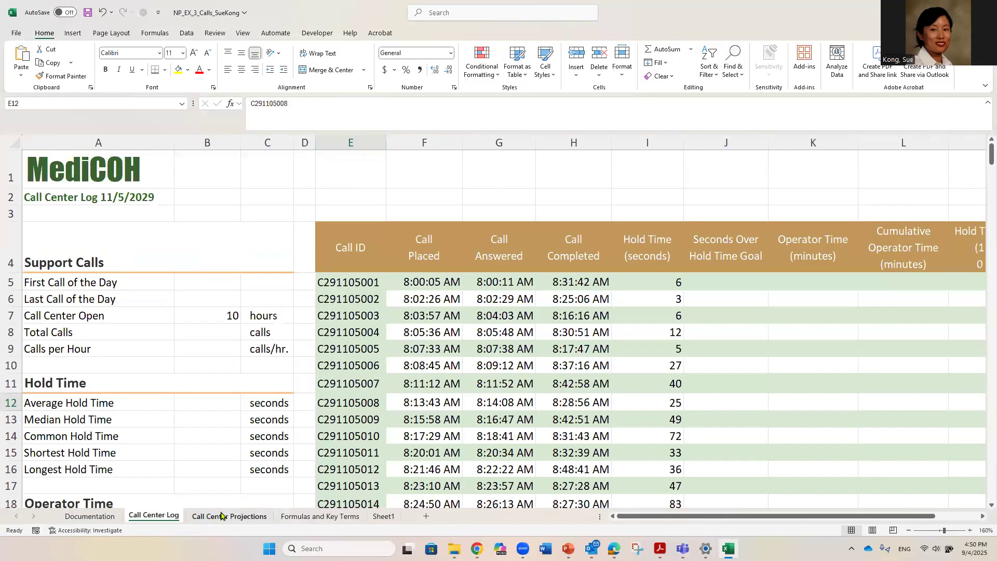
pyautogui.hotkey('ctrl', 'pagedown')
pyautogui.hotkey('ctrl', 'pagedown')
pyautogui.hotkey('ctrl', 'pageup')
pyautogui.click(162, 517)
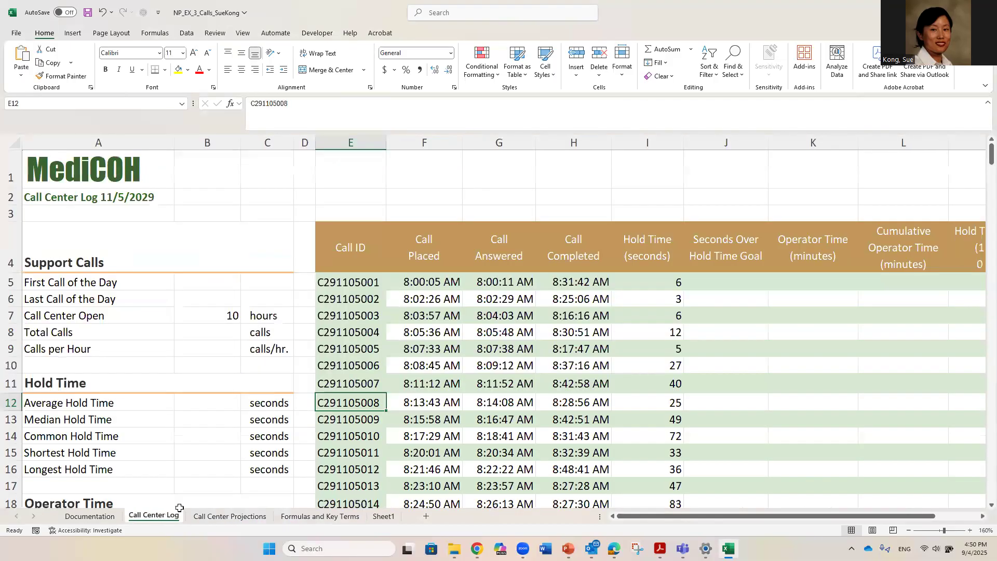
pyautogui.click(210, 279)
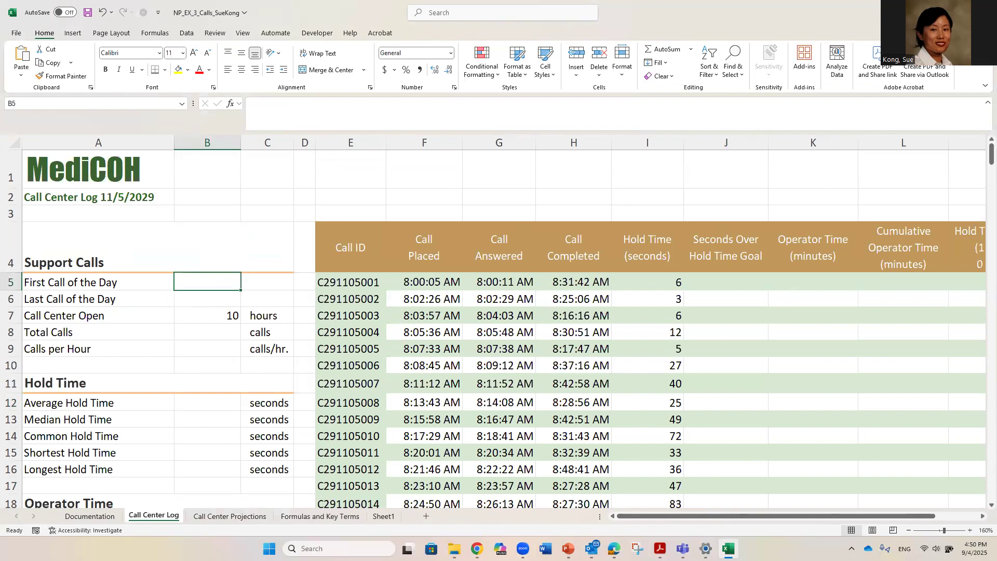
# - Open the downloaded NP_EX_3-2 workbook from the MindTap browser window's downloads and enable editing
pyautogui.hotkey('alt', 'Tab')
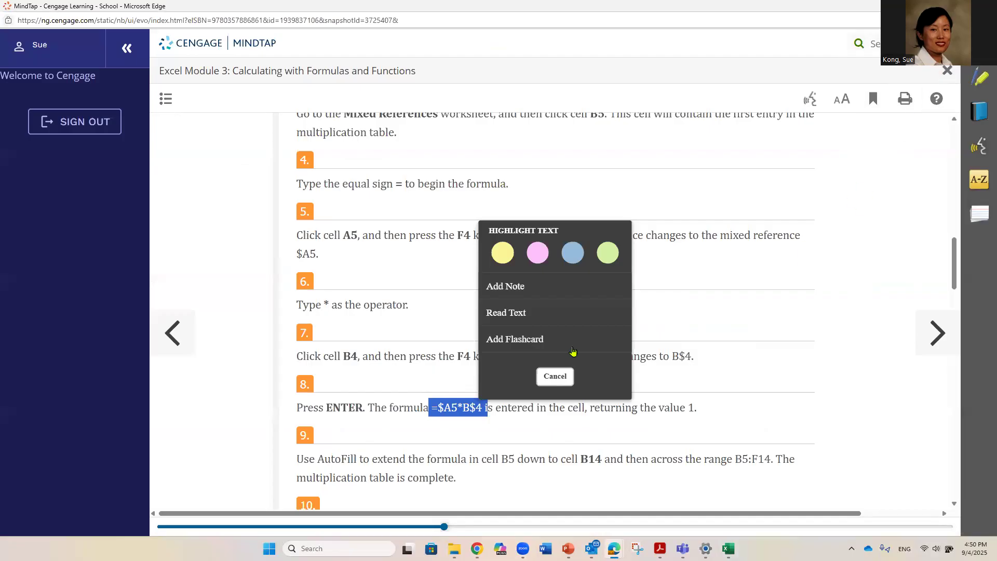
pyautogui.moveTo(615, 548)
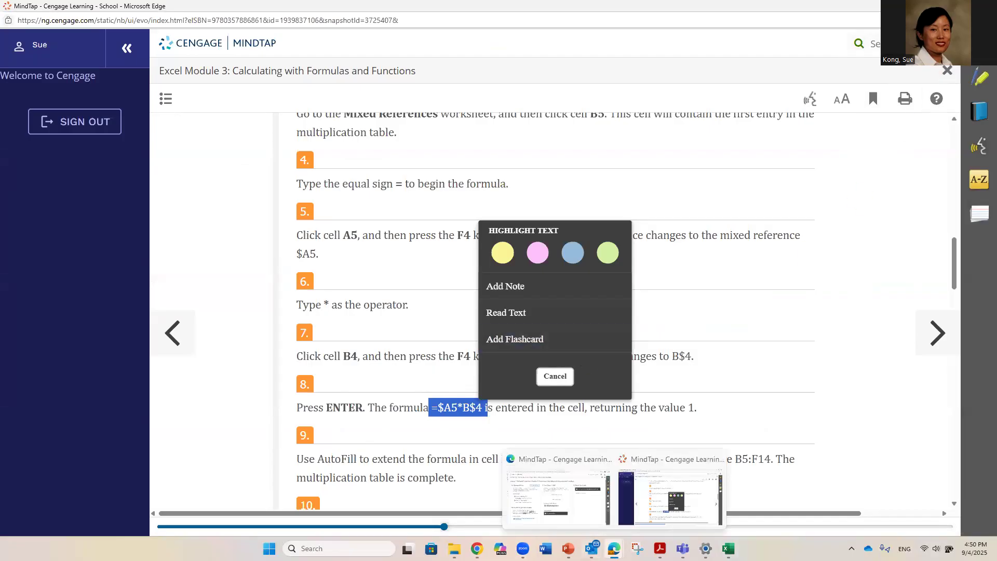
pyautogui.click(552, 510)
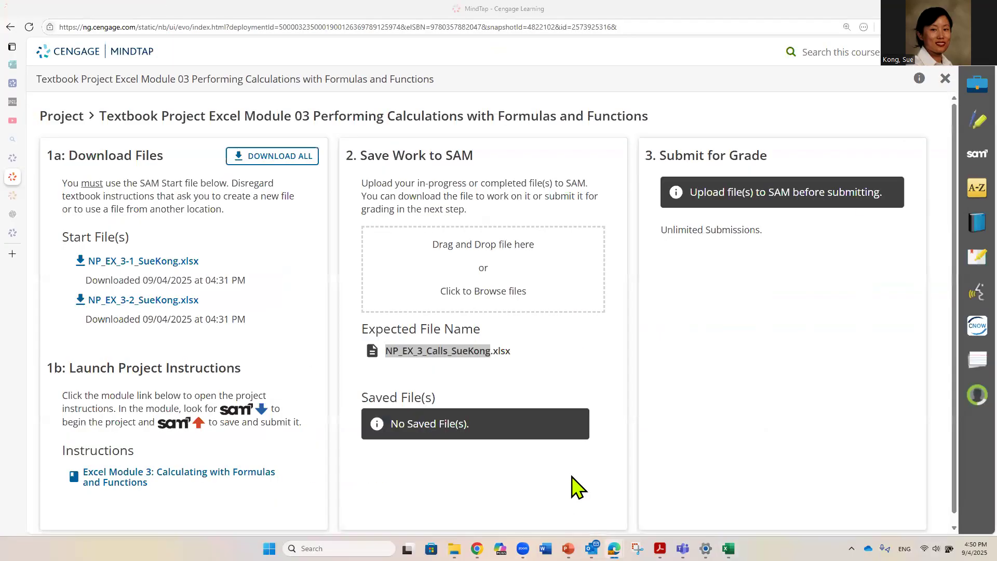
pyautogui.click(864, 27)
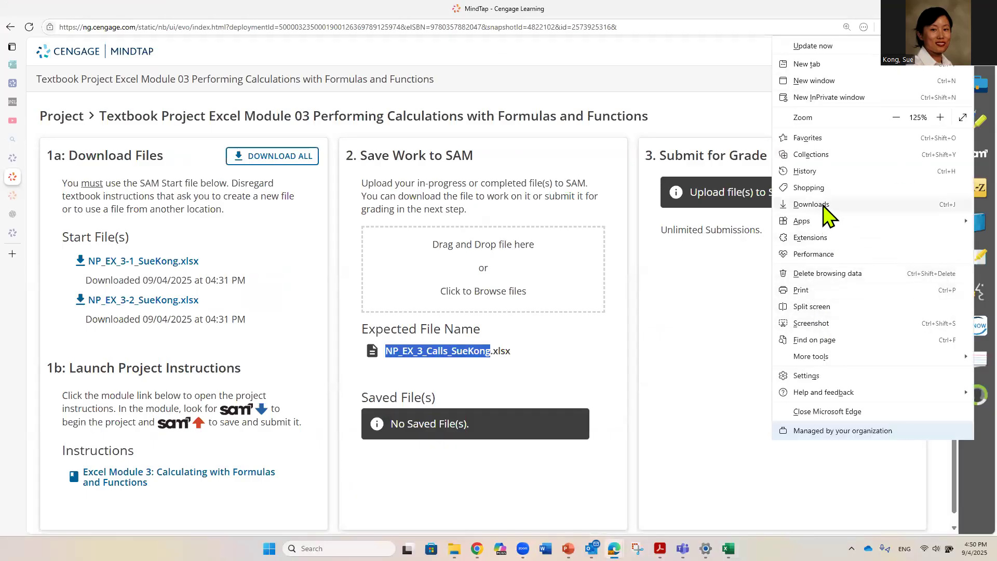
pyautogui.click(824, 206)
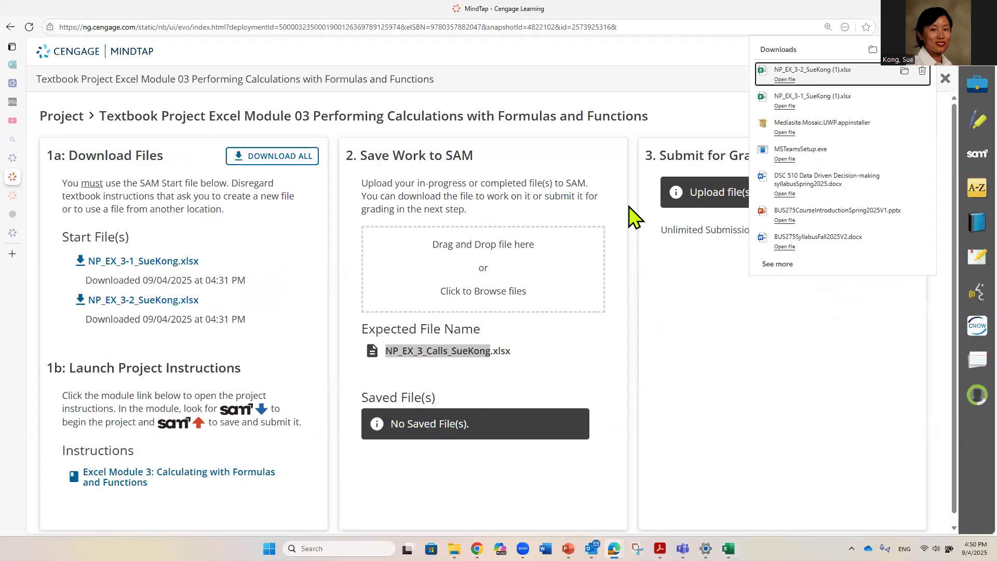
pyautogui.click(785, 79)
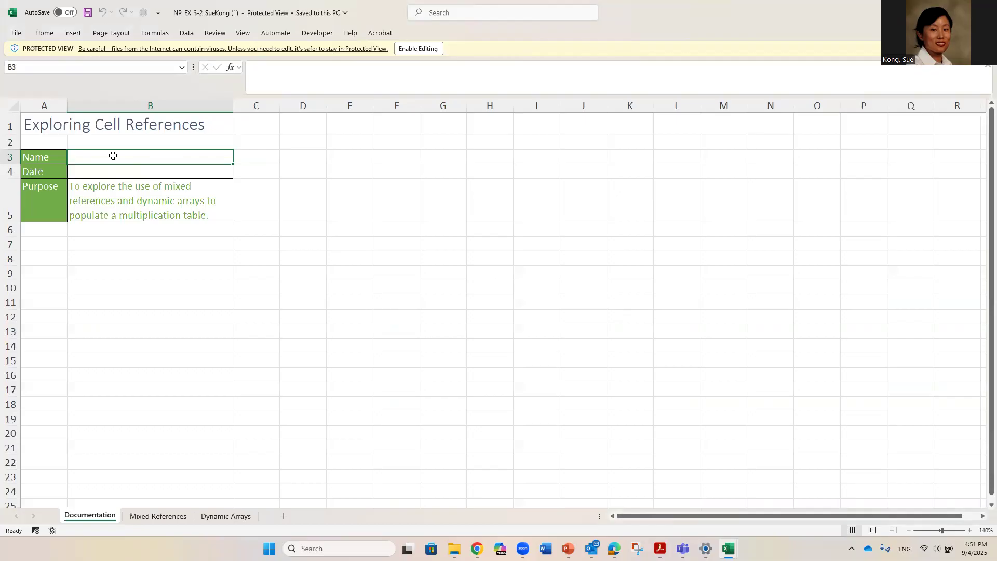
pyautogui.click(430, 49)
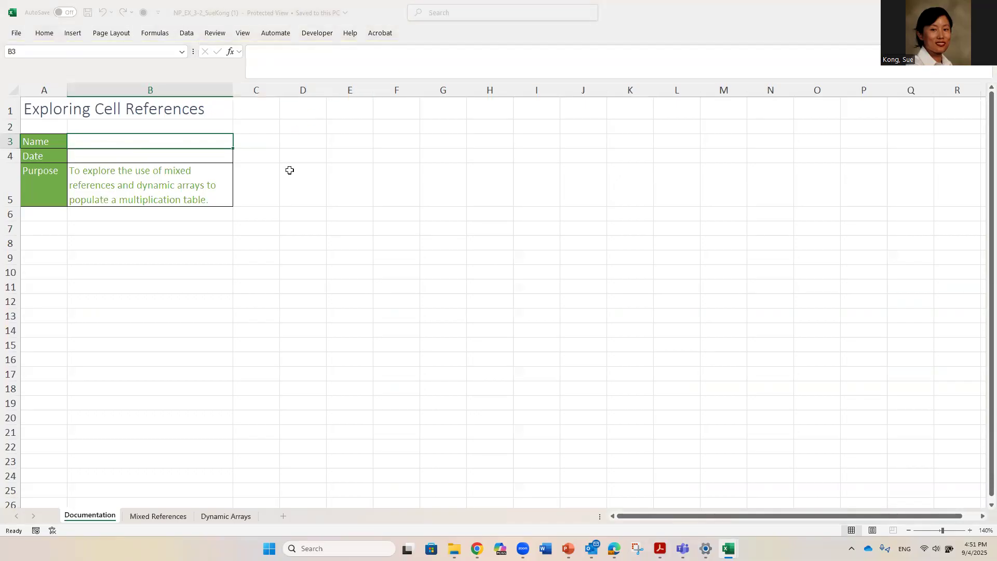
# - On the Documentation sheet, enter the author's full name in B3 and the date in B4
pyautogui.doubleClick(142, 191)
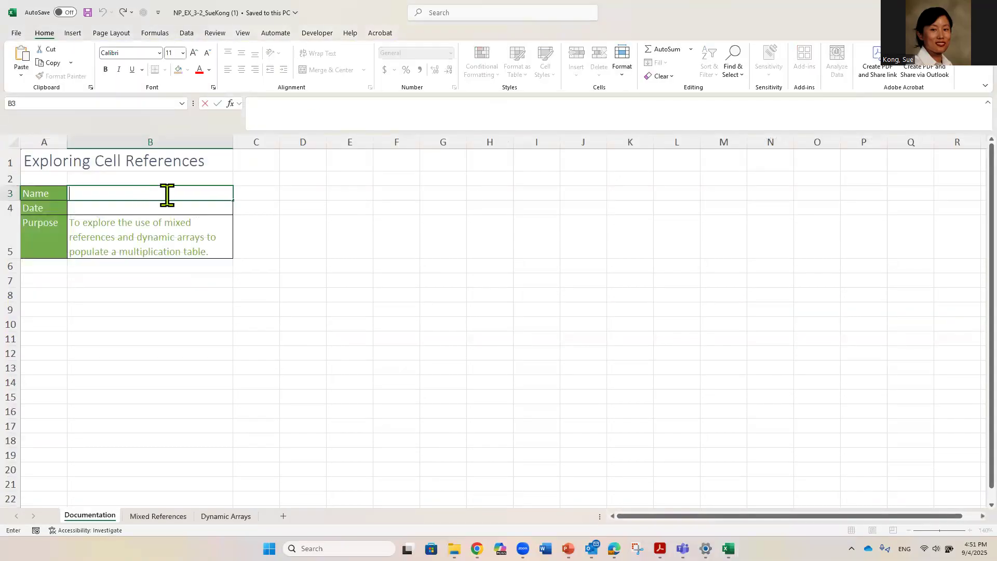
pyautogui.write('Sue Kong')
pyautogui.click(163, 211)
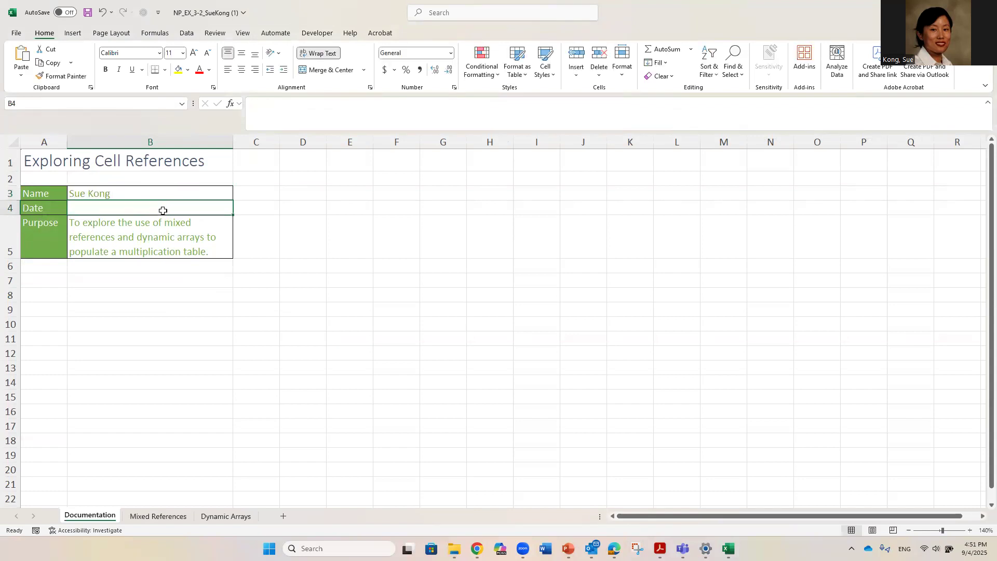
pyautogui.write('9')
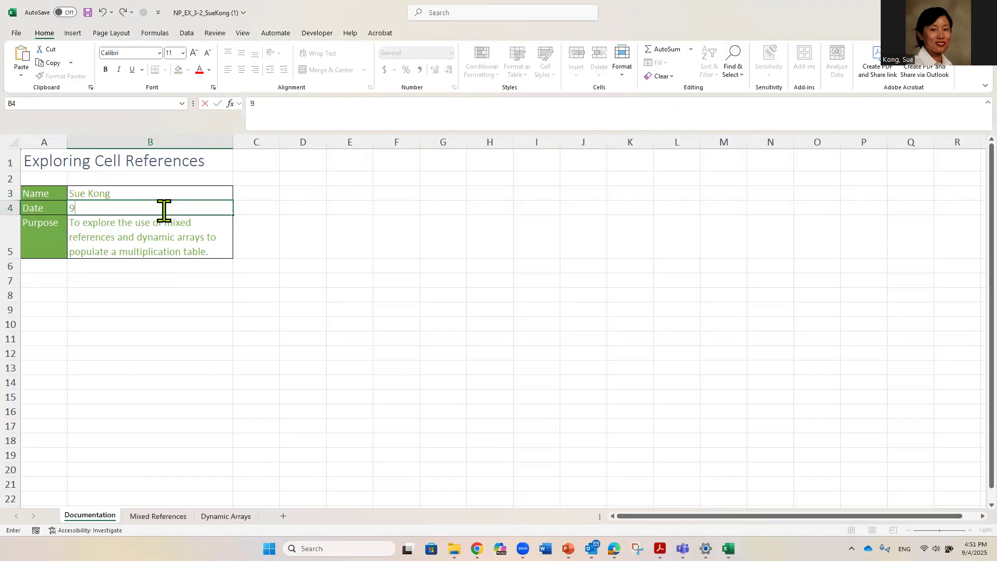
pyautogui.write('/3/20')
pyautogui.click(134, 396)
# - On the Mixed References sheet, locate cell B5 of the multiplication table by its column B and row 5
pyautogui.click(158, 516)
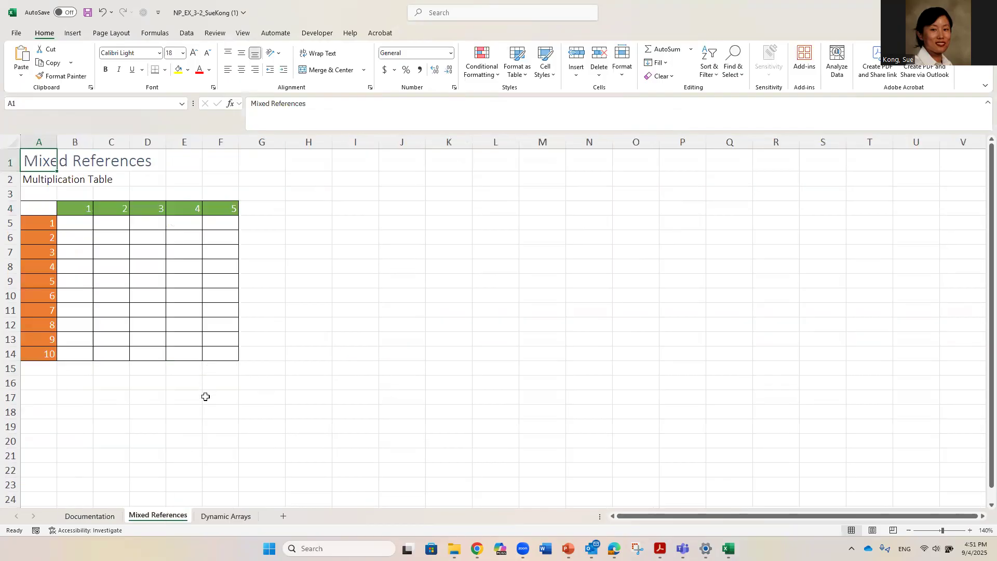
pyautogui.scroll(2, 204, 405)
pyautogui.scroll(1, 160, 383)
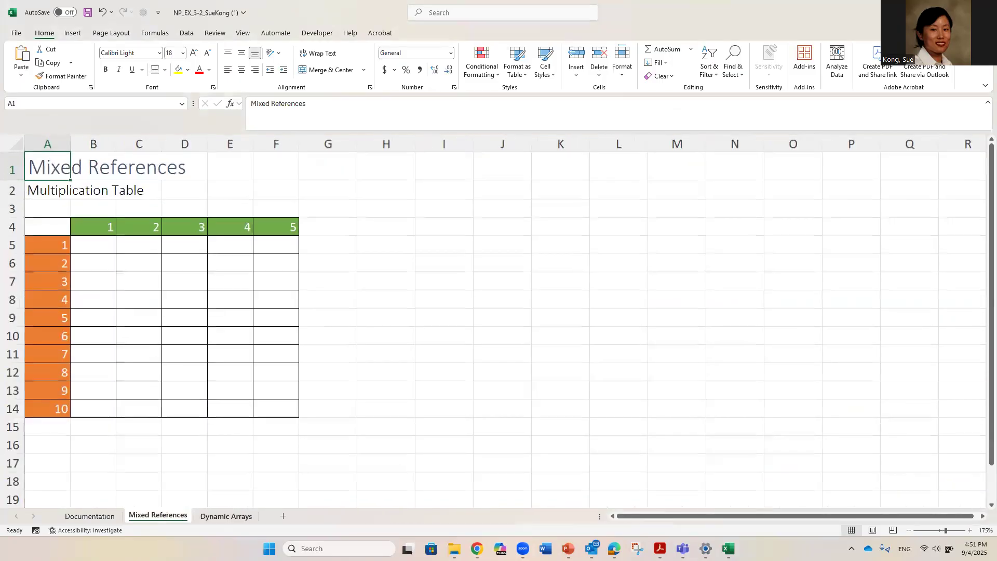
pyautogui.click(86, 251)
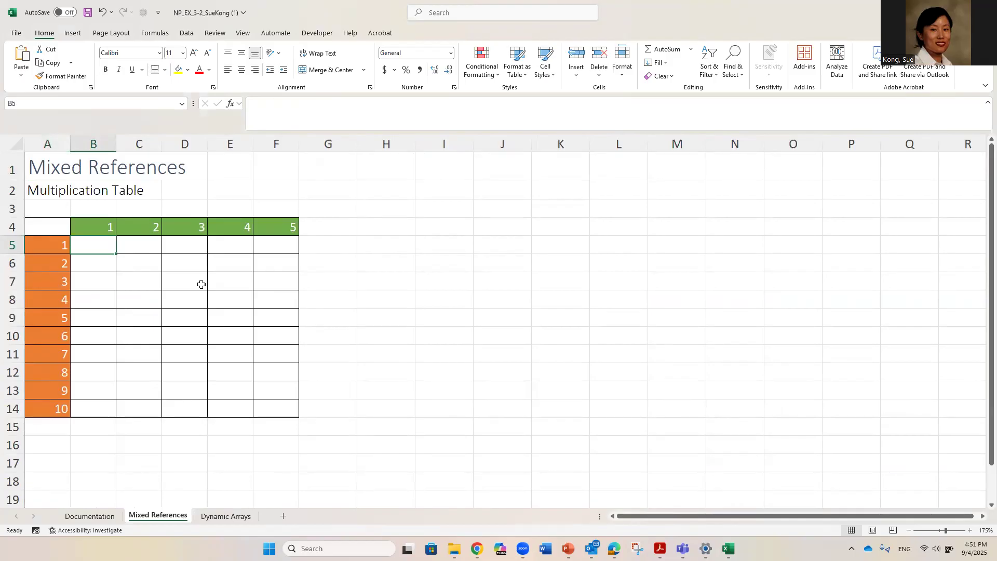
pyautogui.click(95, 143)
pyautogui.click(11, 245)
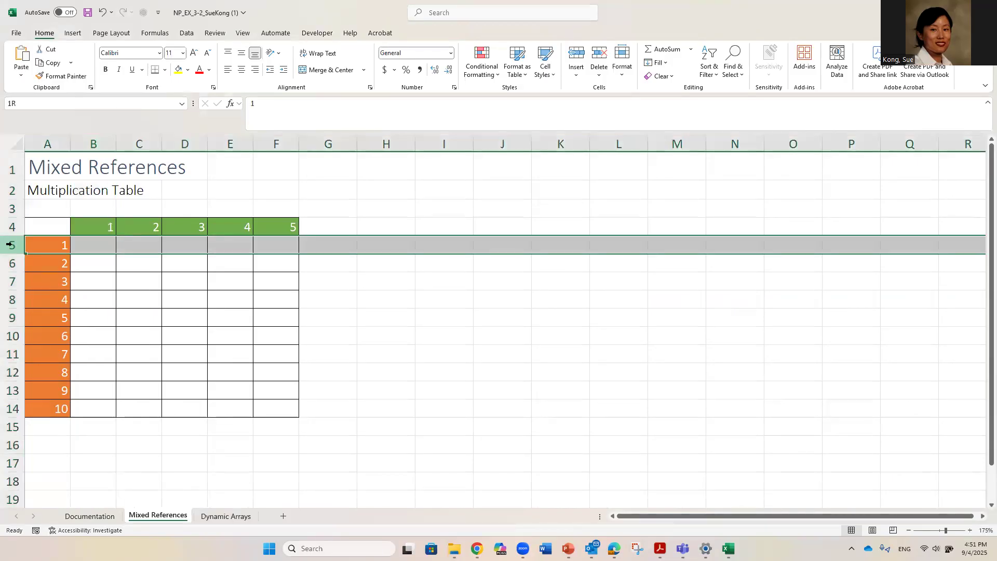
# - Enter the formula =A5*B4 in cell B5 of the multiplication table
pyautogui.click(98, 246)
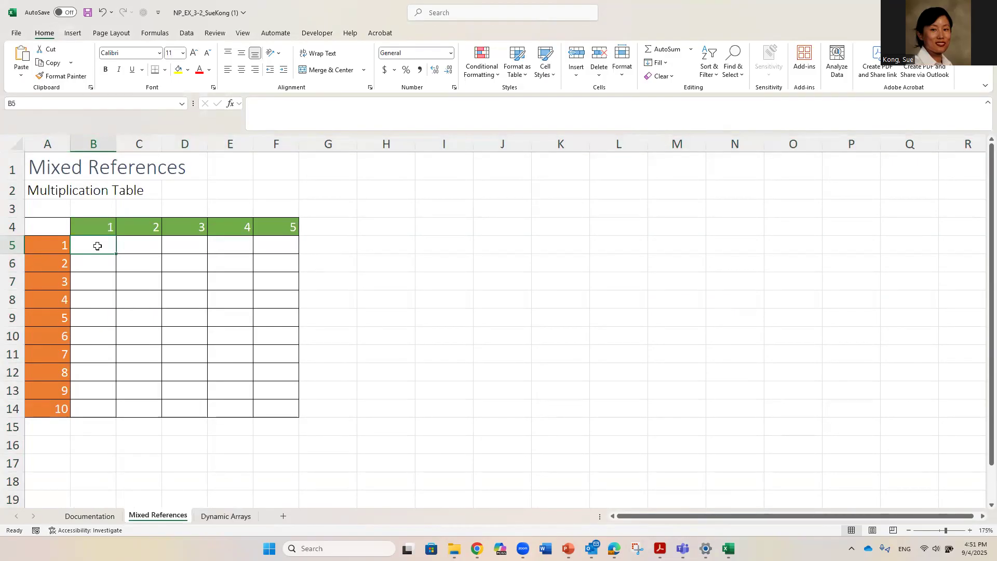
pyautogui.write('=')
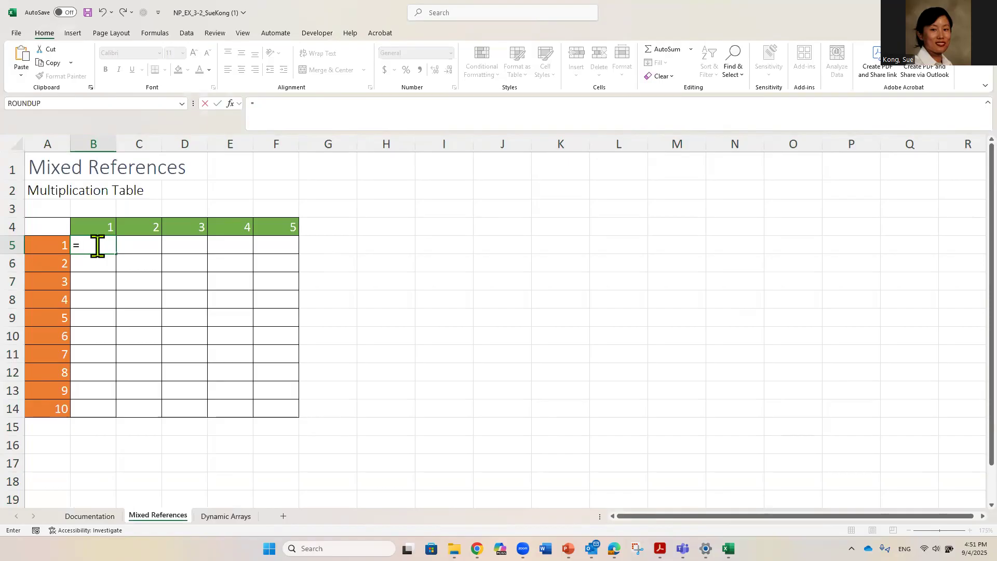
pyautogui.click(58, 246)
pyautogui.write('*')
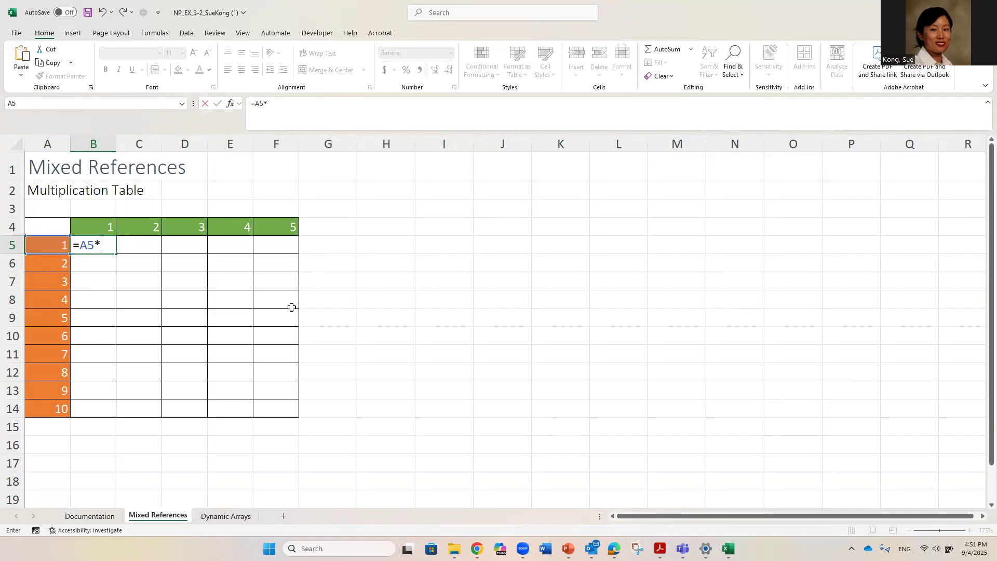
pyautogui.click(87, 227)
pyautogui.press('Return')
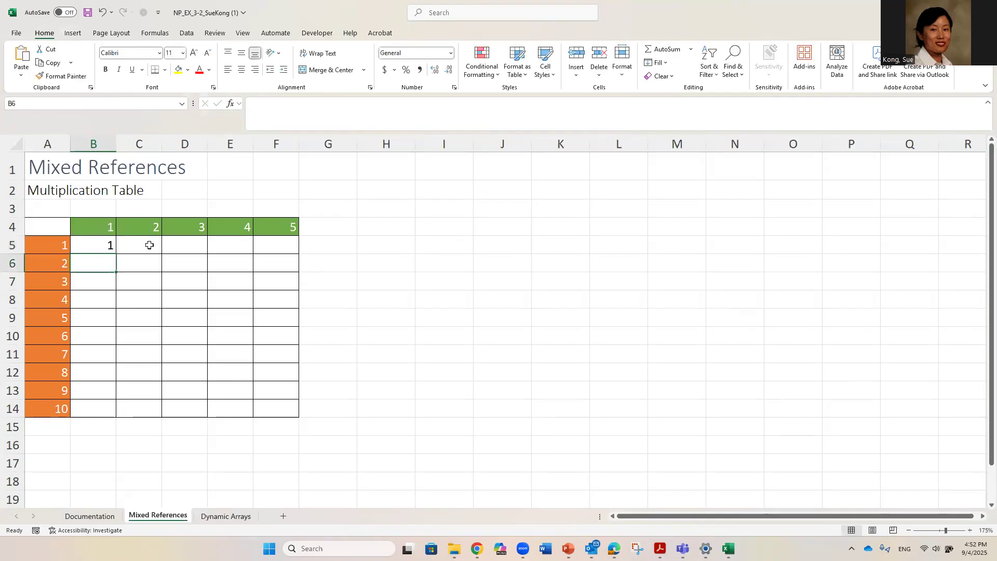
# - Check the cell references in B5's formula and display formulas instead of results on the sheet
pyautogui.click(108, 242)
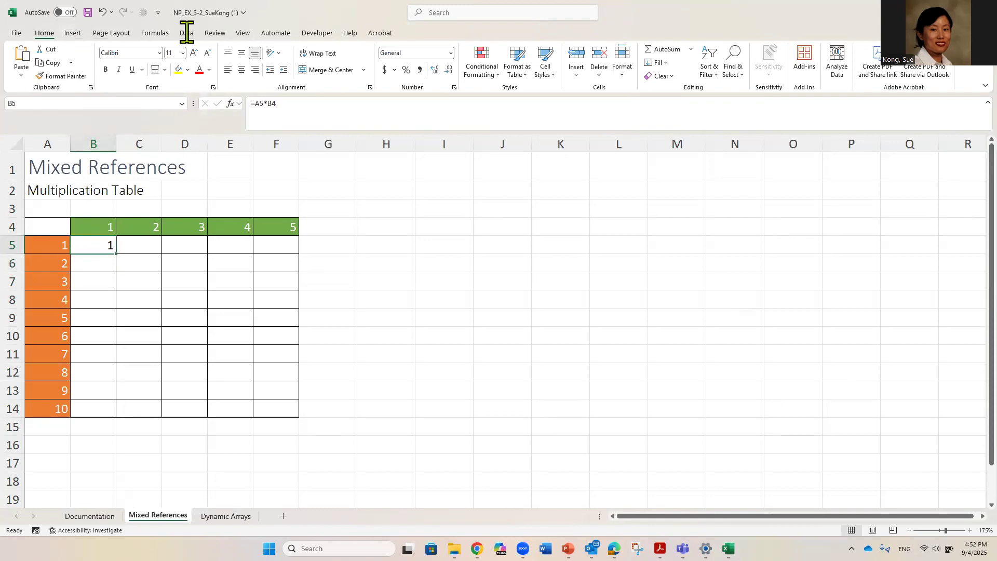
pyautogui.doubleClick(98, 246)
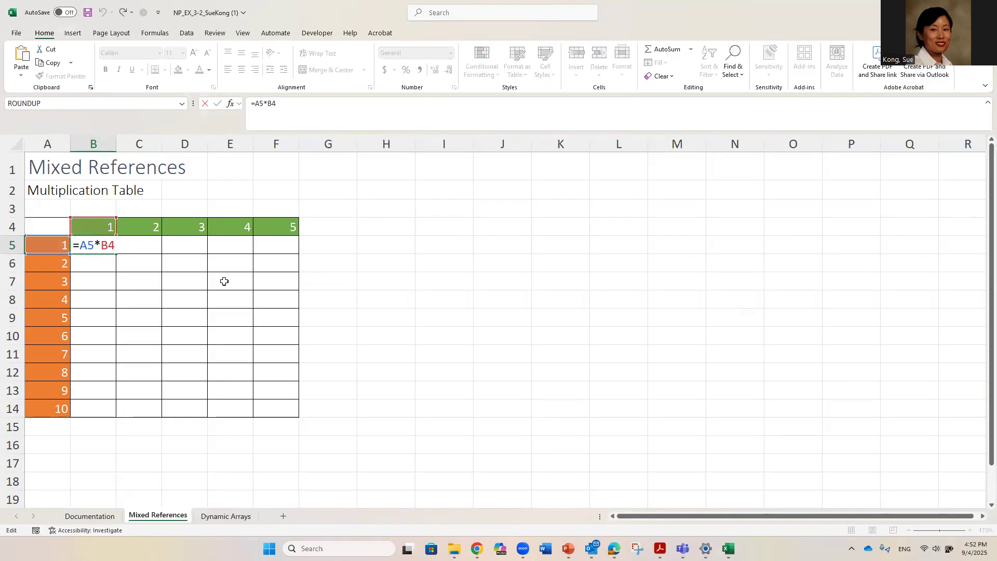
pyautogui.press('Return')
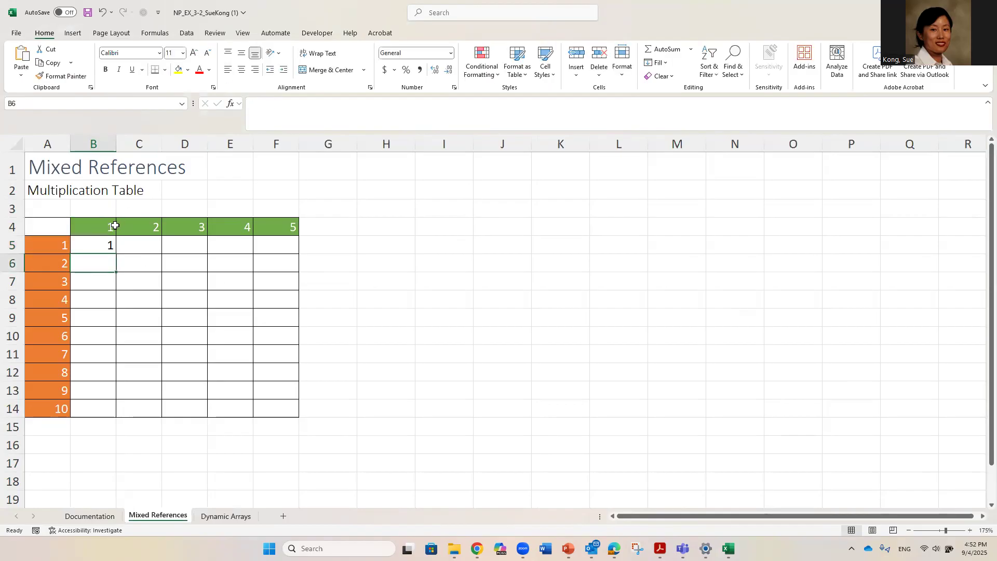
pyautogui.click(91, 244)
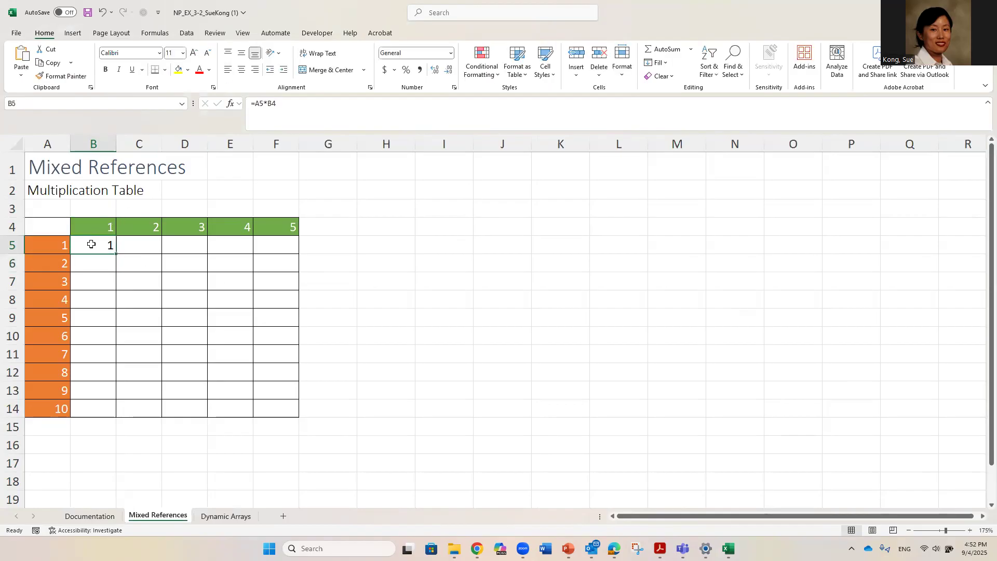
pyautogui.click(158, 33)
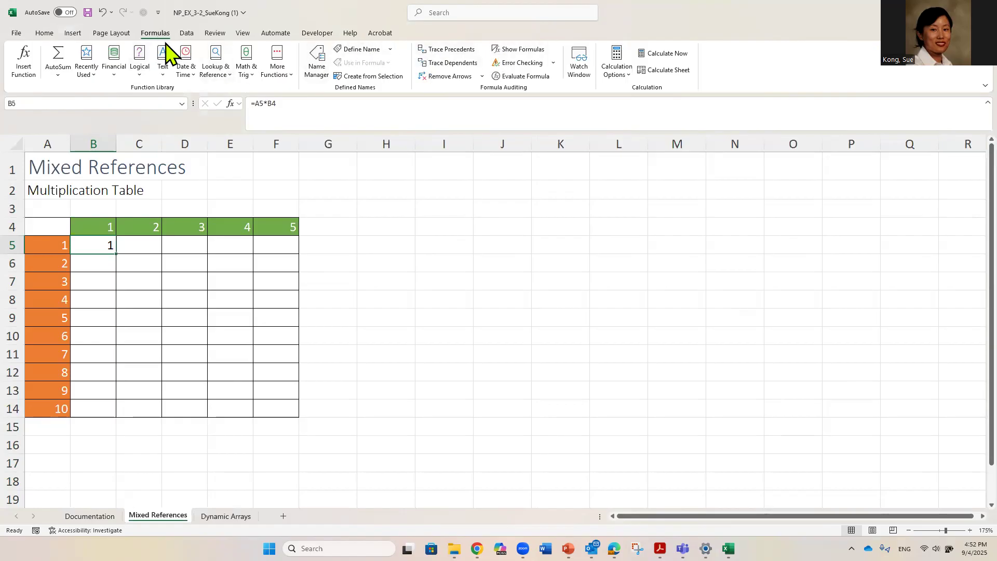
pyautogui.click(515, 49)
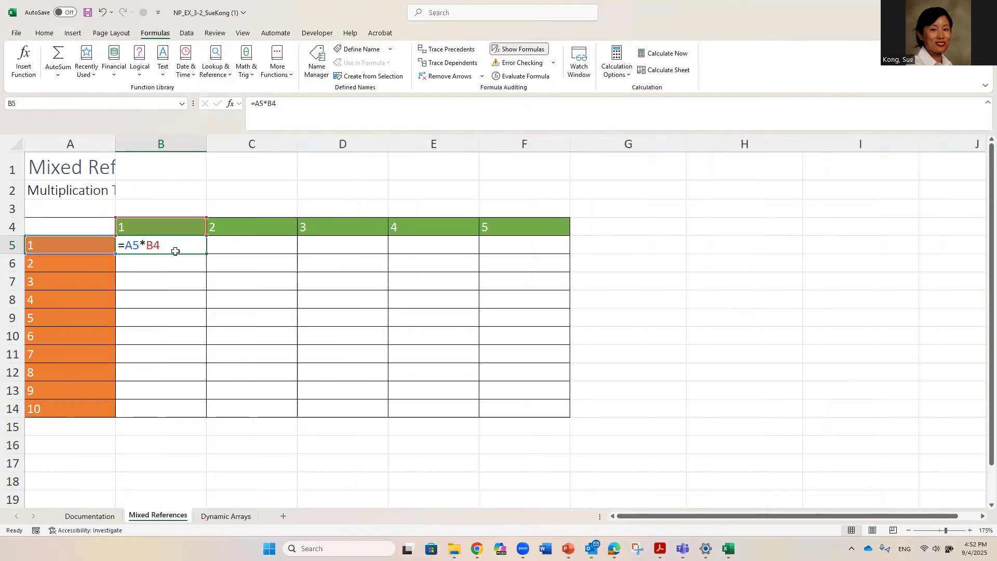
# - Fill the B5 formula down to B14 and across to F14, and inspect the copied references along row 5
pyautogui.moveTo(206, 252); pyautogui.dragTo(207, 416)
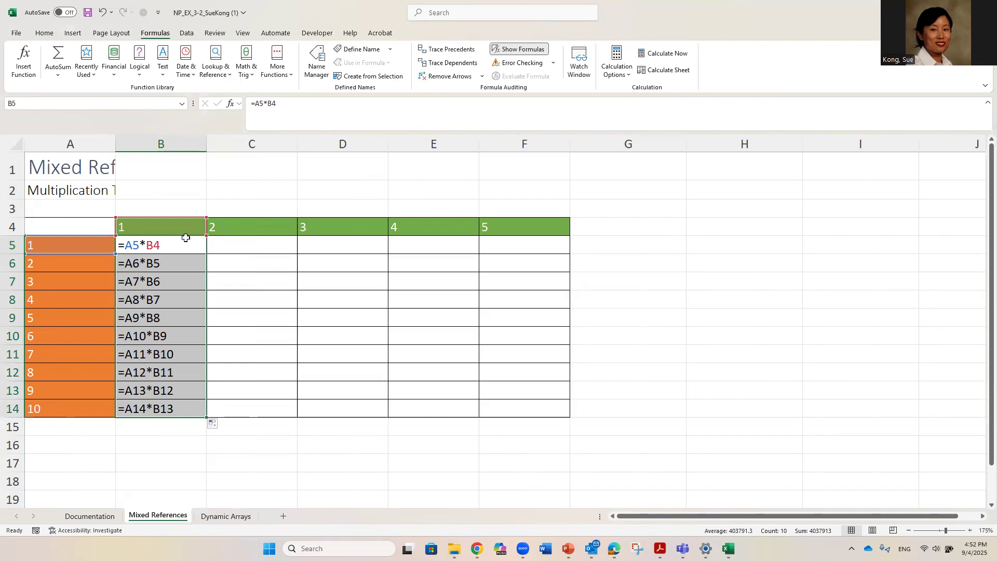
pyautogui.moveTo(207, 418); pyautogui.dragTo(550, 416)
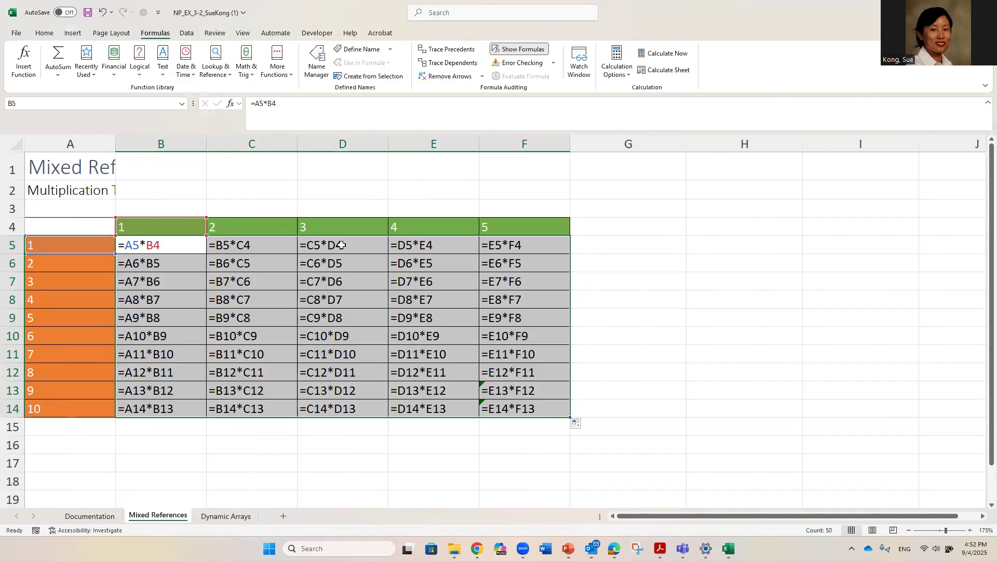
pyautogui.click(455, 245)
pyautogui.click(513, 245)
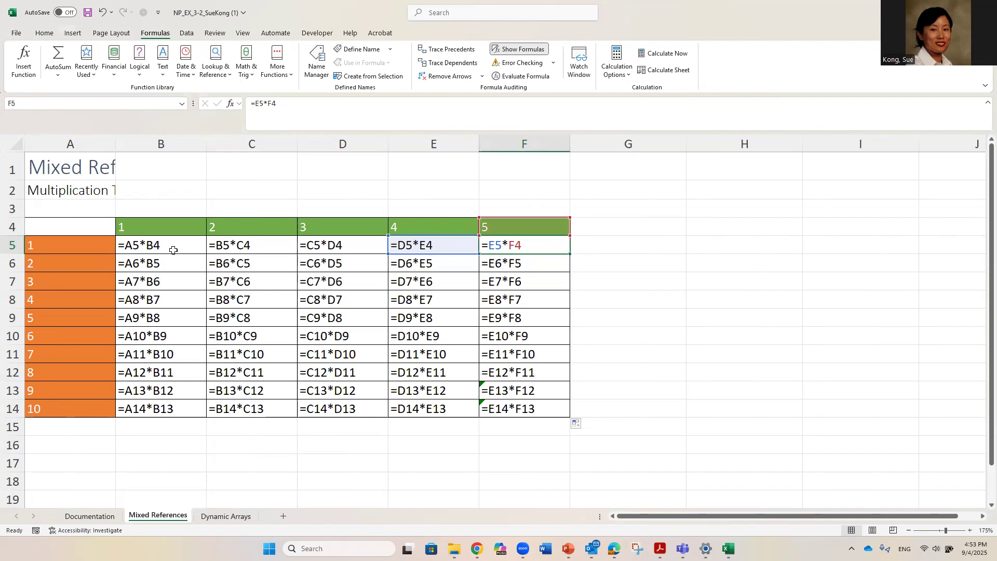
pyautogui.click(141, 245)
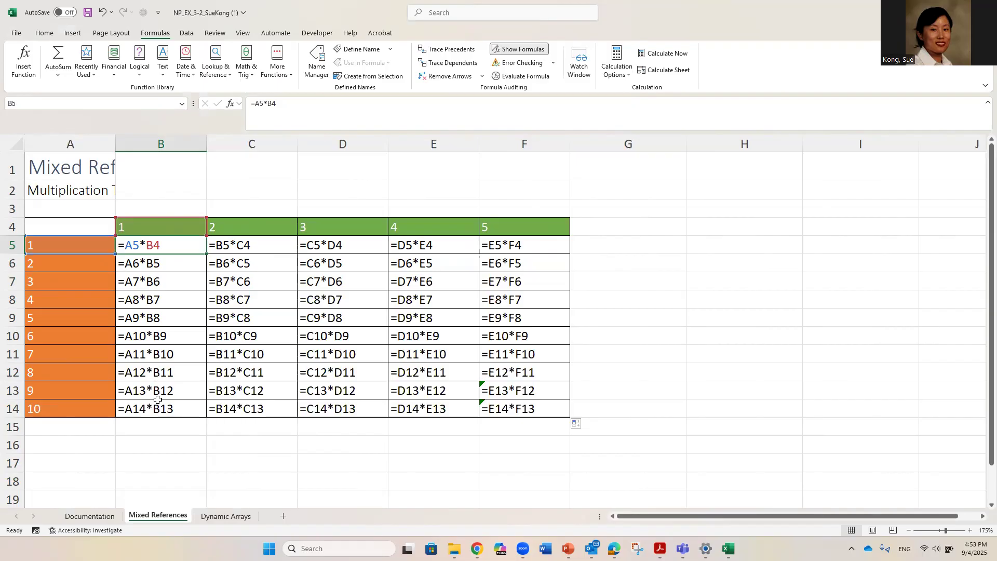
# - Switch the sheet back to showing results and examine which cells the formula in B7 refers to
pyautogui.click(519, 51)
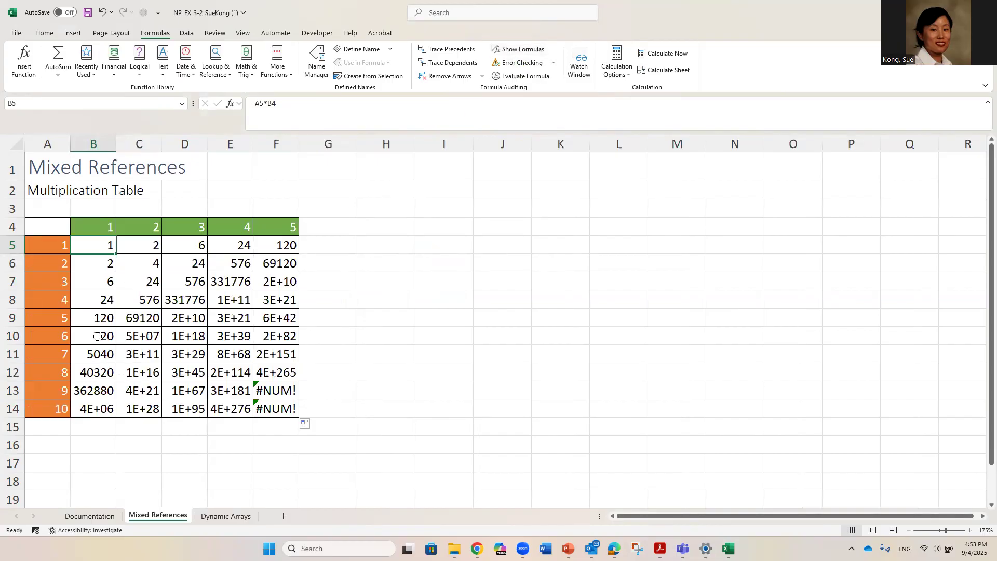
pyautogui.doubleClick(93, 283)
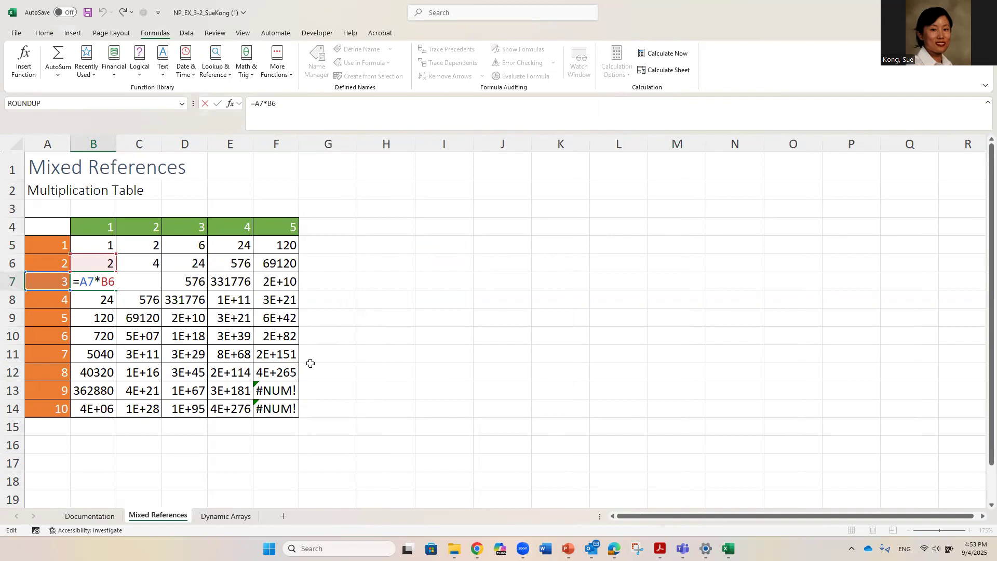
pyautogui.press('Return')
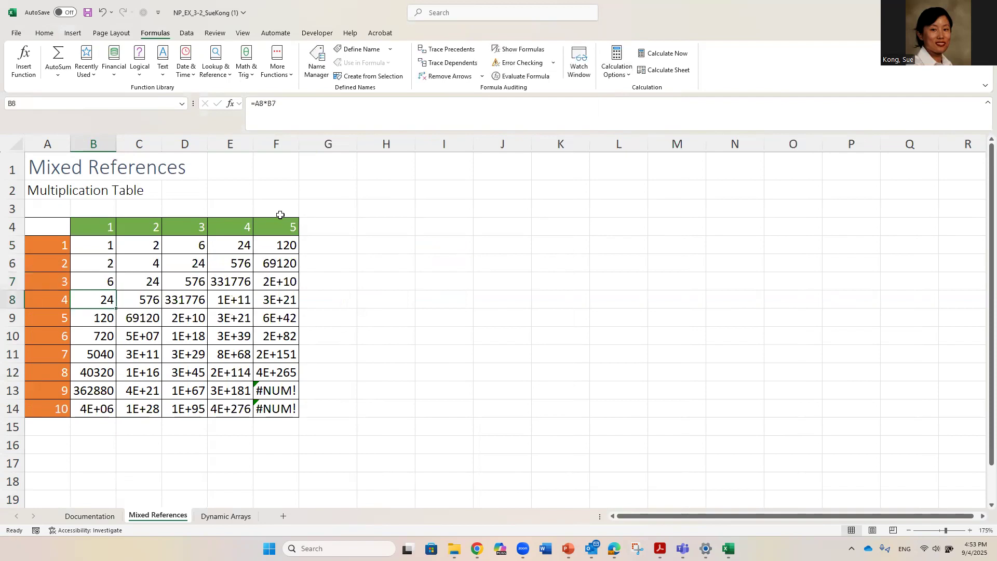
pyautogui.doubleClick(96, 282)
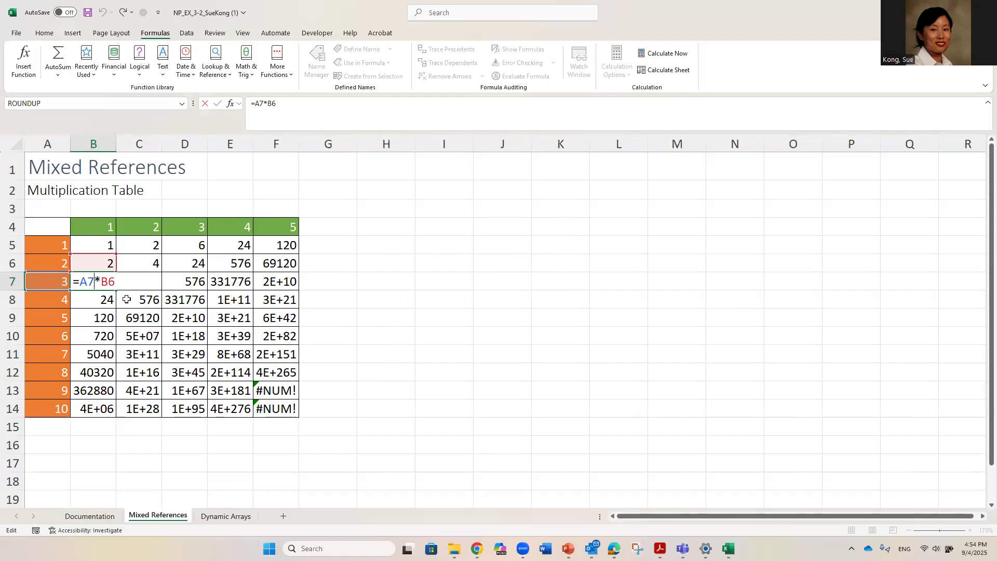
pyautogui.hotkey('ctrl', 'Return')
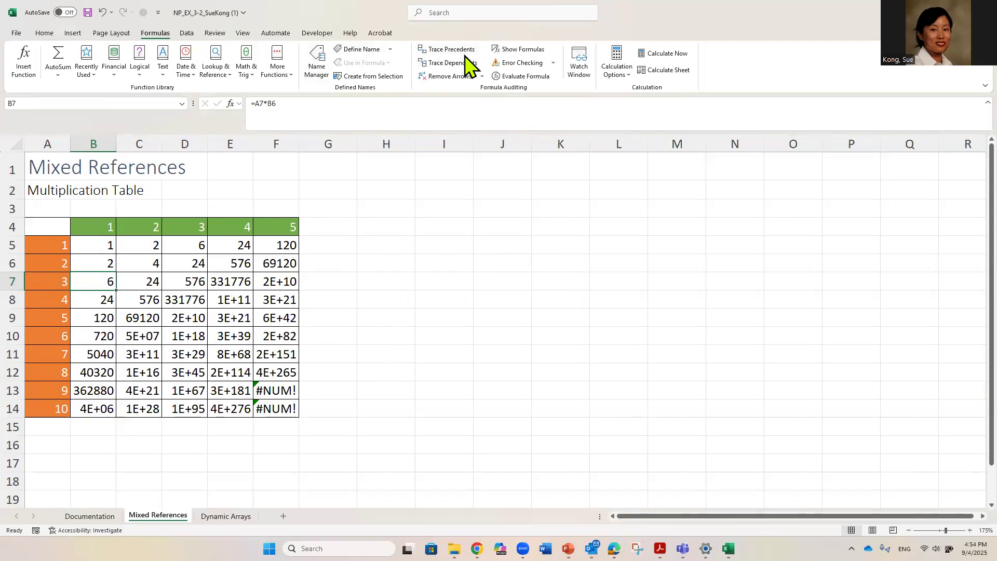
# - Display the sheet's formulas and change B5 to =A5*B$4 so the row of the second reference is locked
pyautogui.click(511, 50)
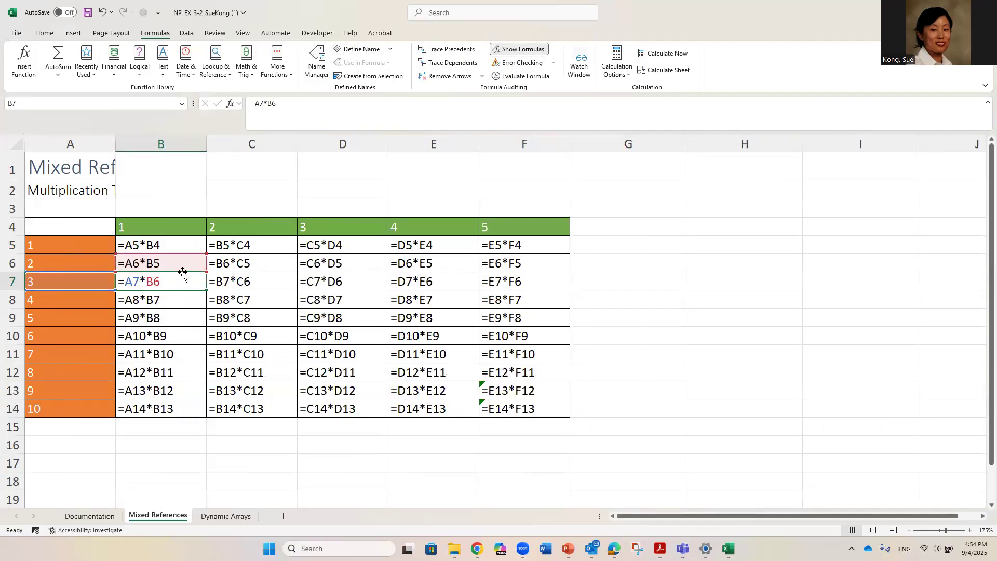
pyautogui.doubleClick(179, 246)
pyautogui.doubleClick(151, 244)
pyautogui.click(154, 246)
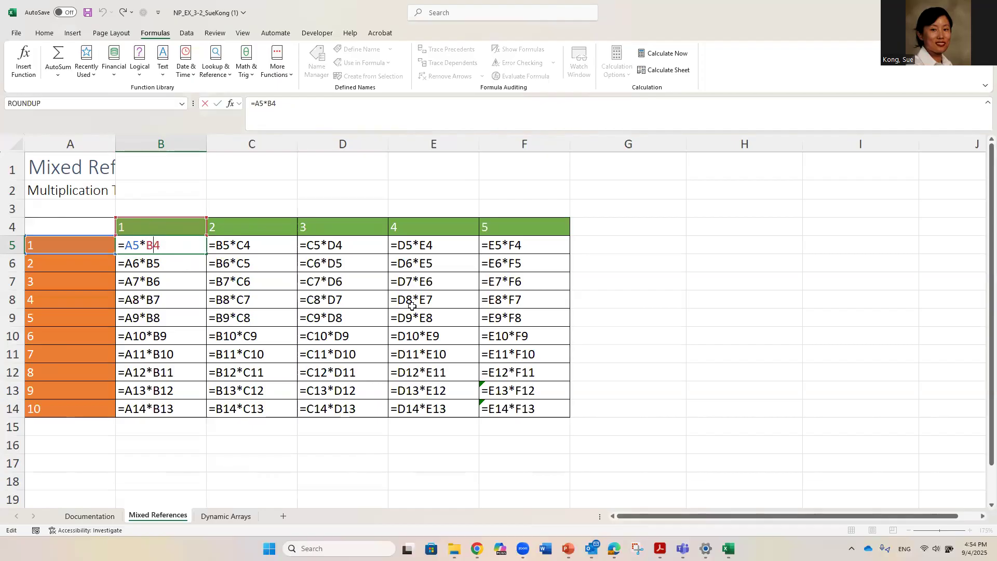
pyautogui.write('$')
pyautogui.press('Return')
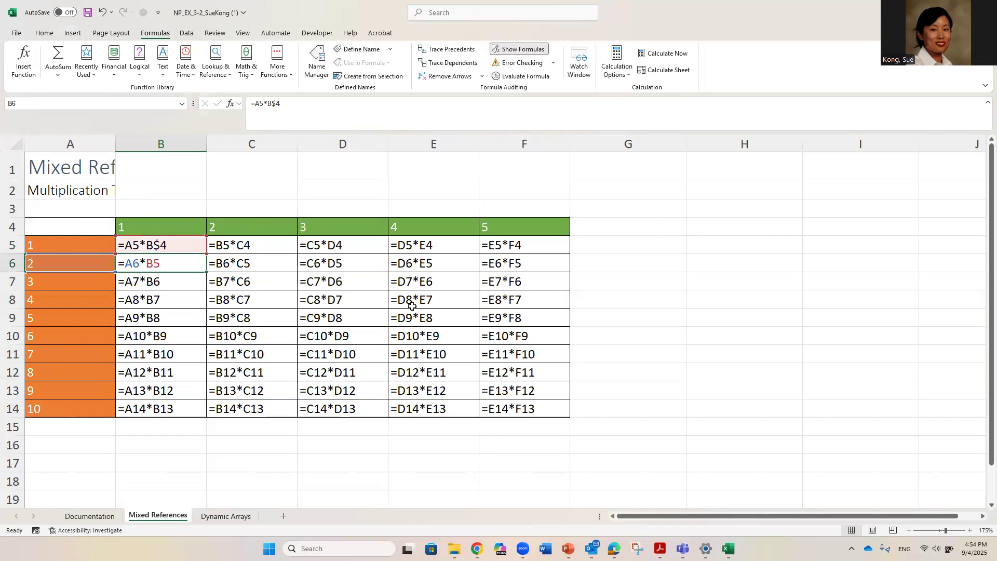
# - Fill the revised B5 formula down through B14 and show results instead of formulas
pyautogui.click(192, 245)
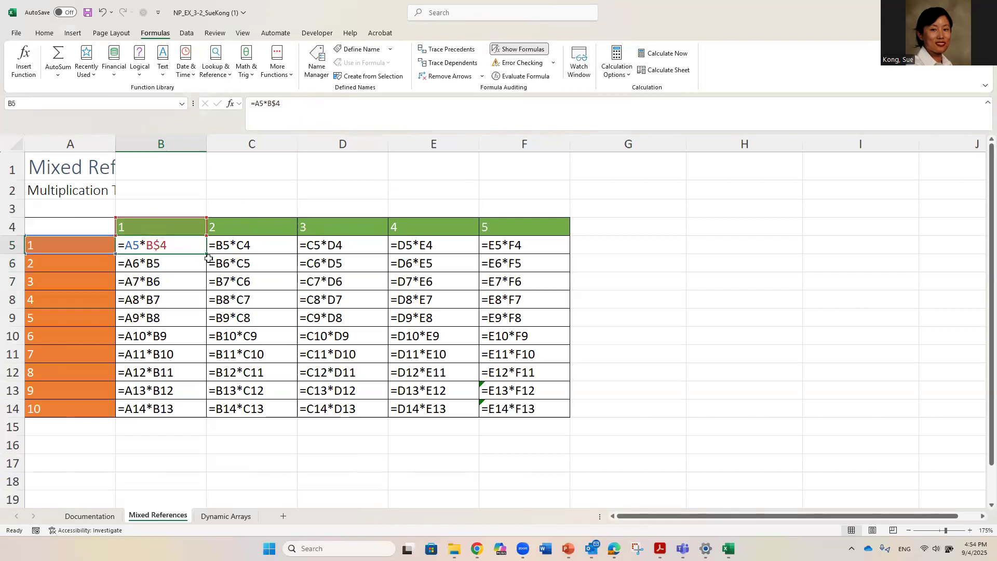
pyautogui.moveTo(206, 253); pyautogui.dragTo(187, 410)
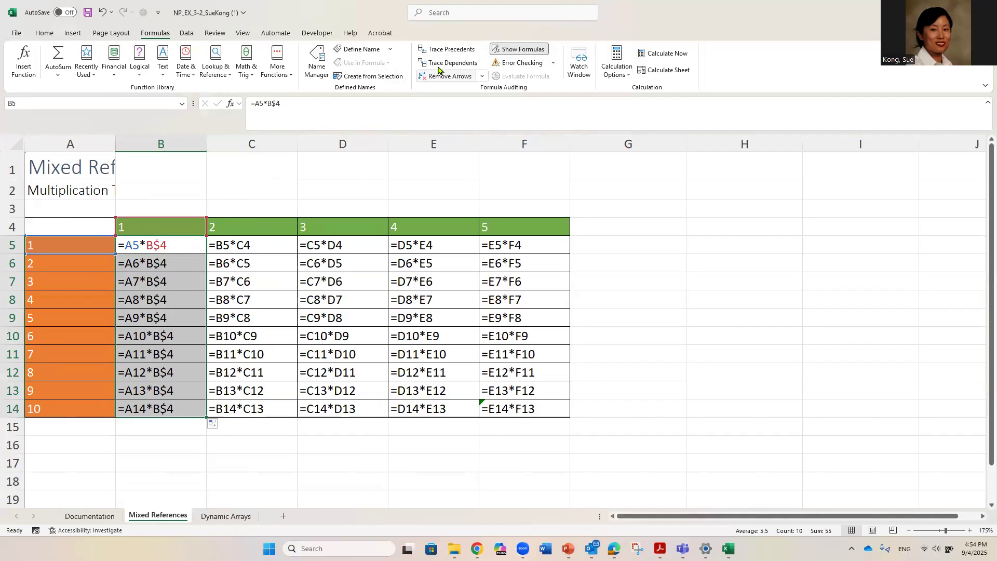
pyautogui.click(500, 52)
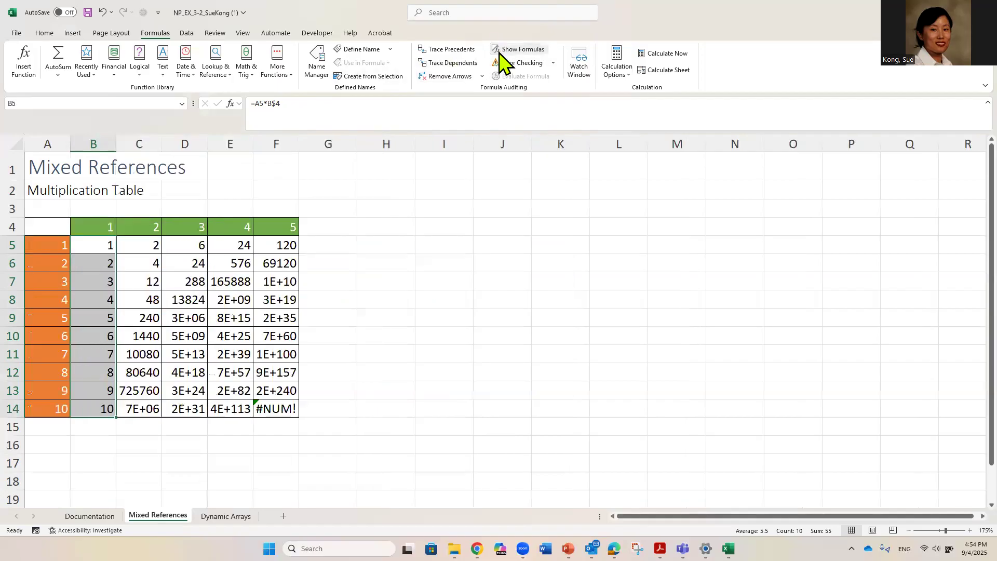
# - Review the products in B5:B14 and examine the references used by the formula in B8
pyautogui.click(95, 248)
pyautogui.moveTo(90, 280); pyautogui.dragTo(91, 318)
pyautogui.click(93, 373)
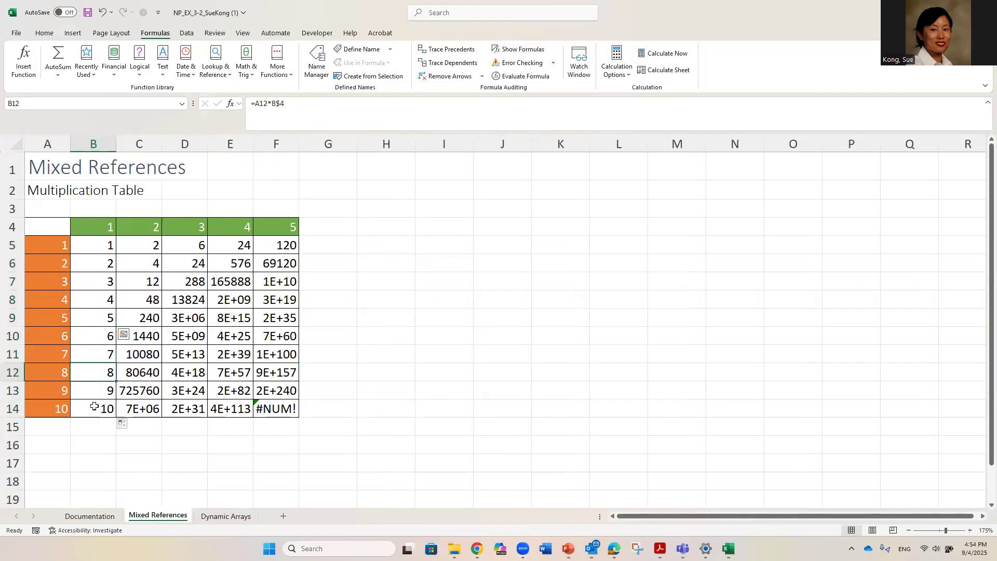
pyautogui.doubleClick(100, 300)
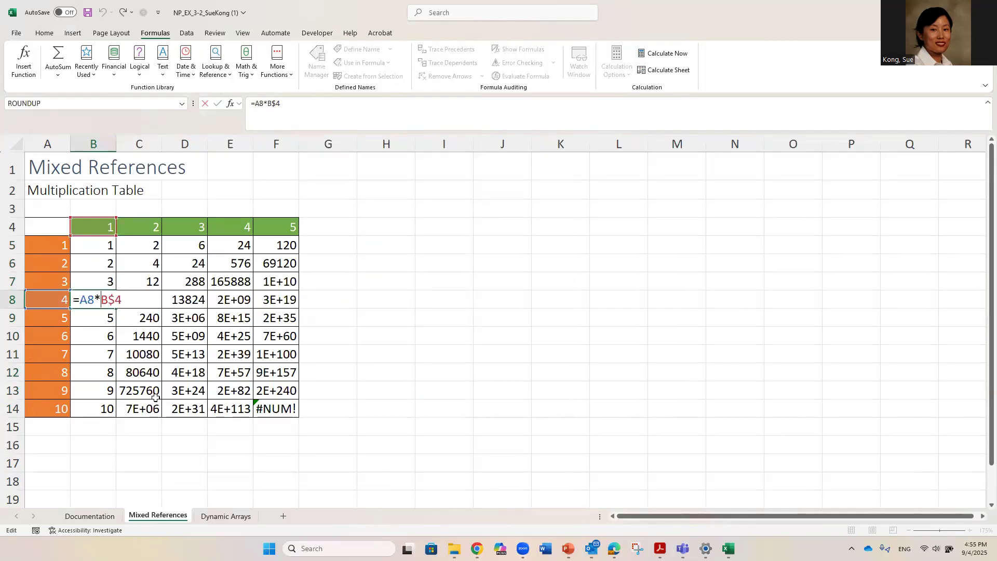
pyautogui.press('Escape')
pyautogui.moveTo(95, 245); pyautogui.dragTo(95, 410)
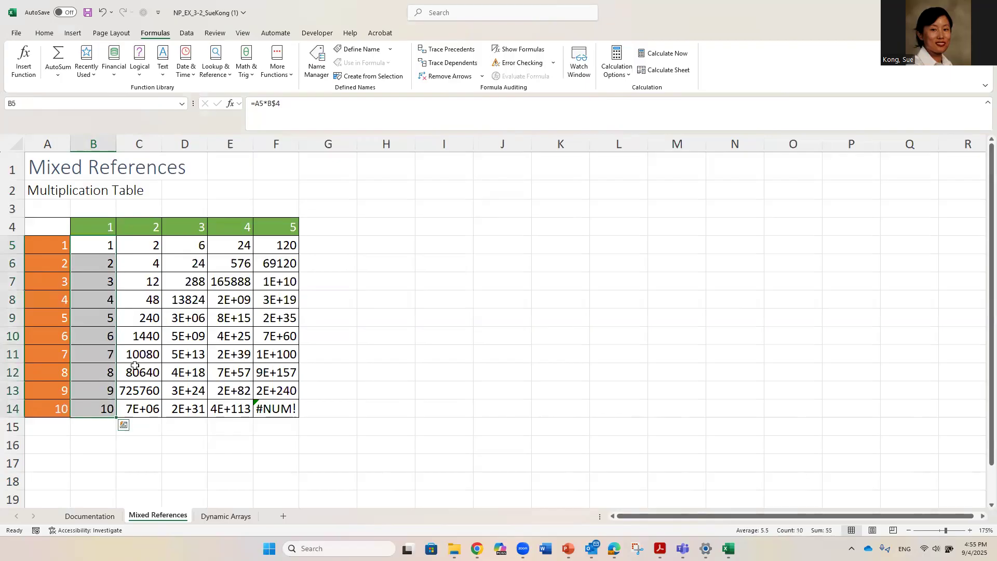
# - Examine which cells the formula in C7 multiplies
pyautogui.doubleClick(143, 281)
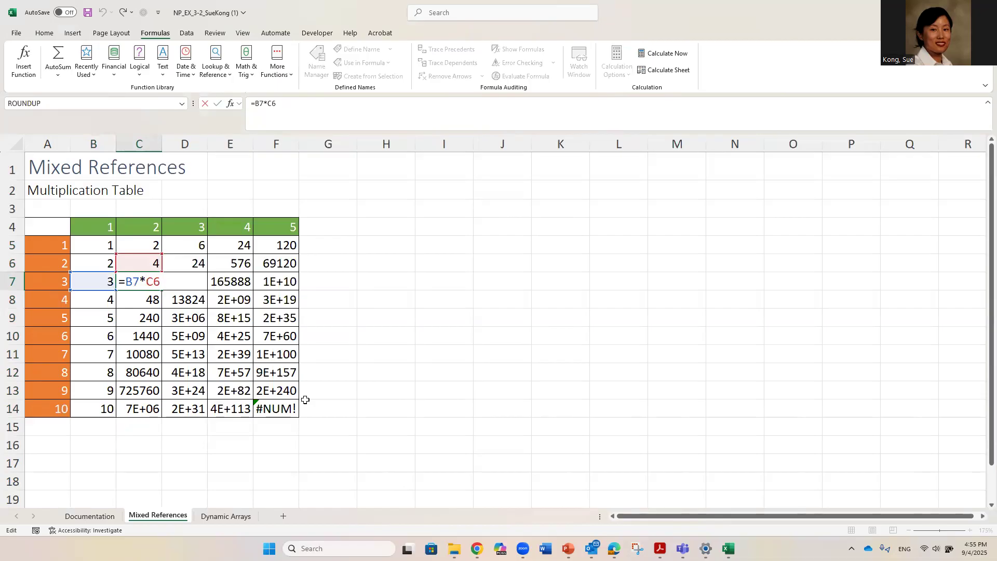
pyautogui.press('Return')
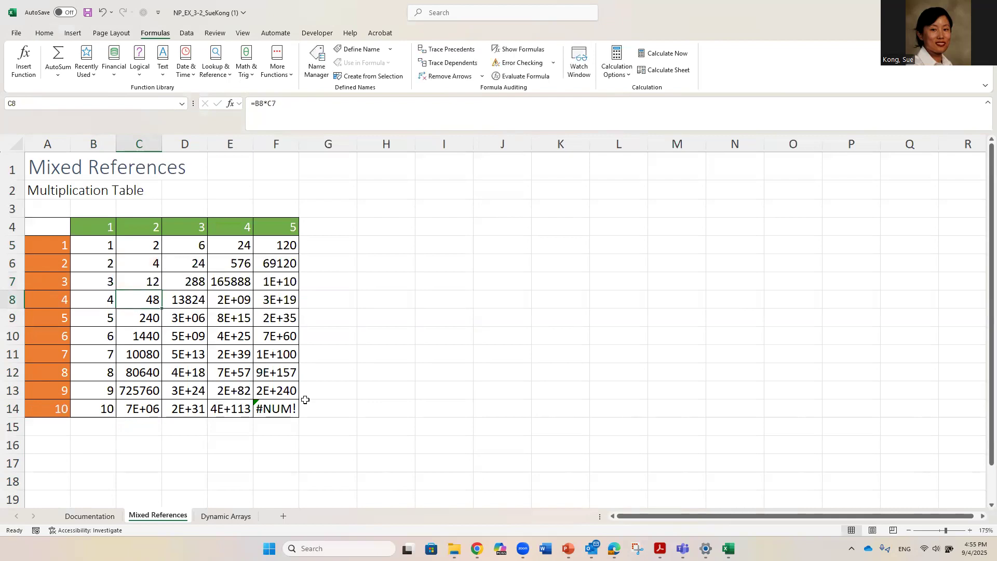
pyautogui.doubleClick(142, 278)
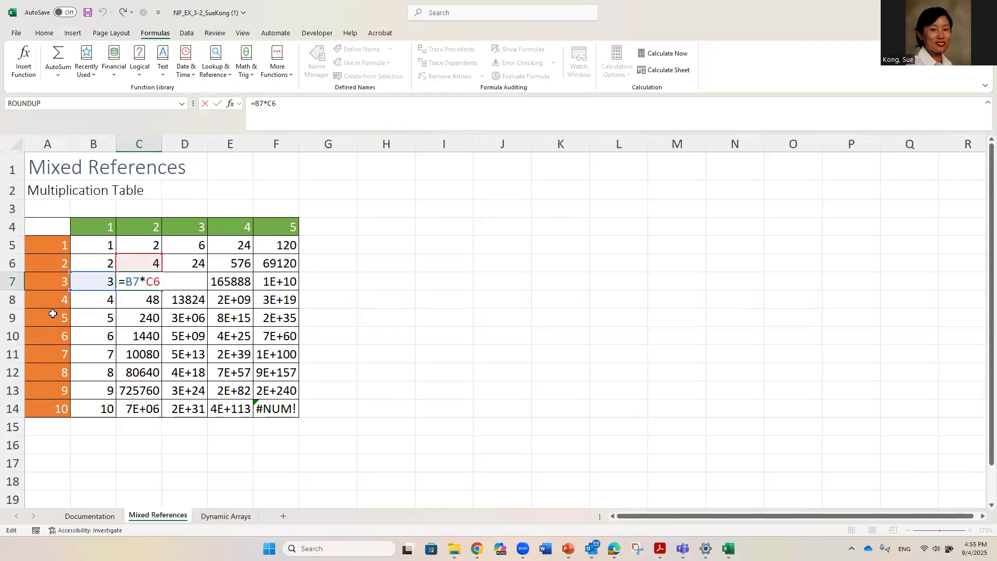
pyautogui.press('Return')
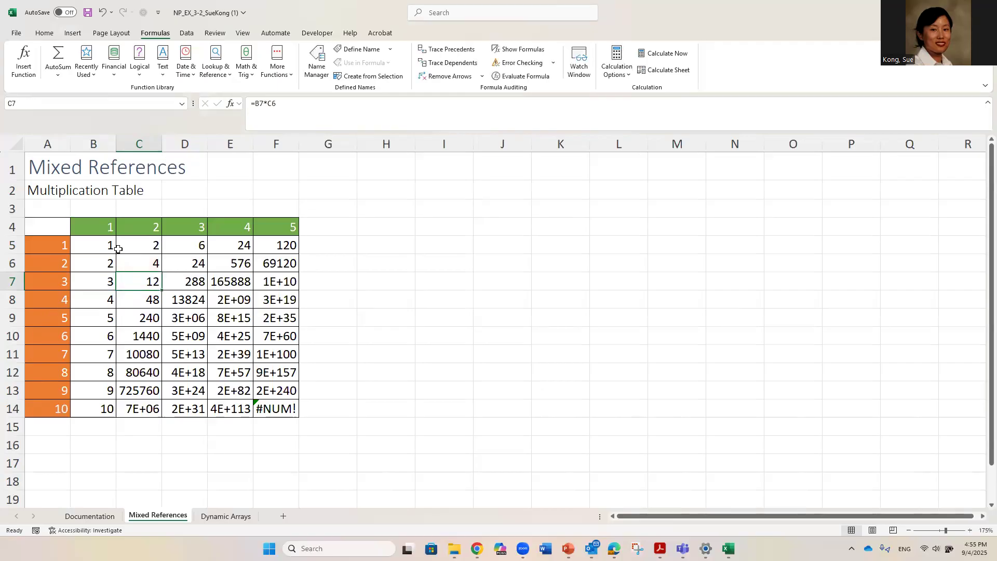
# - Change the formula in B5 to =$A5*B$4 so the column of the first reference is locked
pyautogui.click(102, 245)
pyautogui.doubleClick(98, 245)
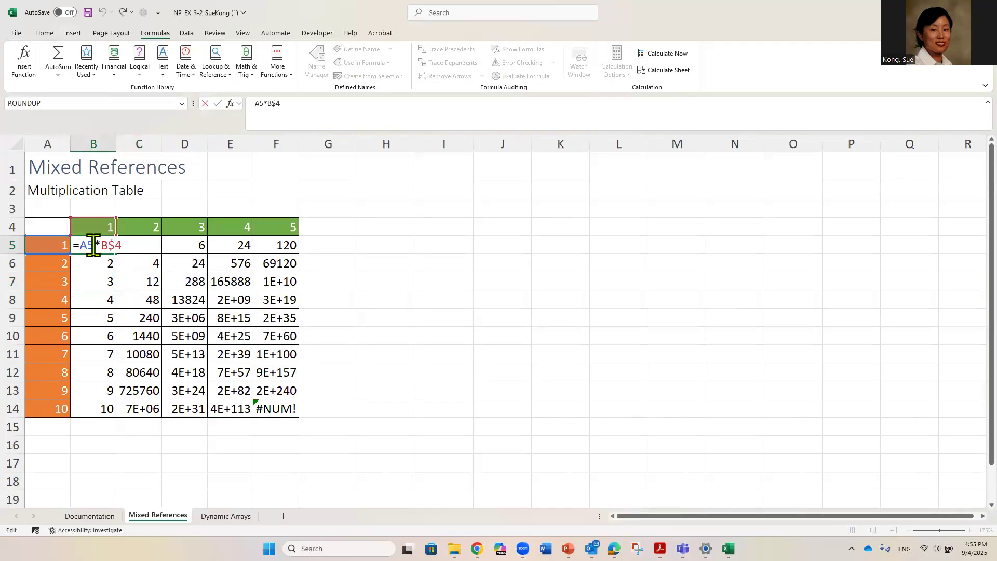
pyautogui.press('Escape')
pyautogui.moveTo(147, 245); pyautogui.dragTo(262, 408)
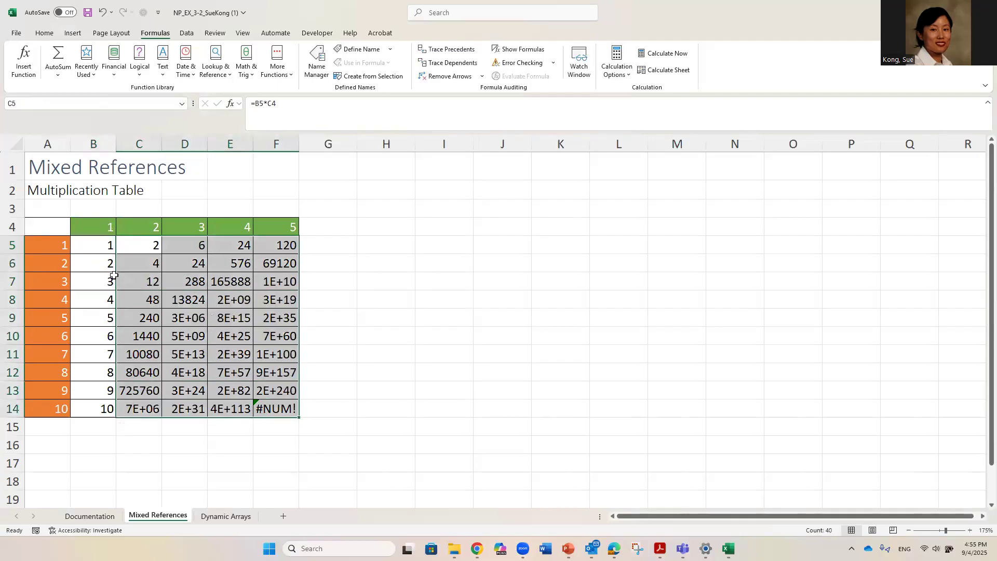
pyautogui.click(95, 246)
pyautogui.doubleClick(95, 247)
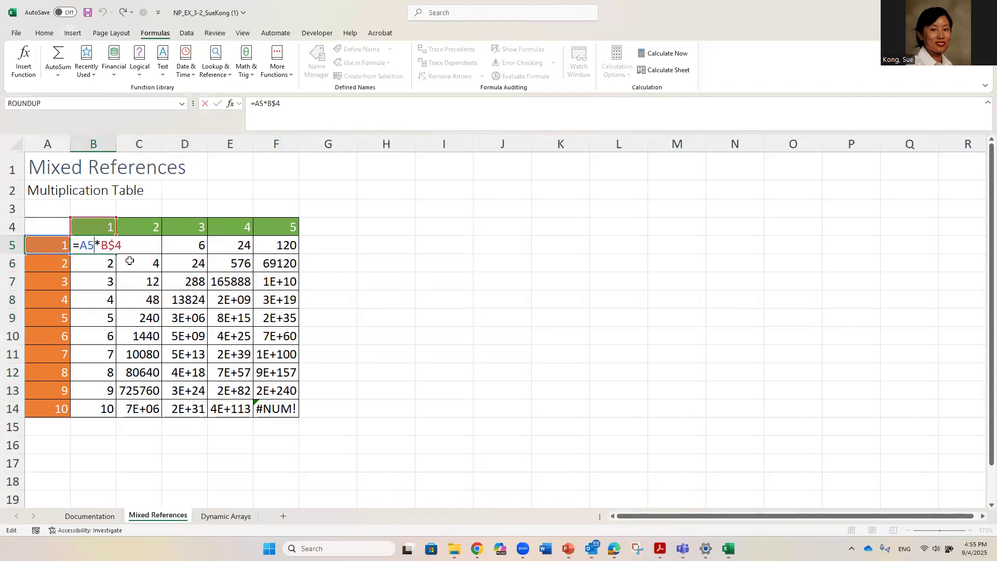
pyautogui.click(77, 247)
pyautogui.write('$')
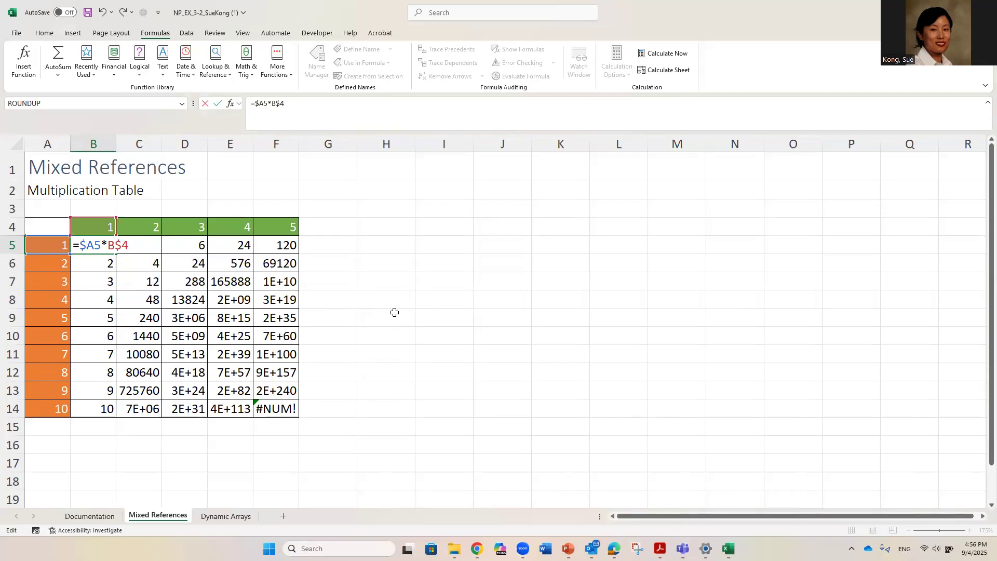
pyautogui.press('Return')
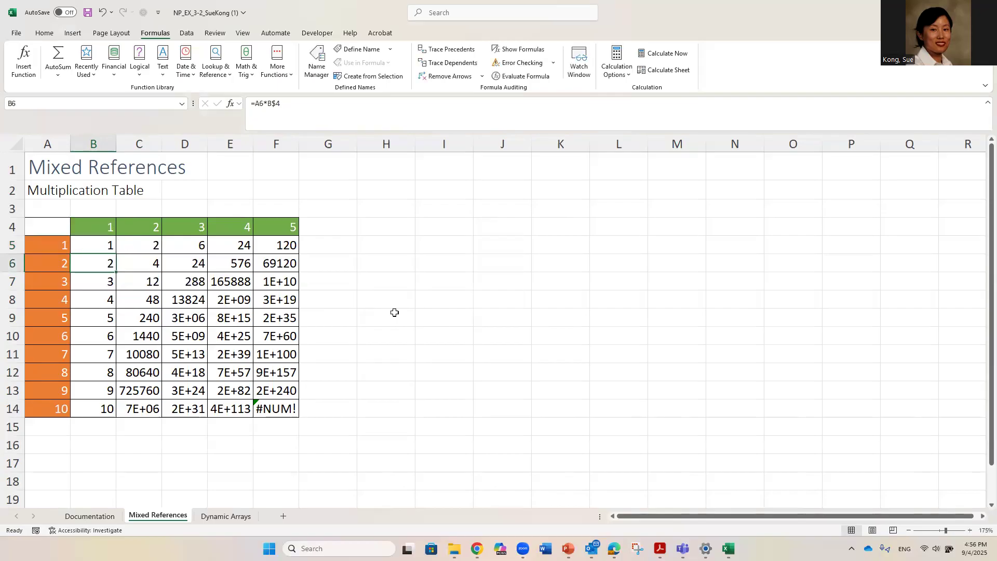
# - Fill the B5 formula across and down through B5:F14 and display the sheet's formulas
pyautogui.click(99, 246)
pyautogui.moveTo(116, 254); pyautogui.dragTo(302, 418)
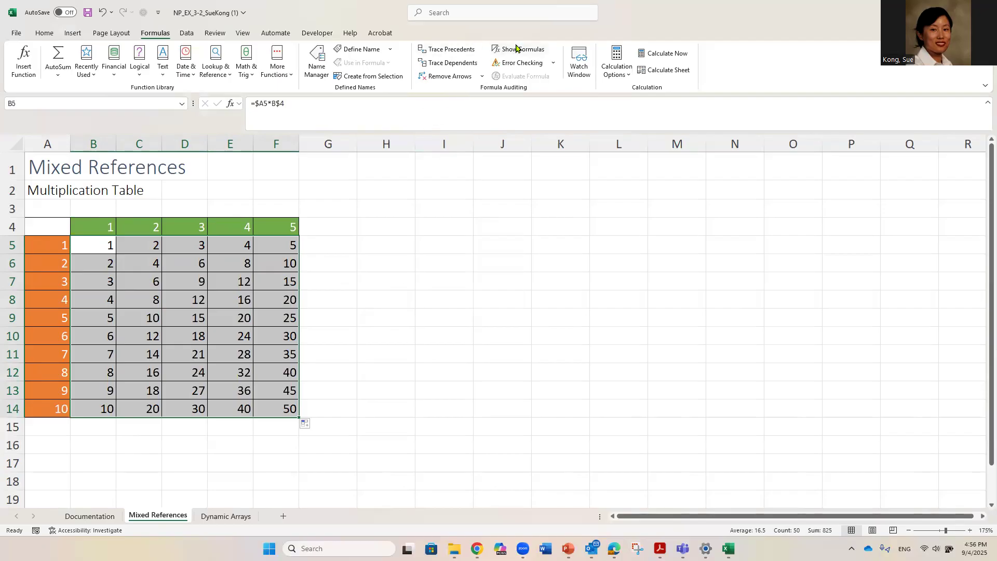
pyautogui.click(515, 49)
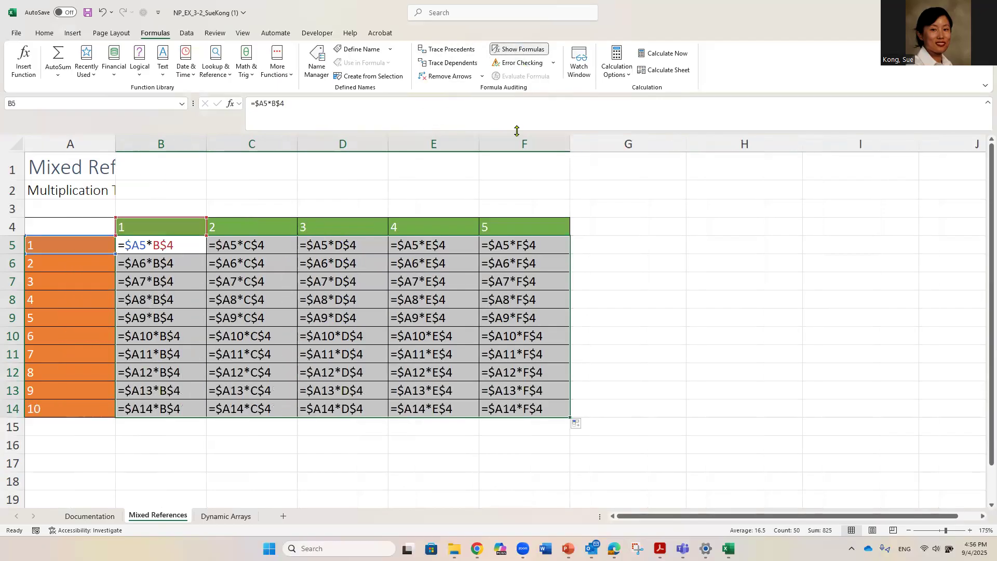
# - Examine which header cells the mixed references point to in formulas across the table, such as C7, B6, D5, E8 and F9
pyautogui.click(231, 283)
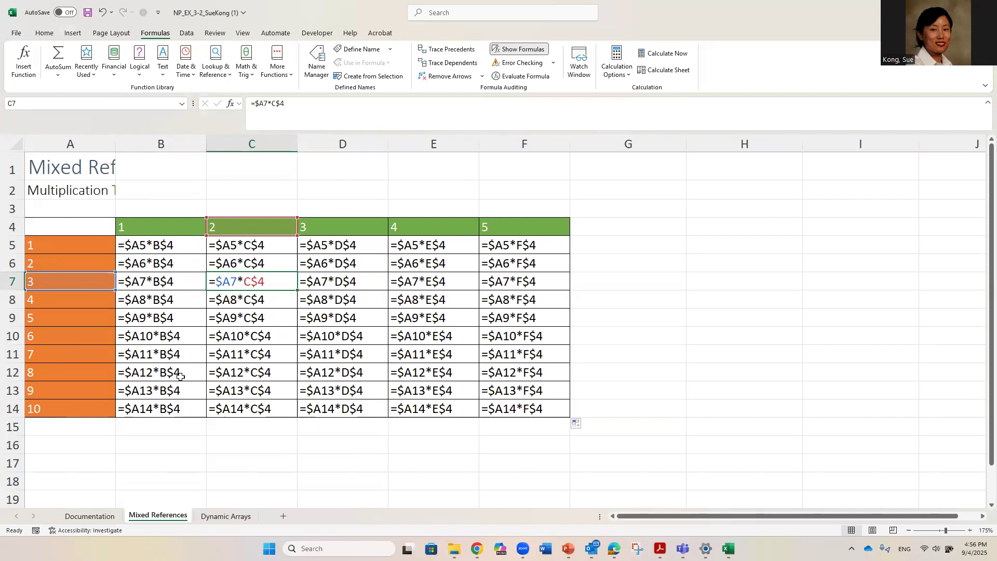
pyautogui.click(181, 400)
pyautogui.click(170, 259)
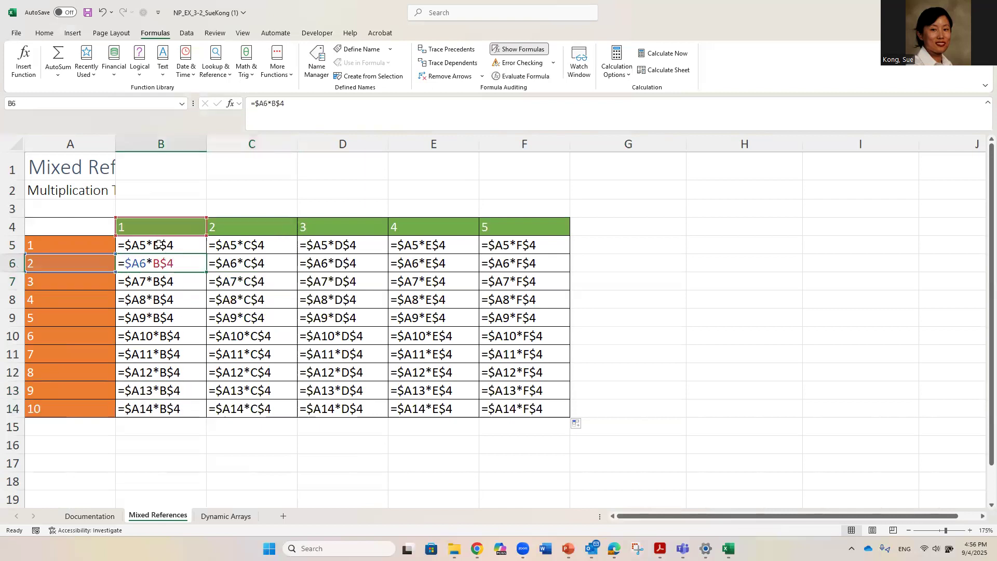
pyautogui.click(160, 244)
pyautogui.click(278, 248)
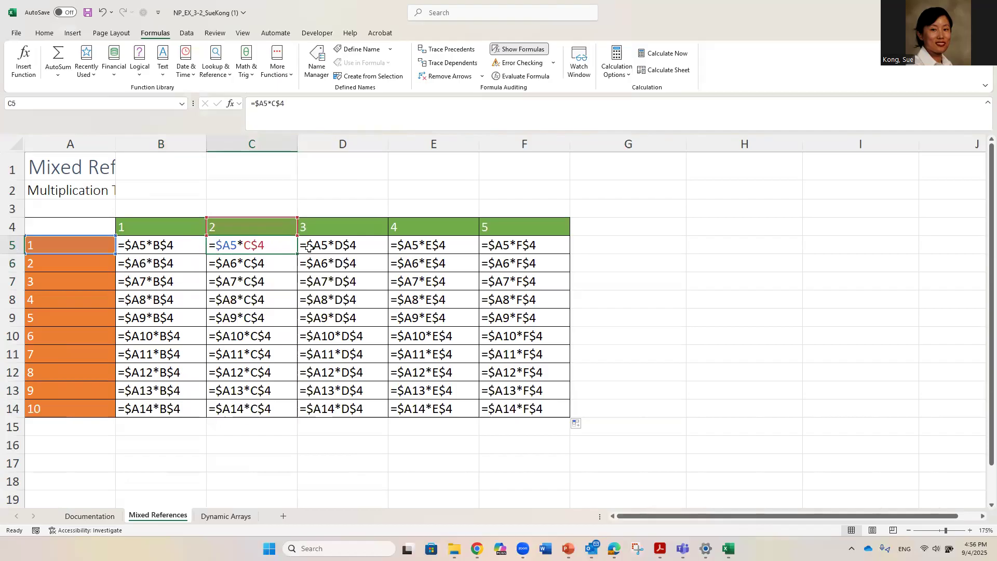
pyautogui.click(341, 248)
pyautogui.click(433, 295)
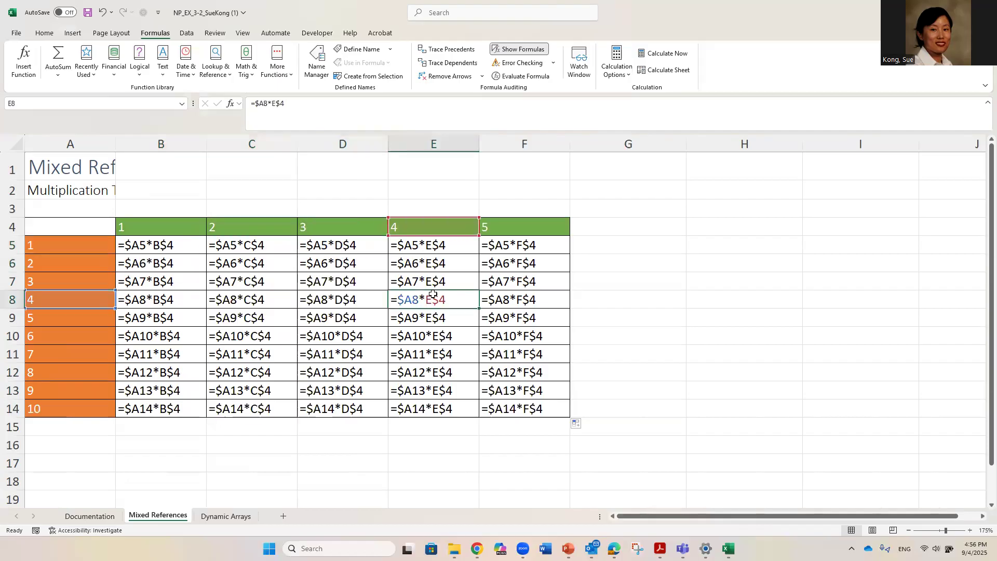
pyautogui.click(524, 294)
pyautogui.click(522, 323)
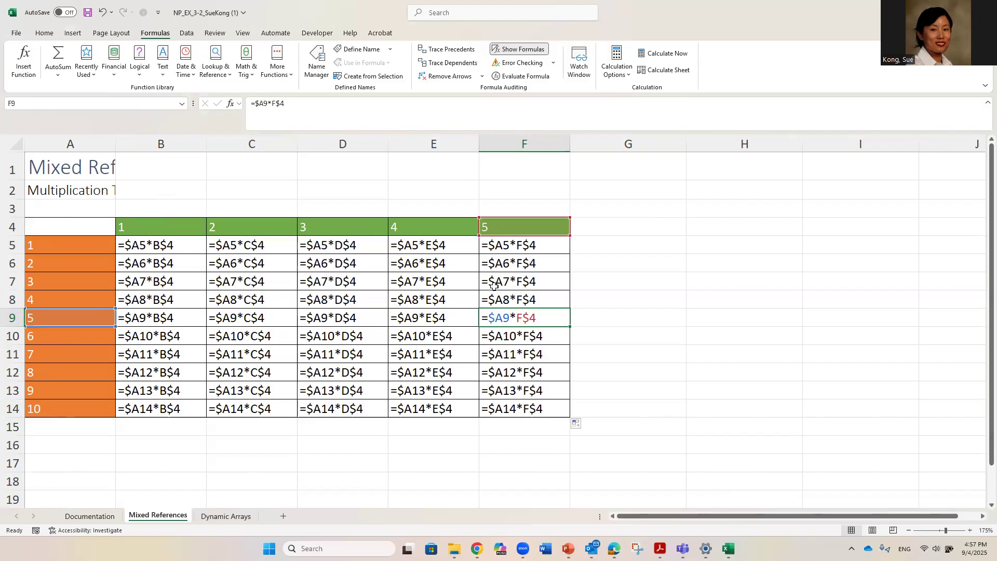
pyautogui.click(178, 264)
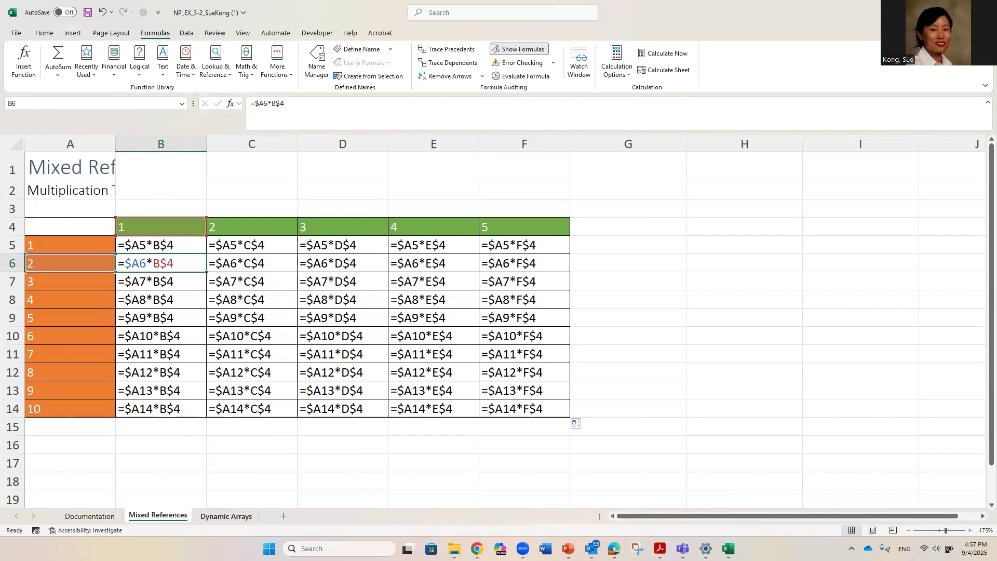
# - Open the Dynamic Arrays worksheet, and switch to PowerPoint to read the Calculating with Dynamic Arrays (1 of 2) slide
pyautogui.click(226, 516)
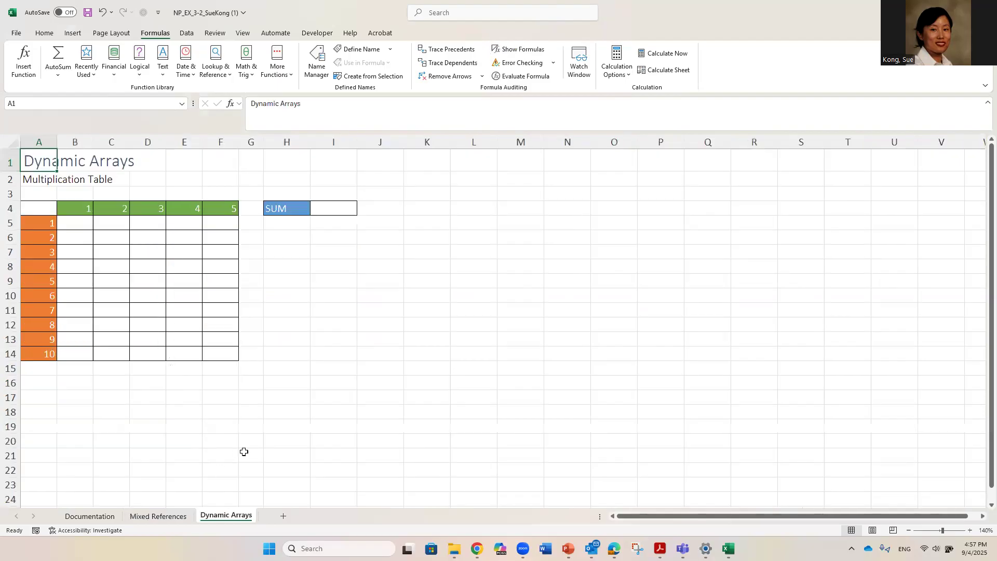
pyautogui.keyDown('ctrl'); pyautogui.scroll(3, 246, 449); pyautogui.keyUp('ctrl')
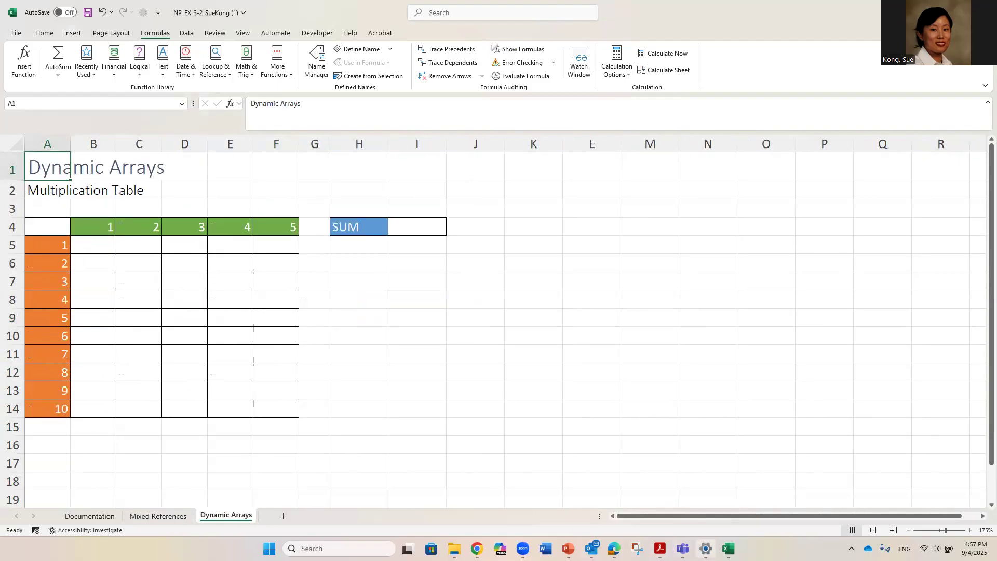
pyautogui.moveTo(729, 549)
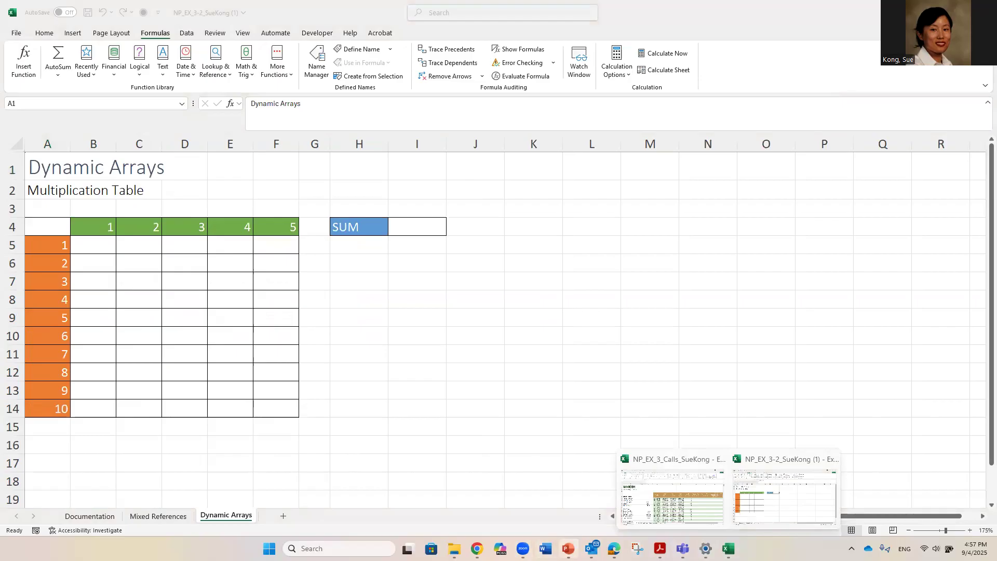
pyautogui.click(568, 548)
pyautogui.click(161, 445)
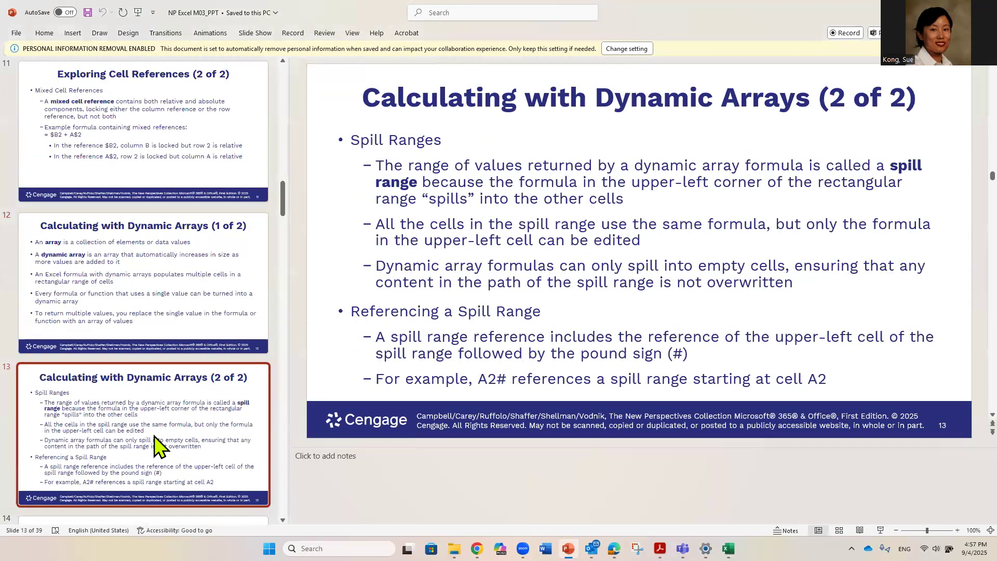
pyautogui.click(175, 291)
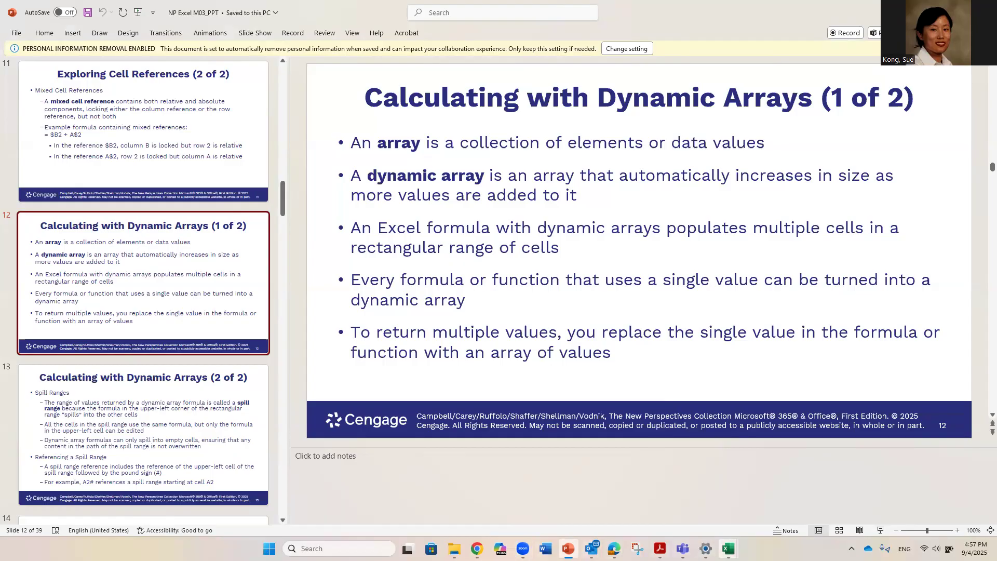
# - Switch back to the NP_EX_3-2 workbook in Excel and review the multiplier ranges A5:A14 and B4:F4
pyautogui.click(728, 549)
pyautogui.click(687, 513)
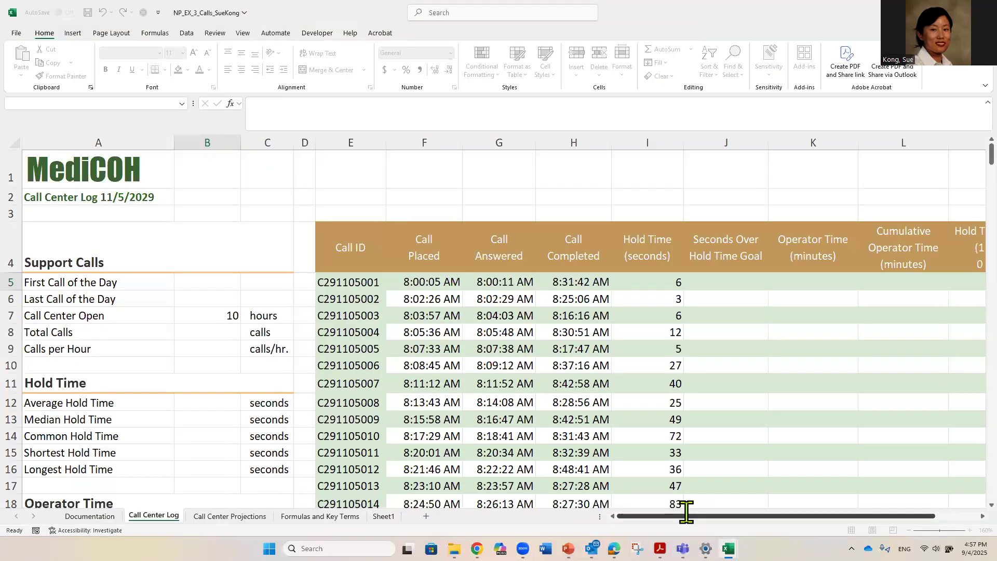
pyautogui.click(729, 549)
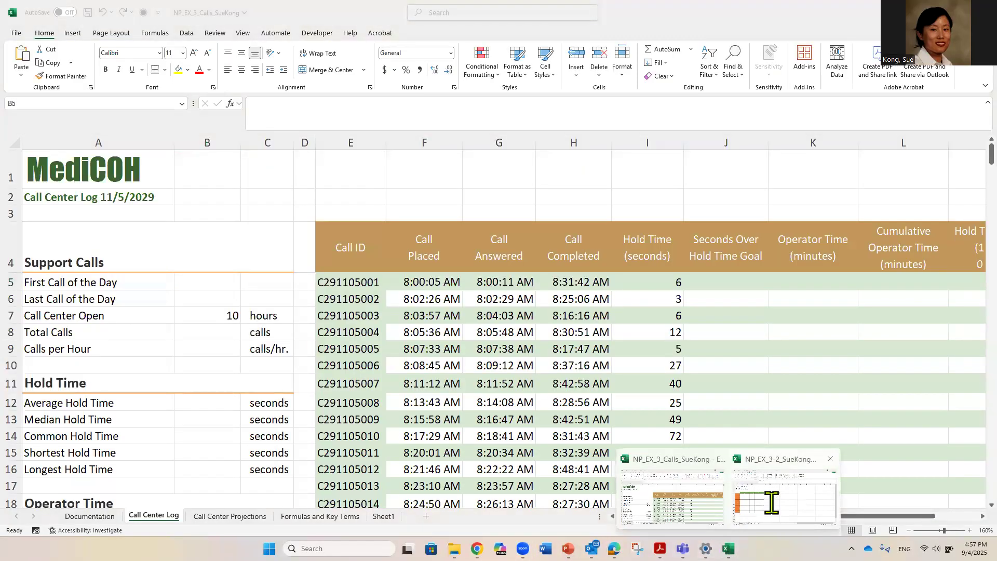
pyautogui.click(771, 498)
pyautogui.click(87, 253)
pyautogui.moveTo(90, 229); pyautogui.dragTo(279, 224)
pyautogui.moveTo(38, 245); pyautogui.dragTo(38, 408)
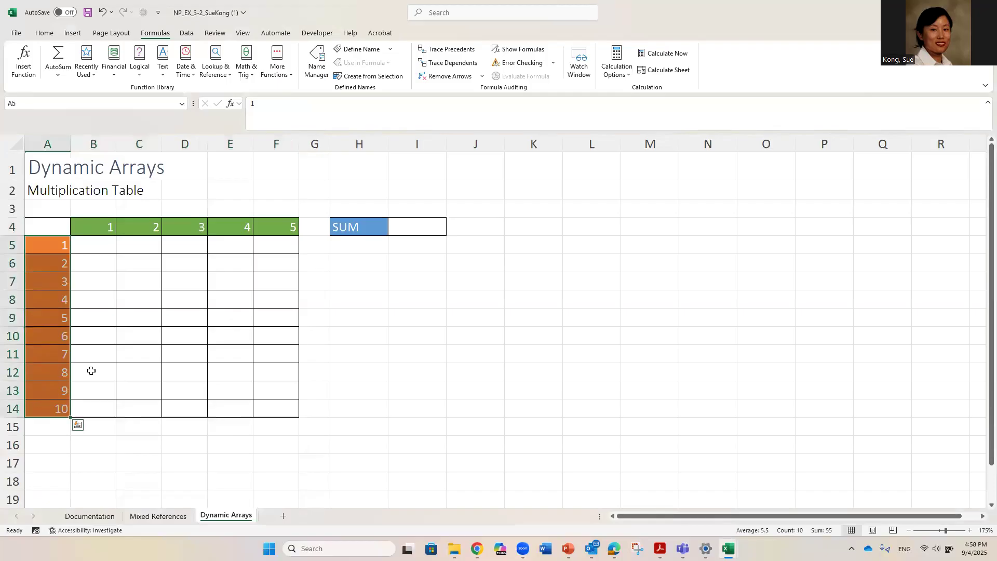
pyautogui.moveTo(99, 224); pyautogui.dragTo(287, 227)
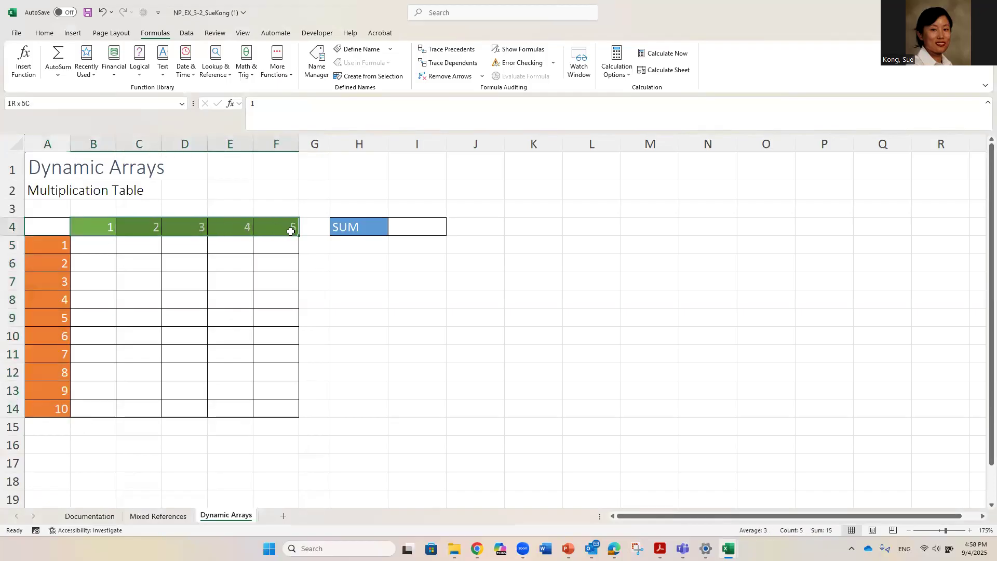
# - Enter the dynamic array formula =A5:A14*B4:F4 in B5 of the Dynamic Arrays worksheet
pyautogui.click(94, 247)
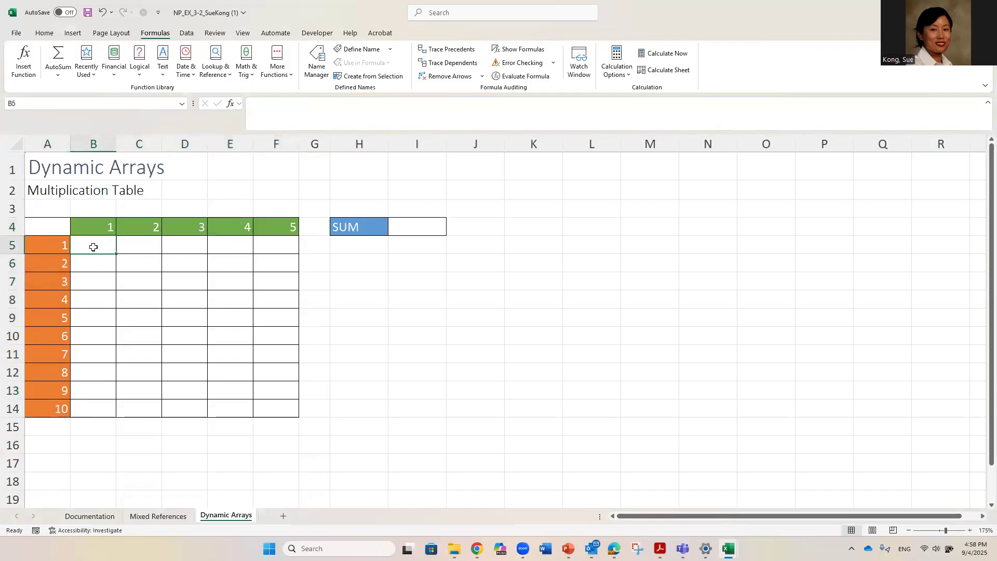
pyautogui.write('=')
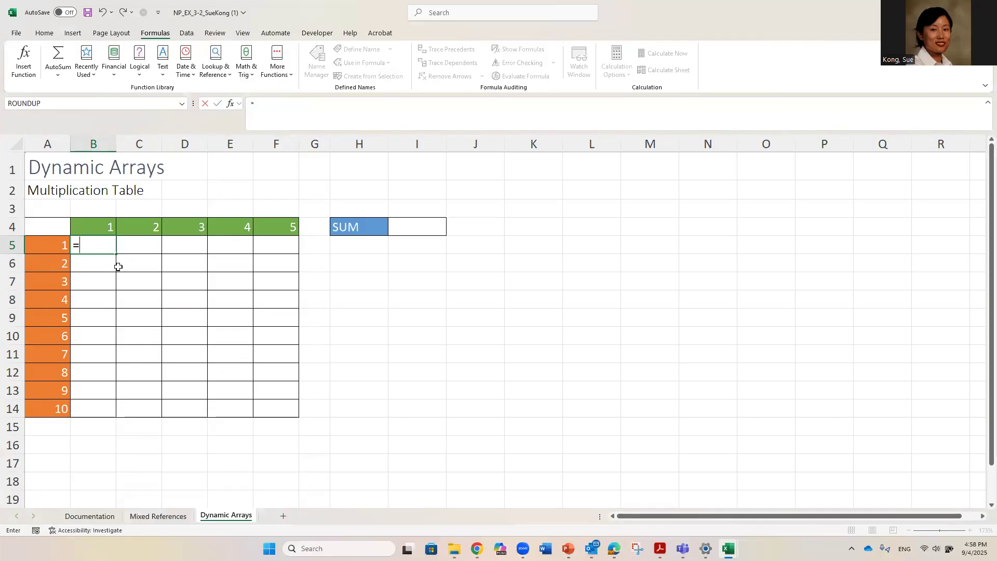
pyautogui.moveTo(48, 247); pyautogui.dragTo(48, 406)
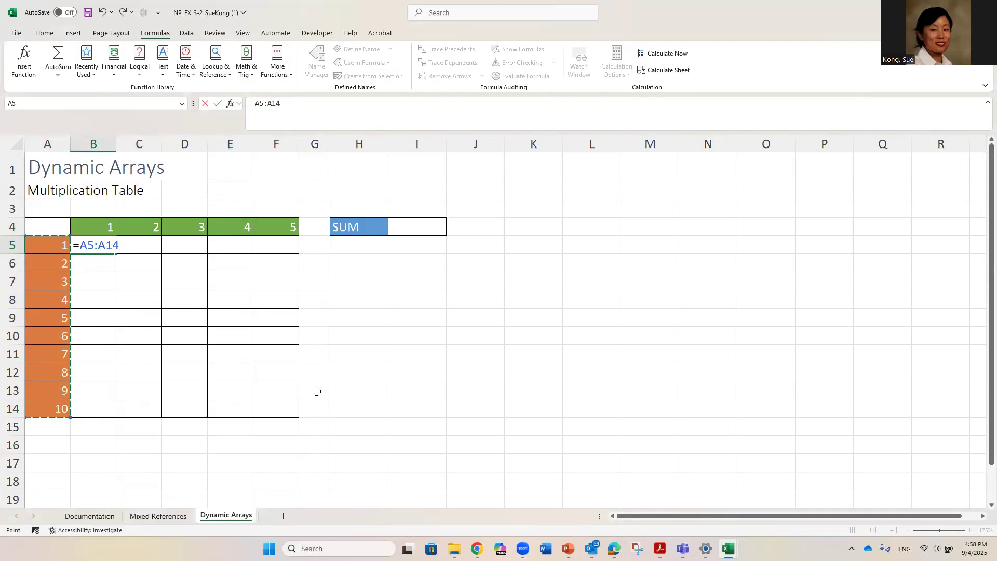
pyautogui.write('*')
pyautogui.moveTo(105, 227); pyautogui.dragTo(269, 227)
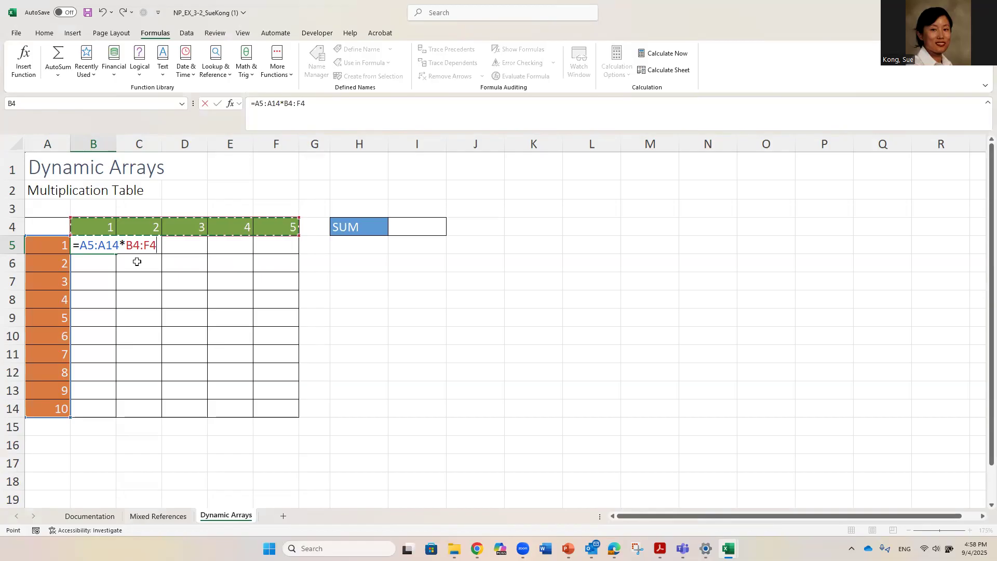
pyautogui.press('Return')
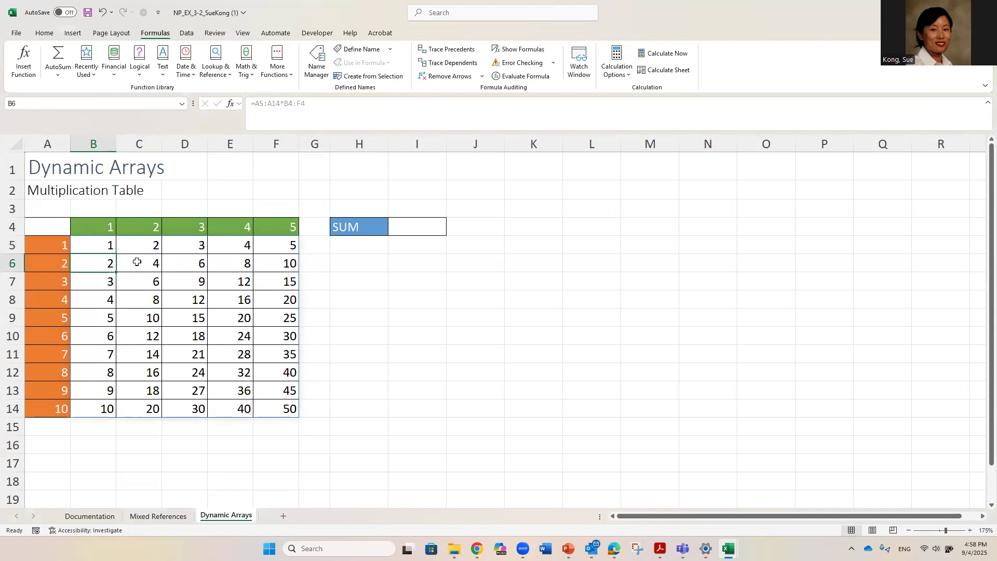
# - Show results instead of formulas on the Mixed References worksheet and return to the Dynamic Arrays worksheet
pyautogui.click(158, 516)
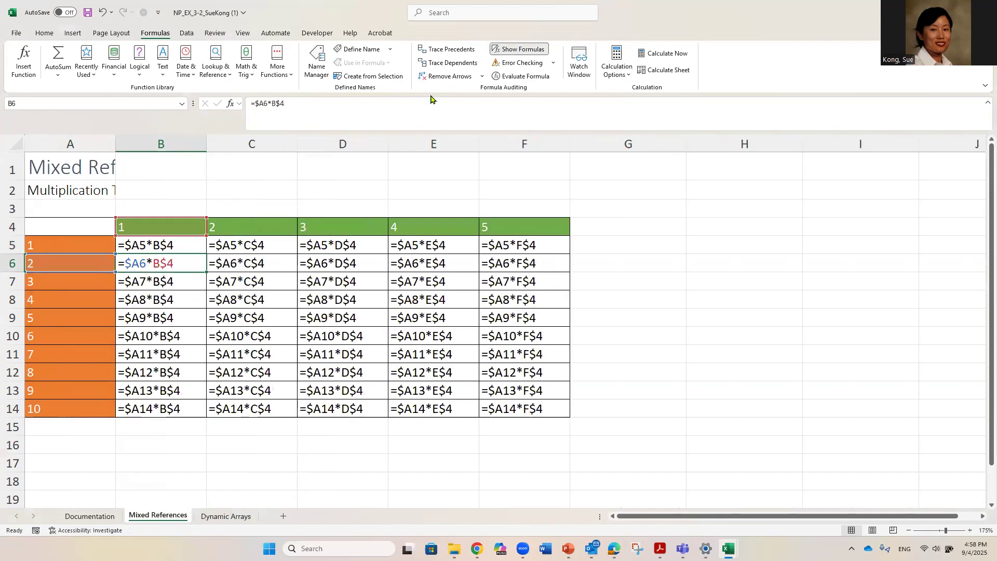
pyautogui.click(516, 52)
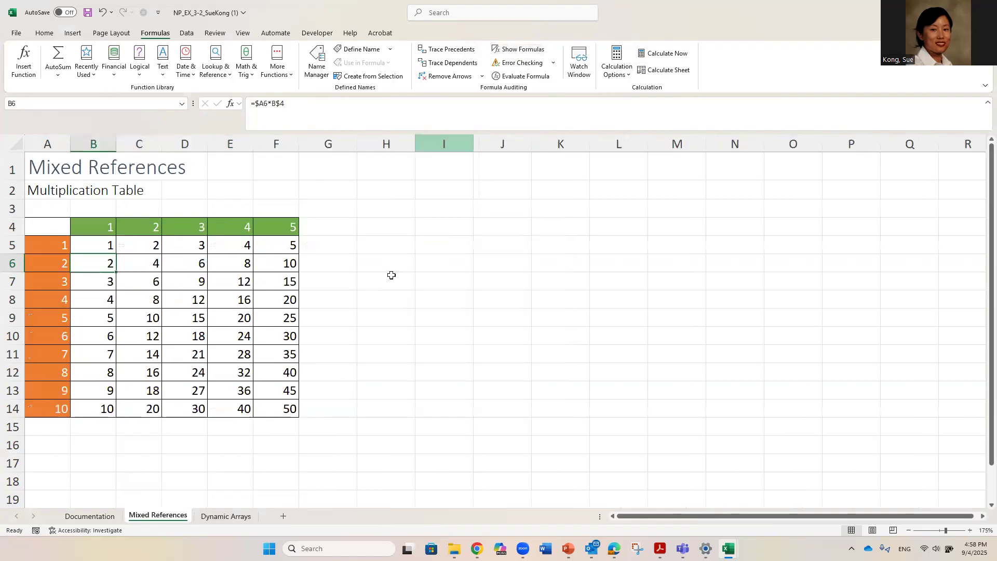
pyautogui.click(227, 516)
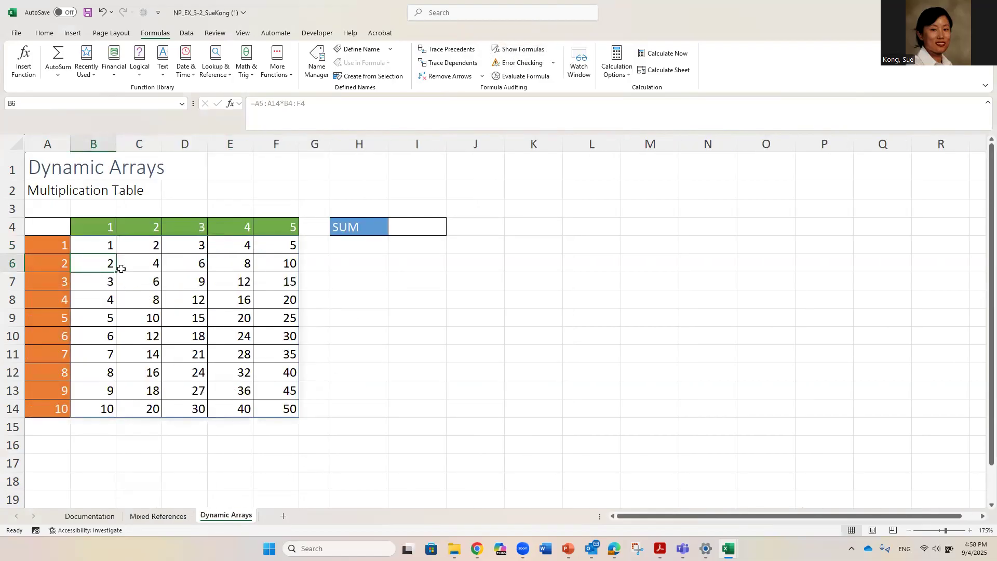
# - Examine the ranges used by the dynamic array formula in B5, leaving it as it is
pyautogui.doubleClick(101, 246)
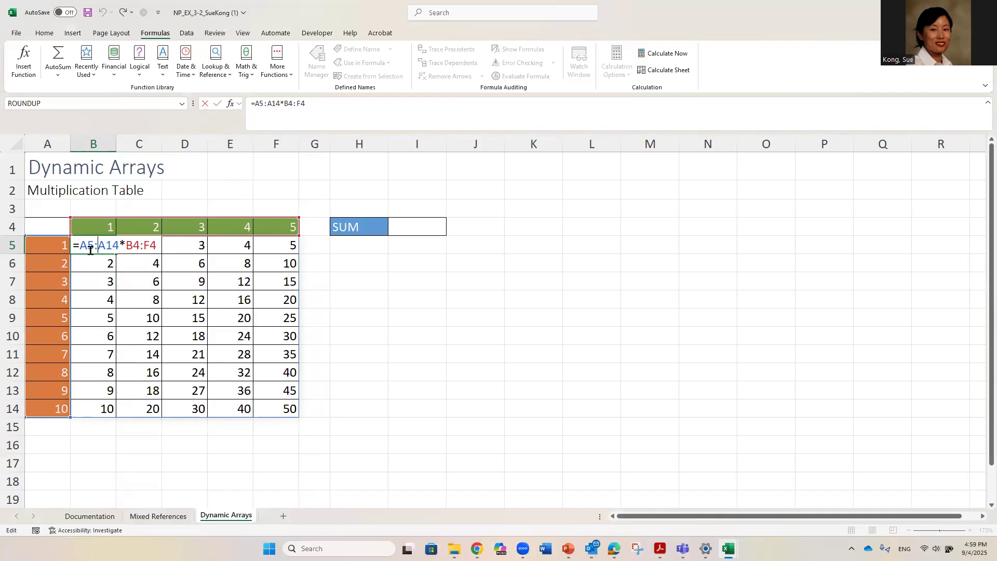
pyautogui.moveTo(78, 248); pyautogui.dragTo(156, 247)
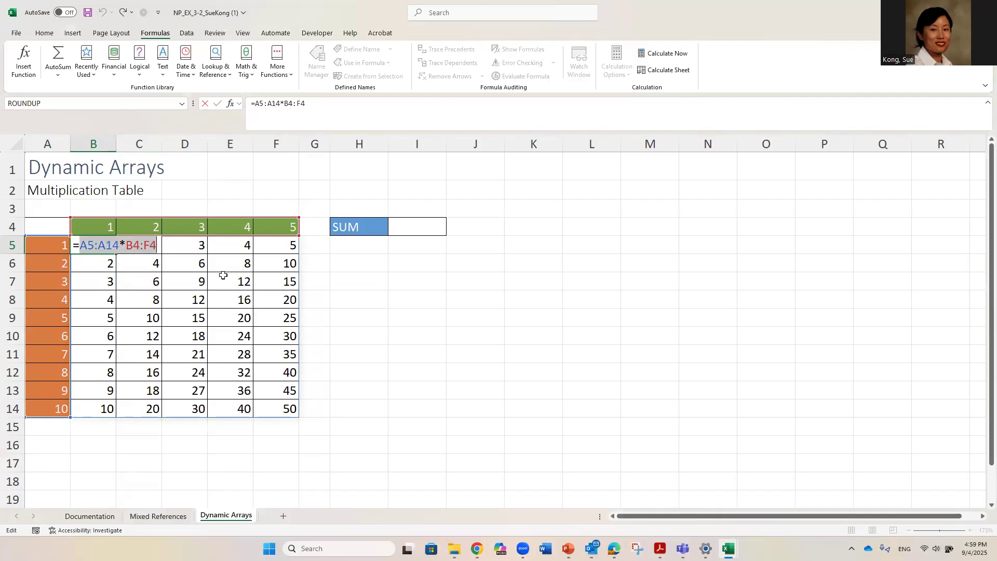
pyautogui.press('Return')
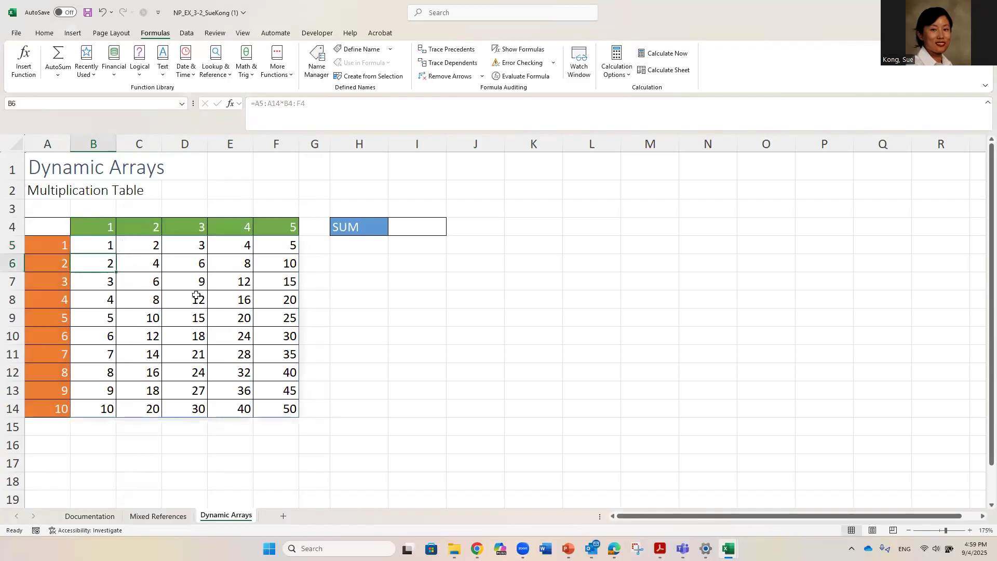
# - Try to clear cell D10 inside the multiplication table's spill range
pyautogui.click(190, 333)
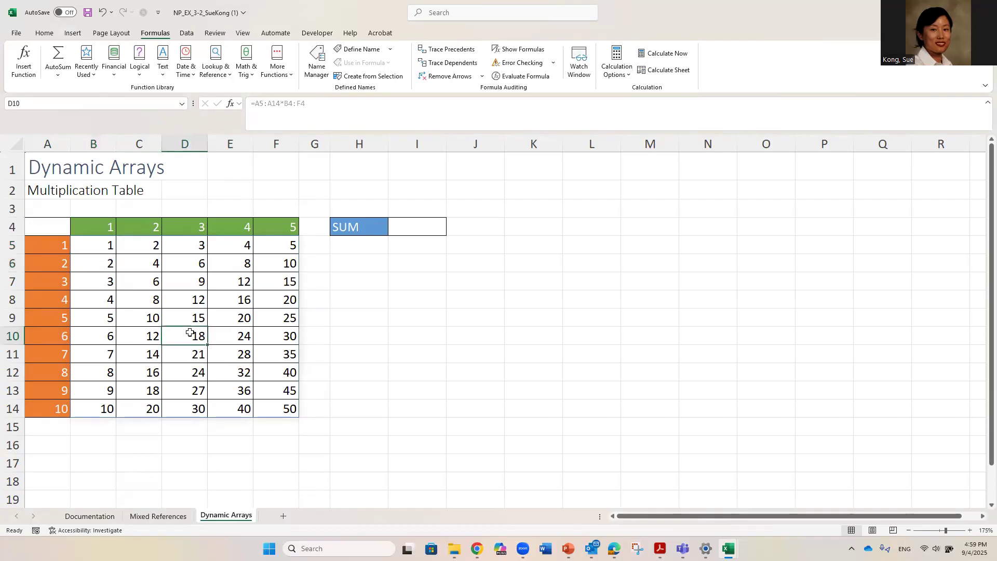
pyautogui.press('BackSpace')
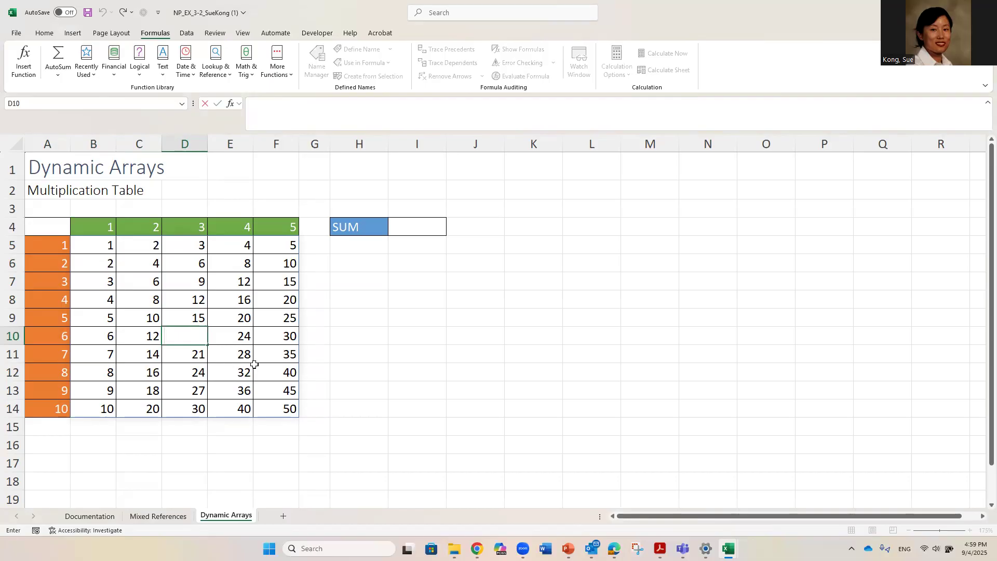
pyautogui.click(202, 330)
pyautogui.press('Escape')
# - Undo the dynamic array formula in B5 and enter 50 in cell E12 of the emptied table
pyautogui.click(104, 14)
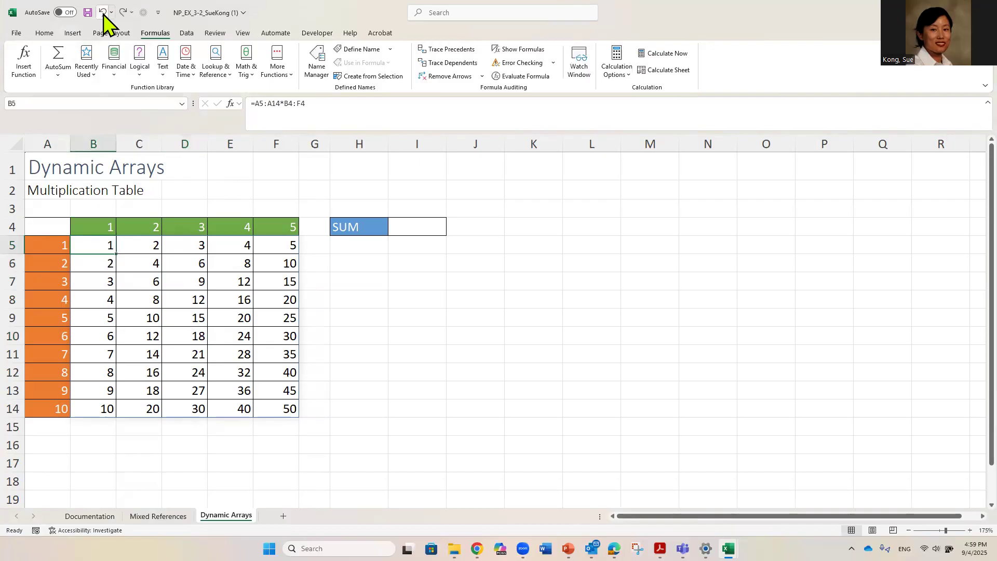
pyautogui.click(103, 14)
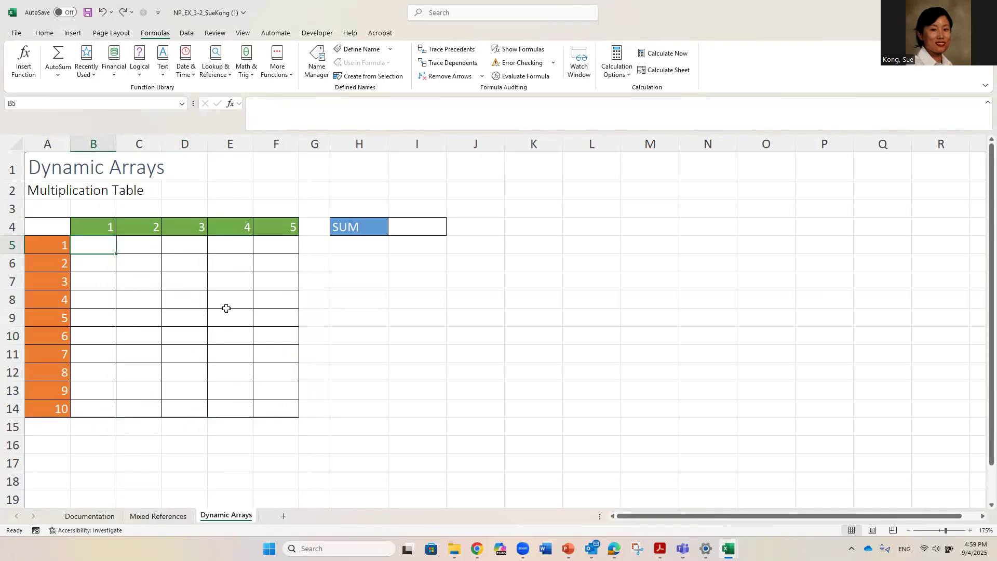
pyautogui.click(271, 372)
pyautogui.click(236, 371)
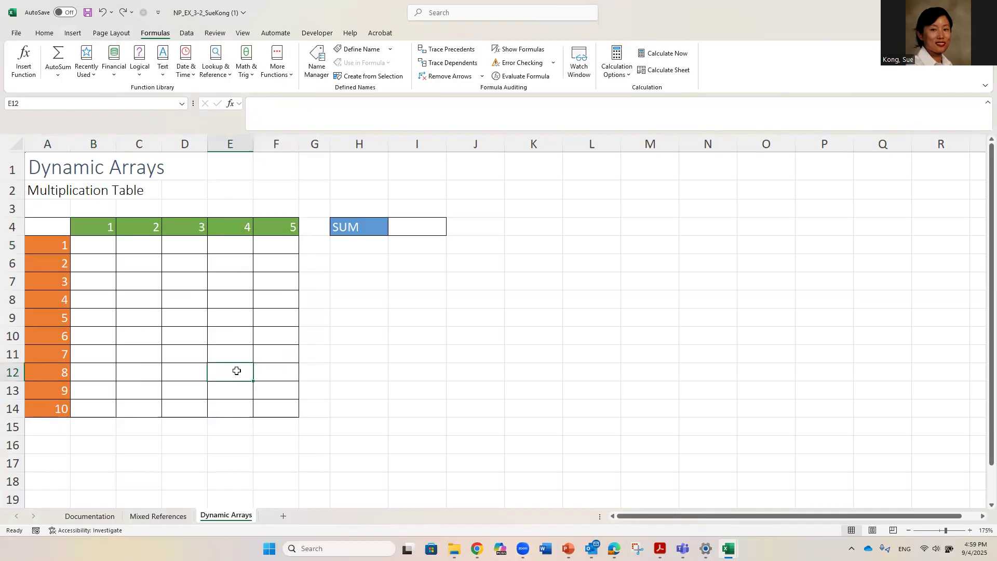
pyautogui.write('50')
pyautogui.click(278, 408)
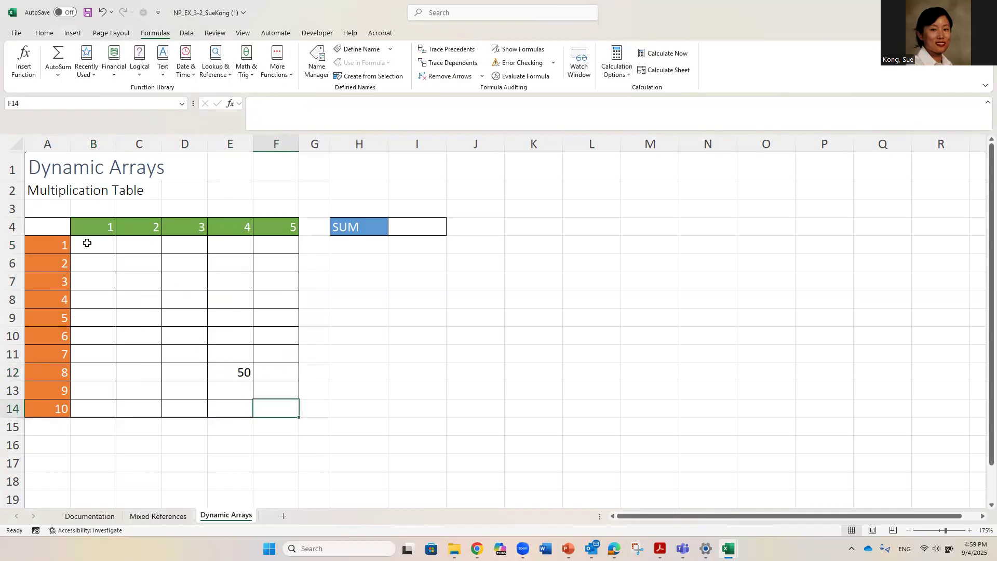
# - Enter the dynamic array formula =A5:A14*B4:F4 in B5 again, with E12 still occupied
pyautogui.click(87, 243)
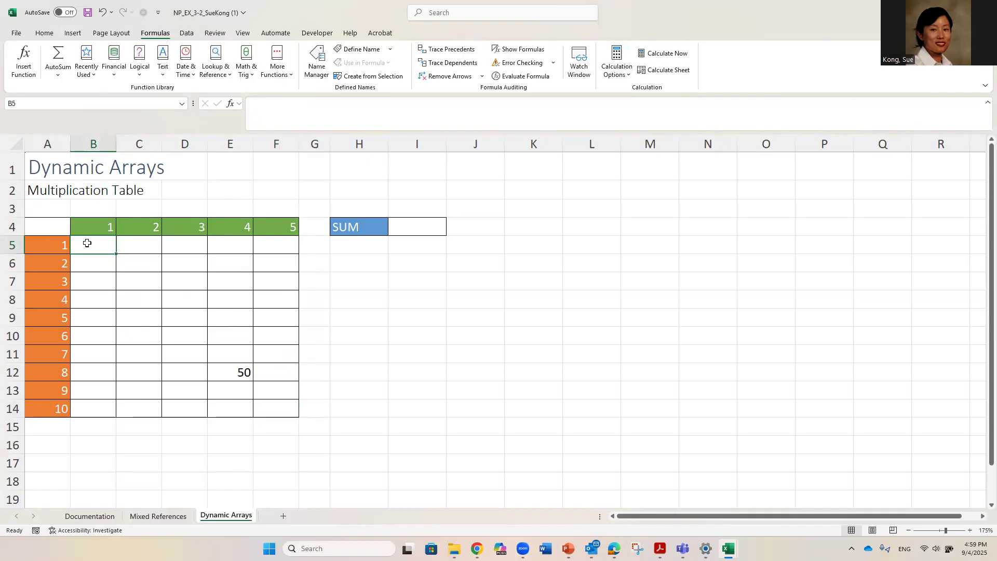
pyautogui.write('=')
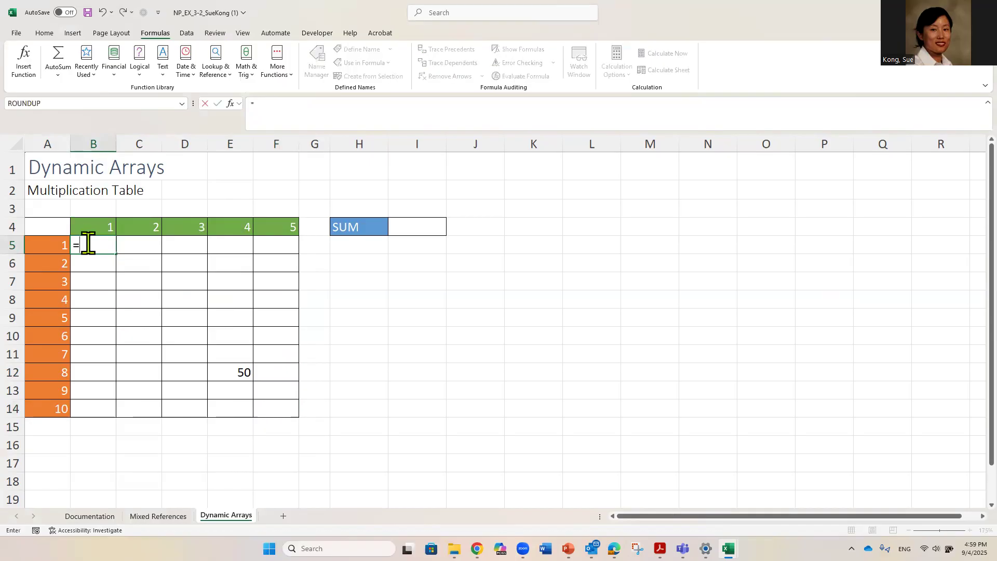
pyautogui.moveTo(48, 246); pyautogui.dragTo(48, 405)
pyautogui.write('*')
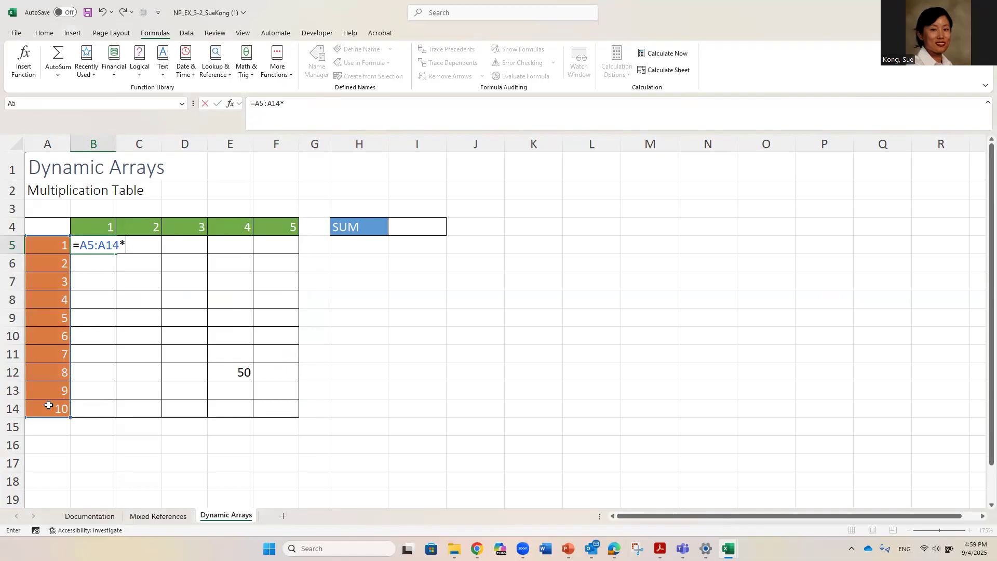
pyautogui.click(89, 227)
pyautogui.moveTo(182, 229); pyautogui.dragTo(283, 227)
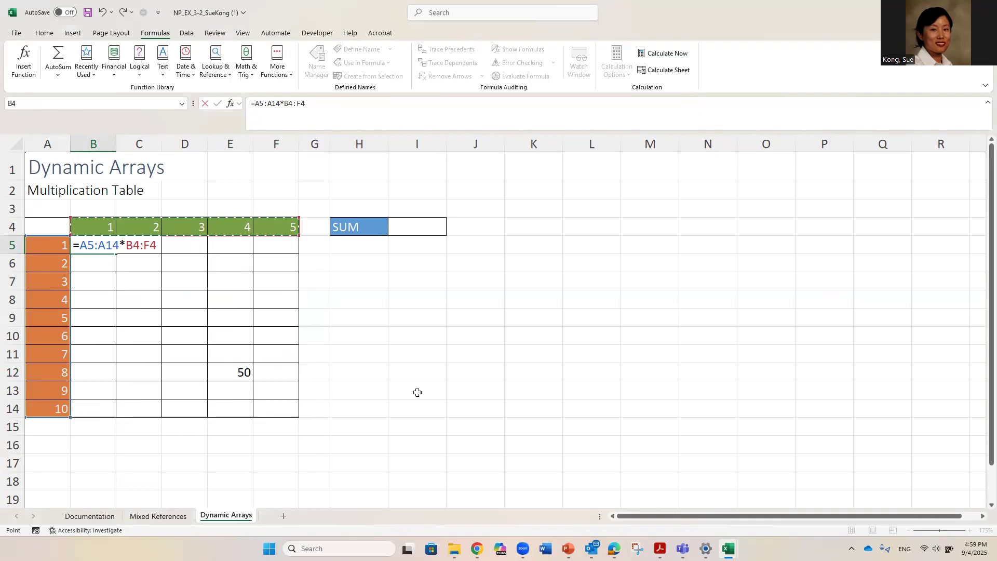
pyautogui.press('Return')
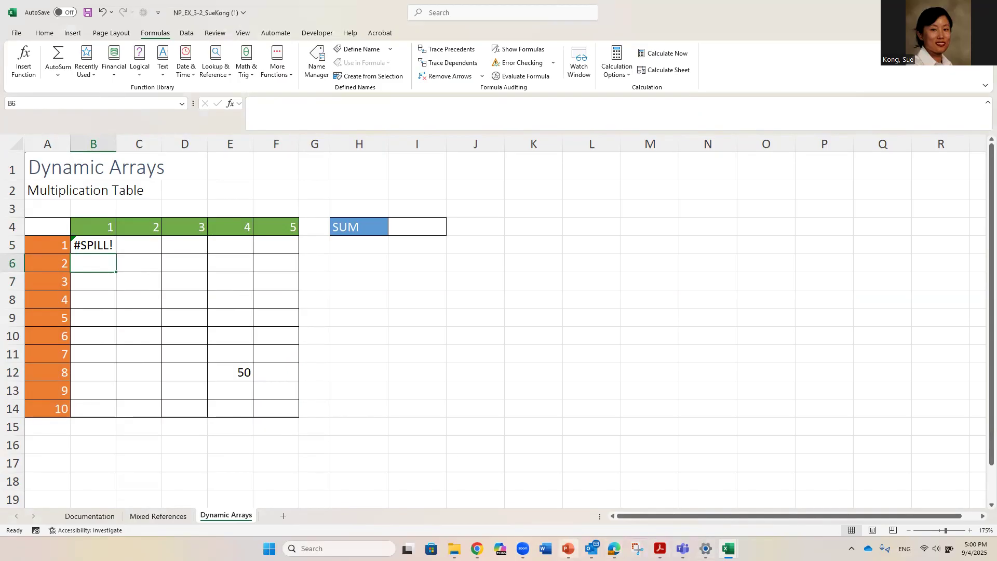
# - Review the Spill Ranges slide in PowerPoint and clear the blocking value from E12 back in the Excel workbook
pyautogui.click(568, 548)
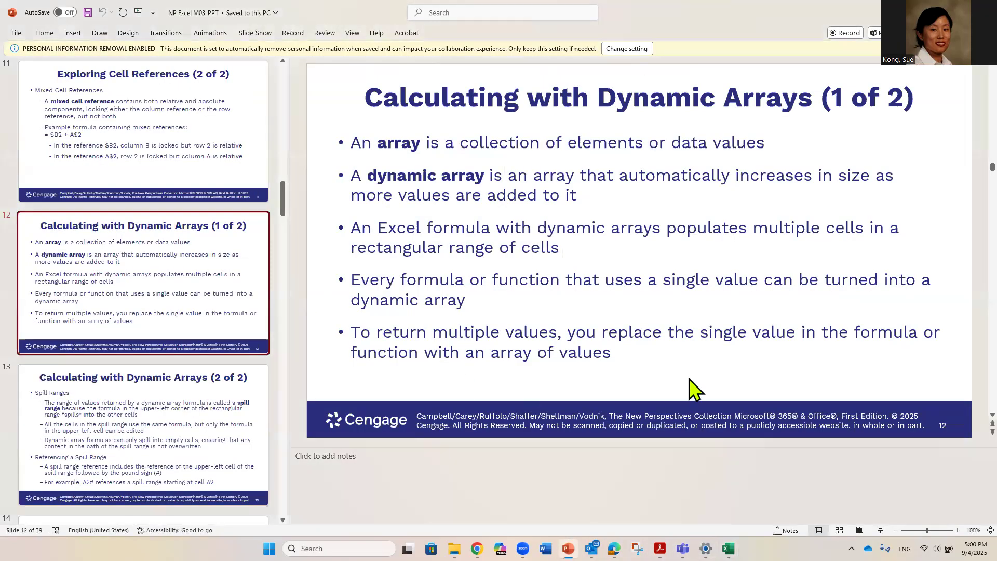
pyautogui.click(225, 440)
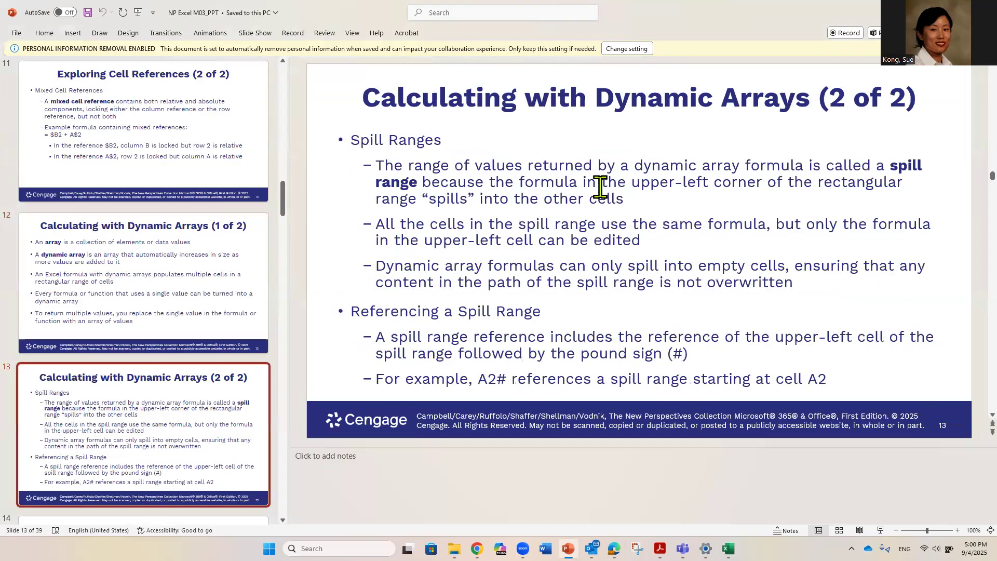
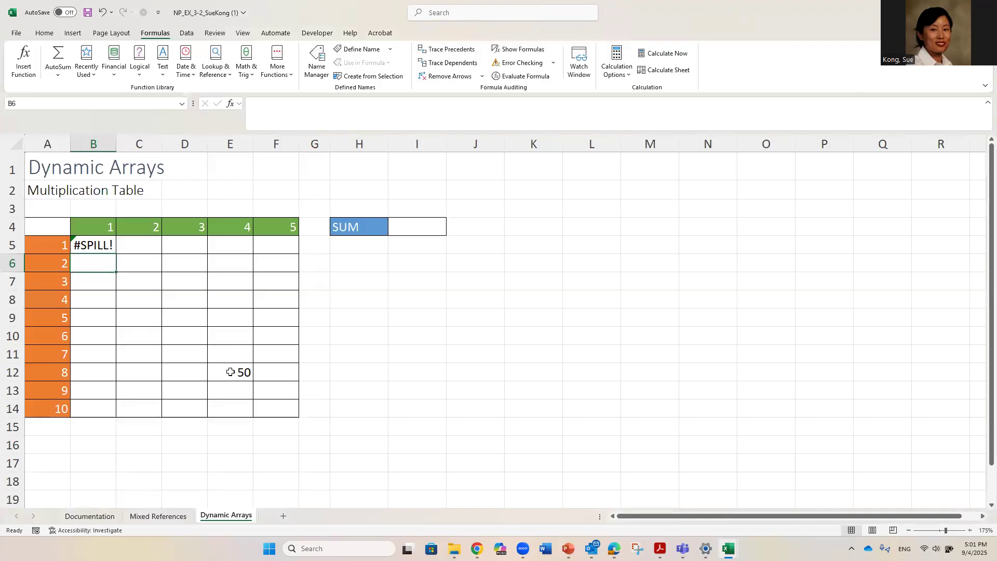
pyautogui.press('Delete')
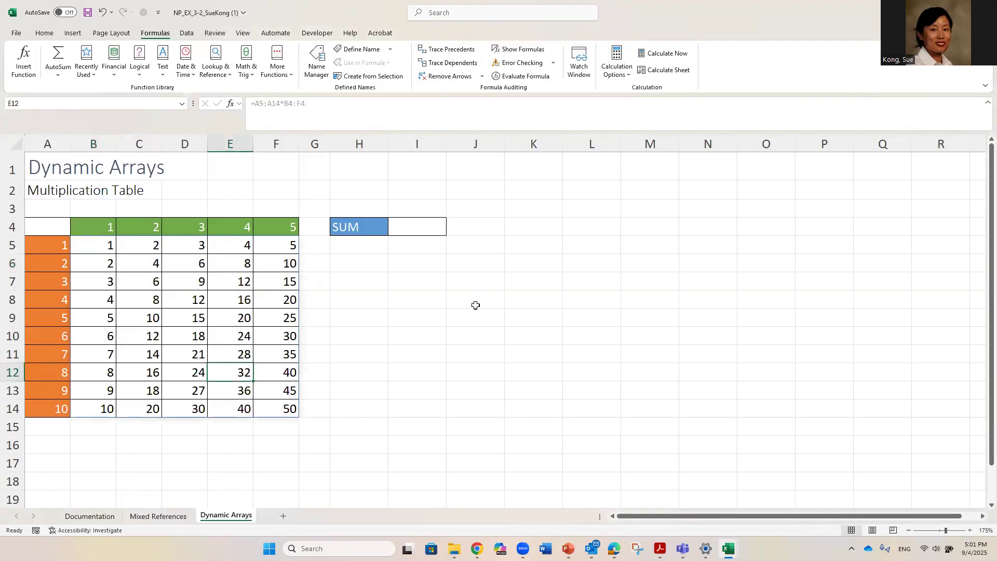
# - Examine the spill range B5:F14 and its source formula in B5, leaving the formula as it is
pyautogui.click(430, 229)
pyautogui.moveTo(109, 248); pyautogui.dragTo(275, 408)
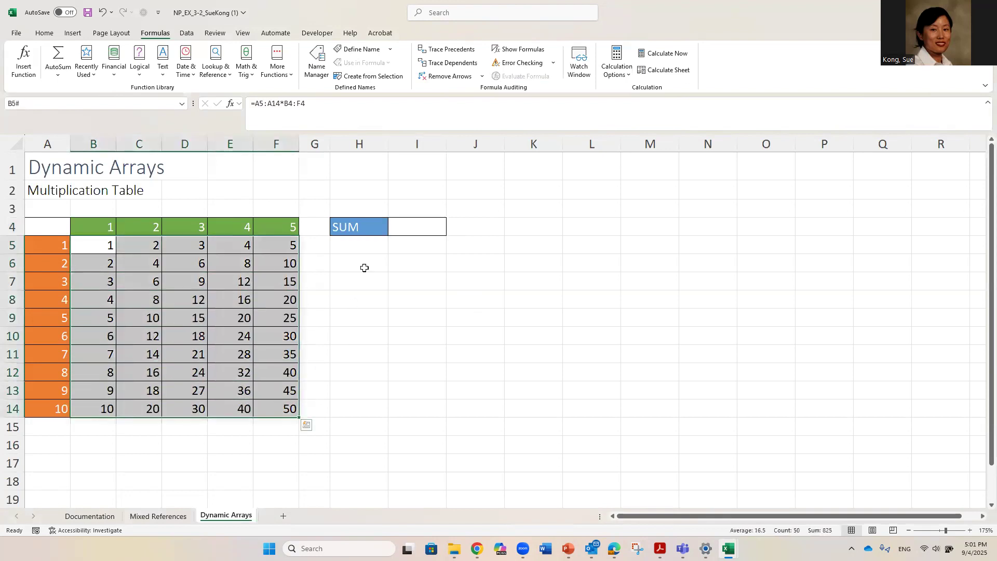
pyautogui.click(416, 228)
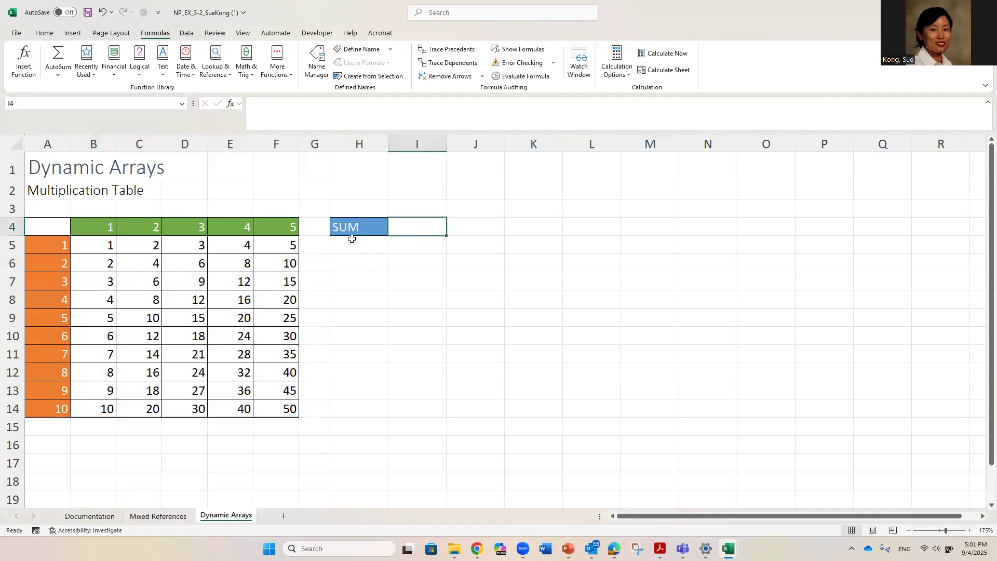
pyautogui.doubleClick(100, 244)
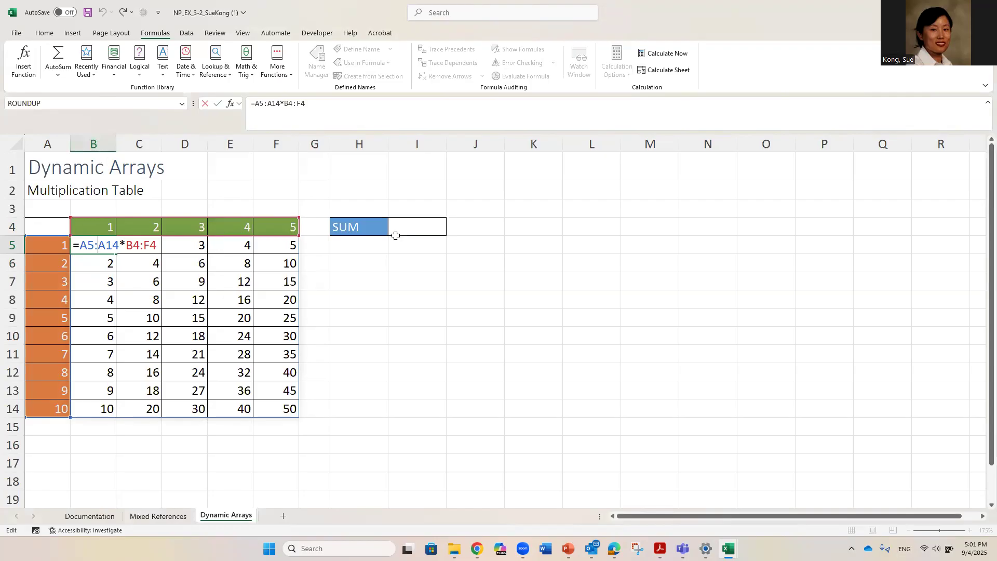
pyautogui.press('Return')
# - Enter the formula =SUM(B5#) in I4 to total the whole spill range
pyautogui.click(425, 224)
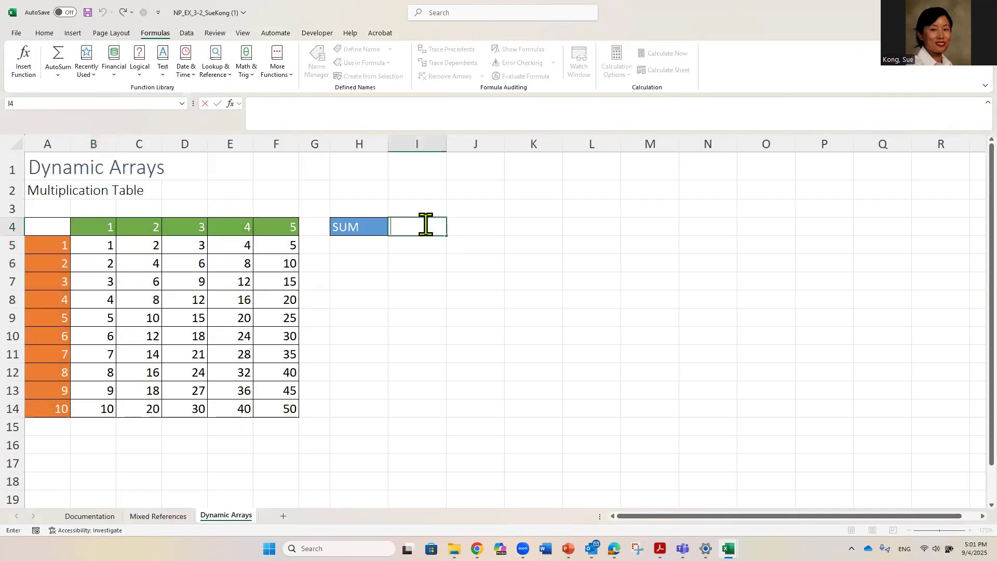
pyautogui.write('=su')
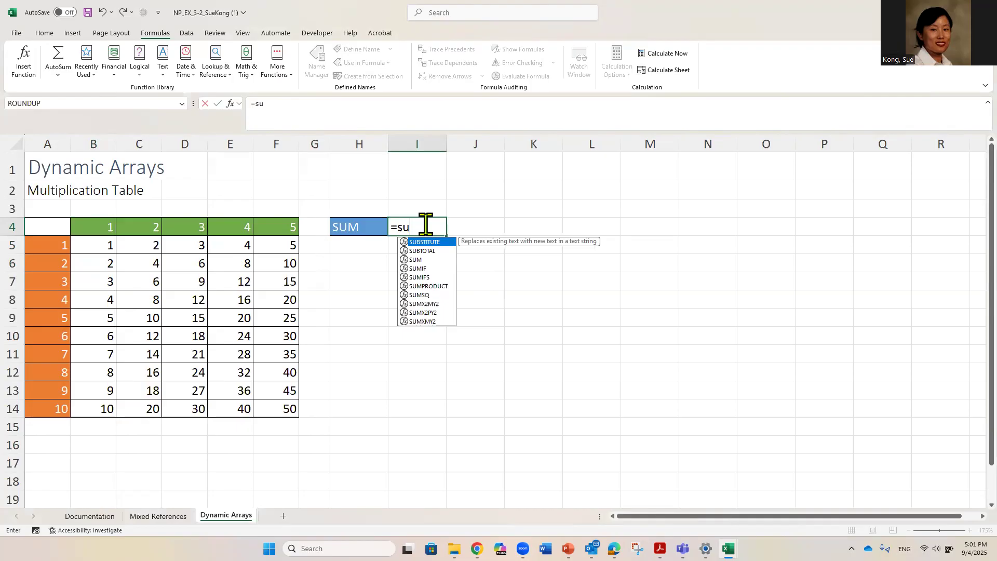
pyautogui.write('m(')
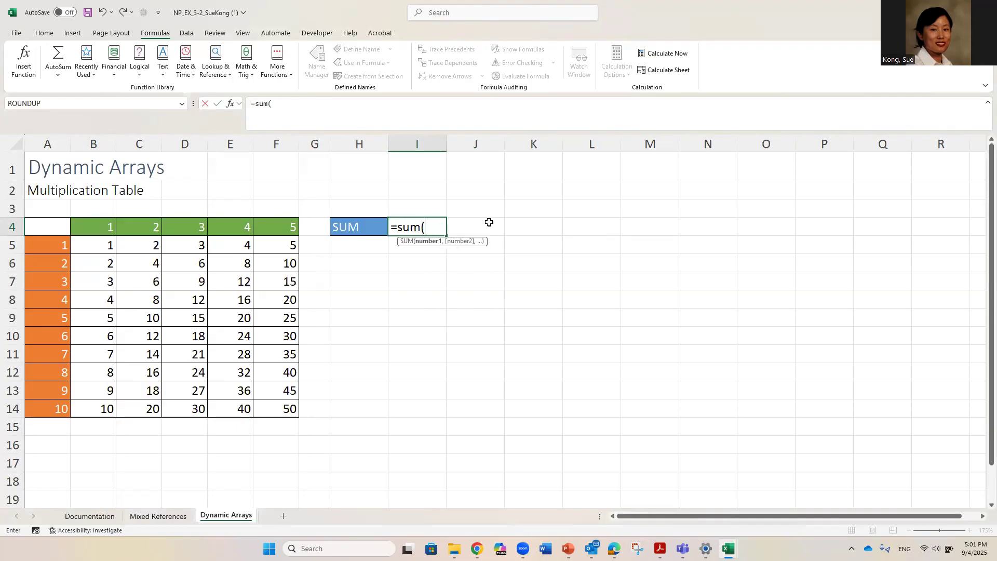
pyautogui.write('B5')
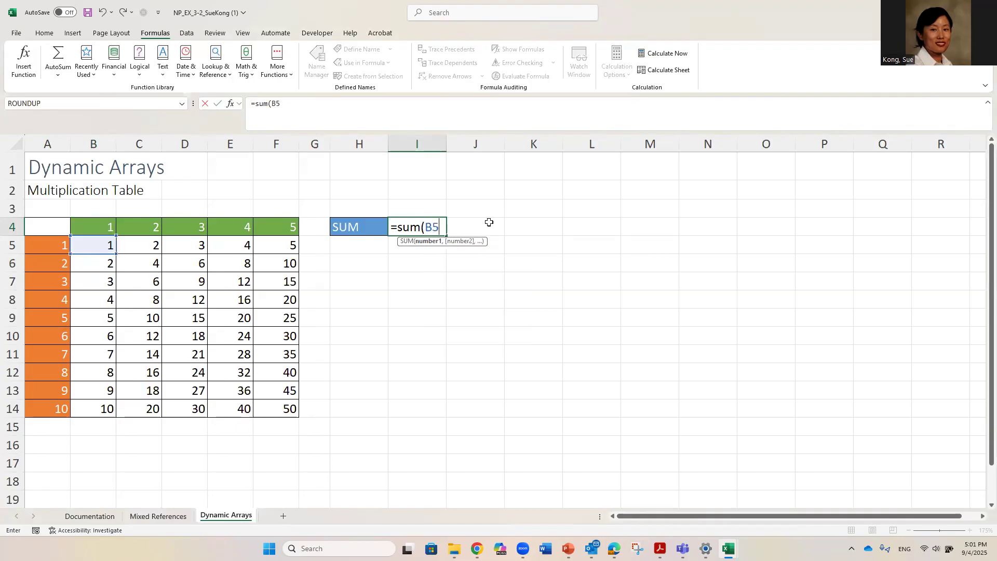
pyautogui.write('#')
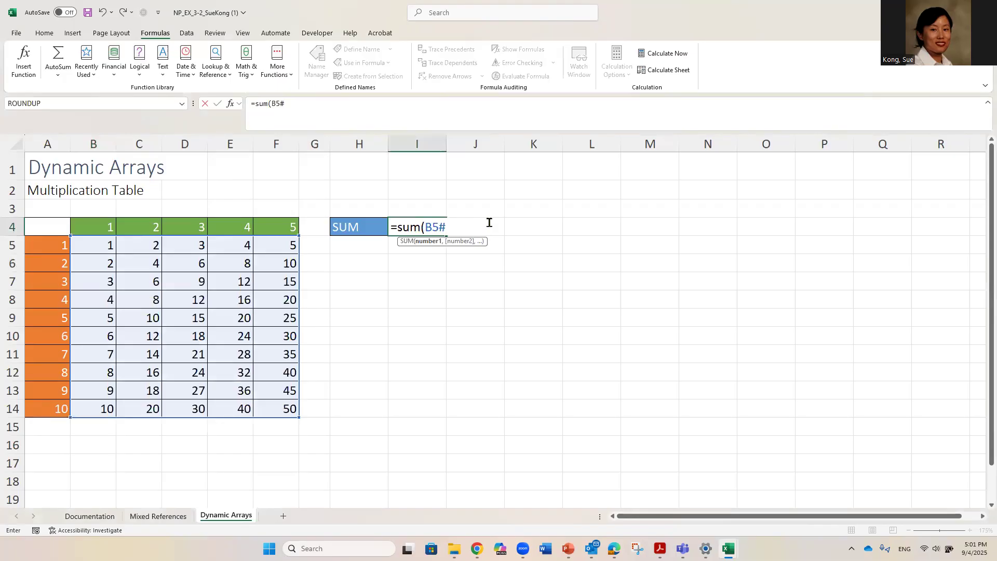
pyautogui.write(')')
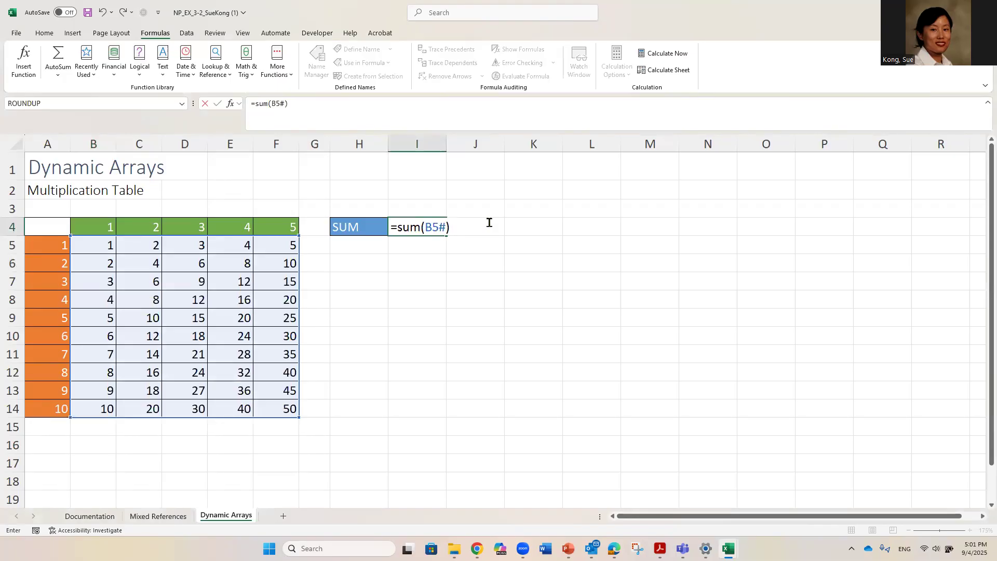
pyautogui.press('Return')
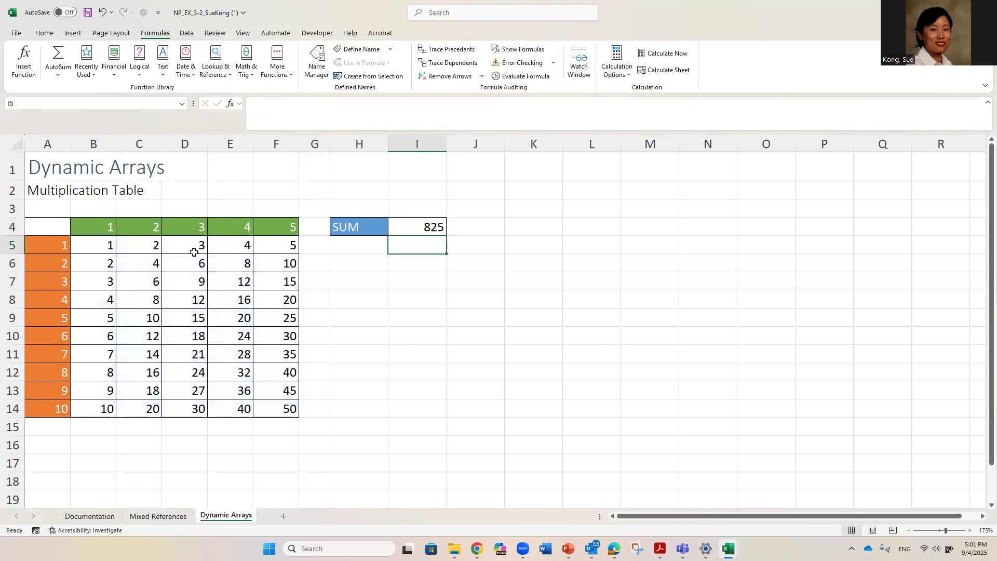
# - Check the I4 total against the selection statistics for B5:F14 and inspect the spill reference in the I4 formula
pyautogui.moveTo(99, 248); pyautogui.dragTo(268, 406)
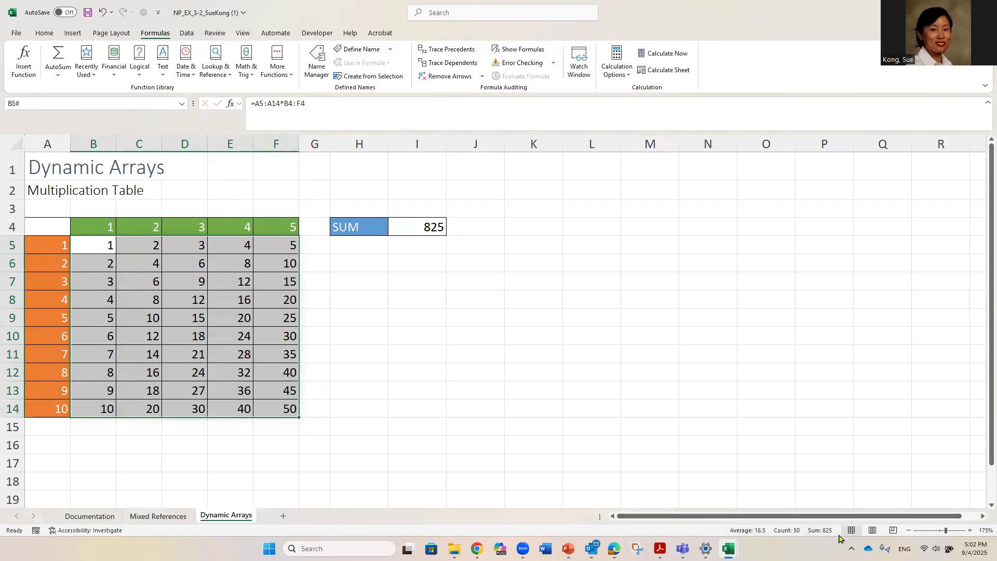
pyautogui.click(101, 300)
pyautogui.moveTo(106, 248); pyautogui.dragTo(274, 406)
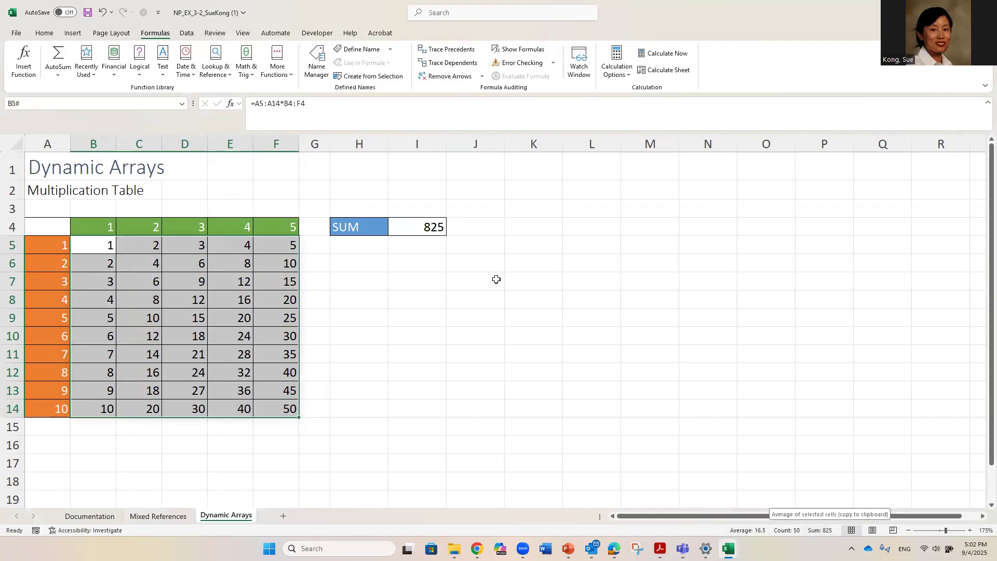
pyautogui.doubleClick(426, 229)
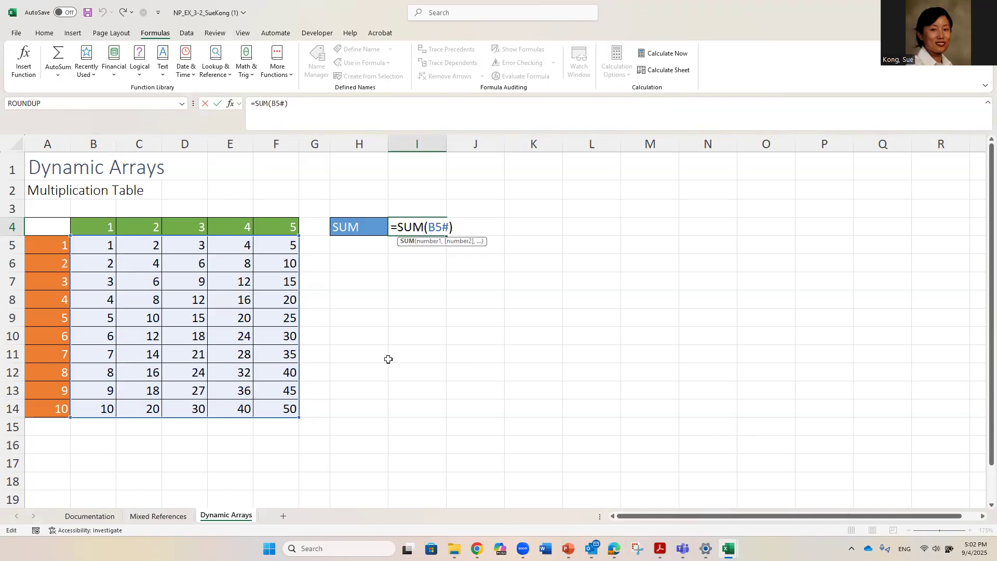
pyautogui.click(357, 354)
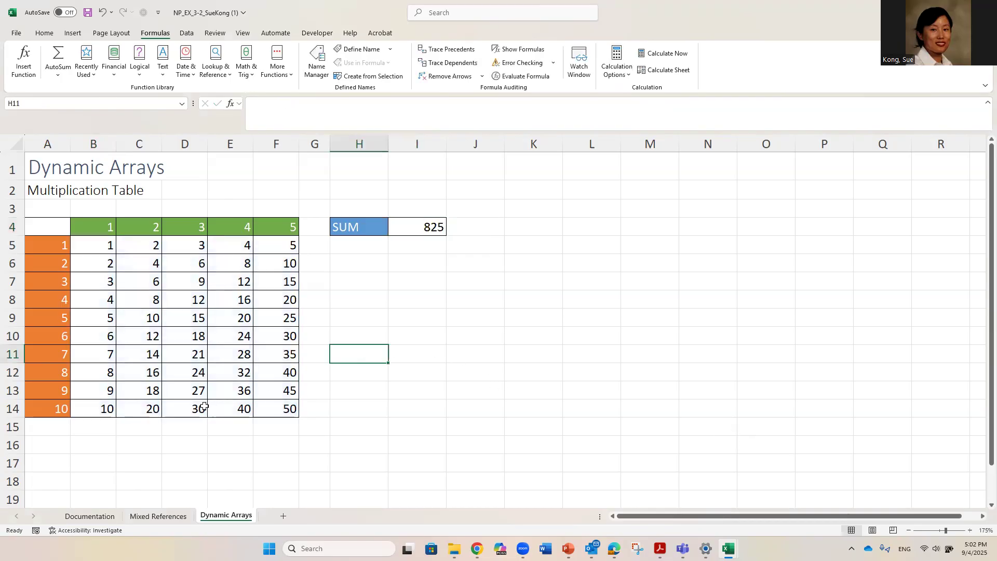
# - Open the Save As options for the workbook in the Downloads folder and make its file name ready for editing
pyautogui.click(18, 33)
pyautogui.click(35, 170)
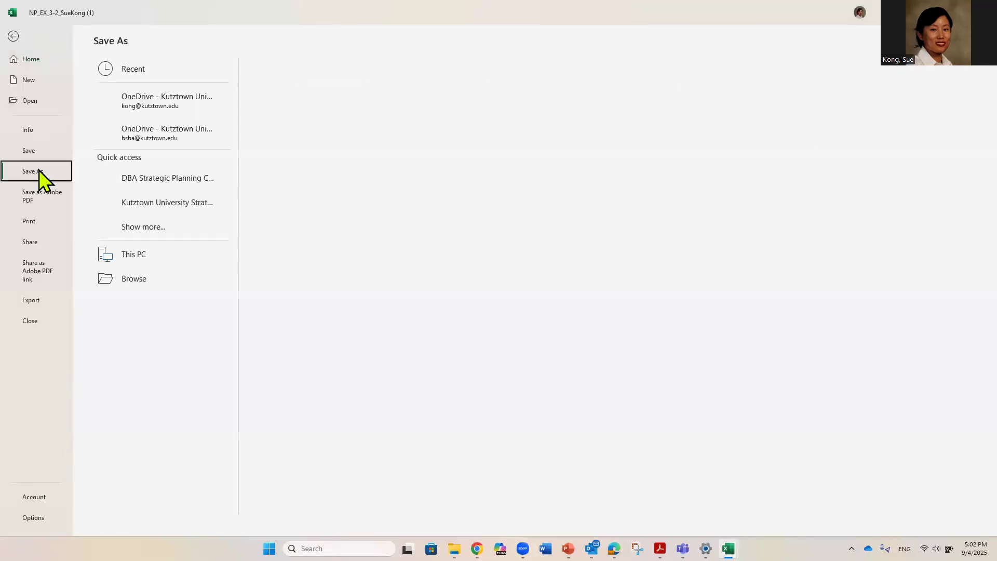
pyautogui.click(345, 80)
pyautogui.click(350, 80)
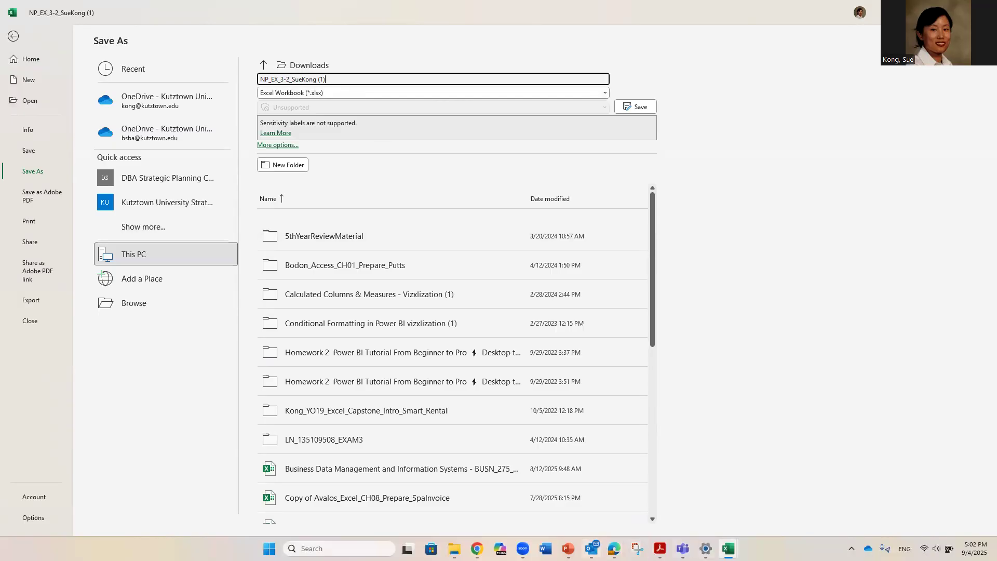
# - Switch to the MindTap page in Edge, dismiss the highlight popup and copy the file name NP_EX_3_Explore from instruction 1
pyautogui.moveTo(613, 549)
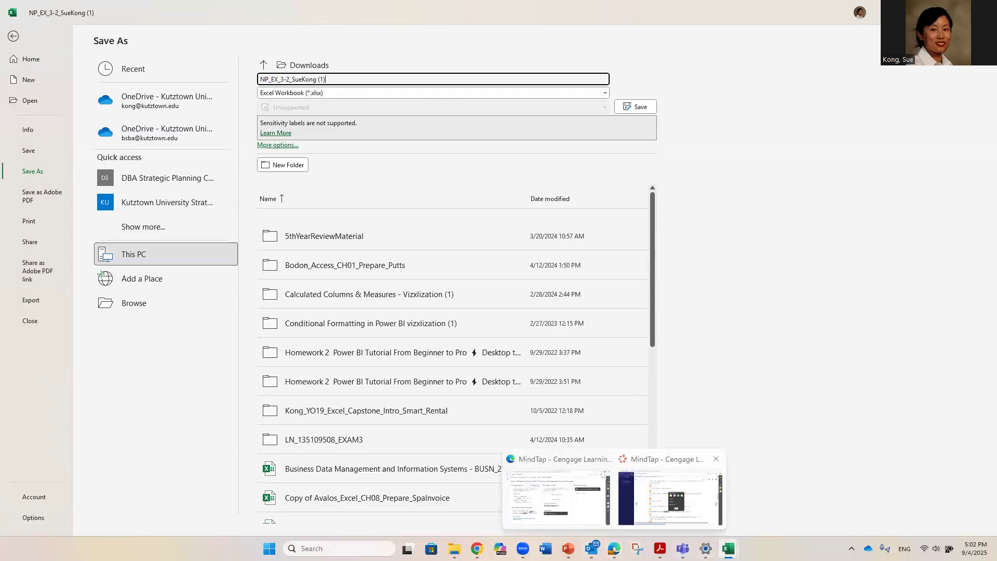
pyautogui.click(670, 498)
pyautogui.scroll(5, 675, 291)
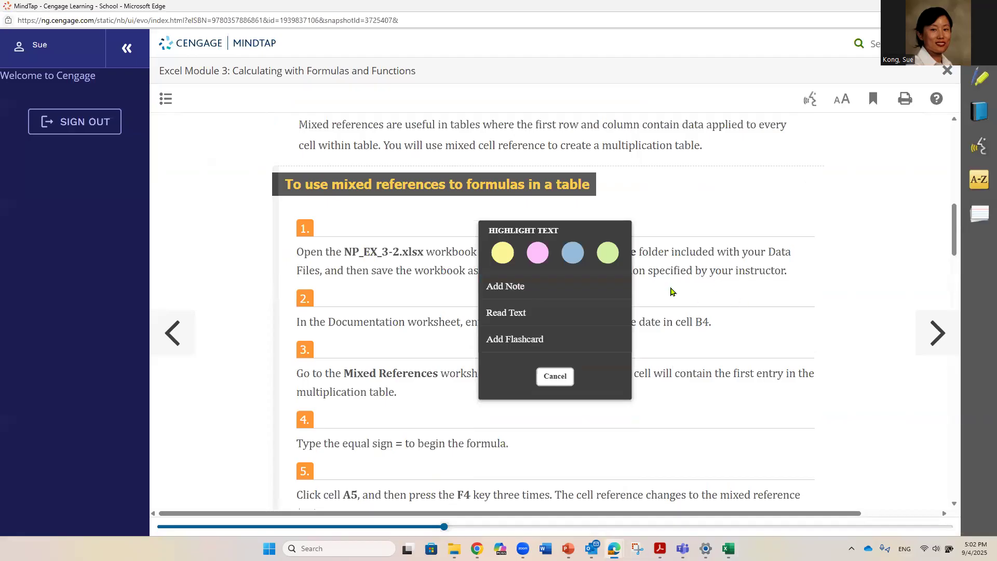
pyautogui.click(563, 377)
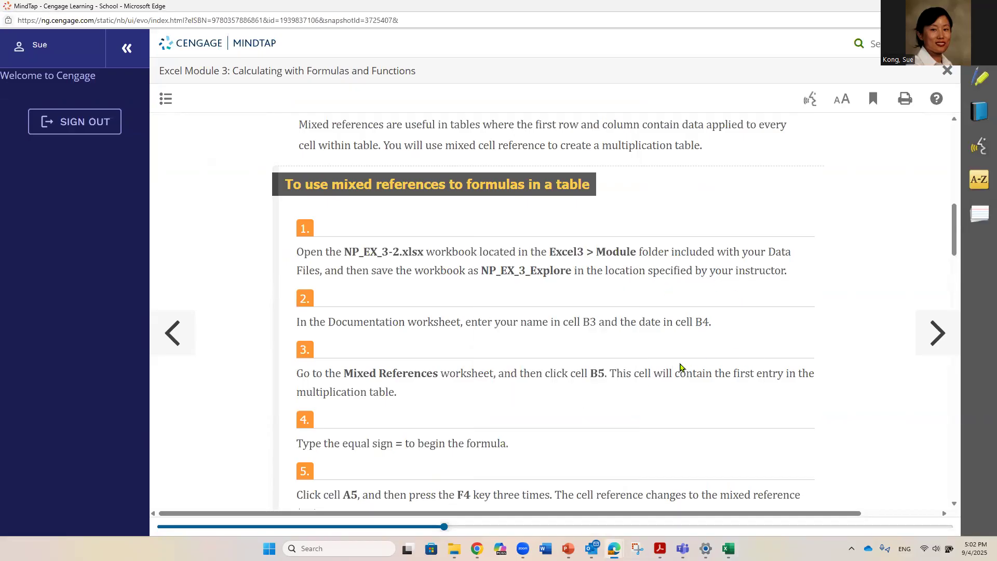
pyautogui.moveTo(480, 271); pyautogui.dragTo(570, 269)
pyautogui.hotkey('ctrl', 'c')
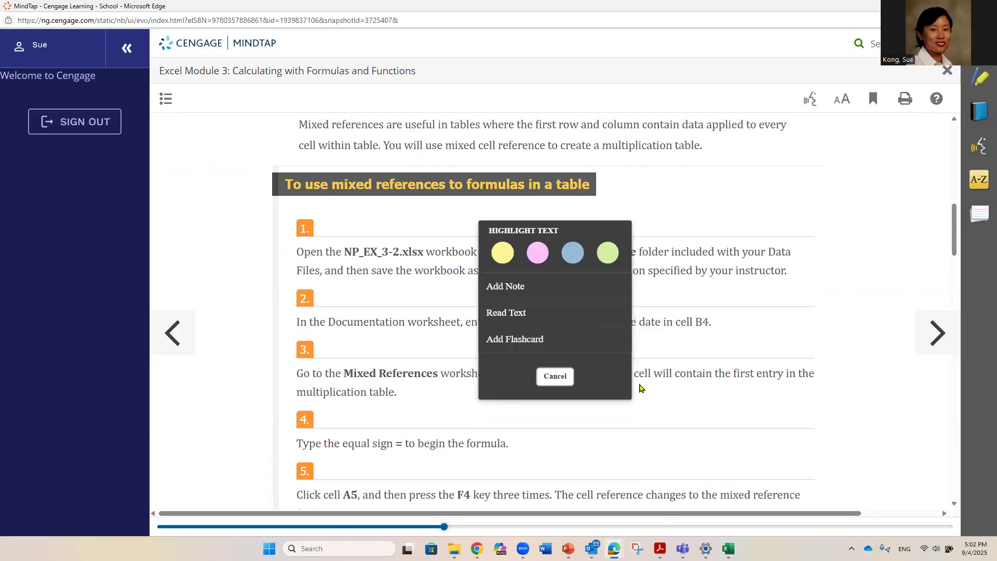
# - Return to Excel and save the workbook in Downloads as NP_EX_3_Explore followed by an underscore and the student's name
pyautogui.hotkey('alt', 'Tab')
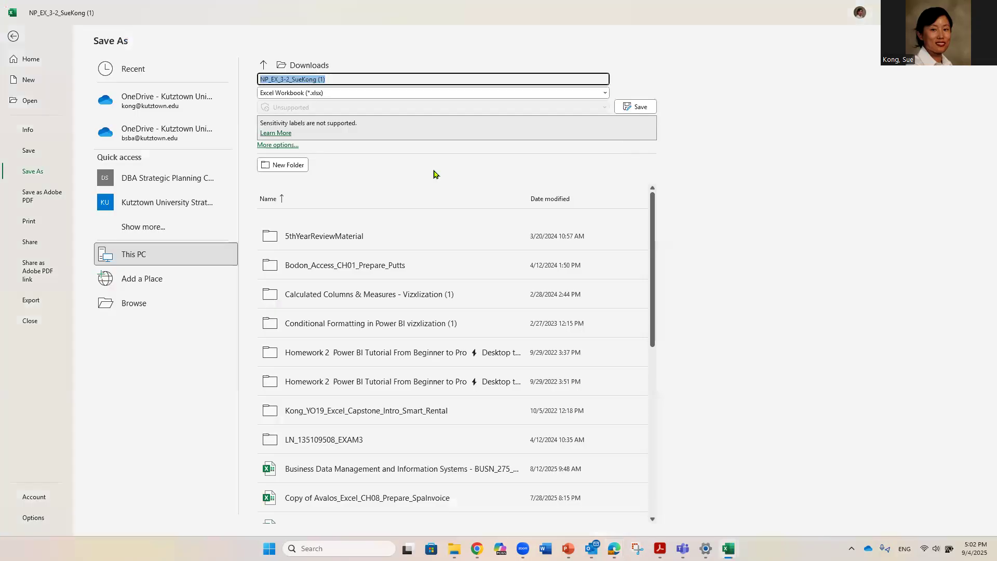
pyautogui.press('BackSpace')
pyautogui.hotkey('ctrl', 'v')
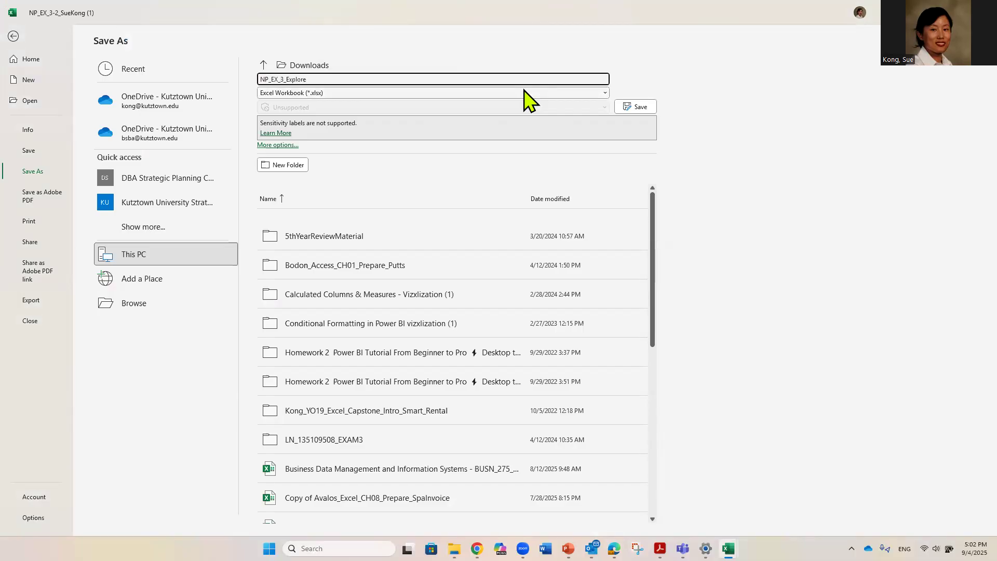
pyautogui.write('_SueKong')
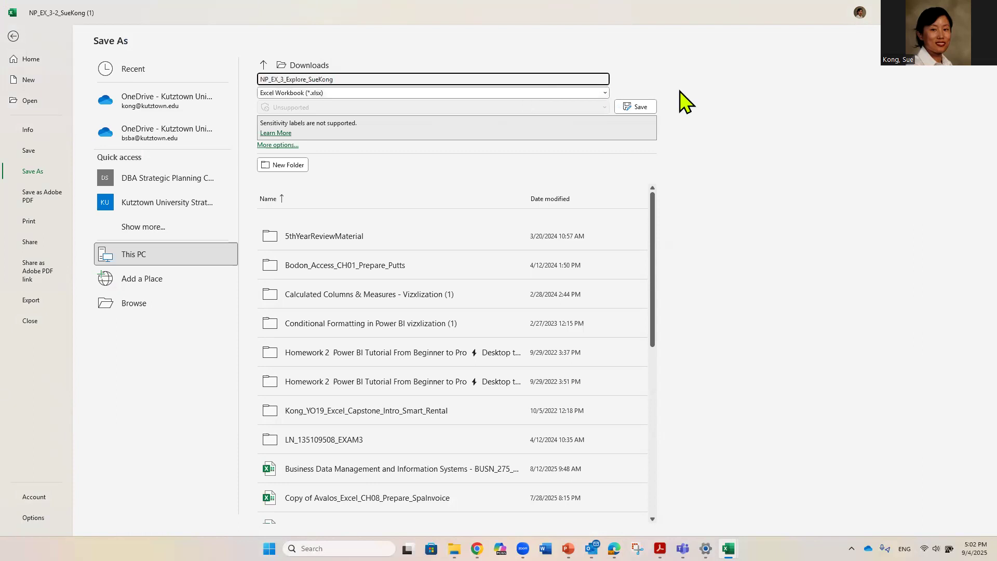
pyautogui.click(640, 107)
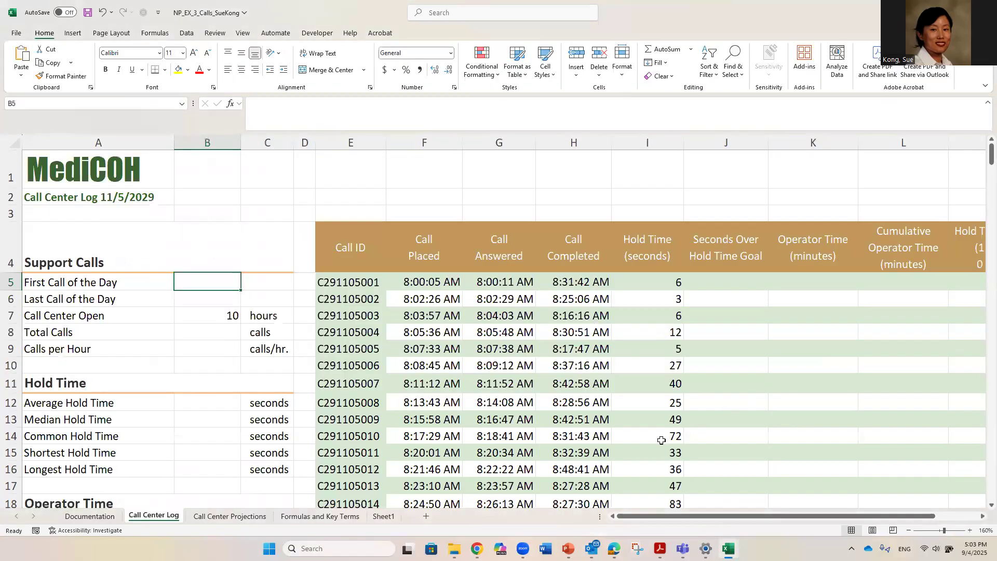
# - Switch to the MindTap page in Edge, dismiss the highlight popup and find the instructions for calculating the difference from the 60-second hold-time goal
pyautogui.moveTo(613, 549)
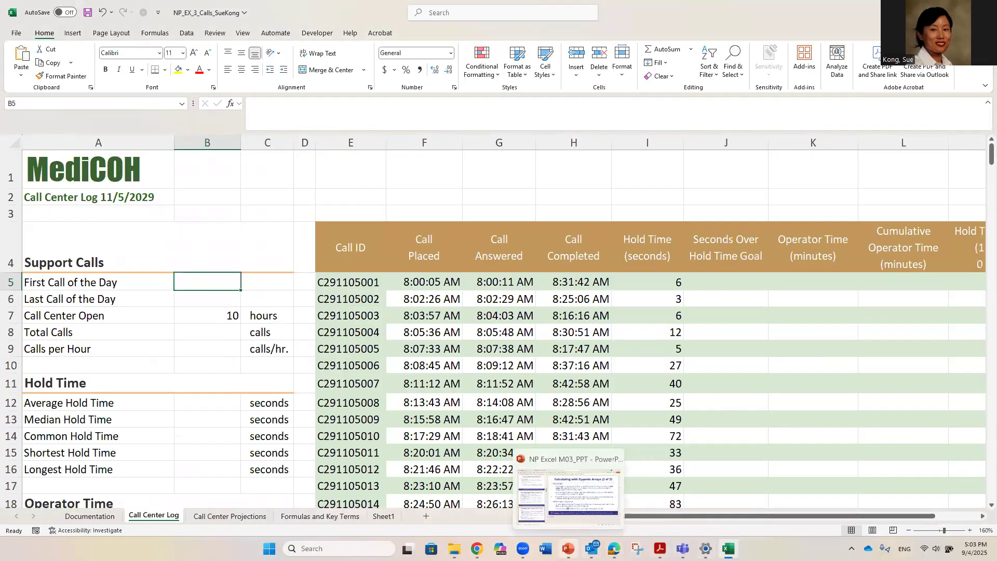
pyautogui.click(691, 512)
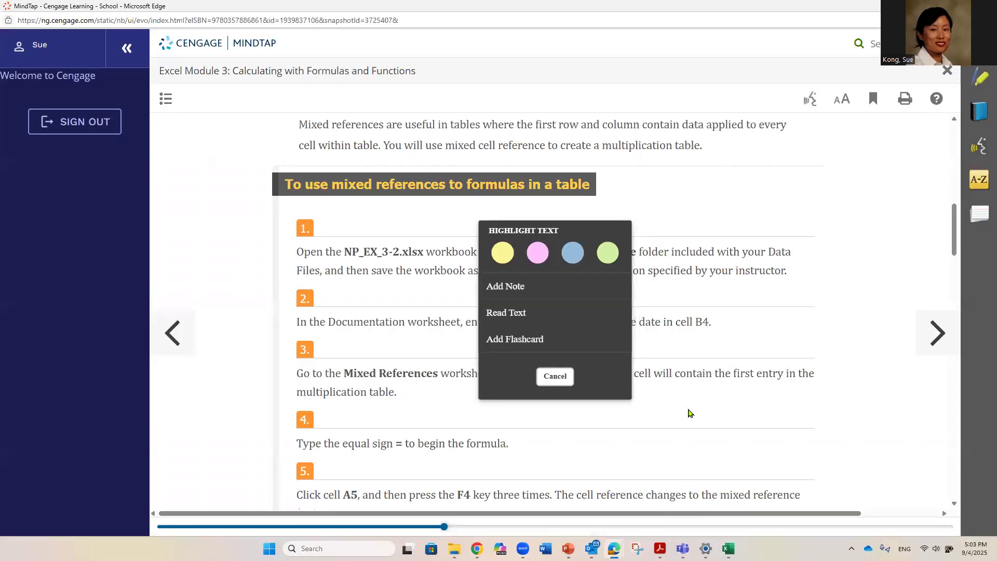
pyautogui.click(779, 397)
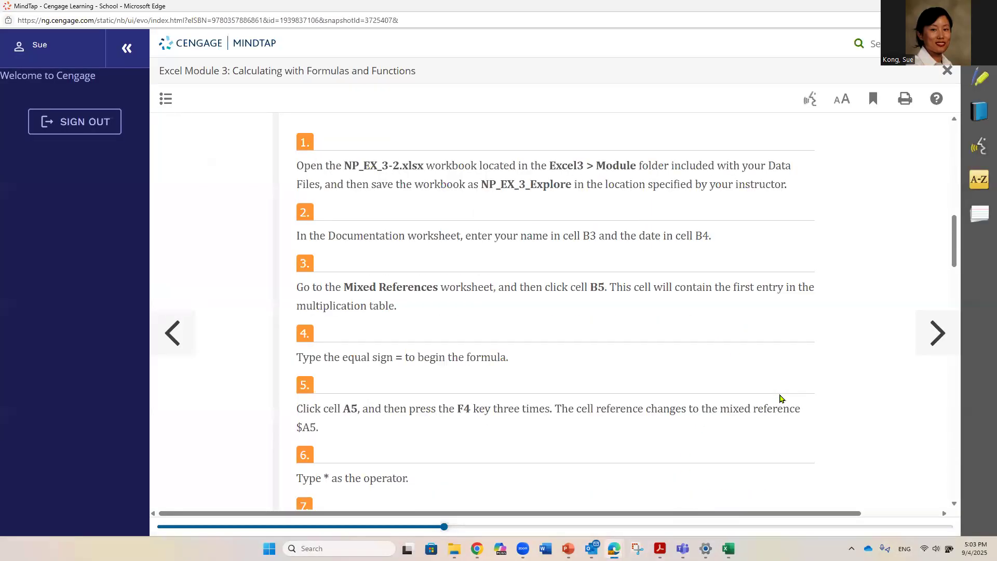
pyautogui.scroll(-2, 780, 399)
pyautogui.scroll(4, 782, 398)
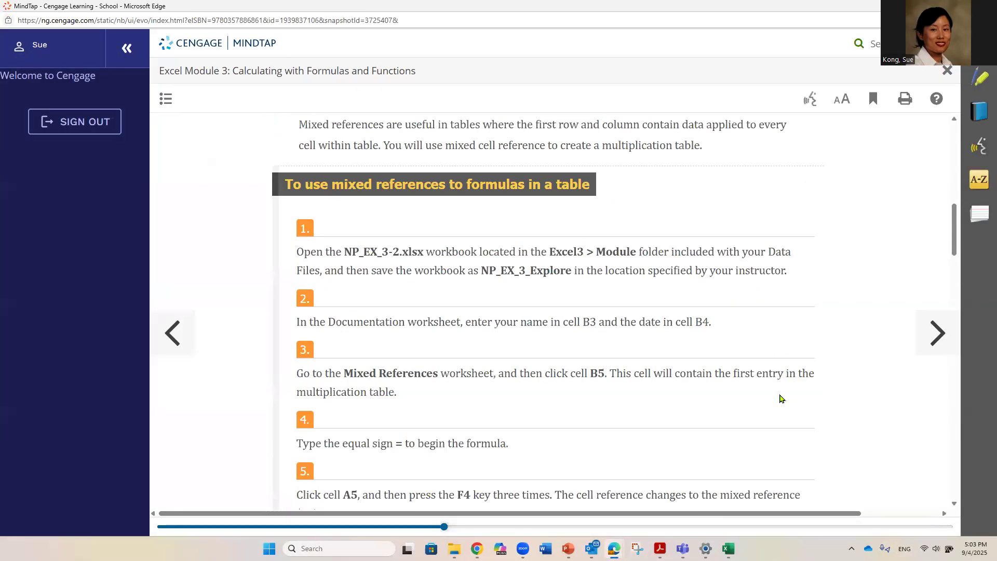
pyautogui.scroll(-6, 781, 398)
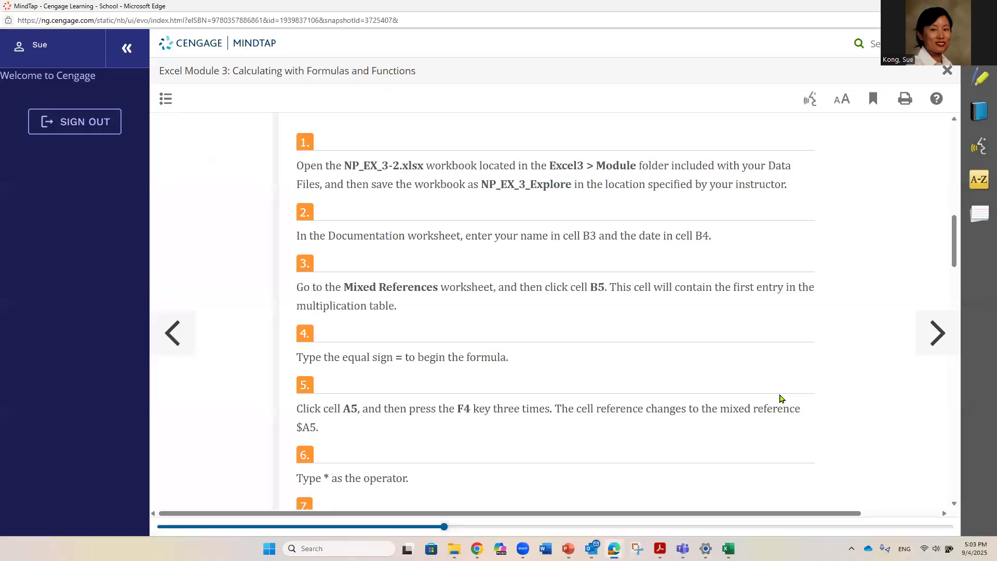
pyautogui.scroll(-12, 780, 399)
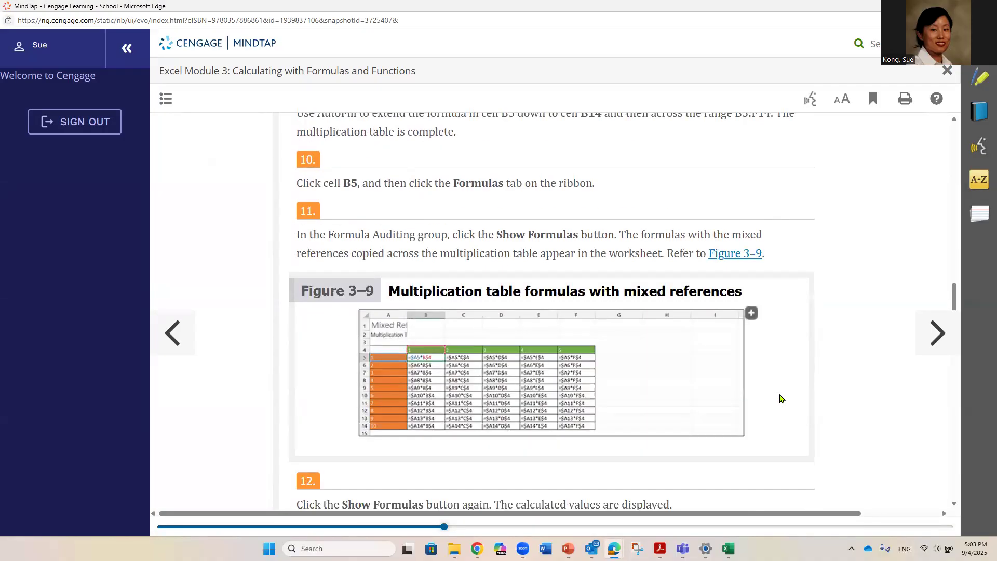
pyautogui.scroll(-6, 782, 398)
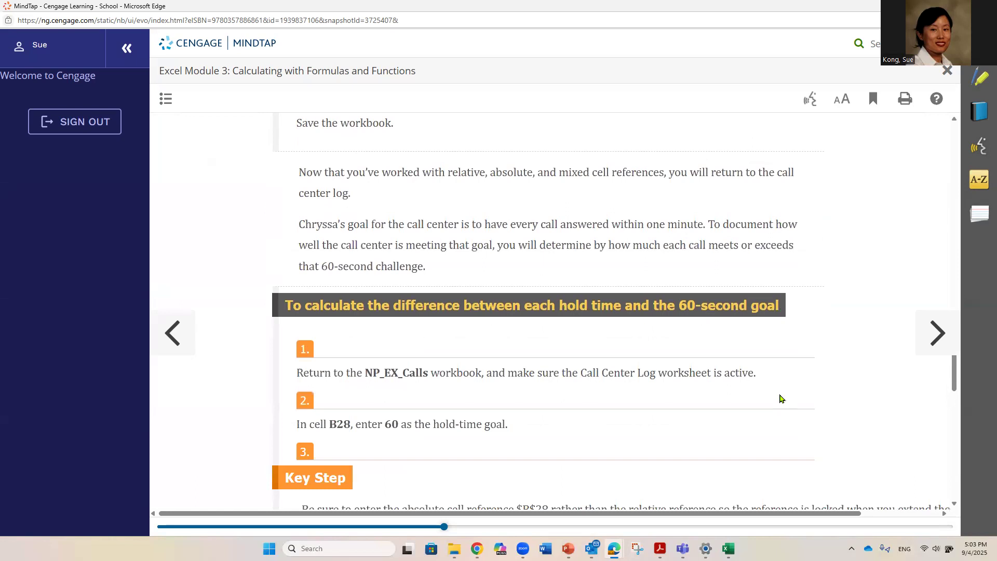
pyautogui.scroll(-4, 781, 398)
pyautogui.scroll(-4, 781, 399)
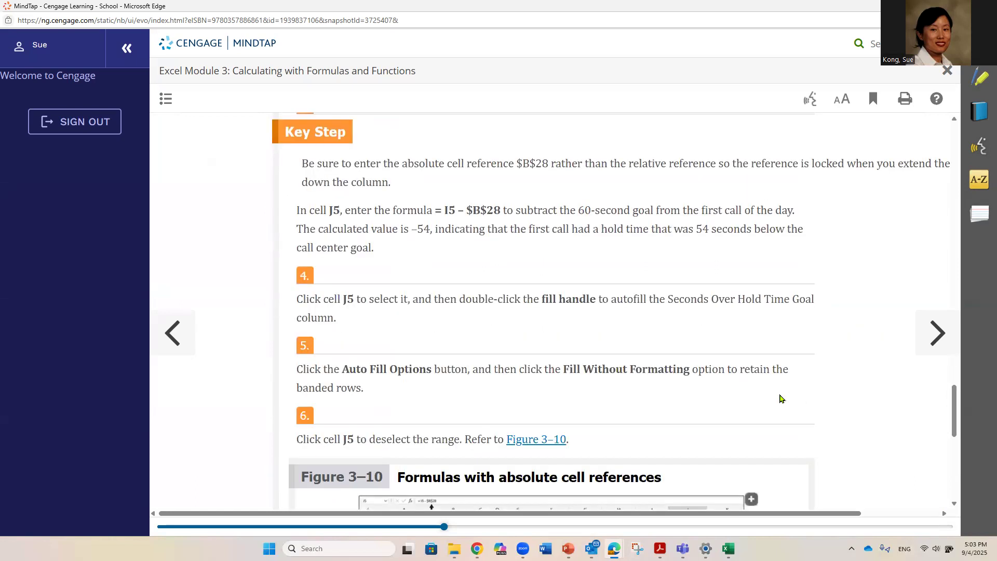
pyautogui.scroll(4, 781, 399)
pyautogui.scroll(2, 779, 397)
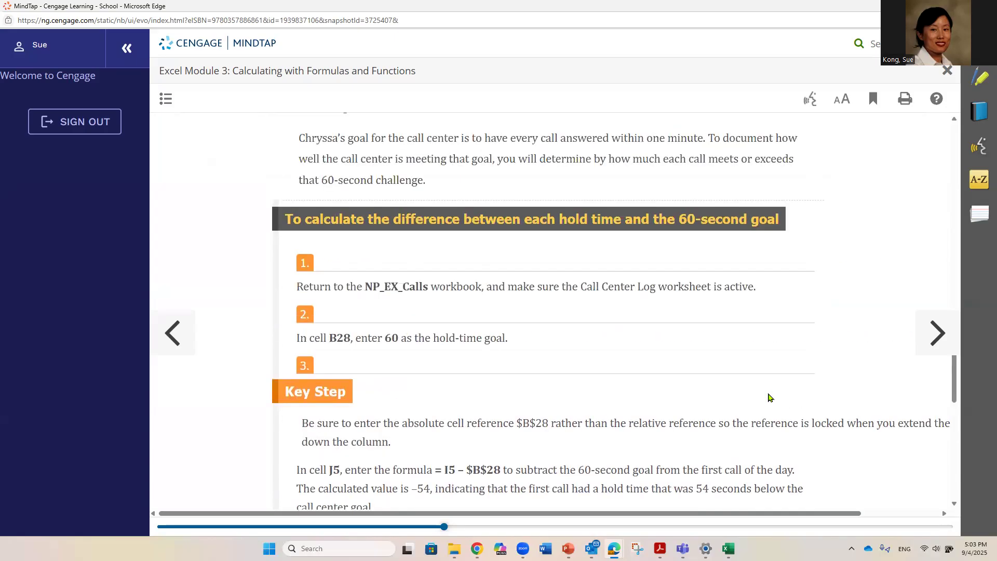
# - Read instructions 1 and 2 for the workbook to return to and the hold-time goal cell entry
pyautogui.moveTo(363, 286); pyautogui.dragTo(429, 287)
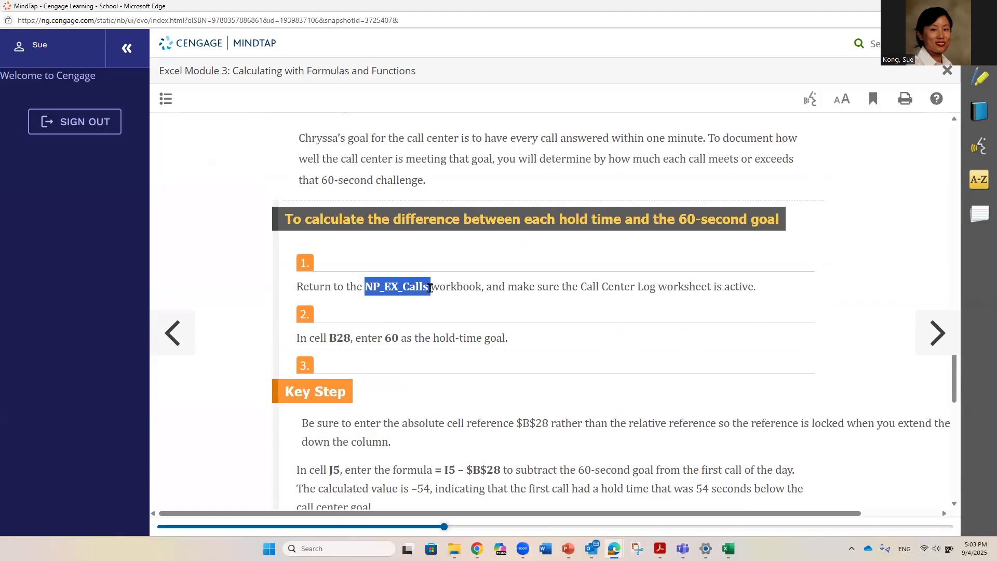
pyautogui.click(466, 312)
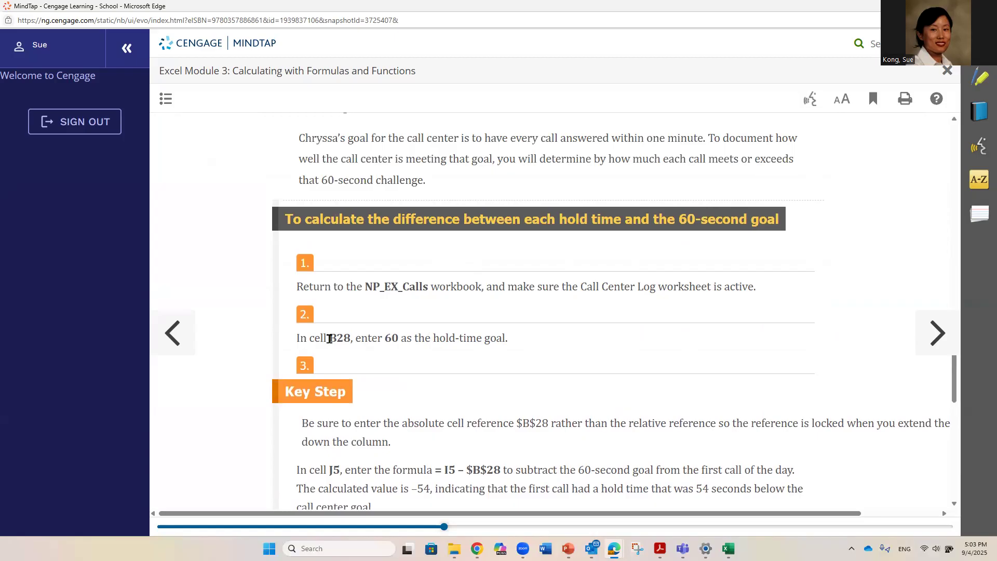
pyautogui.moveTo(330, 338); pyautogui.dragTo(519, 340)
pyautogui.click(425, 374)
pyautogui.moveTo(383, 337); pyautogui.dragTo(511, 338)
pyautogui.click(418, 364)
# - Read instruction 3 for the formula required in cell J5 and relate it to the goal value in instruction 2
pyautogui.scroll(-2, 423, 374)
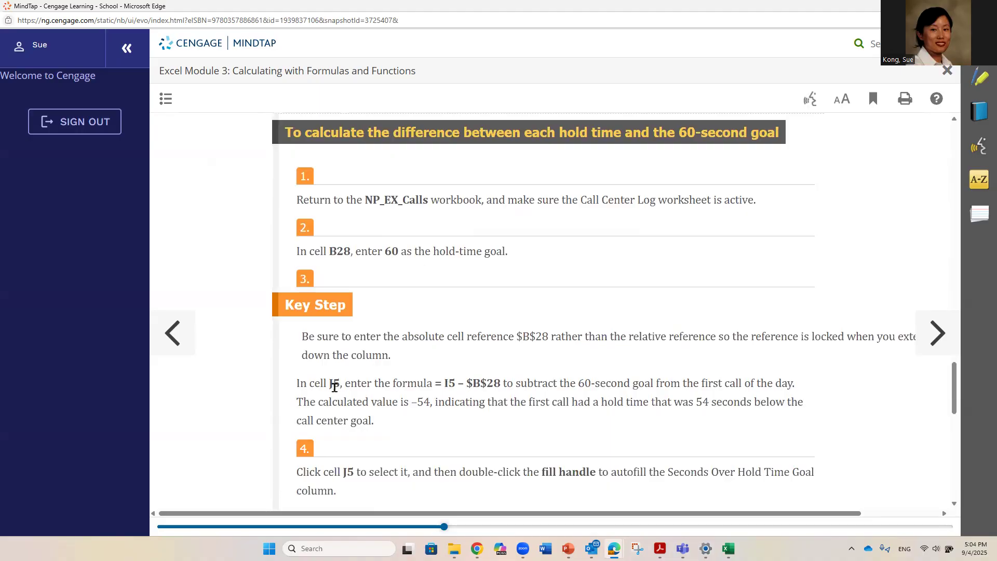
pyautogui.moveTo(327, 384); pyautogui.dragTo(396, 382)
pyautogui.click(338, 403)
pyautogui.moveTo(328, 383); pyautogui.dragTo(345, 383)
pyautogui.click(407, 398)
pyautogui.moveTo(445, 384); pyautogui.dragTo(500, 383)
pyautogui.click(429, 421)
pyautogui.moveTo(384, 252); pyautogui.dragTo(399, 252)
pyautogui.click(694, 390)
pyautogui.moveTo(508, 251); pyautogui.dragTo(431, 251)
pyautogui.click(796, 423)
# - Review the autofill instructions with the Fill Without Formatting option, Figure 3–10 and the closing note on absolute references
pyautogui.scroll(-2, 695, 398)
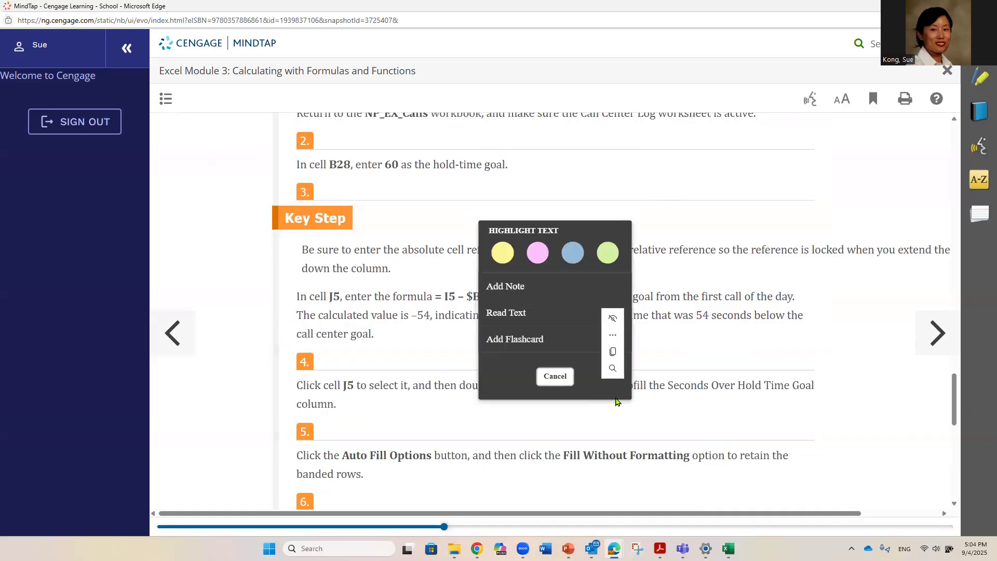
pyautogui.click(566, 455)
pyautogui.moveTo(564, 454); pyautogui.dragTo(669, 467)
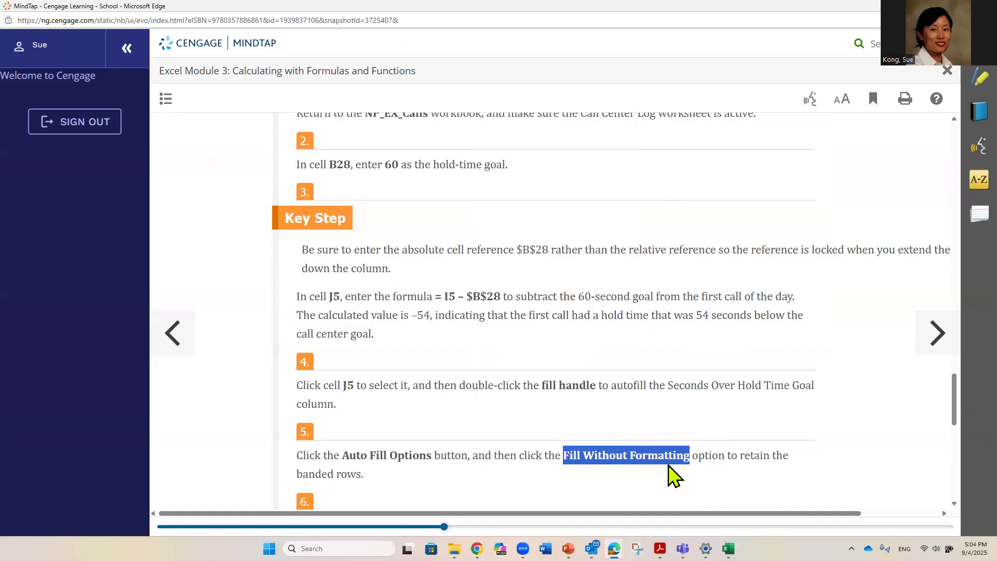
pyautogui.scroll(-5, 517, 427)
pyautogui.scroll(-2, 518, 422)
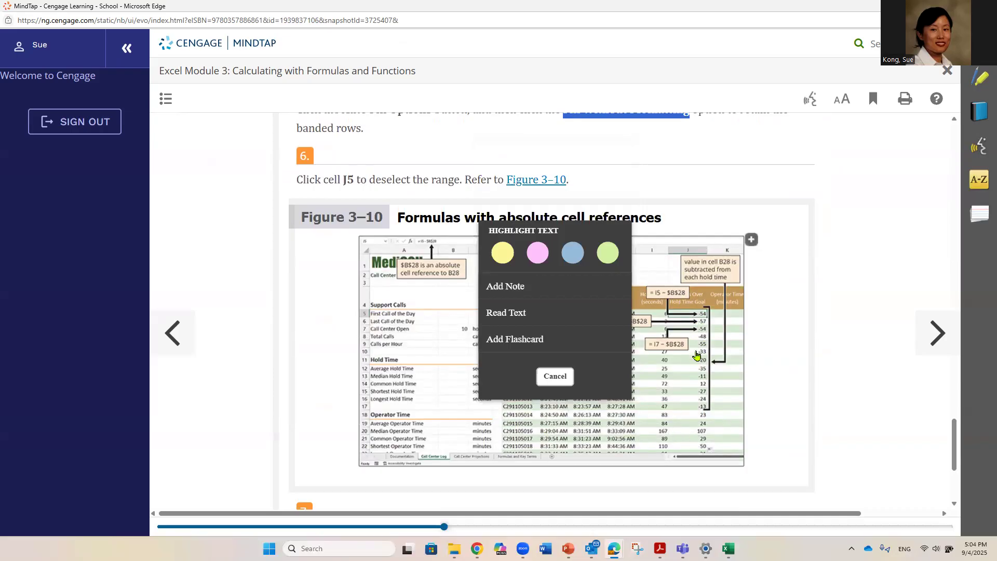
pyautogui.scroll(-2, 682, 441)
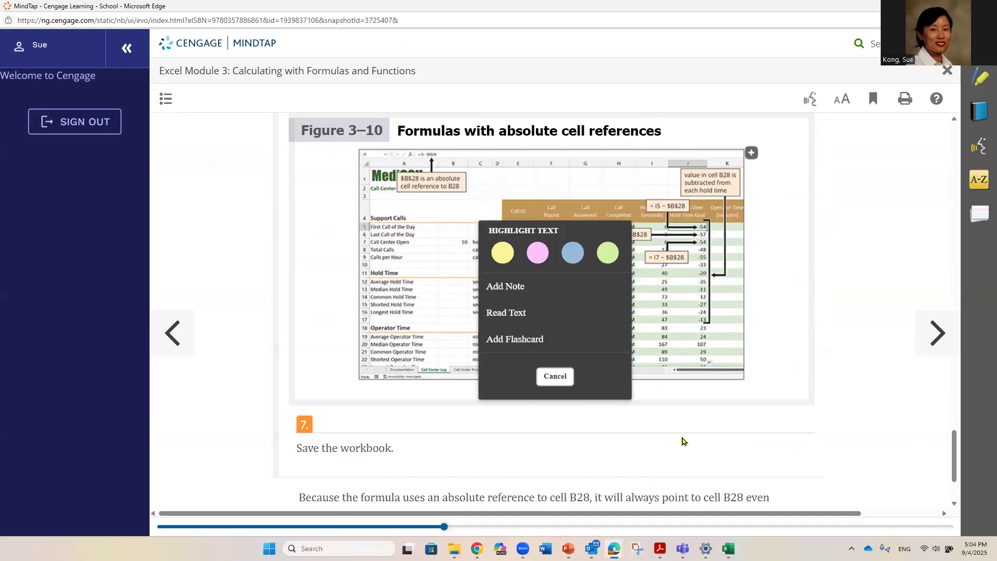
pyautogui.scroll(-3, 681, 438)
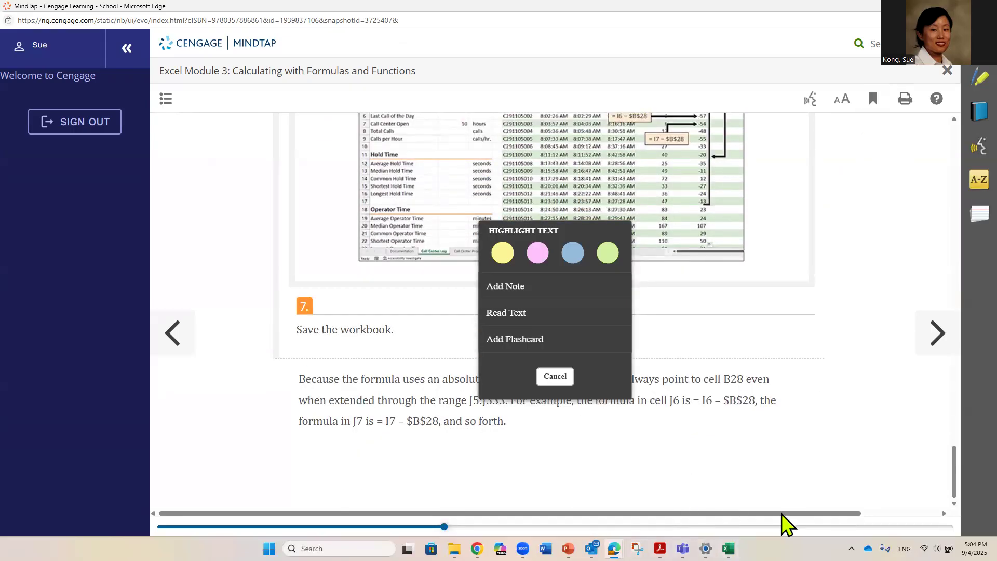
# - Switch to the Calls workbook in Excel and enter 60 as the Hold Time Goal in cell B28 of Call Center Log
pyautogui.click(728, 549)
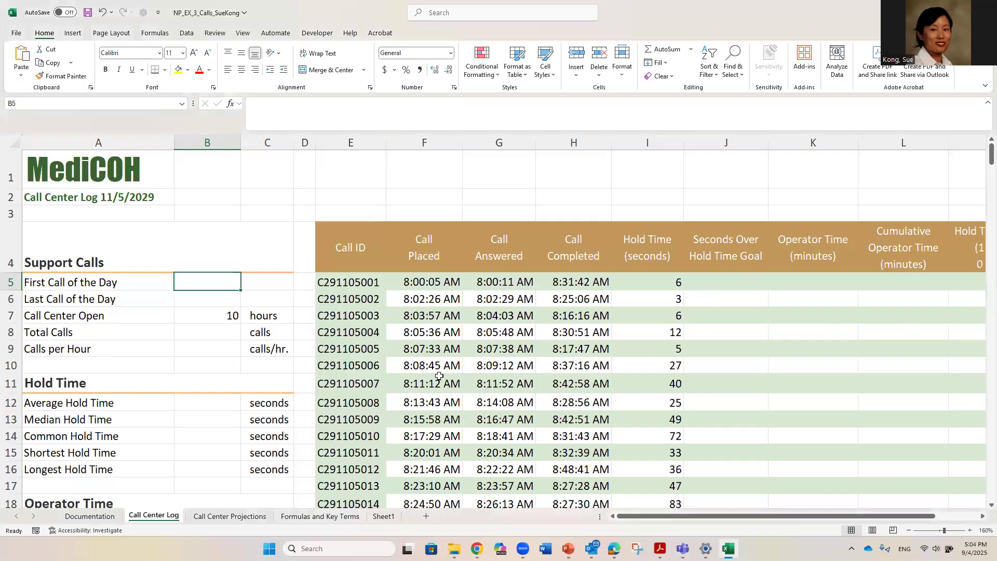
pyautogui.scroll(-2, 222, 483)
pyautogui.scroll(-2, 222, 480)
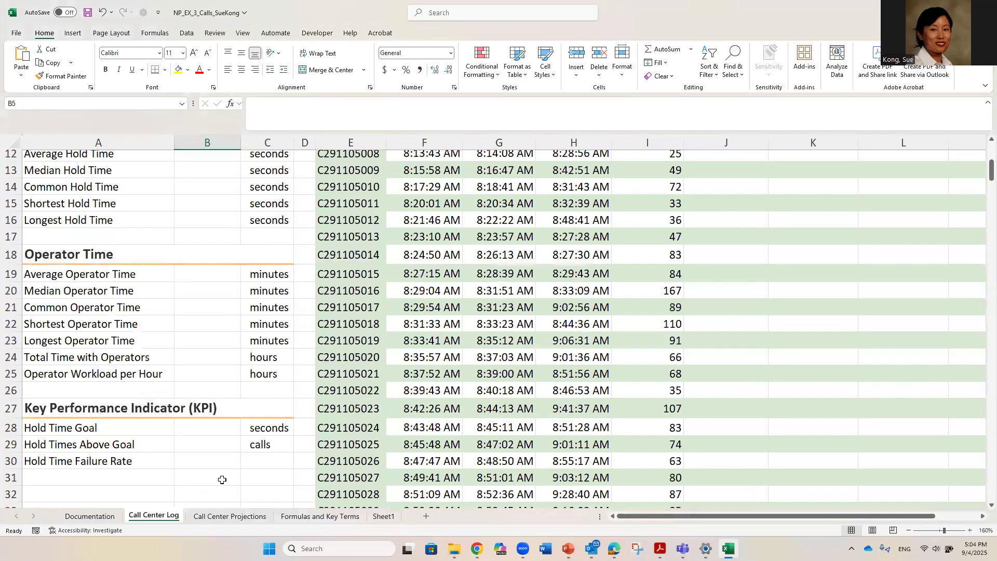
pyautogui.click(209, 428)
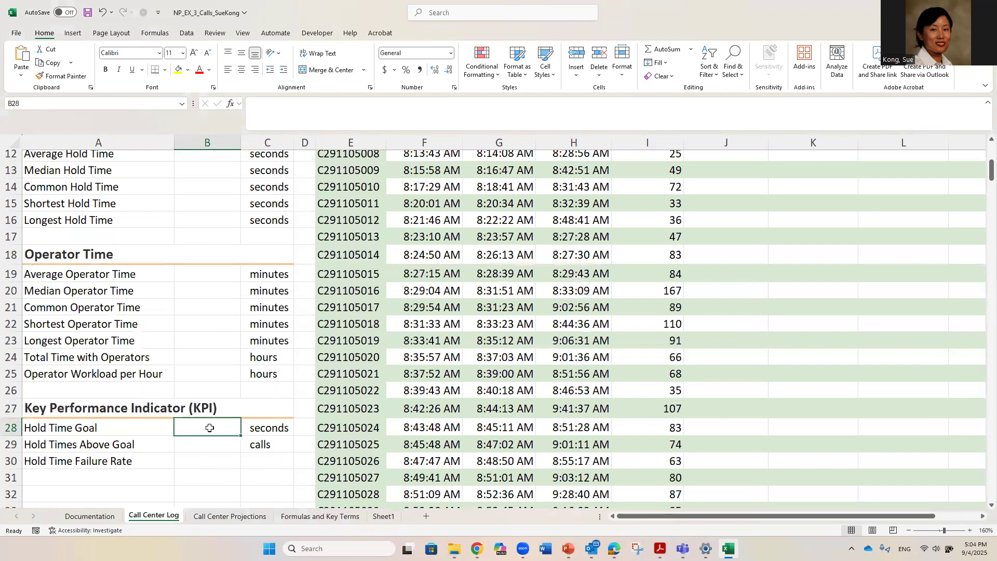
pyautogui.write('60')
pyautogui.press('Return')
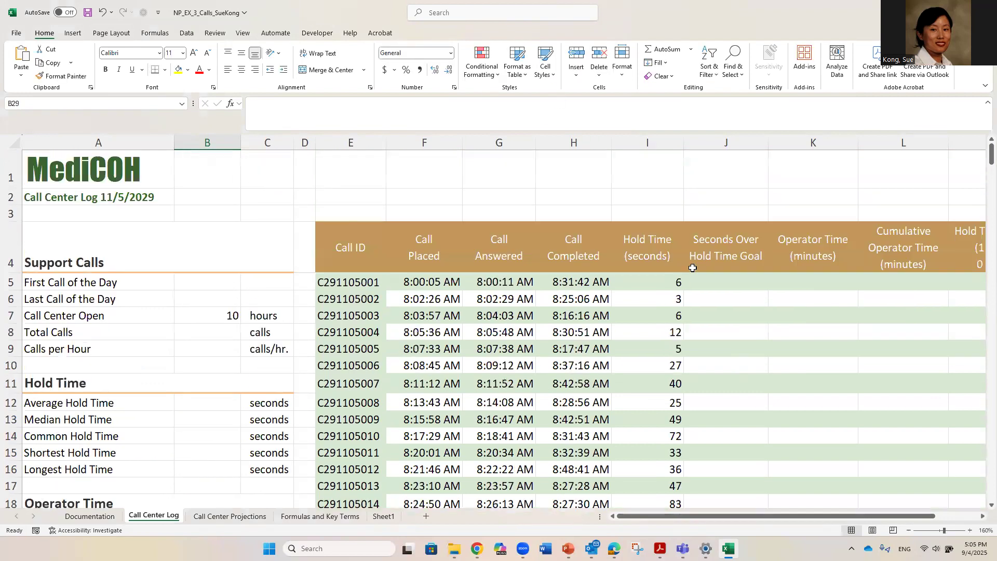
# - Enter the formula =I5-B28 in cell J5 to subtract the hold time goal from the first call's hold time
pyautogui.scroll(4, 775, 303)
pyautogui.click(736, 280)
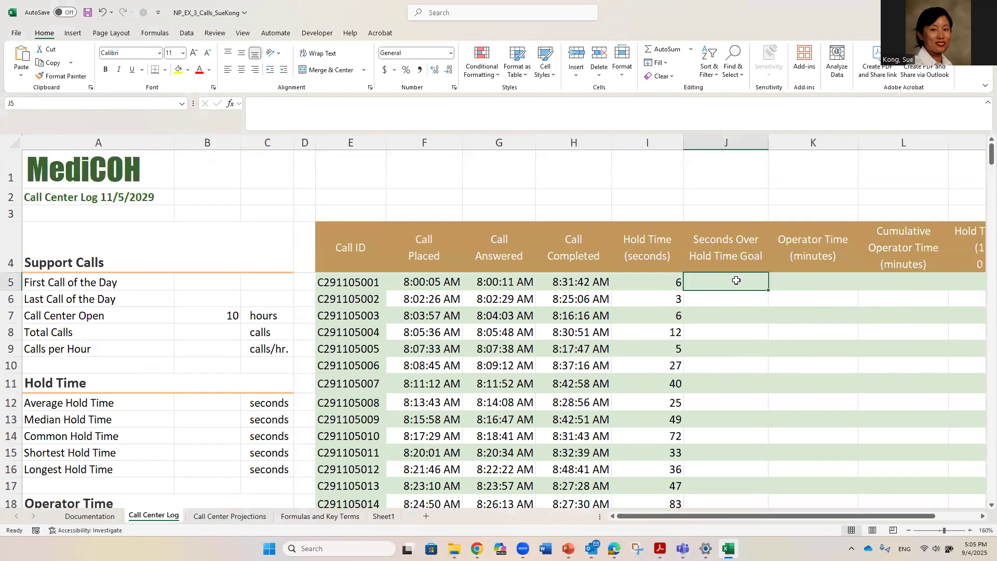
pyautogui.write('=')
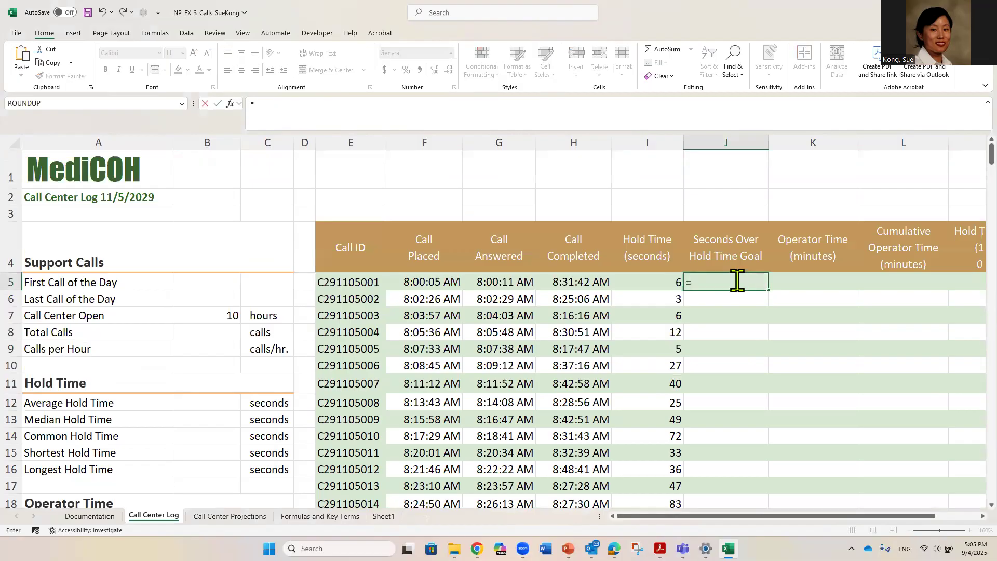
pyautogui.click(665, 282)
pyautogui.write('=A5-')
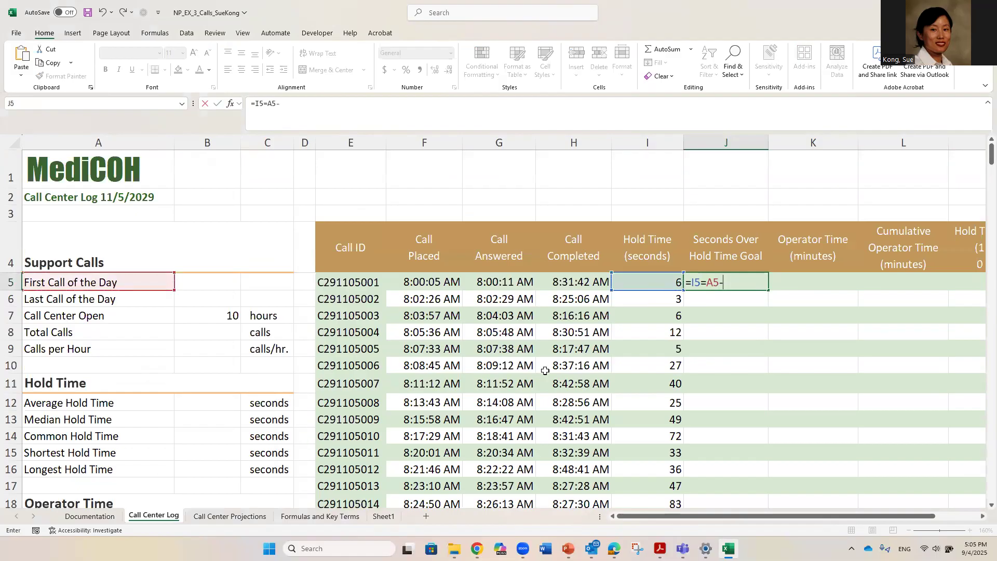
pyautogui.press('BackSpace')
pyautogui.press('BackSpace')
pyautogui.press('BackSpace')
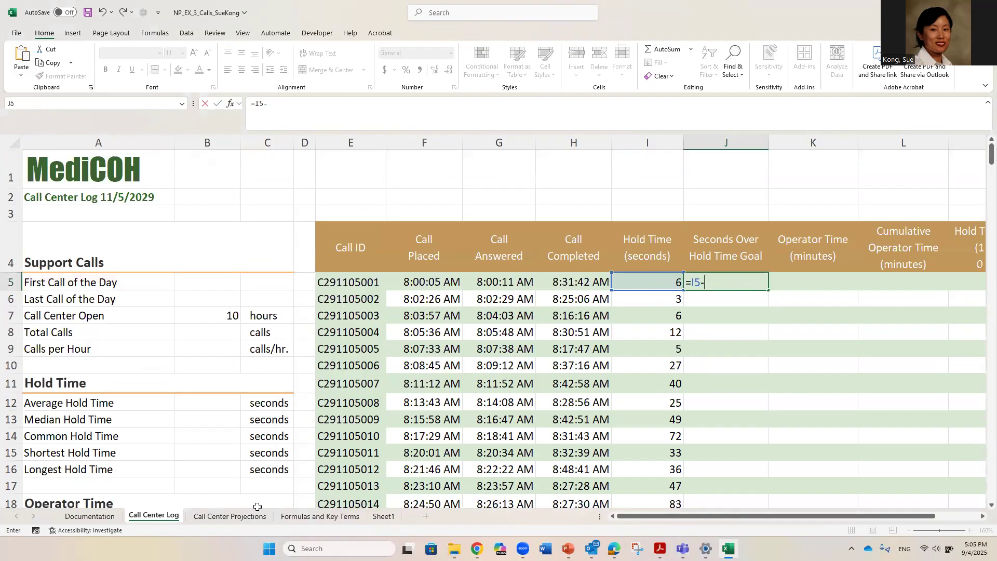
pyautogui.scroll(-7, 179, 427)
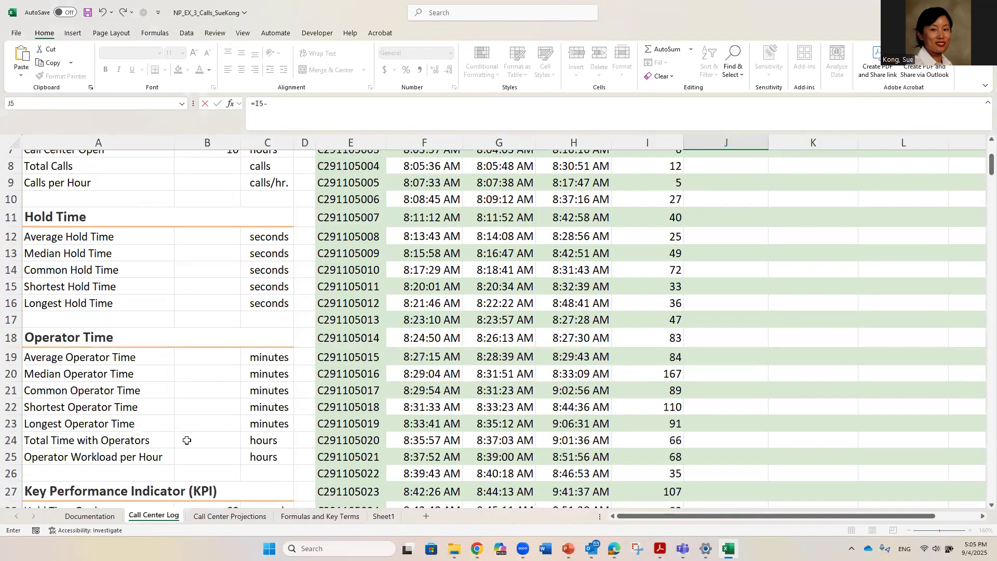
pyautogui.click(231, 262)
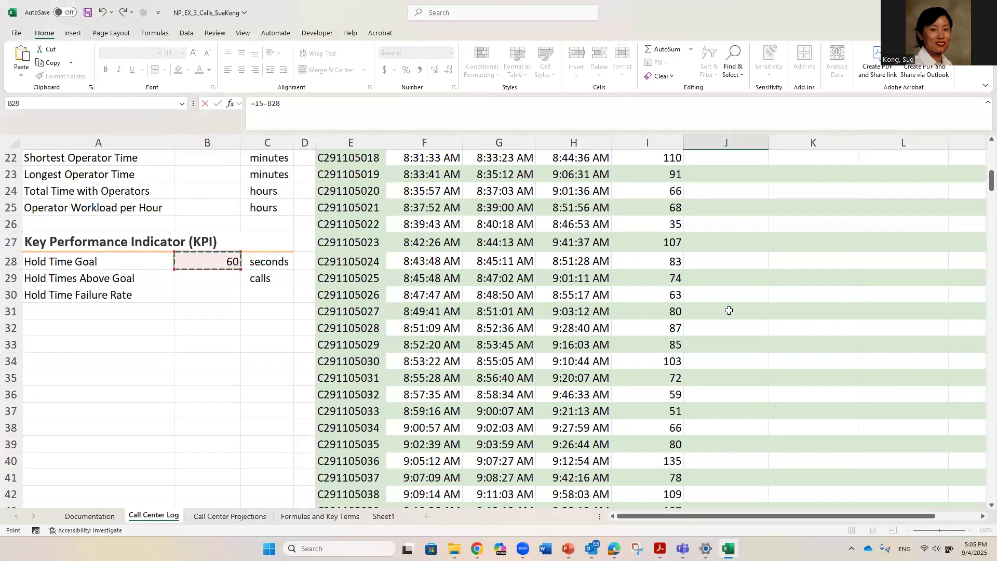
pyautogui.scroll(7, 730, 310)
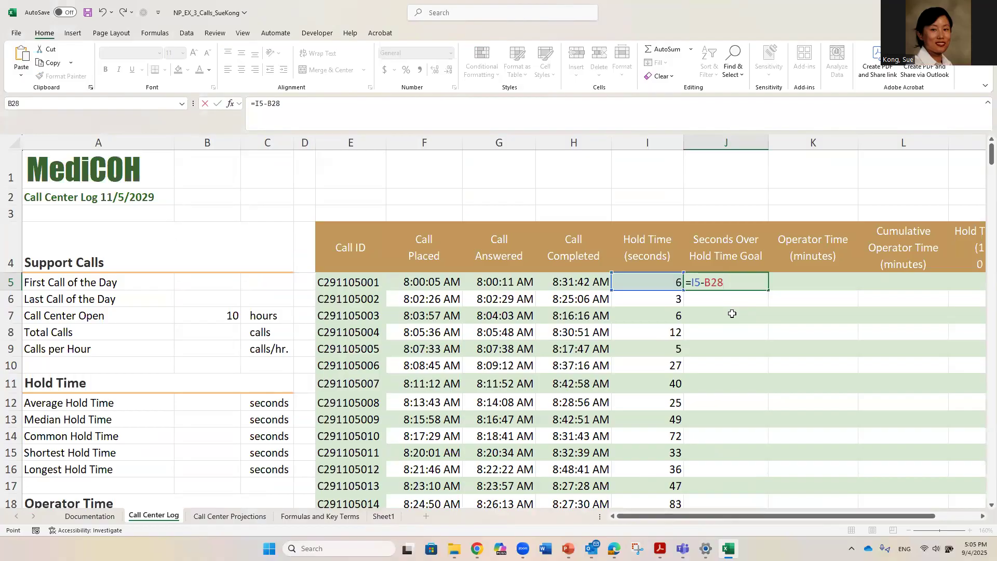
pyautogui.press('Return')
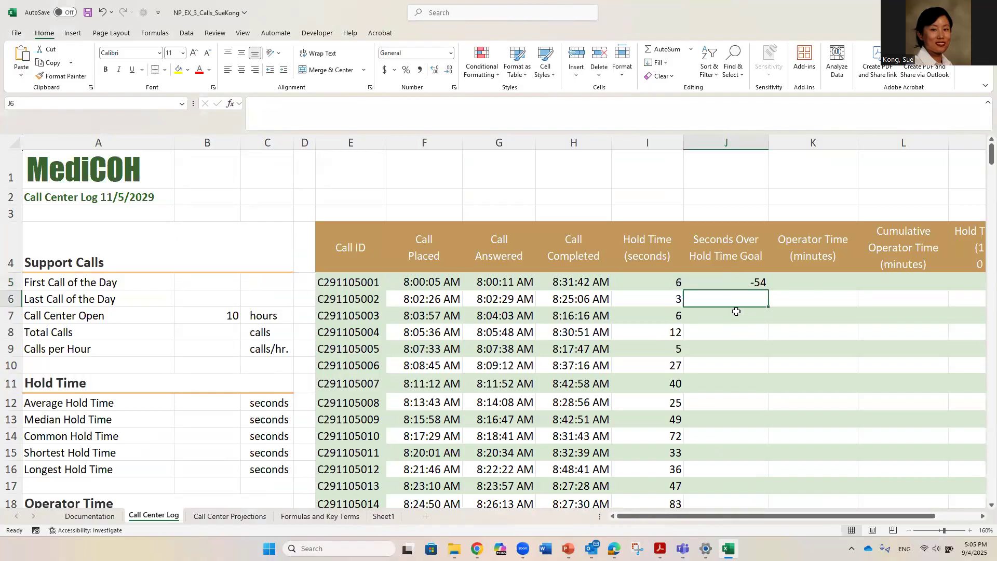
# - Autofill the J5 formula down the Seconds Over Hold Time Goal column and inspect the copied formula in J9
pyautogui.click(758, 280)
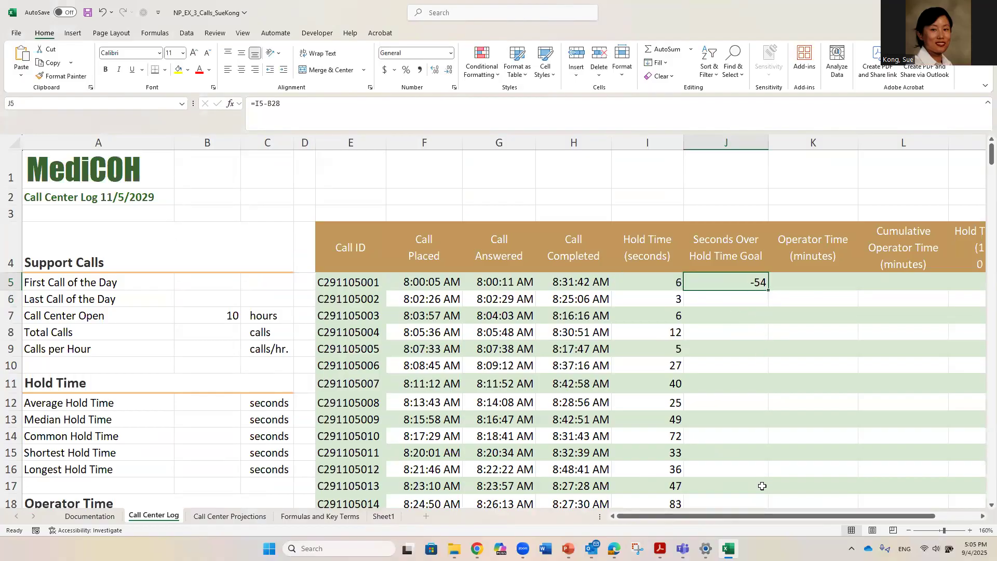
pyautogui.doubleClick(770, 291)
pyautogui.click(736, 343)
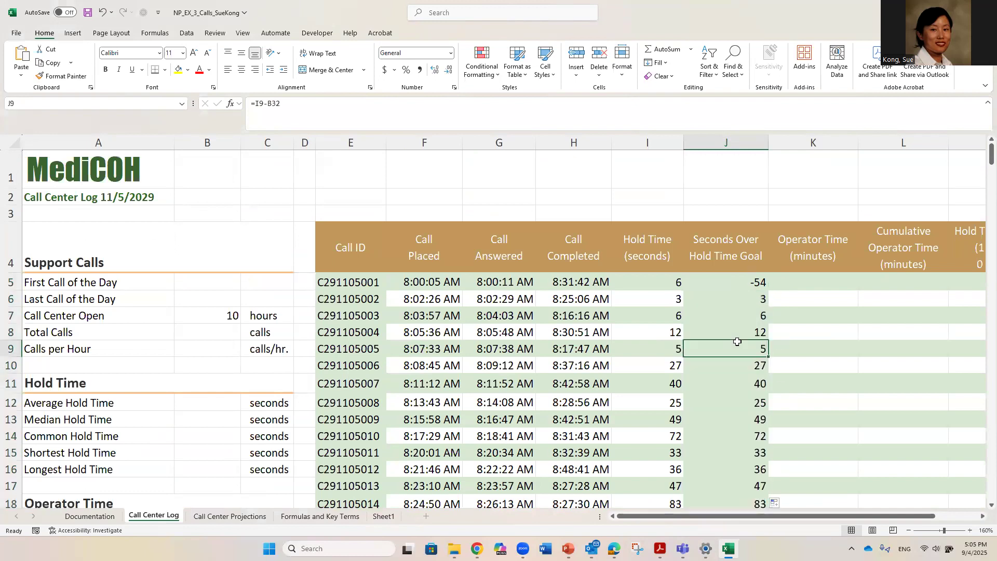
# - Examine the copied results down the Seconds Over Hold Time Goal column and compare the formulas in I6 and J6
pyautogui.scroll(-20, 733, 403)
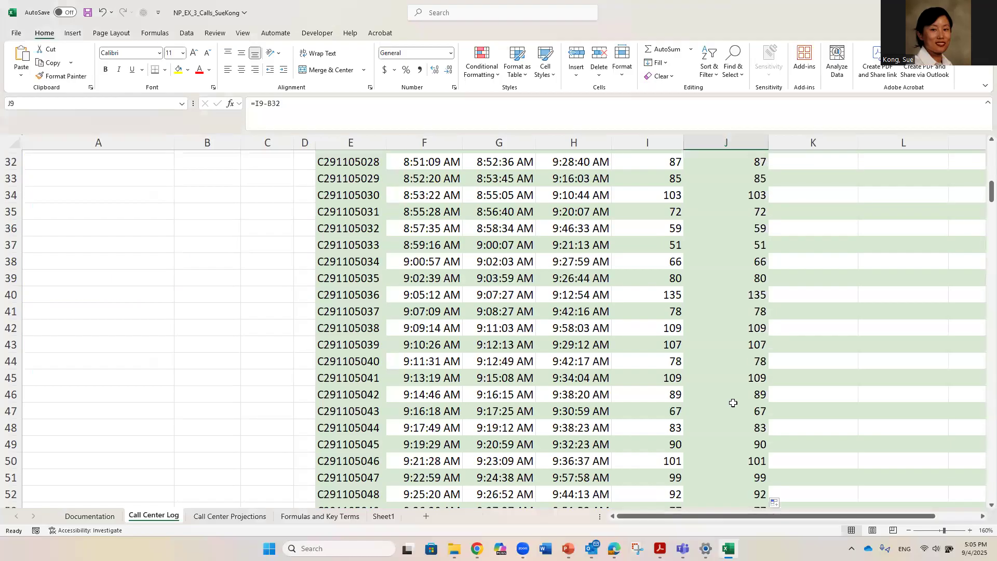
pyautogui.scroll(20, 733, 403)
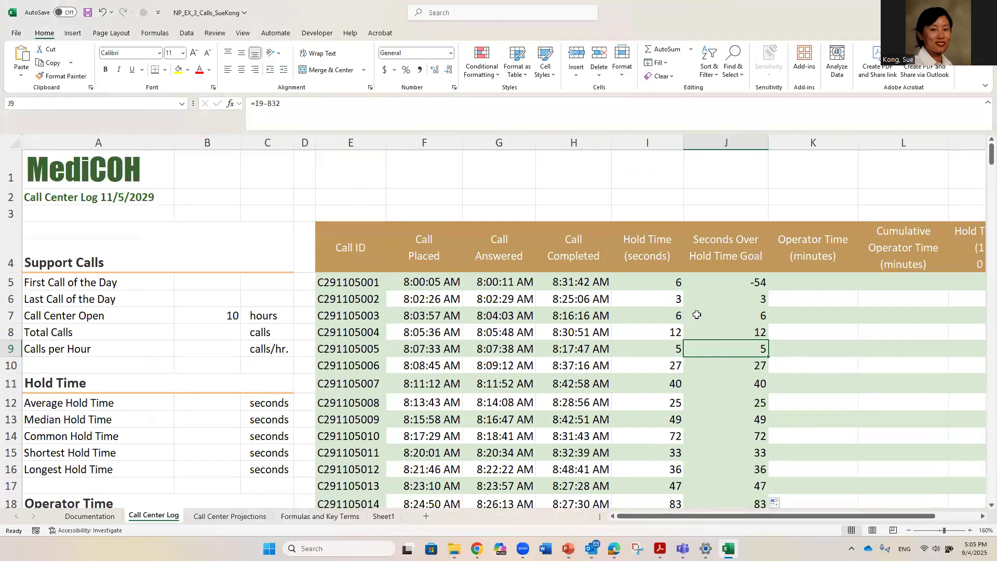
pyautogui.click(662, 301)
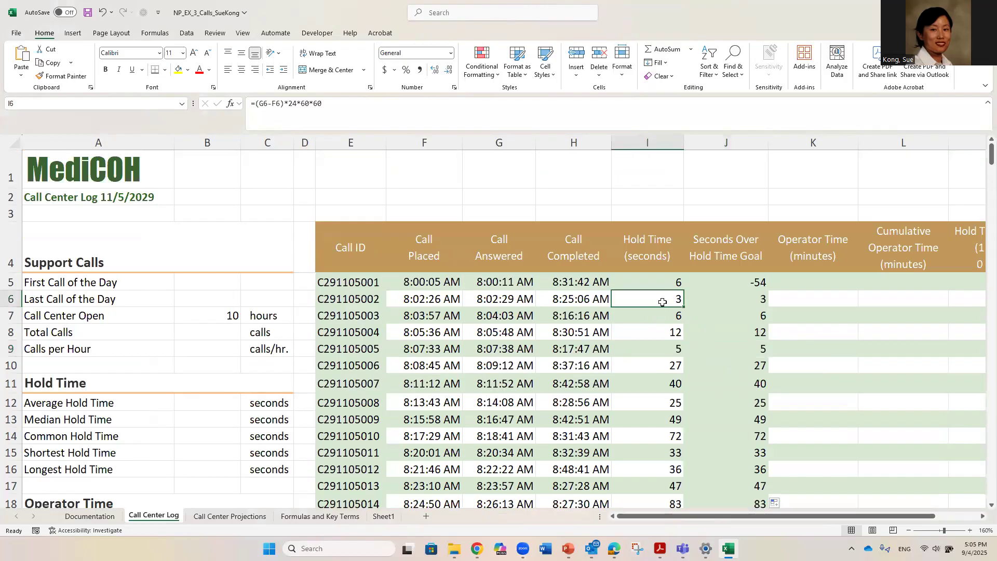
pyautogui.click(736, 299)
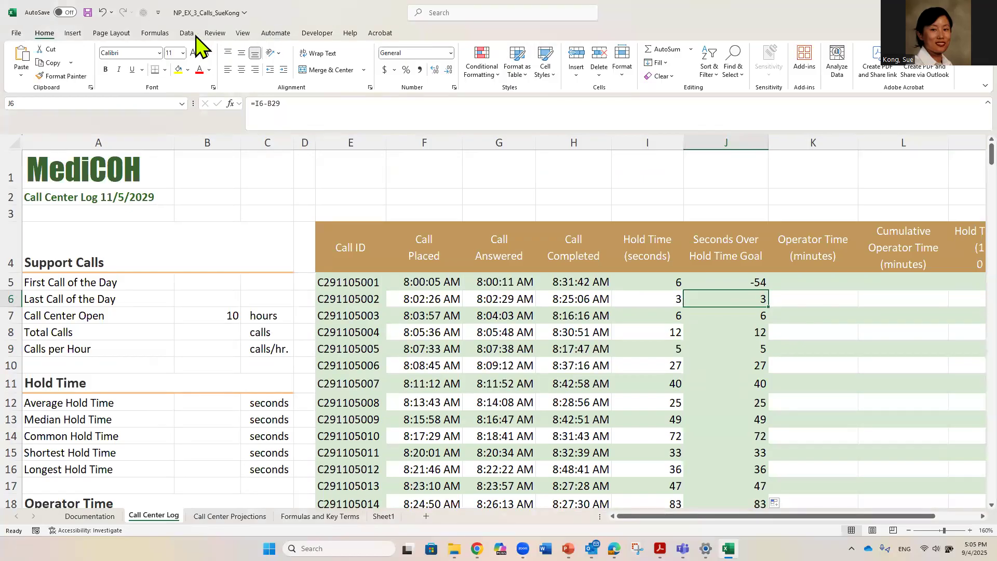
# - Show all formulas on the Call Center Log sheet and examine the cell references in J5 through J9
pyautogui.click(155, 34)
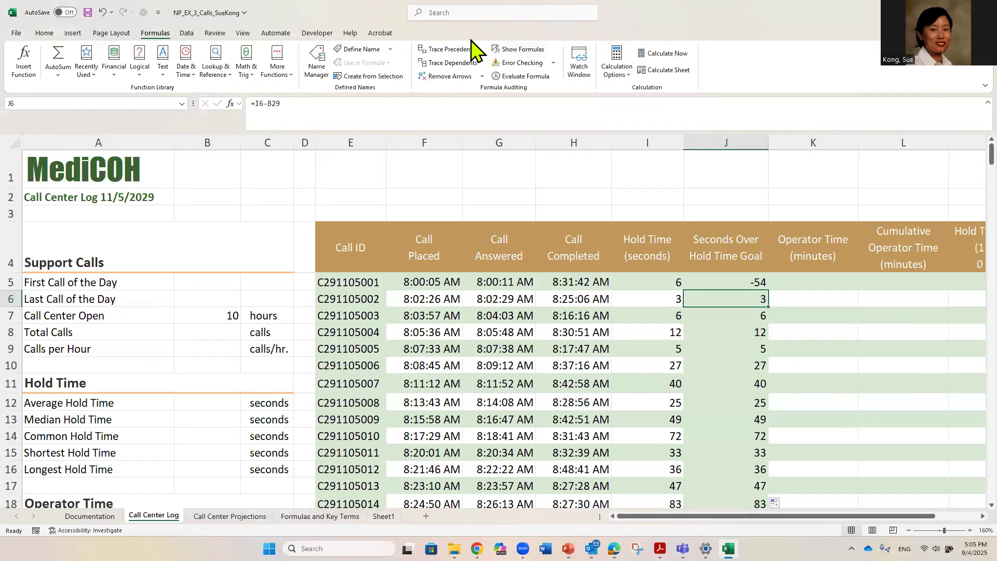
pyautogui.click(516, 50)
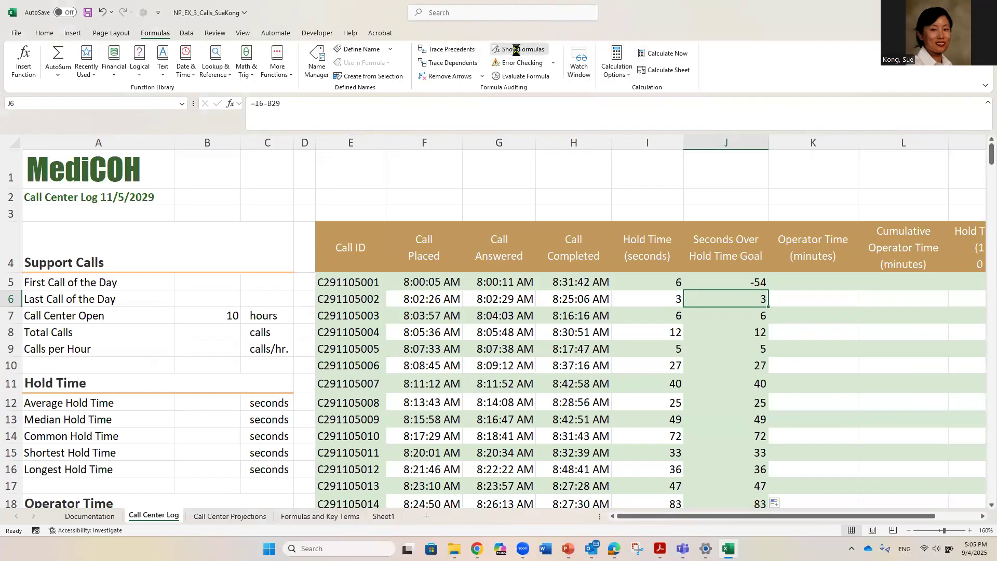
pyautogui.moveTo(765, 516); pyautogui.dragTo(951, 530)
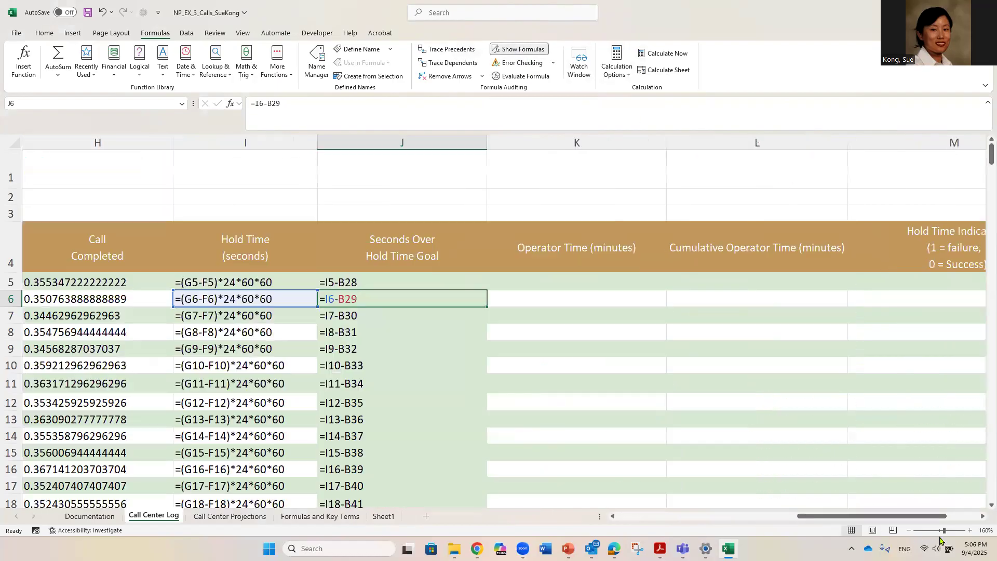
pyautogui.click(411, 282)
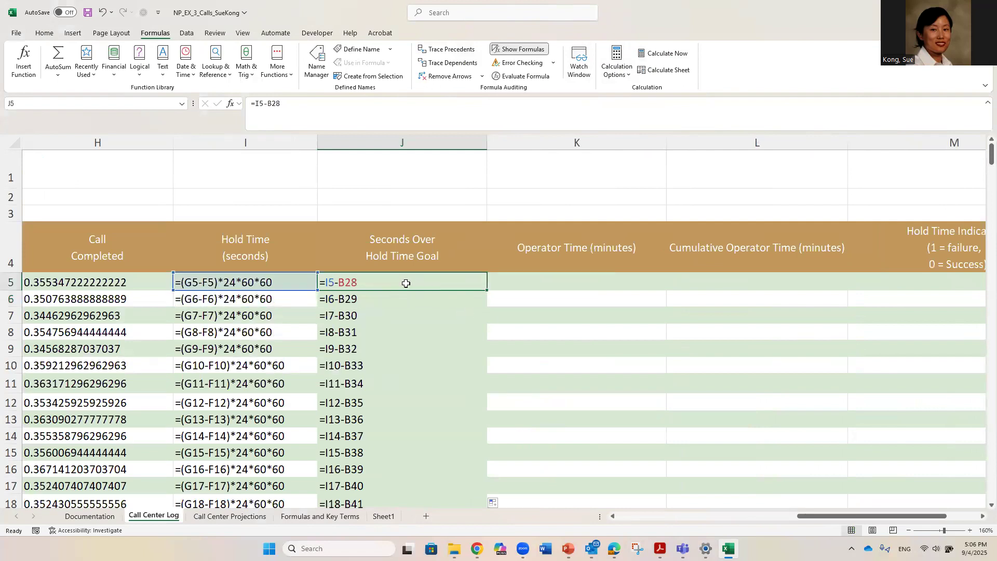
pyautogui.click(399, 301)
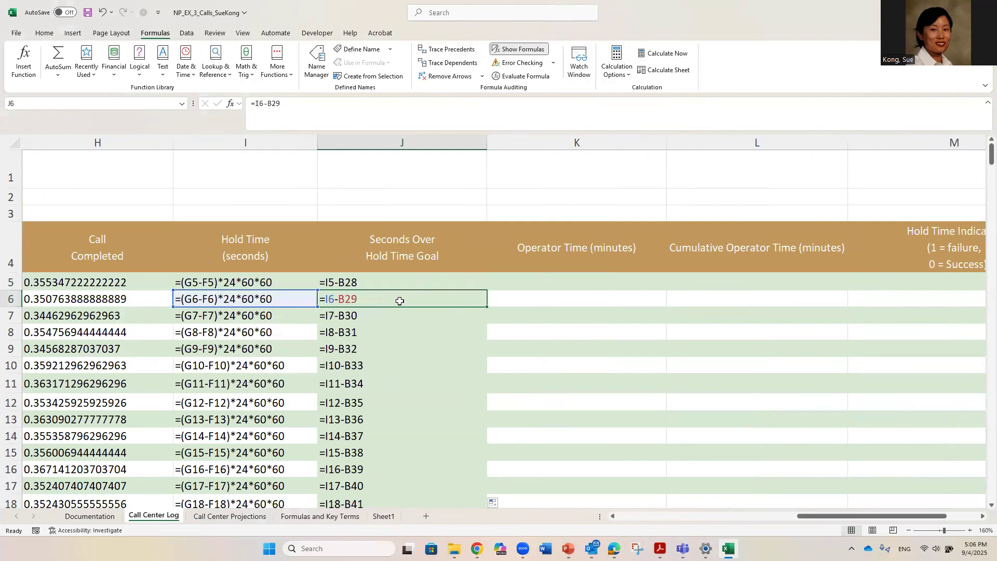
pyautogui.click(395, 315)
pyautogui.click(392, 329)
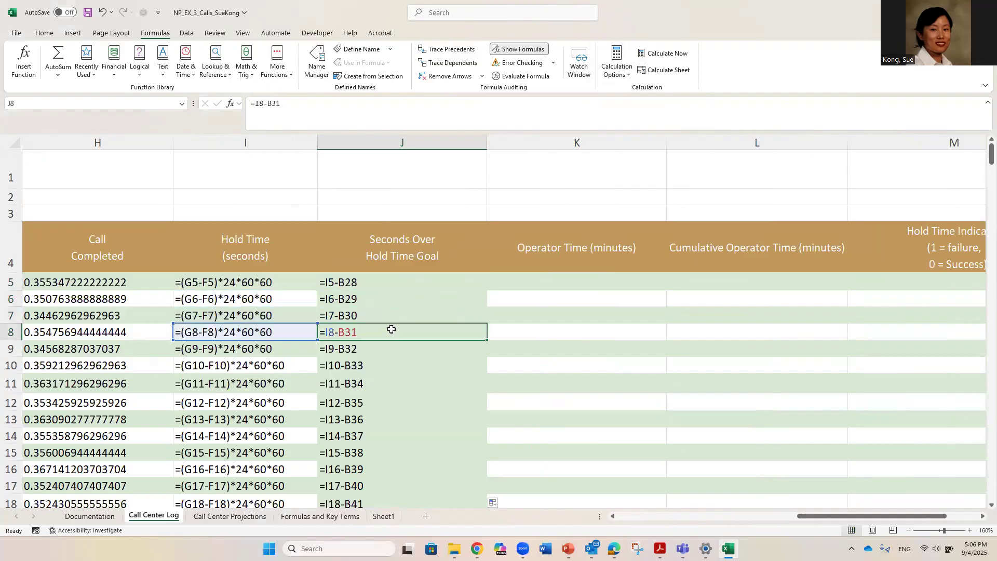
pyautogui.click(386, 349)
# - Change the J5 formula to =I5-$B$28 with an absolute reference and autofill it down the Seconds Over Hold Time Goal column
pyautogui.doubleClick(389, 285)
pyautogui.click(338, 285)
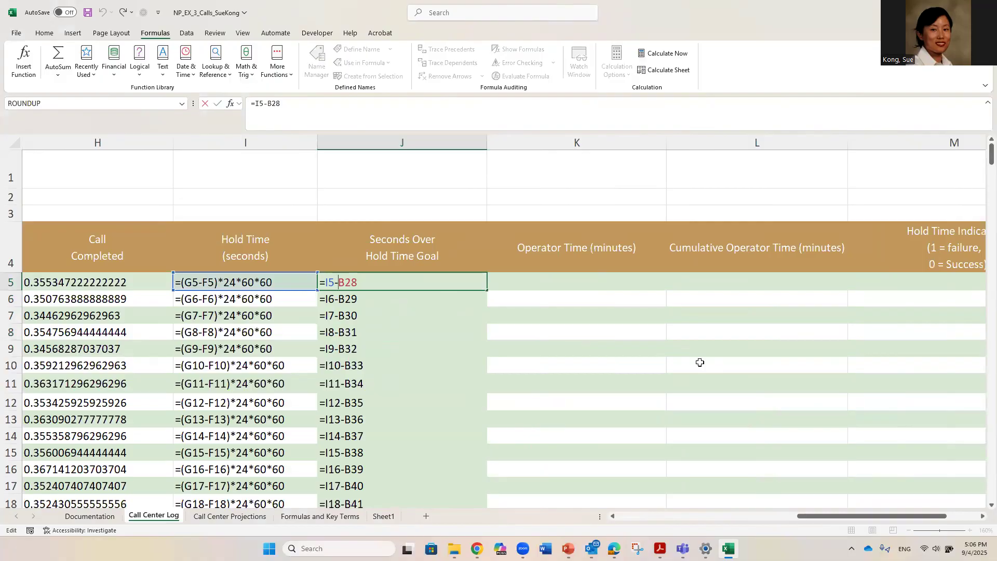
pyautogui.press('F4')
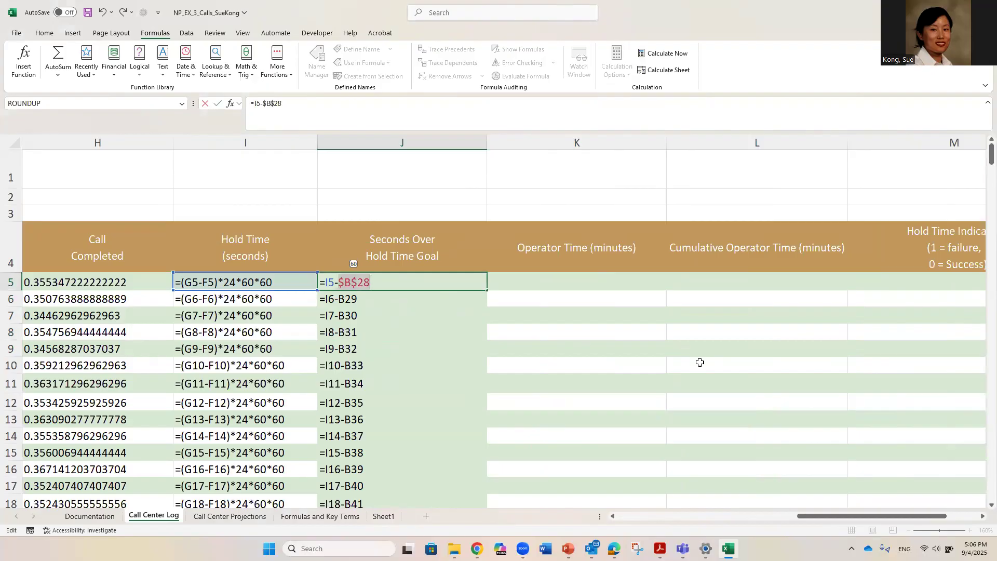
pyautogui.press('Return')
pyautogui.click(460, 280)
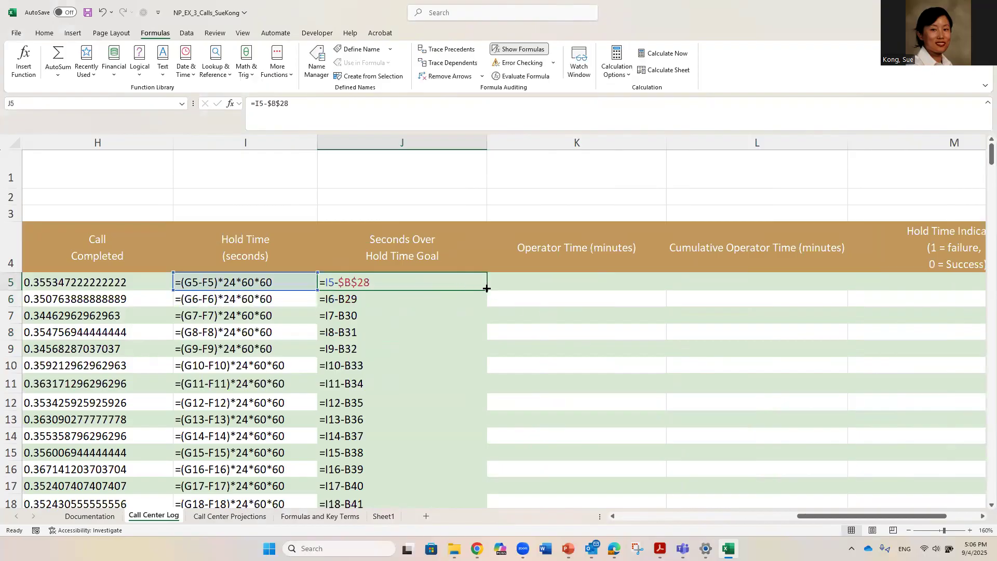
pyautogui.doubleClick(487, 289)
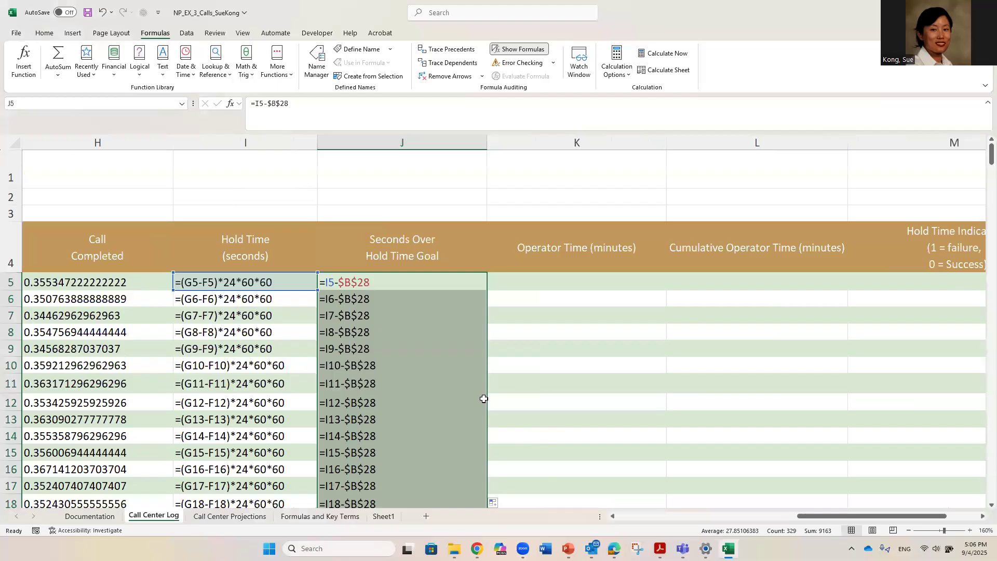
# - Switch the sheet back from formulas to values and check the Seconds Over Hold Time Goal results and the J5 formula
pyautogui.click(514, 50)
pyautogui.click(221, 288)
pyautogui.moveTo(166, 285); pyautogui.dragTo(210, 439)
pyautogui.click(217, 316)
pyautogui.click(220, 282)
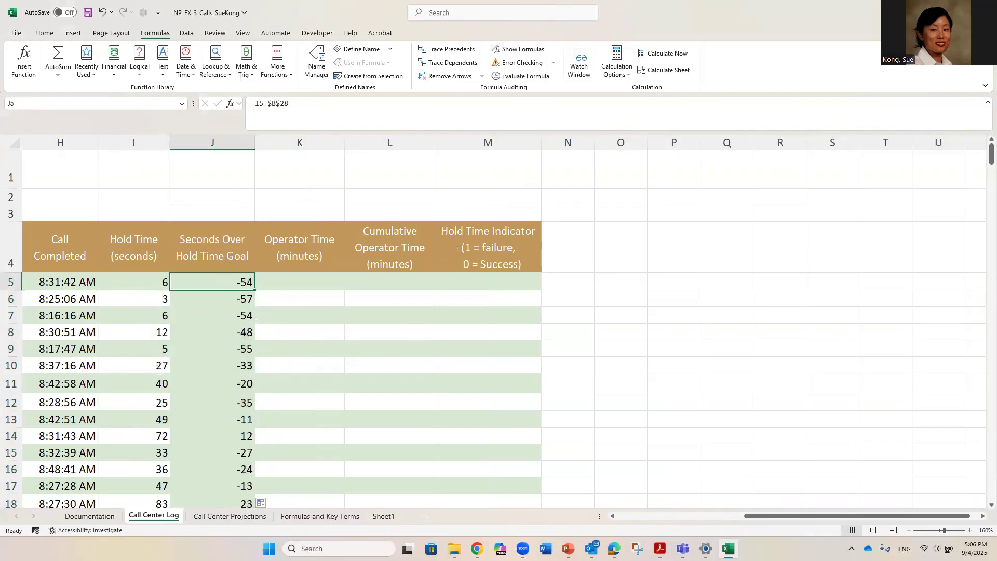
pyautogui.moveTo(832, 516); pyautogui.dragTo(648, 516)
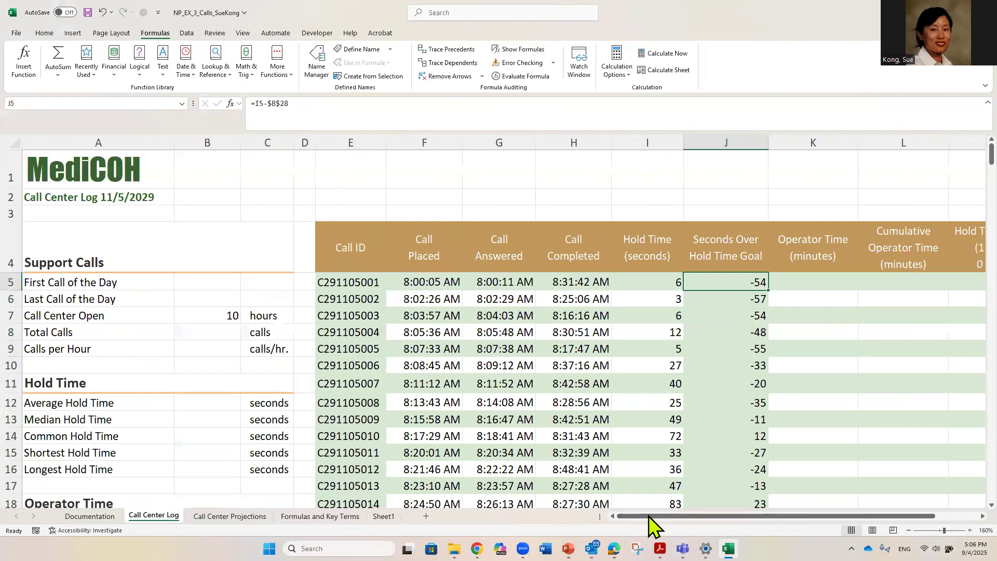
pyautogui.doubleClick(744, 281)
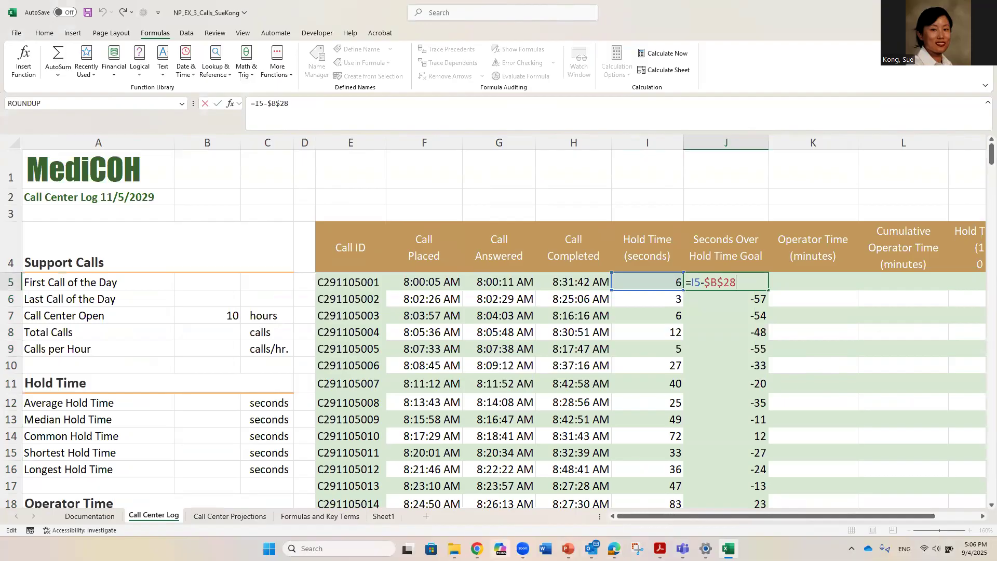
# - Switch to the MindTap reader in Edge and dismiss the text highlighting options
pyautogui.moveTo(614, 548)
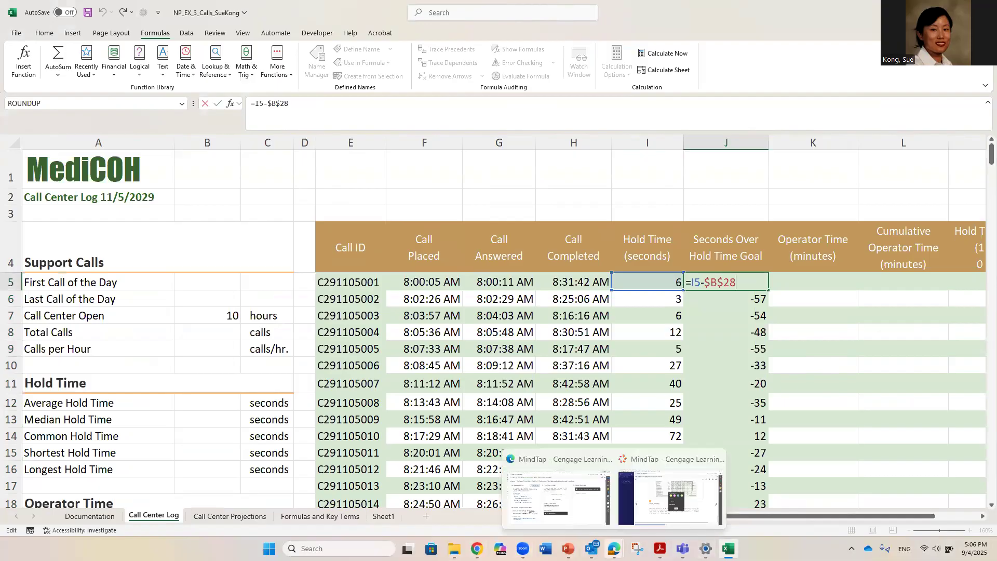
pyautogui.click(663, 519)
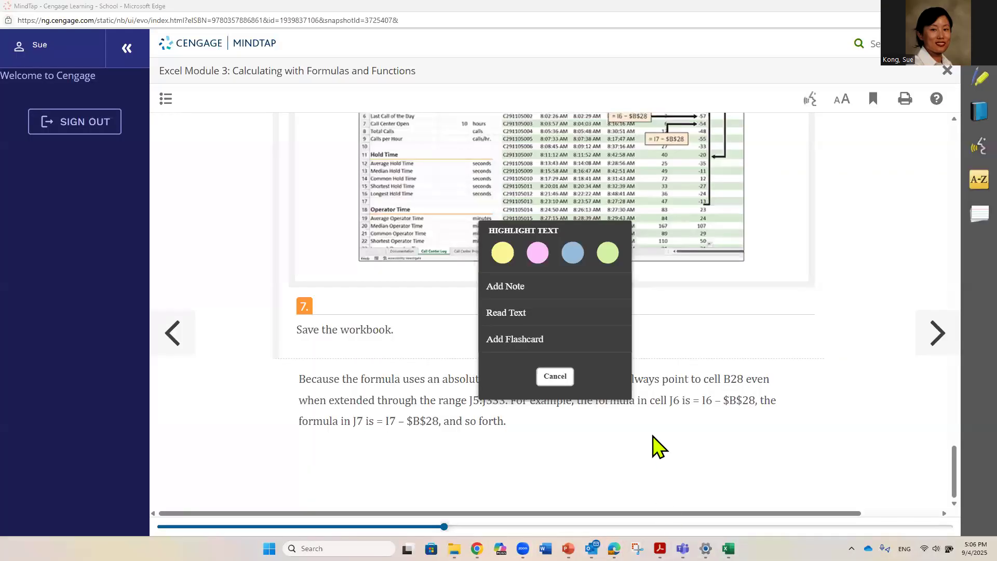
pyautogui.click(566, 381)
pyautogui.click(554, 376)
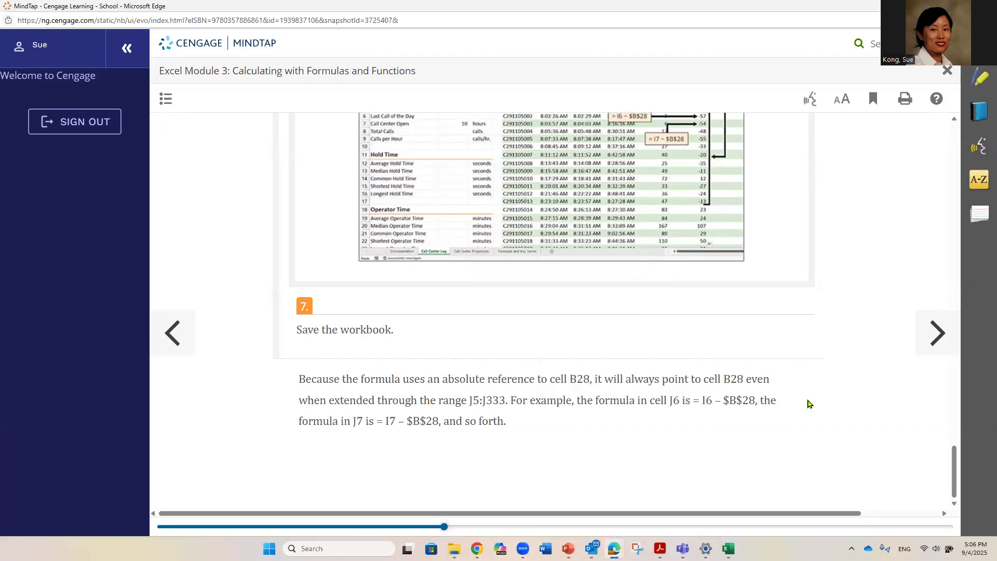
# - Go to section EX 3-6 Calculating with Dynamic Arrays and skim the multiplication table instructions and Figure 3–11
pyautogui.click(925, 344)
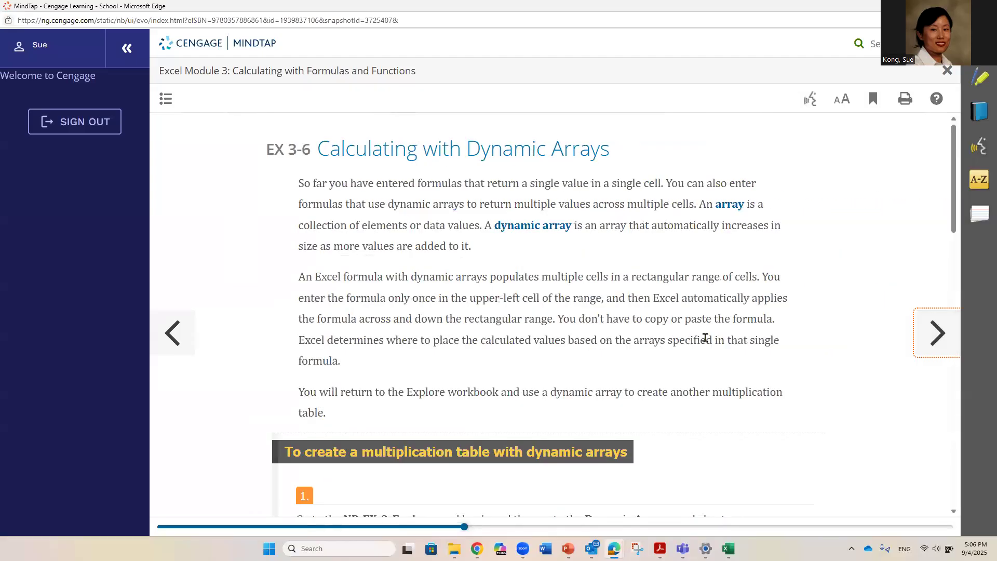
pyautogui.scroll(-2, 705, 338)
pyautogui.scroll(-15, 705, 343)
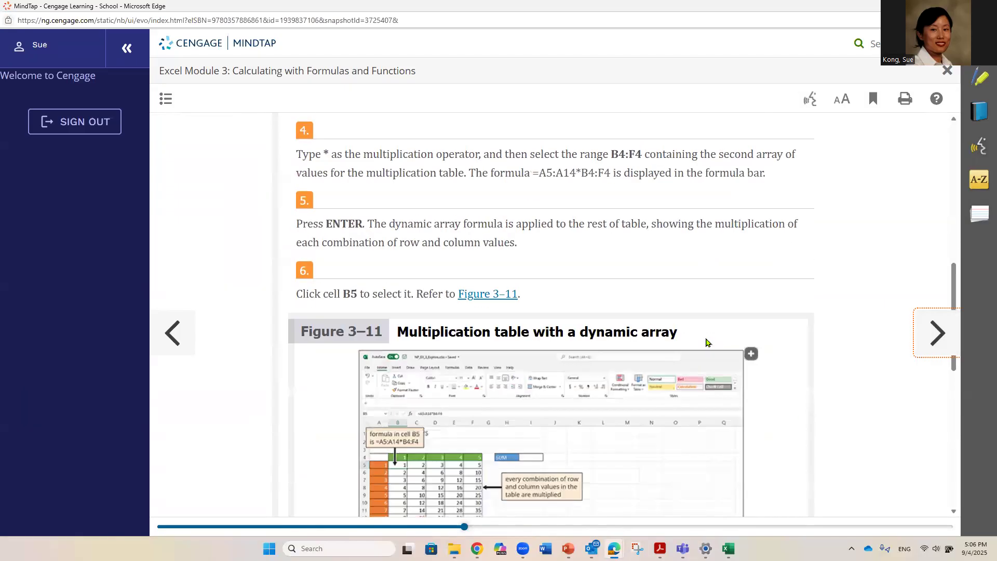
pyautogui.scroll(-5, 705, 343)
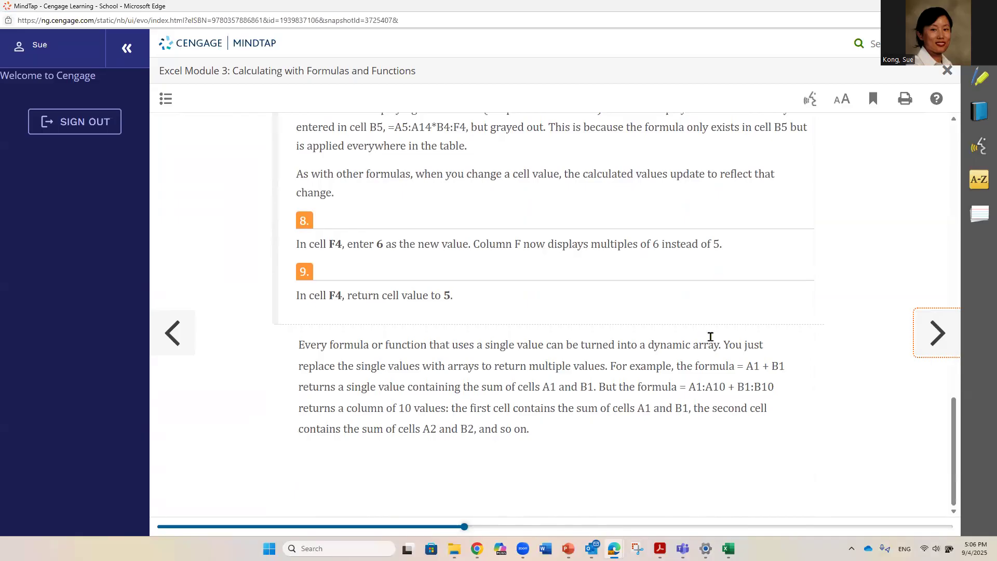
pyautogui.scroll(5, 801, 345)
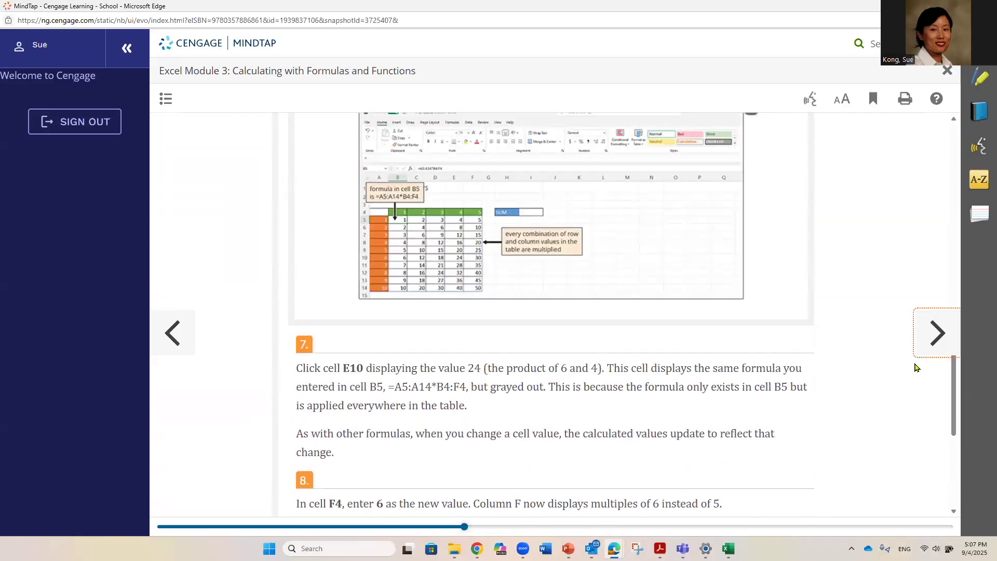
# - Page through EX 3-6a Spill Ranges and the following section, examining the = SUM(B5#) spill range reference formula and Figure 3–13
pyautogui.click(935, 333)
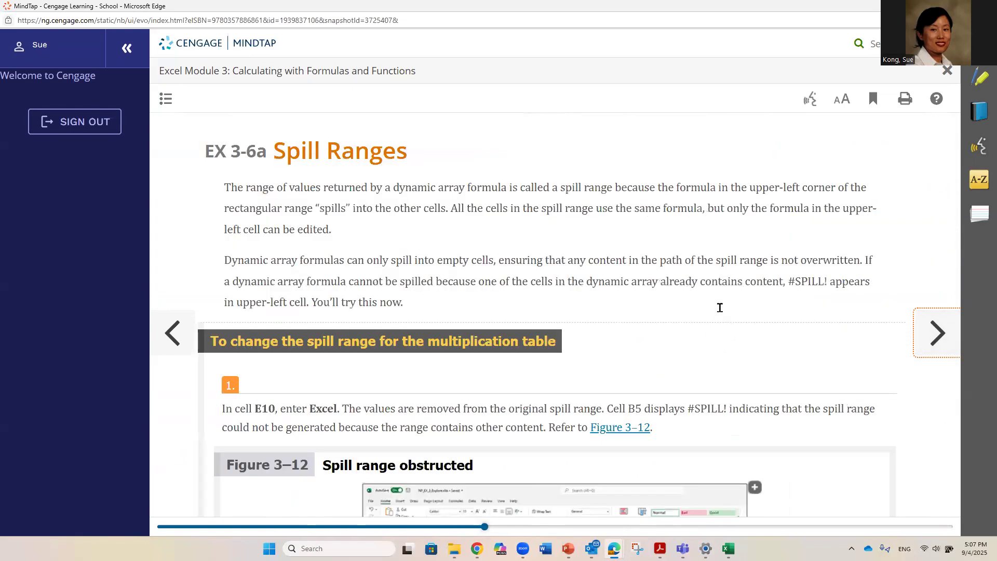
pyautogui.scroll(-7, 719, 312)
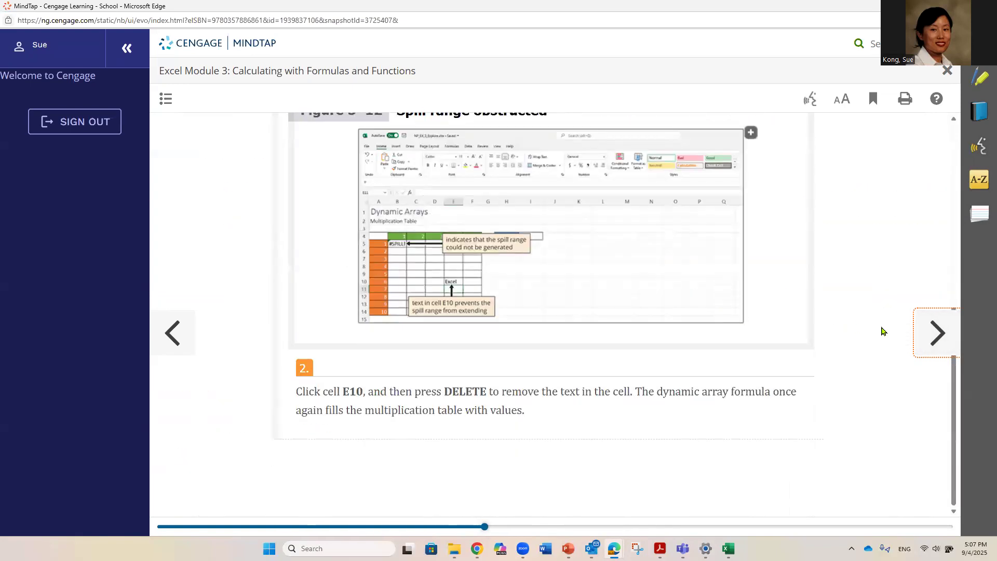
pyautogui.click(937, 333)
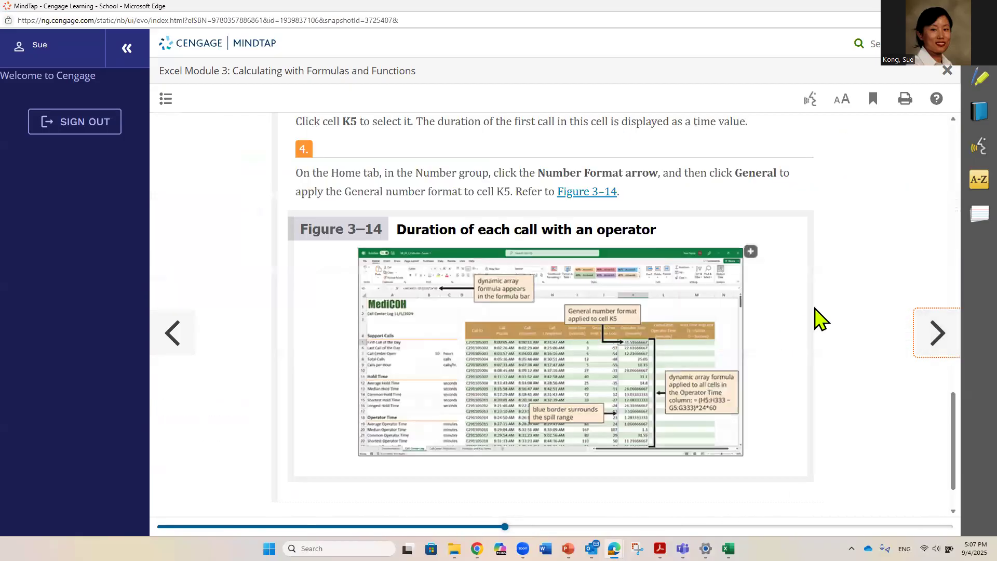
pyautogui.scroll(-5, 820, 319)
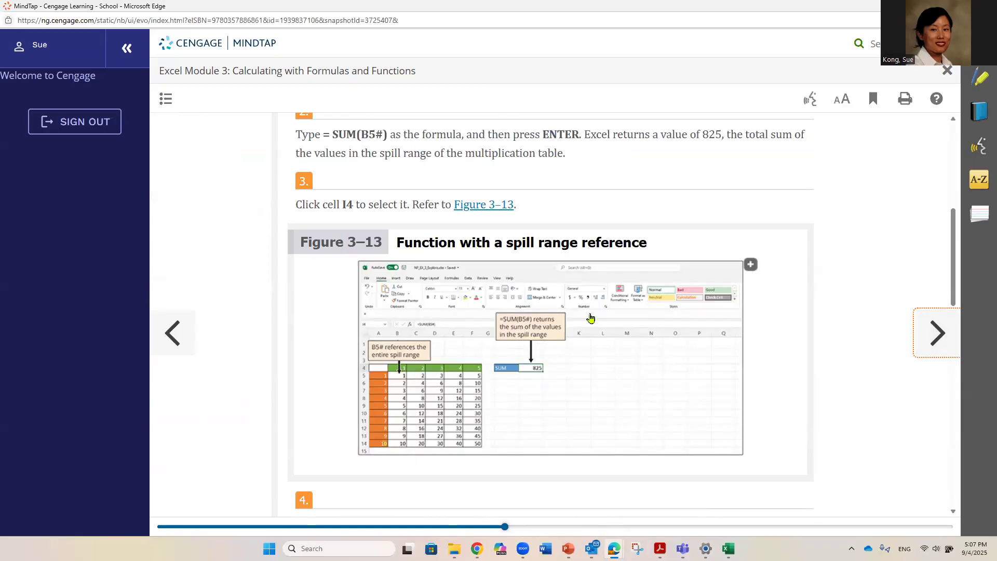
pyautogui.moveTo(323, 136); pyautogui.dragTo(388, 136)
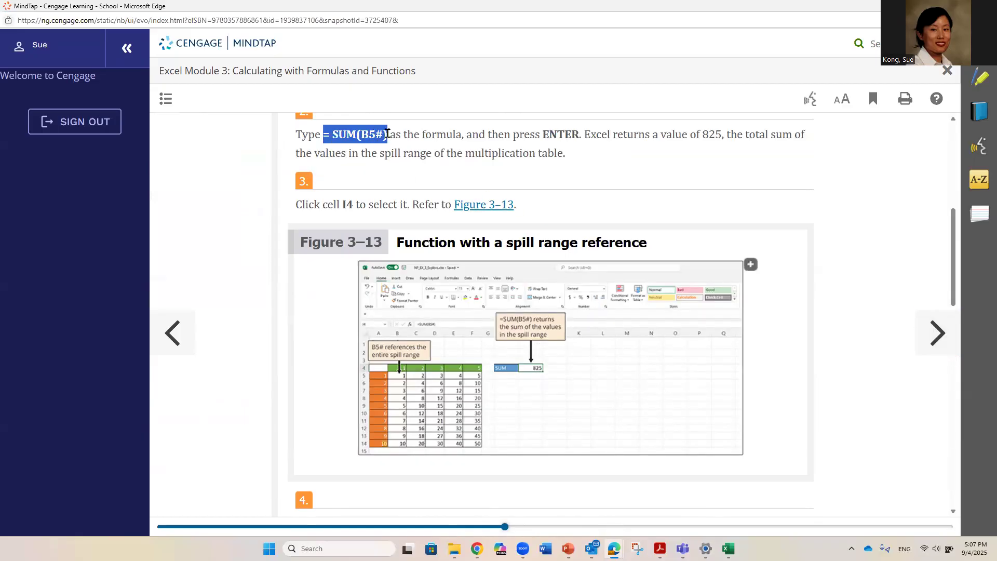
# - Read the instructions for calculating operator time in minutes, examining the K5 dynamic array formula = (H5:H333 – G5:G333)*24*60
pyautogui.scroll(-6, 831, 343)
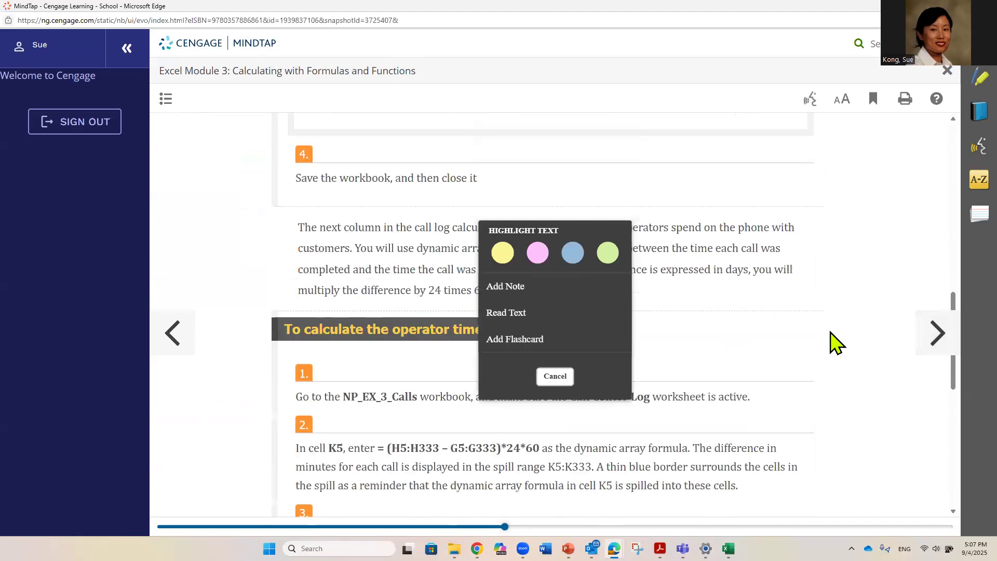
pyautogui.click(733, 343)
pyautogui.scroll(-2, 733, 344)
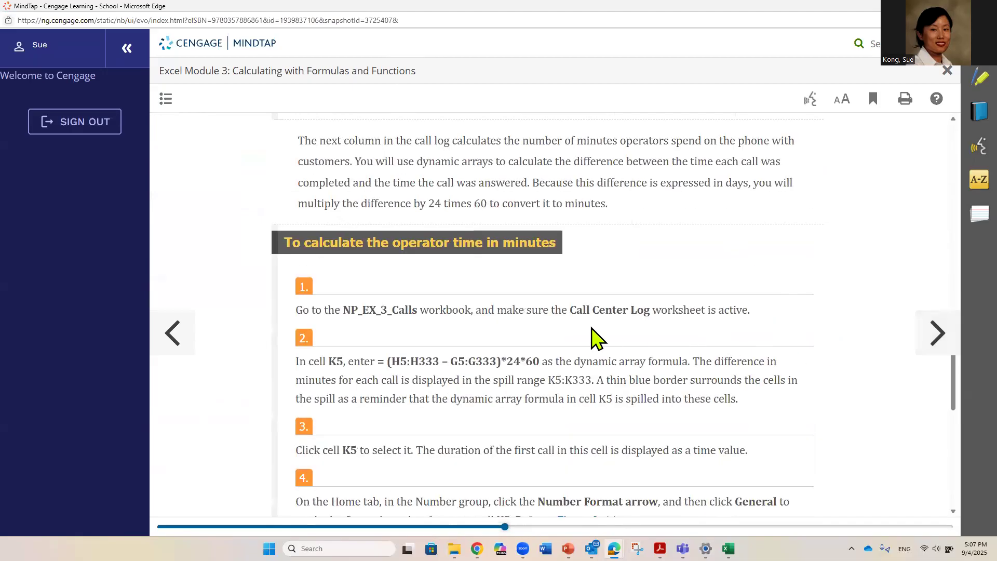
pyautogui.scroll(-2, 504, 329)
pyautogui.moveTo(342, 222); pyautogui.dragTo(452, 275)
pyautogui.click(349, 298)
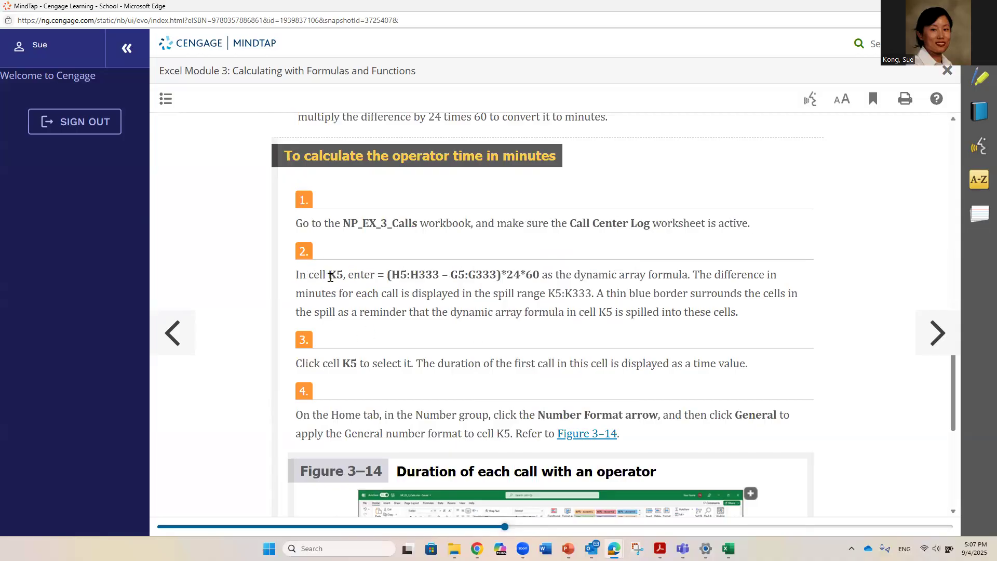
pyautogui.moveTo(331, 277); pyautogui.dragTo(340, 276)
pyautogui.click(383, 289)
pyautogui.moveTo(387, 275); pyautogui.dragTo(494, 275)
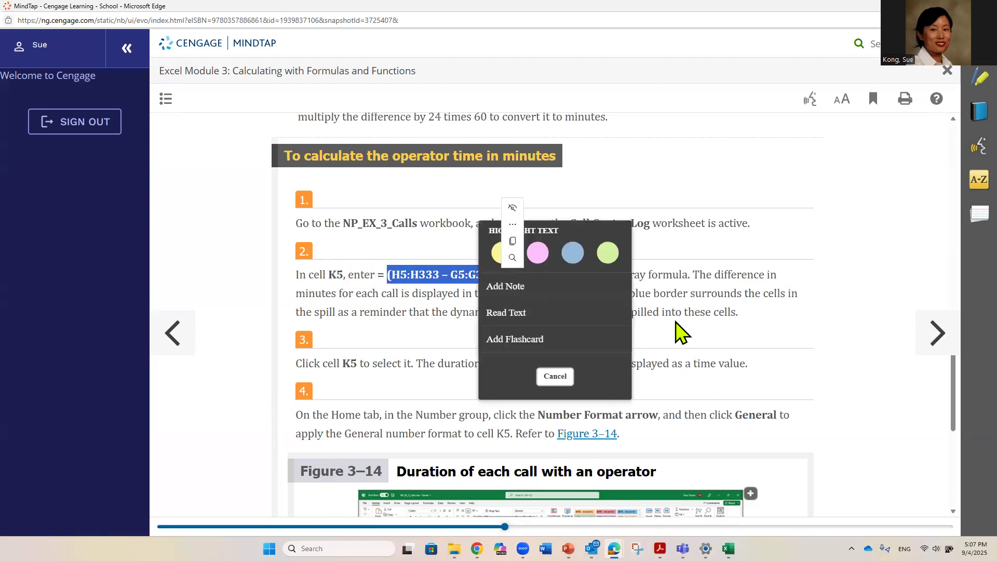
pyautogui.click(675, 329)
pyautogui.moveTo(588, 276); pyautogui.dragTo(647, 274)
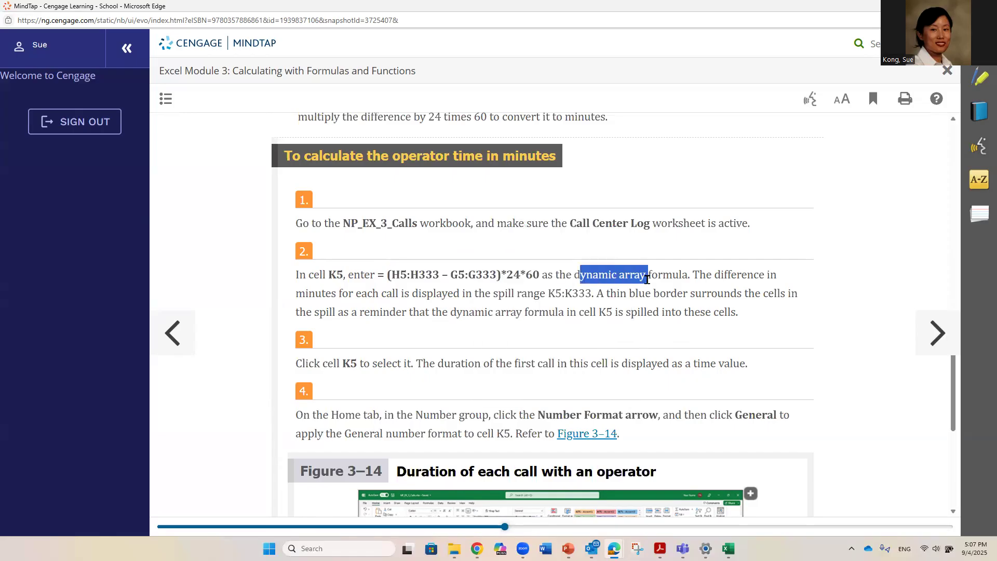
pyautogui.click(692, 331)
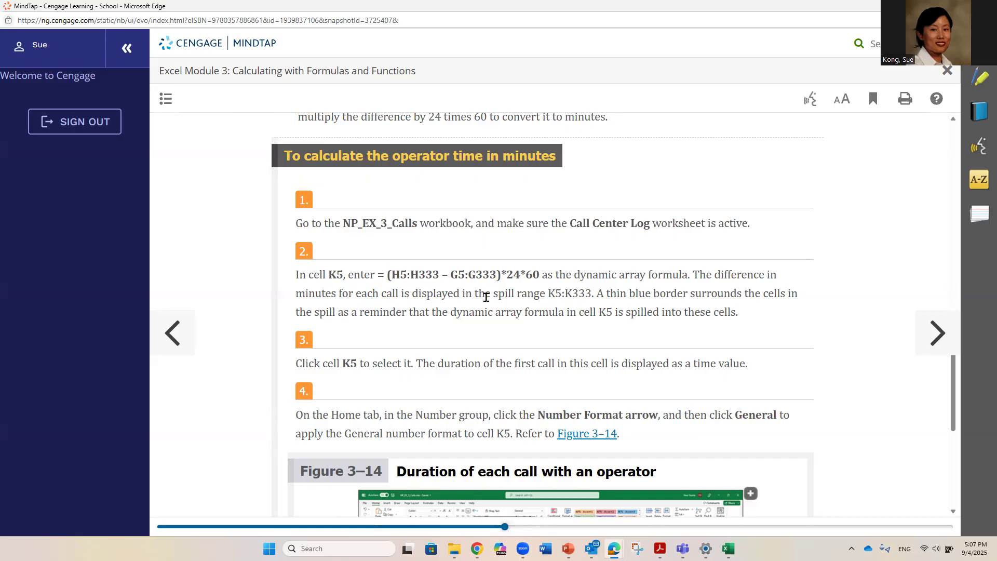
# - Read the remaining operator time instructions, examining the K5 formula, the General number format step and Figure 3–14
pyautogui.moveTo(392, 276); pyautogui.dragTo(494, 274)
pyautogui.click(403, 337)
pyautogui.scroll(-2, 472, 331)
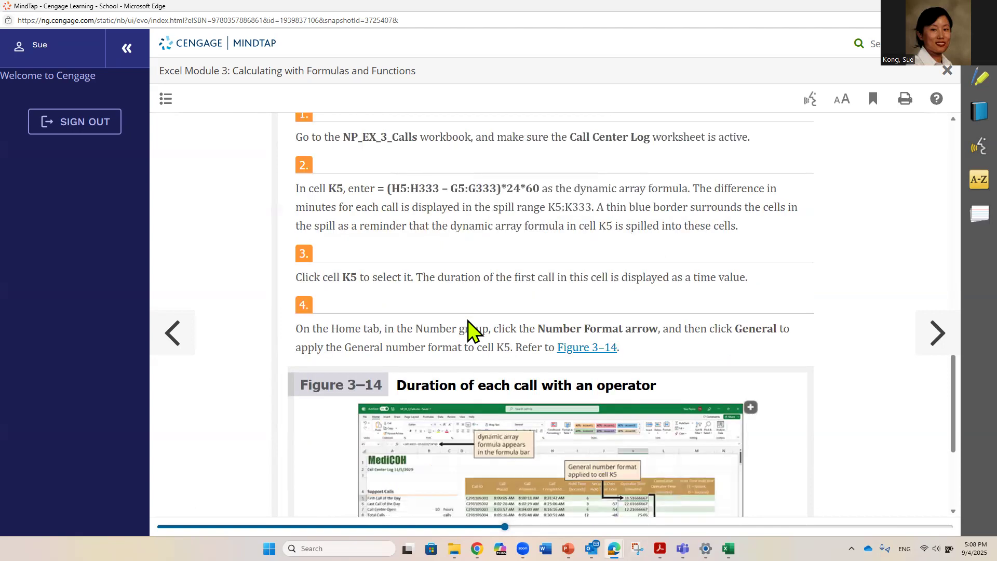
pyautogui.scroll(-2, 469, 330)
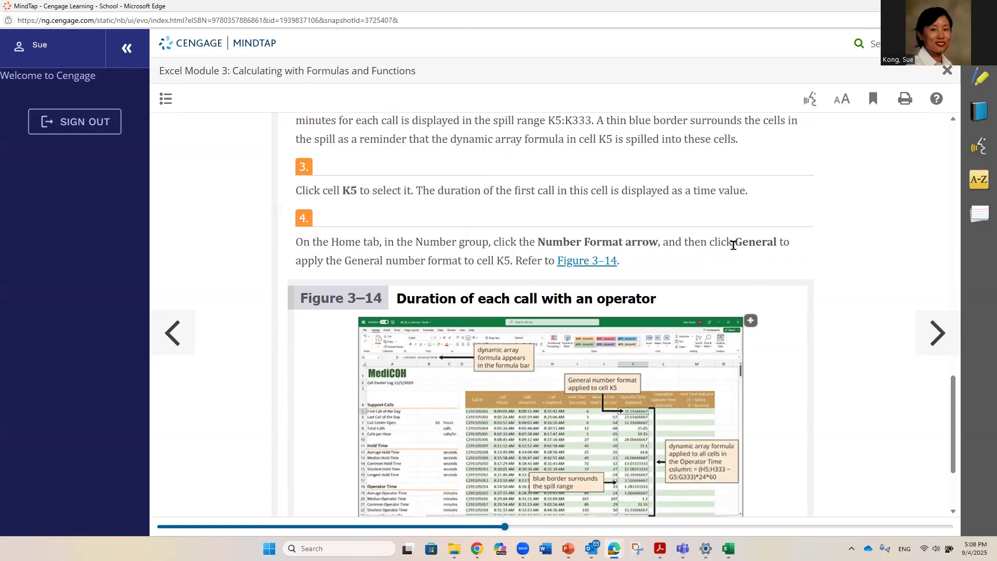
pyautogui.moveTo(732, 245); pyautogui.dragTo(775, 244)
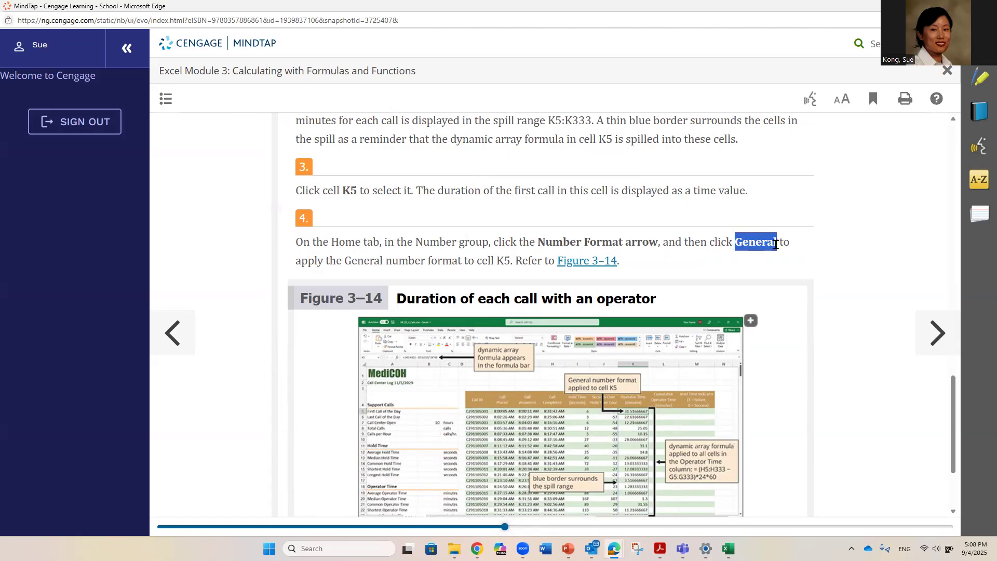
pyautogui.click(779, 312)
pyautogui.scroll(-3, 778, 311)
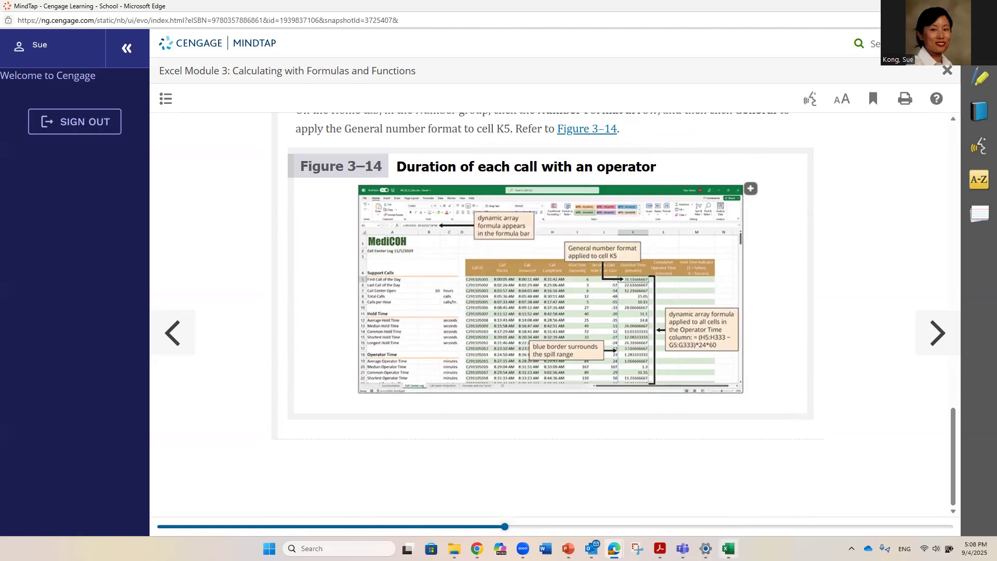
# - Switch to the NP_EX_3_Calls workbook in Excel, finish the open formula edit in J5 and select cell K5
pyautogui.hotkey('alt', 'Tab')
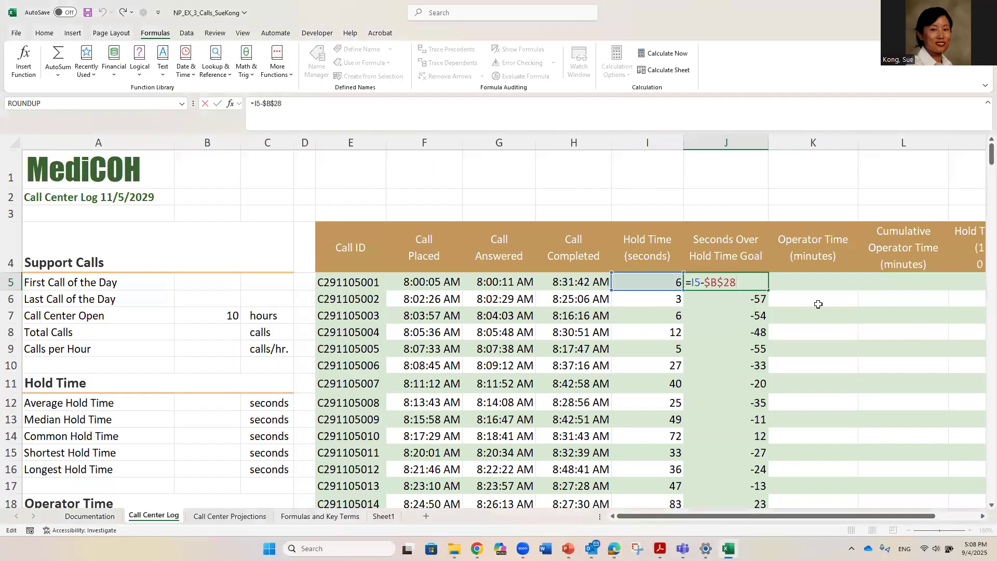
pyautogui.press('Return')
pyautogui.click(817, 282)
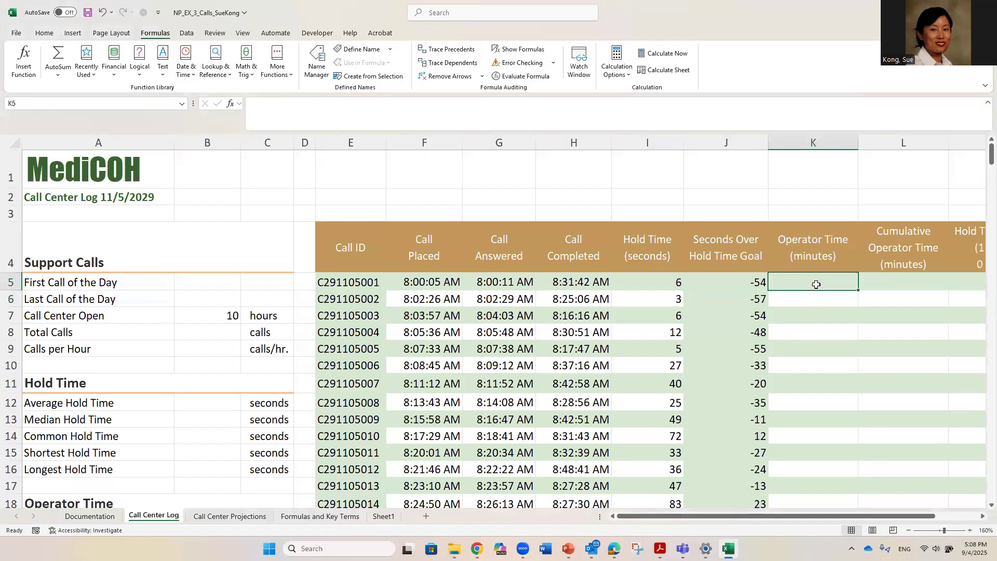
# - Start the operator time formula in K5 with an equals sign, trying H5 as the first reference and removing it
pyautogui.click(834, 143)
pyautogui.click(803, 281)
pyautogui.write('=')
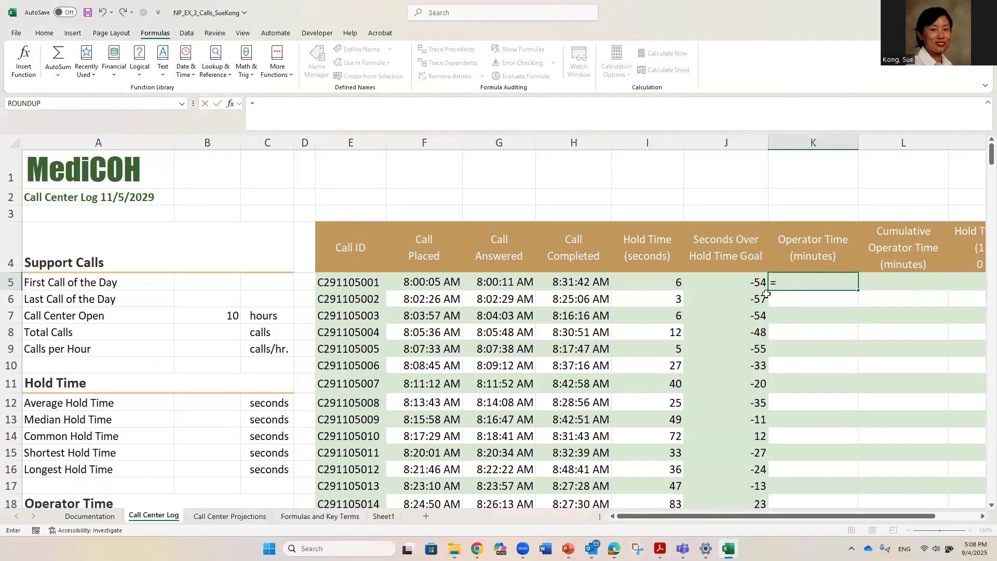
pyautogui.click(585, 284)
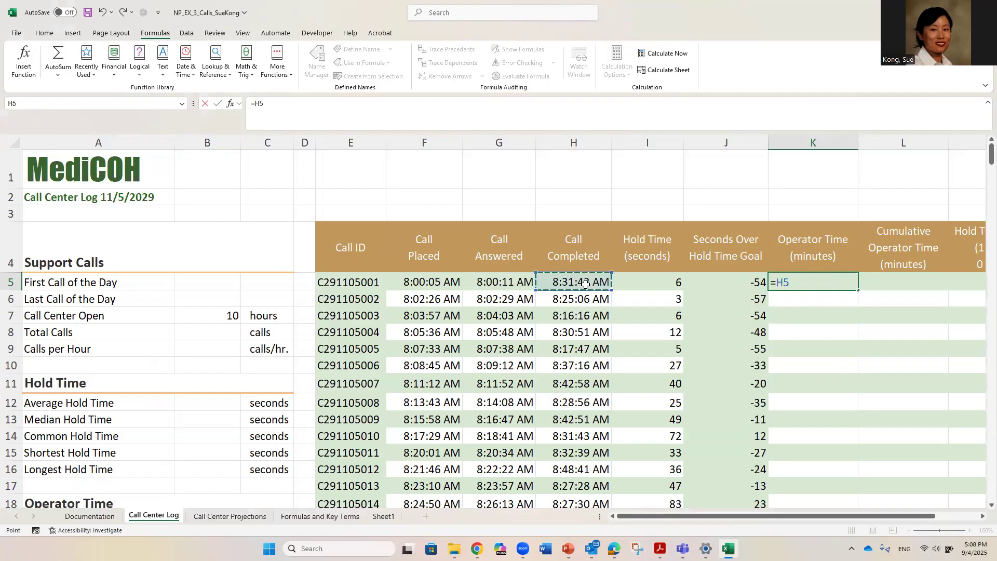
pyautogui.press('BackSpace')
pyautogui.press('BackSpace')
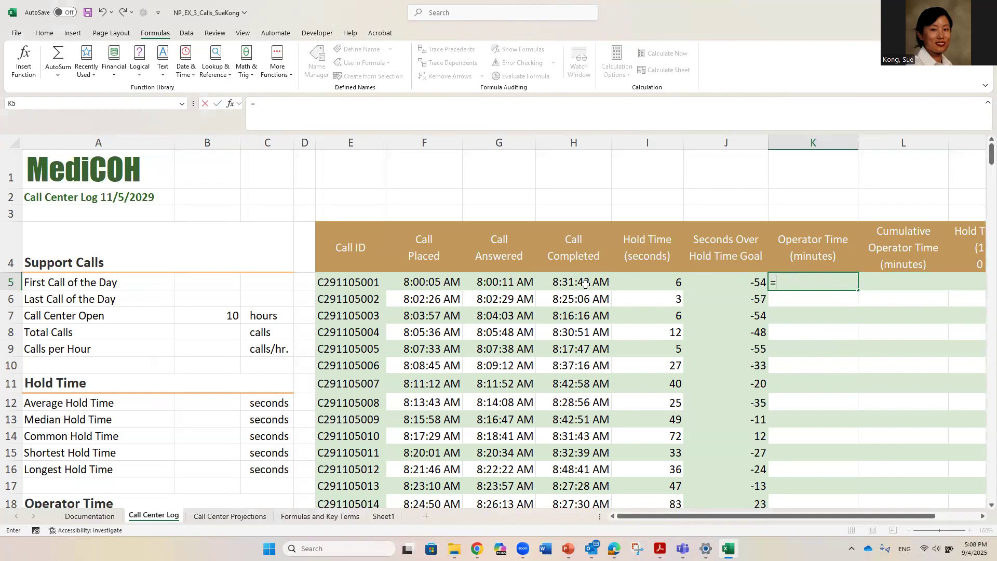
# - Enter the dynamic array formula =H5:H333-G5:G333 in cell K5 of the Operator Time column
pyautogui.moveTo(586, 281); pyautogui.dragTo(585, 485)
pyautogui.moveTo(990, 490); pyautogui.dragTo(974, 130)
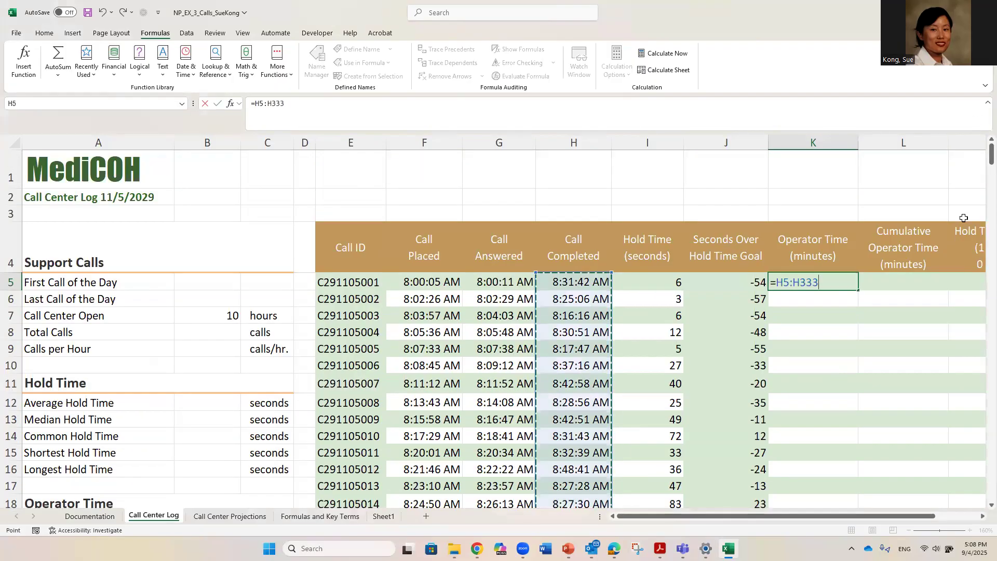
pyautogui.write('-')
pyautogui.moveTo(518, 281); pyautogui.dragTo(513, 480)
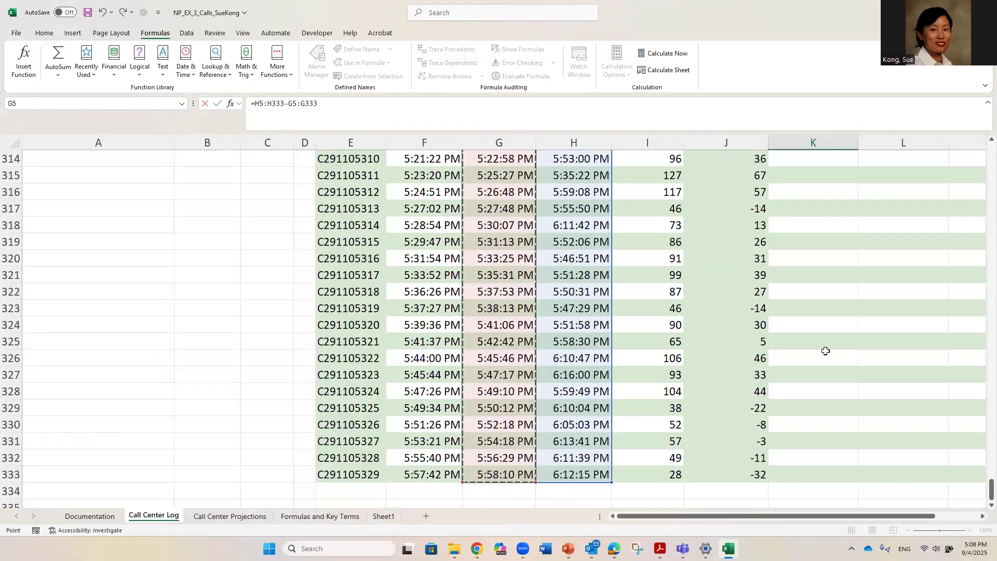
pyautogui.scroll(13, 831, 353)
pyautogui.moveTo(990, 446); pyautogui.dragTo(981, 150)
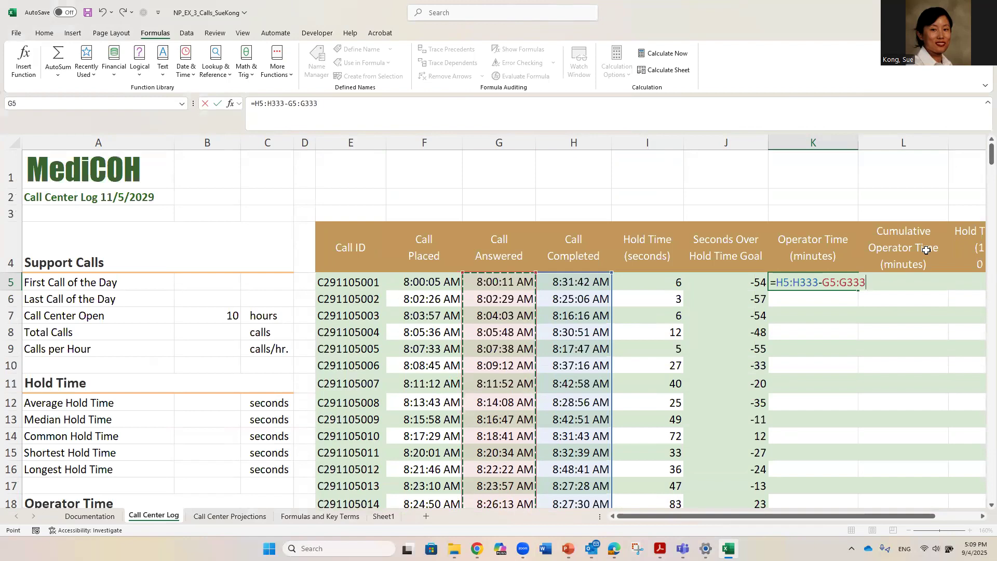
pyautogui.press('Return')
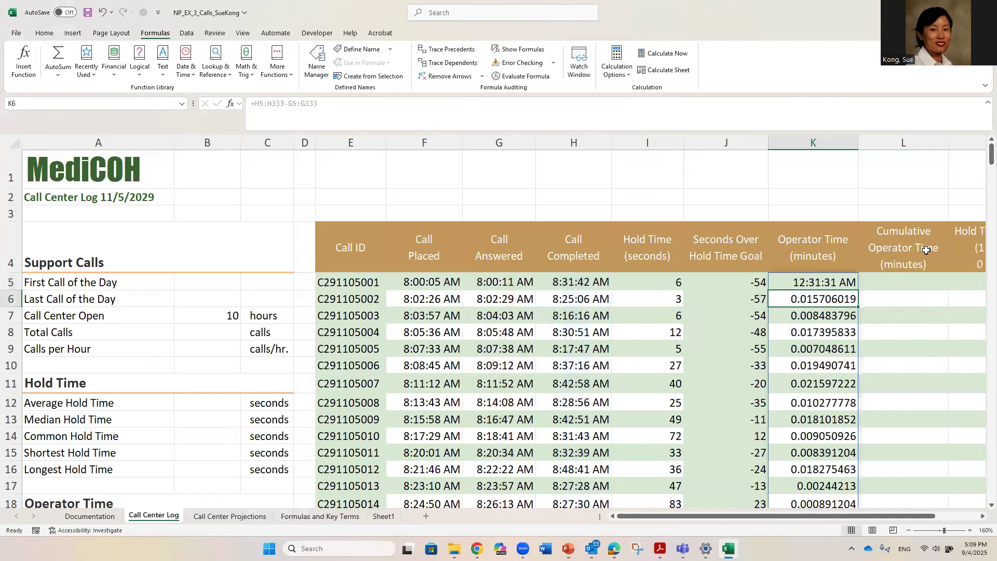
# - Edit the formula in K5 to =(H5:H333-G5:G333)*24*60 to convert the operator times to minutes
pyautogui.click(841, 279)
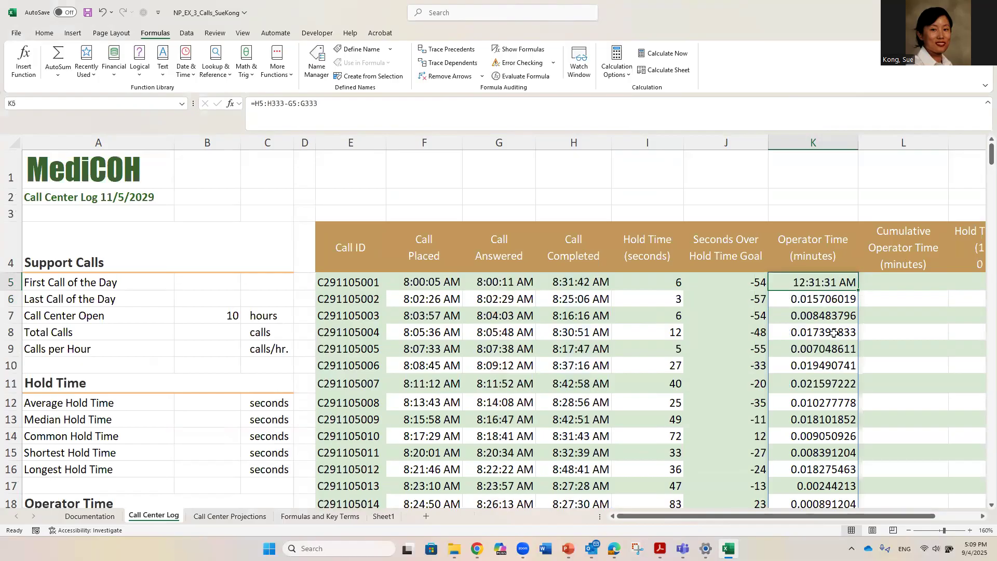
pyautogui.doubleClick(812, 281)
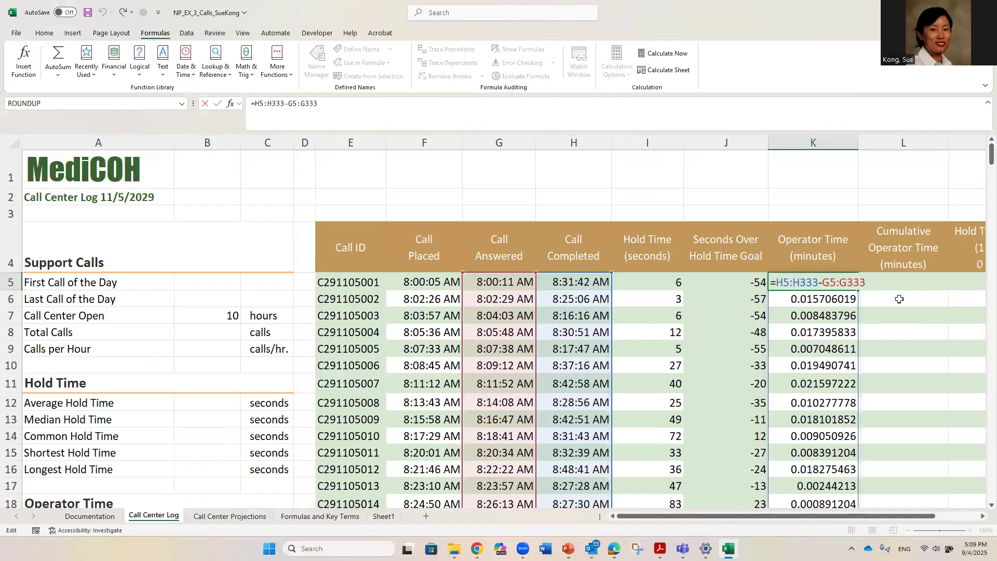
pyautogui.write('(')
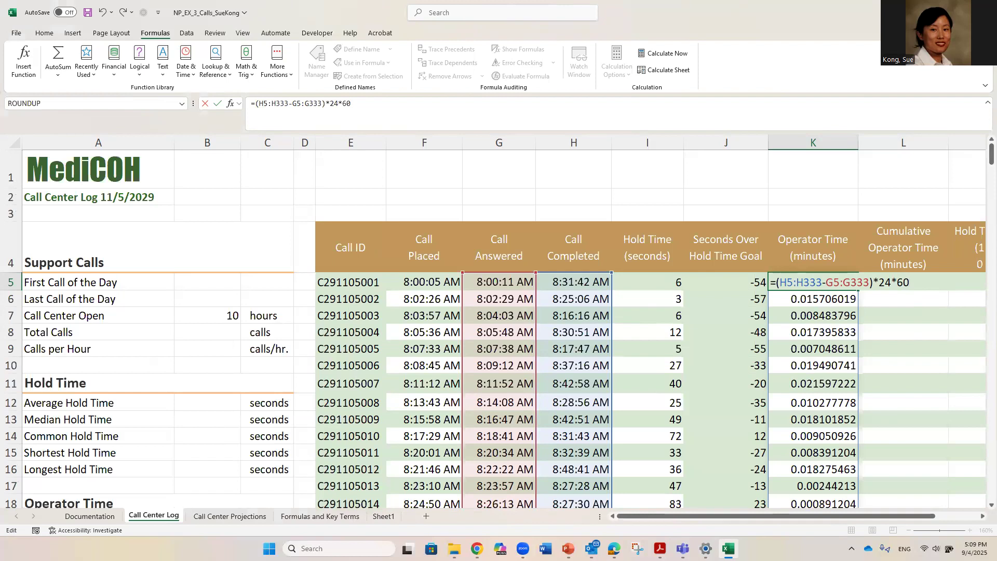
pyautogui.press('Return')
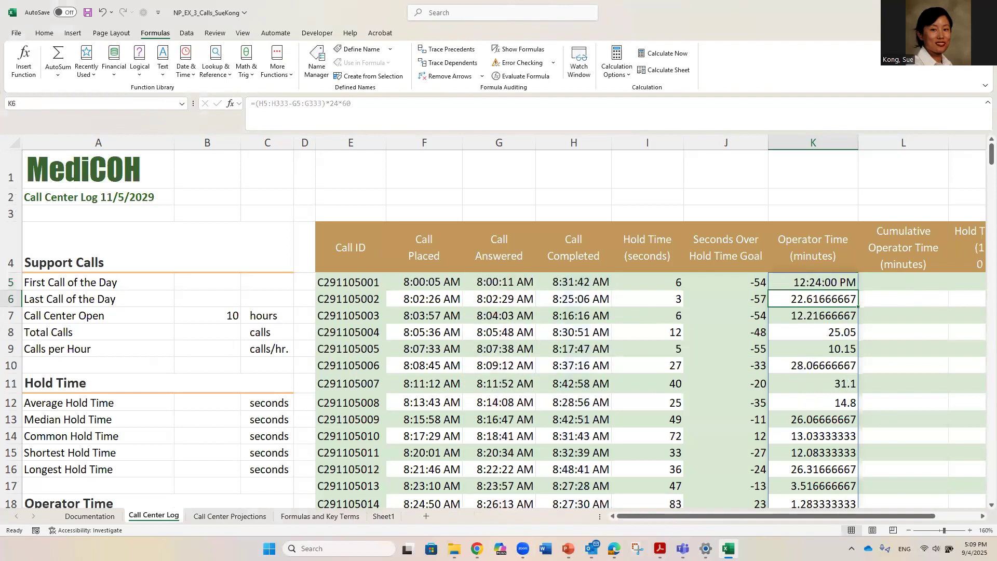
# - Apply the General number format to cell K5 and check the first values of the Operator Time column
pyautogui.click(833, 280)
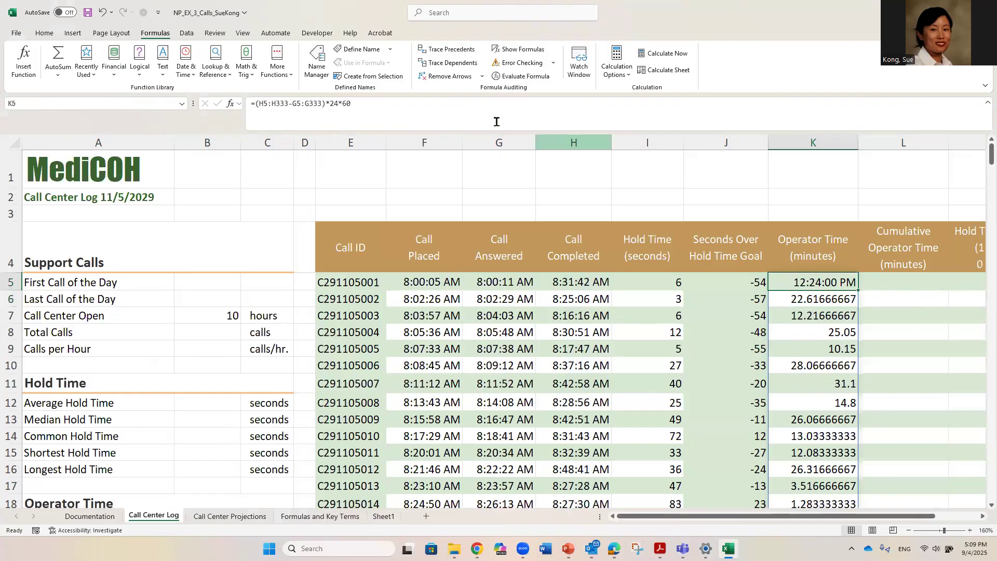
pyautogui.click(46, 35)
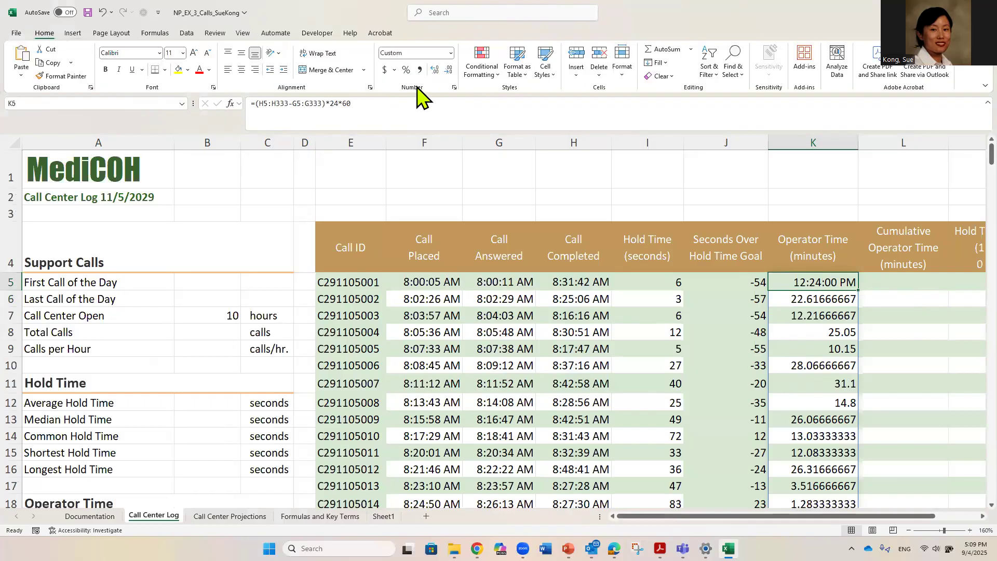
pyautogui.click(450, 53)
pyautogui.click(451, 80)
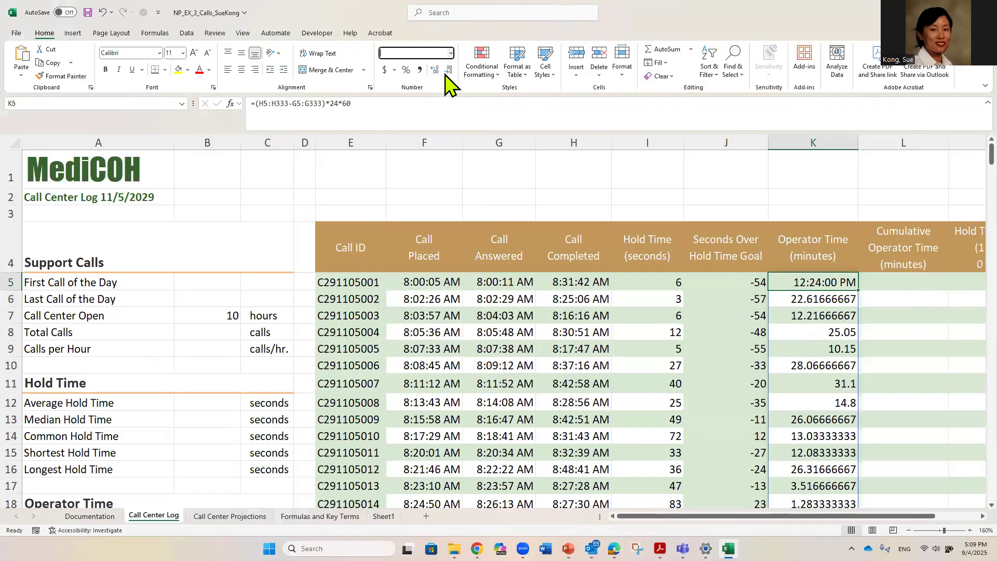
pyautogui.moveTo(827, 288); pyautogui.dragTo(831, 472)
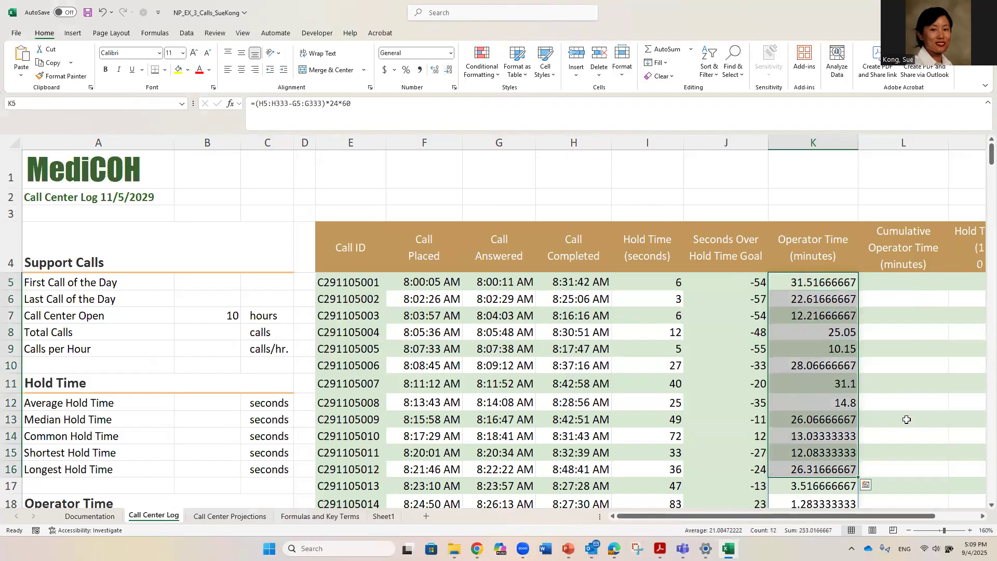
# - Switch to the MindTap textbook in Edge and find section EX 3-7, Performing Calculations with the Quick Analysis Tool
pyautogui.click(910, 284)
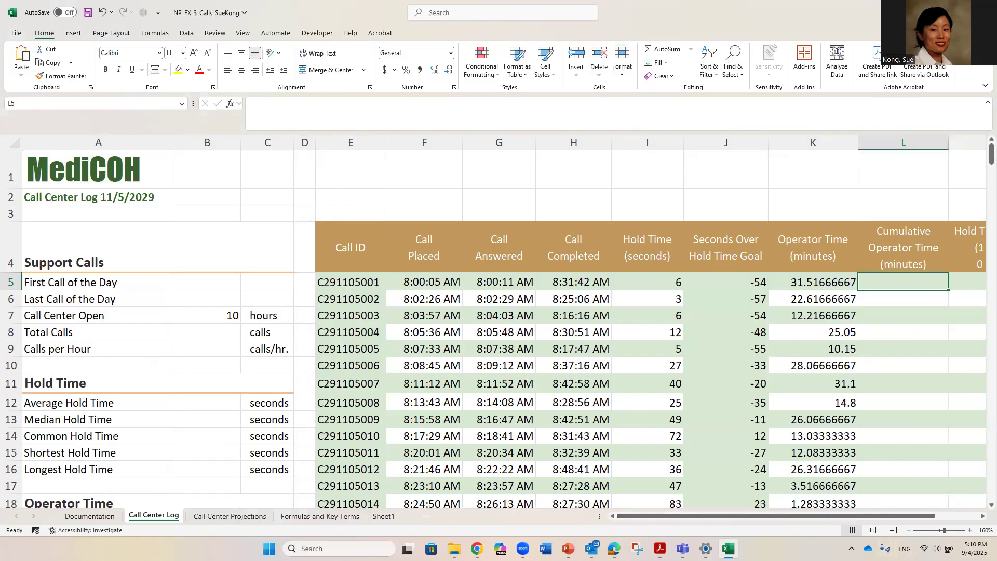
pyautogui.click(983, 517)
pyautogui.click(982, 517)
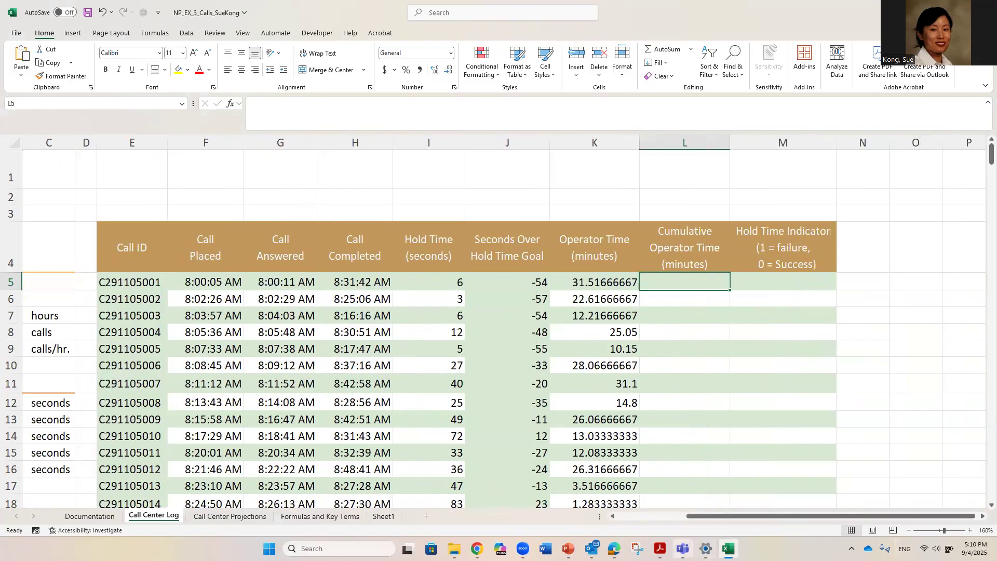
pyautogui.moveTo(614, 548)
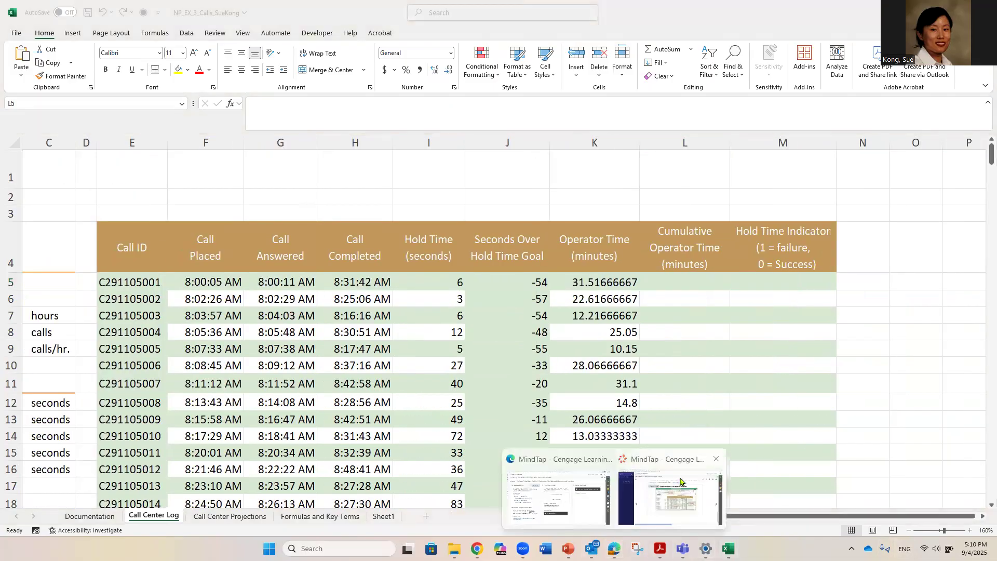
pyautogui.click(677, 500)
pyautogui.click(937, 336)
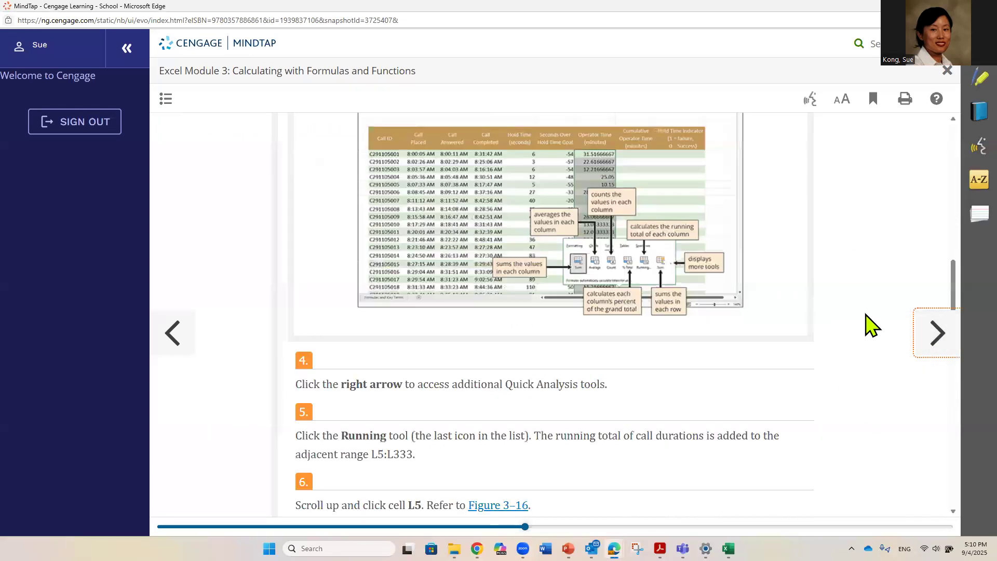
pyautogui.click(176, 337)
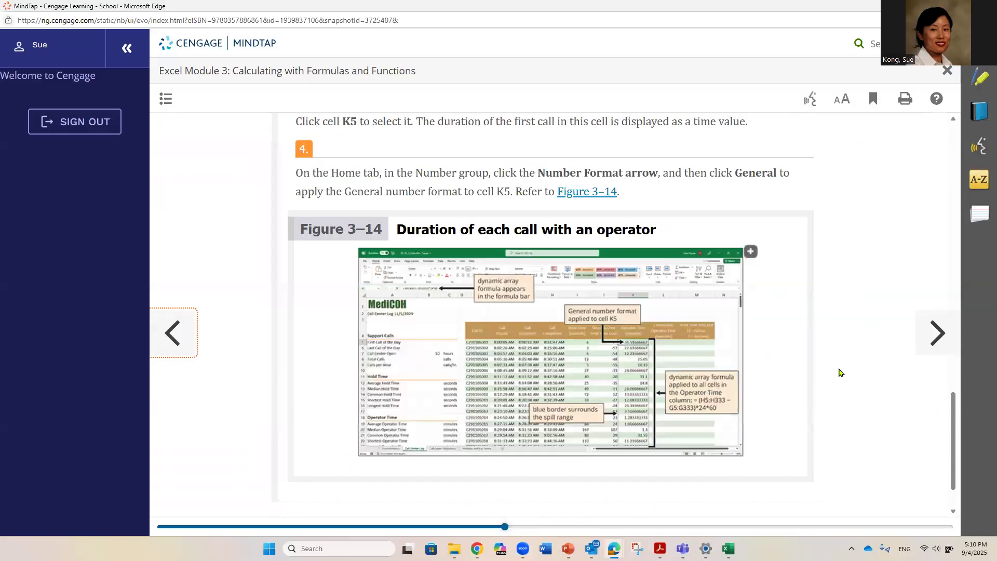
pyautogui.click(936, 334)
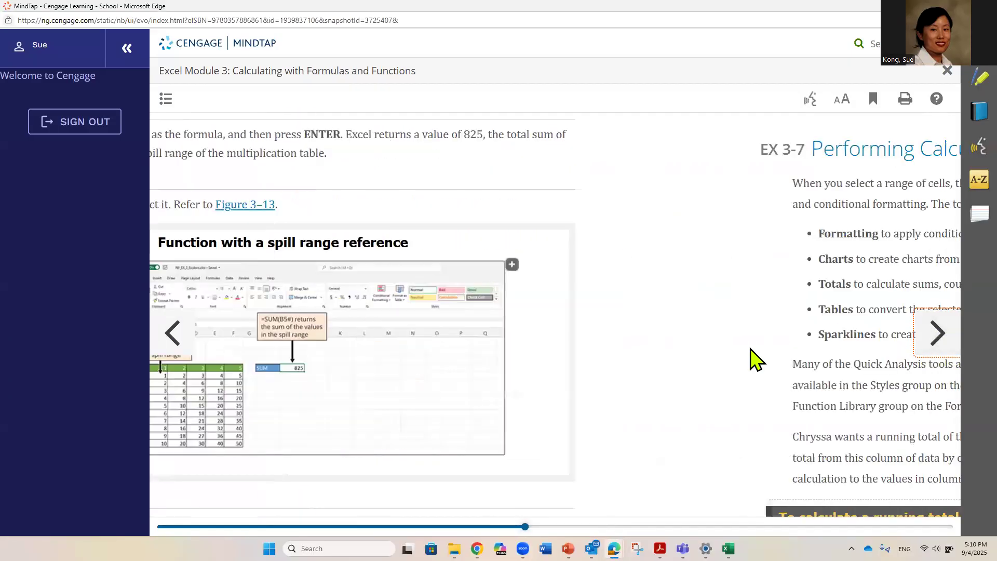
pyautogui.scroll(-4, 756, 358)
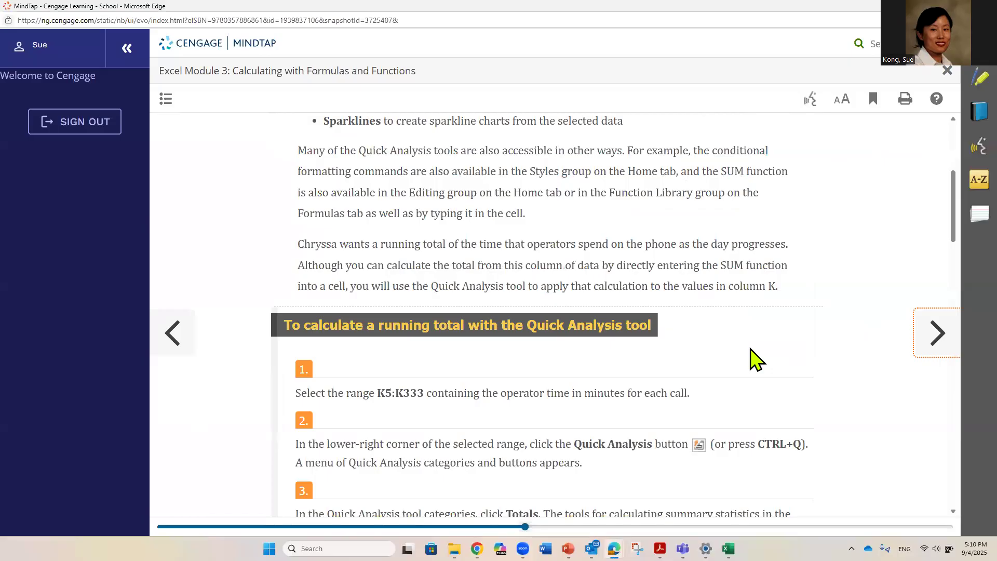
pyautogui.scroll(-10, 755, 358)
pyautogui.scroll(5, 756, 358)
pyautogui.scroll(10, 756, 359)
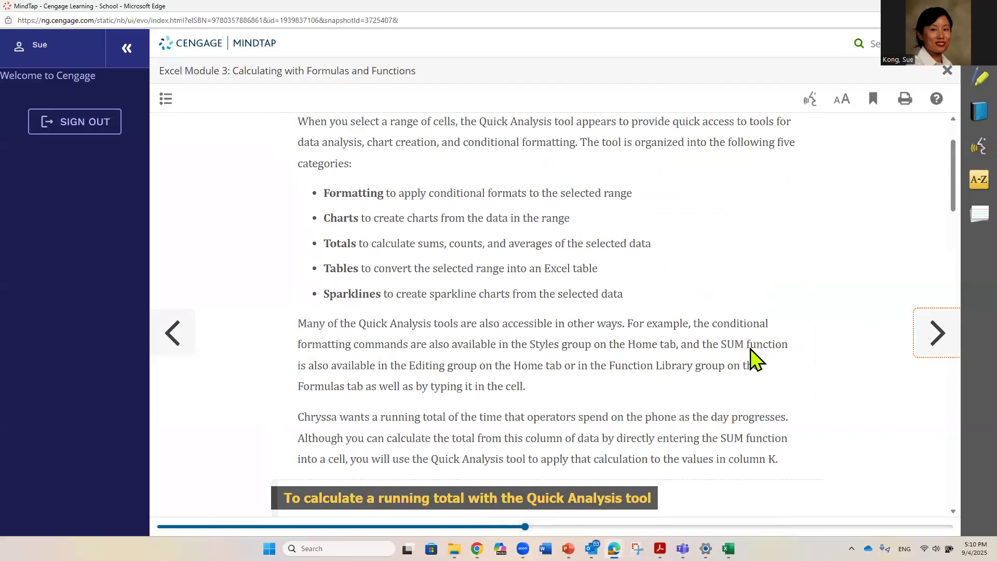
pyautogui.scroll(2, 755, 358)
pyautogui.click(330, 151)
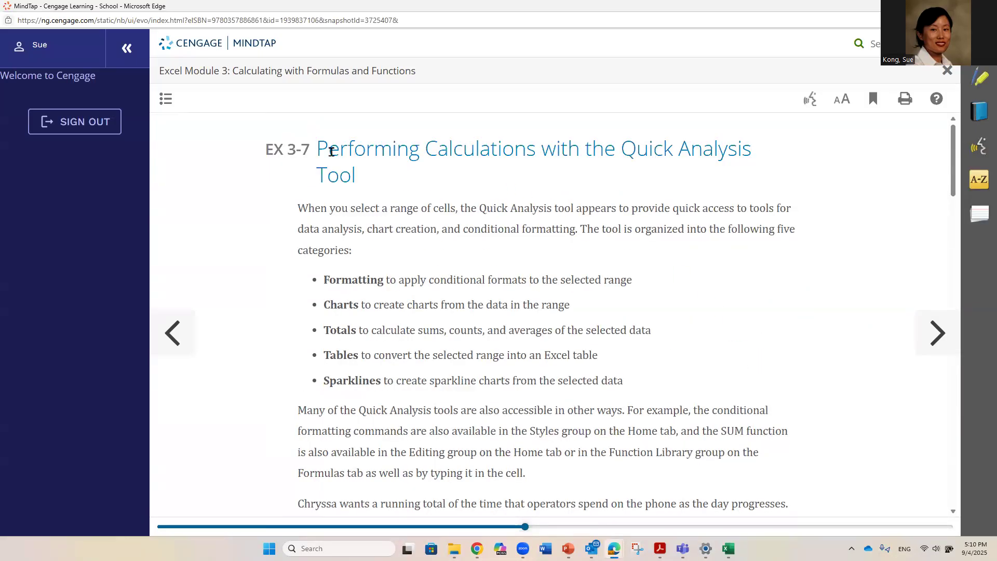
pyautogui.moveTo(331, 151); pyautogui.dragTo(452, 187)
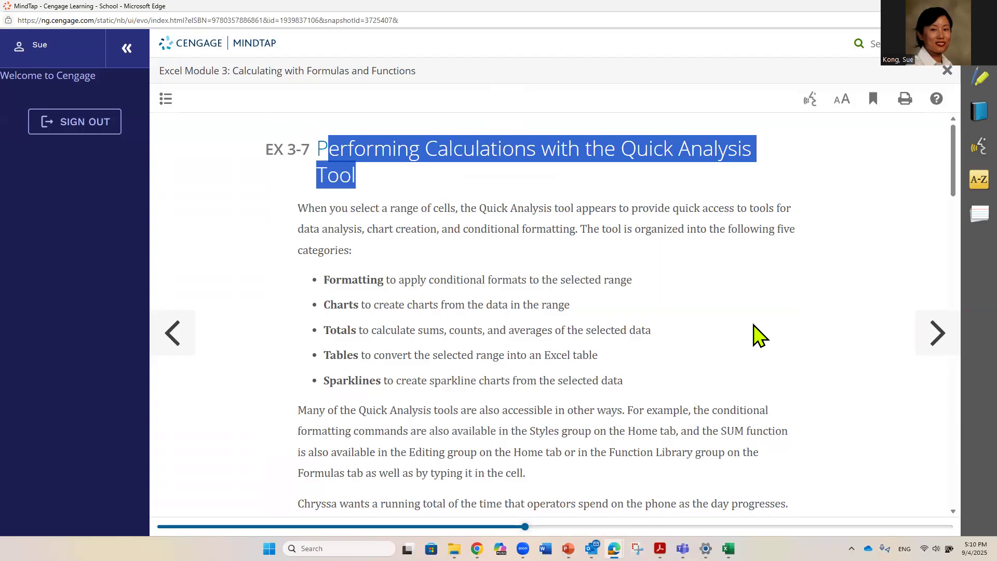
# - Read steps 1 to 3 on calculating a running total, covering the range K5:K333, the Quick Analysis button and the Totals category
pyautogui.scroll(-3, 756, 333)
pyautogui.scroll(-5, 754, 326)
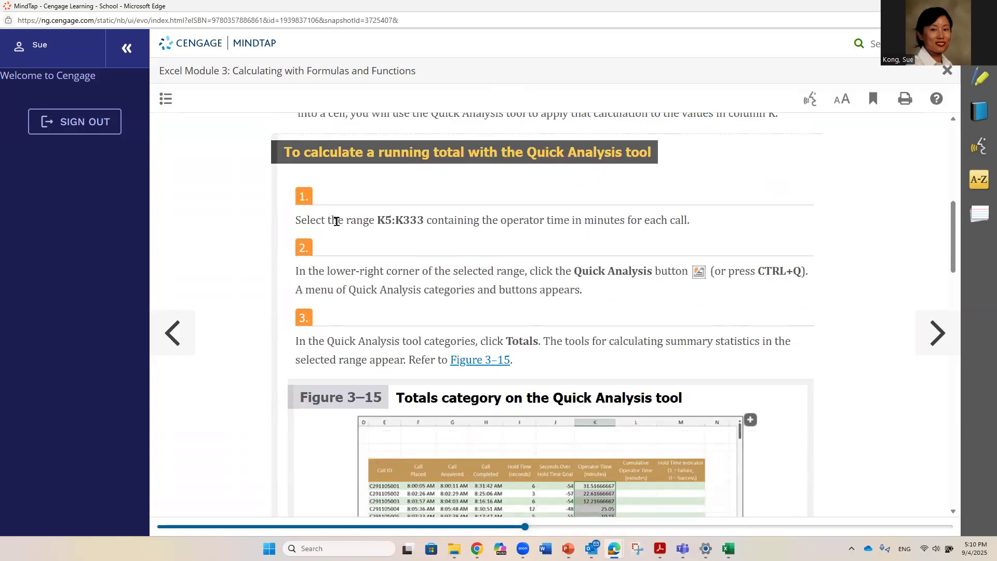
pyautogui.moveTo(376, 220); pyautogui.dragTo(425, 220)
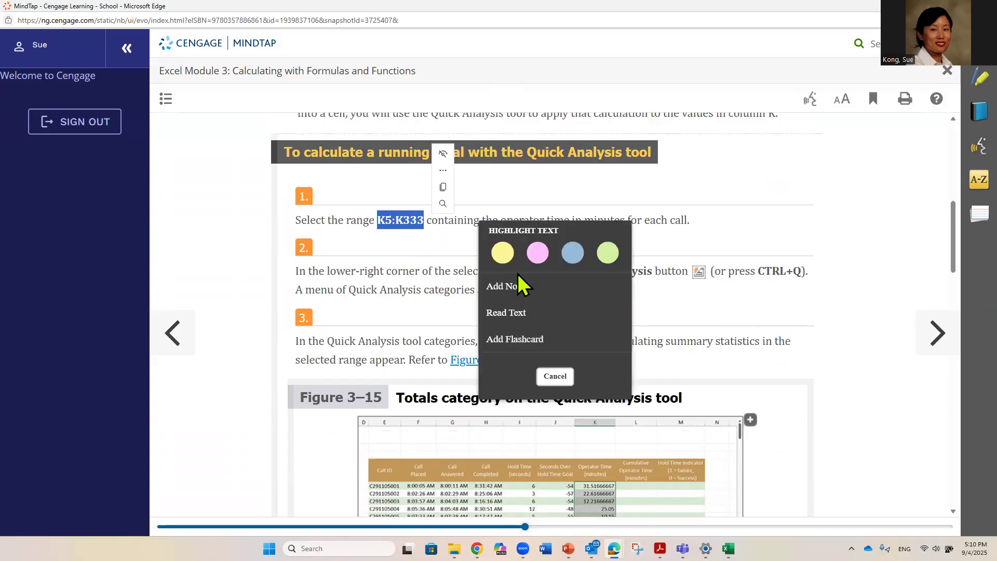
pyautogui.click(698, 255)
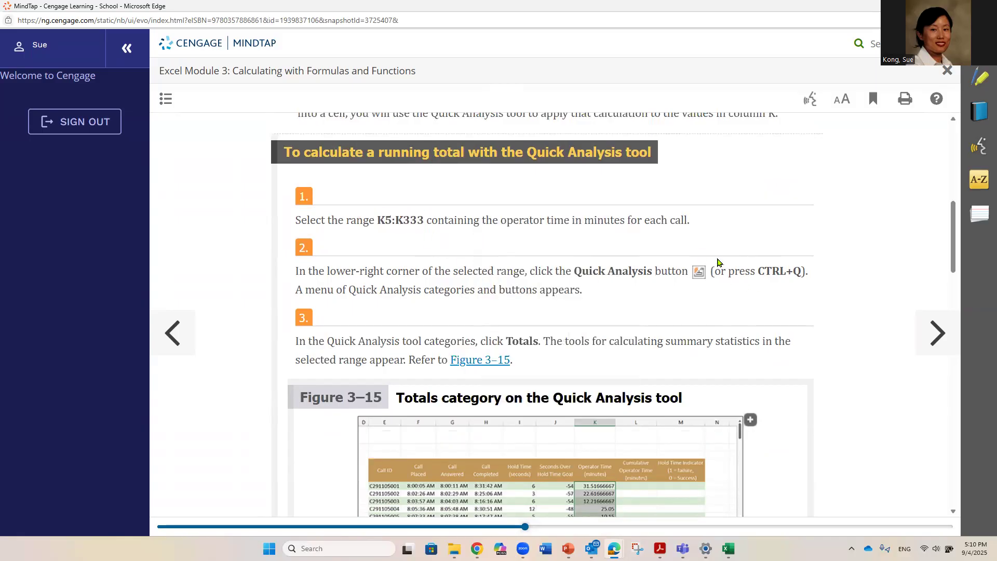
pyautogui.moveTo(574, 272); pyautogui.dragTo(657, 273)
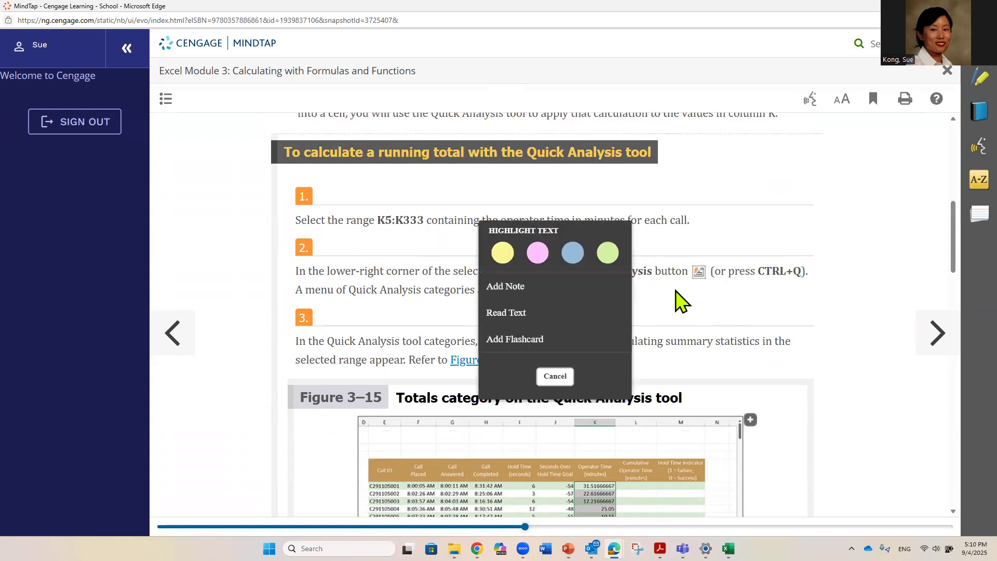
pyautogui.click(675, 290)
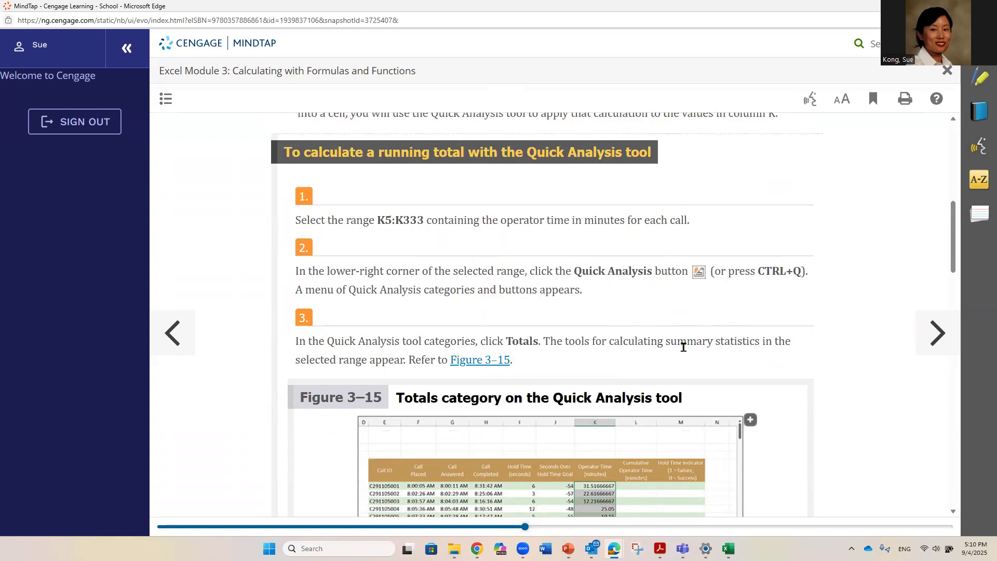
pyautogui.scroll(-3, 682, 346)
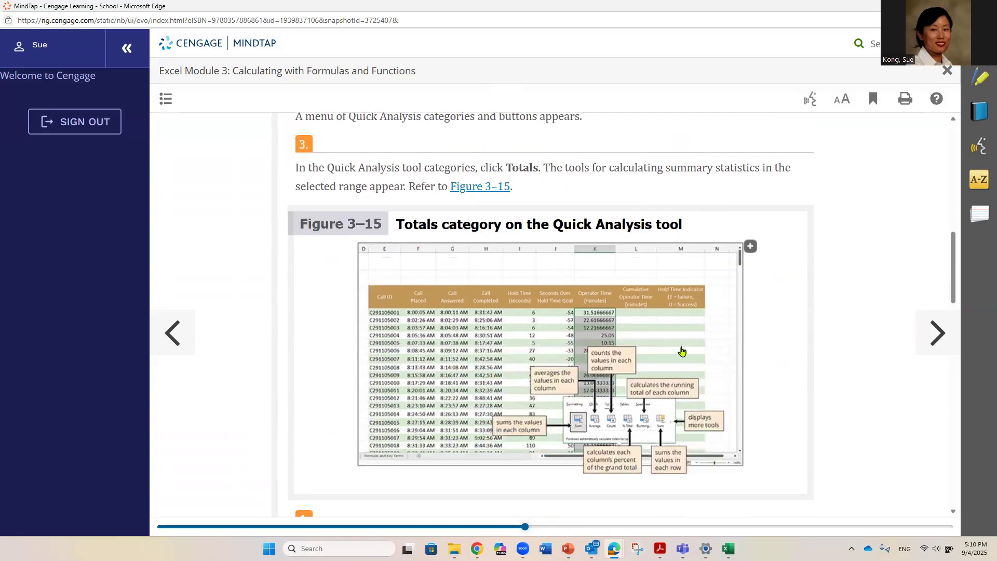
pyautogui.moveTo(503, 167); pyautogui.dragTo(539, 164)
pyautogui.scroll(6, 736, 252)
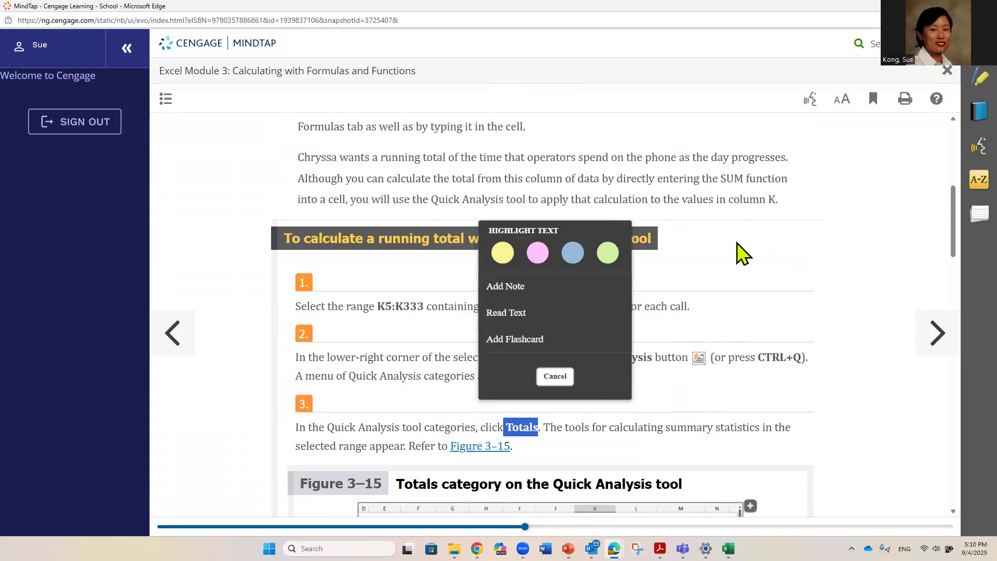
# - Review the list of five Quick Analysis categories at the start of the section, focusing on Totals
pyautogui.scroll(3, 737, 243)
pyautogui.moveTo(335, 277); pyautogui.dragTo(384, 381)
pyautogui.click(350, 327)
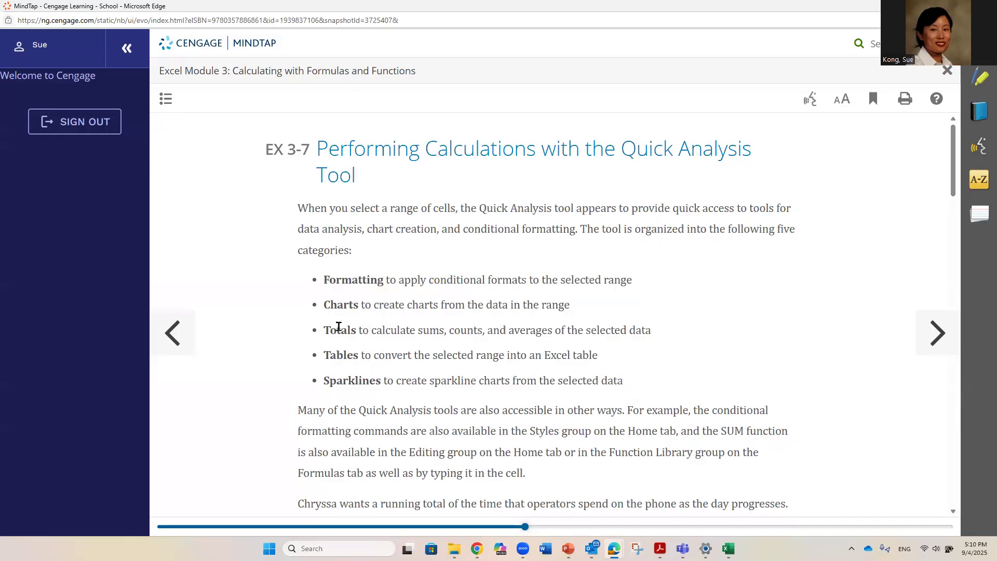
pyautogui.moveTo(320, 333); pyautogui.dragTo(357, 330)
# - Examine Figure 3-15, steps 4 to 6 on using the Running tool, and Figure 3-16 on the running total of operator time
pyautogui.scroll(-10, 747, 285)
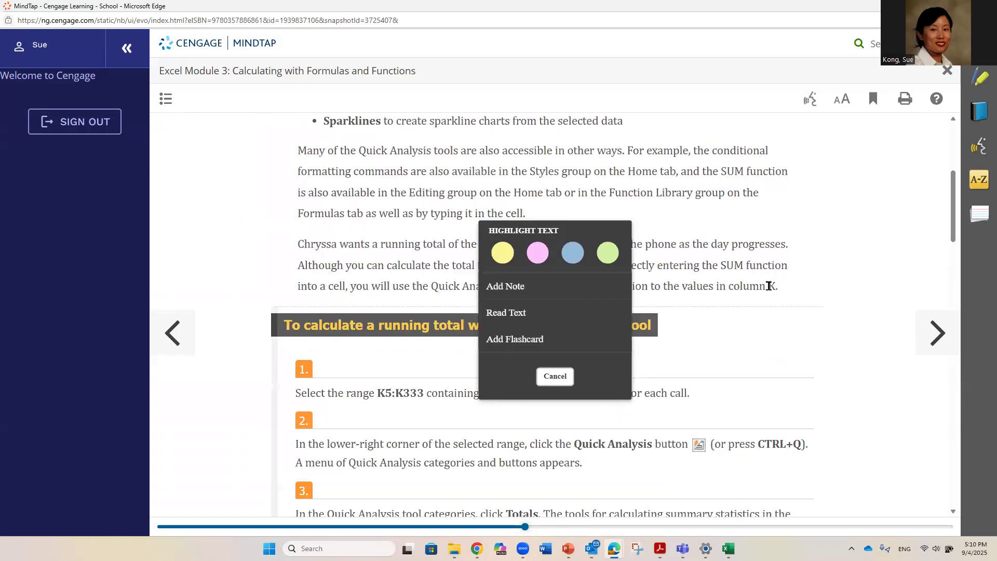
pyautogui.scroll(-7, 811, 244)
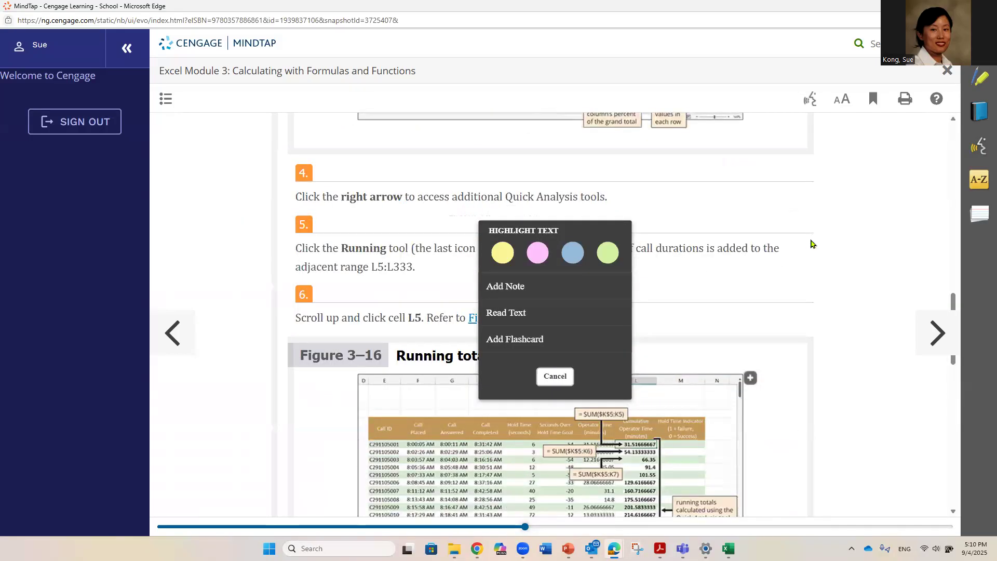
pyautogui.click(703, 246)
pyautogui.scroll(3, 698, 311)
pyautogui.scroll(2, 698, 311)
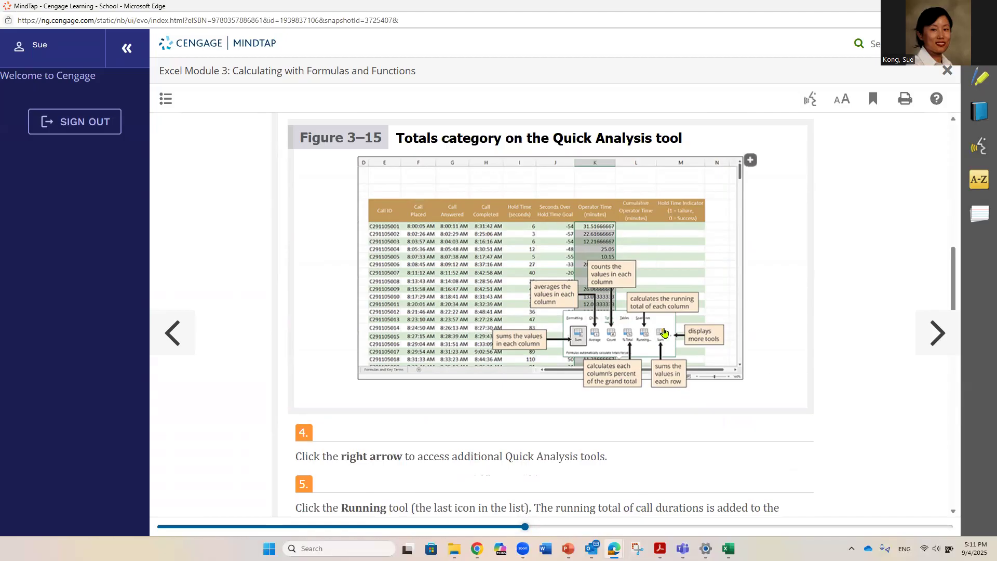
pyautogui.scroll(-3, 663, 332)
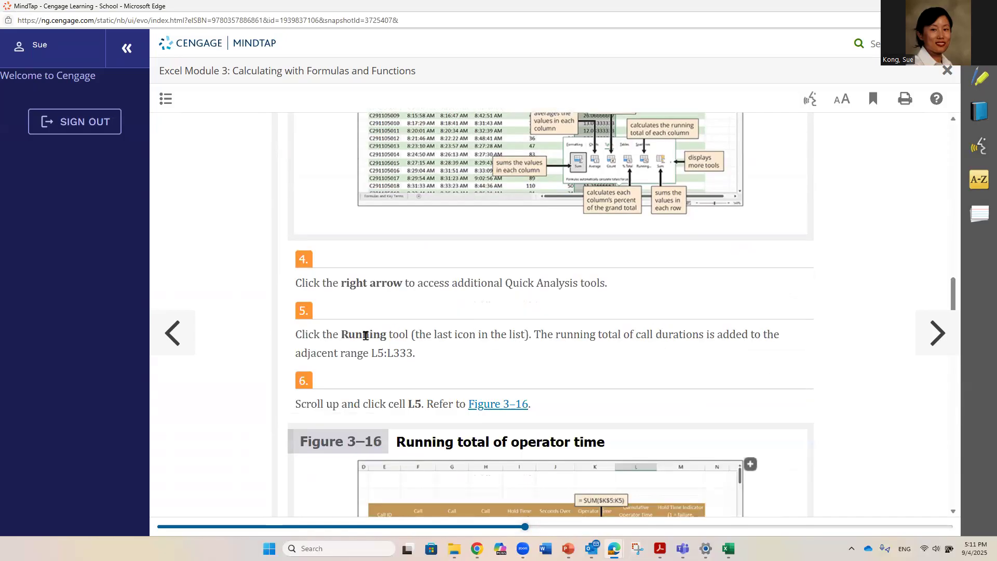
pyautogui.moveTo(348, 335); pyautogui.dragTo(528, 335)
pyautogui.click(778, 353)
pyautogui.scroll(-3, 779, 354)
pyautogui.scroll(-3, 779, 354)
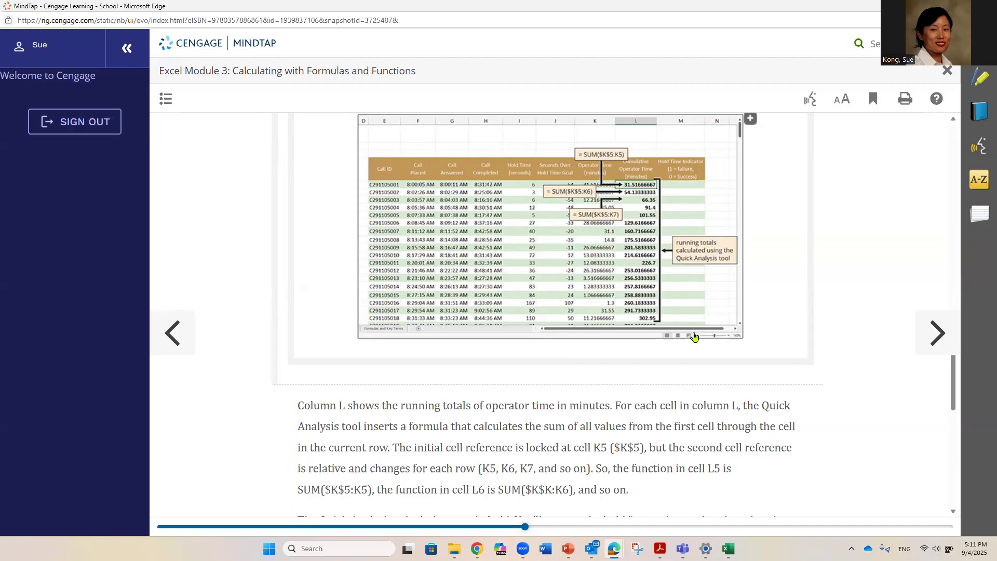
# - Read the explanation of the column L running totals and the steps for removing bold formatting from L5:L333
pyautogui.scroll(-3, 778, 358)
pyautogui.scroll(-2, 778, 358)
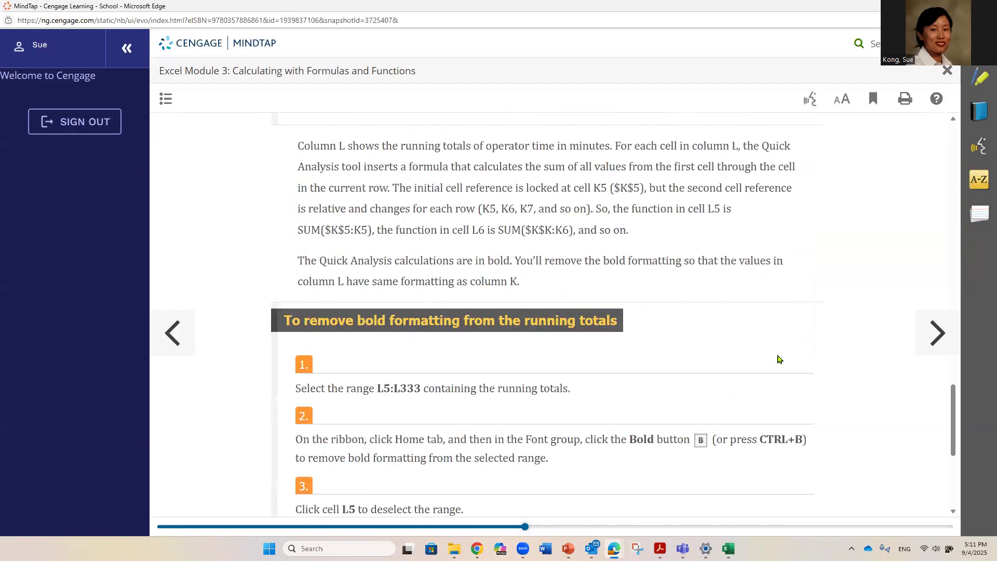
pyautogui.scroll(-2, 779, 359)
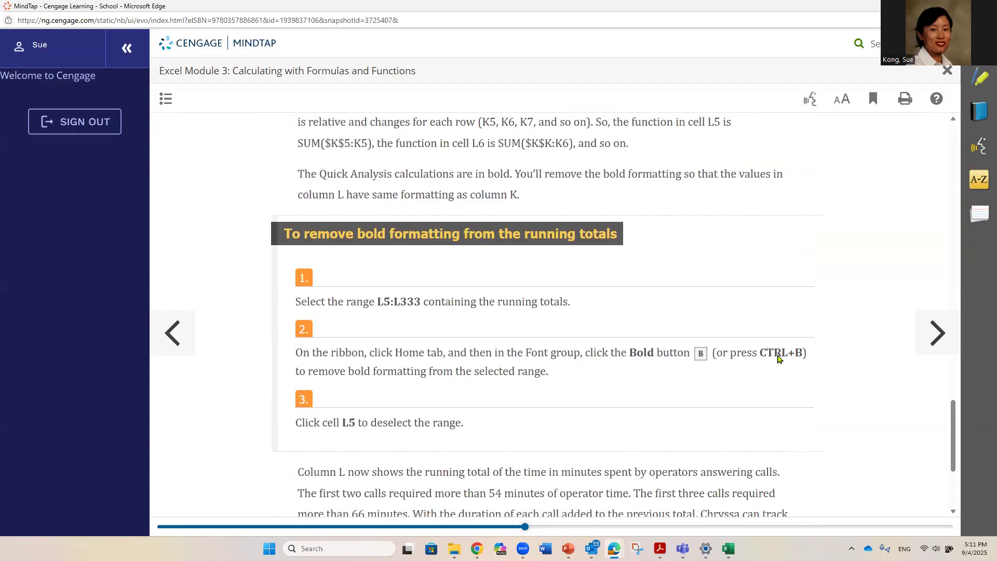
pyautogui.scroll(-4, 779, 358)
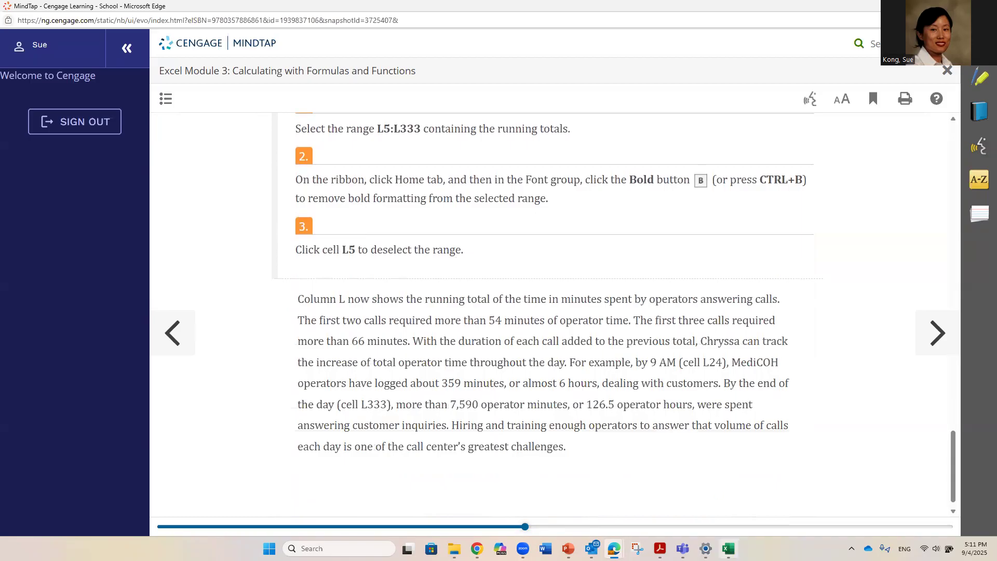
# - Switch to the NP_EX_3_Calls workbook in Excel and add a running total of the operator times in K5:K333 to column L with Quick Analysis
pyautogui.hotkey('alt', 'Tab')
pyautogui.click(691, 349)
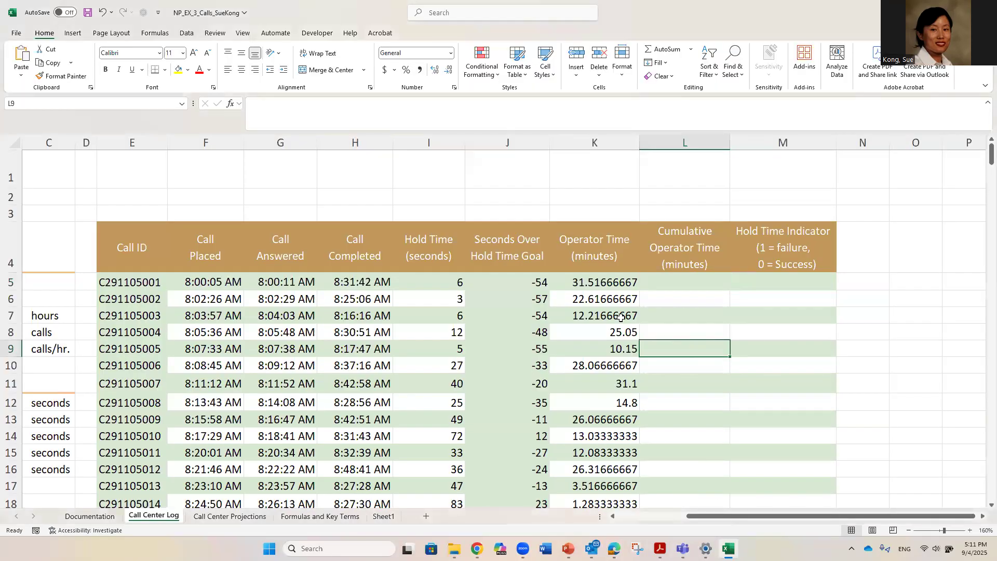
pyautogui.moveTo(605, 285); pyautogui.dragTo(594, 474)
pyautogui.moveTo(988, 403); pyautogui.dragTo(984, 146)
pyautogui.click(628, 281)
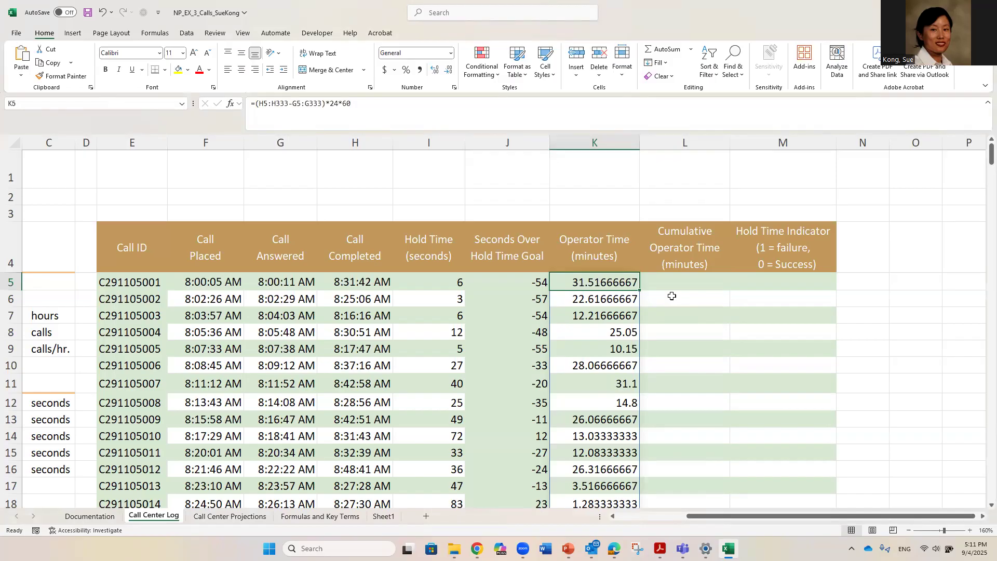
pyautogui.hotkey('ctrl', 'shift', 'Down')
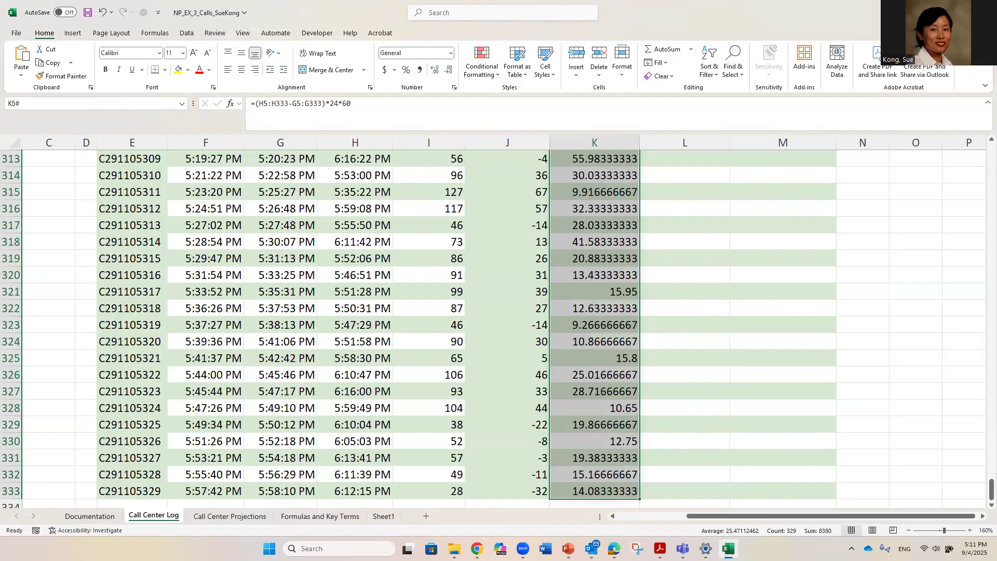
pyautogui.hotkey('ctrl', 'q')
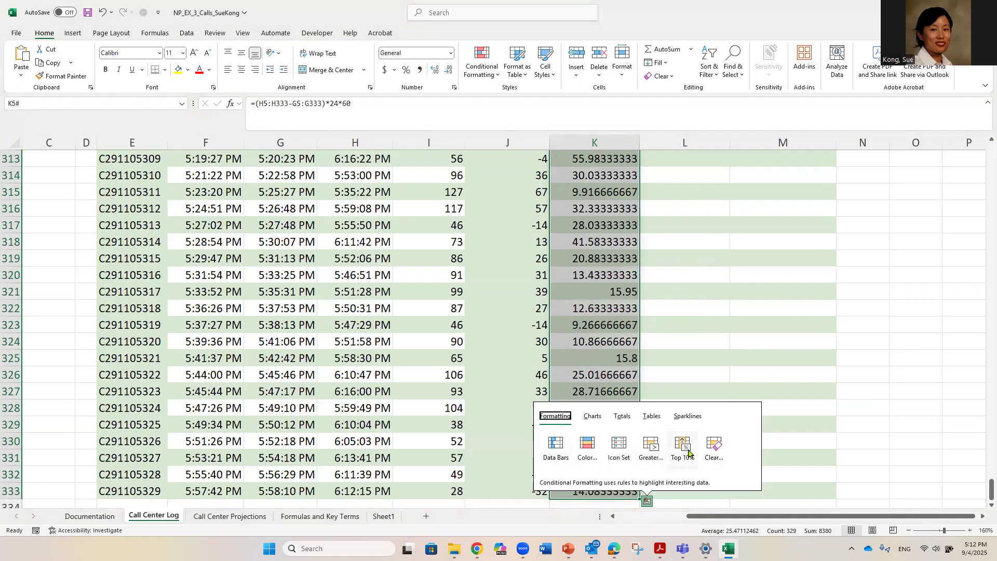
pyautogui.click(622, 419)
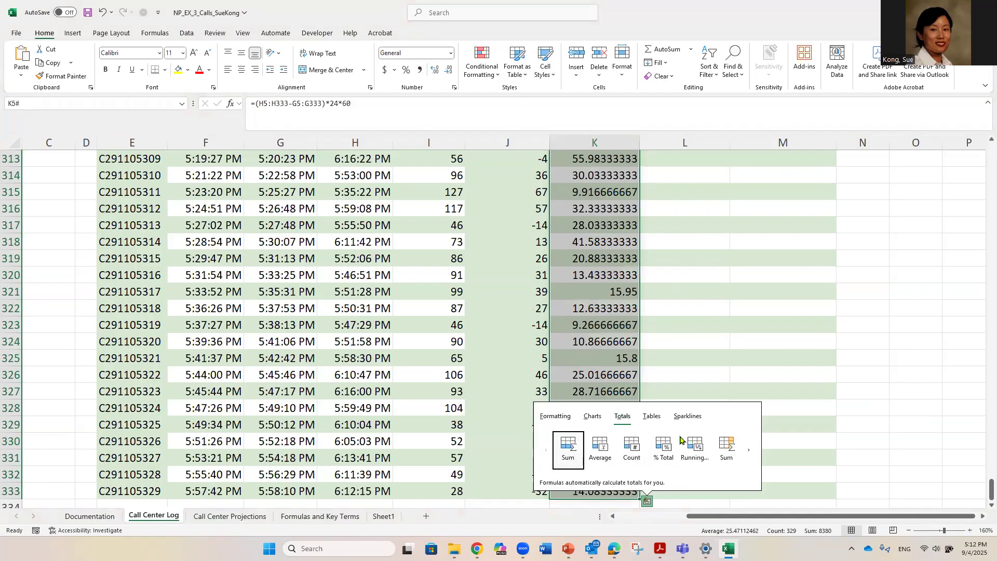
pyautogui.click(749, 452)
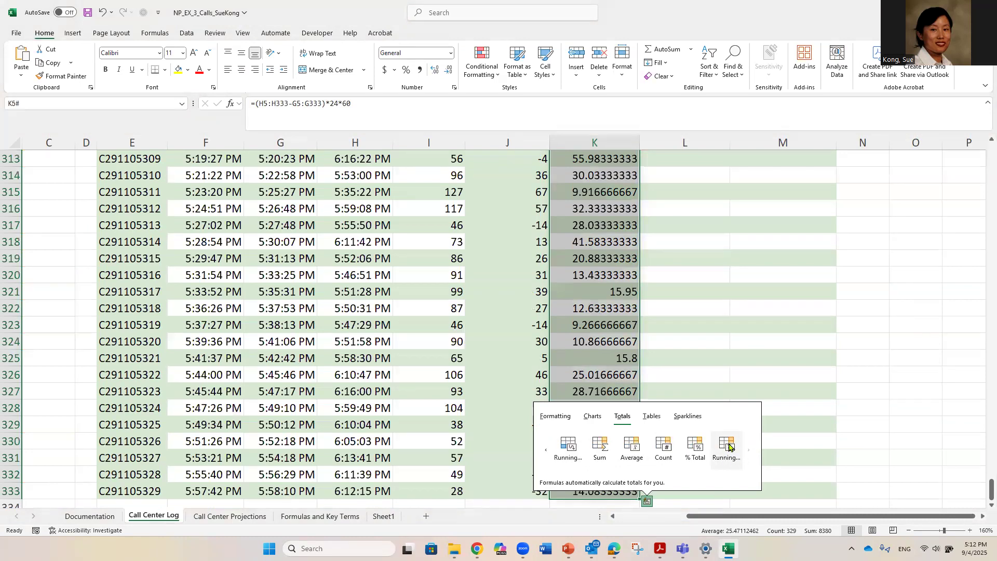
pyautogui.click(727, 455)
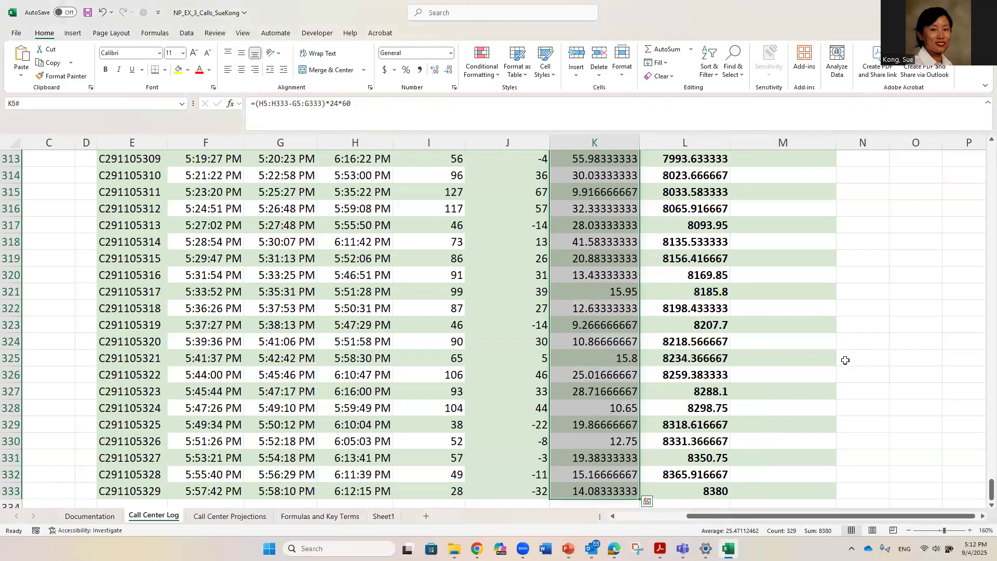
# - Inspect the SUM formulas in the Cumulative Operator Time column, near its end at L330 and at its start in L5 and L9
pyautogui.click(696, 359)
pyautogui.click(694, 411)
pyautogui.click(701, 441)
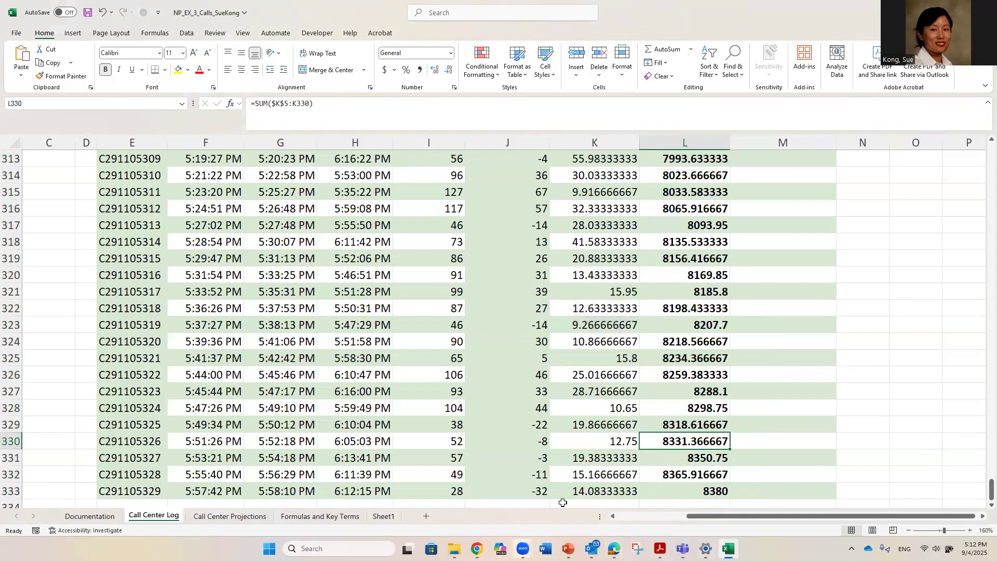
pyautogui.scroll(20, 683, 314)
pyautogui.moveTo(981, 433); pyautogui.dragTo(961, 164)
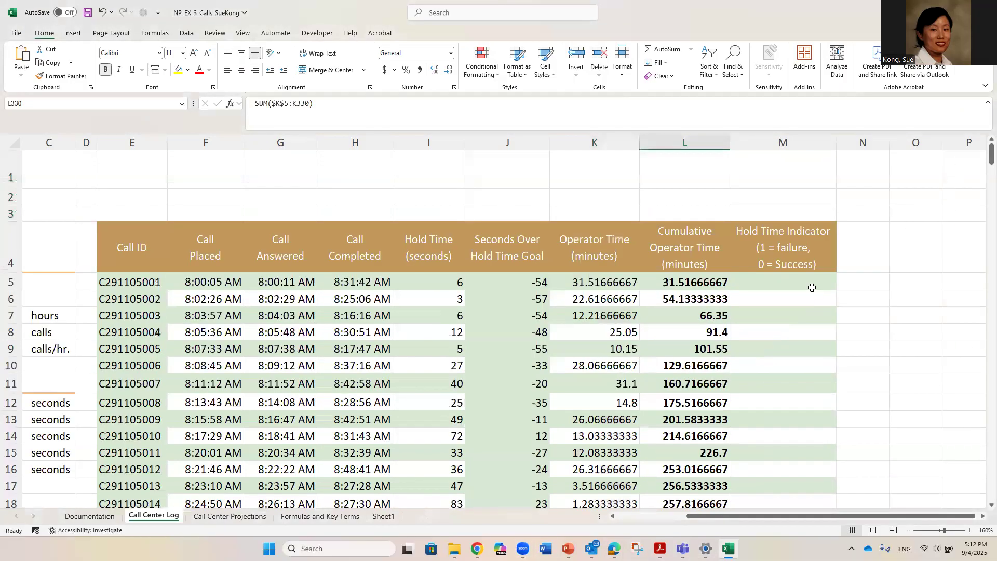
pyautogui.click(697, 282)
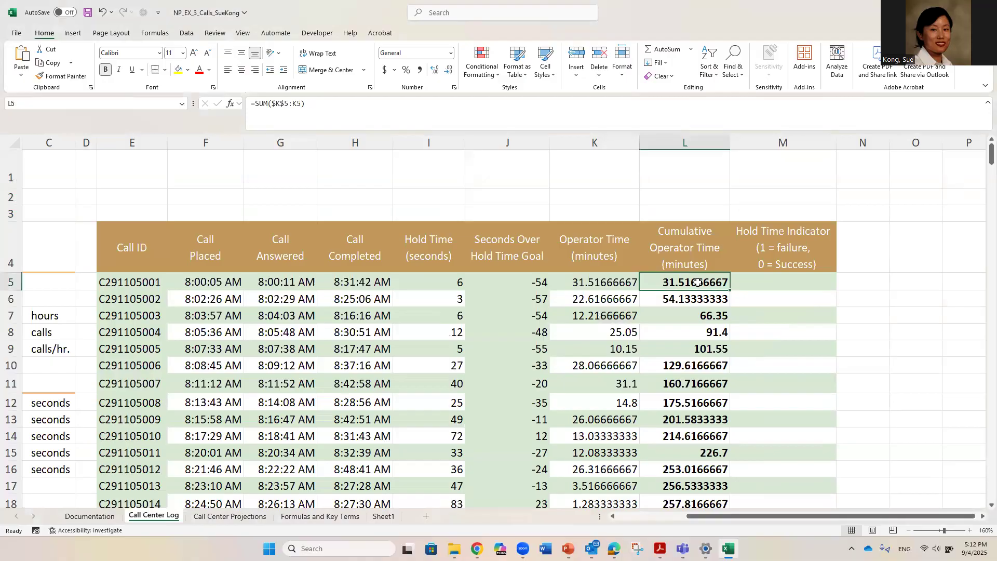
pyautogui.doubleClick(696, 282)
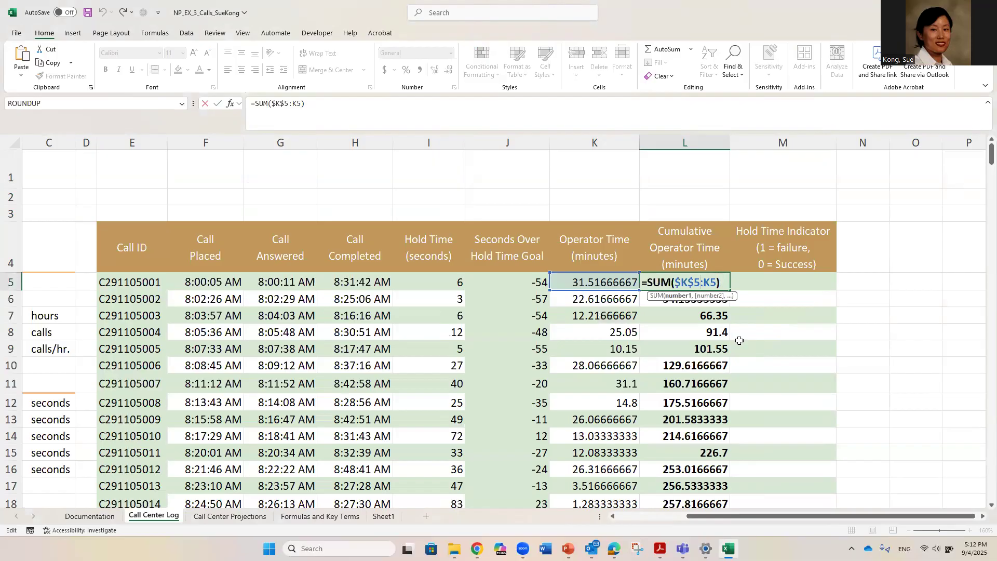
pyautogui.press('Escape')
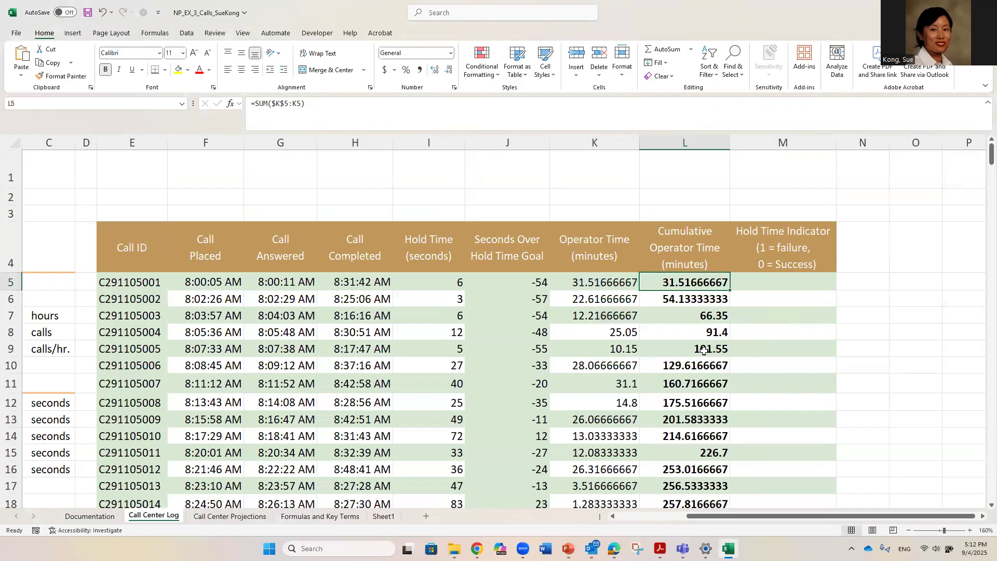
pyautogui.doubleClick(711, 348)
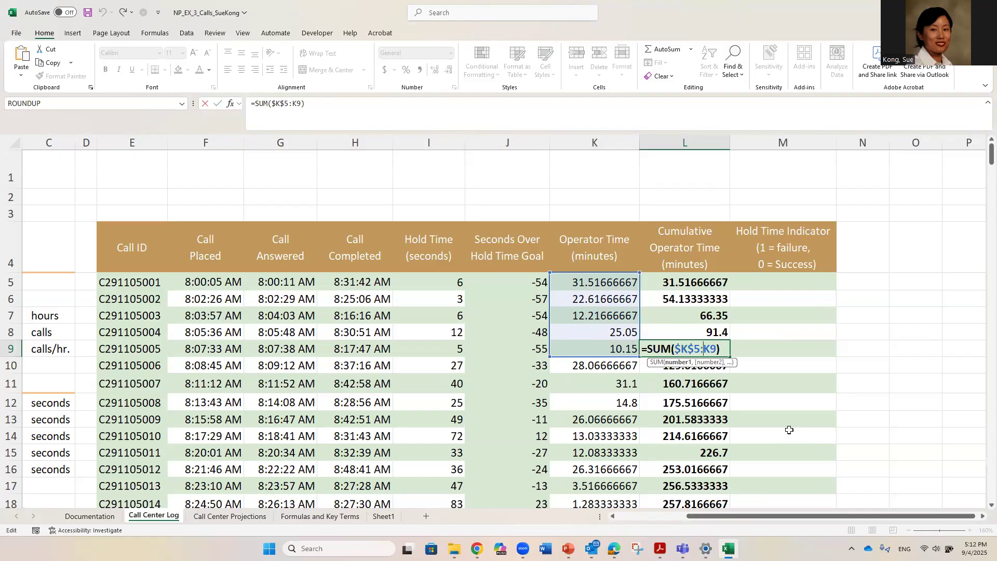
pyautogui.press('Return')
pyautogui.click(786, 296)
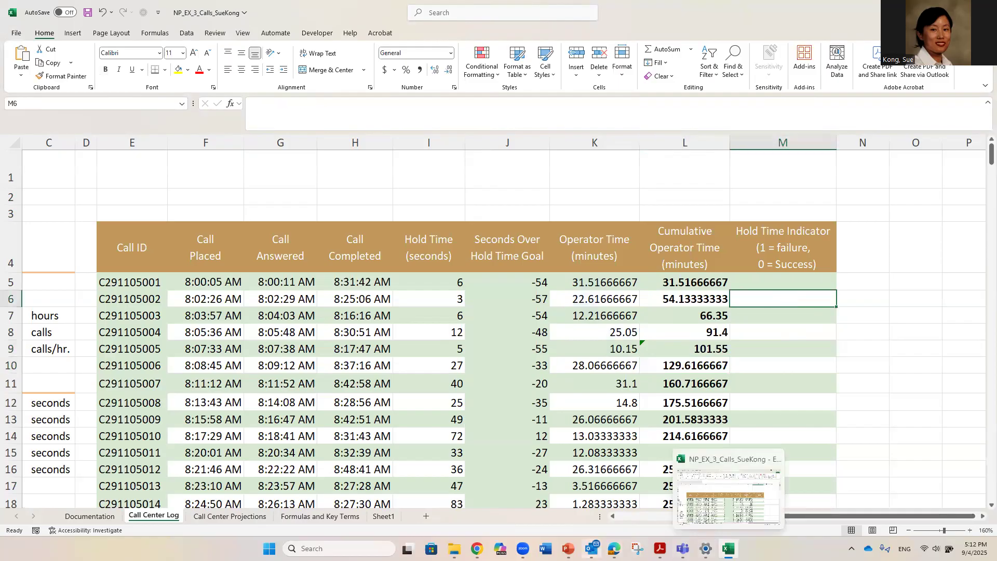
# - Switch to the MindTap textbook in Edge and page forward to section EX 3-11a, Calculating Minimums and Maximums
pyautogui.click(728, 548)
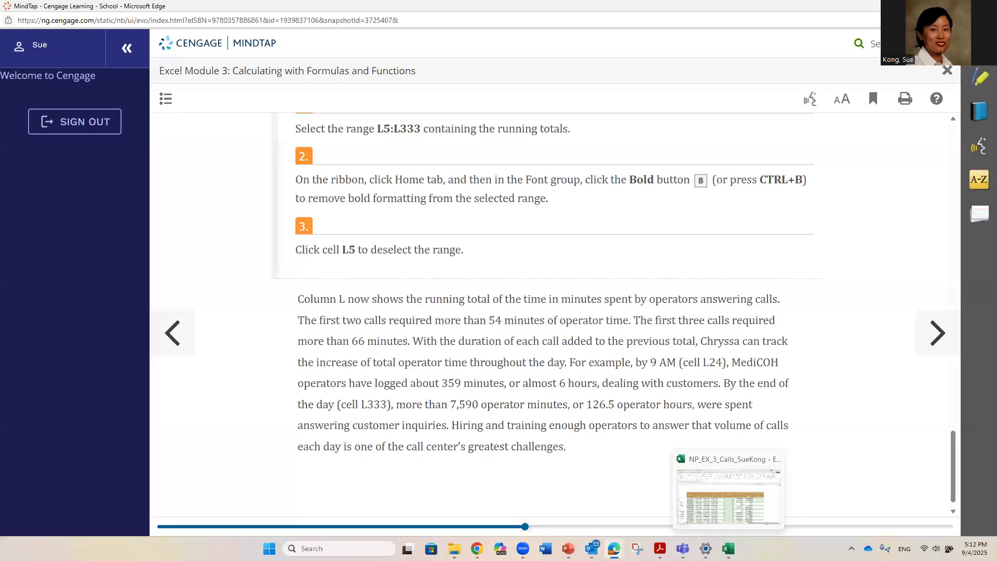
pyautogui.scroll(-1, 702, 439)
pyautogui.scroll(3, 702, 440)
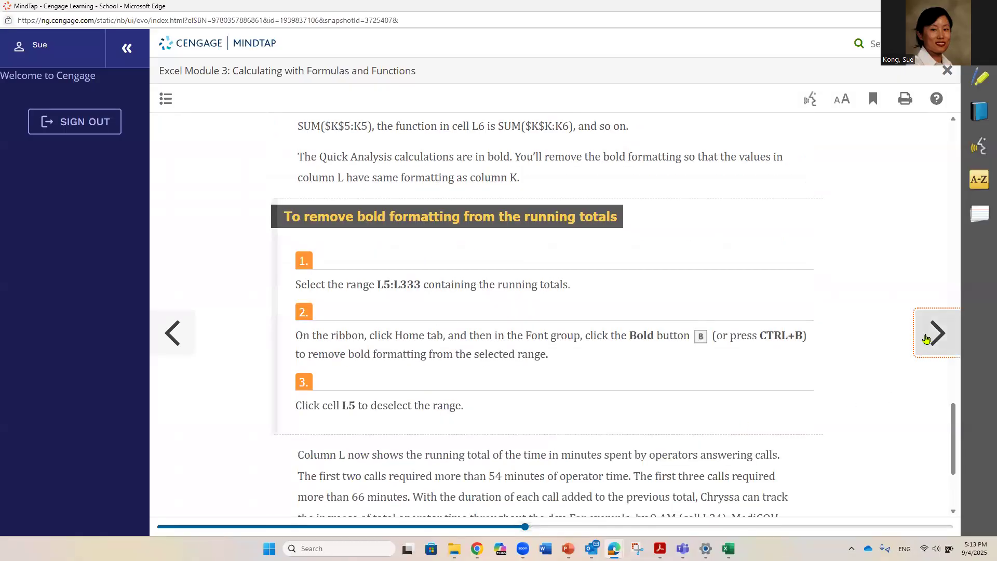
pyautogui.click(931, 333)
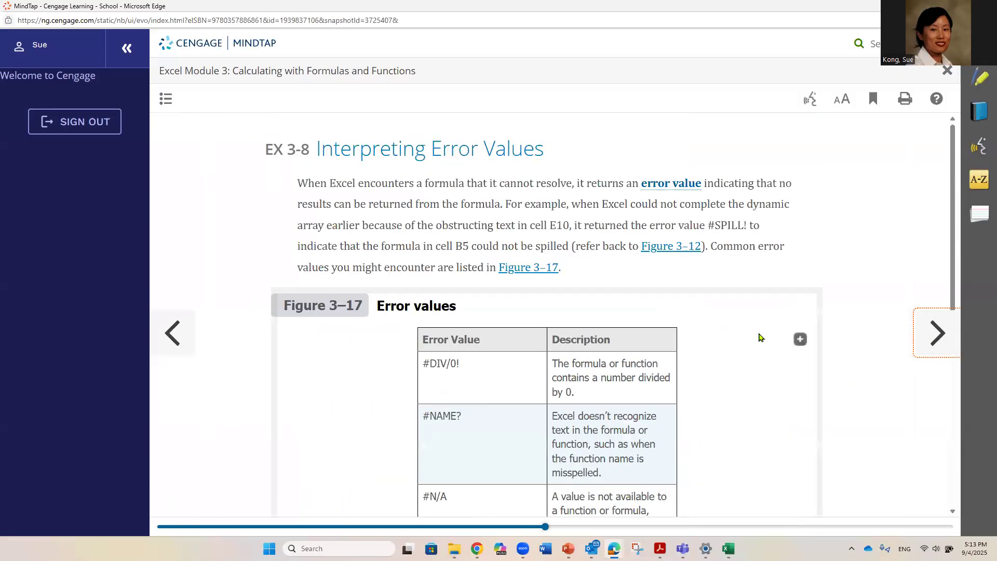
pyautogui.scroll(-6, 759, 338)
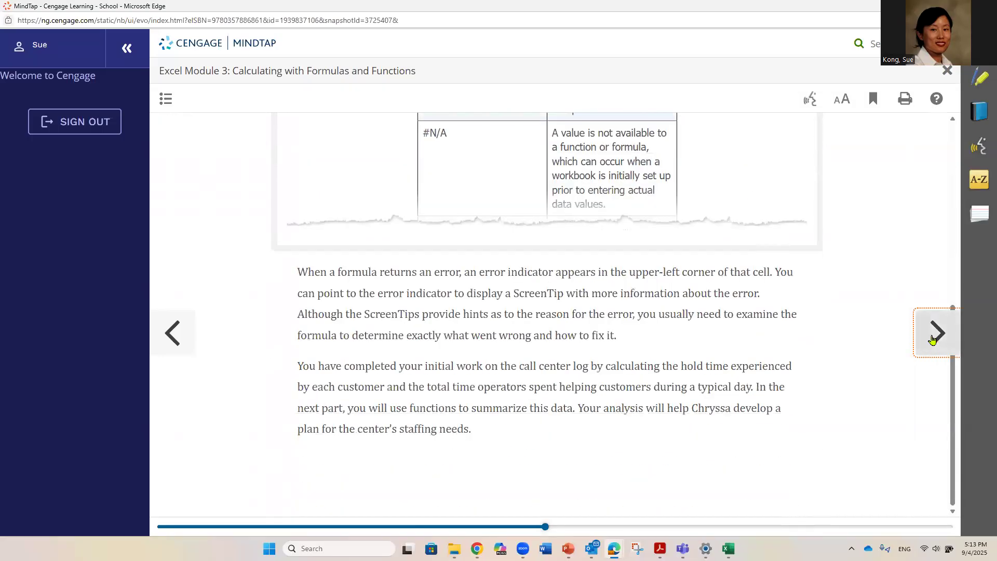
pyautogui.click(932, 339)
pyautogui.scroll(-2, 733, 353)
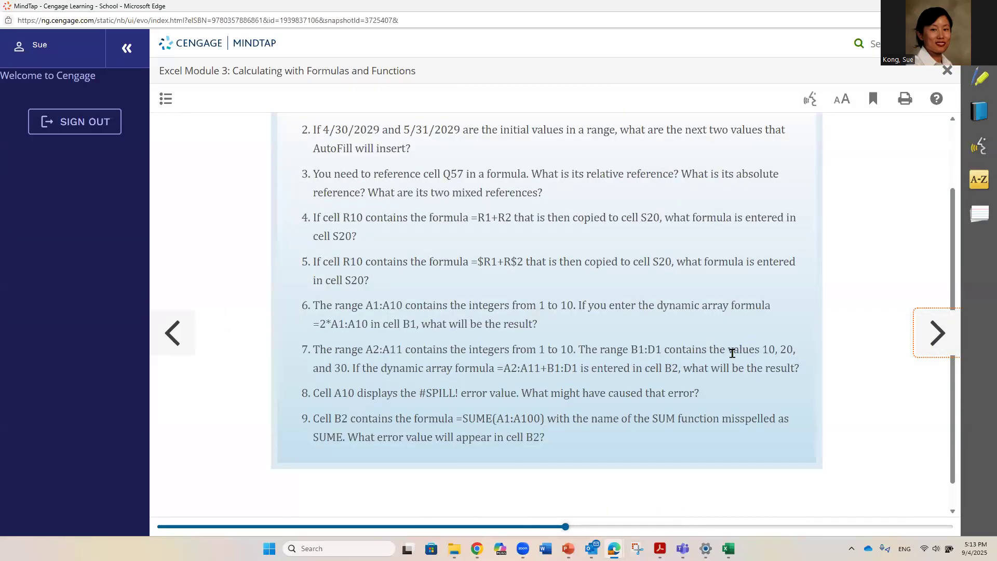
pyautogui.click(940, 337)
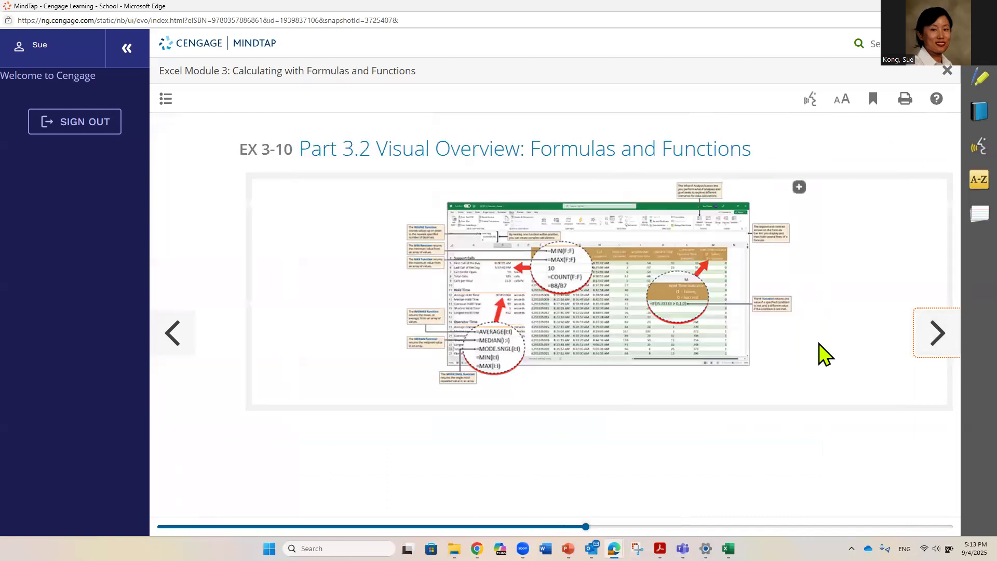
pyautogui.click(927, 340)
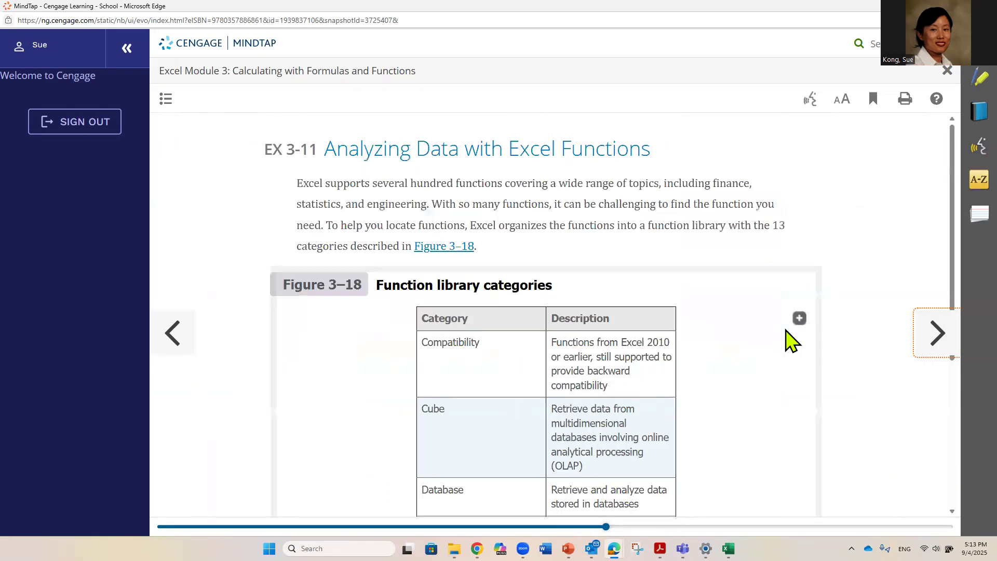
pyautogui.scroll(-3, 787, 335)
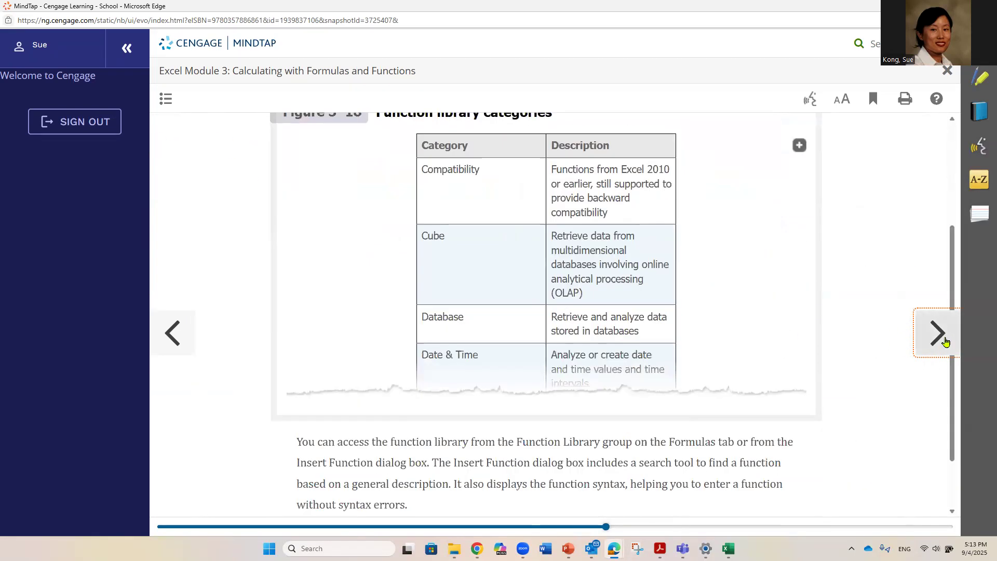
pyautogui.scroll(-1, 866, 346)
pyautogui.click(937, 333)
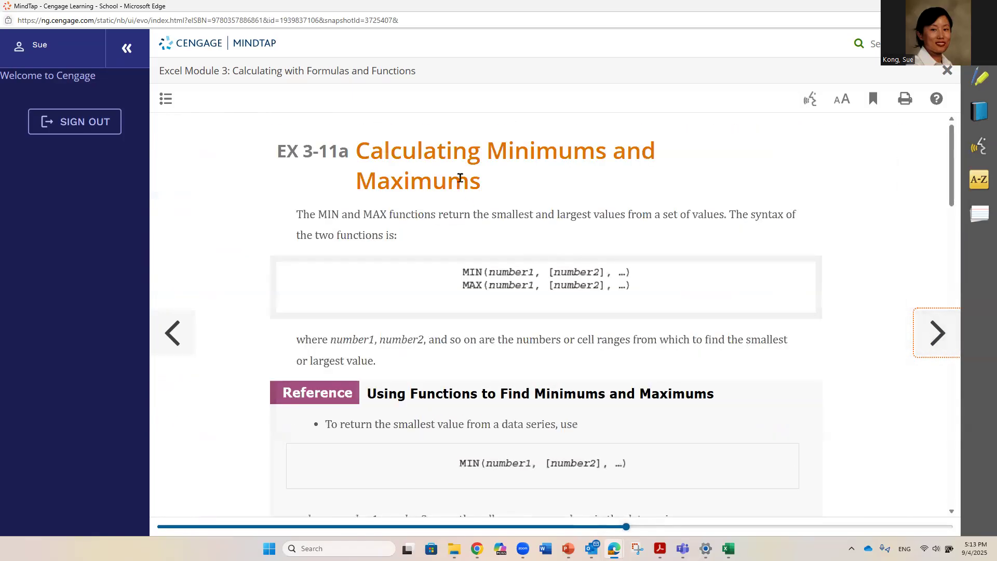
# - Read the MIN and MAX syntax and the reference box on finding the smallest and largest values in a data series
pyautogui.moveTo(501, 190); pyautogui.dragTo(358, 153)
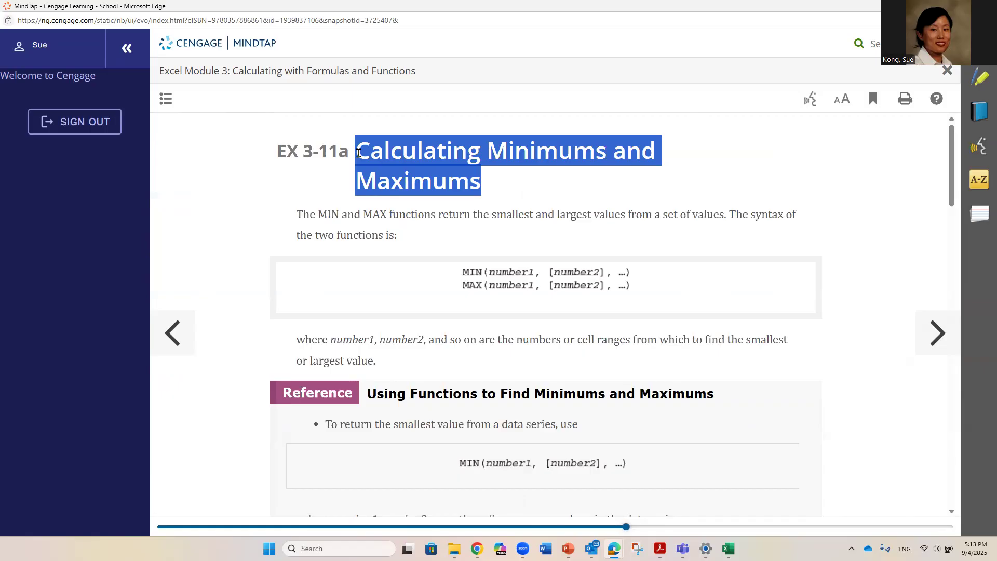
pyautogui.click(867, 302)
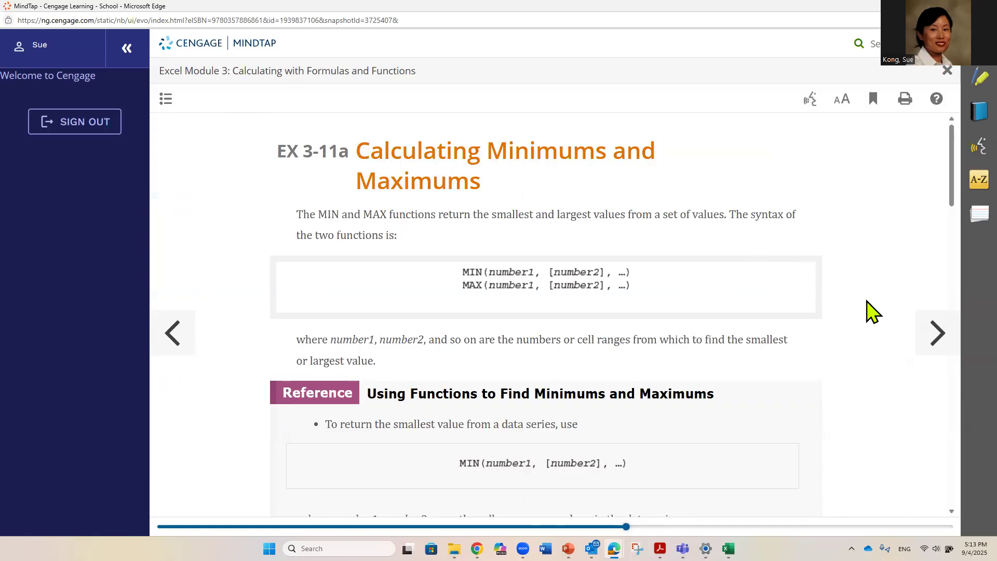
pyautogui.scroll(-2, 867, 301)
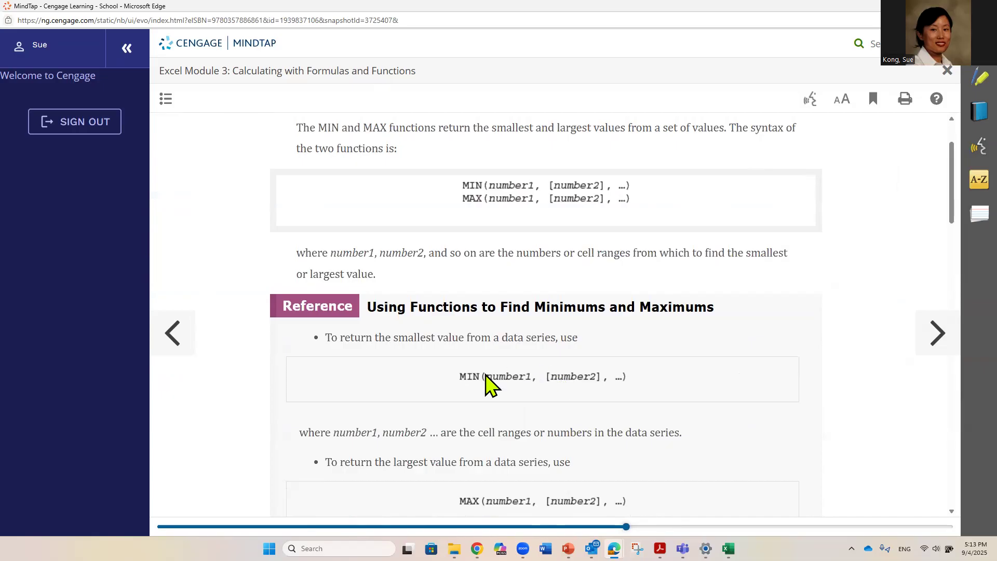
pyautogui.moveTo(393, 338); pyautogui.dragTo(554, 344)
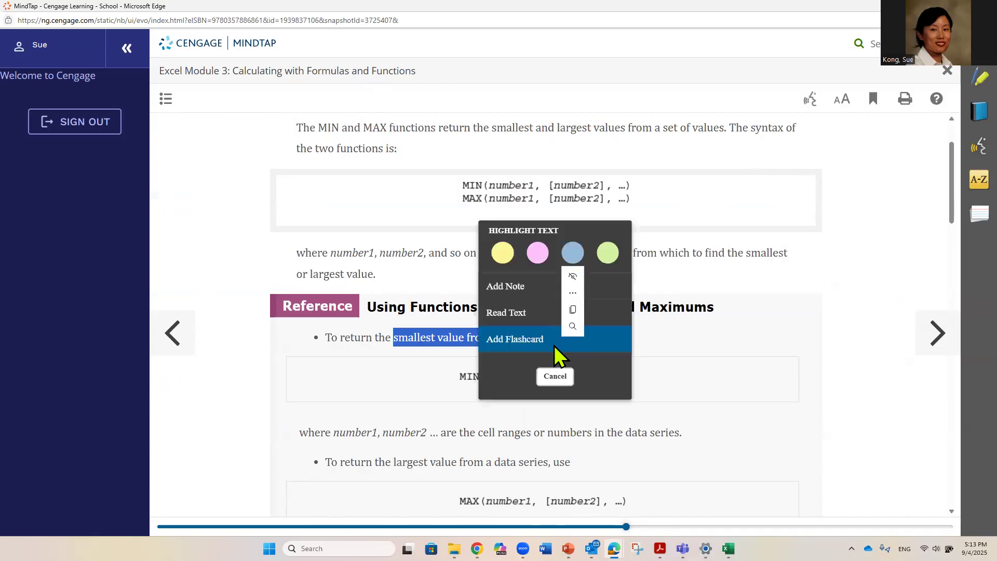
pyautogui.click(767, 400)
pyautogui.scroll(-3, 766, 400)
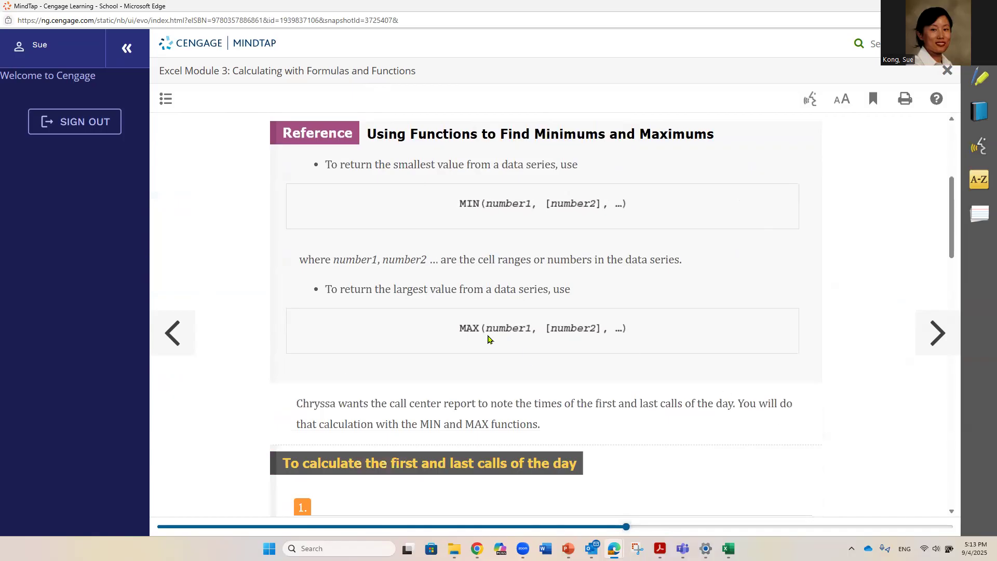
pyautogui.moveTo(384, 289); pyautogui.dragTo(494, 293)
pyautogui.click(750, 358)
# - Read steps 1 to 8 on calculating the first and last calls of the day, covering cells B5 and B6 and range F:F
pyautogui.scroll(-3, 749, 358)
pyautogui.scroll(-3, 733, 355)
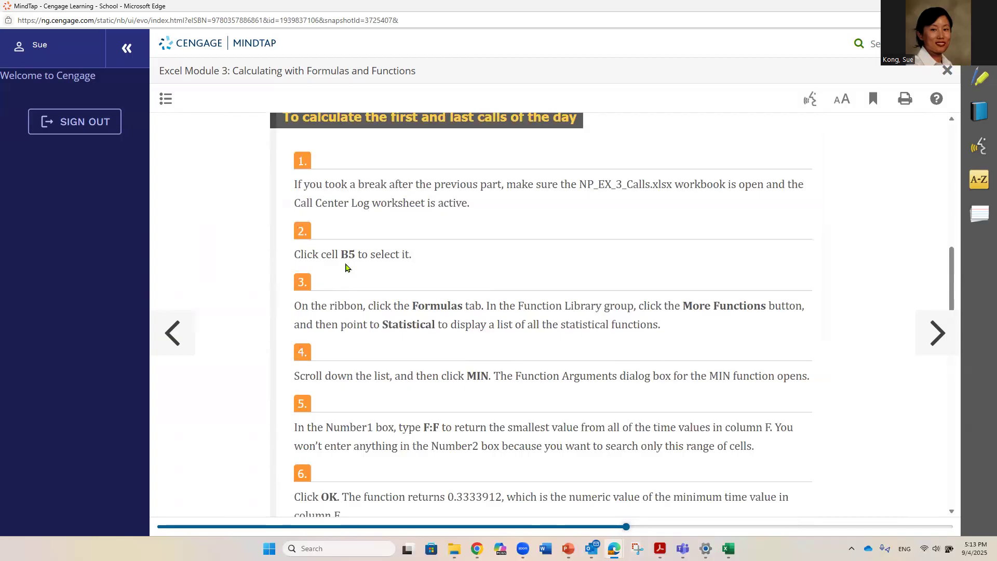
pyautogui.moveTo(341, 254); pyautogui.dragTo(361, 254)
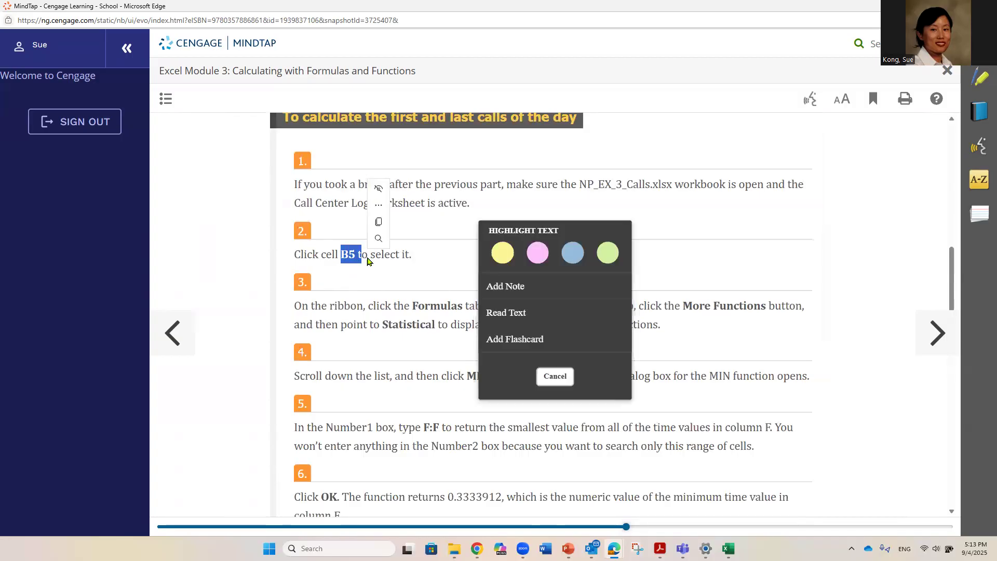
pyautogui.click(395, 324)
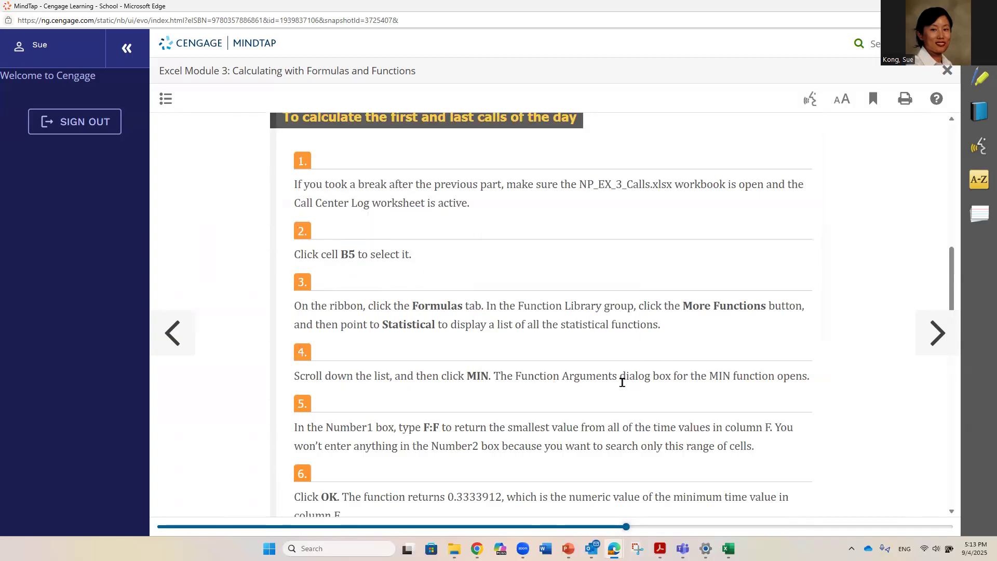
pyautogui.moveTo(466, 373); pyautogui.dragTo(489, 374)
pyautogui.click(747, 406)
pyautogui.scroll(-3, 623, 445)
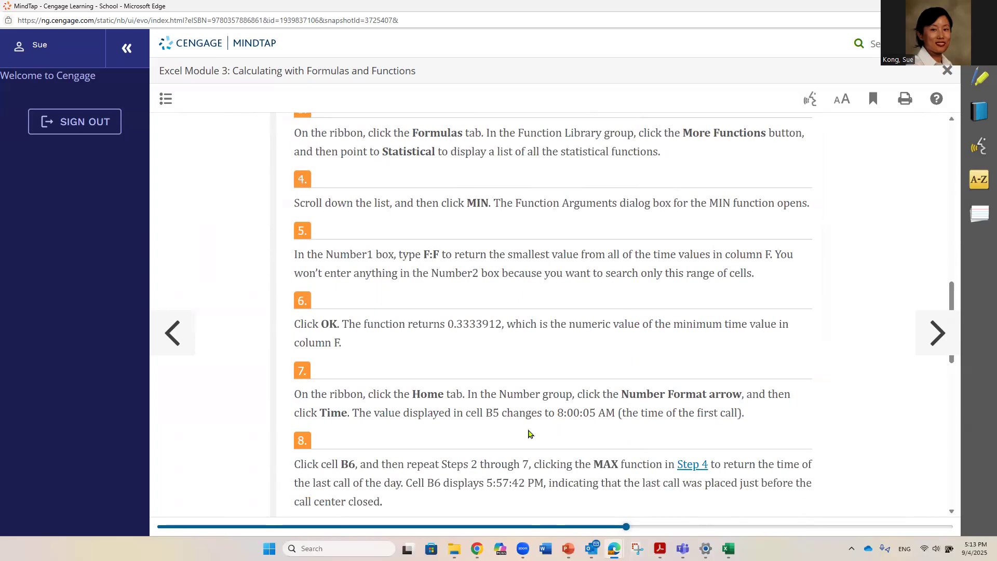
# - Read the textbook steps on counting calls during the day and per hour, and switch to the Call Center Log in Excel
pyautogui.scroll(-6, 642, 409)
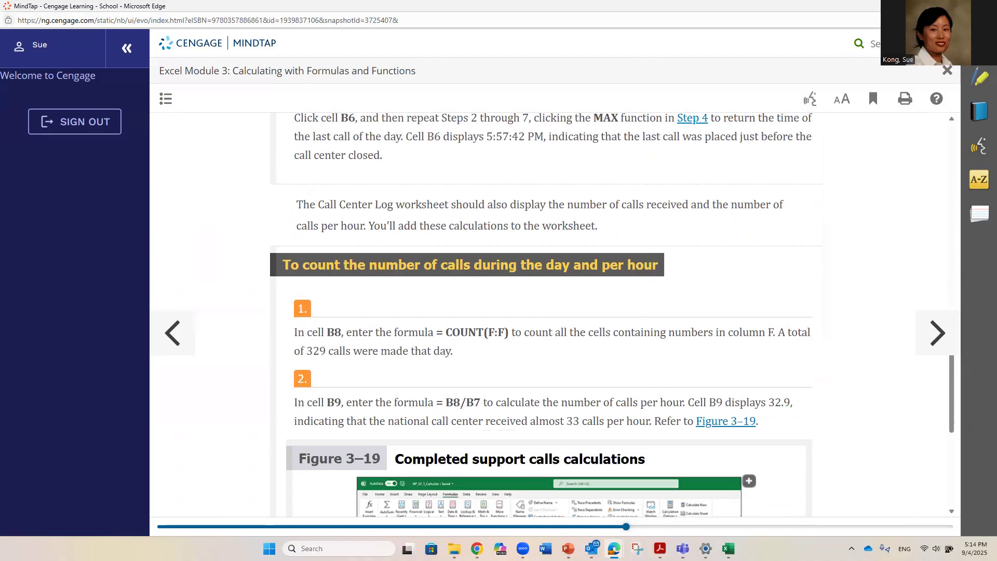
pyautogui.click(728, 548)
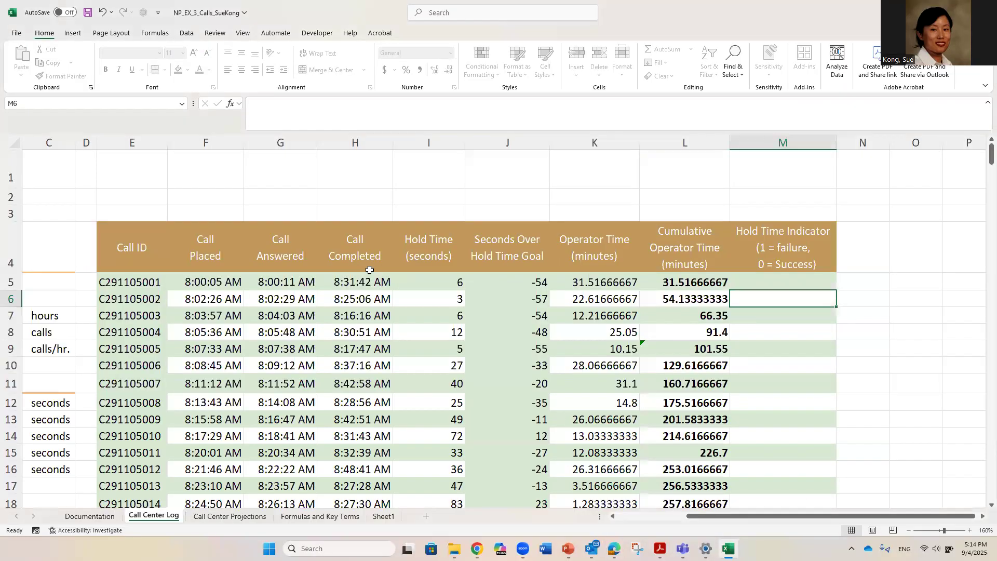
pyautogui.click(630, 516)
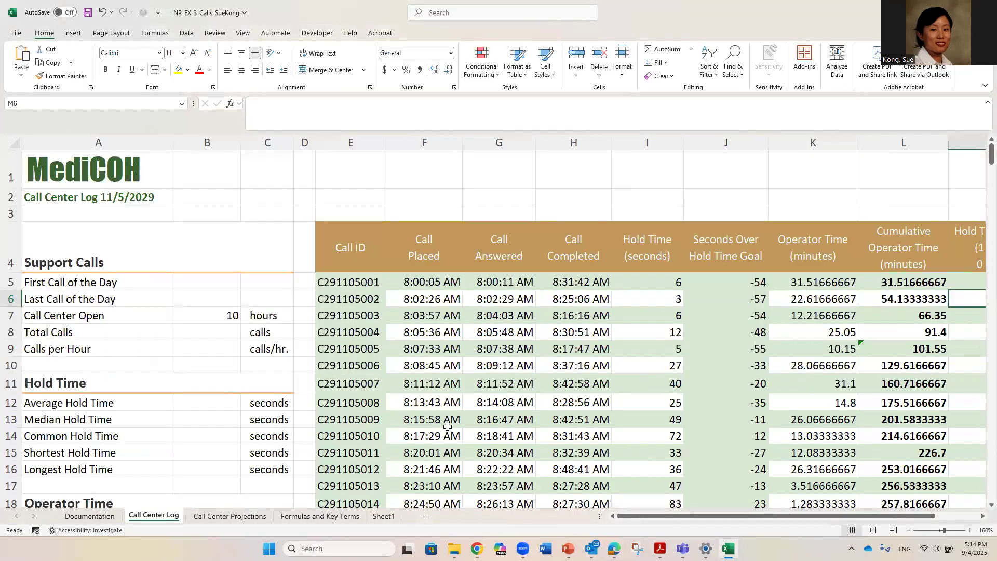
# - Enter =MIN(F:F) in cell B5 to find the first call of the day from the Call Placed times
pyautogui.click(186, 283)
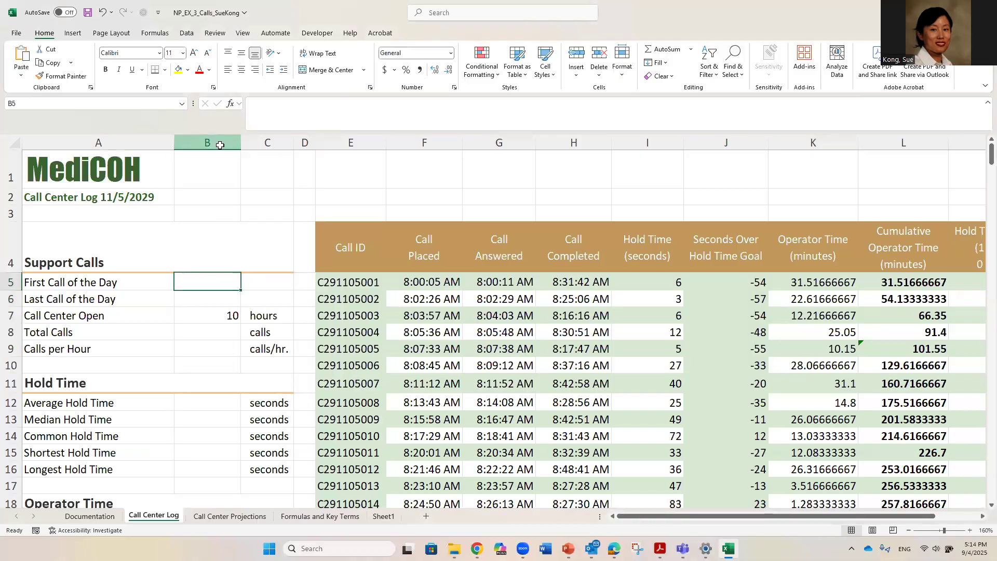
pyautogui.click(226, 142)
pyautogui.click(24, 285)
pyautogui.click(214, 281)
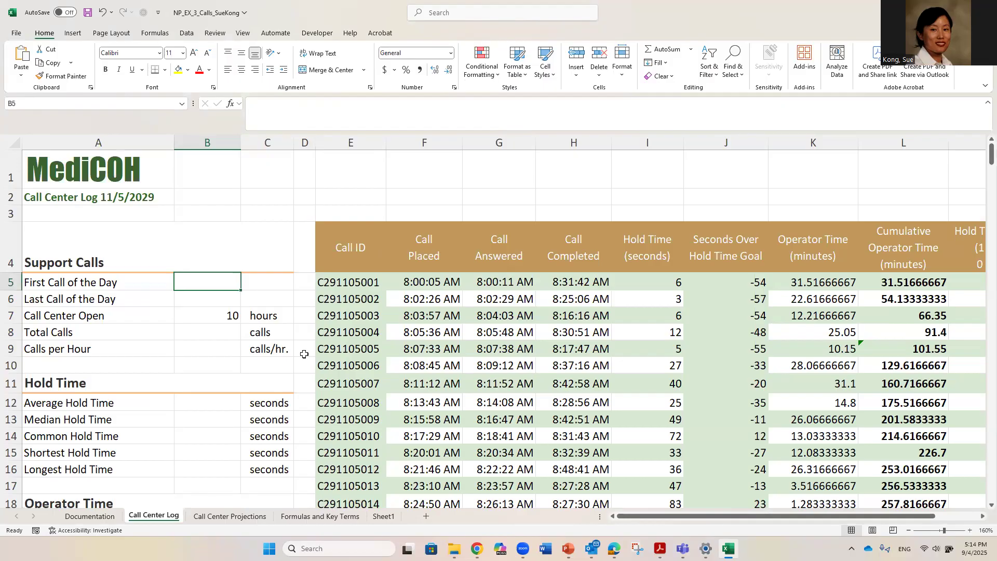
pyautogui.write('=min')
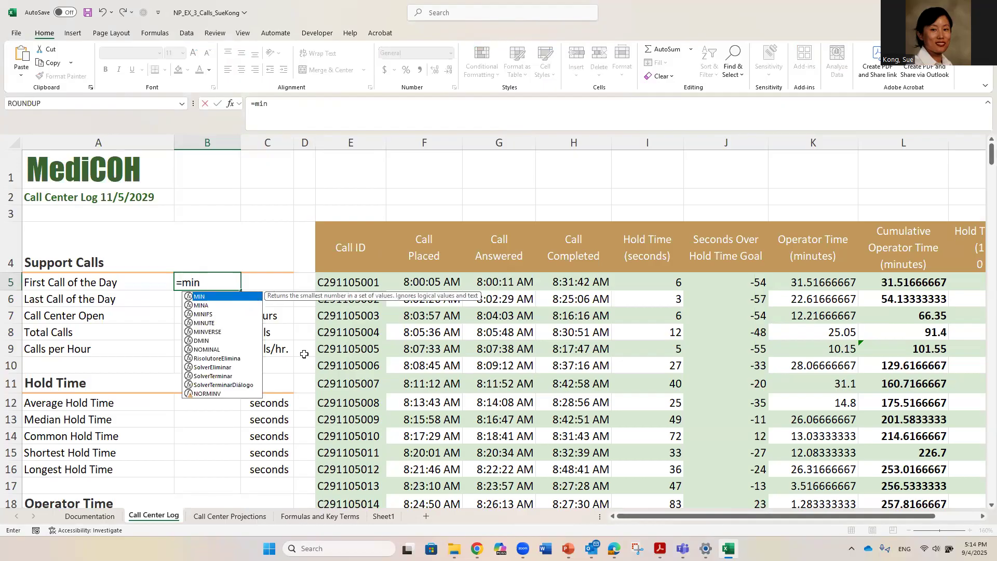
pyautogui.write('(')
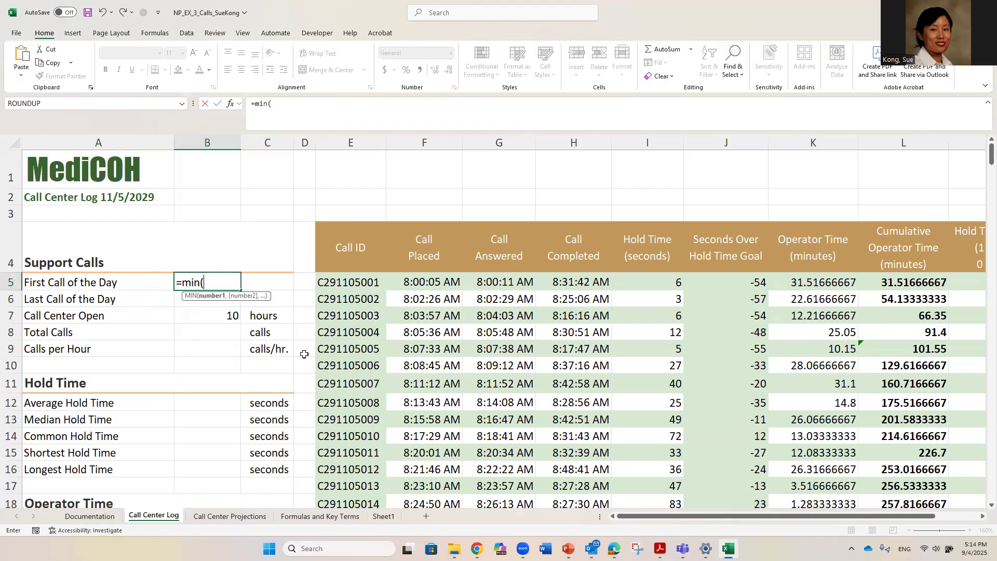
pyautogui.write('ft')
pyautogui.press('BackSpace')
pyautogui.write(':f')
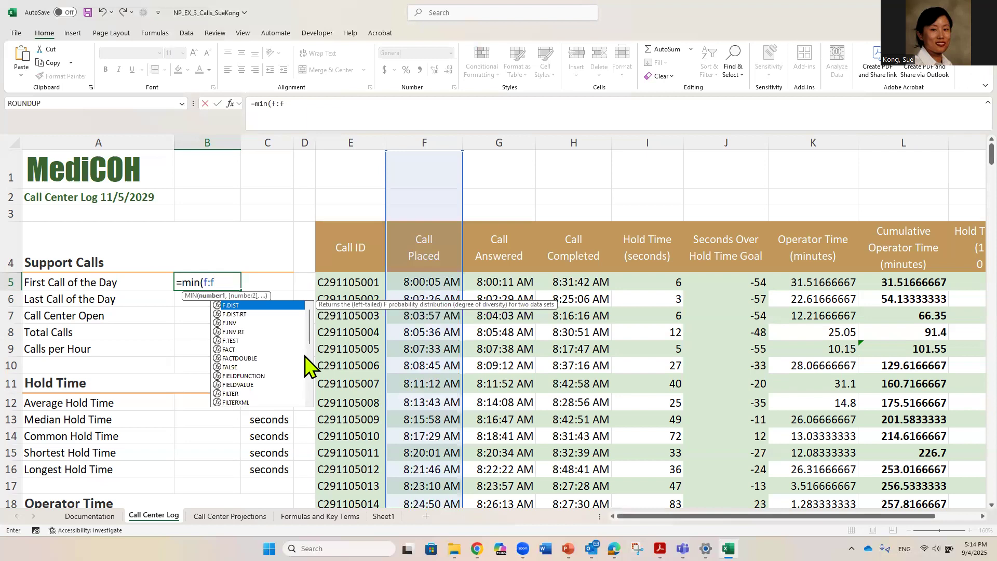
pyautogui.write(')')
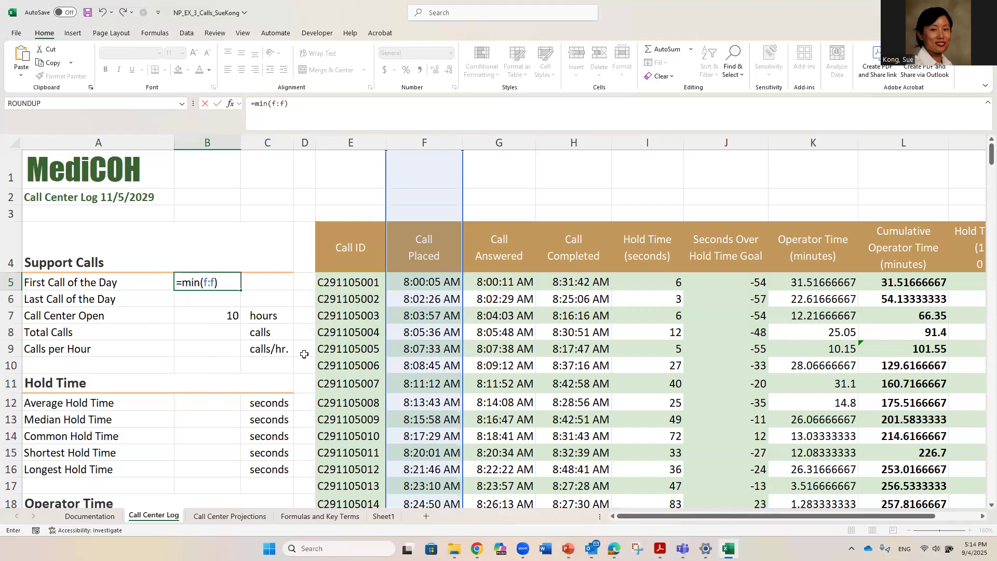
pyautogui.press('Return')
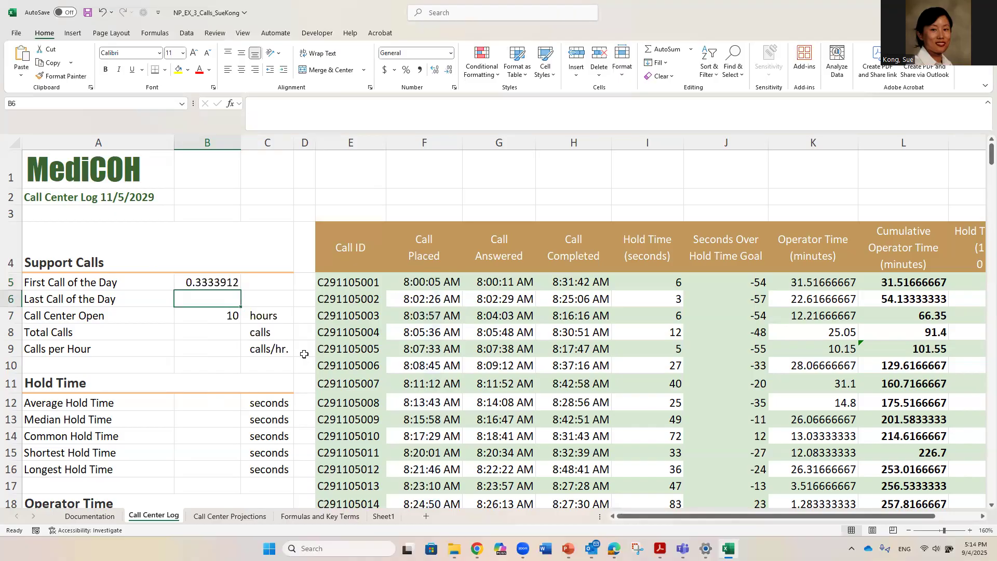
# - Apply the Time number format to the First Call of the Day value in B5
pyautogui.click(214, 280)
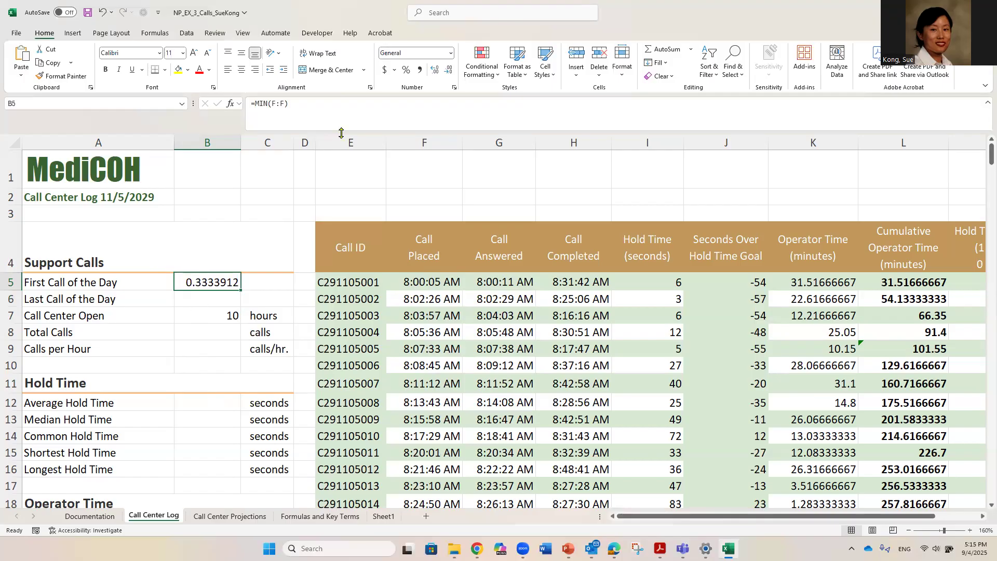
pyautogui.click(450, 54)
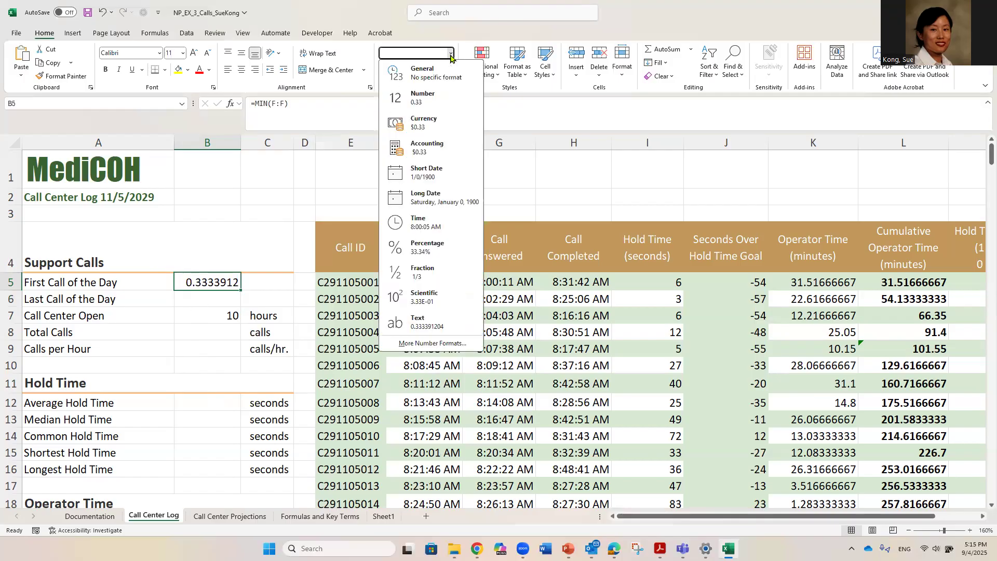
pyautogui.click(435, 222)
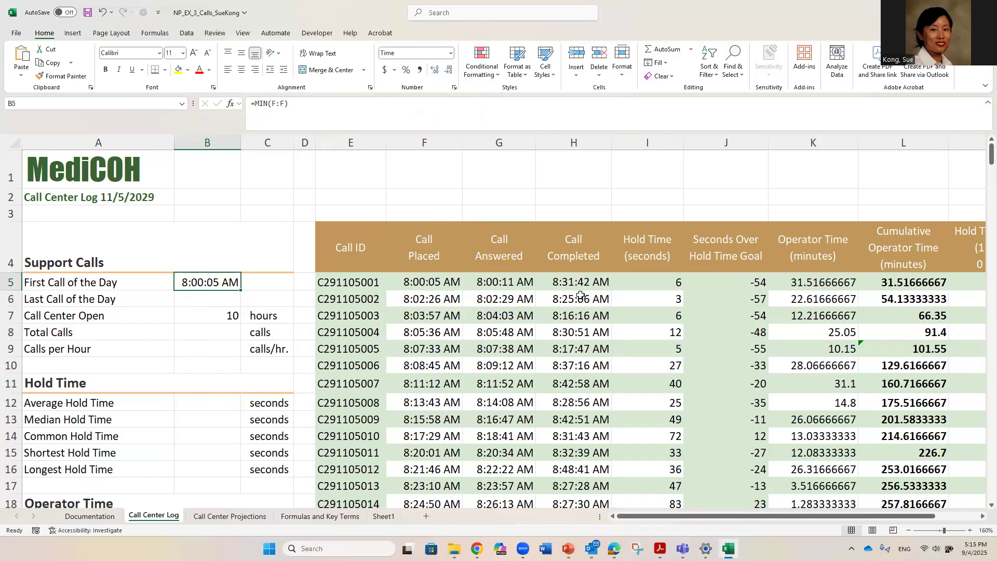
# - Enter =MAX(F:F) in cell B6 to find the last call of the day
pyautogui.click(208, 300)
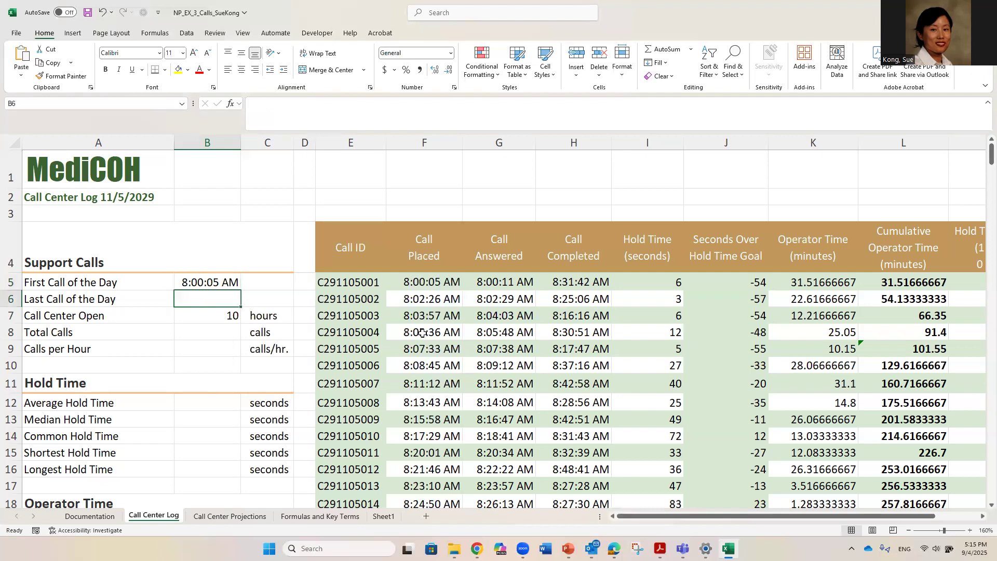
pyautogui.write('=max')
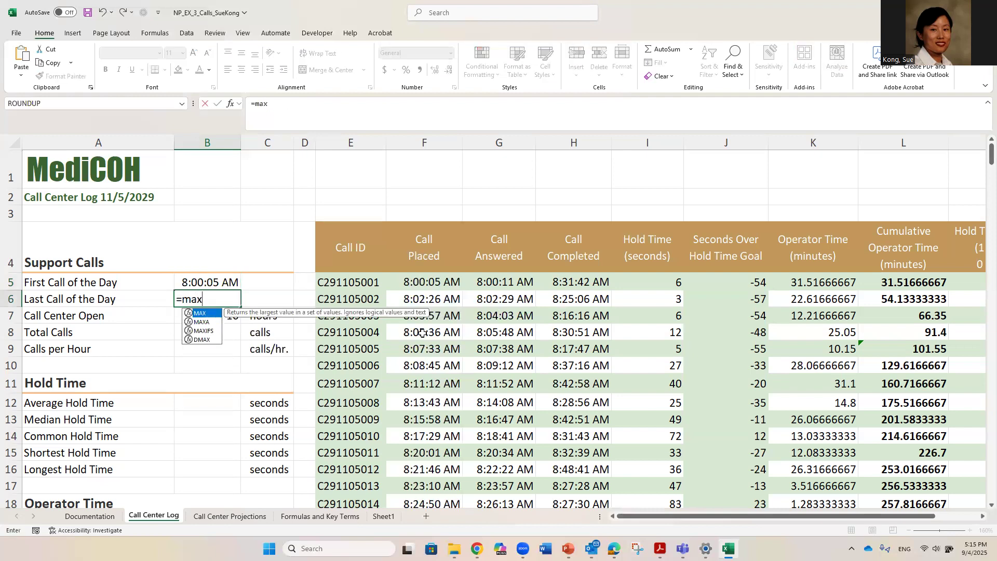
pyautogui.write('(')
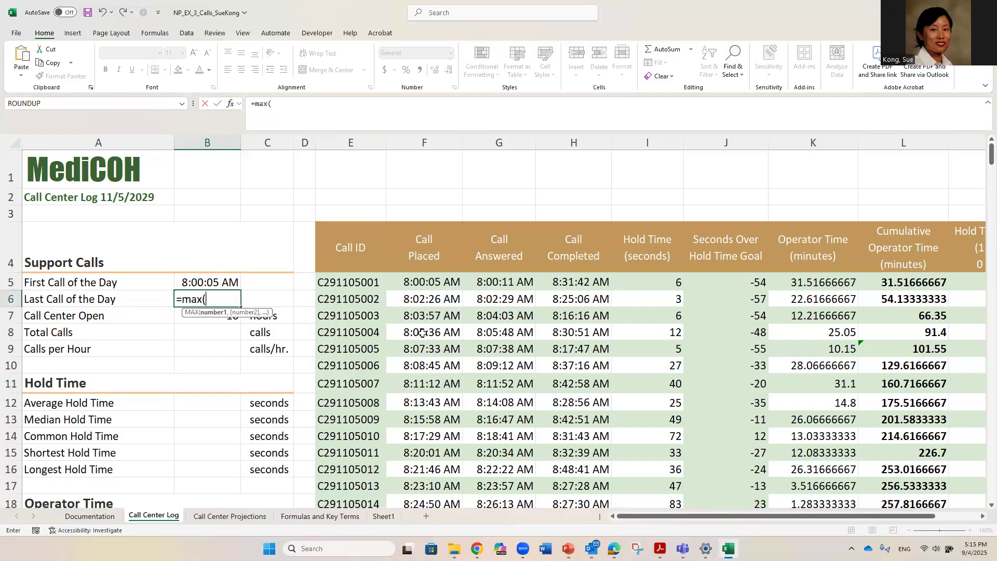
pyautogui.write('f:f)')
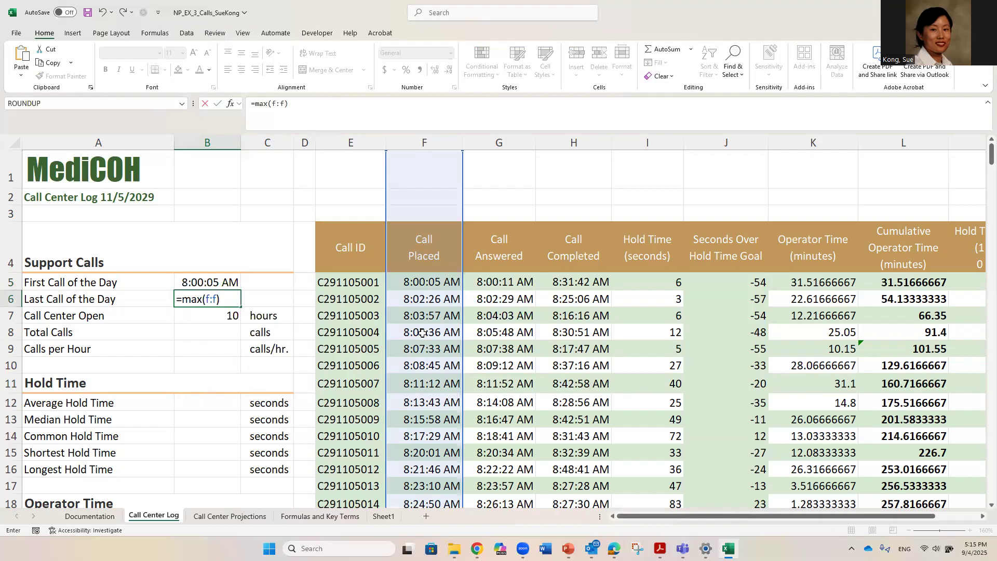
pyautogui.press('Return')
# - Apply the Time number format to the Last Call of the Day value in B6
pyautogui.click(212, 294)
pyautogui.click(450, 53)
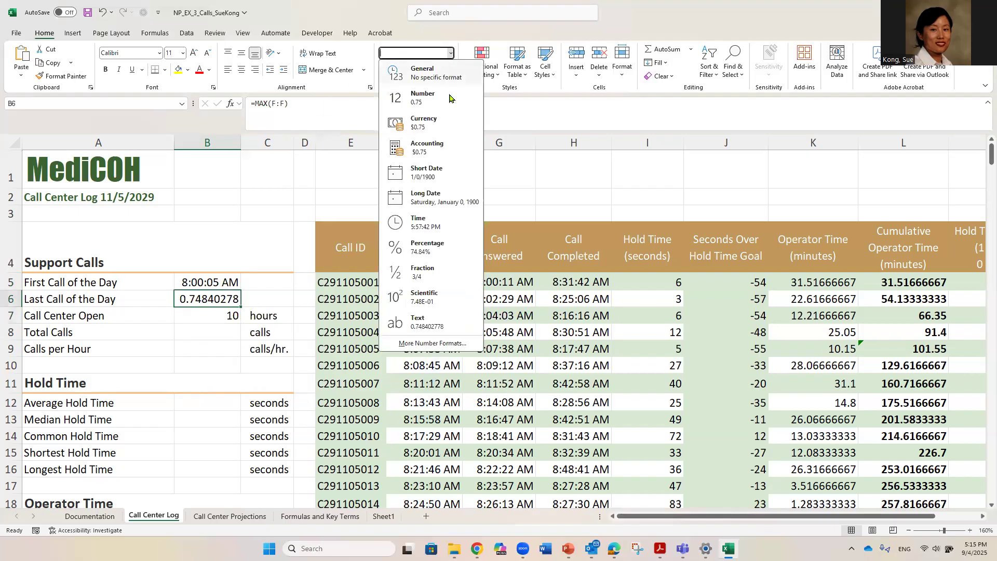
pyautogui.click(431, 224)
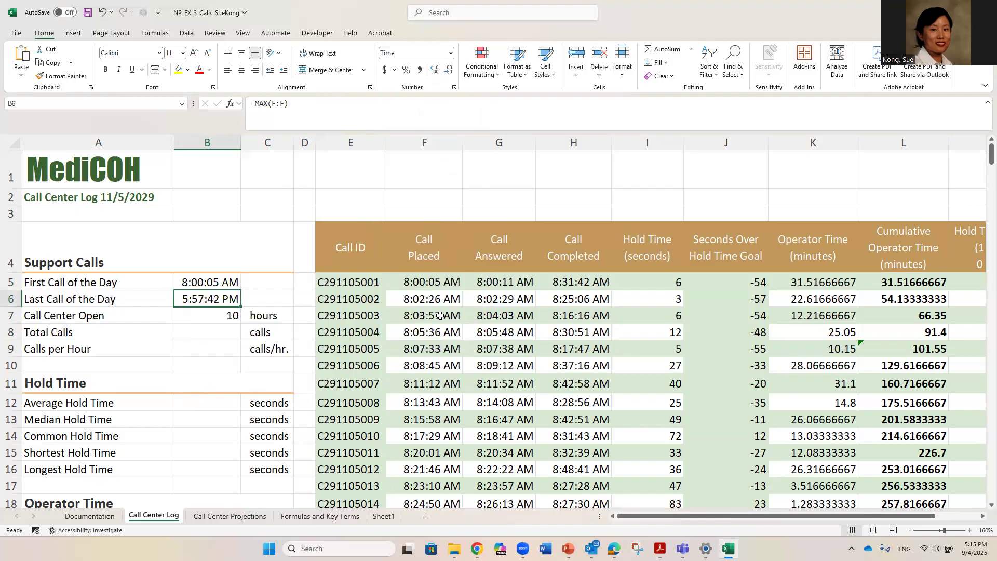
# - Enter =COUNT(F:F) in cell B8 to calculate the total number of calls
pyautogui.click(204, 330)
pyautogui.moveTo(39, 340); pyautogui.dragTo(222, 330)
pyautogui.click(208, 332)
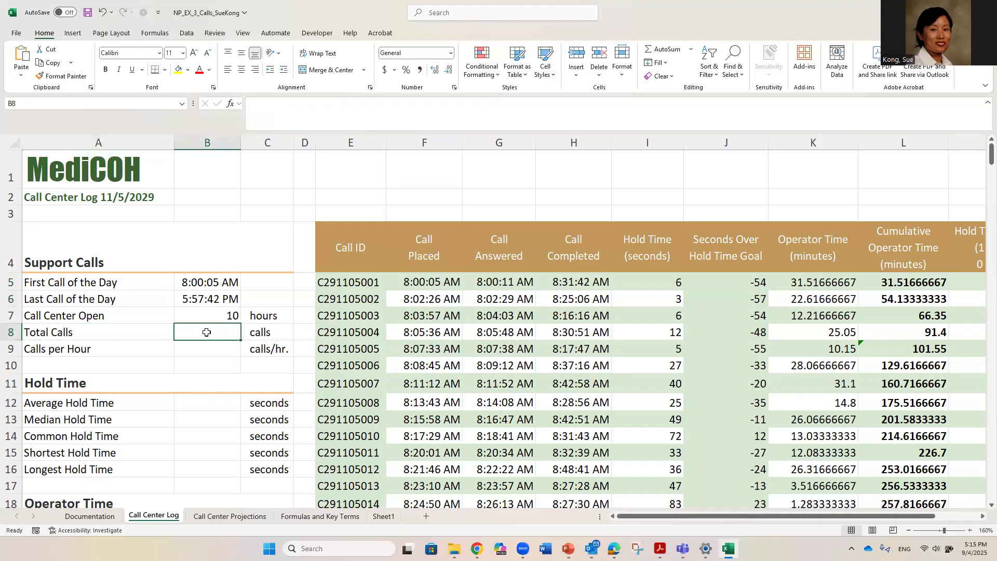
pyautogui.write('=coun')
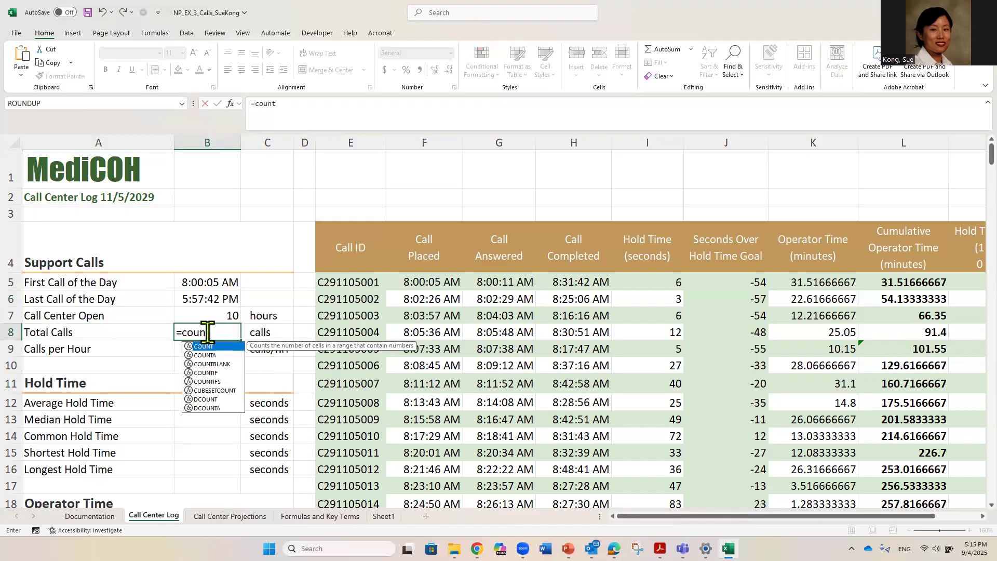
pyautogui.write('t(f:f')
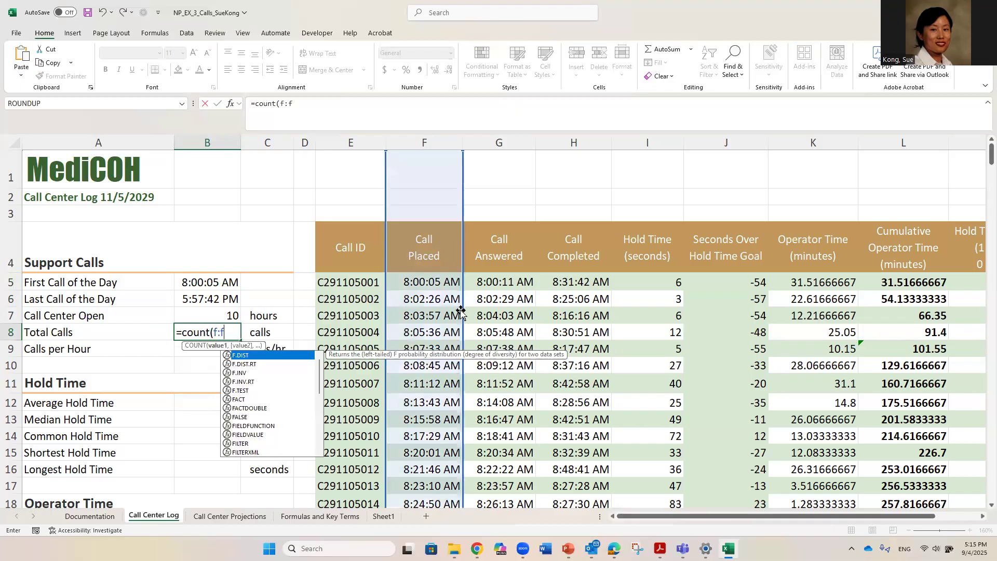
pyautogui.write(')')
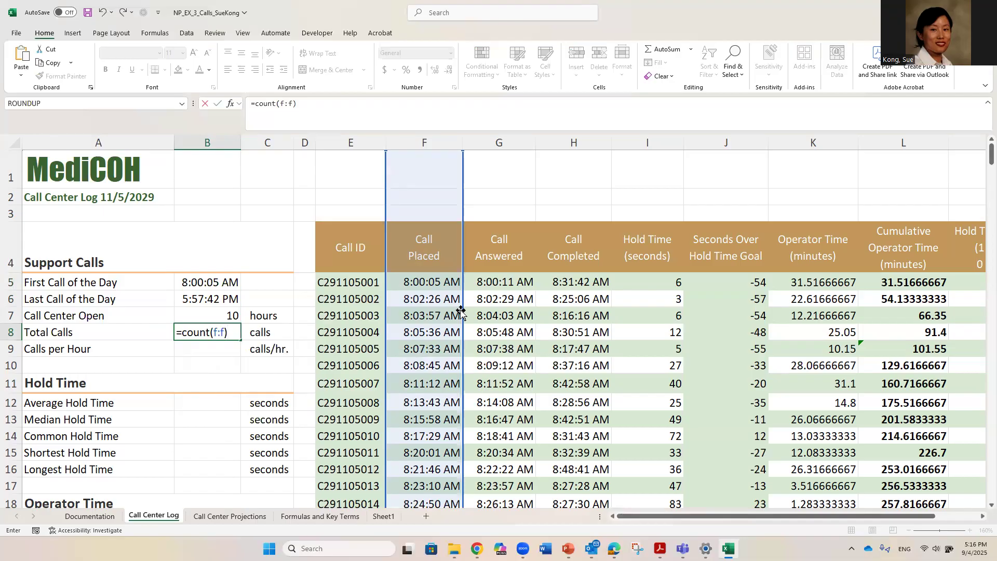
pyautogui.press('Return')
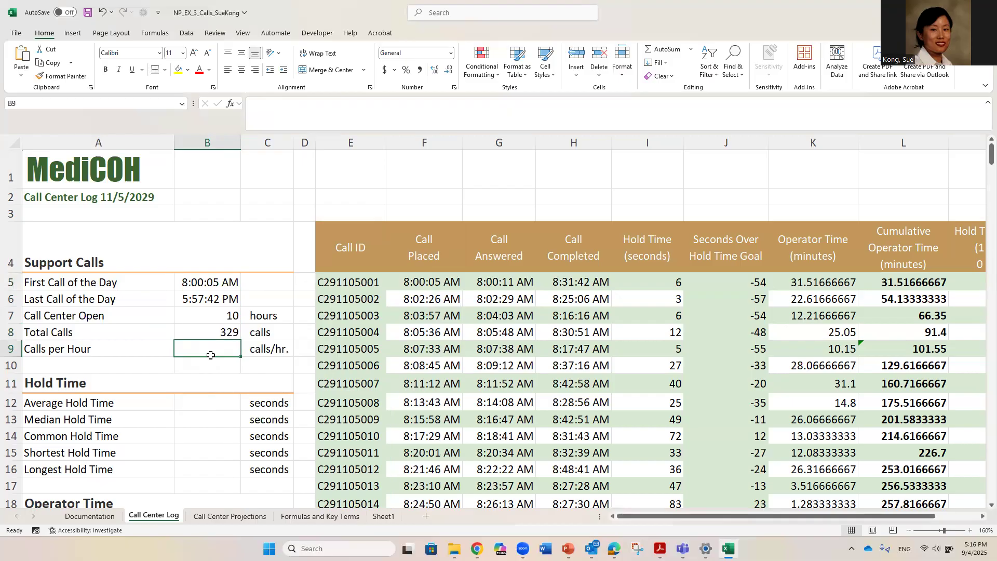
# - Enter =B8/B7 in cell B9 to calculate the calls per hour
pyautogui.write('=')
pyautogui.click(211, 332)
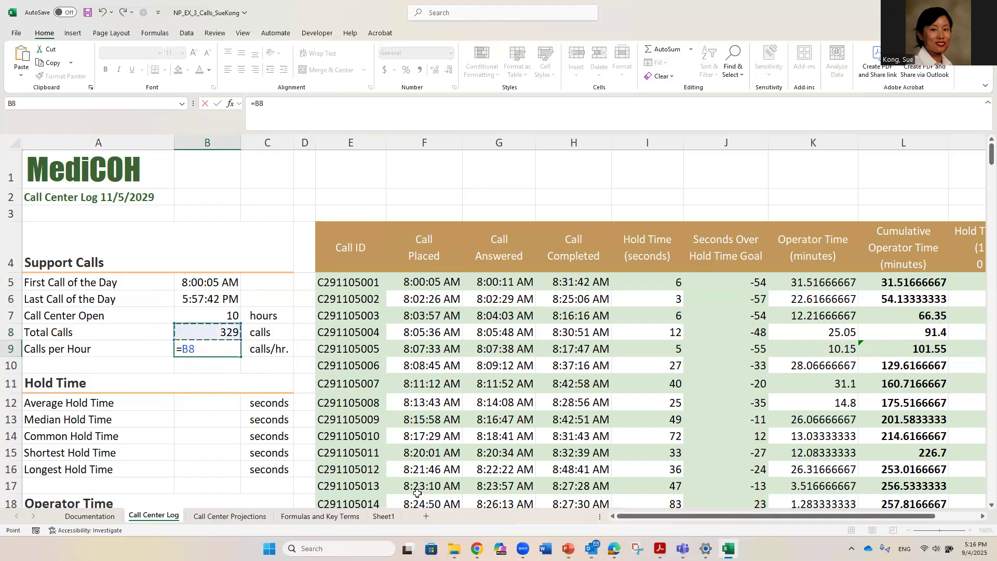
pyautogui.write('/')
pyautogui.click(222, 315)
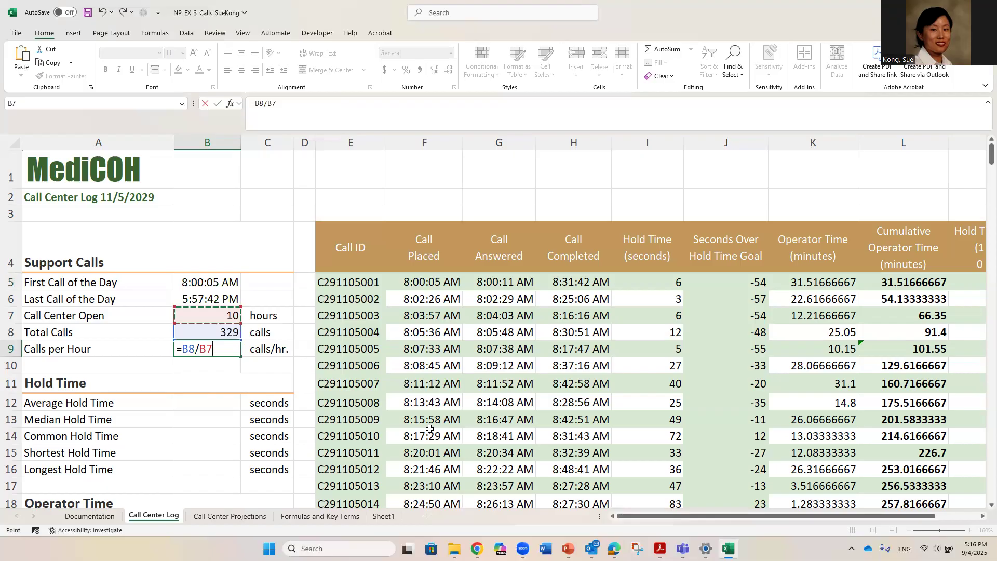
pyautogui.press('Return')
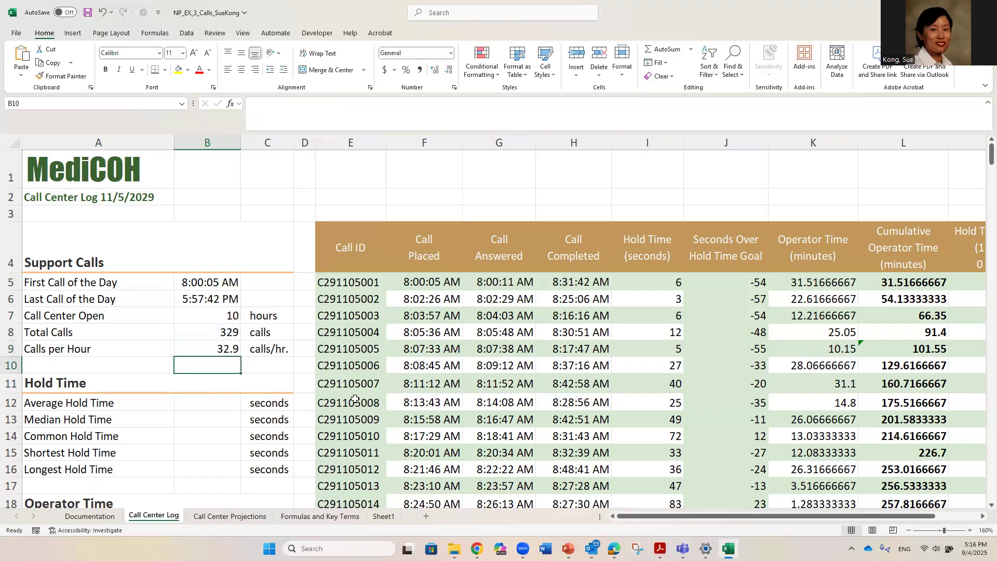
# - Enter =AVERAGE(I:I) in cell B12 to calculate the average hold time in seconds
pyautogui.scroll(-1, 238, 388)
pyautogui.click(206, 326)
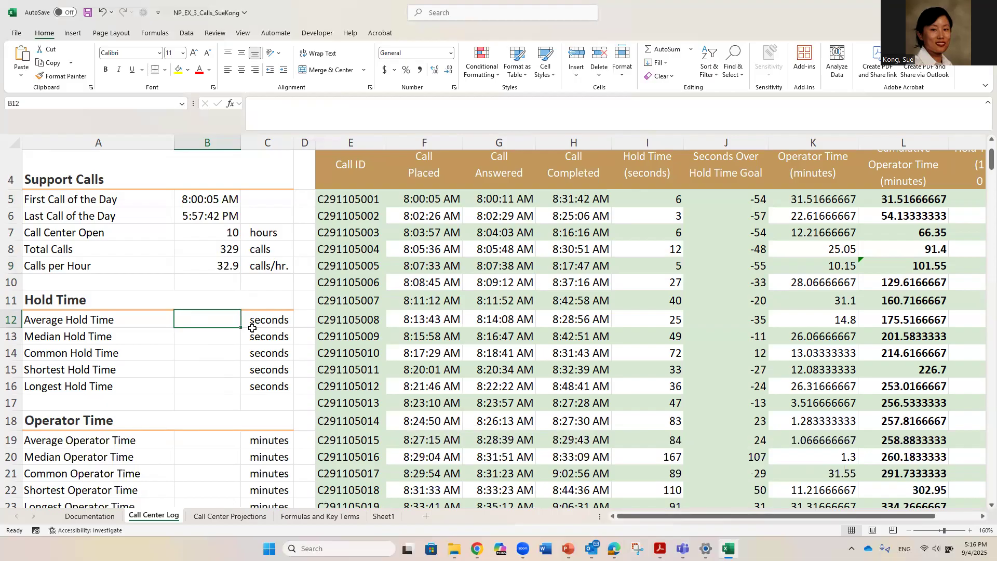
pyautogui.write('=av')
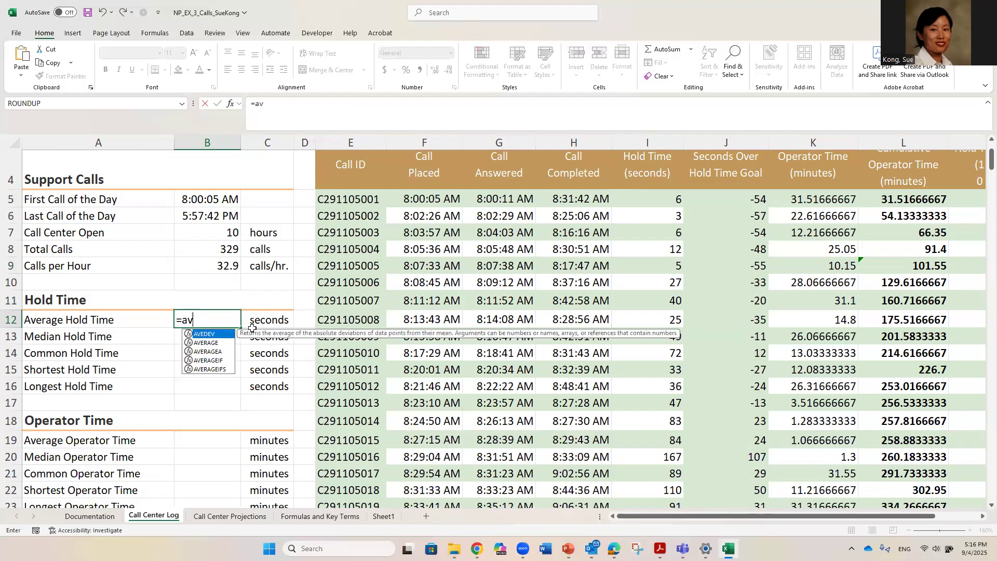
pyautogui.write('erage(')
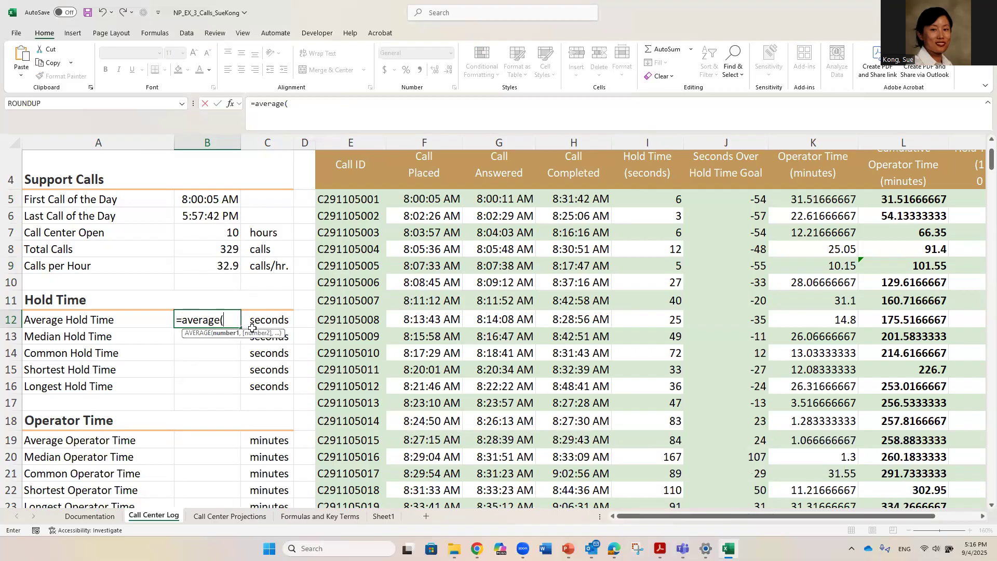
pyautogui.write('i:I')
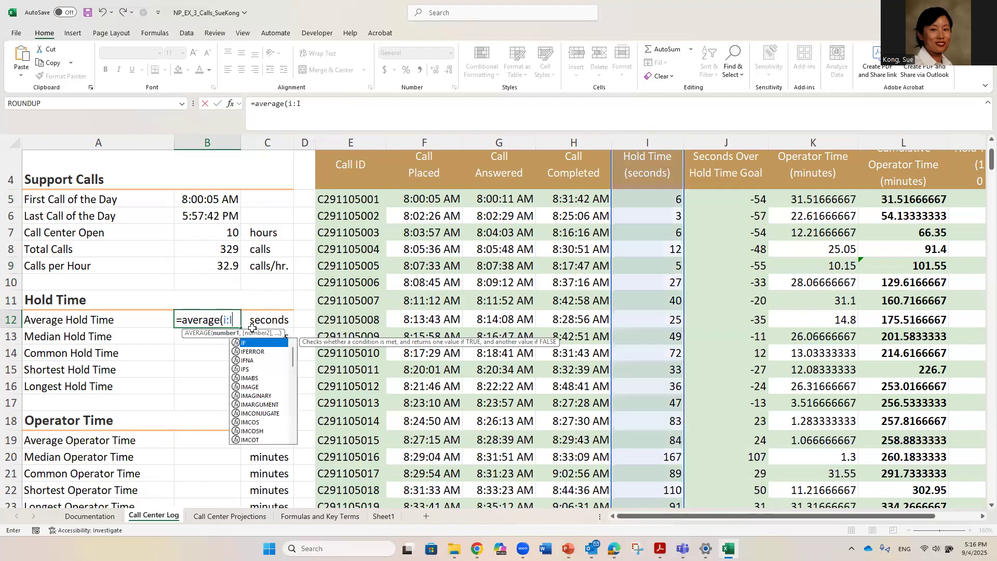
pyautogui.write(')')
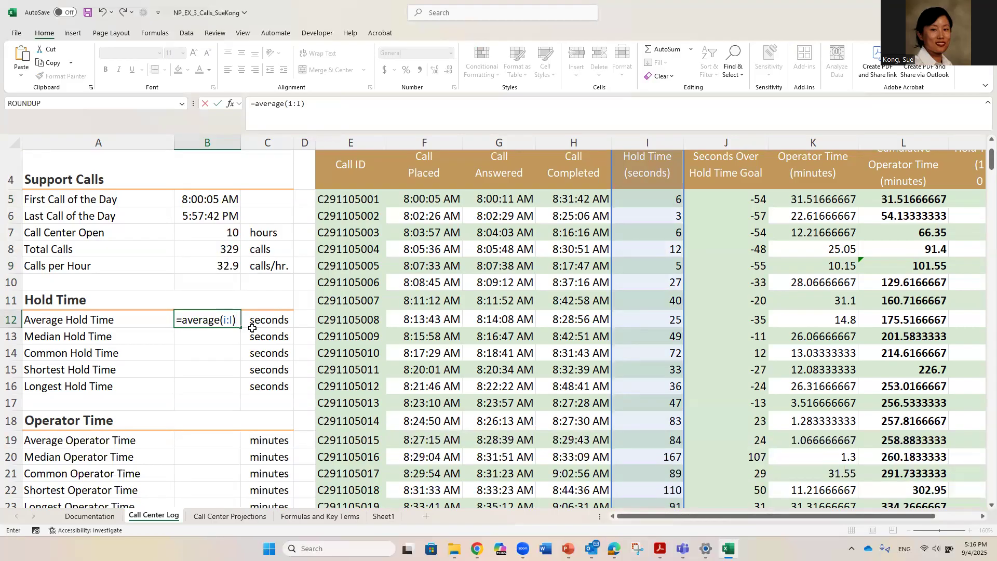
pyautogui.press('Return')
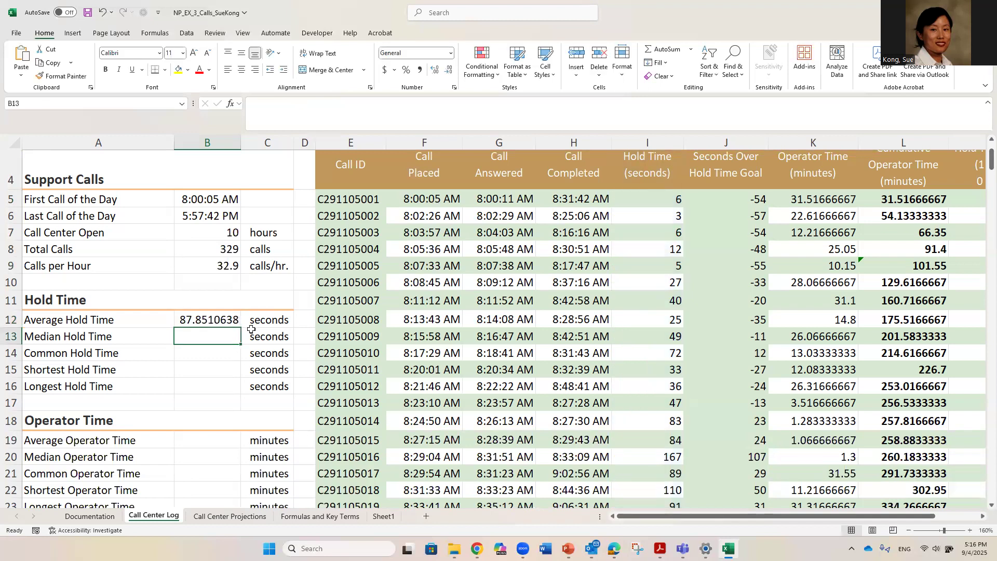
pyautogui.click(222, 320)
pyautogui.click(215, 334)
pyautogui.moveTo(665, 492); pyautogui.dragTo(438, 497)
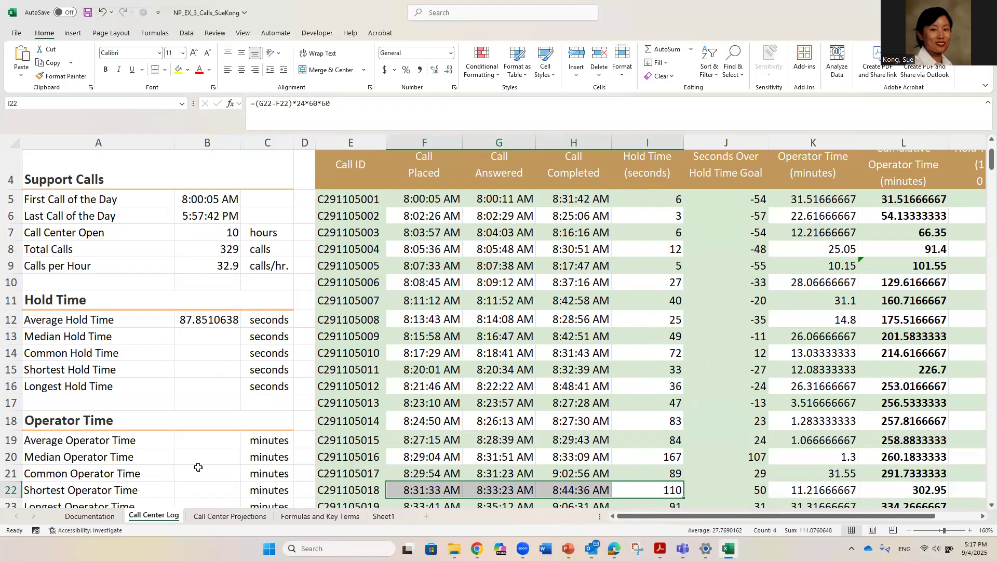
pyautogui.click(203, 321)
pyautogui.click(206, 335)
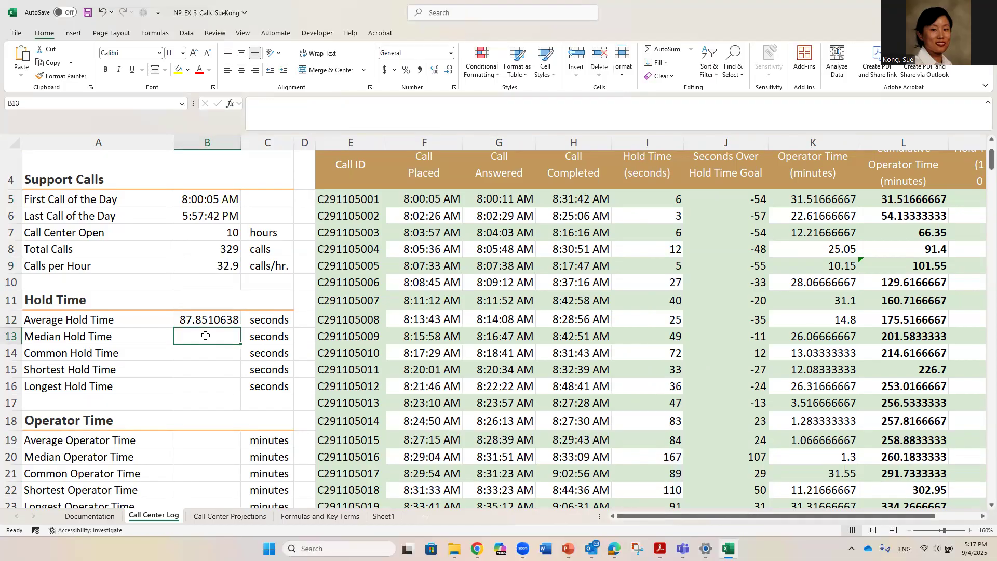
# - Enter =MEDIAN(I:I) in cell B13 to calculate the median hold time in seconds
pyautogui.write('=')
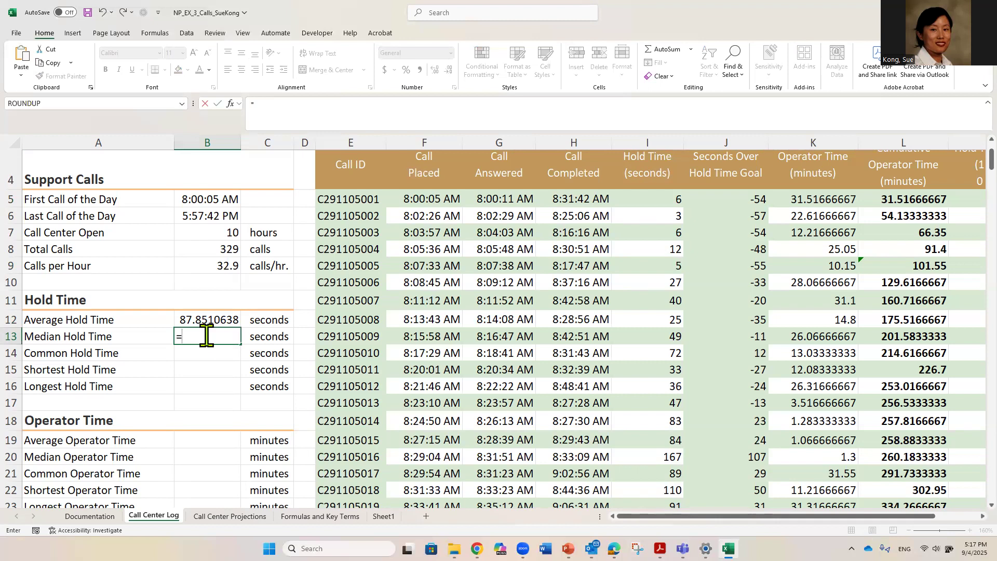
pyautogui.write('me')
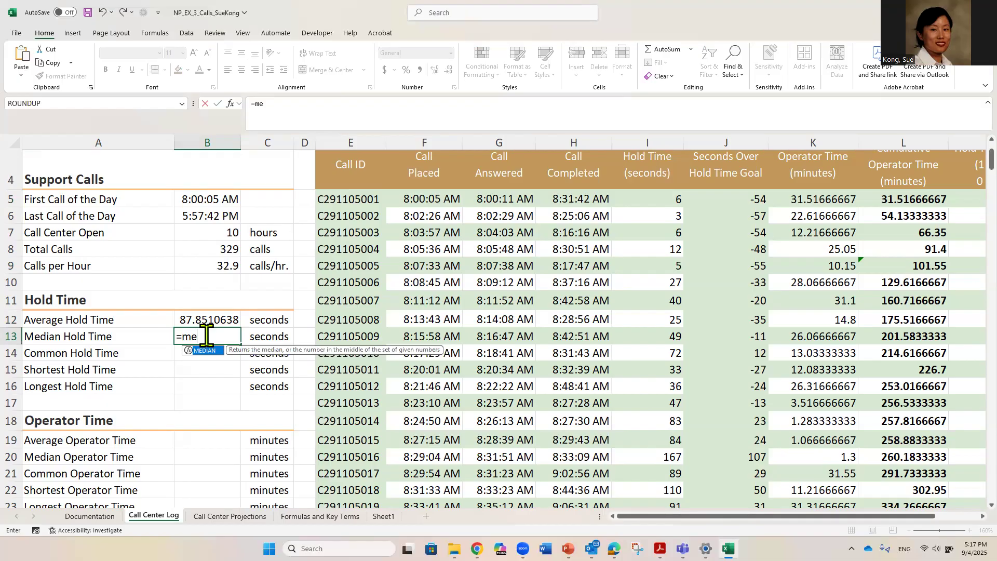
pyautogui.write('dian(')
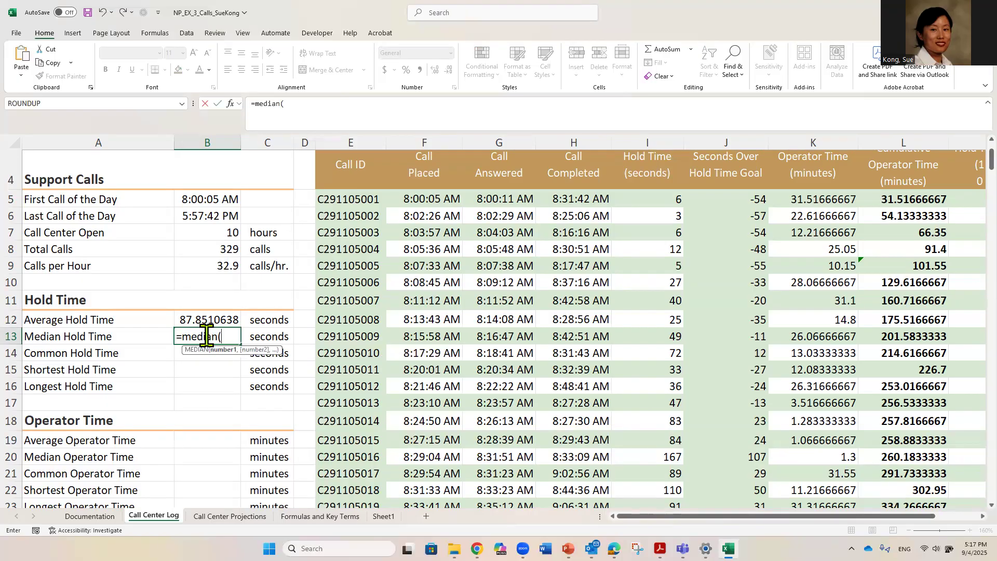
pyautogui.write('i:i')
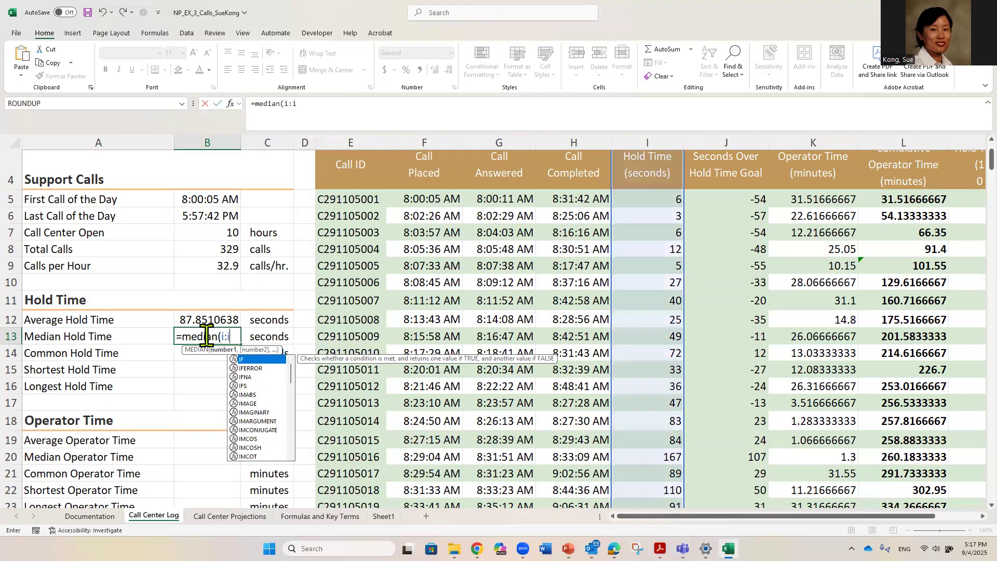
pyautogui.write(')')
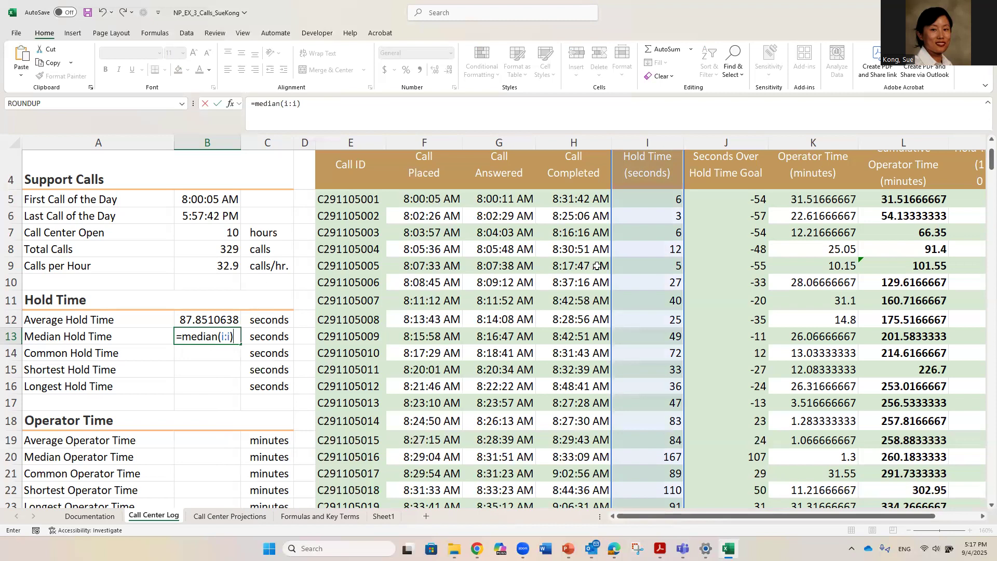
pyautogui.press('Return')
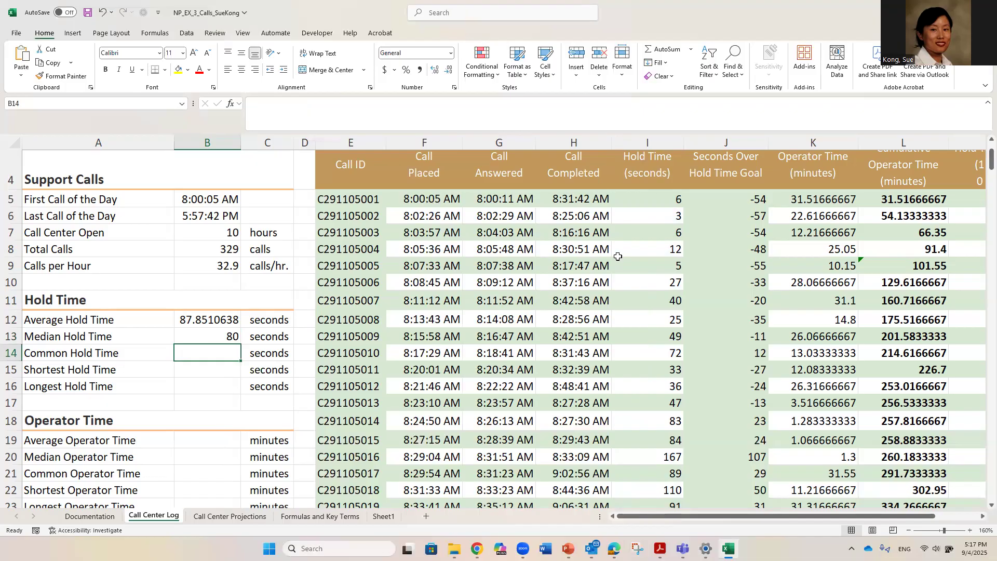
# - Enter =MODE.SNGL(I:I) in cell B14 to calculate the most common hold time in seconds
pyautogui.write('=')
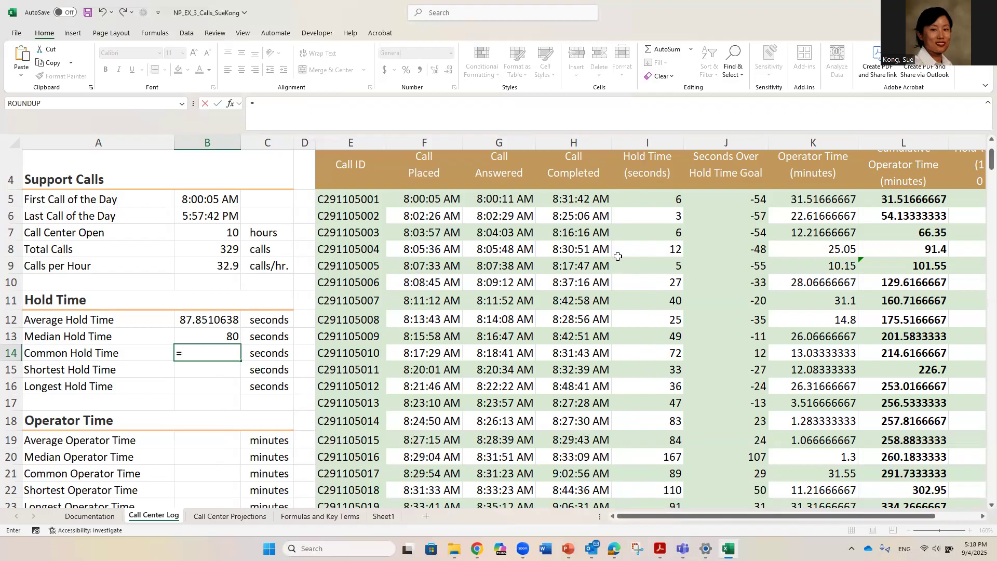
pyautogui.write('mode')
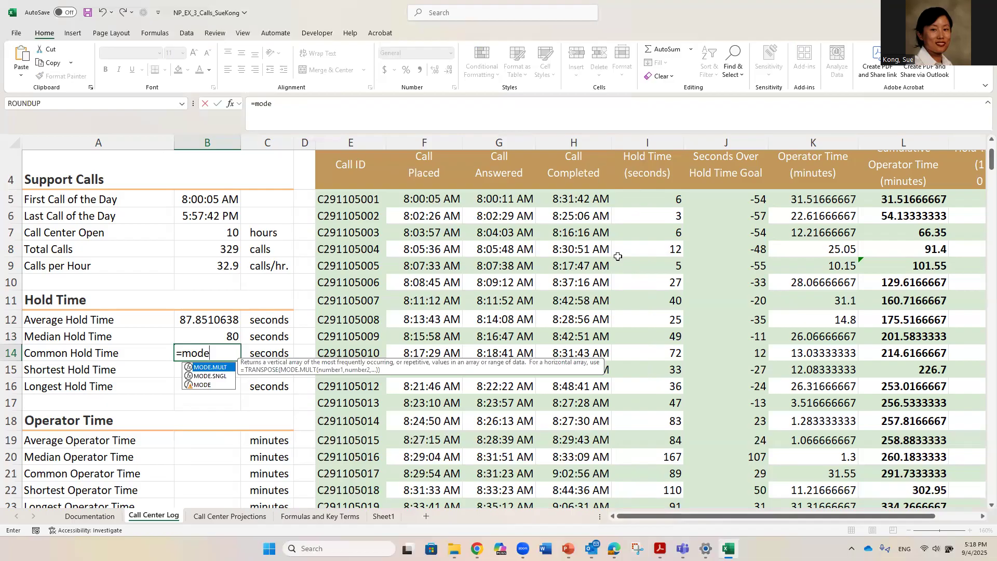
pyautogui.doubleClick(221, 376)
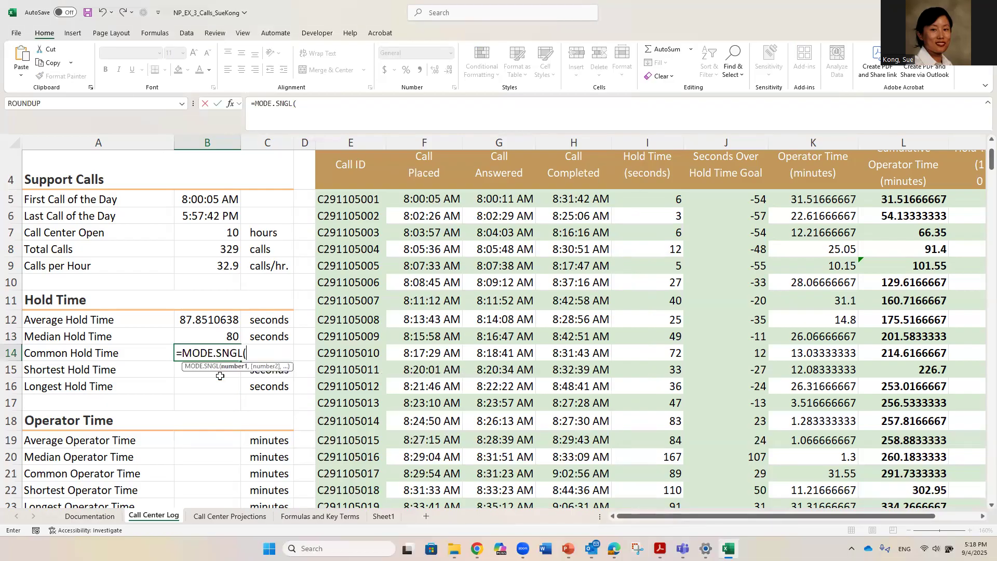
pyautogui.write('i:i)')
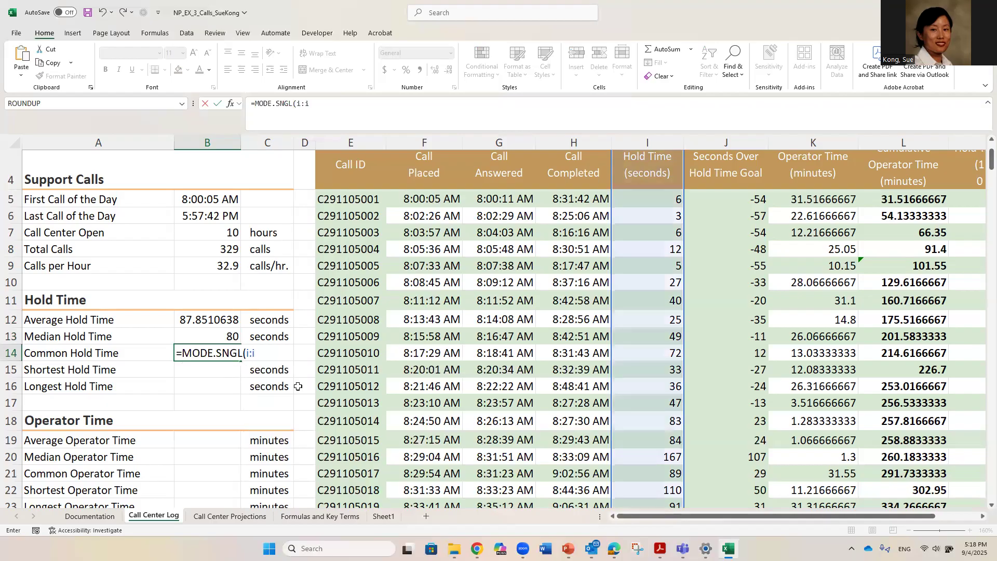
pyautogui.press('Return')
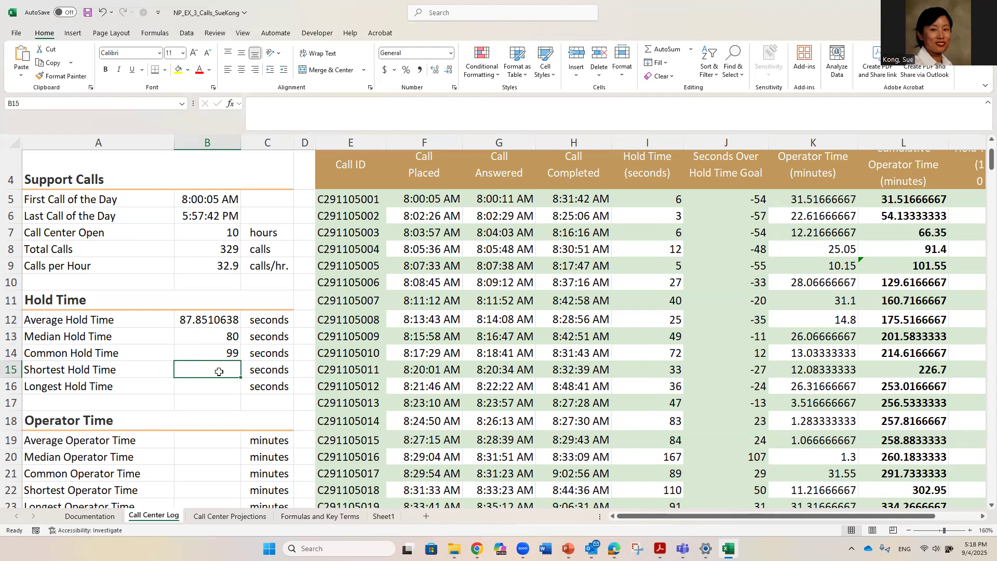
# - Enter =MIN(I:I) in cell B15 to calculate the shortest hold time in seconds
pyautogui.write('=')
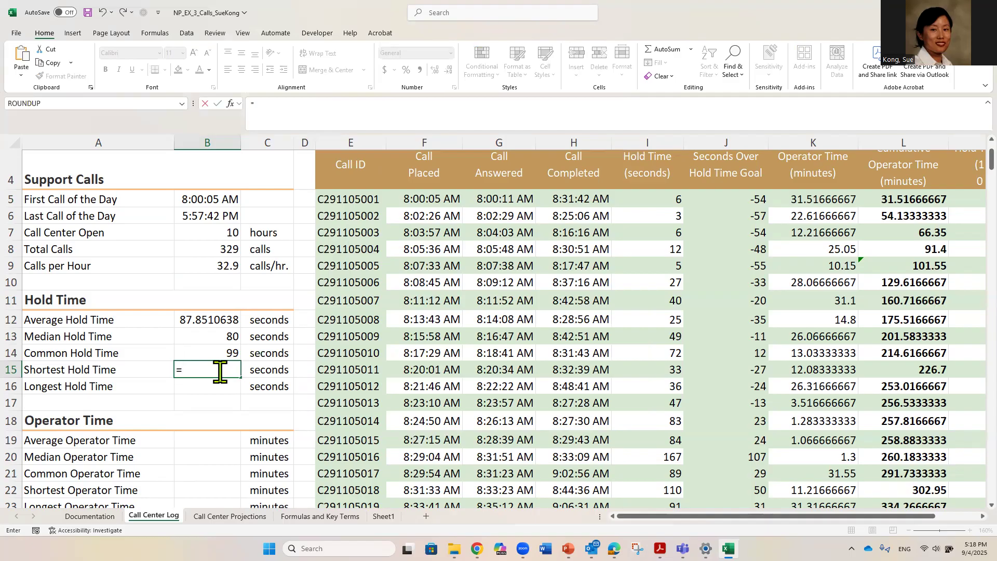
pyautogui.write('min')
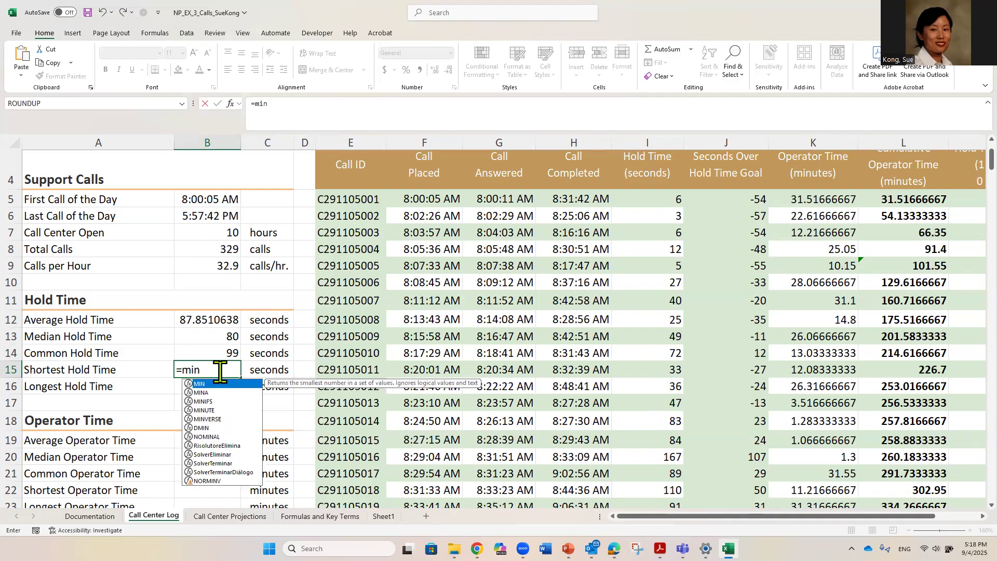
pyautogui.write('(i:i')
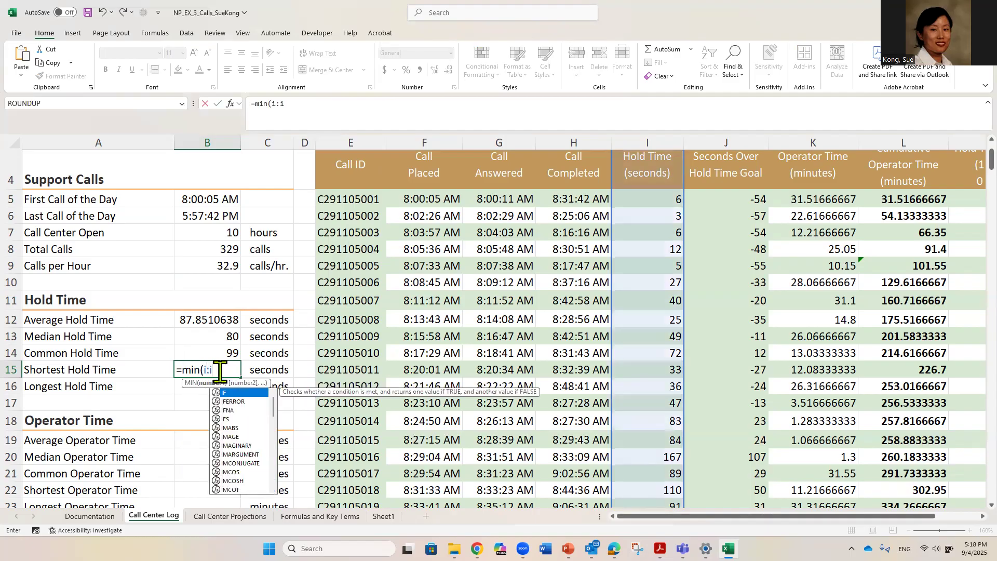
pyautogui.write(')')
pyautogui.press('Return')
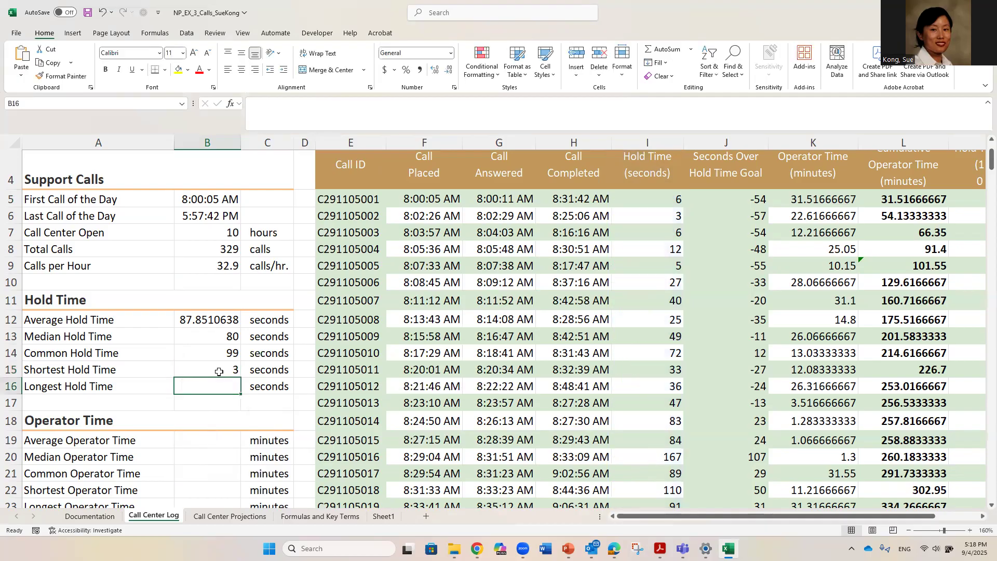
# - Enter =MAX(I:I) in cell B16 to calculate the longest hold time in seconds
pyautogui.write('=')
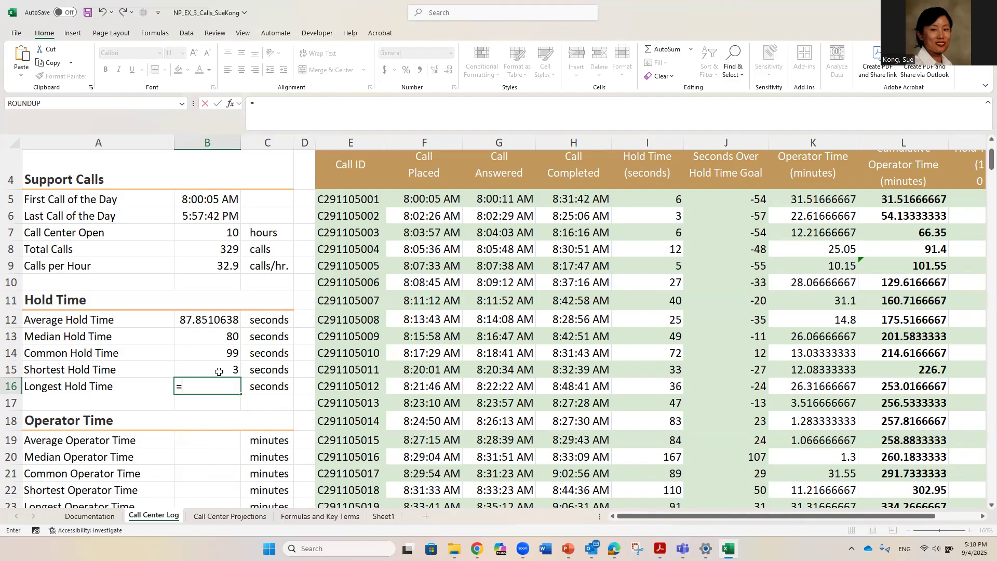
pyautogui.write('max')
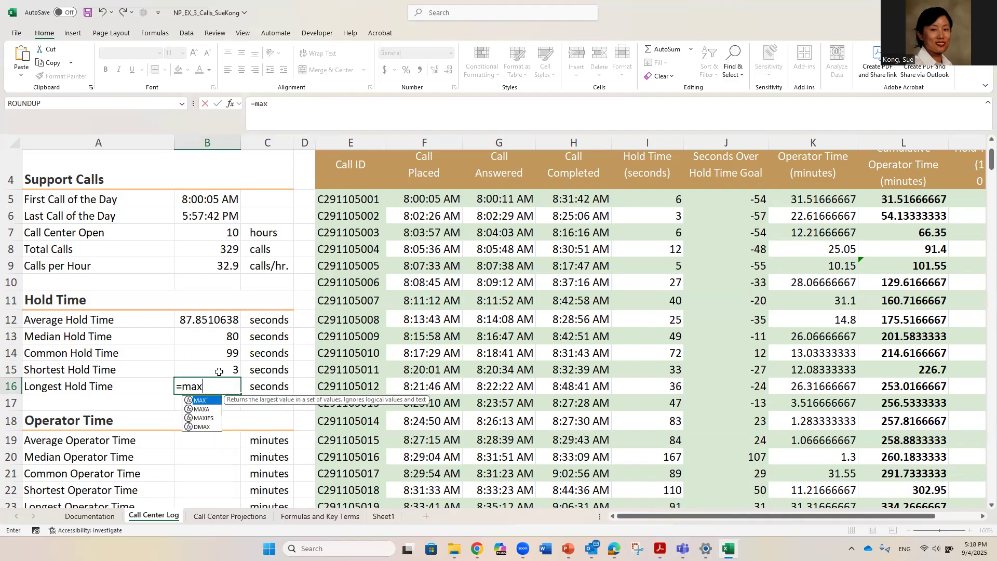
pyautogui.write('(i:')
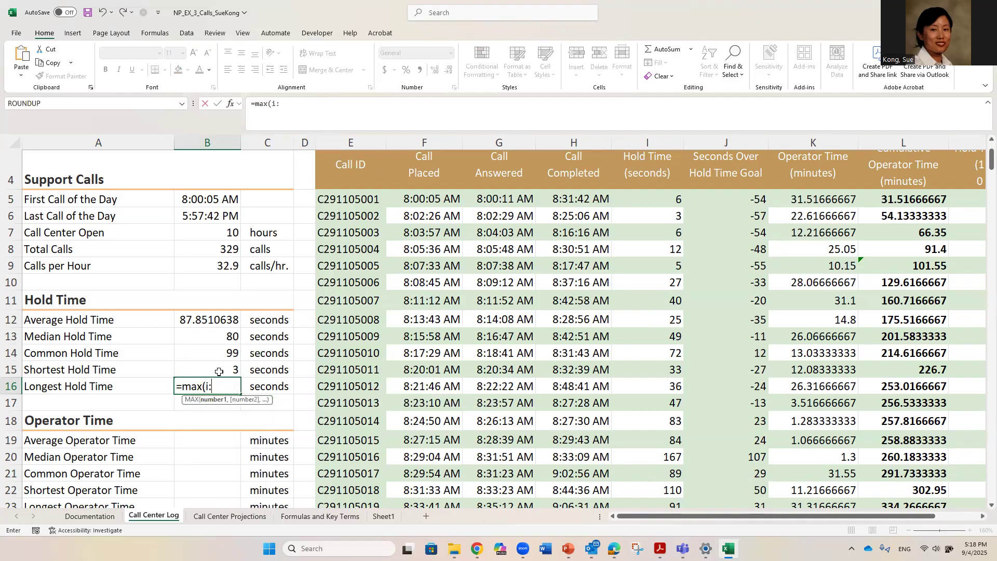
pyautogui.write('i)')
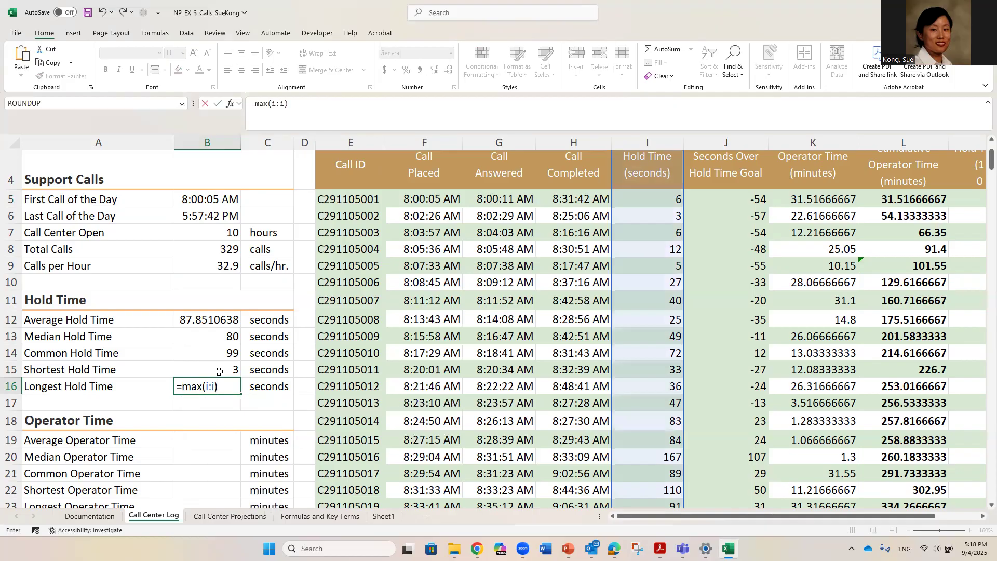
pyautogui.press('Return')
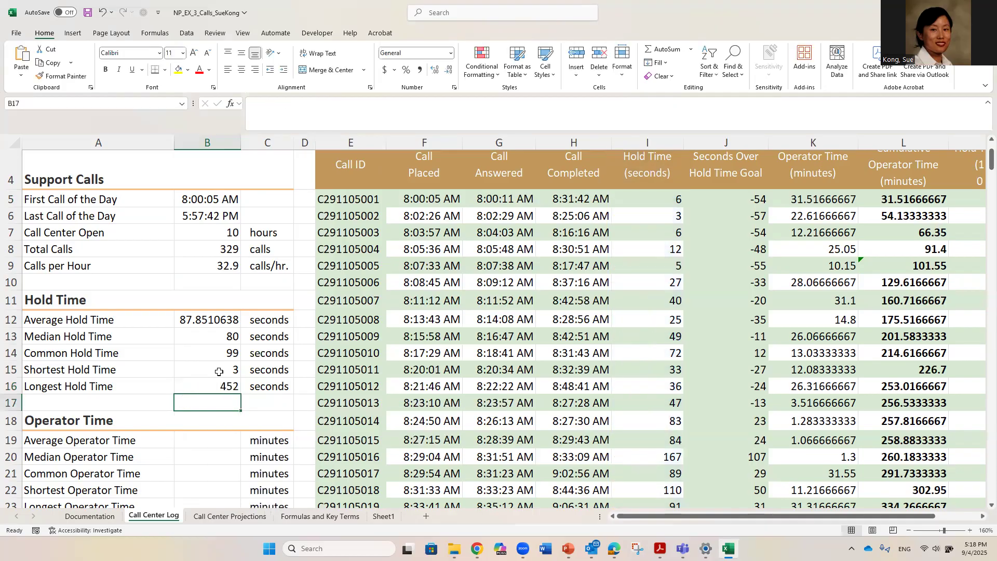
# - Enter =AVERAGE(K:K) in cell B19 to calculate the average operator time in minutes
pyautogui.click(203, 440)
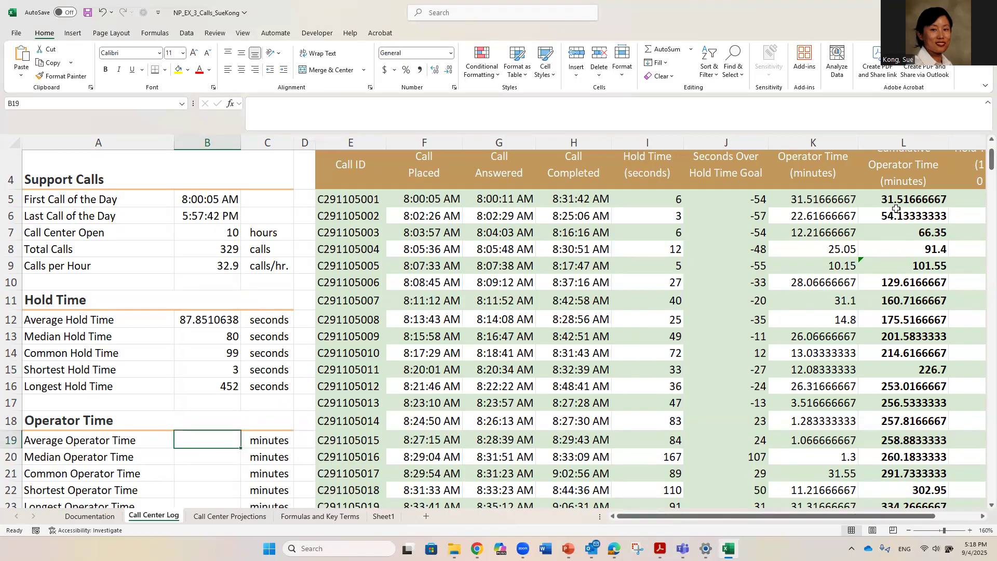
pyautogui.click(828, 151)
pyautogui.hotkey('ctrl', 'shift', 'Down')
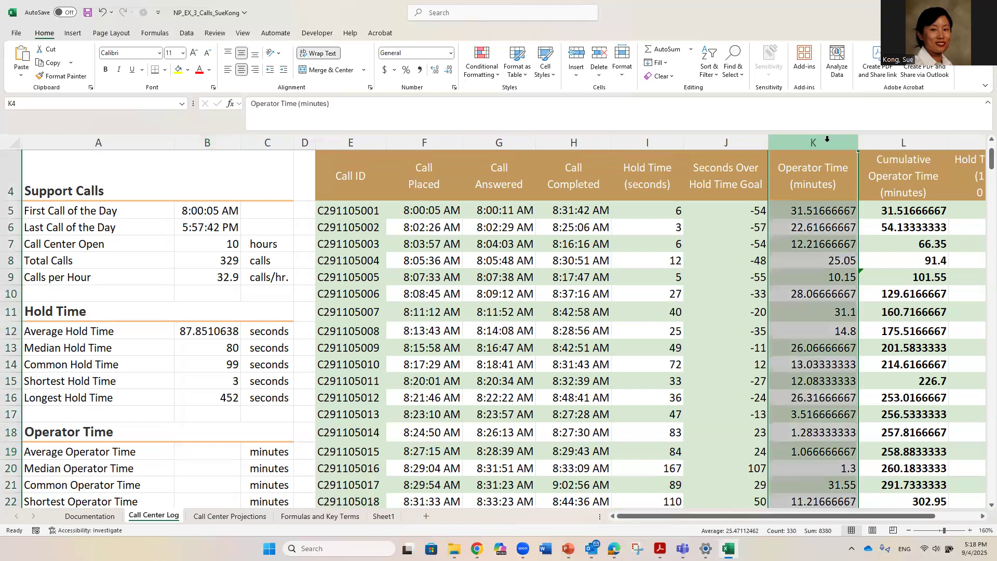
pyautogui.click(211, 452)
pyautogui.scroll(-1, 243, 438)
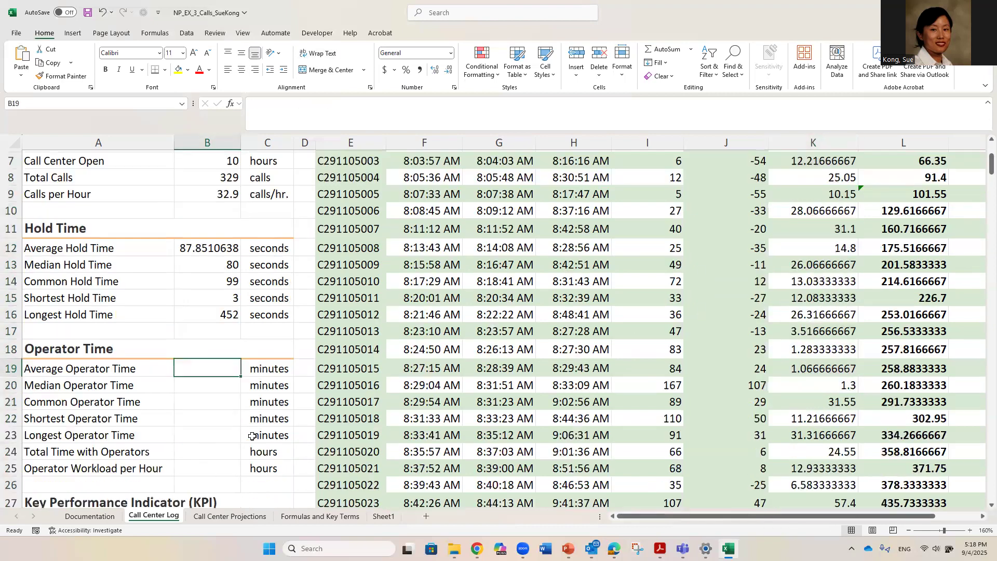
pyautogui.write('=')
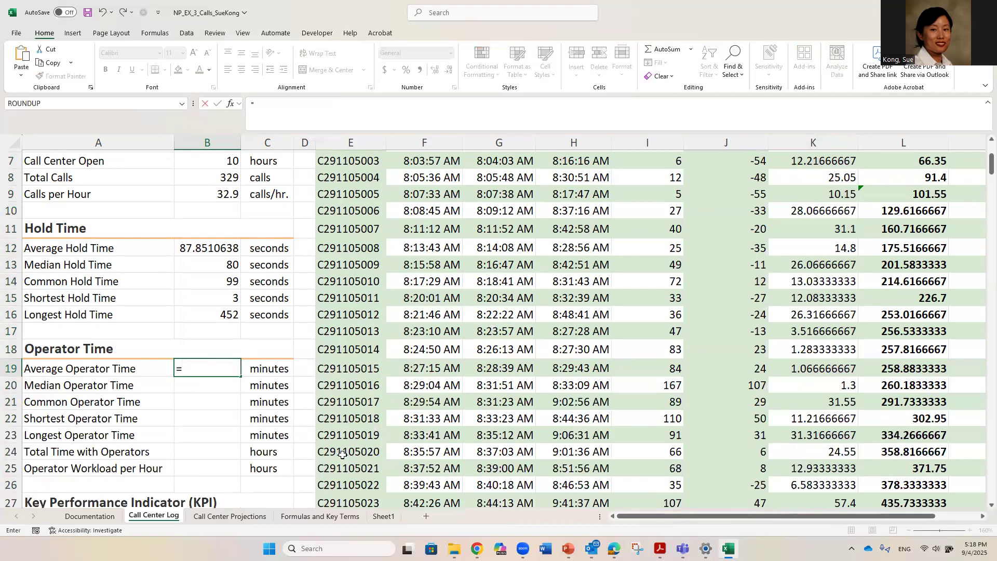
pyautogui.write('average(k:K')
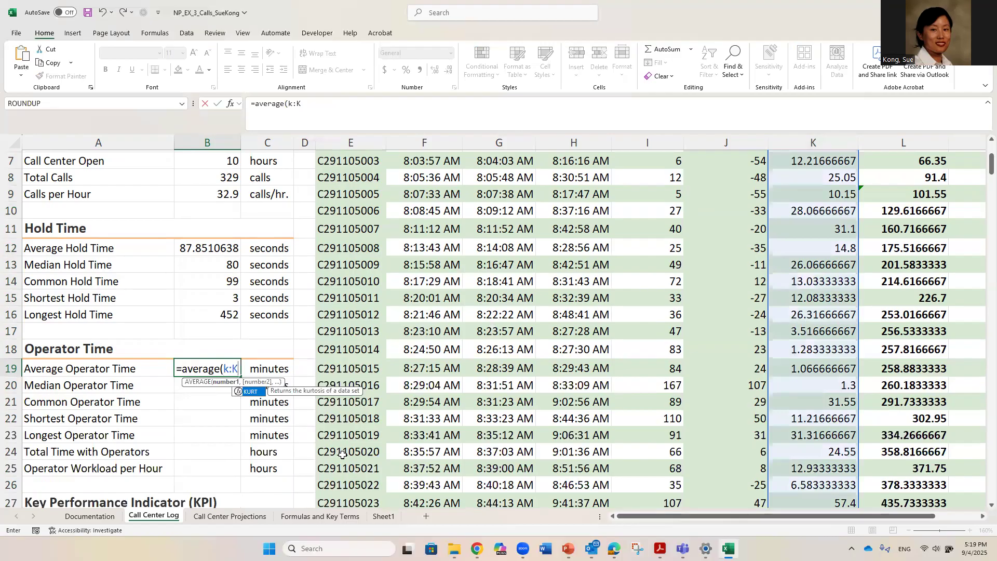
pyautogui.write(')')
pyautogui.press('Return')
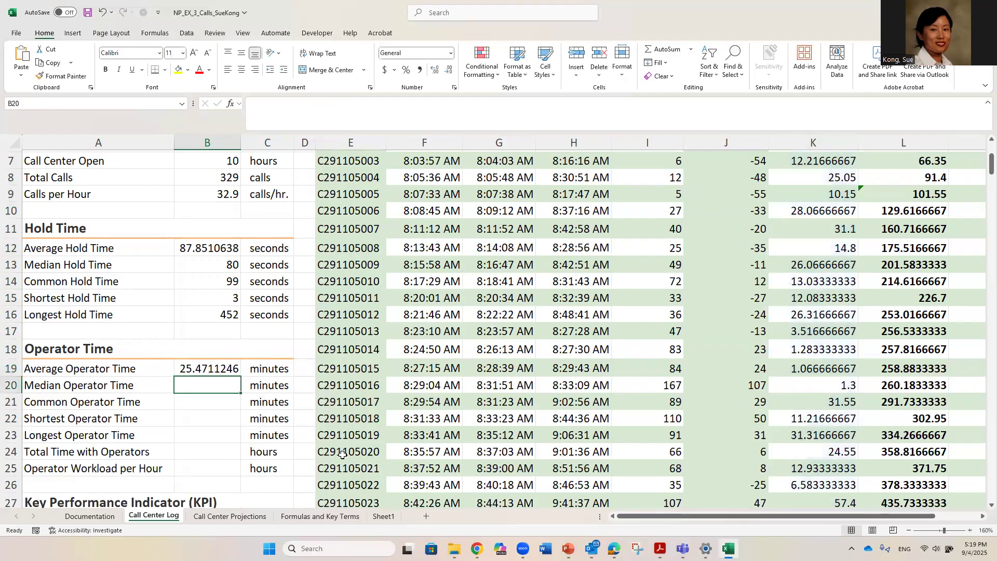
# - Enter =MEDIAN(K:K) in cell B20 to calculate the median operator time in minutes
pyautogui.write('=me')
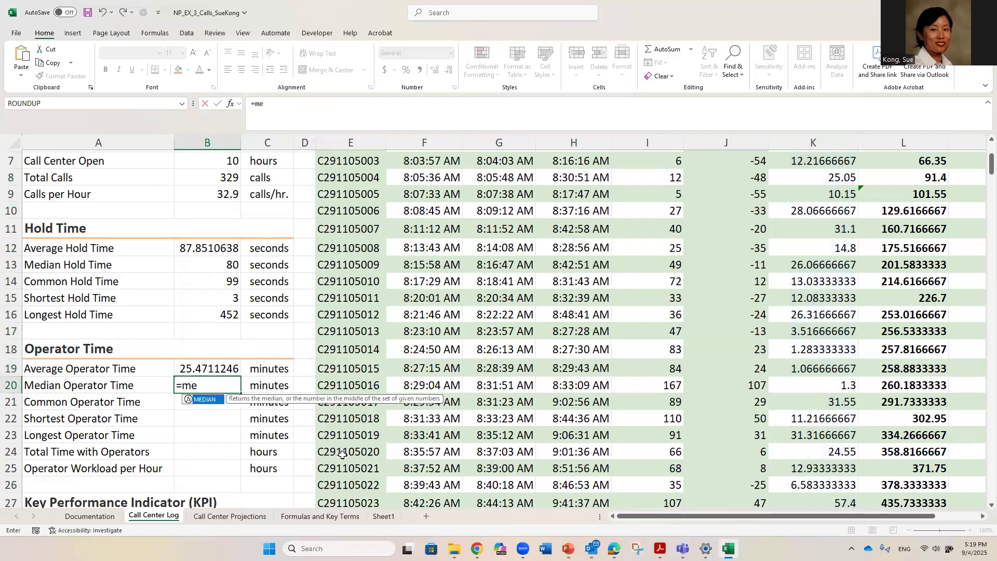
pyautogui.write('dian(k')
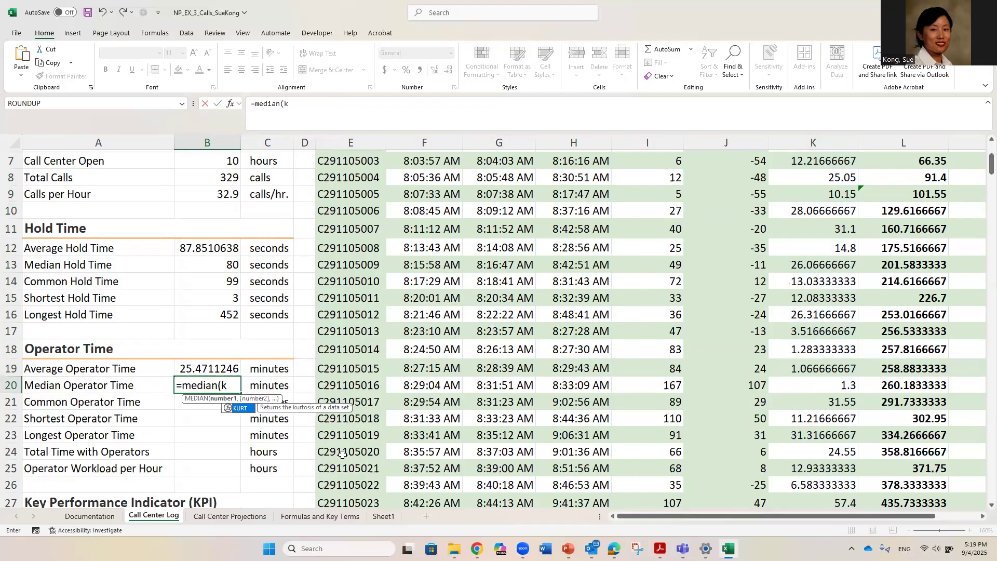
pyautogui.write(':K)')
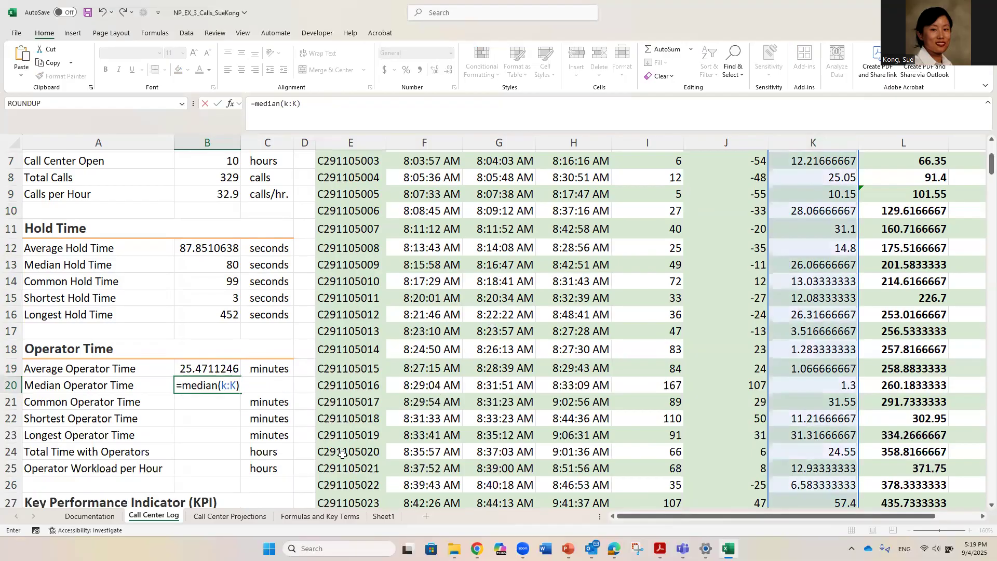
pyautogui.press('Return')
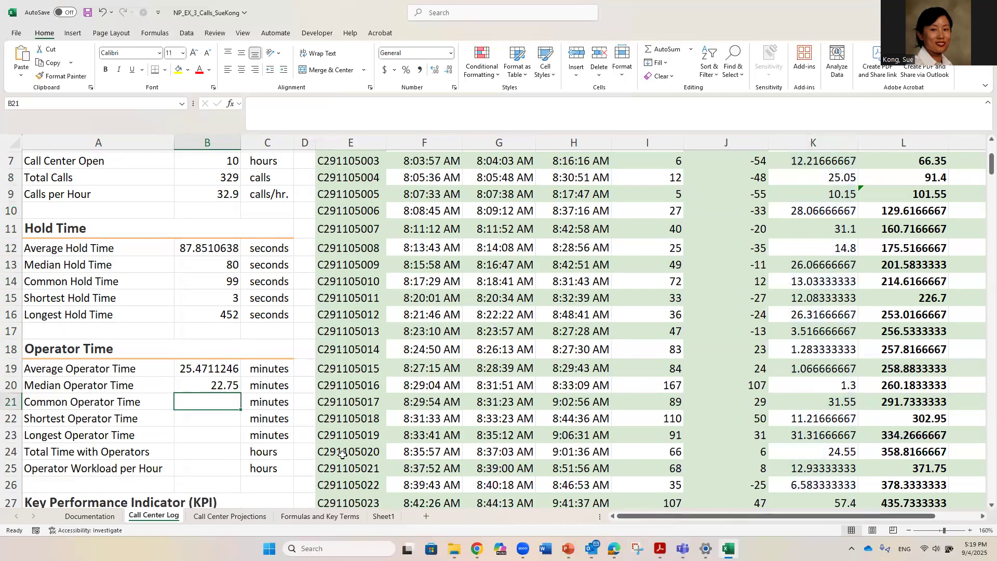
# - Enter =MODE.SNGL(K:K) in cell B21 to calculate the most common operator time in minutes
pyautogui.write('=')
pyautogui.press('BackSpace')
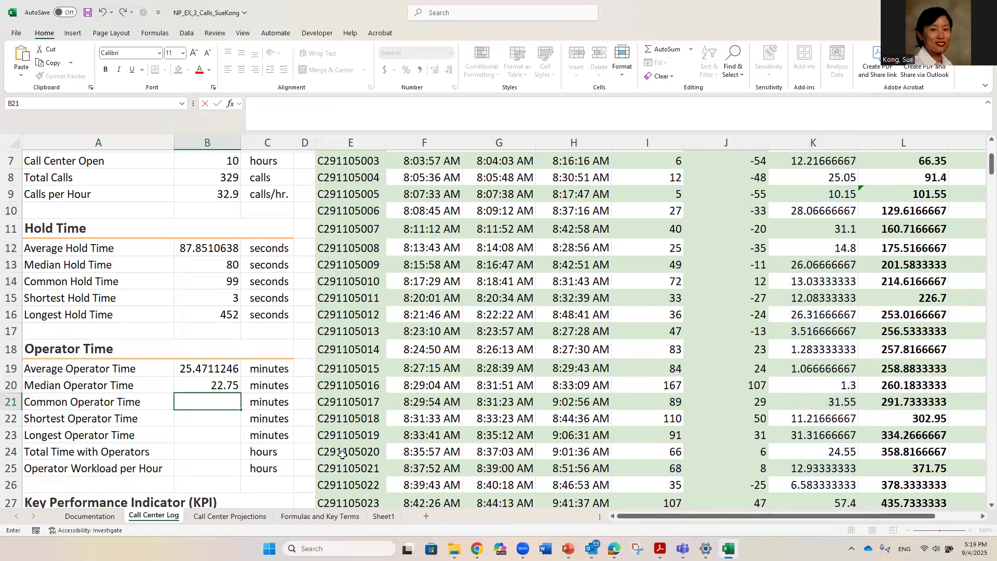
pyautogui.write('=mod')
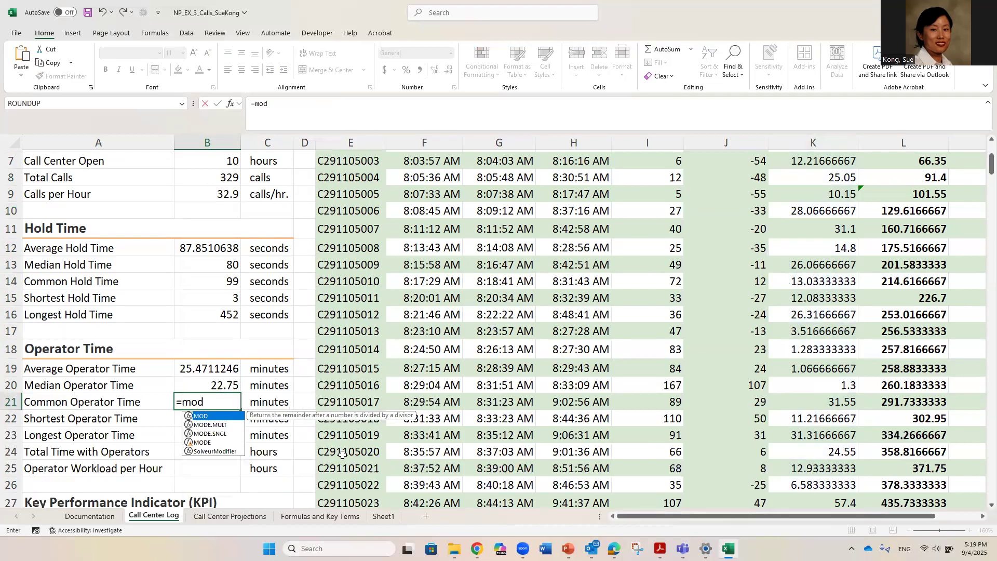
pyautogui.click(222, 435)
pyautogui.doubleClick(222, 434)
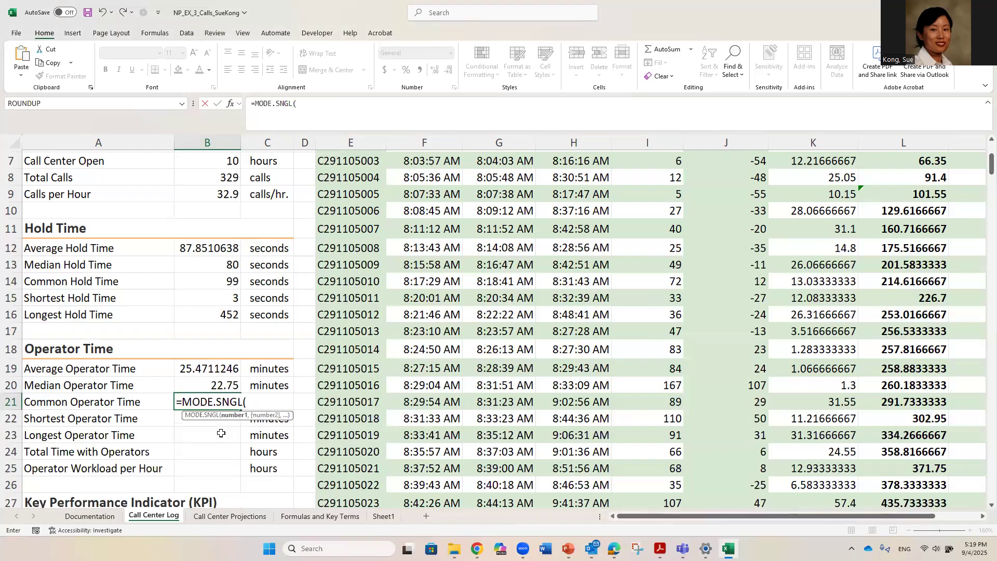
pyautogui.write('k:k')
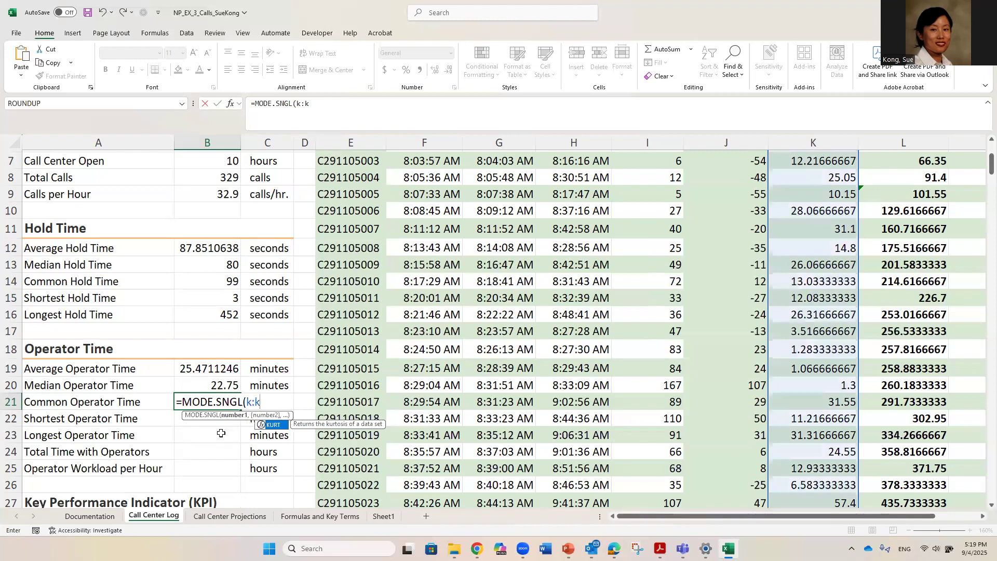
pyautogui.write(')')
pyautogui.press('Return')
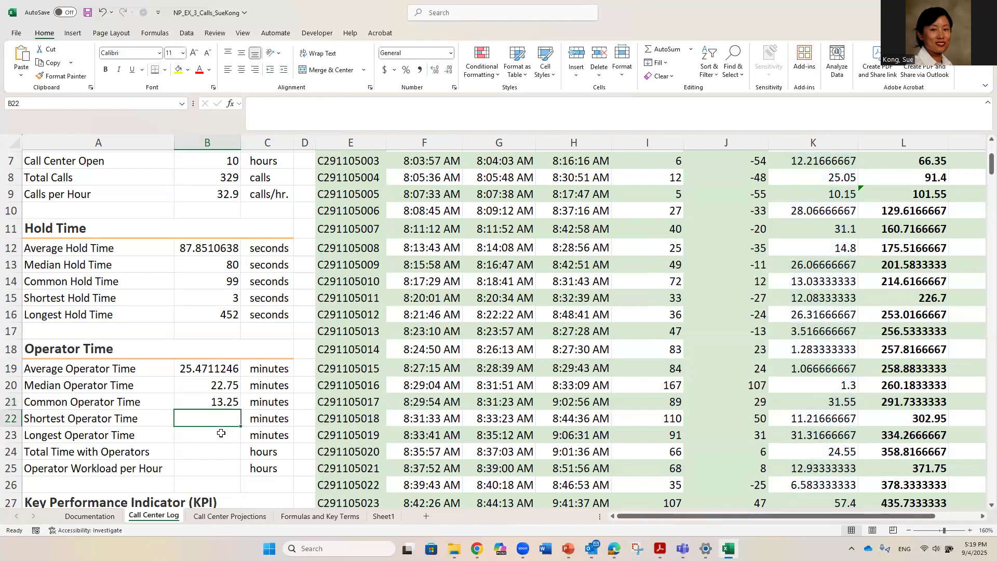
# - Enter =MIN(K:K) in cell B22 to calculate the shortest operator time in minutes
pyautogui.write('=min')
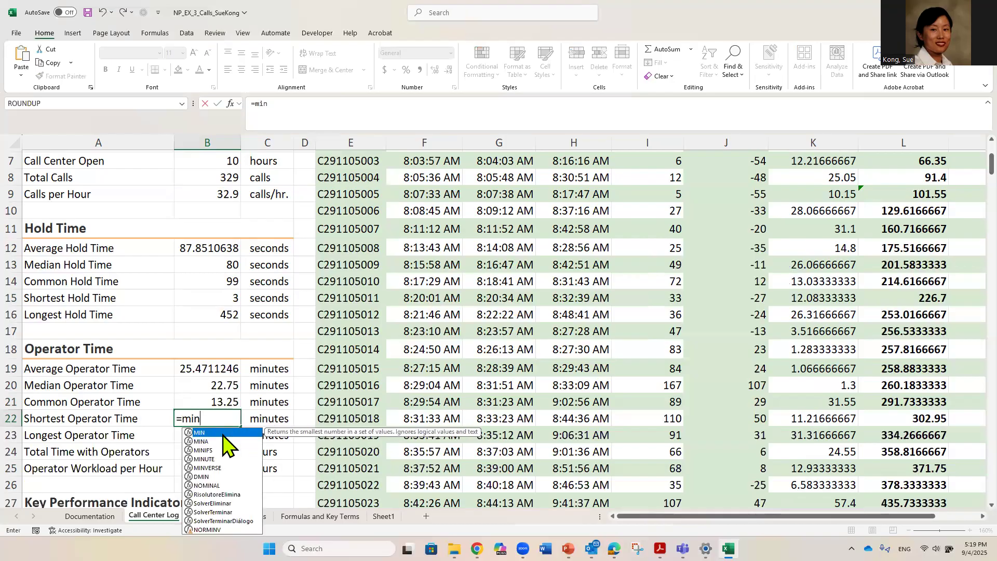
pyautogui.write('(k:')
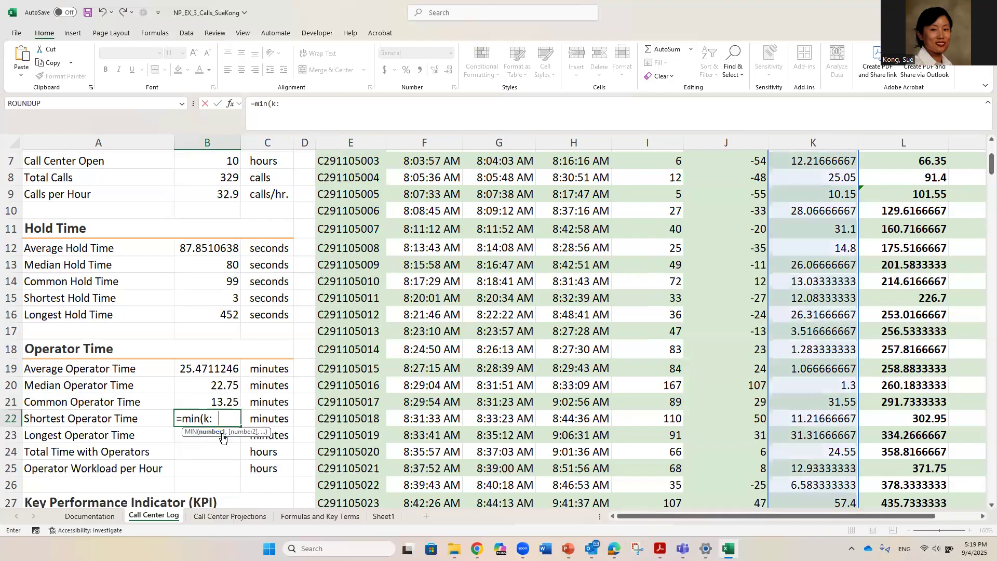
pyautogui.write('K)')
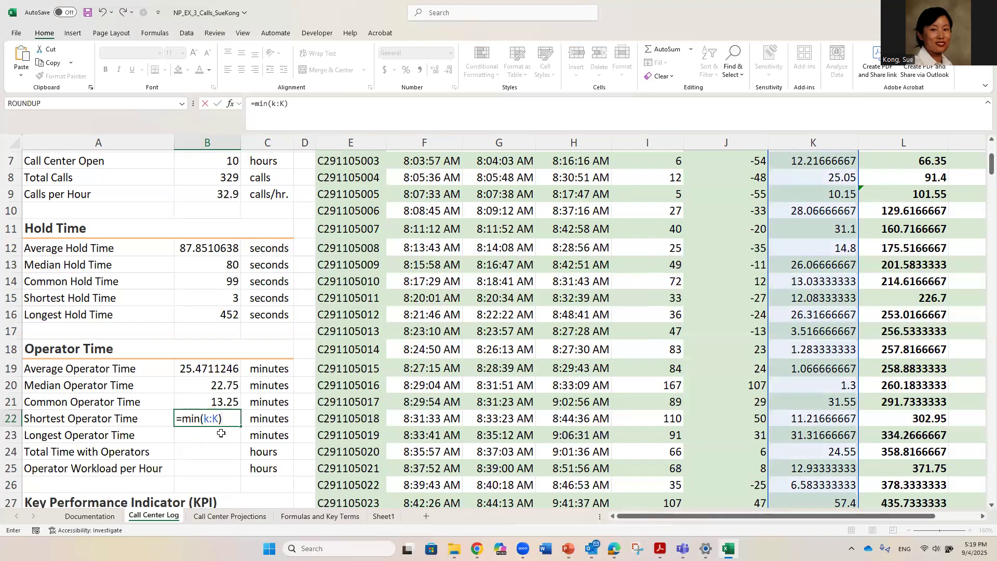
pyautogui.press('Return')
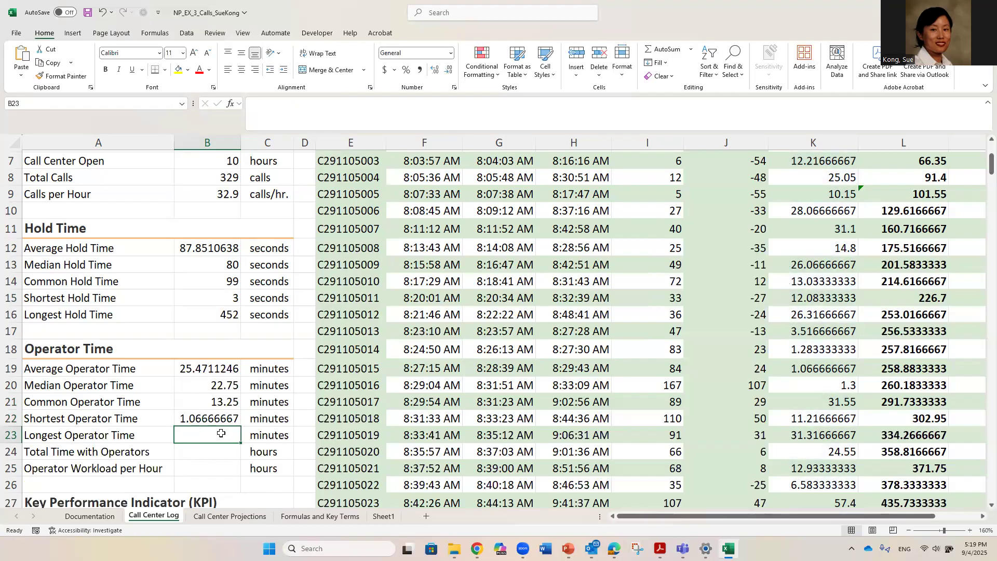
# - Enter =MAX(K:K) in cell B23 to calculate the longest operator time in minutes
pyautogui.write('=max')
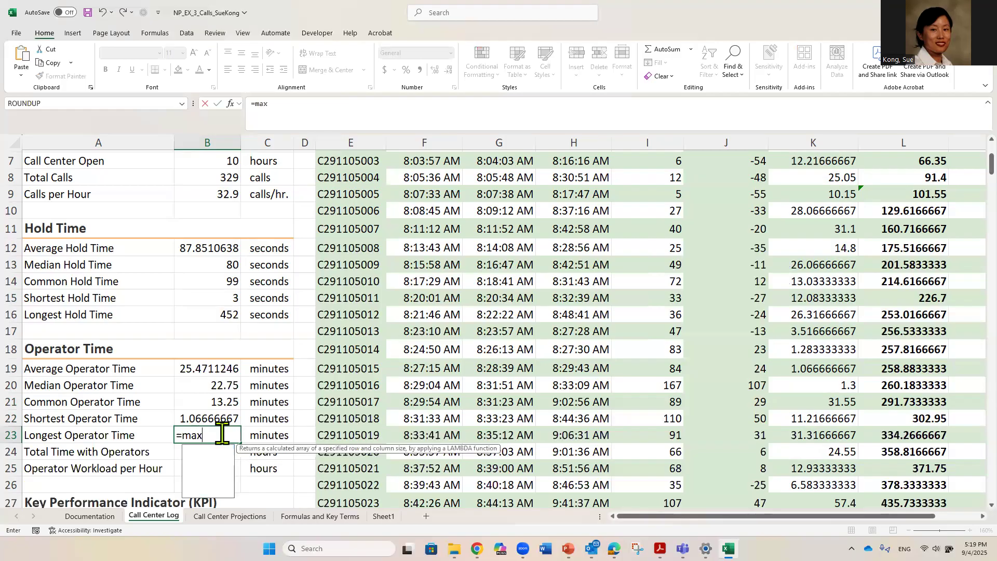
pyautogui.write('(k:')
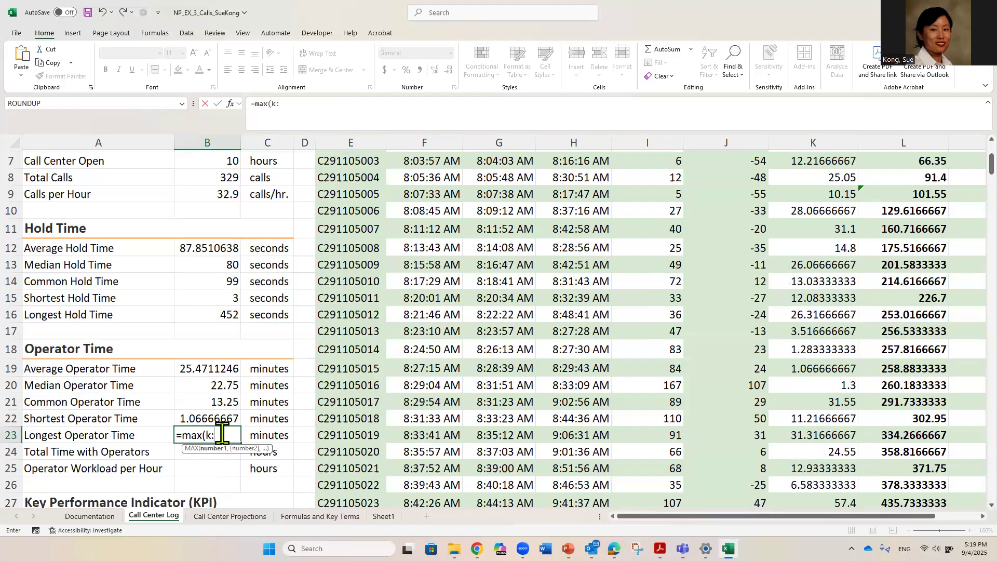
pyautogui.write('K)')
pyautogui.press('Return')
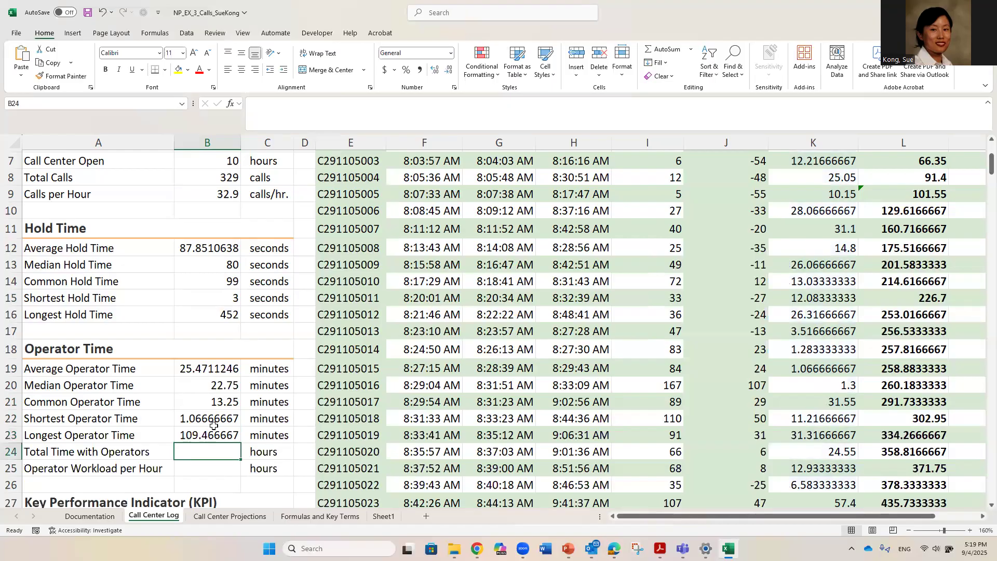
pyautogui.moveTo(208, 419); pyautogui.dragTo(206, 433)
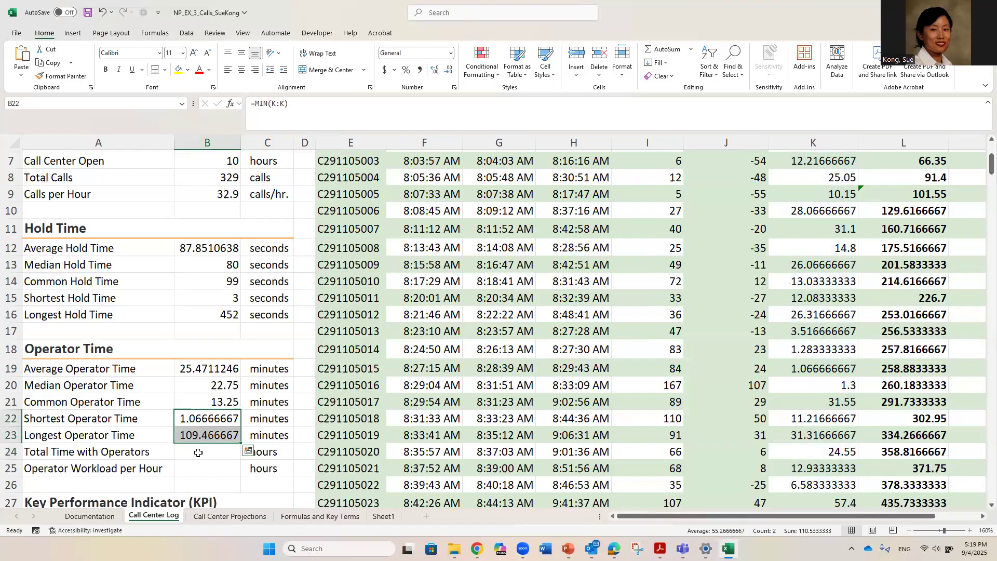
pyautogui.click(201, 451)
pyautogui.click(206, 417)
pyautogui.moveTo(204, 428); pyautogui.dragTo(204, 435)
# - Enter =SUM(K:K) in cell B24 to total the time spent with operators
pyautogui.click(203, 453)
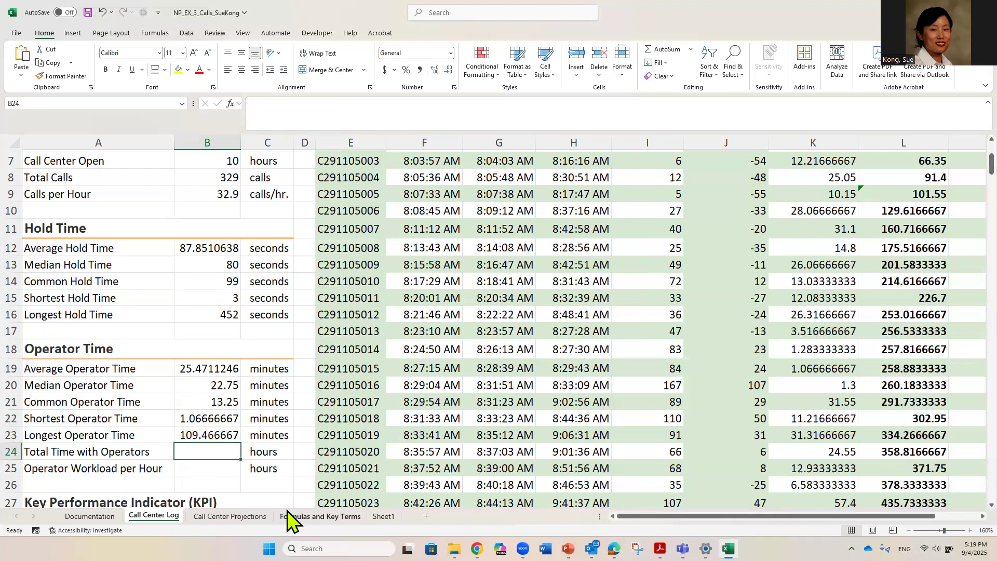
pyautogui.write('=')
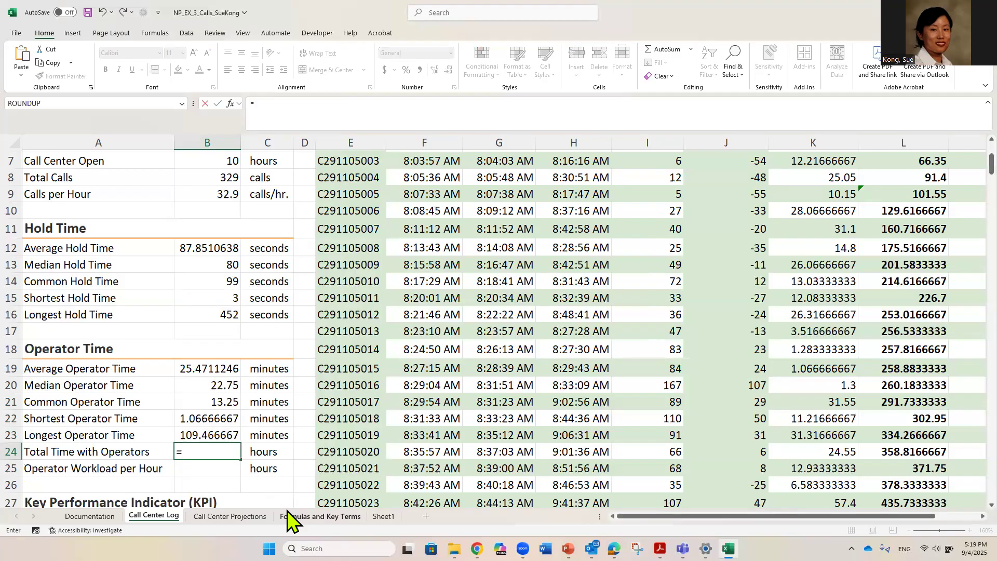
pyautogui.write('sum(')
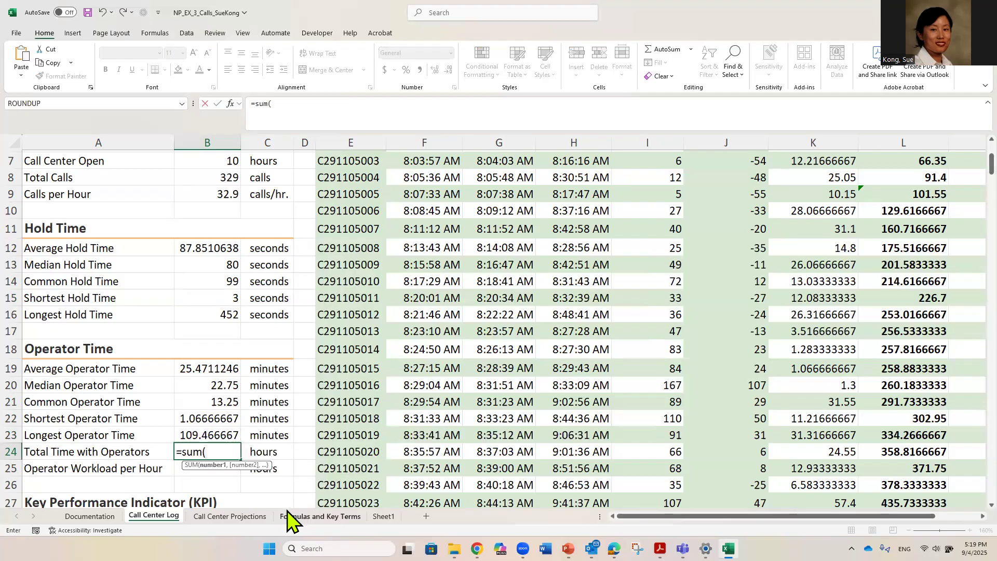
pyautogui.write('k:k')
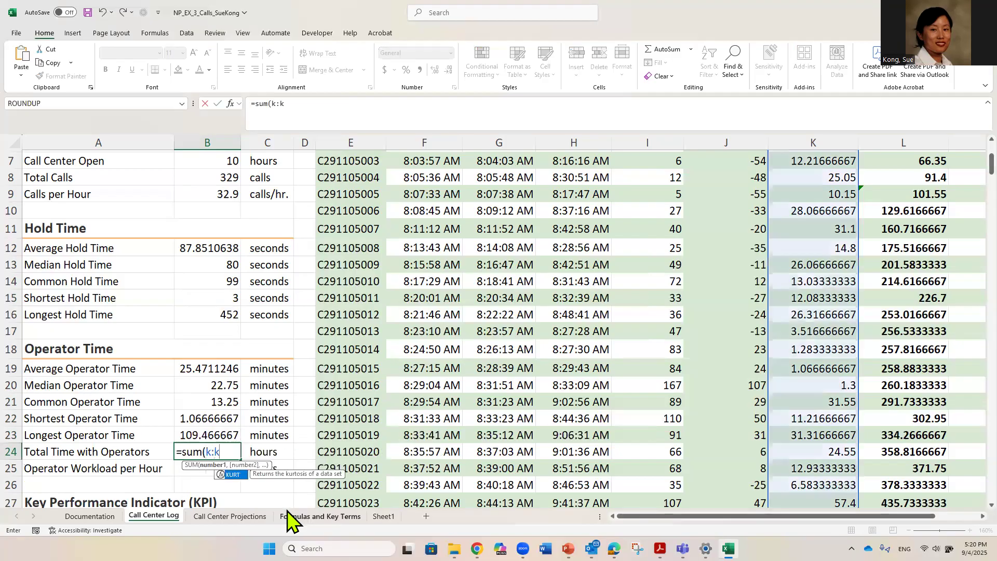
pyautogui.write(')')
pyautogui.press('Return')
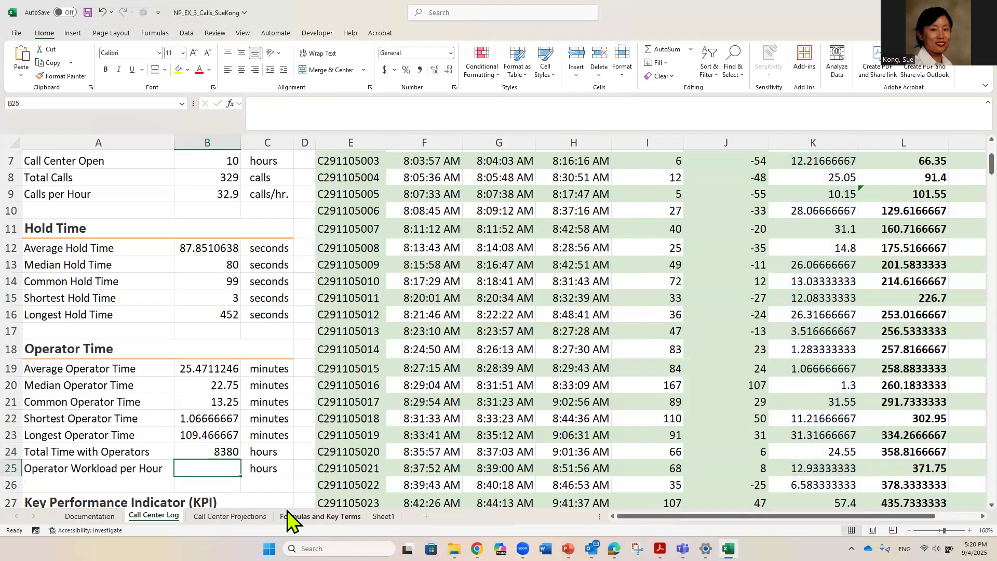
# - Extend the SUM(K:K) formula in cell B24 with a division that converts the total operator time from minutes to hours
pyautogui.click(258, 453)
pyautogui.click(223, 452)
pyautogui.click(260, 452)
pyautogui.doubleClick(224, 452)
pyautogui.press('End')
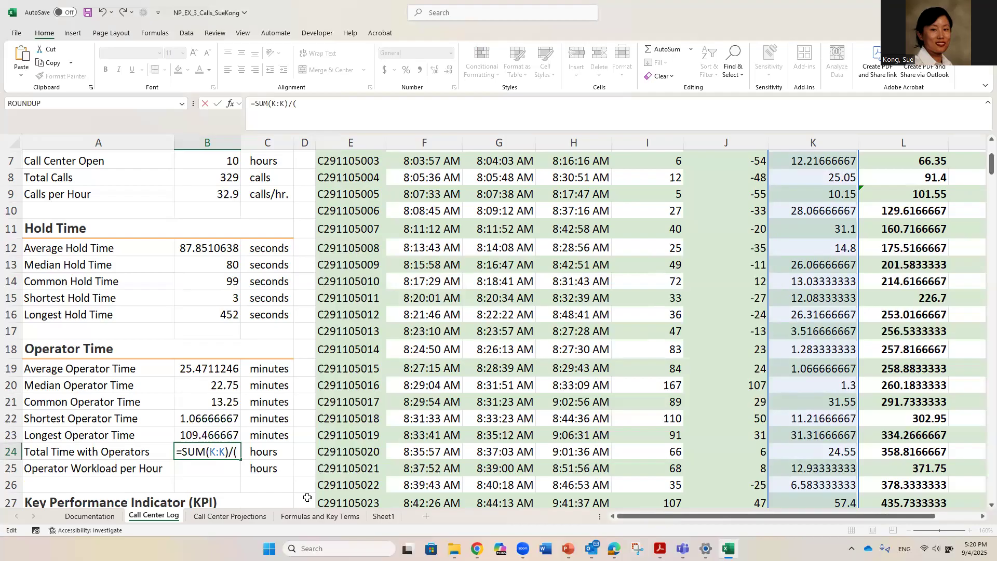
pyautogui.write('666667')
pyautogui.press('Return')
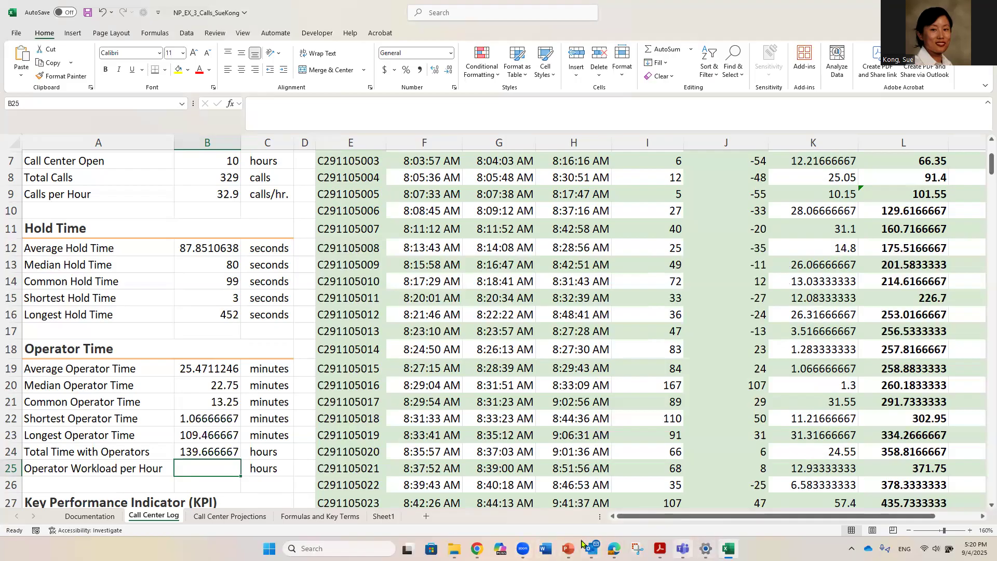
# - Switch to the MindTap textbook in Microsoft Edge and find the instructions for calculating the typical length of an operator conversation
pyautogui.moveTo(613, 549)
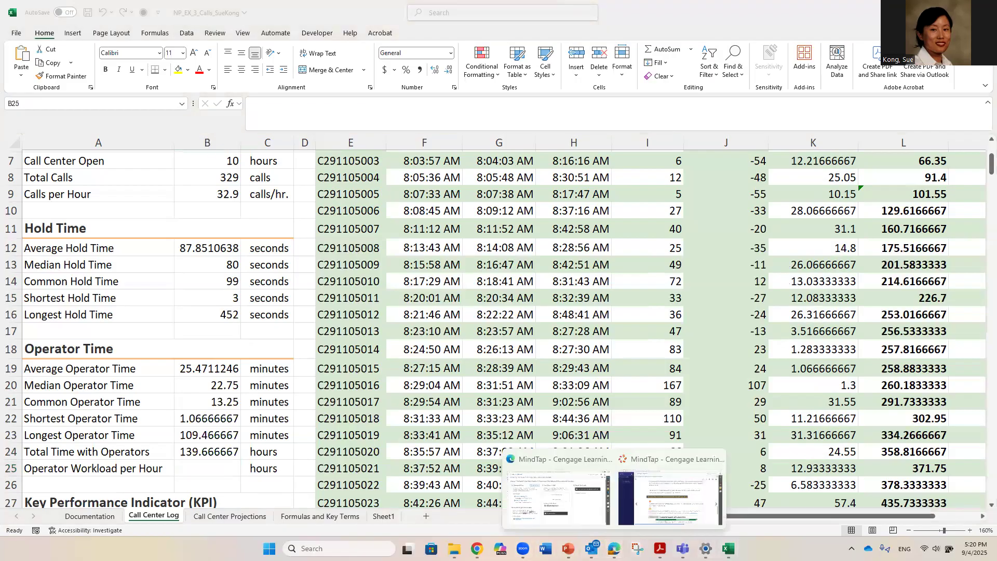
pyautogui.click(674, 506)
pyautogui.scroll(-5, 819, 384)
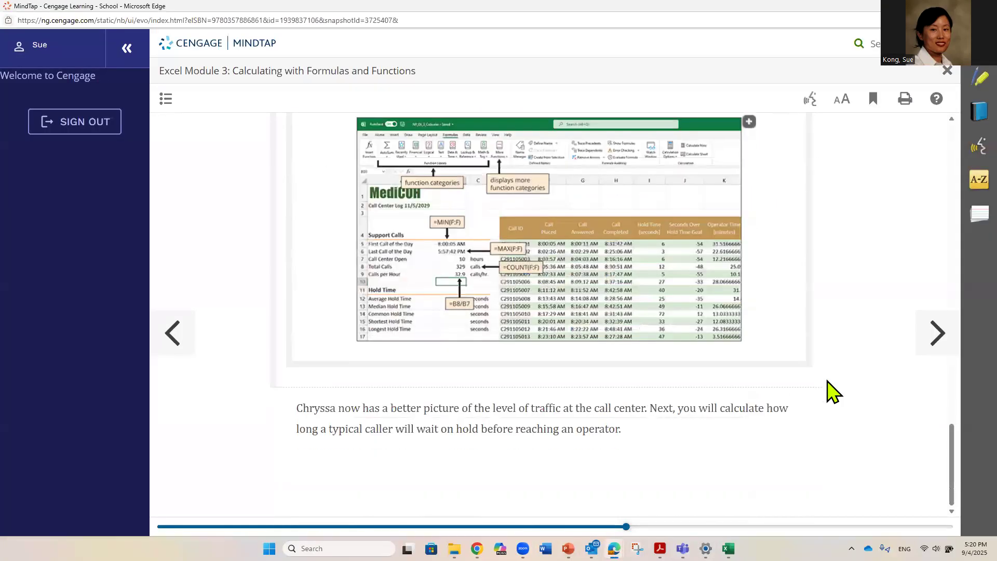
pyautogui.scroll(2, 833, 392)
pyautogui.scroll(-2, 833, 392)
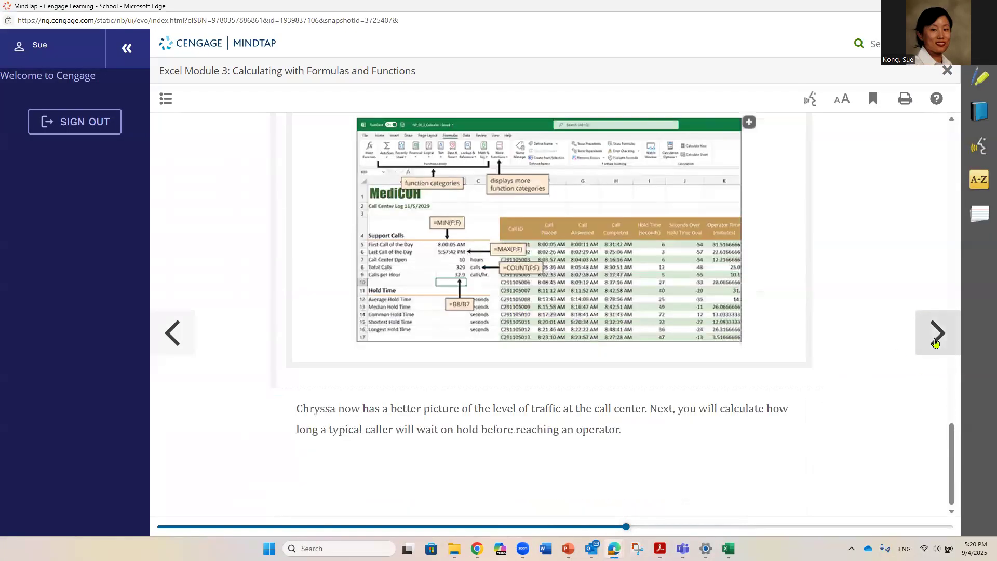
pyautogui.click(937, 333)
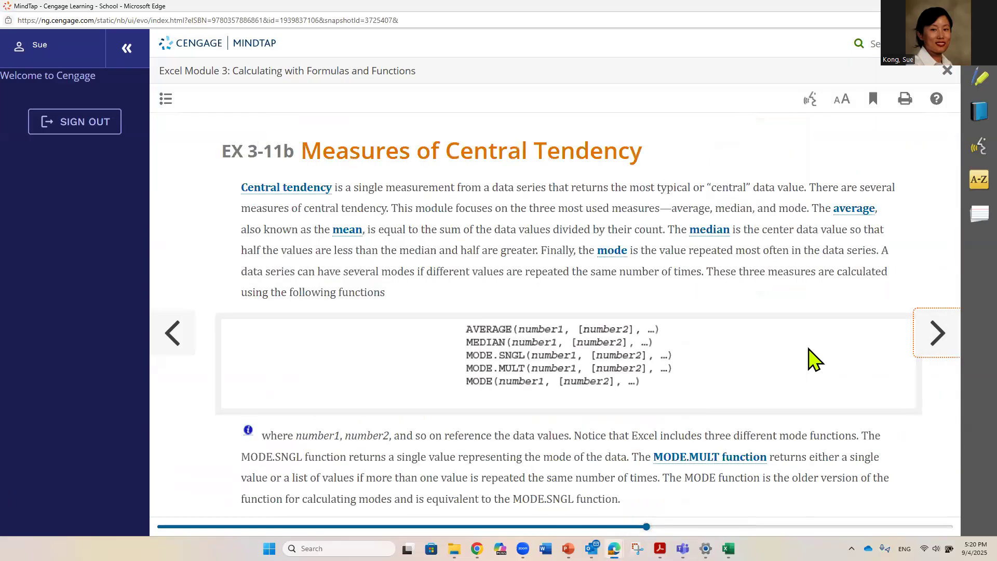
pyautogui.scroll(-20, 810, 351)
pyautogui.scroll(-10, 813, 360)
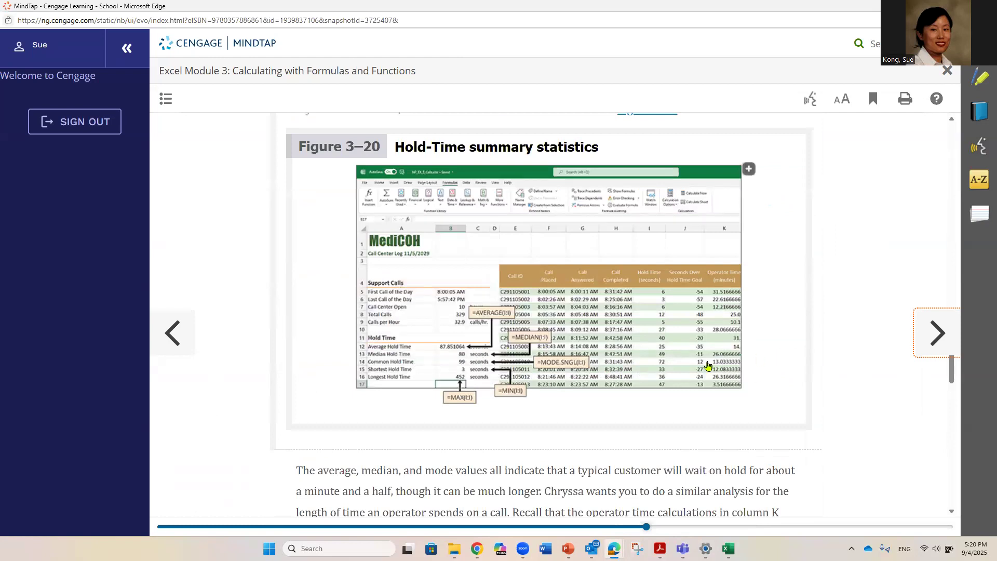
pyautogui.click(937, 335)
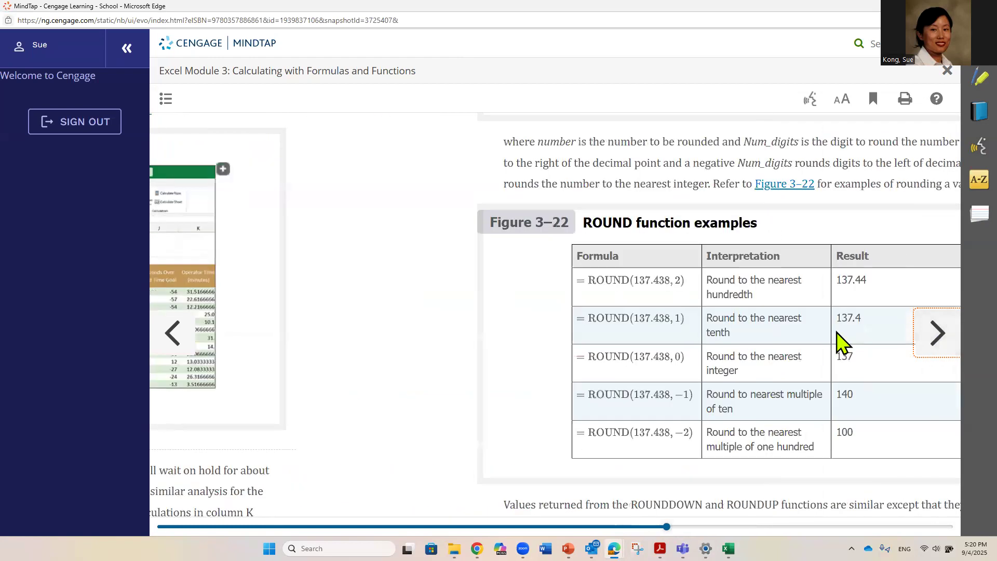
pyautogui.scroll(-3, 819, 335)
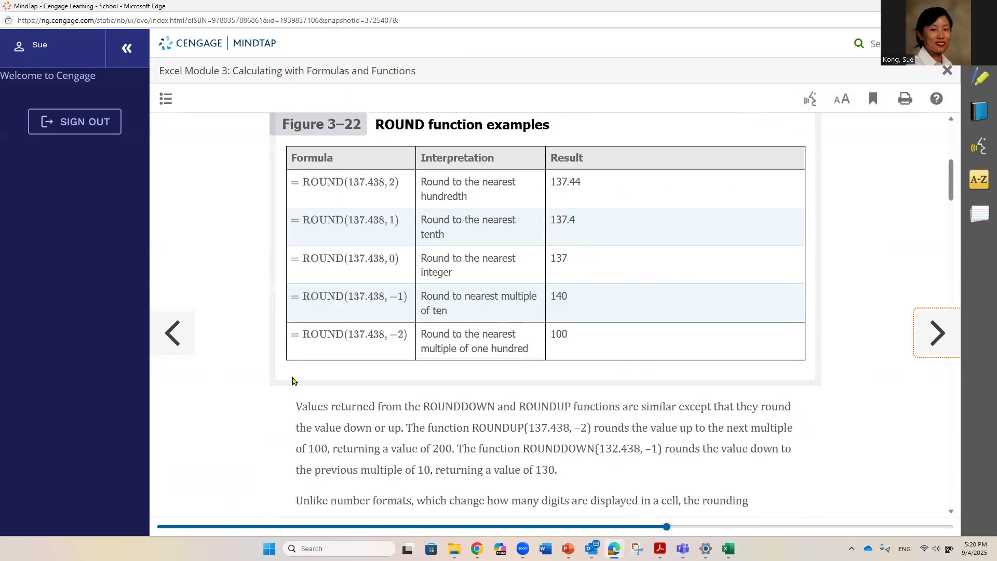
pyautogui.click(165, 331)
pyautogui.scroll(-12, 656, 358)
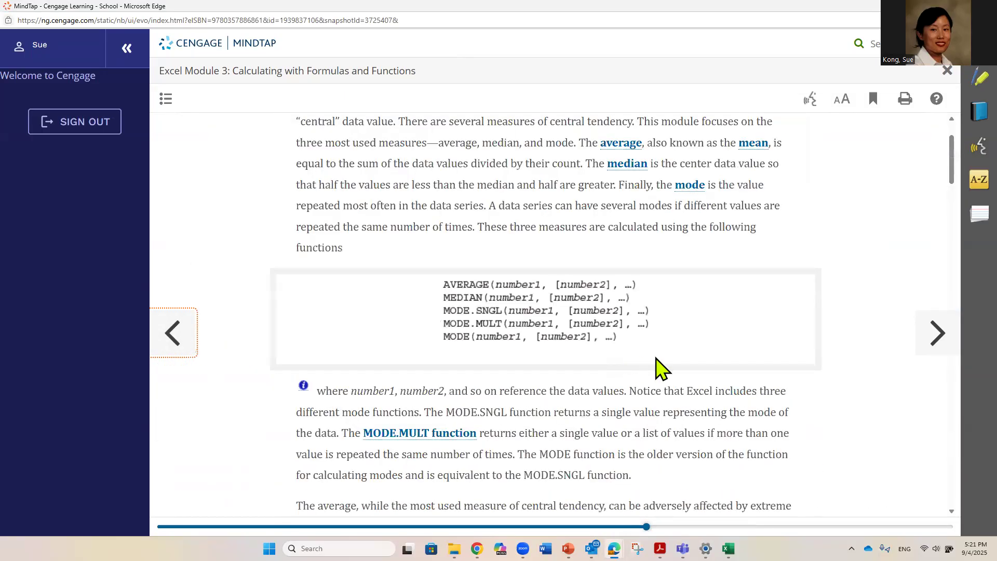
pyautogui.scroll(-20, 655, 366)
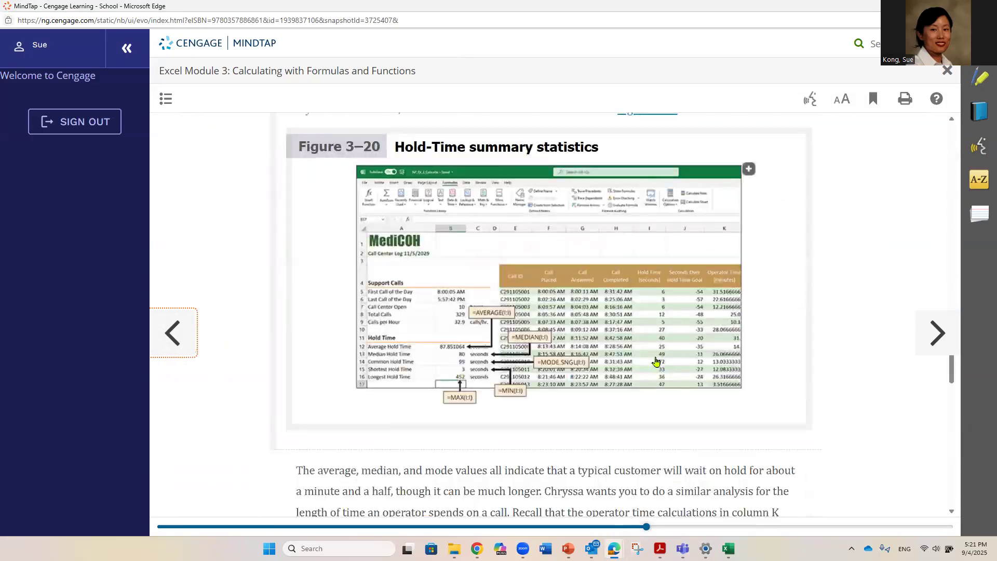
pyautogui.scroll(3, 656, 360)
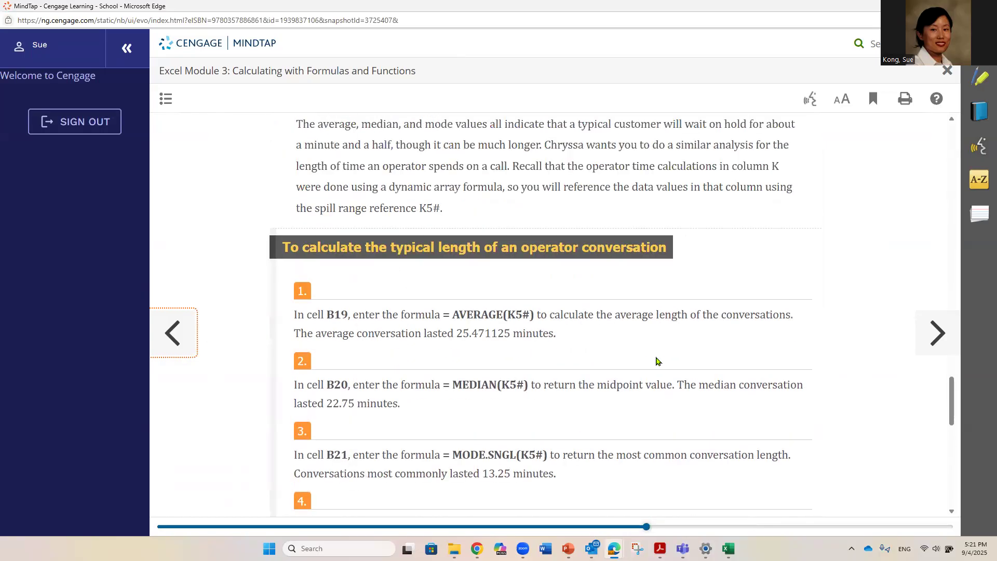
# - Examine the K5# spill range formulas given for cells B19 to B23 and the operator time summary in Figure 3-21
pyautogui.moveTo(459, 314); pyautogui.dragTo(536, 314)
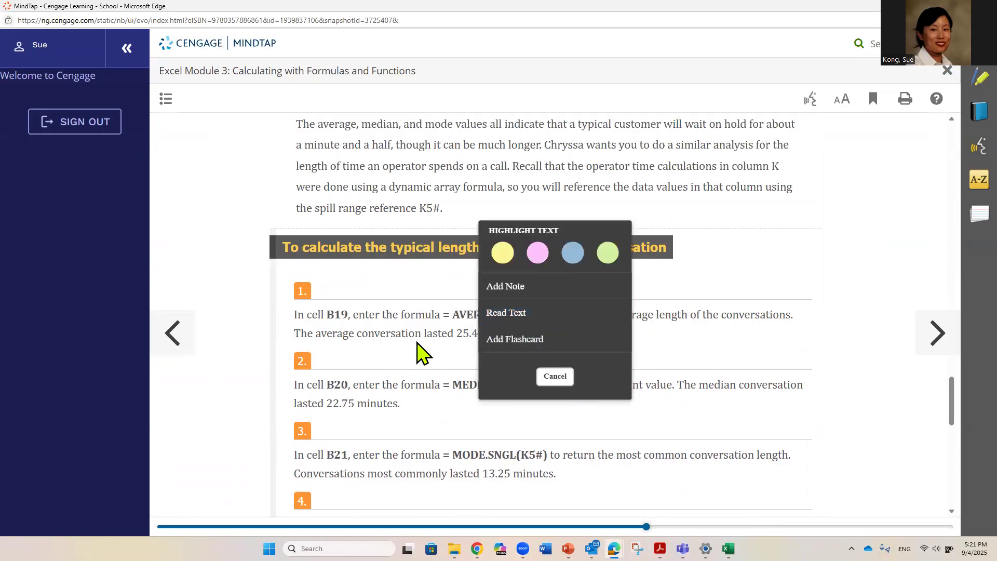
pyautogui.click(423, 353)
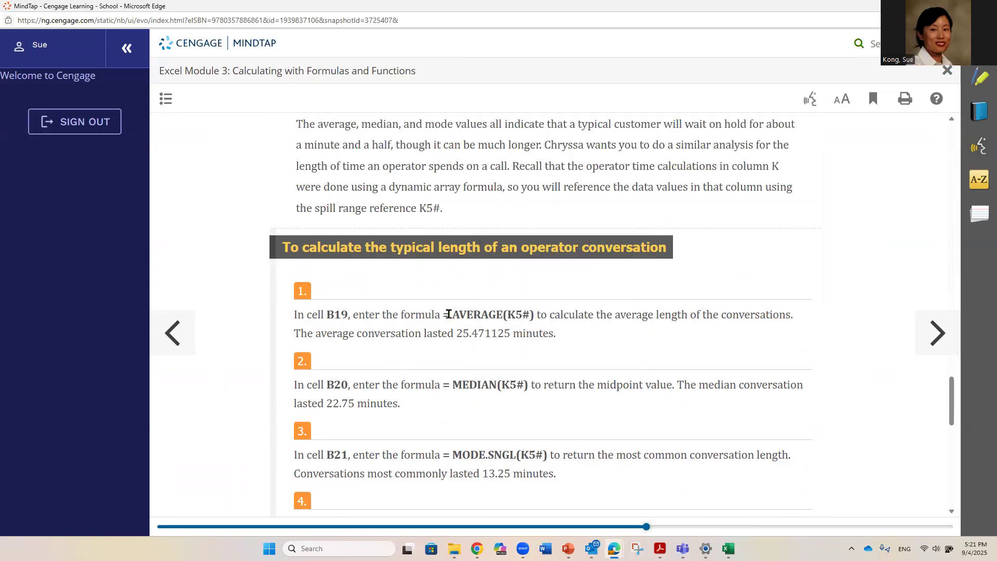
pyautogui.moveTo(451, 314); pyautogui.dragTo(536, 314)
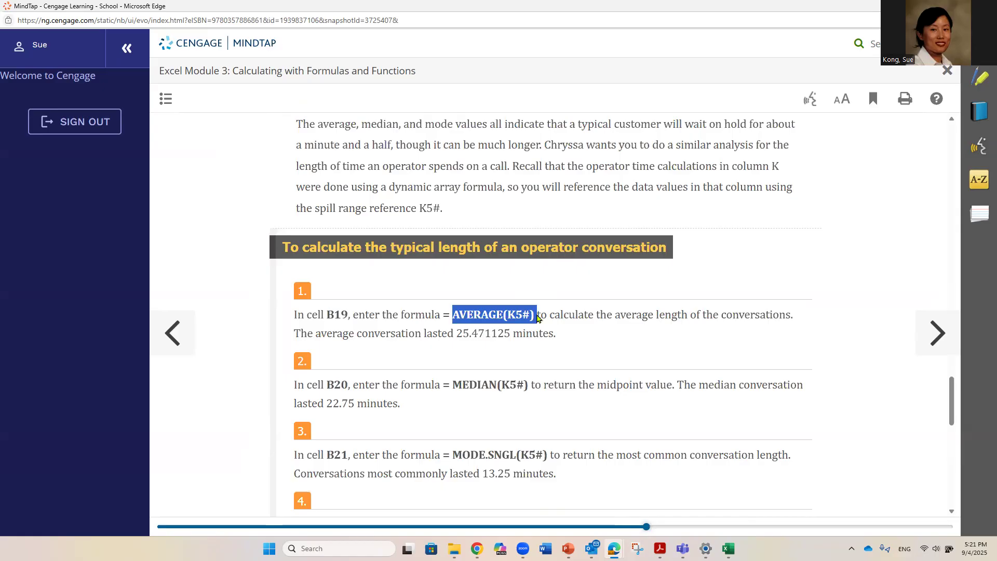
pyautogui.click(761, 353)
pyautogui.scroll(-2, 774, 363)
pyautogui.scroll(-2, 768, 369)
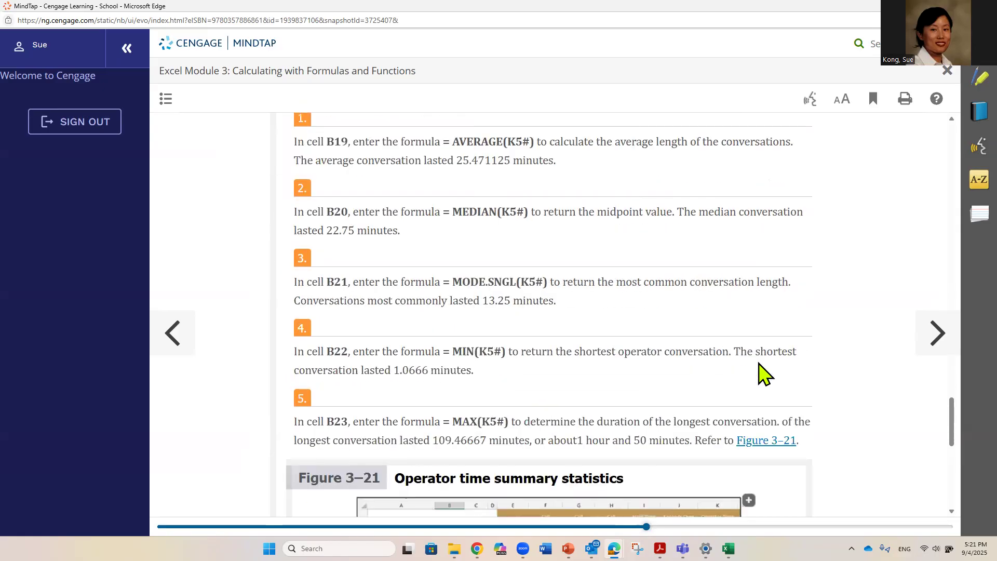
pyautogui.scroll(-6, 698, 375)
pyautogui.scroll(-5, 697, 375)
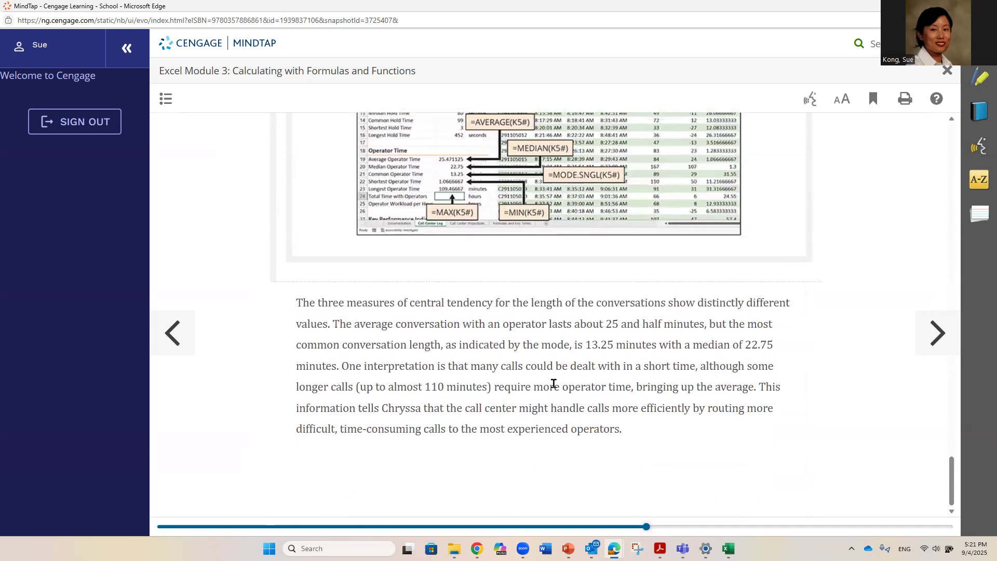
# - Go to the textbook's next section and examine the instructions for rounding up the operator times with ROUNDUP
pyautogui.click(937, 332)
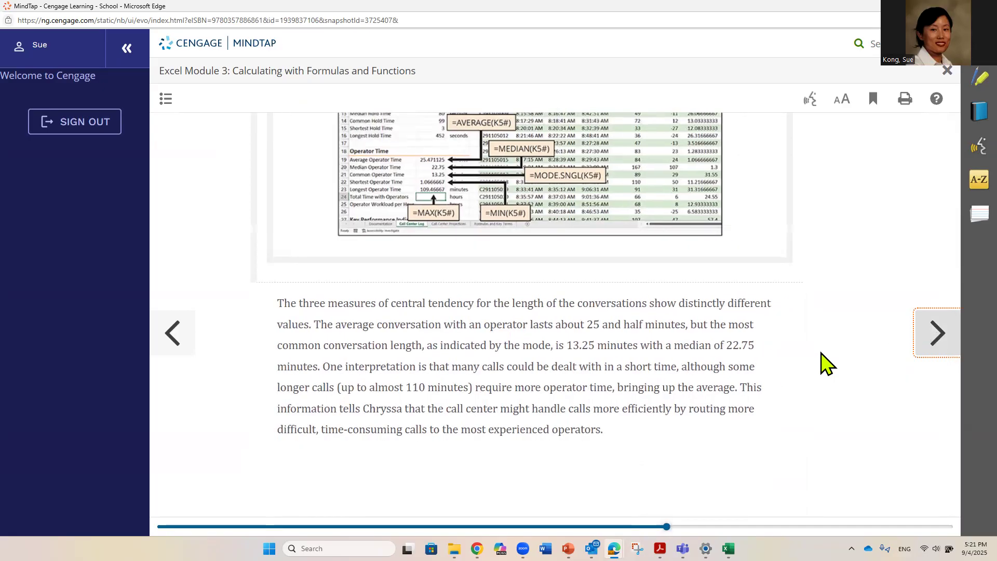
pyautogui.scroll(8, 797, 355)
pyautogui.scroll(-2, 797, 354)
pyautogui.scroll(-20, 798, 355)
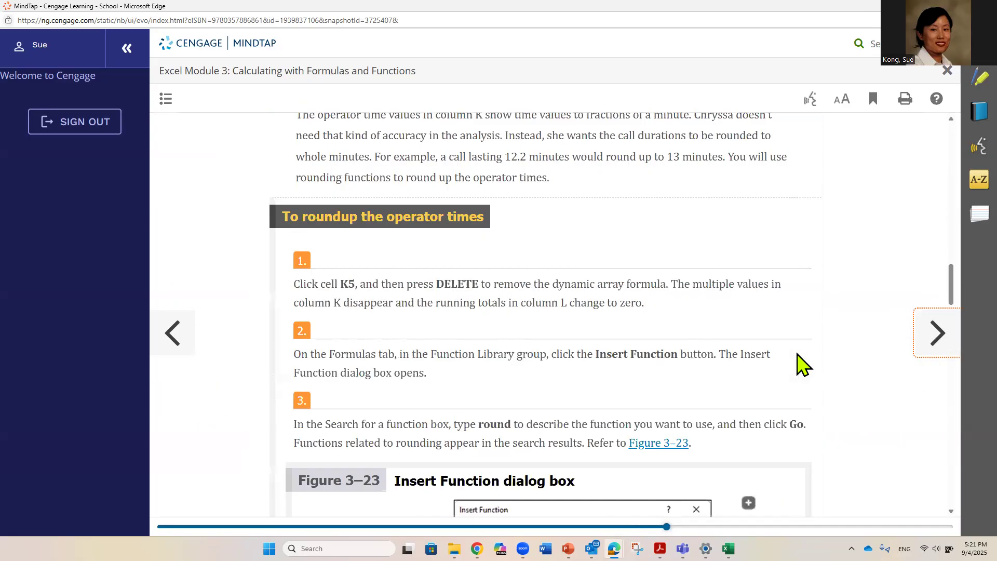
pyautogui.scroll(-10, 798, 355)
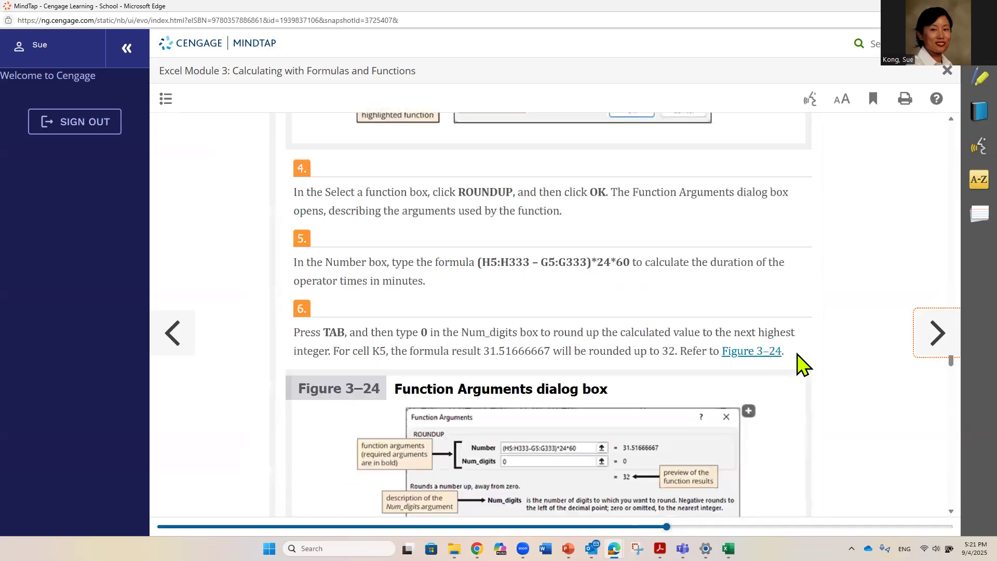
pyautogui.scroll(10, 798, 355)
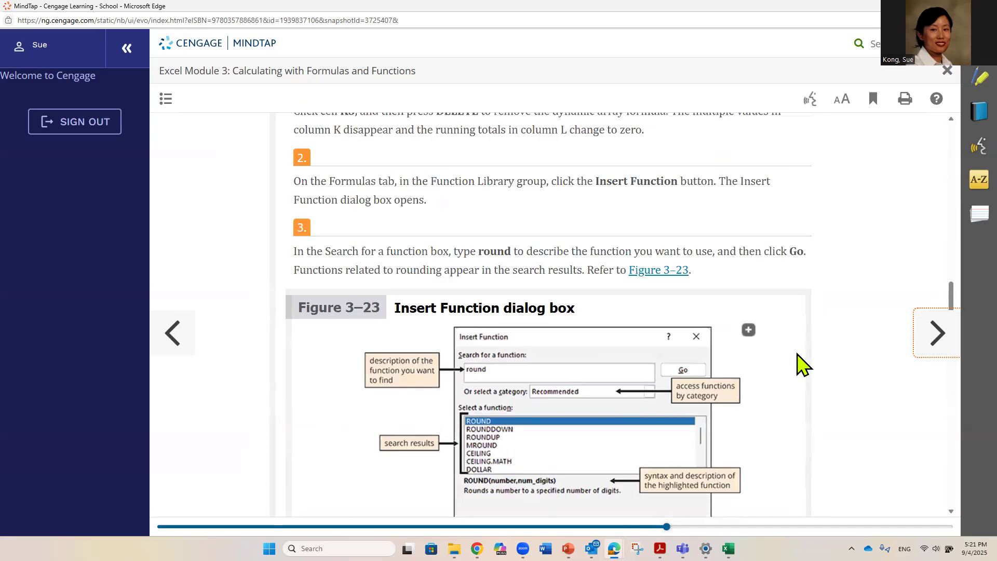
pyautogui.scroll(2, 802, 365)
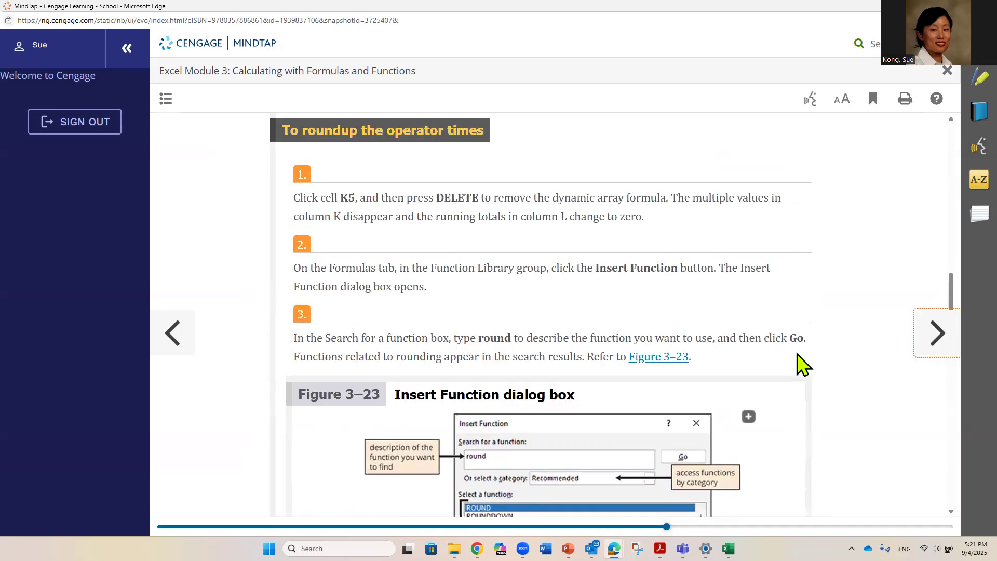
# - Examine the steps for rounding up operator times with ROUNDUP, the Function Arguments figure and the MROUND and INT explanations
pyautogui.scroll(6, 798, 355)
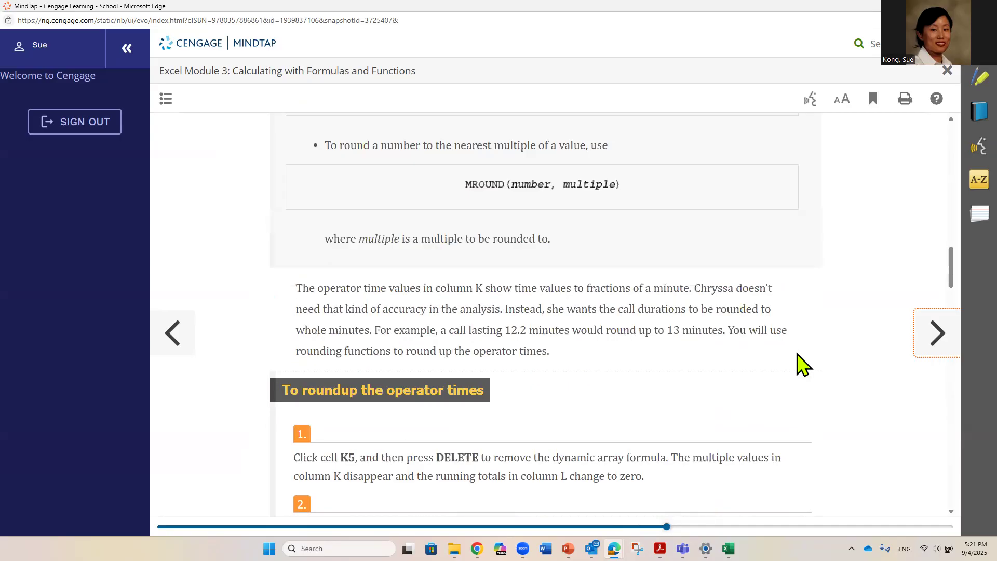
pyautogui.scroll(-14, 798, 354)
pyautogui.scroll(-5, 798, 355)
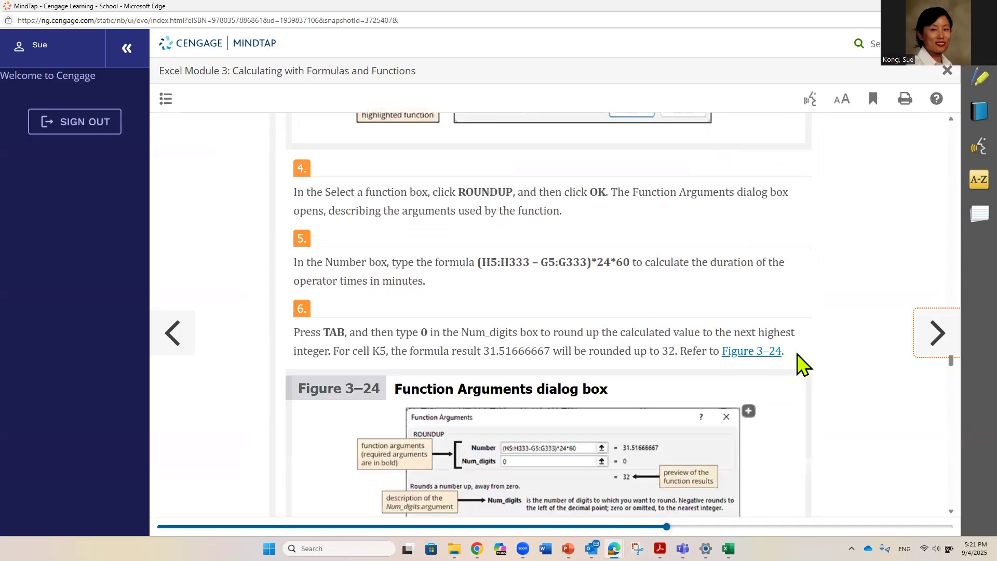
pyautogui.scroll(3, 798, 355)
pyautogui.scroll(-6, 802, 365)
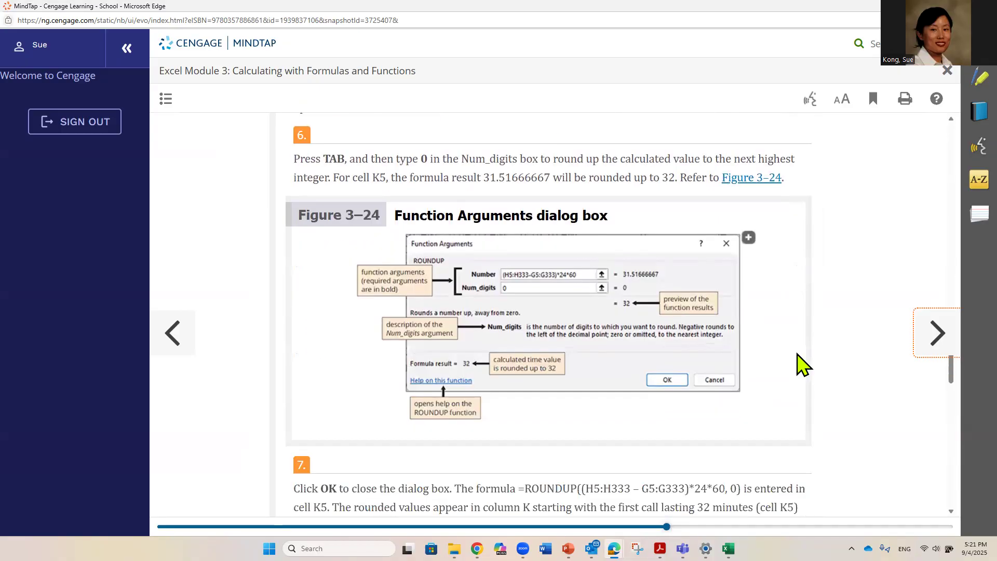
pyautogui.scroll(-10, 802, 365)
pyautogui.scroll(-14, 803, 365)
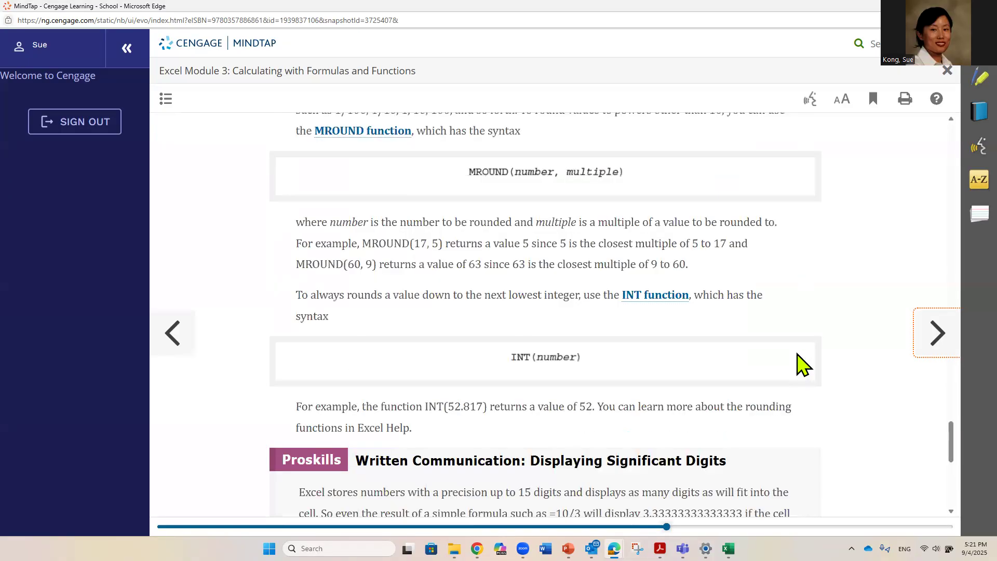
pyautogui.scroll(11, 797, 353)
# - Go to the textbook's next section and find the formula given for the operator time per hour in cell B25
pyautogui.click(934, 334)
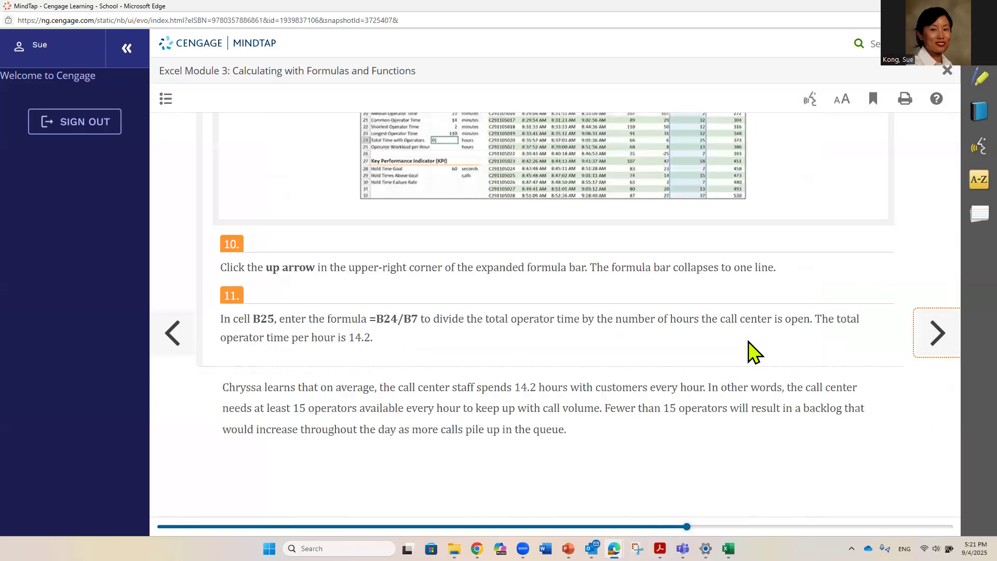
pyautogui.scroll(-5, 752, 352)
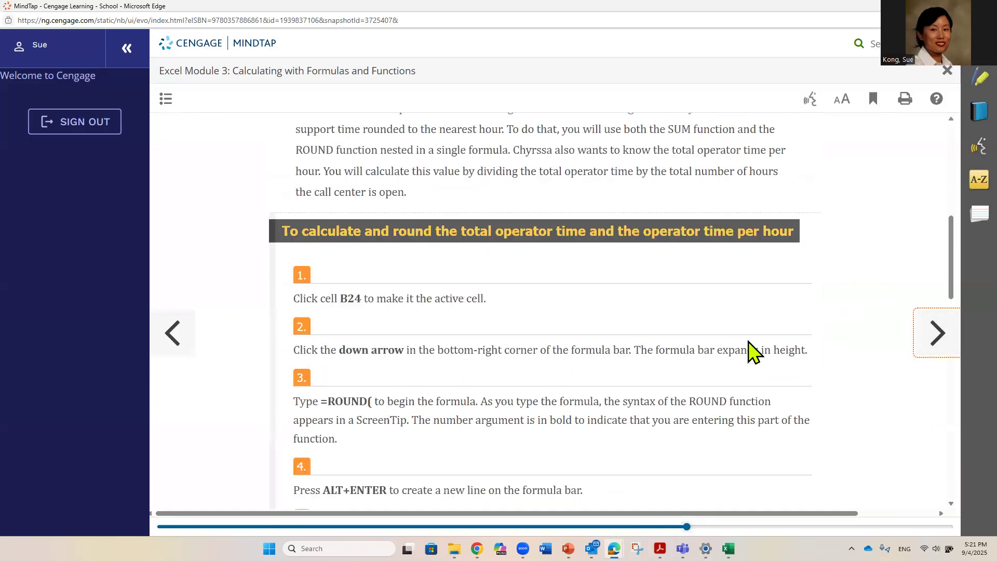
pyautogui.scroll(-8, 752, 352)
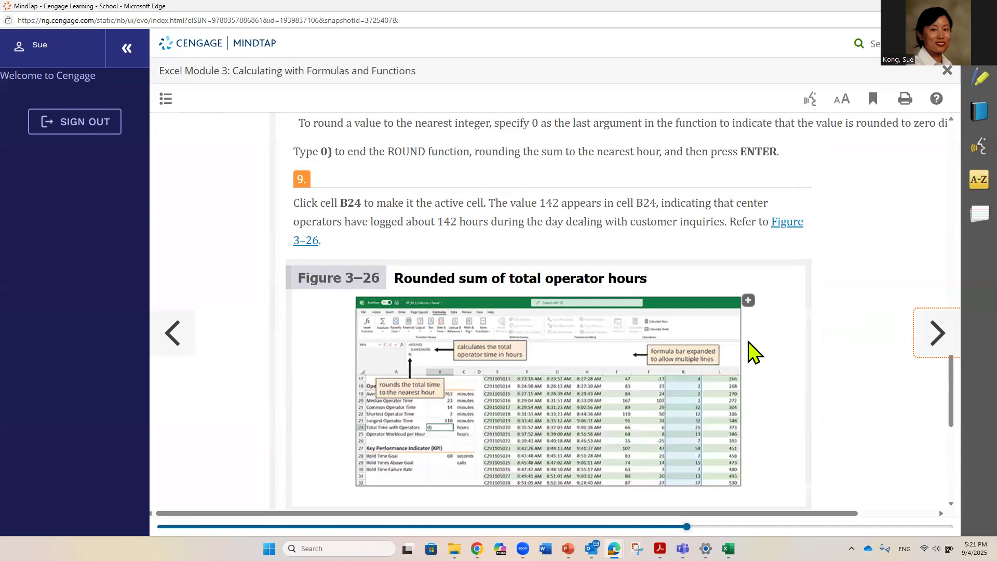
pyautogui.scroll(-4, 752, 352)
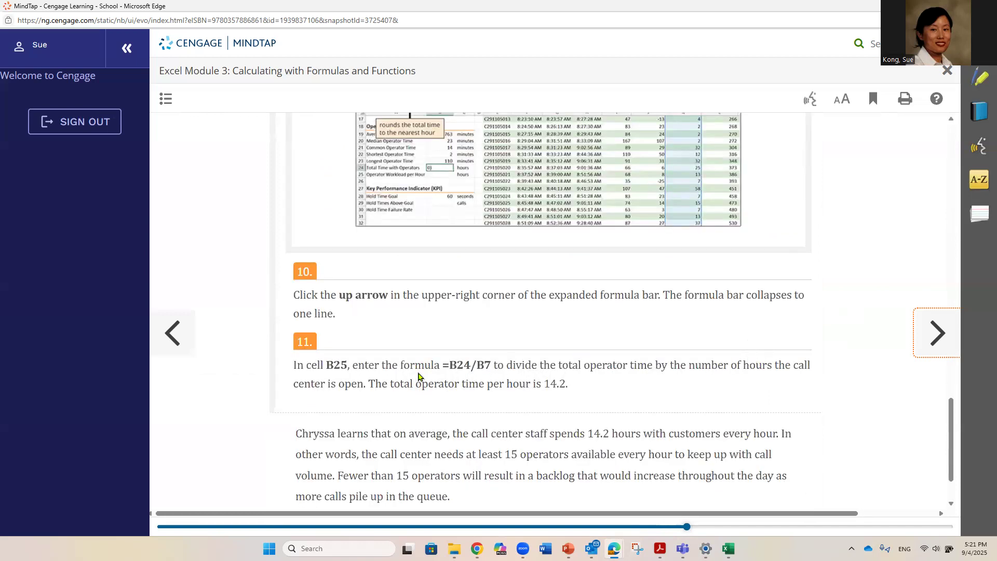
pyautogui.moveTo(450, 365); pyautogui.dragTo(489, 365)
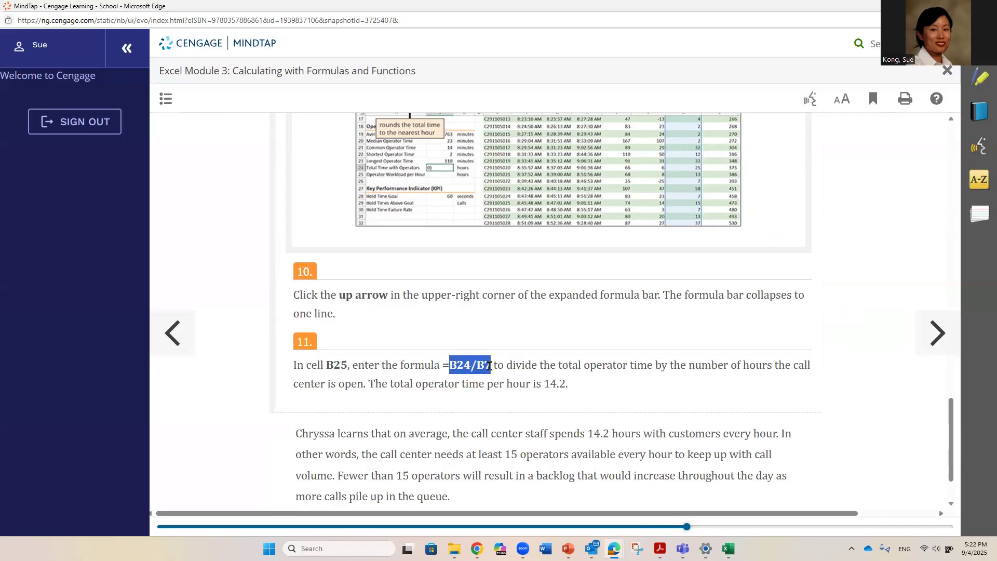
pyautogui.click(527, 449)
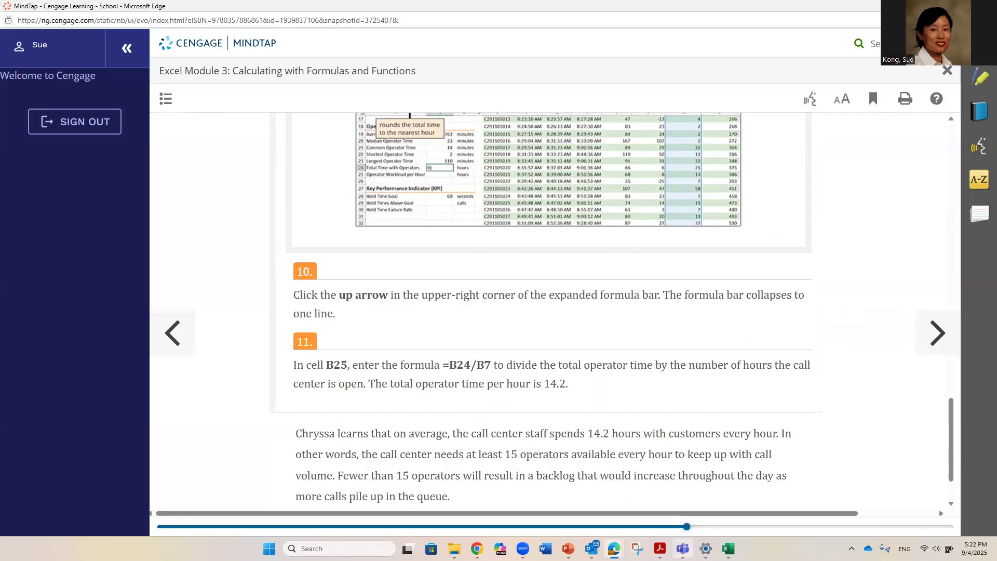
# - Switch to Excel and enter =B24/B7 in cell B25 to calculate the operator workload per hour, then check cells B24 and B25
pyautogui.click(728, 548)
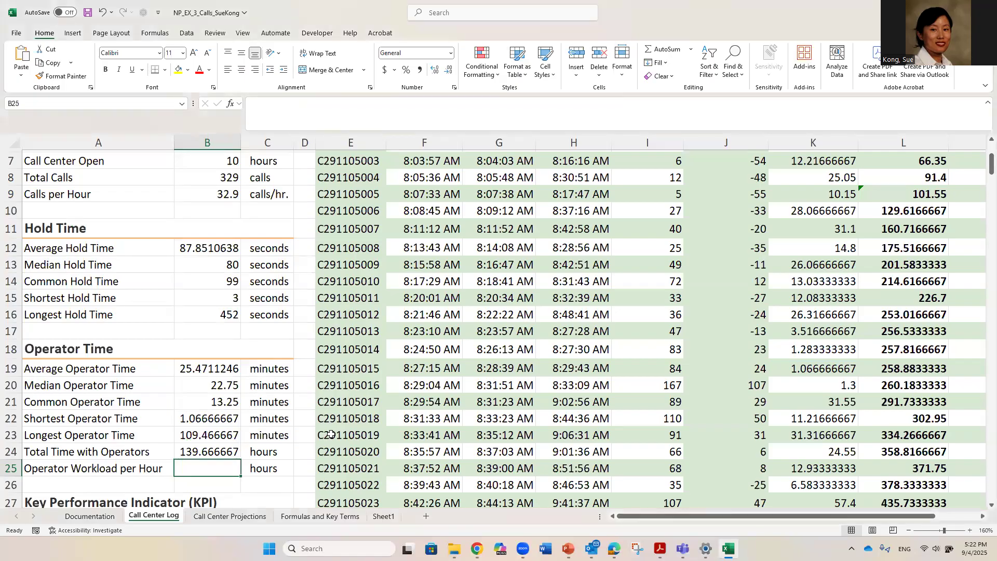
pyautogui.write('=')
pyautogui.click(222, 453)
pyautogui.write('/')
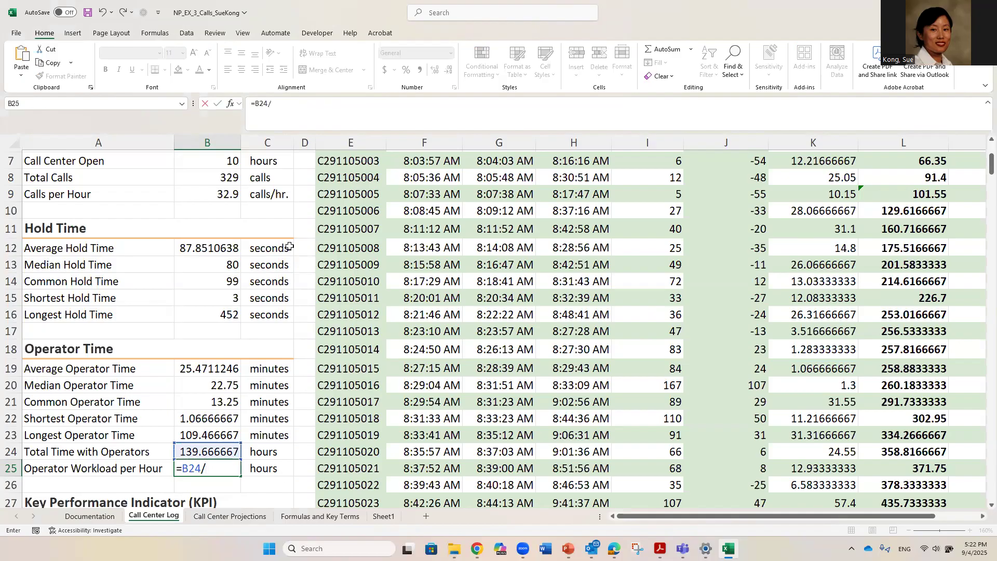
pyautogui.scroll(2, 267, 259)
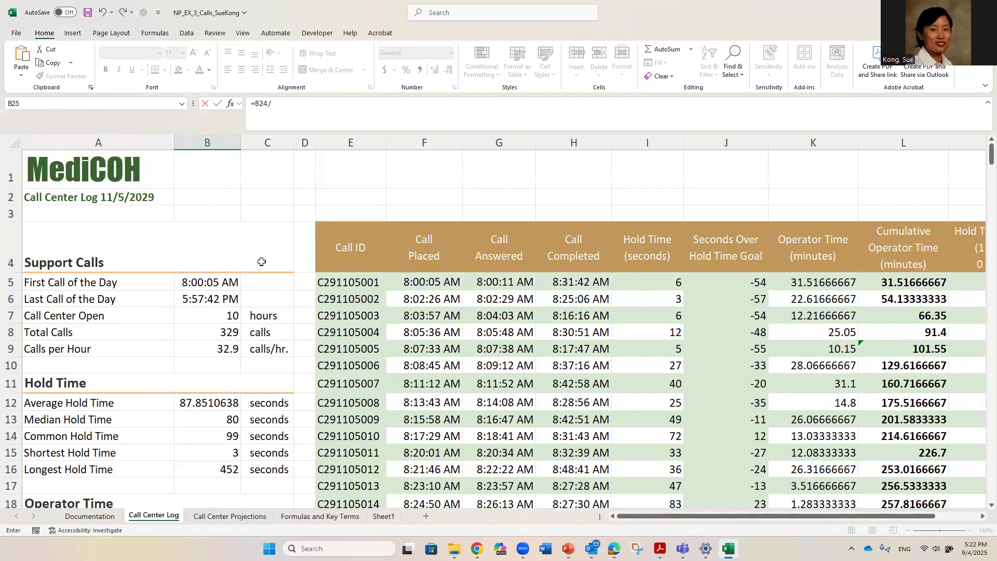
pyautogui.click(206, 316)
pyautogui.scroll(-2, 281, 340)
pyautogui.scroll(-3, 281, 340)
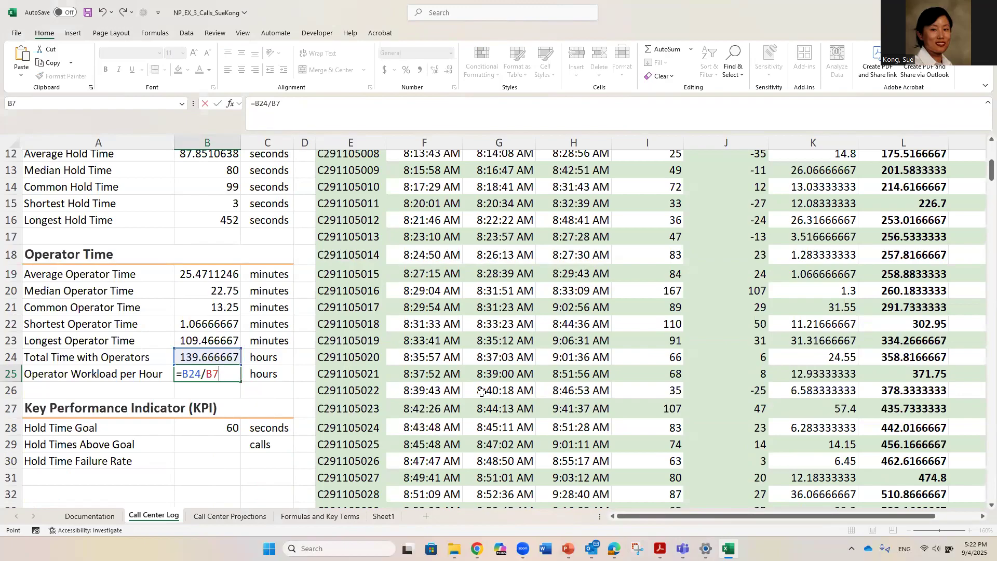
pyautogui.press('Return')
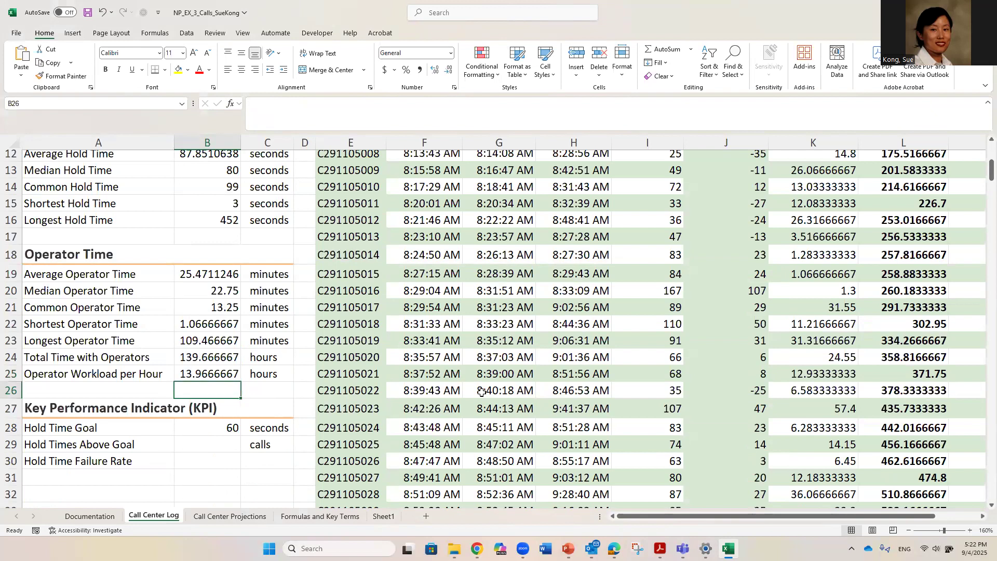
pyautogui.click(218, 372)
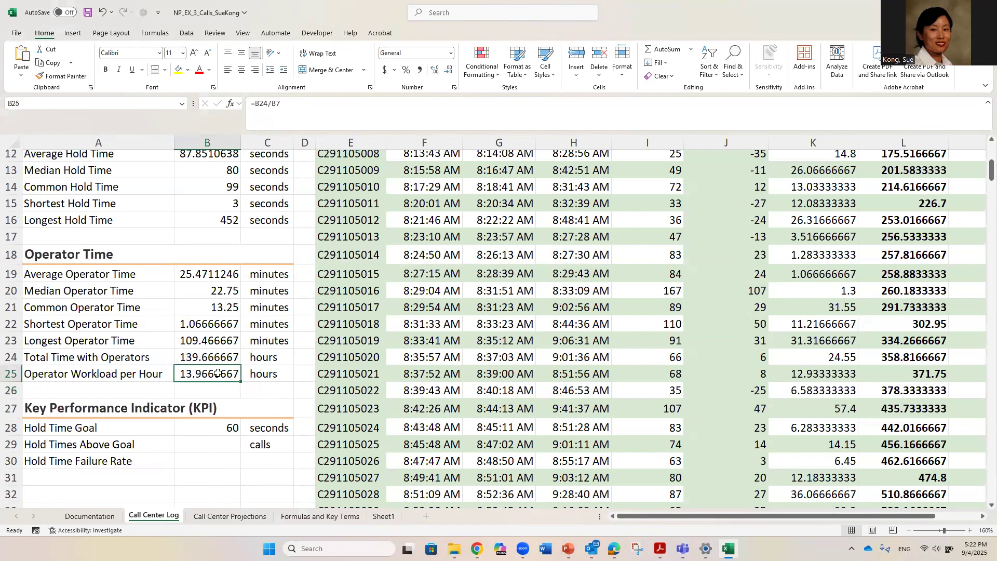
pyautogui.click(225, 356)
pyautogui.click(226, 369)
# - Switch to the MindTap textbook in Edge and examine Figure 3-26 and the instructions for cells B24 and B25
pyautogui.moveTo(613, 548)
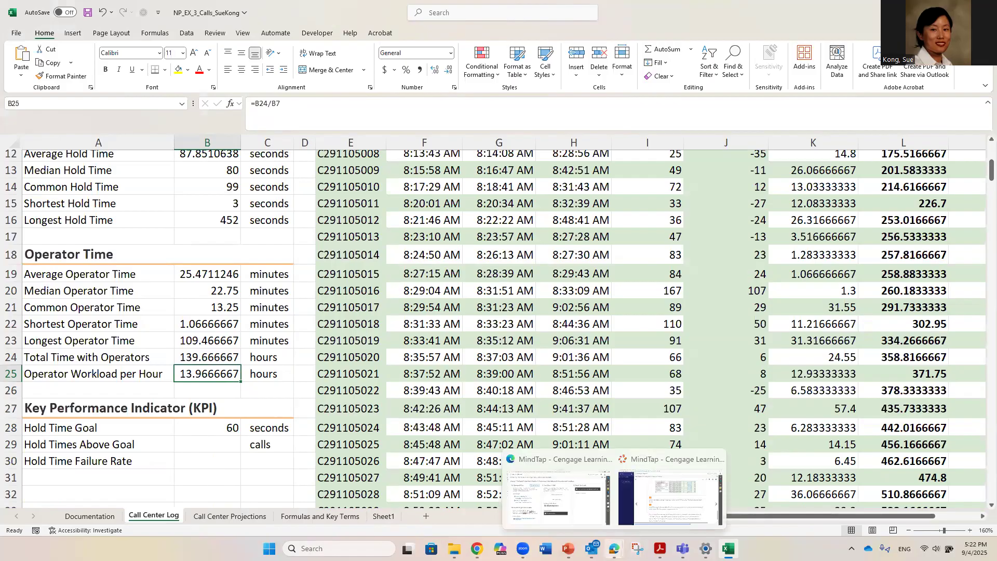
pyautogui.click(654, 504)
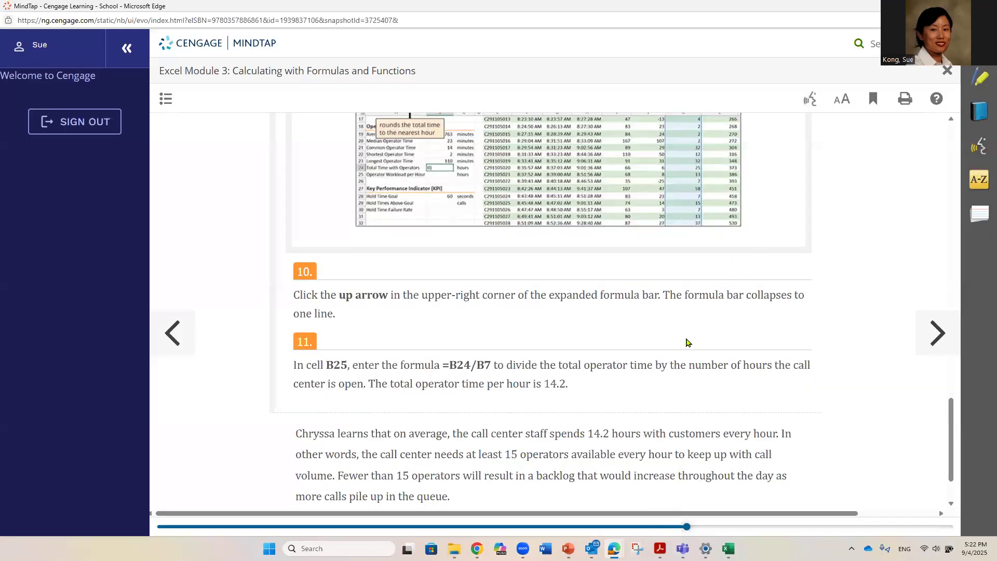
pyautogui.scroll(4, 686, 343)
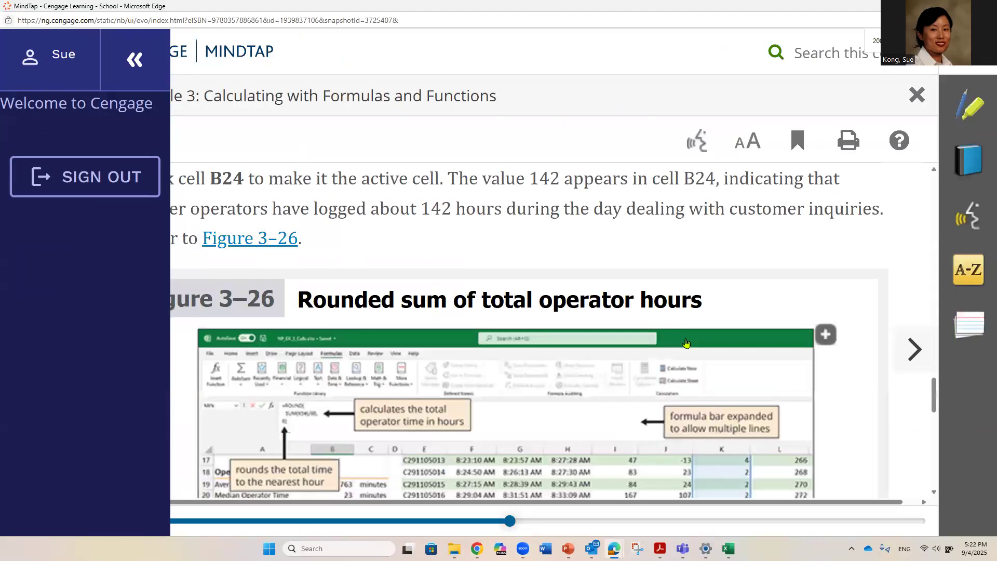
pyautogui.scroll(-5, 686, 343)
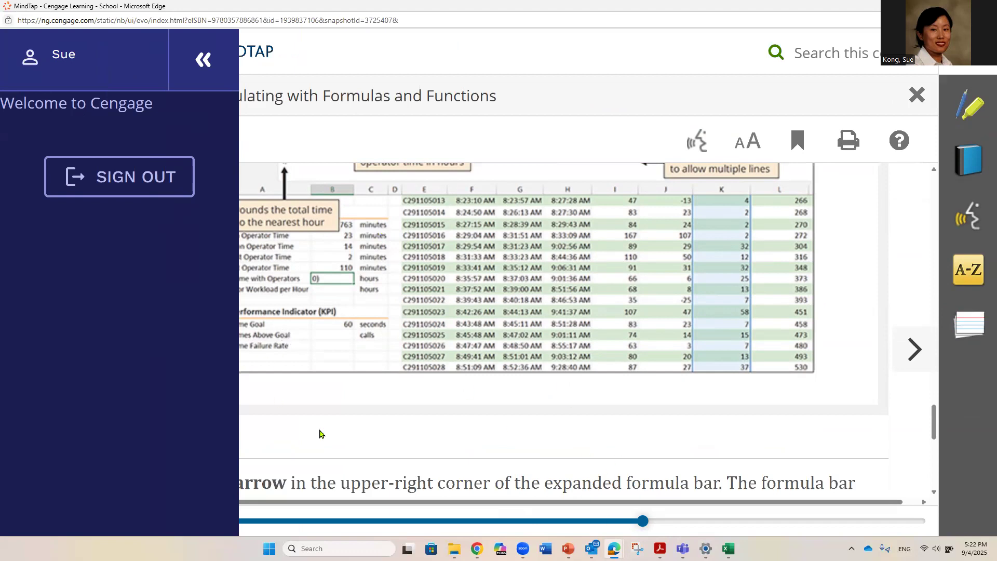
pyautogui.hotkey('ctrl', '-')
pyautogui.hotkey('ctrl', '-')
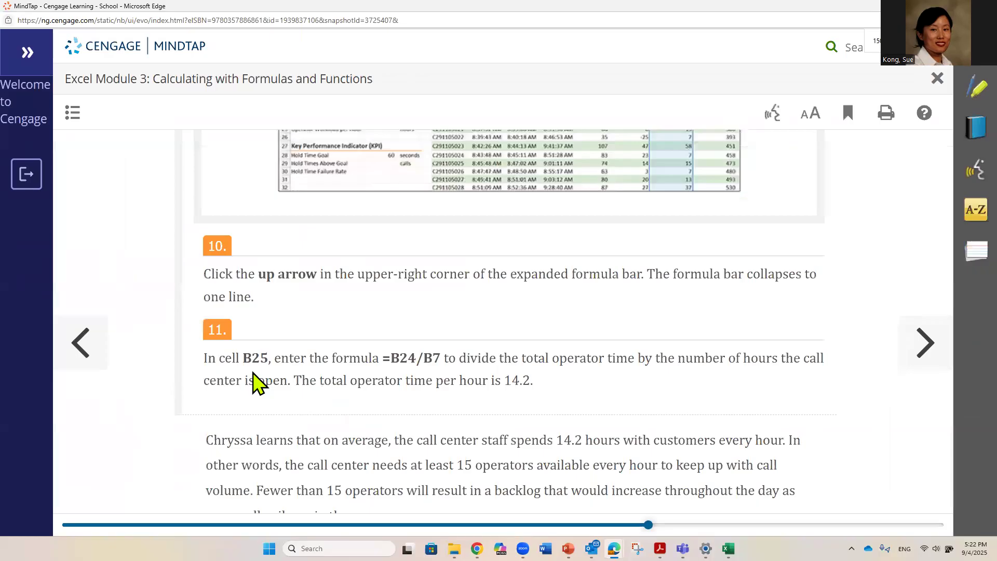
# - Go back to the Measures of Central Tendency section and find the hold-time summary statistics in Figure 3-20
pyautogui.click(193, 342)
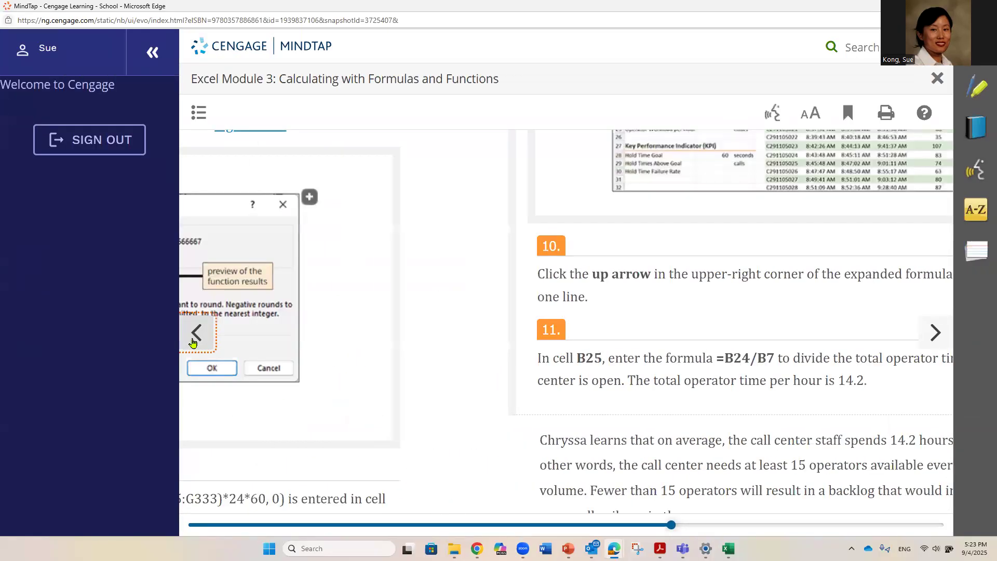
pyautogui.click(194, 337)
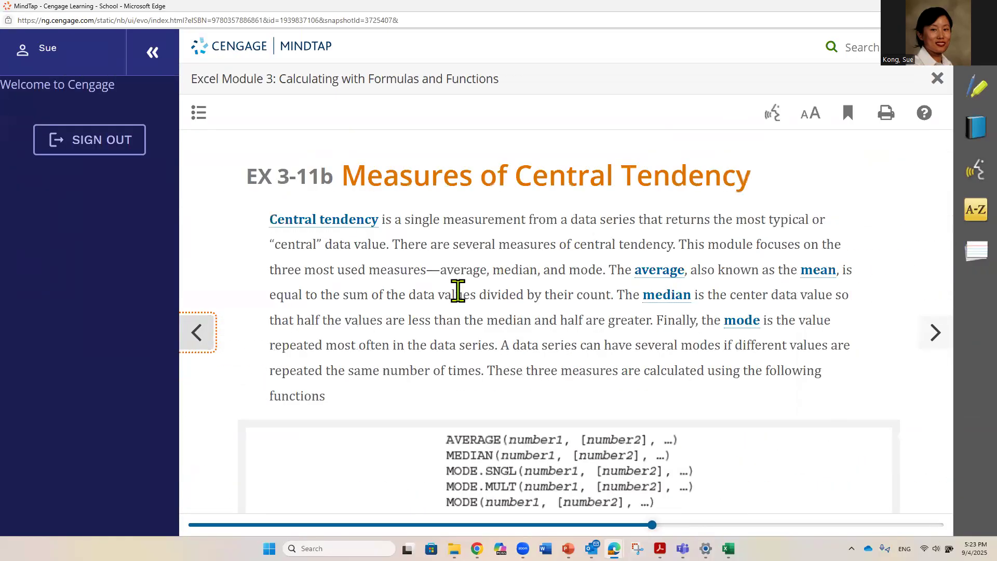
pyautogui.scroll(-15, 458, 291)
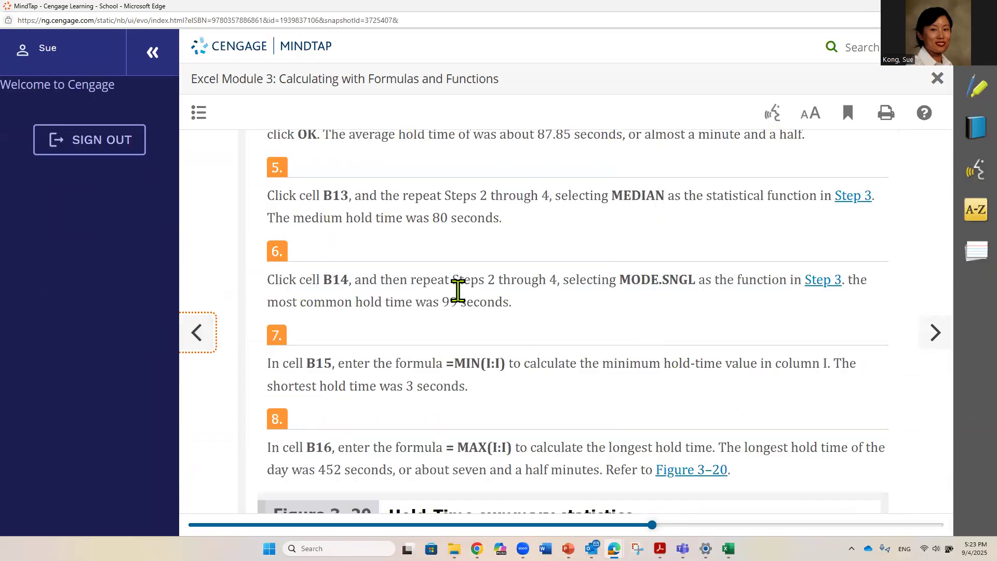
pyautogui.scroll(-5, 458, 290)
pyautogui.scroll(-2, 458, 294)
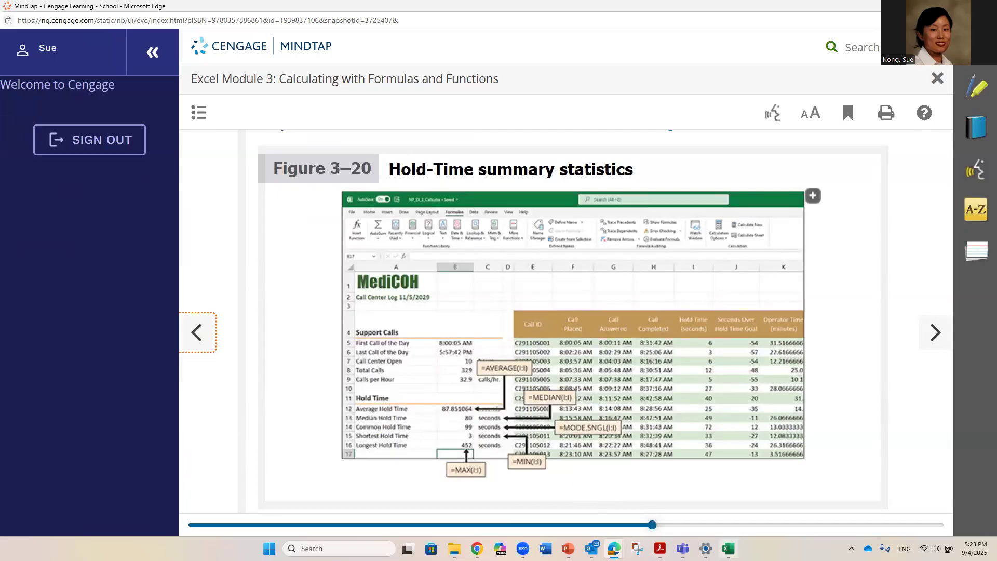
# - Switch to Excel and compare the hold time statistics in B12:B16 with those in Figure 3-20
pyautogui.click(729, 548)
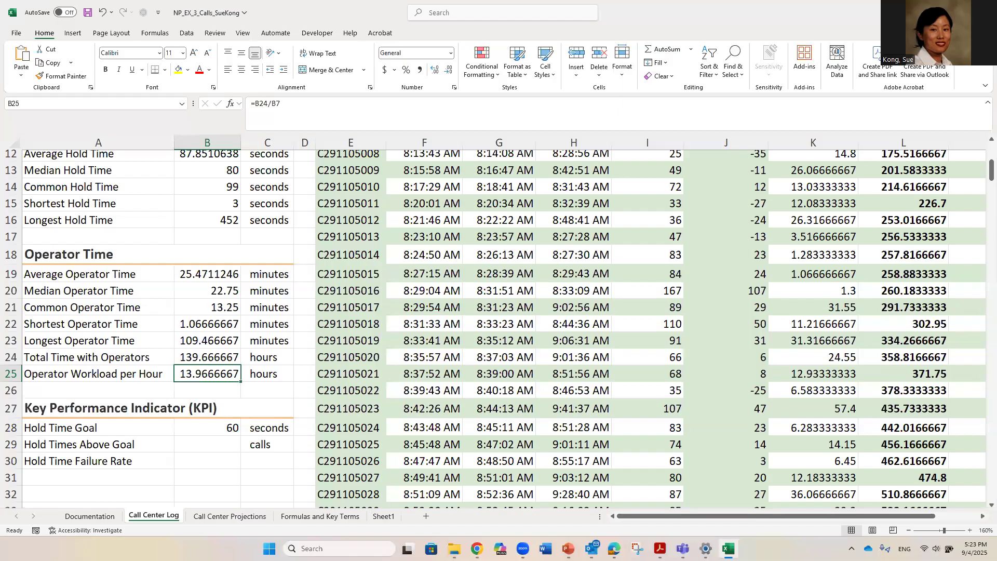
pyautogui.scroll(2, 274, 312)
pyautogui.moveTo(223, 242); pyautogui.dragTo(230, 300)
# - Switch back to the textbook and compare the operator time statistics in Figure 3-21 with the Excel worksheet
pyautogui.hotkey('alt', 'Tab')
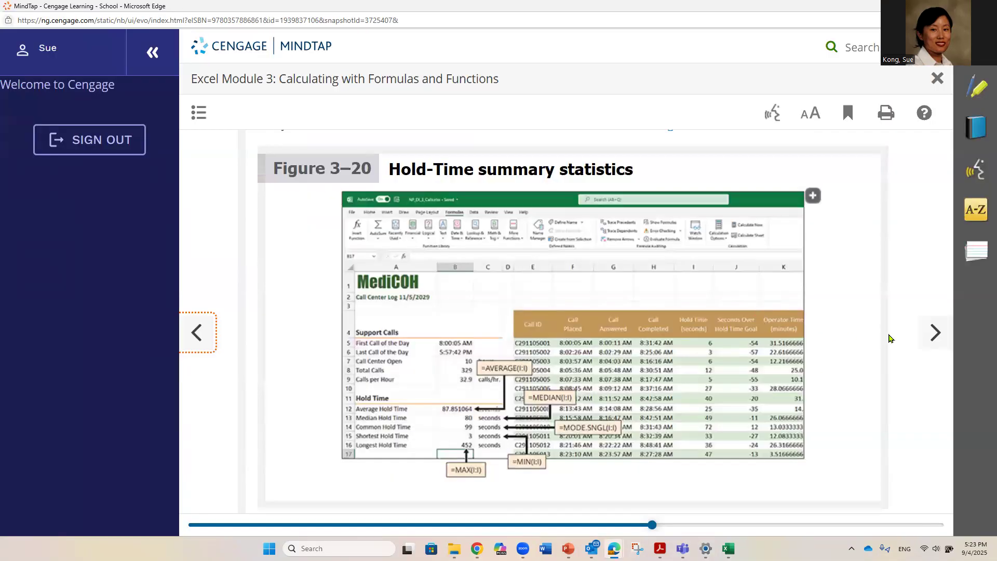
pyautogui.scroll(-10, 906, 359)
pyautogui.scroll(-7, 909, 368)
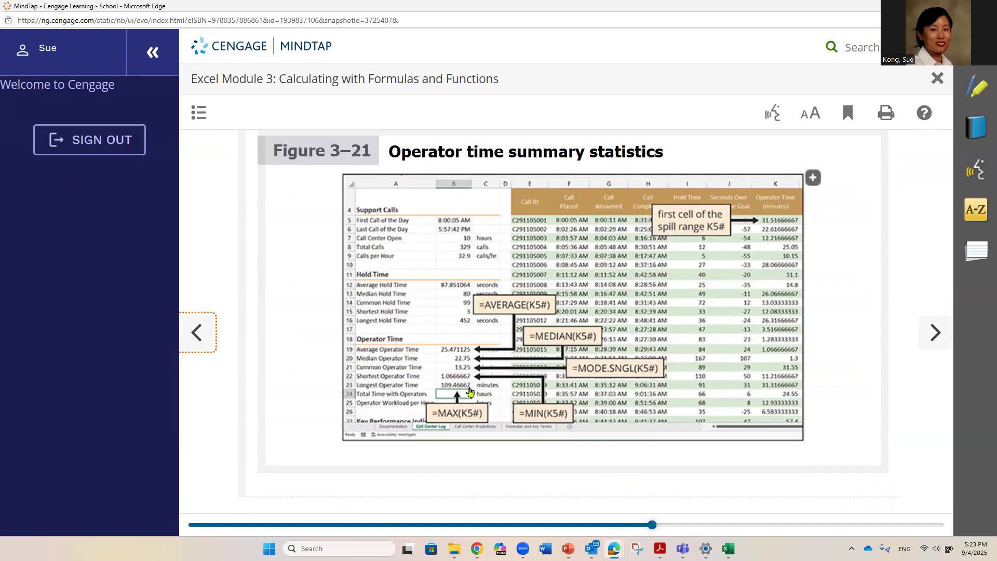
pyautogui.click(729, 548)
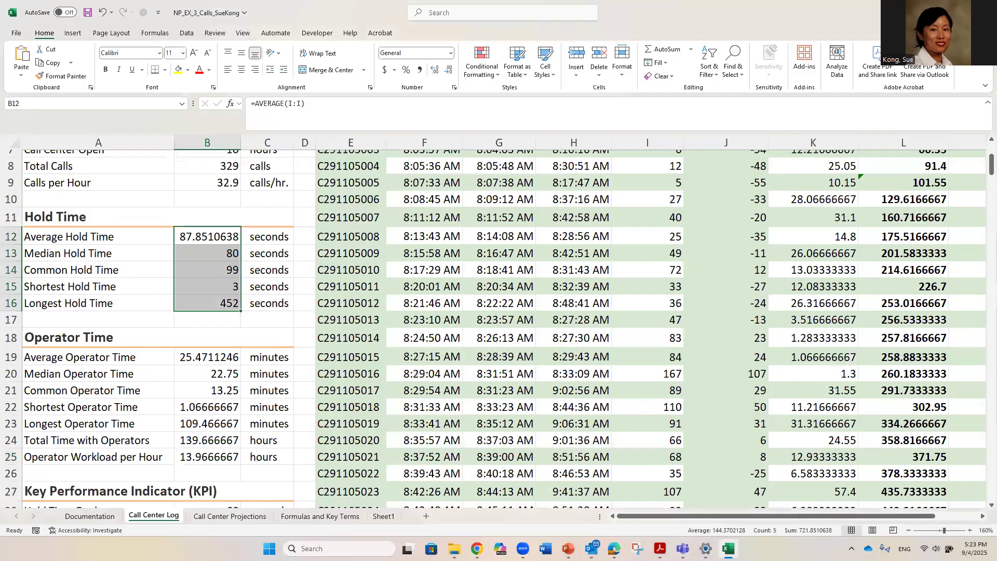
pyautogui.hotkey('alt', 'Tab')
pyautogui.hotkey('alt', 'Tab')
pyautogui.hotkey('alt', 'Tab')
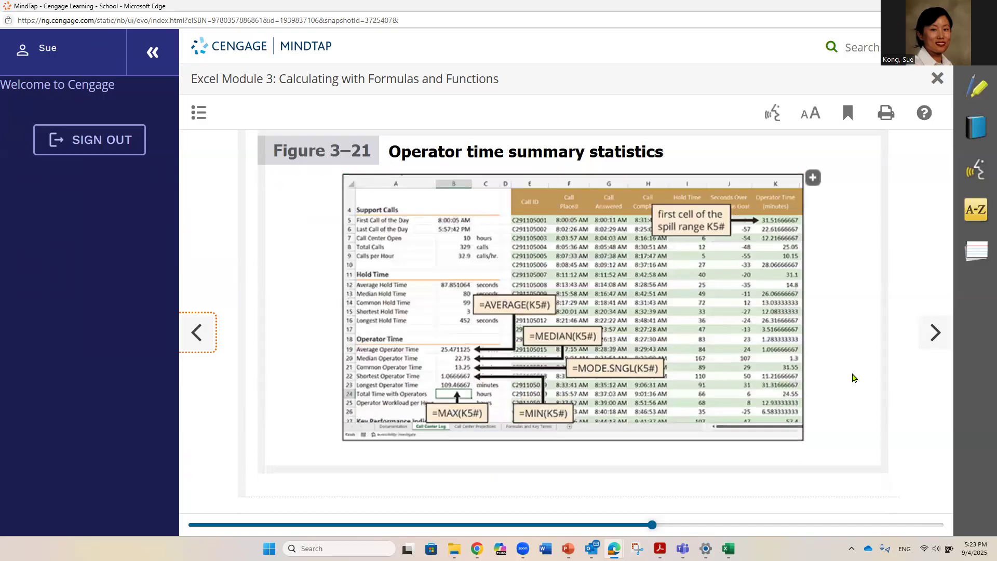
# - Read the explanation below Figure 3-21, look up the MAX(K5#) formula for cell B23, and switch back to Excel
pyautogui.scroll(-2, 854, 378)
pyautogui.scroll(-2, 854, 378)
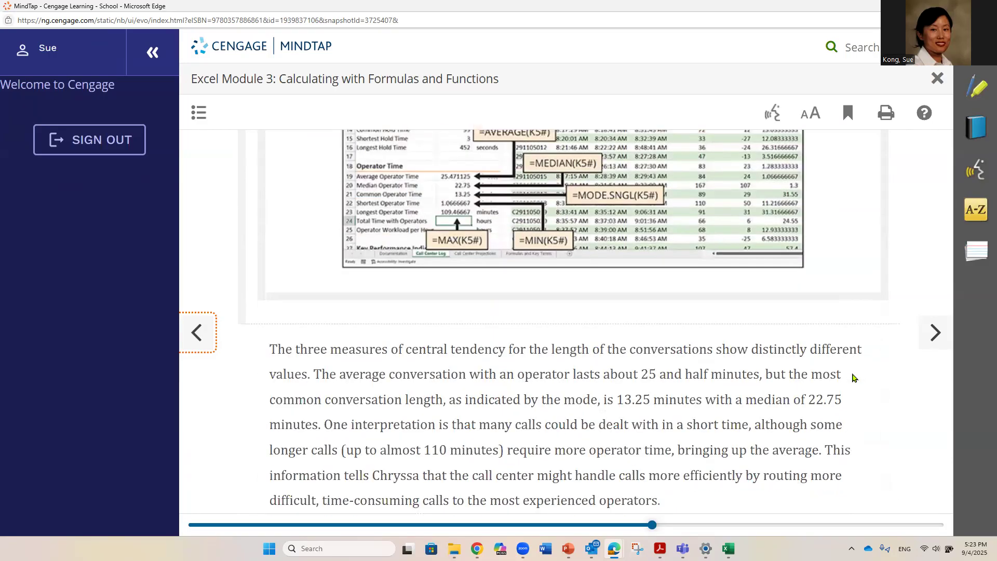
pyautogui.scroll(-2, 854, 378)
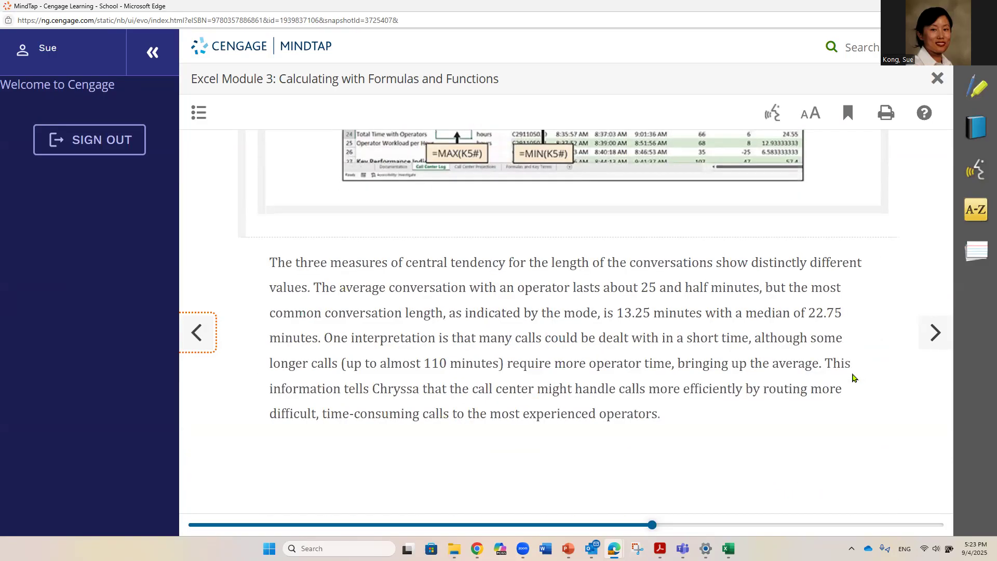
pyautogui.scroll(4, 854, 378)
pyautogui.scroll(4, 855, 378)
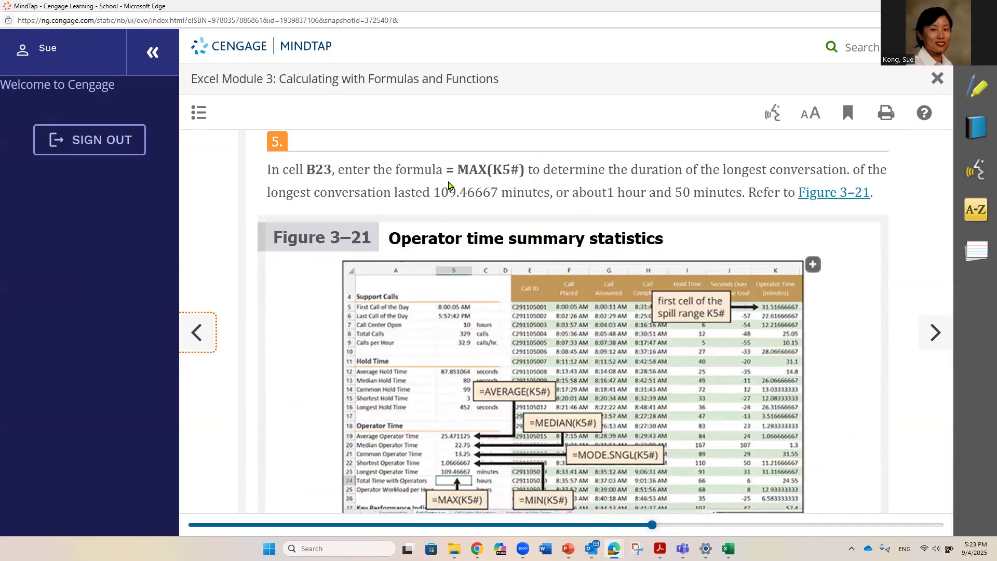
pyautogui.moveTo(457, 169); pyautogui.dragTo(519, 169)
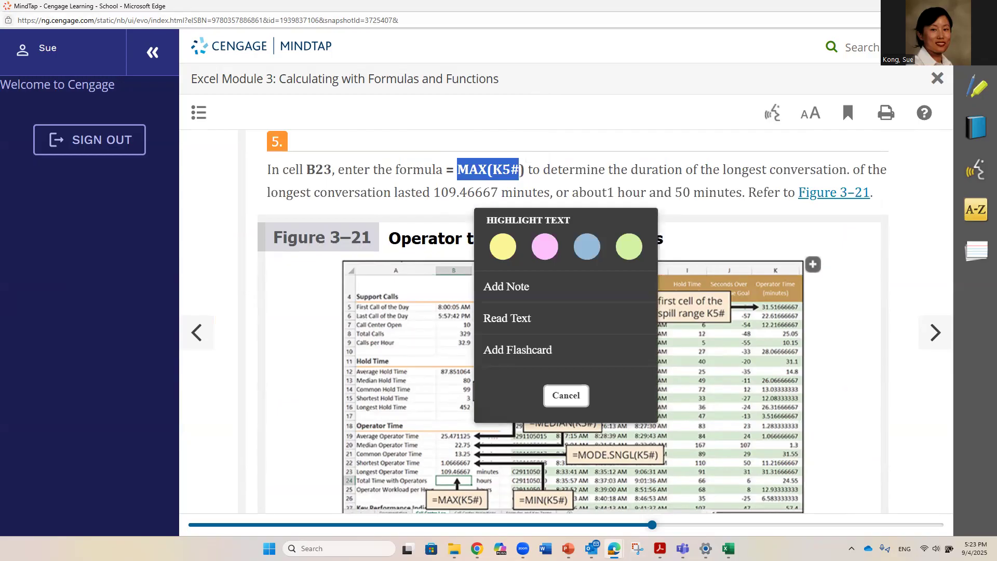
pyautogui.click(728, 549)
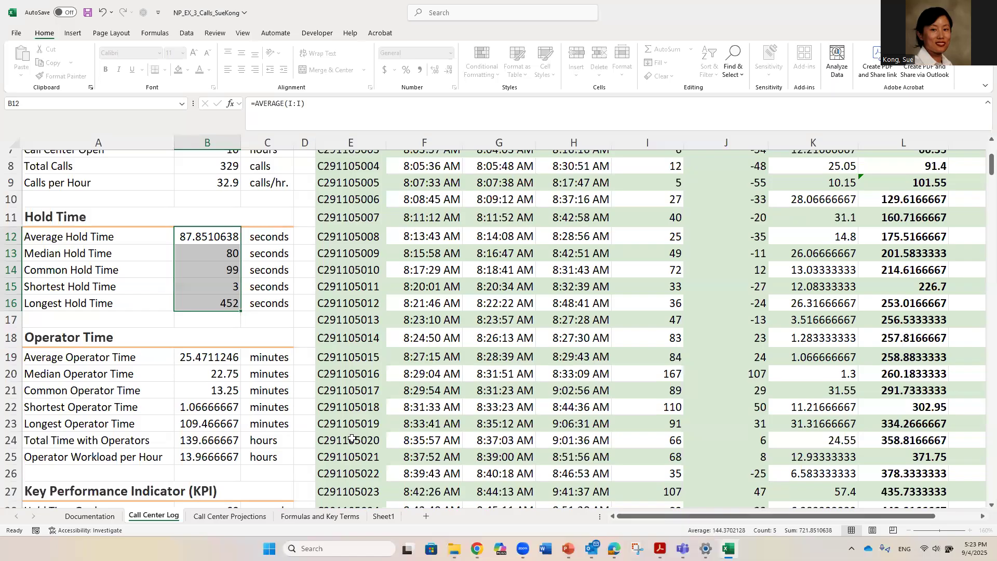
# - Change the Average Operator Time formula in B19 to =AVERAGE(K5#) so it uses the spill range
pyautogui.scroll(-3, 211, 418)
pyautogui.scroll(3, 210, 418)
pyautogui.doubleClick(207, 358)
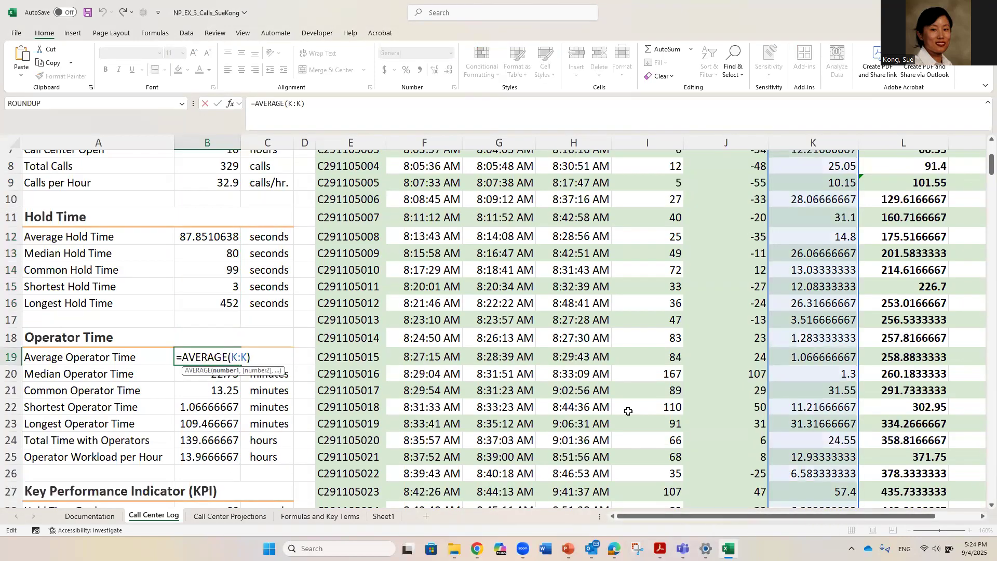
pyautogui.press('BackSpace')
pyautogui.press('BackSpace')
pyautogui.press('BackSpace')
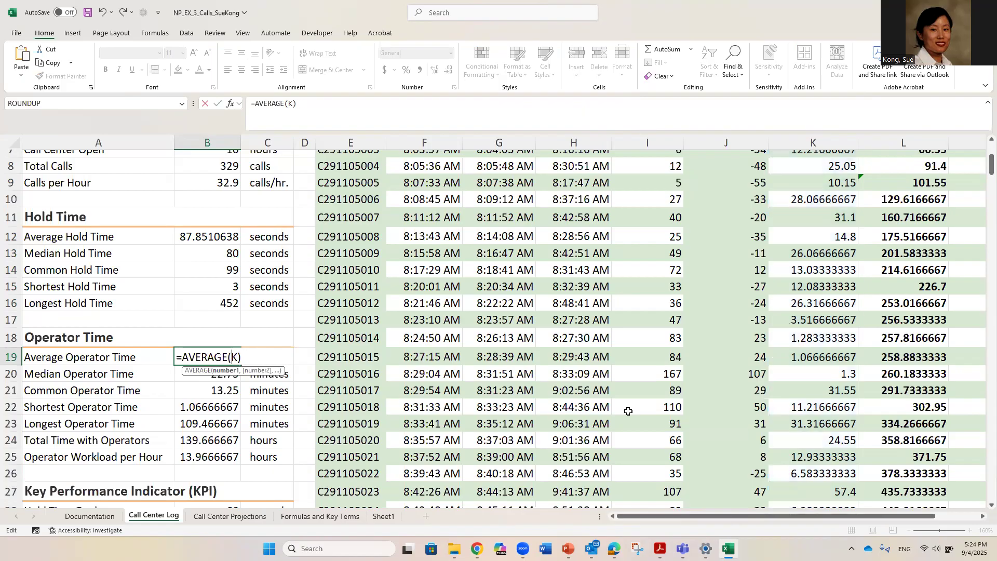
pyautogui.write('K')
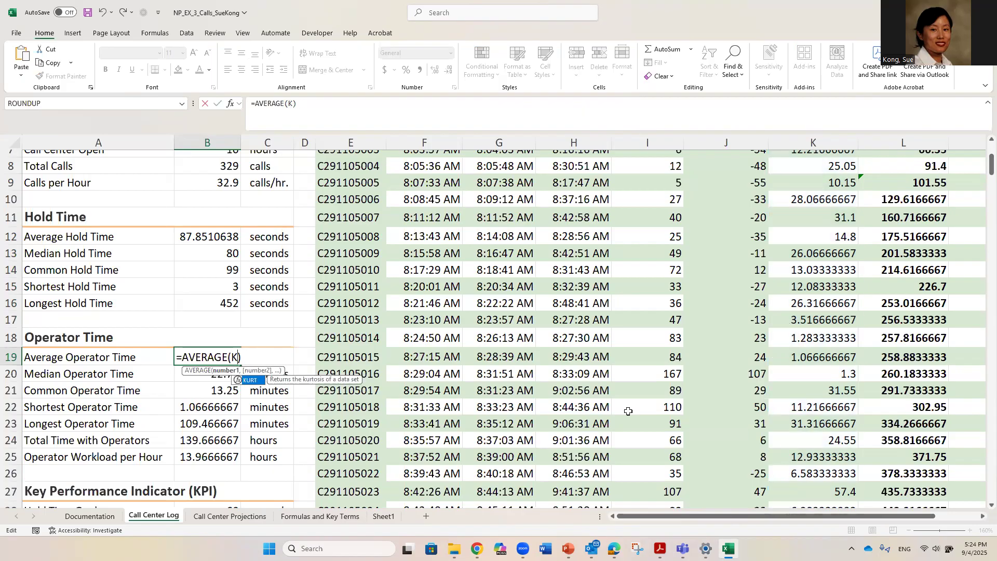
pyautogui.write('5')
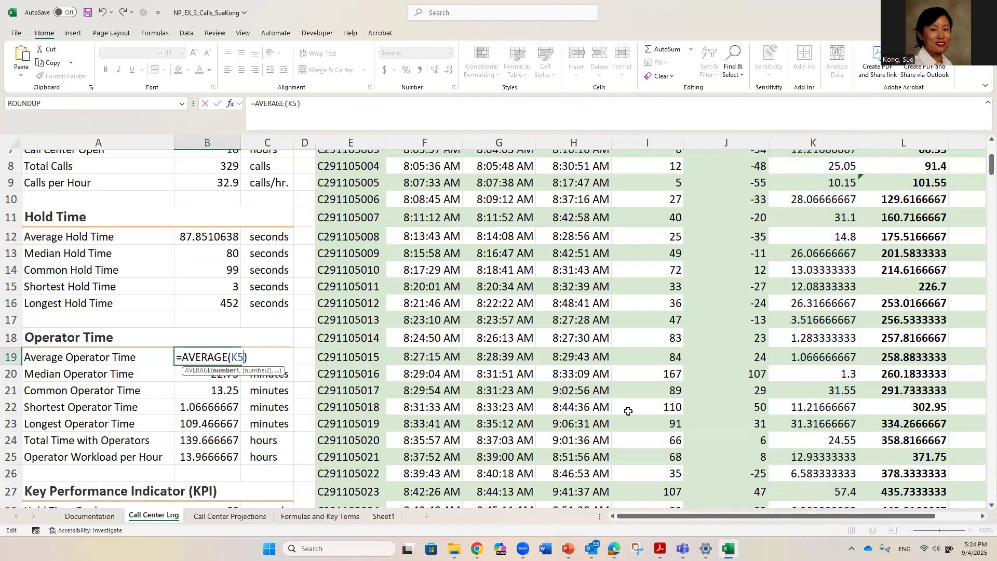
pyautogui.write('#')
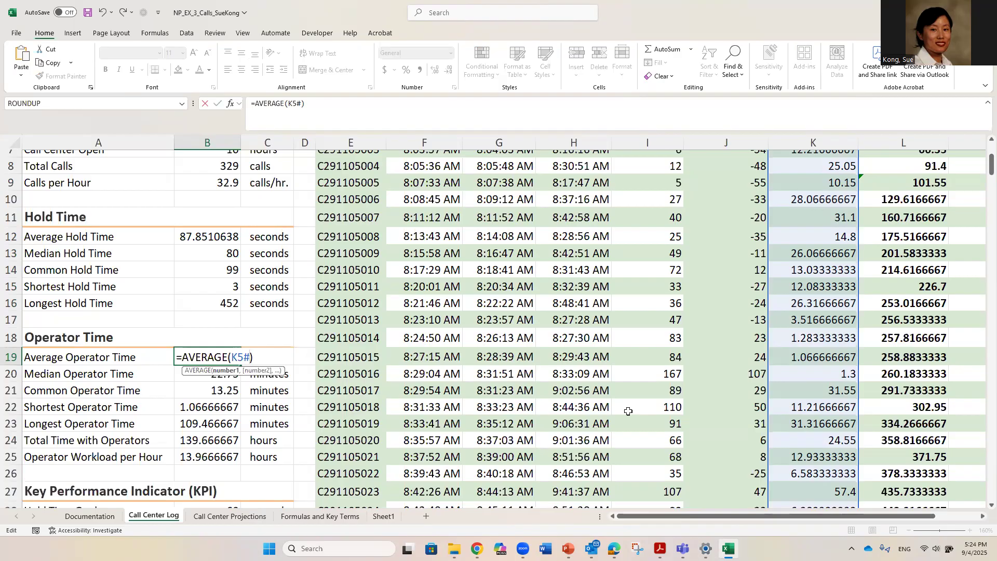
pyautogui.press('Return')
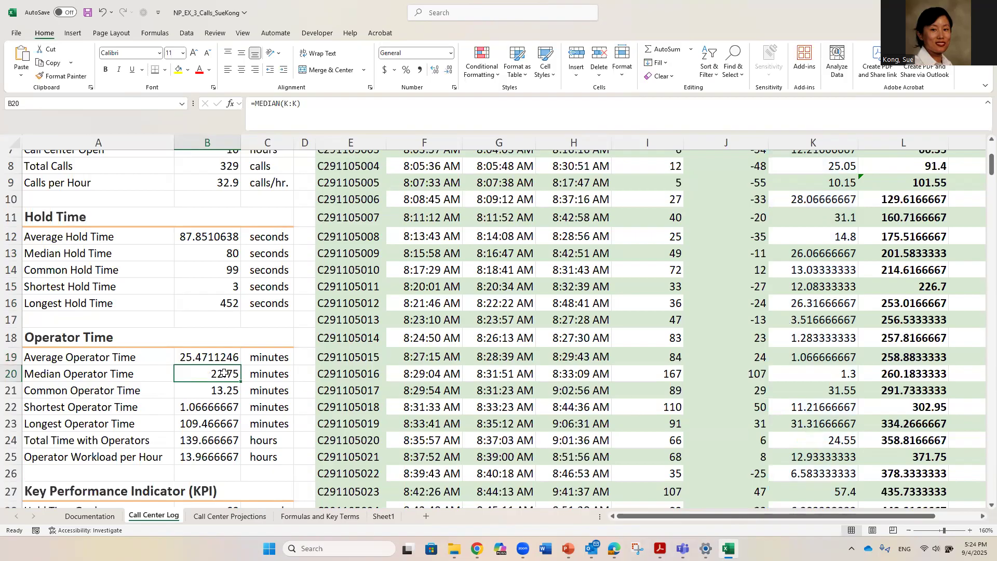
# - Change the Median Operator Time formula in B20 to =MEDIAN(K5#)
pyautogui.doubleClick(223, 373)
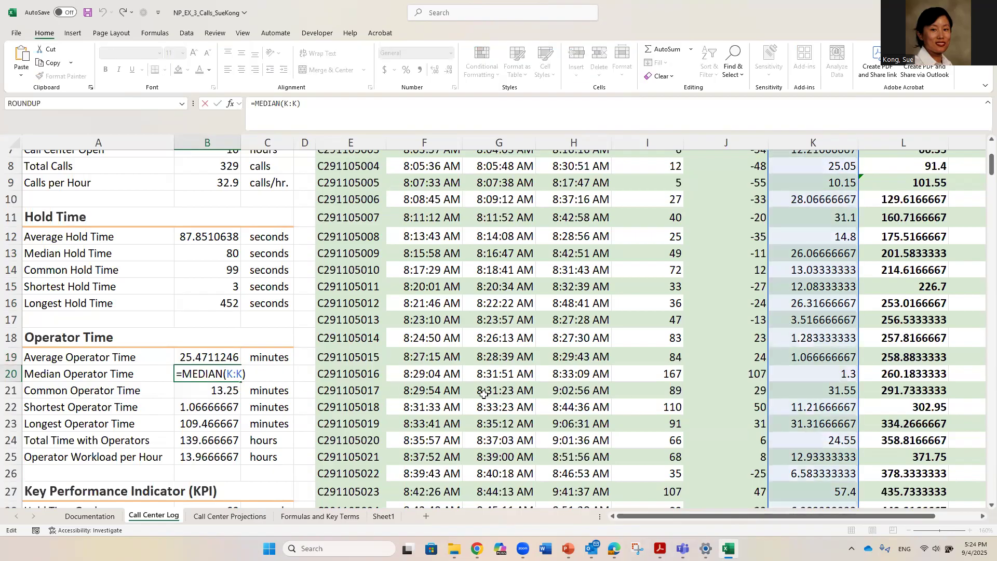
pyautogui.press('Left')
pyautogui.press('BackSpace')
pyautogui.press('BackSpace')
pyautogui.press('BackSpace')
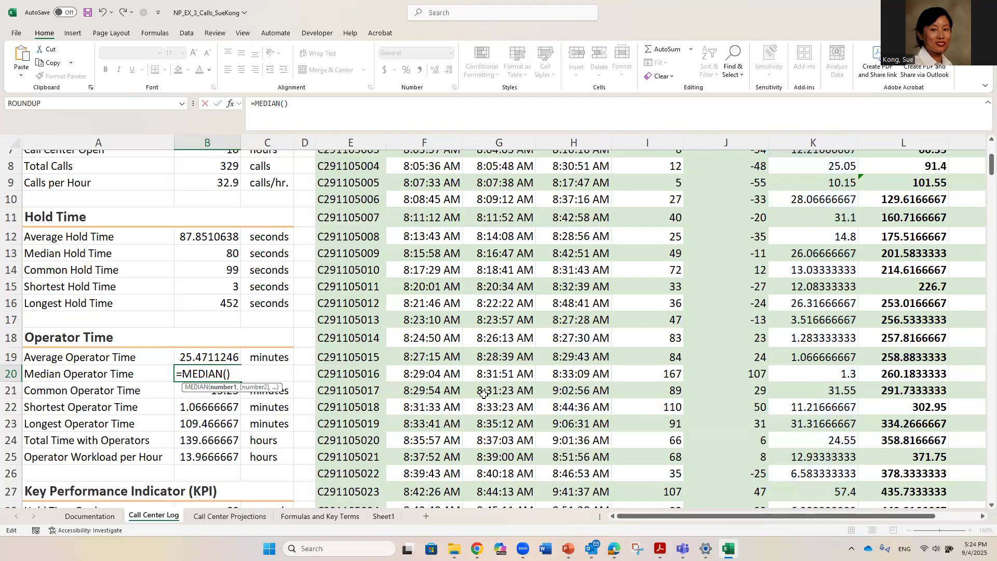
pyautogui.write('K5#')
pyautogui.press('Return')
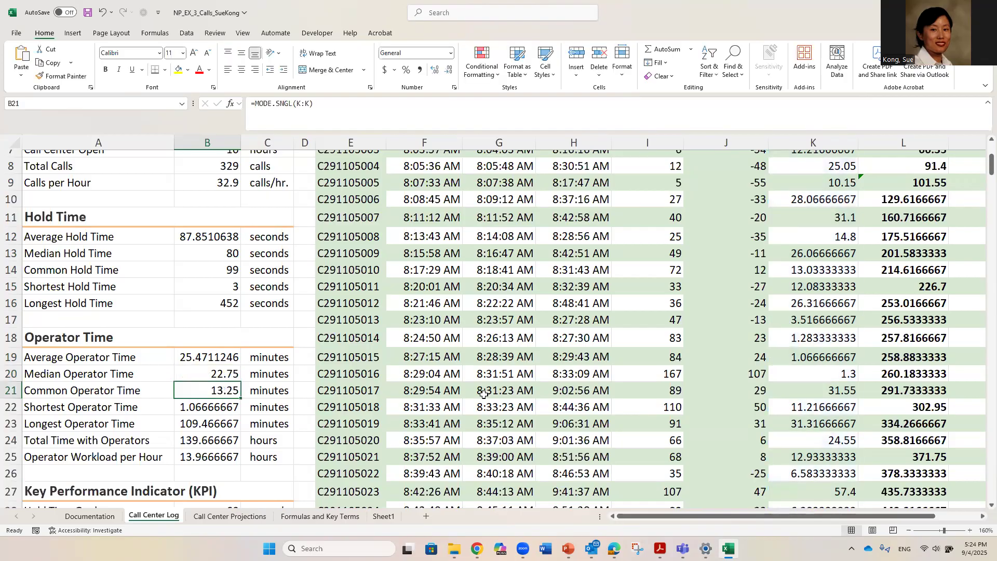
# - Change the Common Operator Time formula in B21 to =MODE.SNGL(K5#)
pyautogui.doubleClick(218, 389)
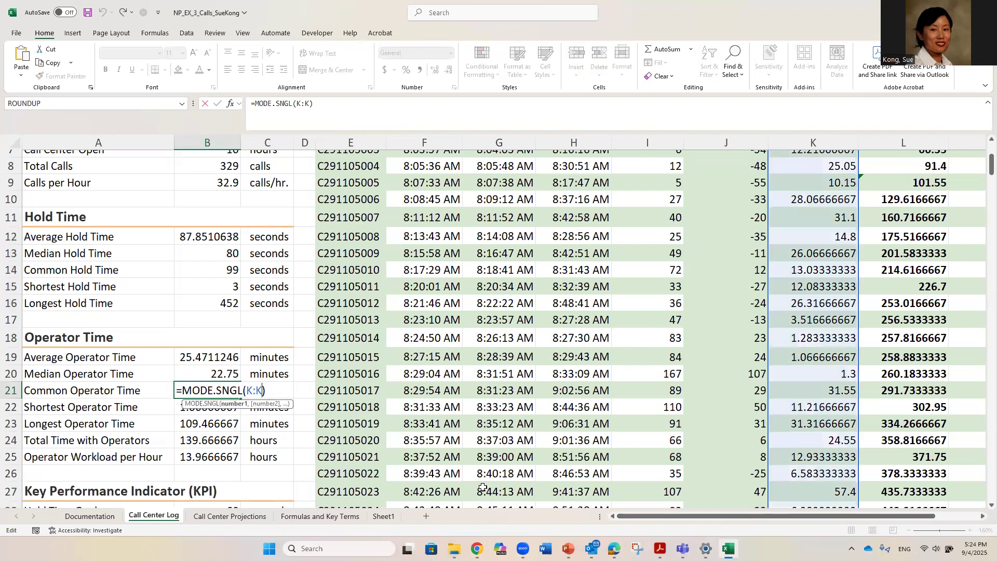
pyautogui.press('BackSpace')
pyautogui.press('BackSpace')
pyautogui.write('5#')
pyautogui.press('Return')
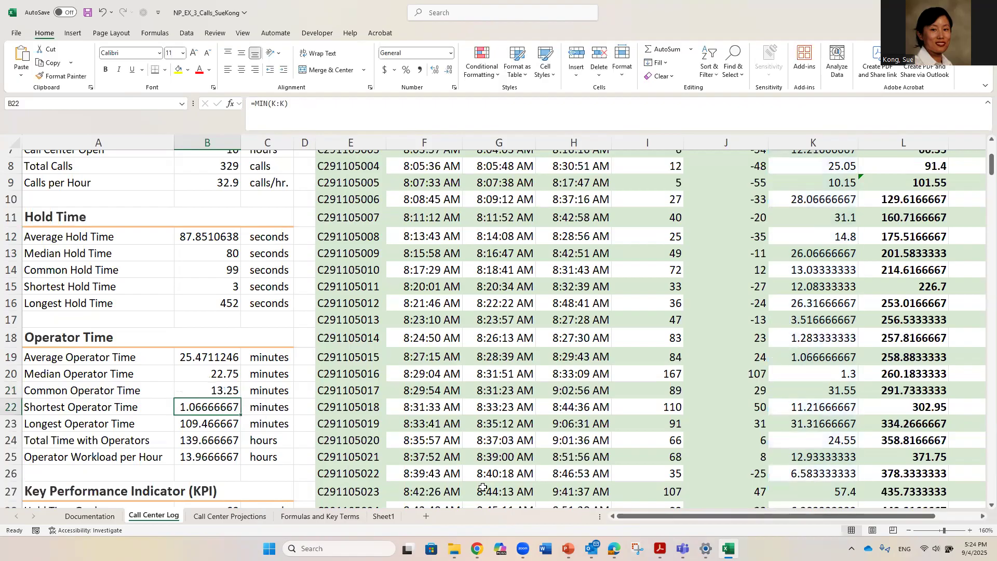
# - Change the Shortest Operator Time formula in B22 to =MIN(K5#)
pyautogui.doubleClick(216, 406)
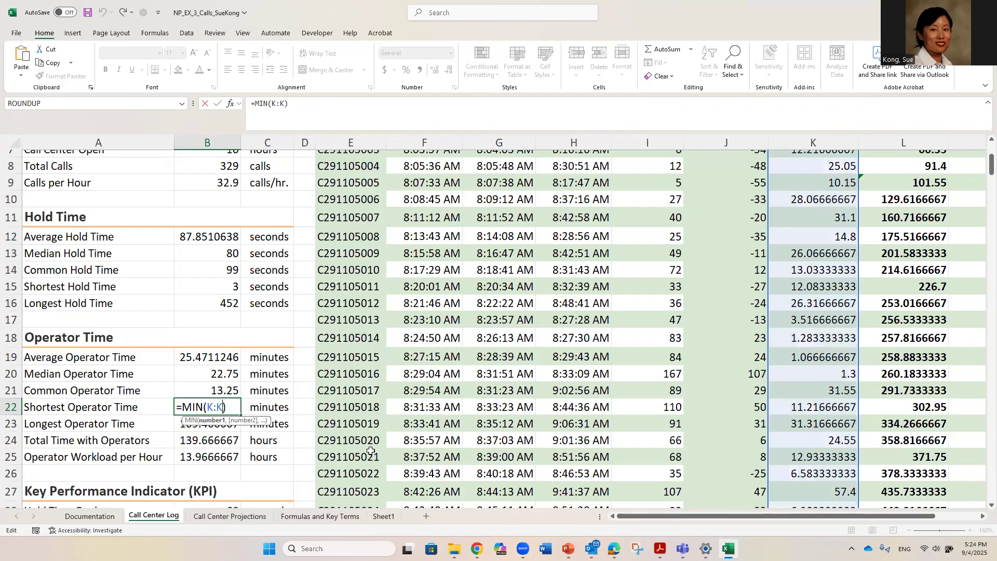
pyautogui.press('BackSpace')
pyautogui.press('BackSpace')
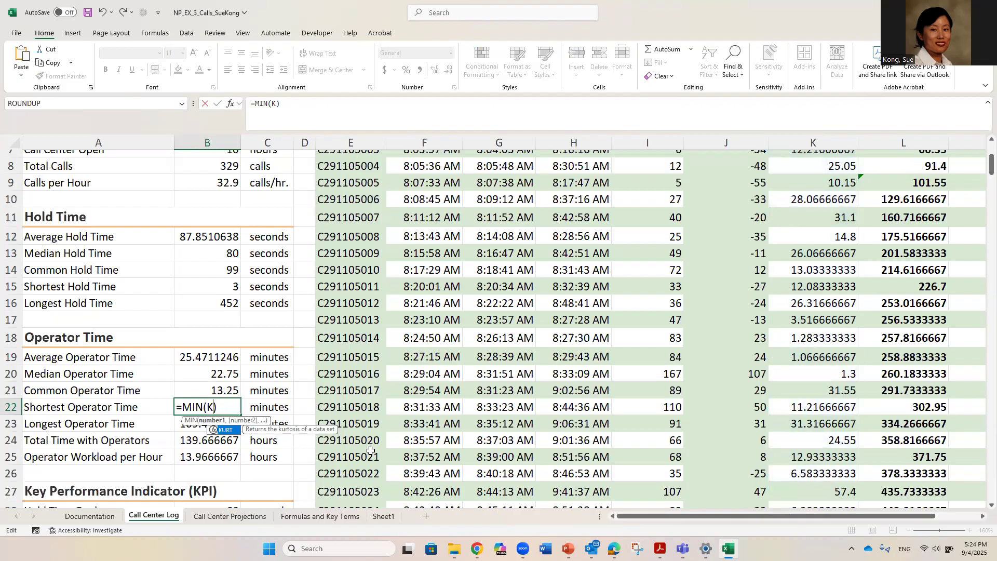
pyautogui.write('5#')
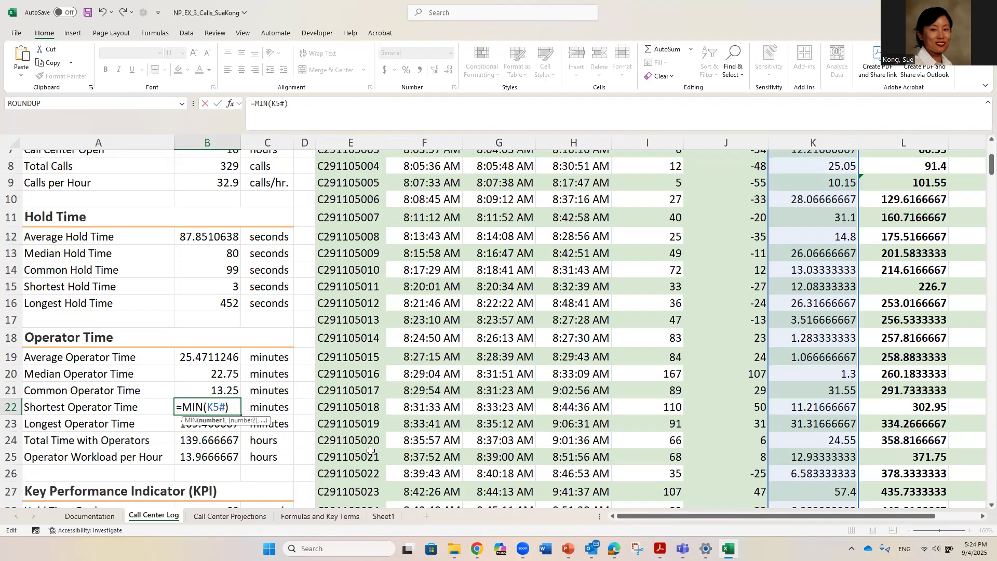
pyautogui.press('Return')
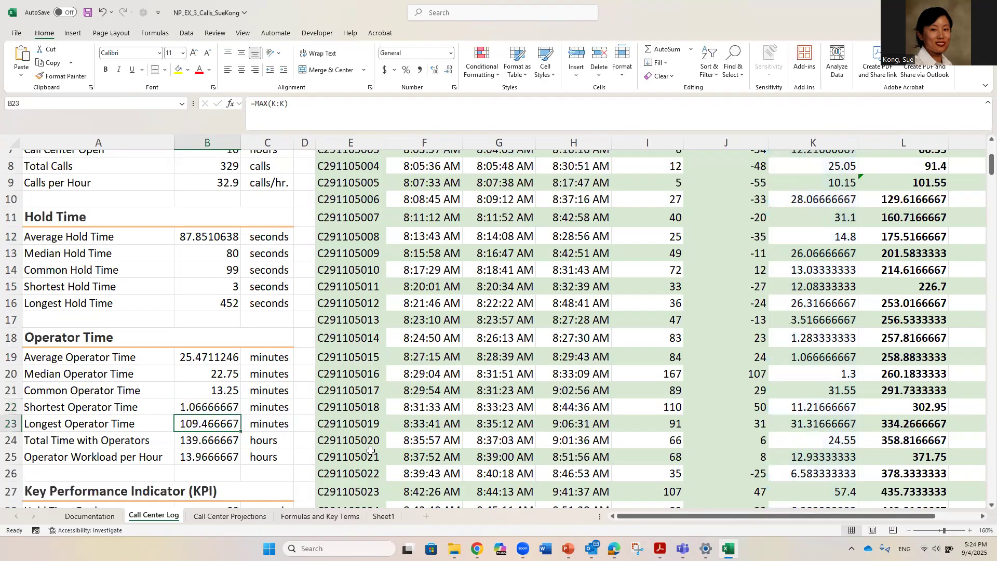
# - Change the Longest Operator Time formula in B23 to =MAX(K5#)
pyautogui.doubleClick(229, 423)
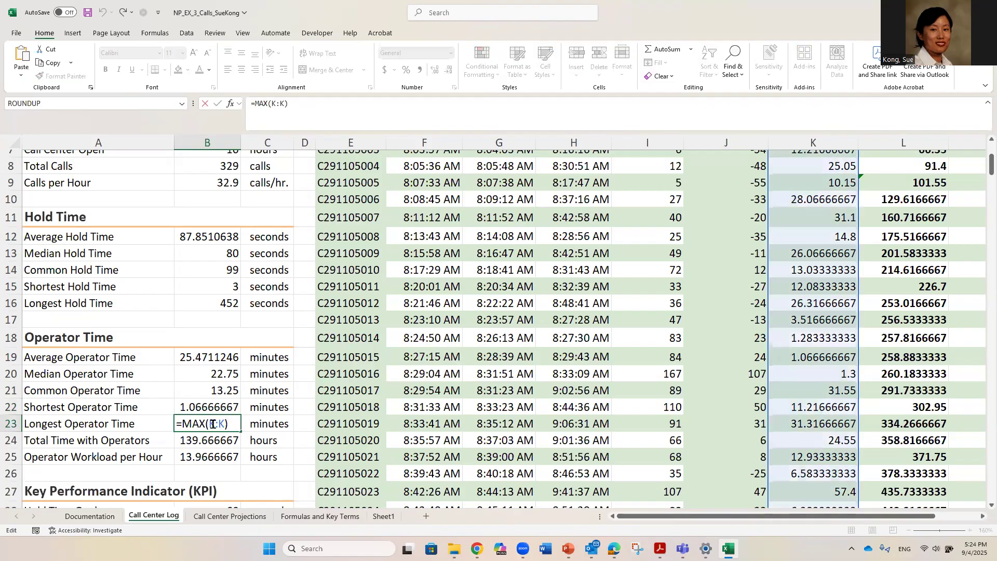
pyautogui.click(215, 424)
pyautogui.press('Delete')
pyautogui.write('5')
pyautogui.press('Delete')
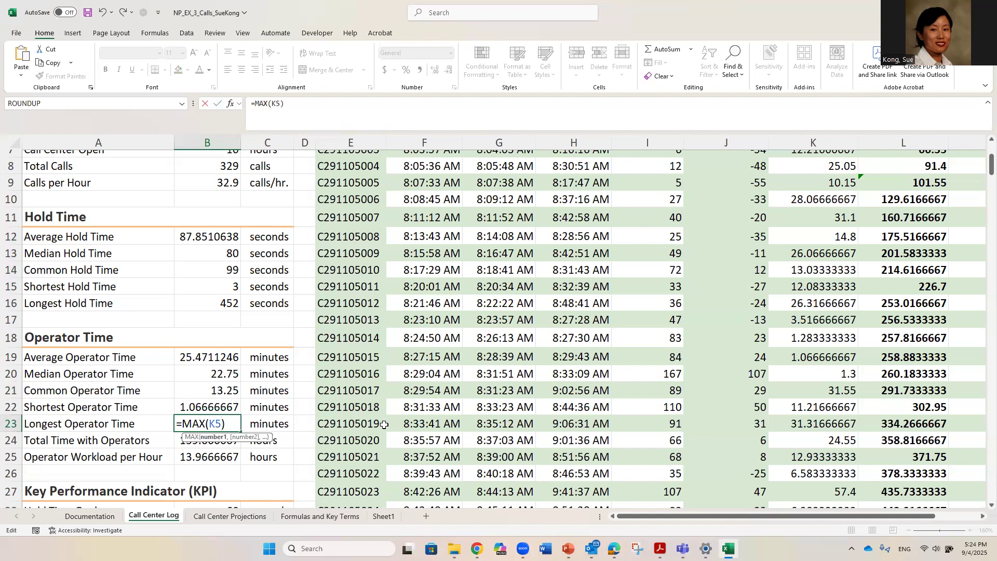
pyautogui.write('#')
pyautogui.press('Return')
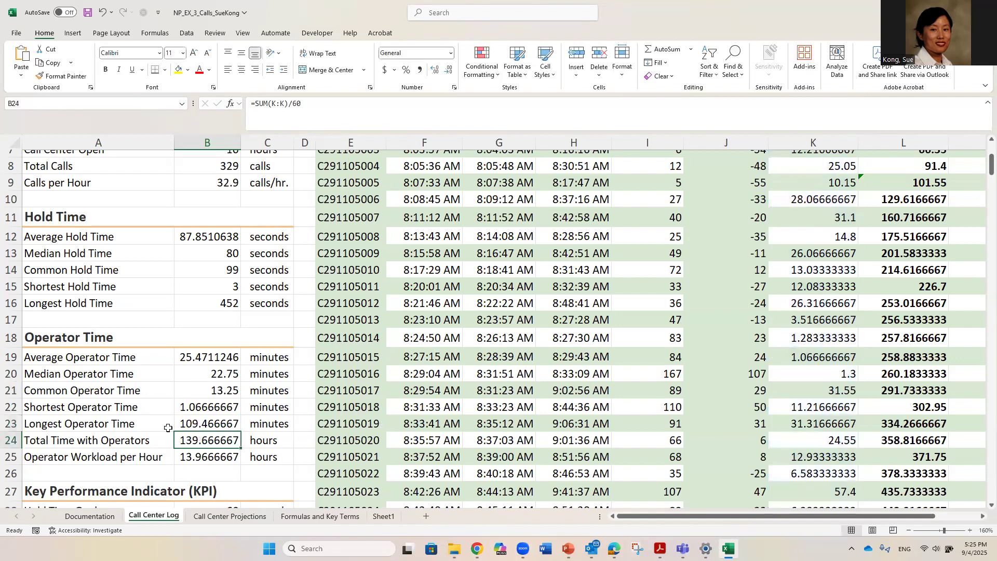
# - Change the Total Time with Operators formula in B24 to =SUM(K5#)/60 and check the workload formula in B25
pyautogui.doubleClick(220, 443)
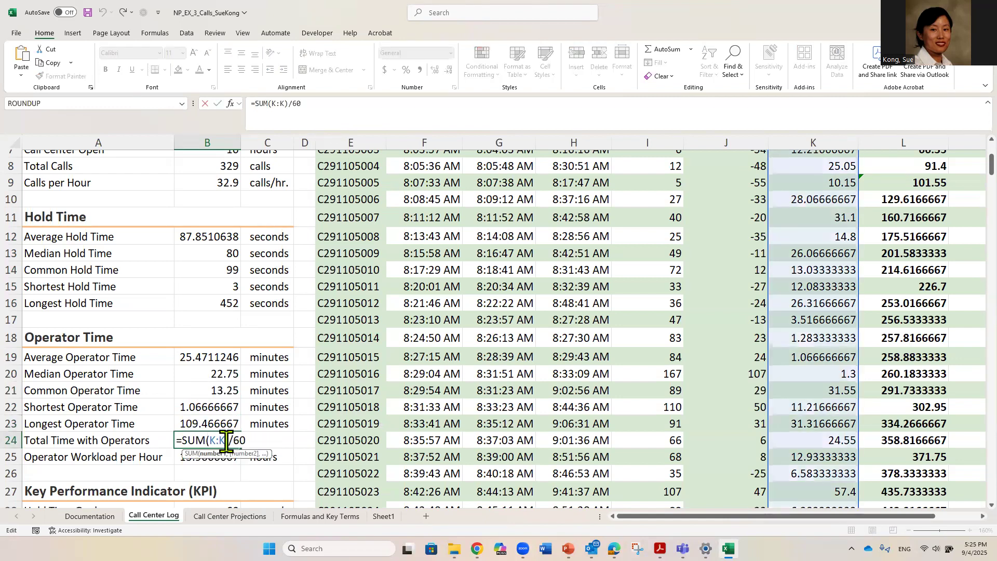
pyautogui.press('BackSpace')
pyautogui.press('BackSpace')
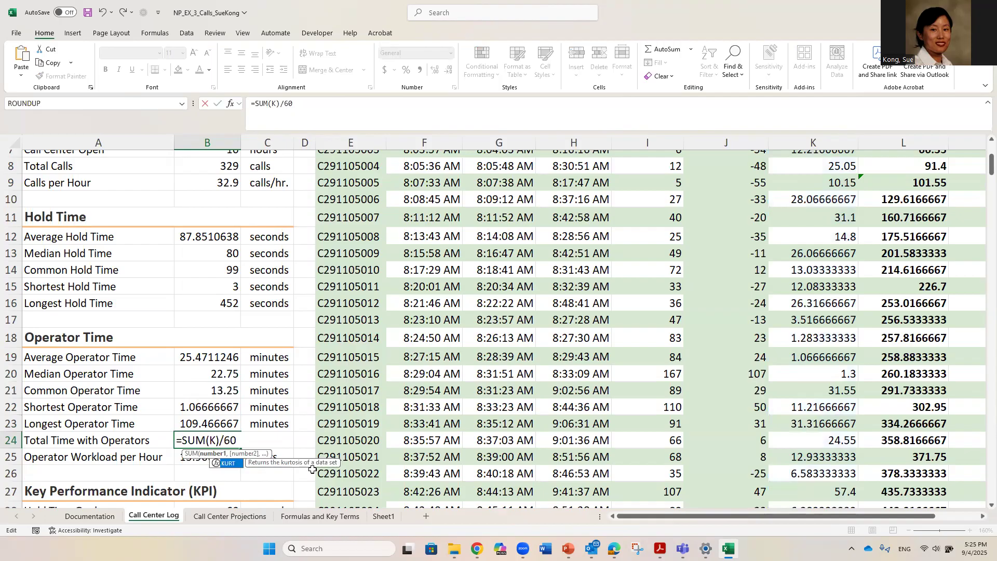
pyautogui.write('5#')
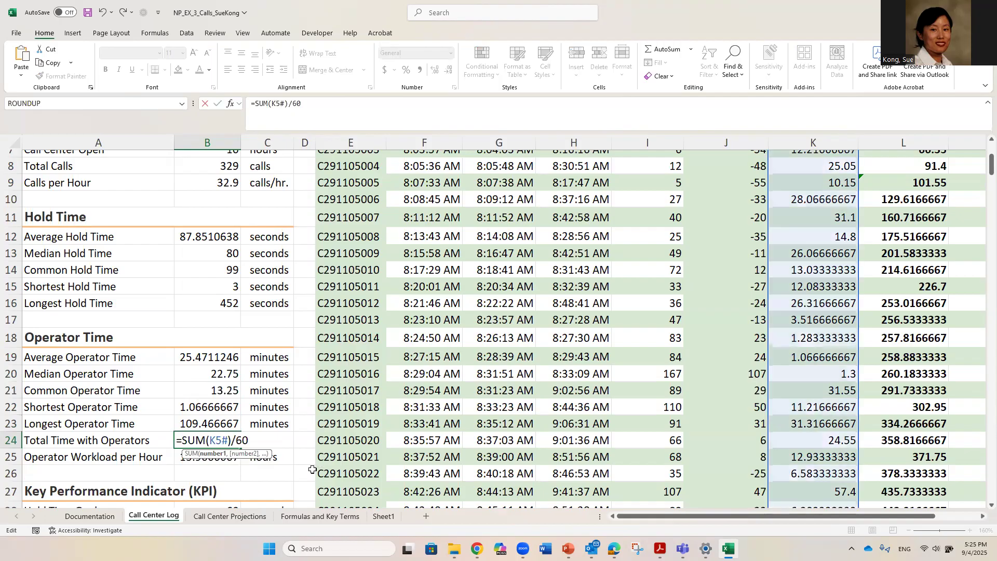
pyautogui.press('Return')
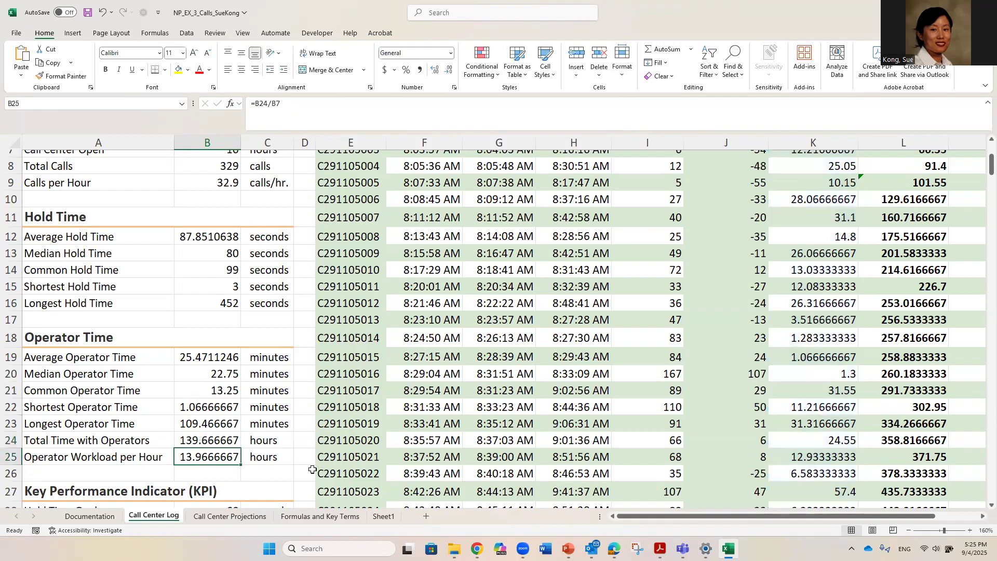
pyautogui.doubleClick(209, 456)
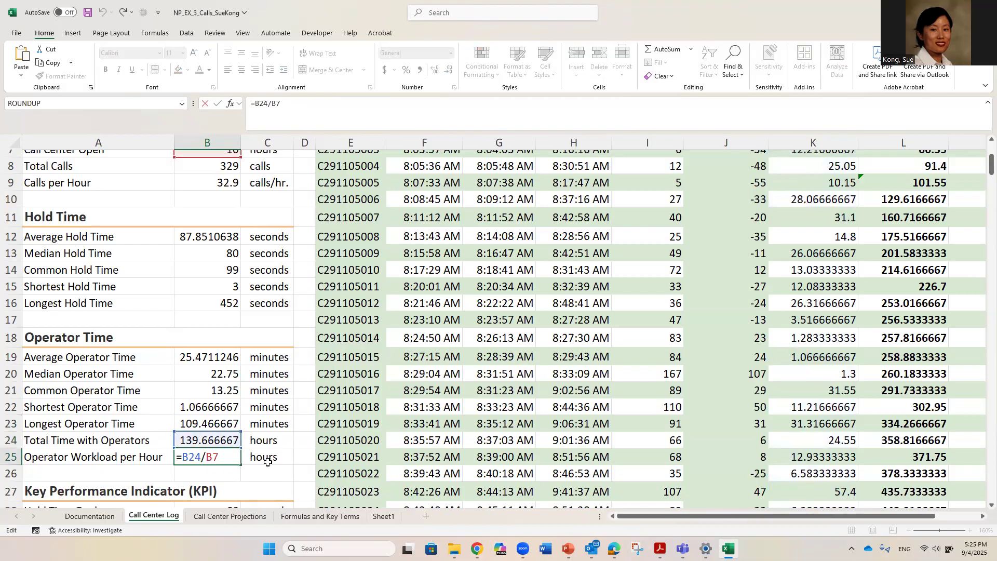
pyautogui.press('Return')
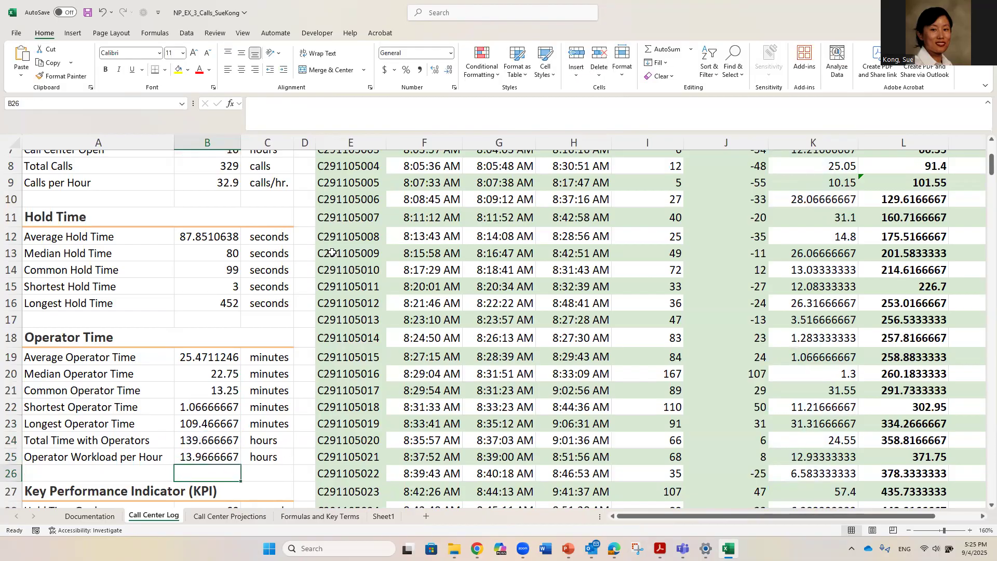
# - Display the worksheet's formulas instead of values and review the hold time and operator time formulas in column B
pyautogui.keyDown('ctrl'); pyautogui.scroll(-1, 385, 344); pyautogui.keyUp('ctrl')
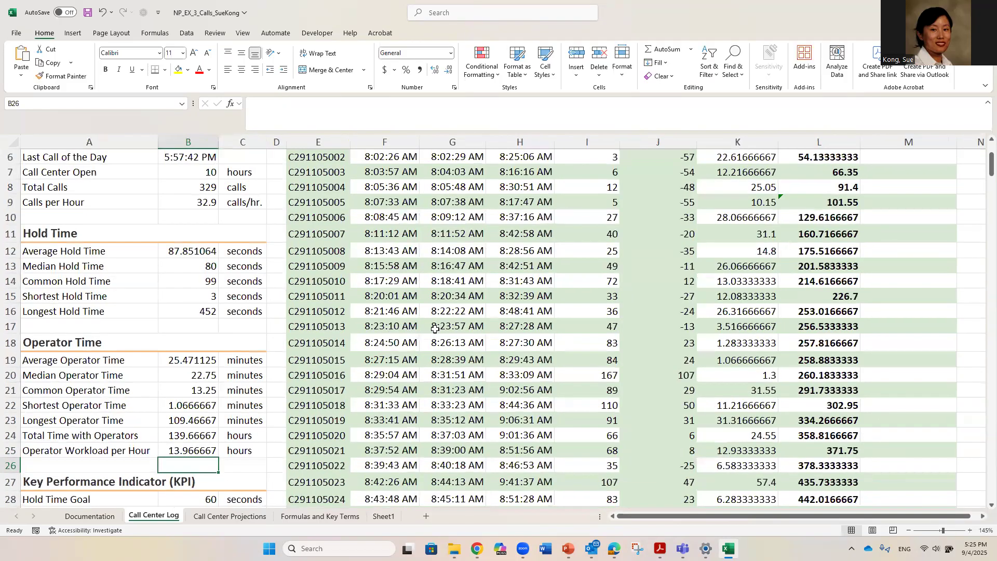
pyautogui.hotkey('ctrl', '`')
pyautogui.moveTo(364, 268); pyautogui.dragTo(367, 328)
pyautogui.moveTo(372, 382); pyautogui.dragTo(382, 437)
pyautogui.scroll(-1, 384, 431)
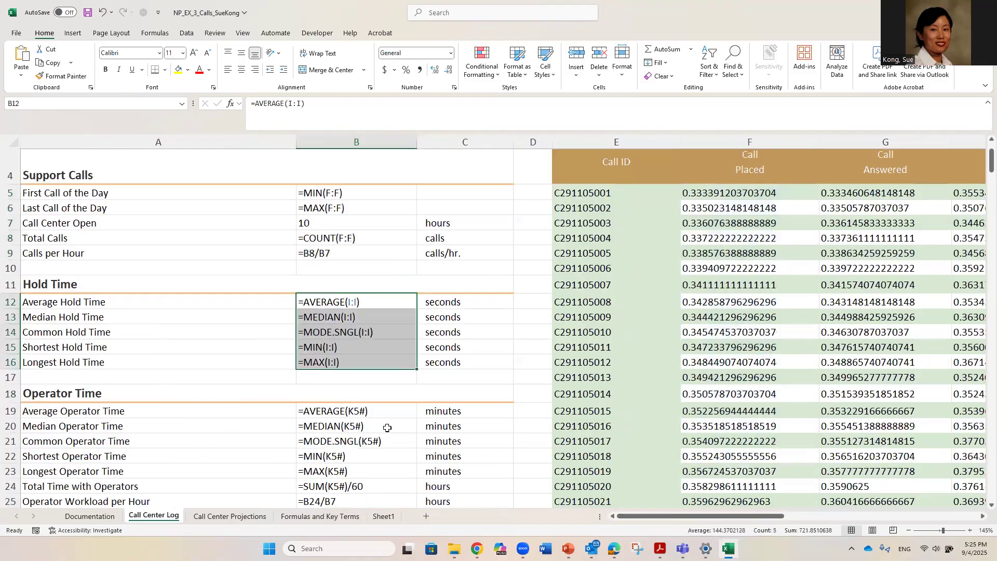
pyautogui.scroll(-2, 387, 427)
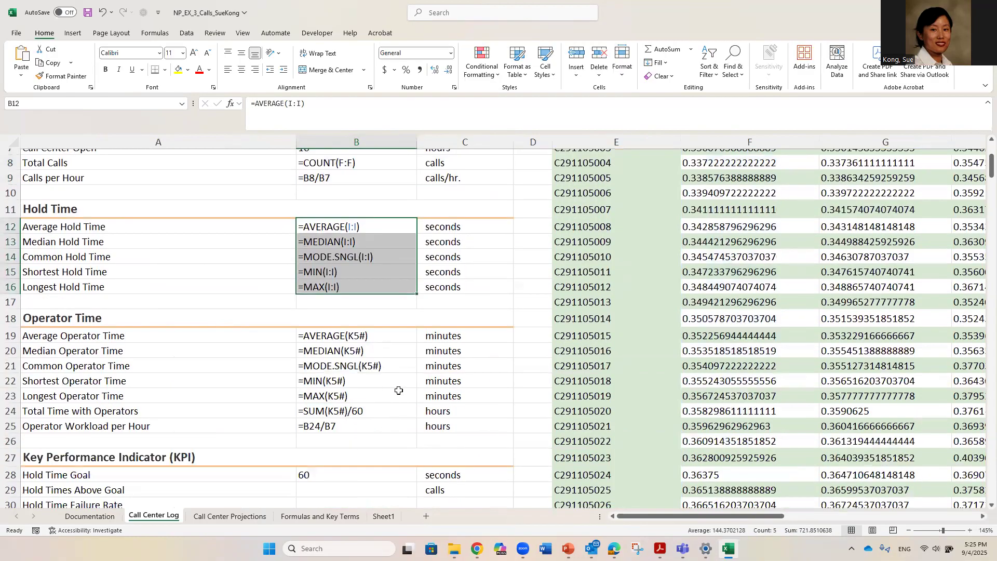
pyautogui.moveTo(991, 167); pyautogui.dragTo(983, 149)
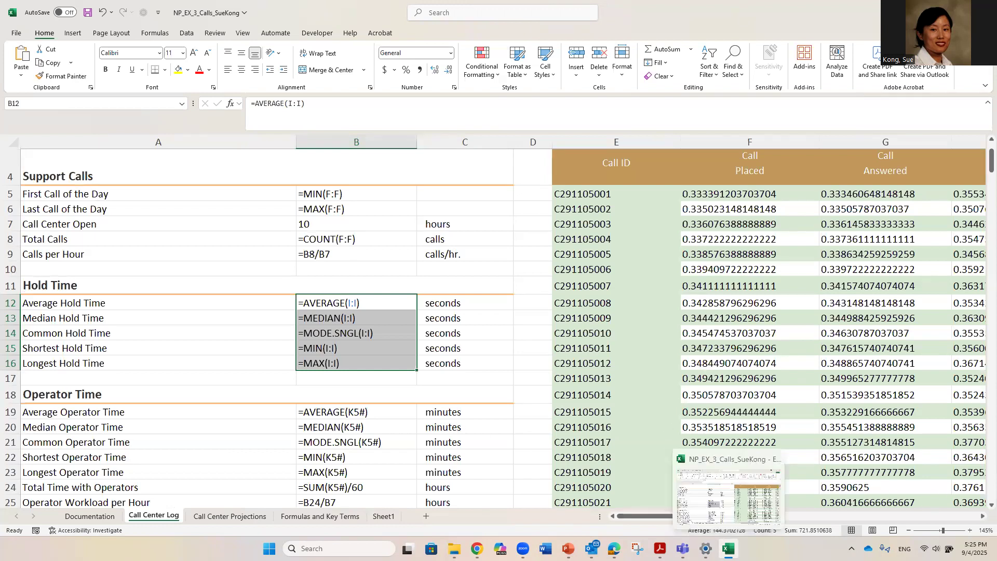
# - Switch to the MindTap textbook and go from Figure 3-21 to the Rounding Data Values section
pyautogui.click(729, 546)
pyautogui.click(864, 375)
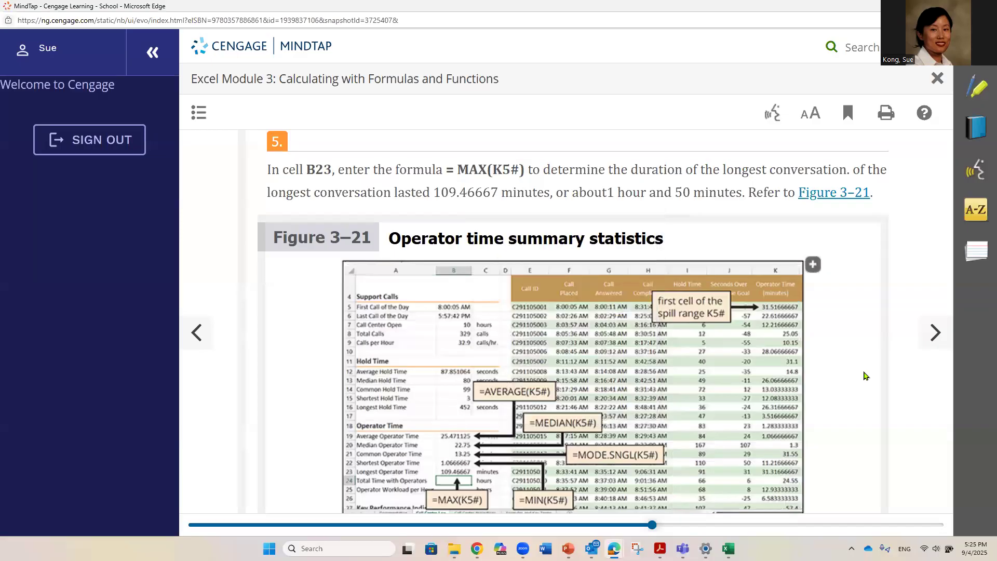
pyautogui.scroll(-3, 864, 376)
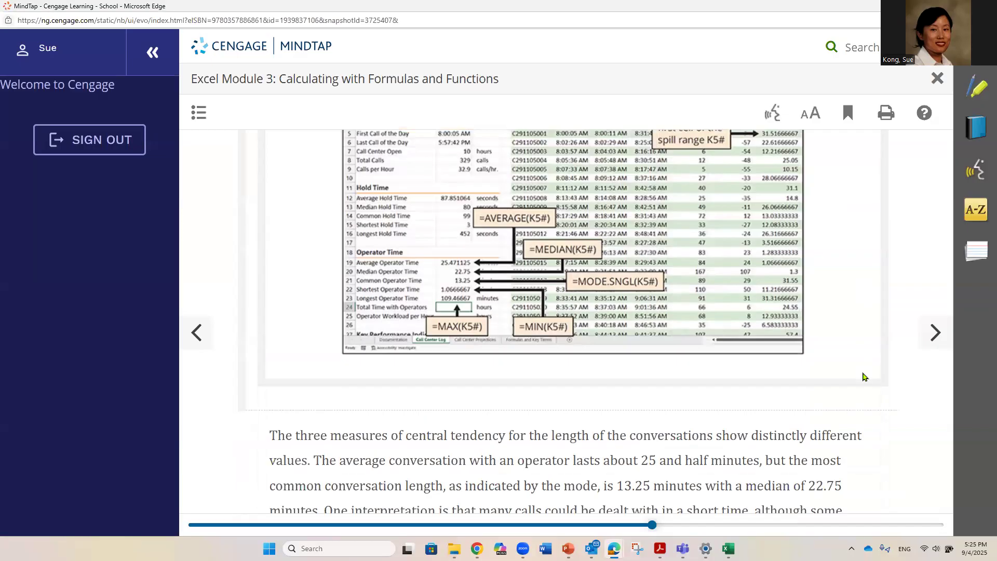
pyautogui.scroll(-3, 878, 363)
pyautogui.click(941, 337)
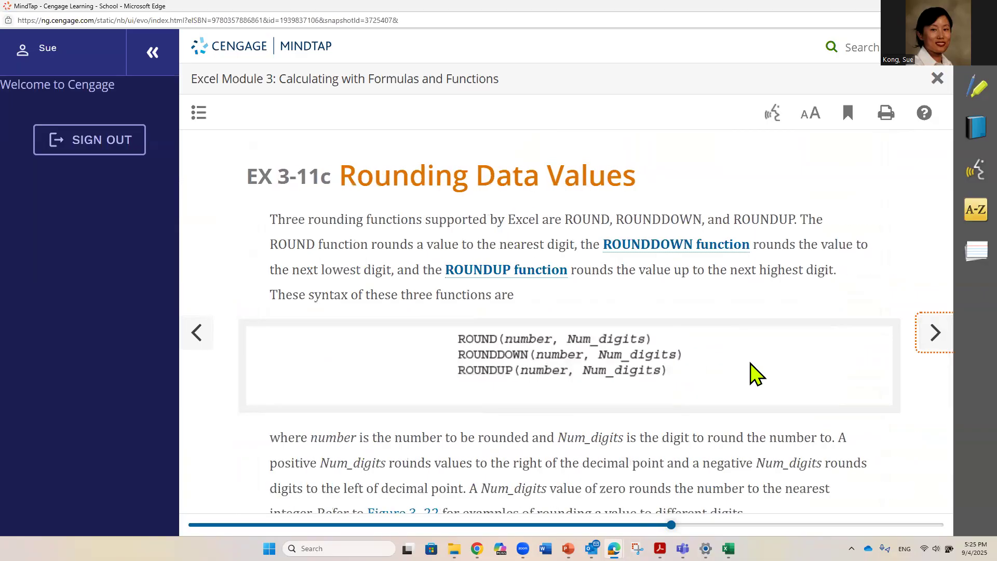
# - Read about the ROUND, ROUNDDOWN and ROUNDUP functions and find the instructions for rounding up the operator times
pyautogui.scroll(-2, 750, 364)
pyautogui.scroll(-3, 750, 364)
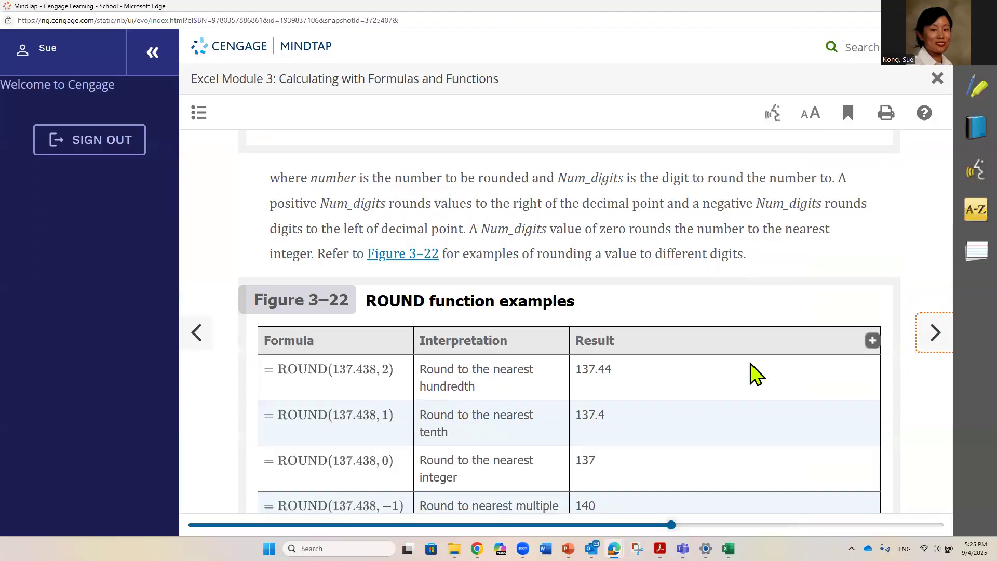
pyautogui.scroll(-2, 755, 374)
pyautogui.scroll(-5, 755, 374)
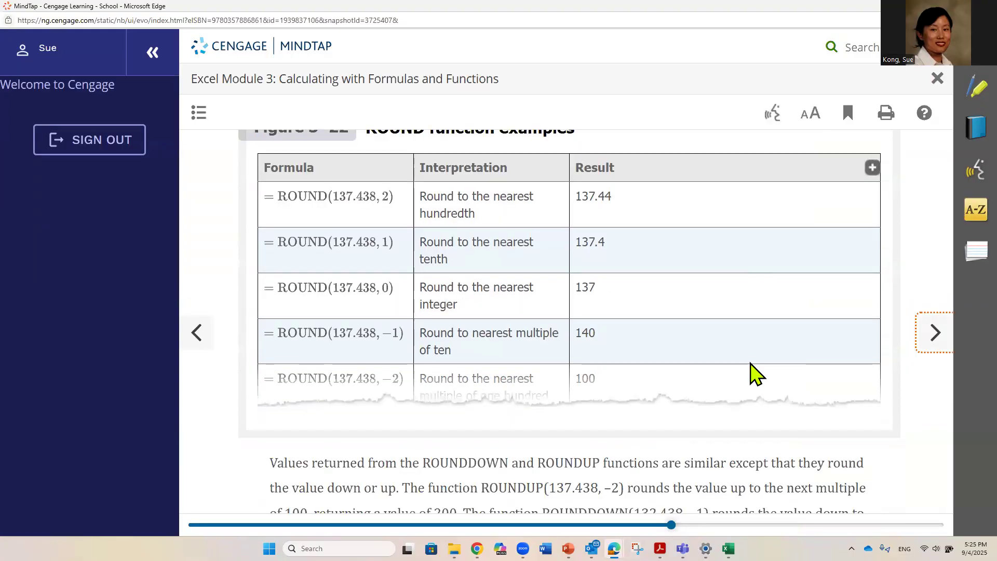
pyautogui.scroll(-15, 755, 374)
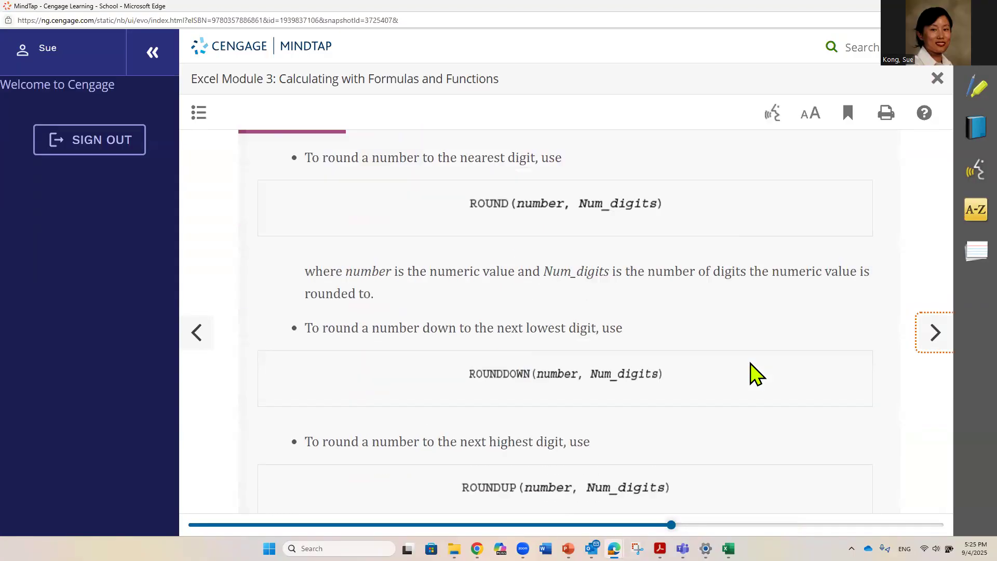
pyautogui.scroll(-3, 757, 374)
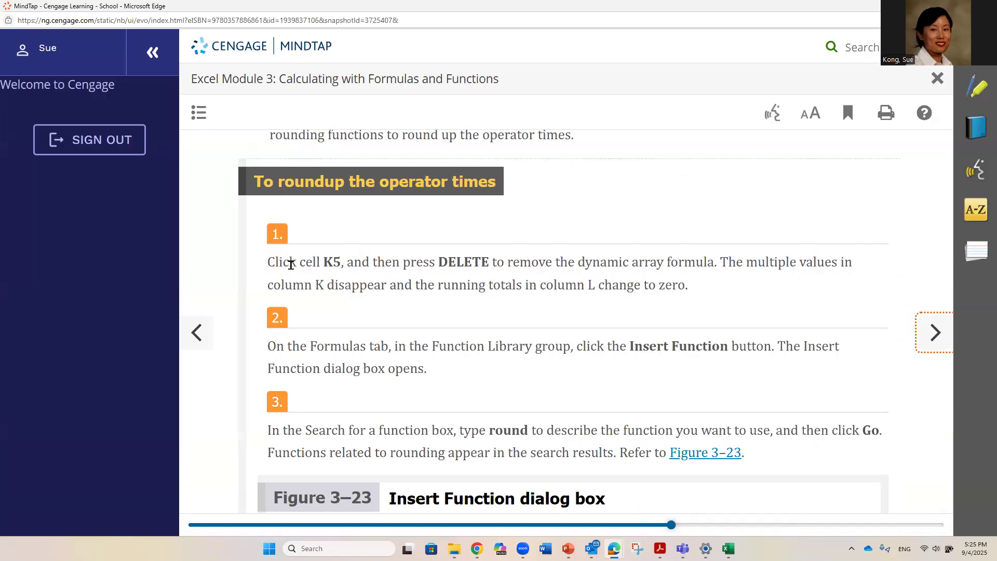
# - Read the instructions for clearing cell K5, searching for round in the Insert Function dialog, and choosing ROUNDUP
pyautogui.moveTo(312, 261); pyautogui.dragTo(723, 305)
pyautogui.click(420, 322)
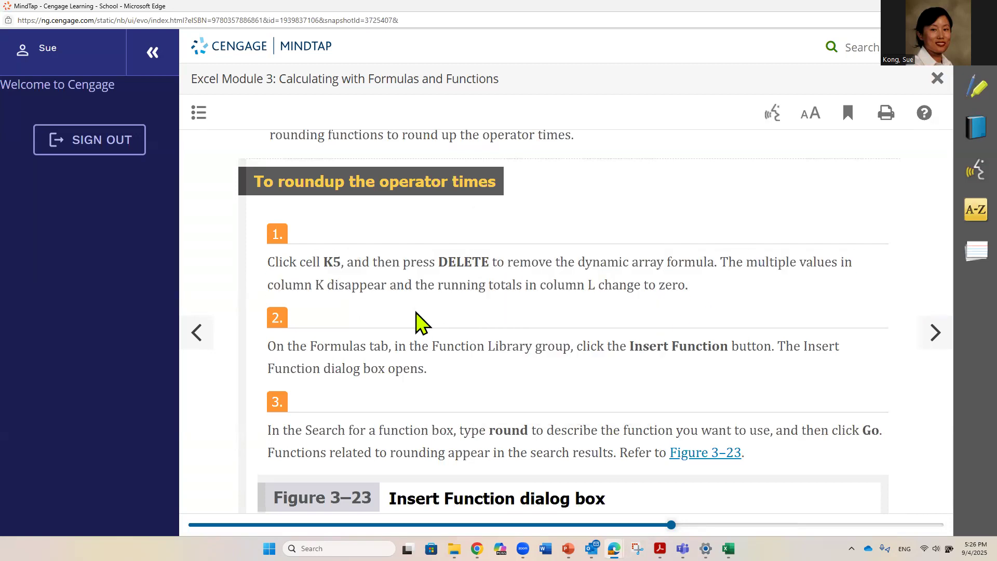
pyautogui.scroll(-2, 420, 322)
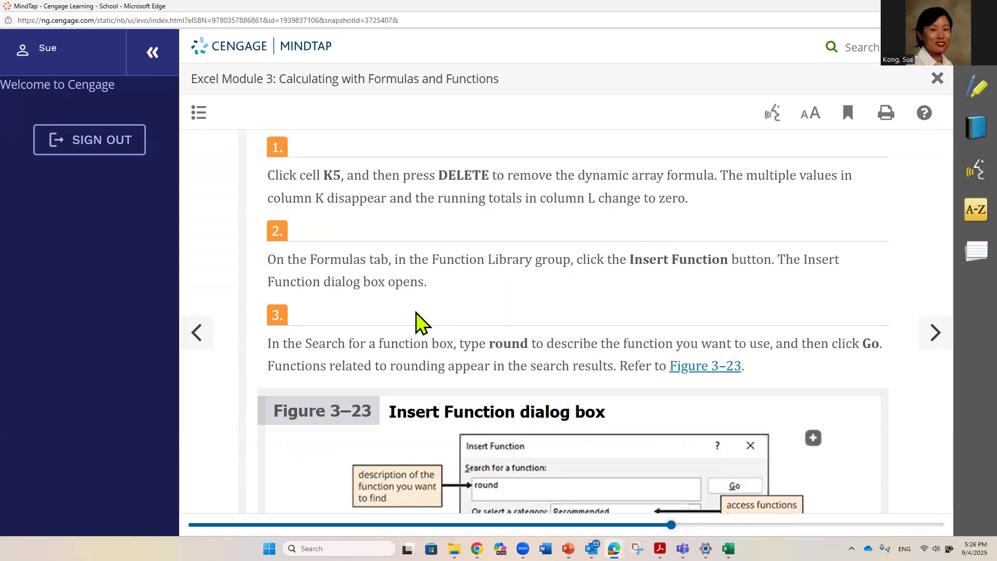
pyautogui.scroll(-2, 501, 337)
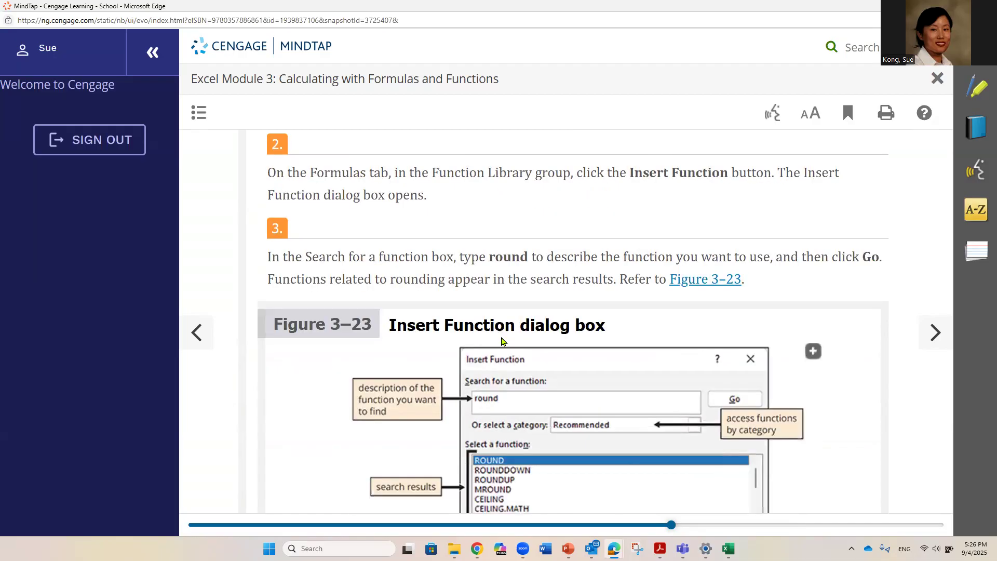
pyautogui.scroll(-2, 502, 341)
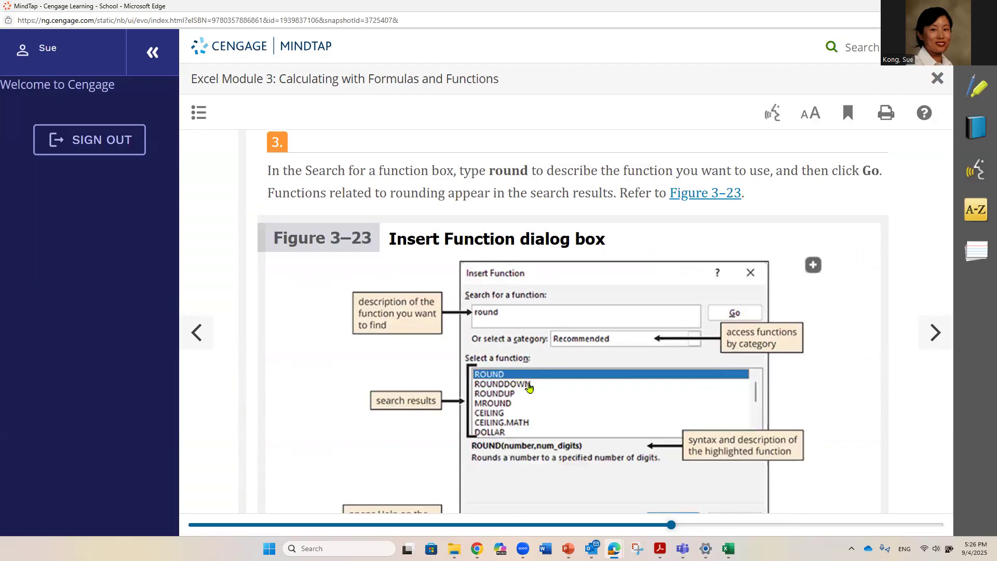
pyautogui.scroll(-6, 529, 385)
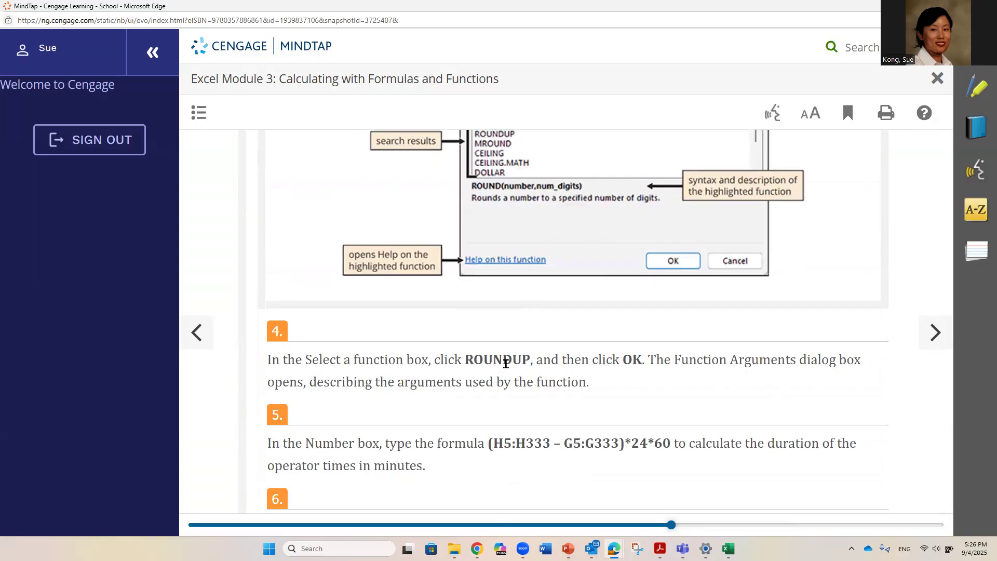
pyautogui.moveTo(463, 358); pyautogui.dragTo(538, 359)
pyautogui.click(772, 398)
pyautogui.scroll(2, 743, 374)
pyautogui.scroll(-3, 728, 374)
pyautogui.scroll(5, 727, 374)
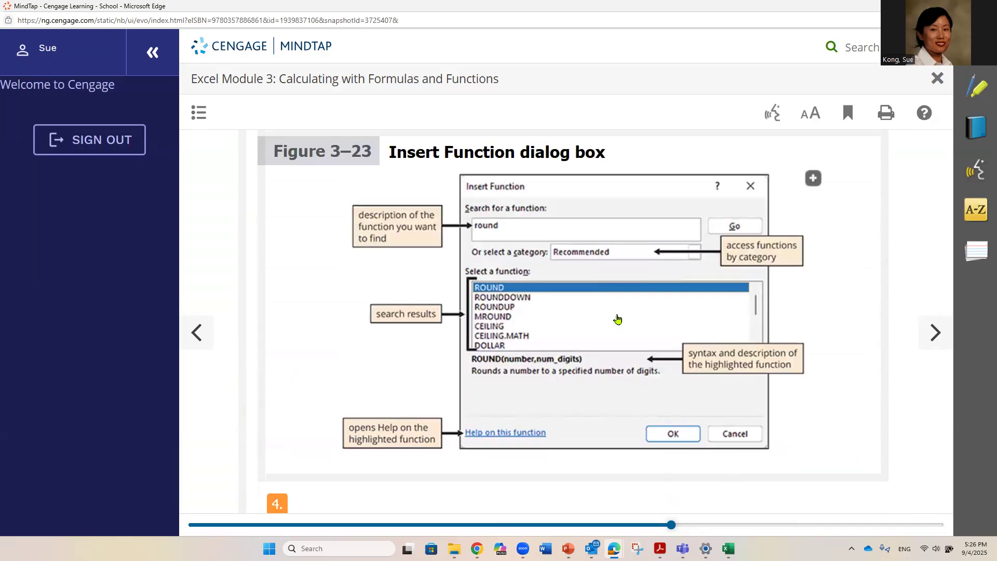
# - Read the ROUNDUP argument instructions and examine each part of the formula =ROUNDUP((H5:H333 – G5:G333)*24*60, 0) in instruction 7
pyautogui.scroll(-5, 616, 318)
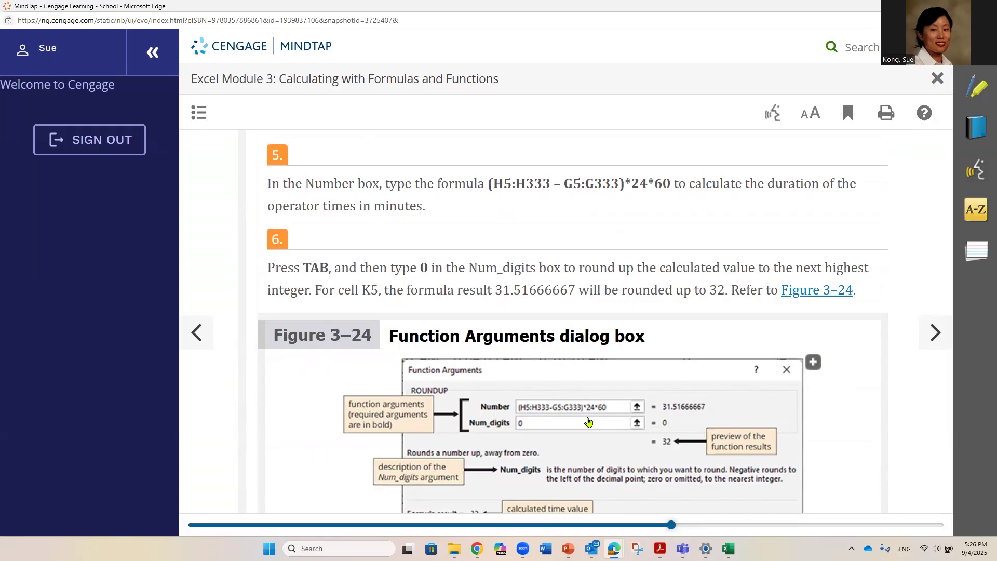
pyautogui.scroll(-8, 589, 422)
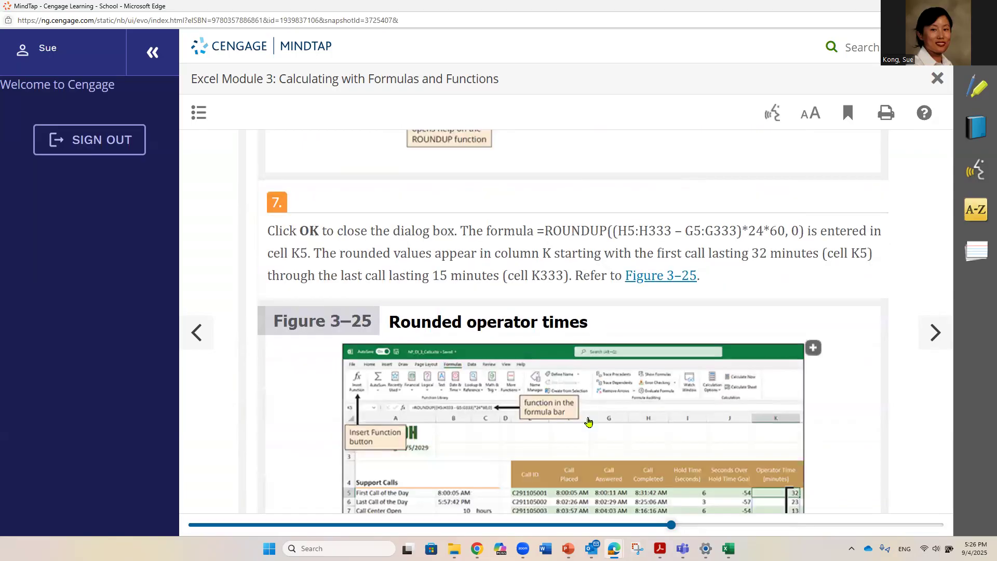
pyautogui.scroll(5, 590, 421)
pyautogui.scroll(-2, 590, 421)
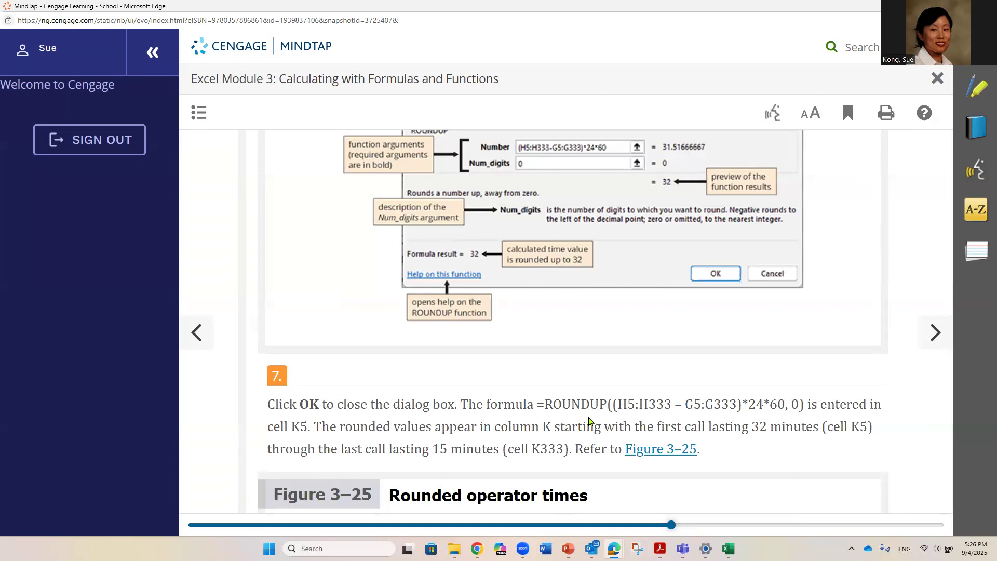
pyautogui.moveTo(538, 405); pyautogui.dragTo(809, 406)
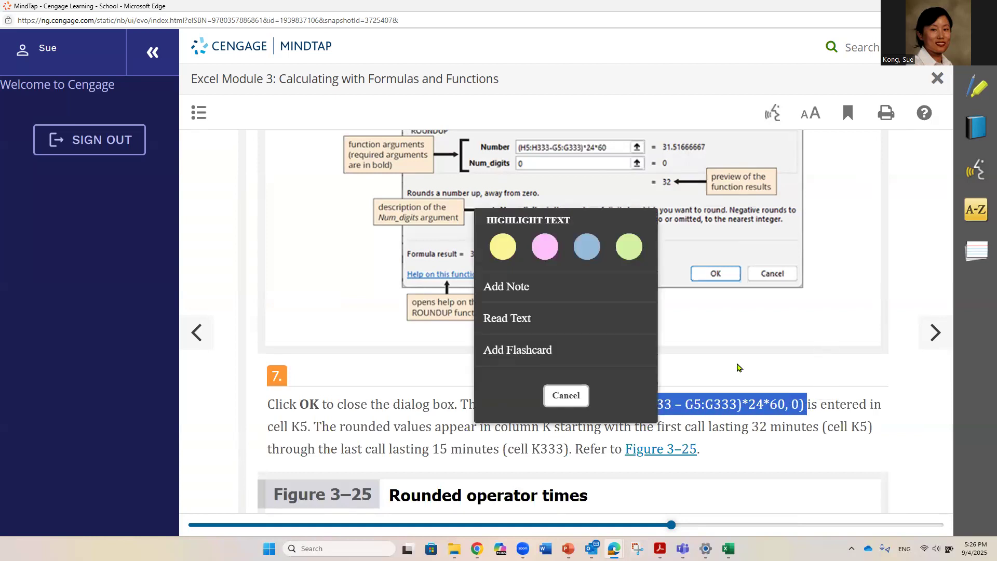
pyautogui.click(738, 367)
pyautogui.moveTo(612, 405); pyautogui.dragTo(785, 405)
pyautogui.click(768, 359)
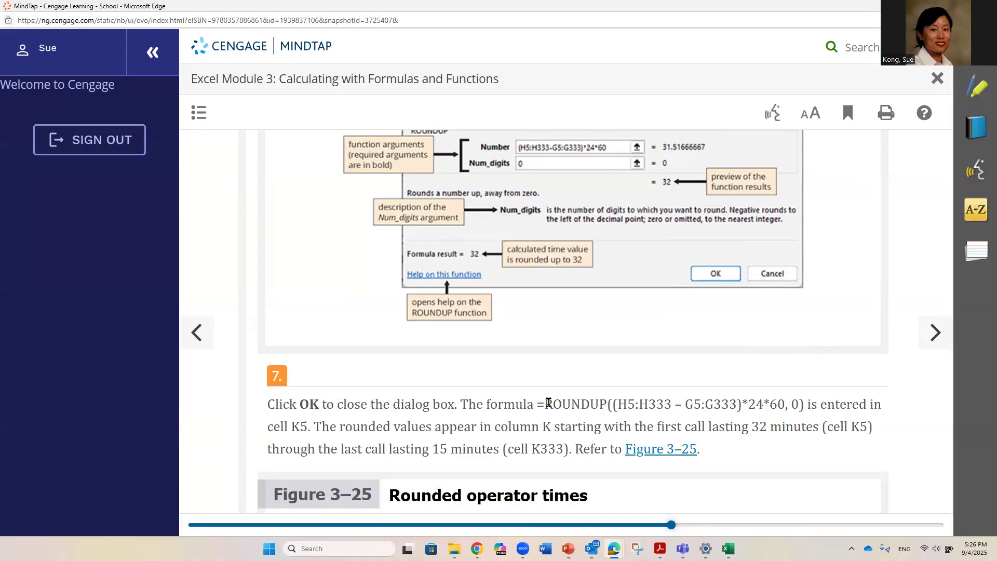
pyautogui.moveTo(548, 404); pyautogui.dragTo(611, 404)
pyautogui.click(792, 405)
pyautogui.moveTo(792, 404); pyautogui.dragTo(799, 405)
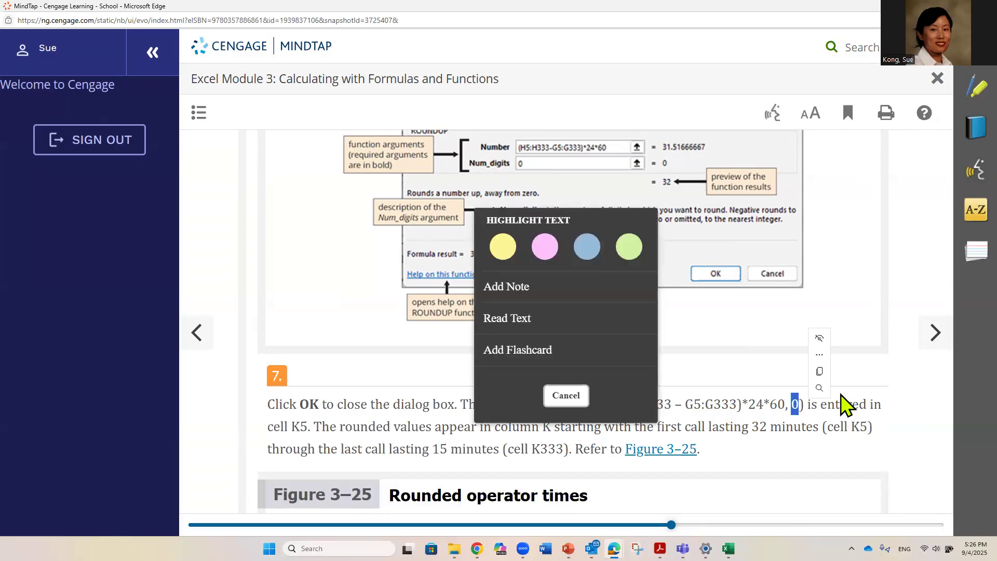
pyautogui.click(772, 350)
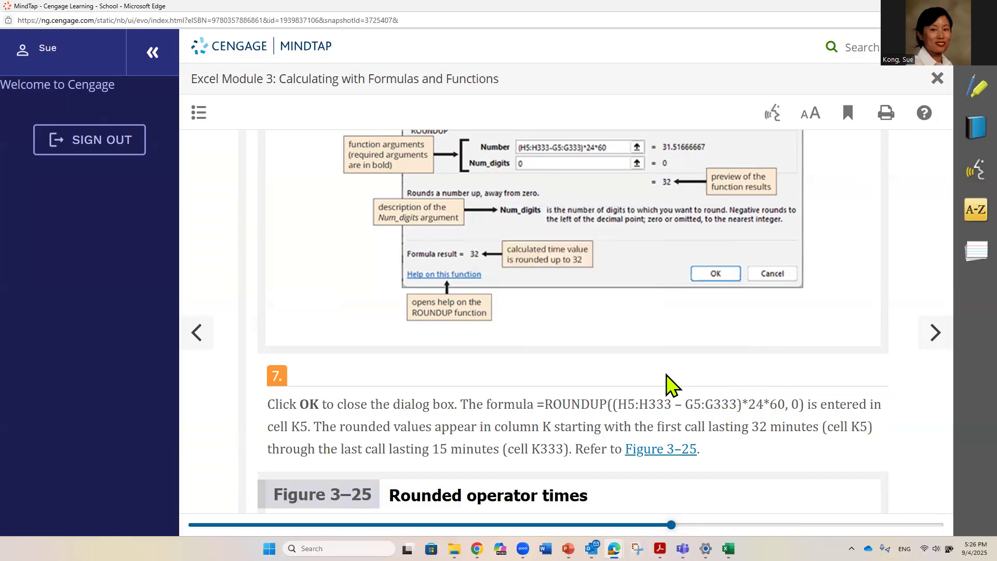
# - Look at Figure 3-25 with the rounded operator times, then skim the MROUND and significant digits text to the page's end
pyautogui.scroll(-6, 668, 382)
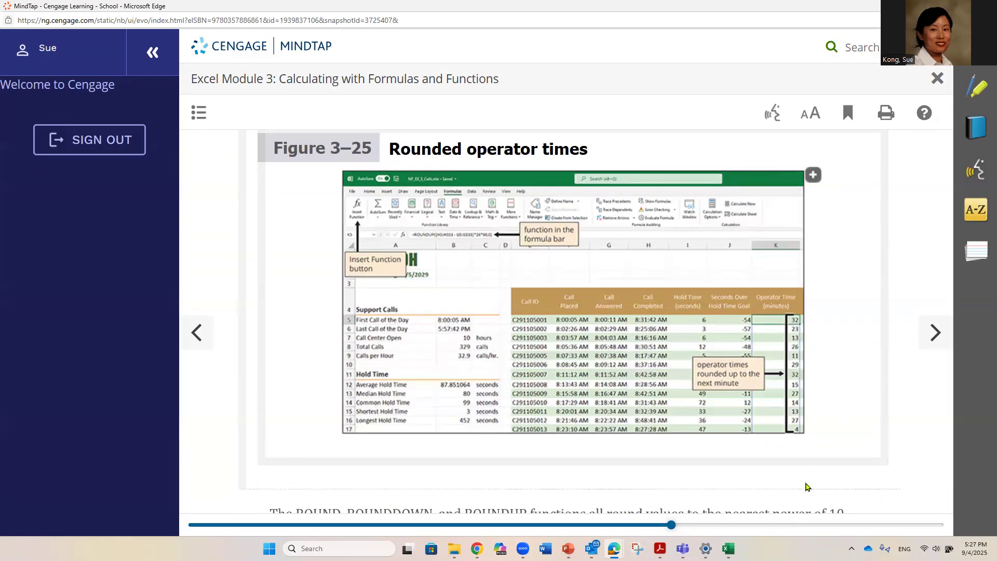
pyautogui.scroll(-2, 798, 470)
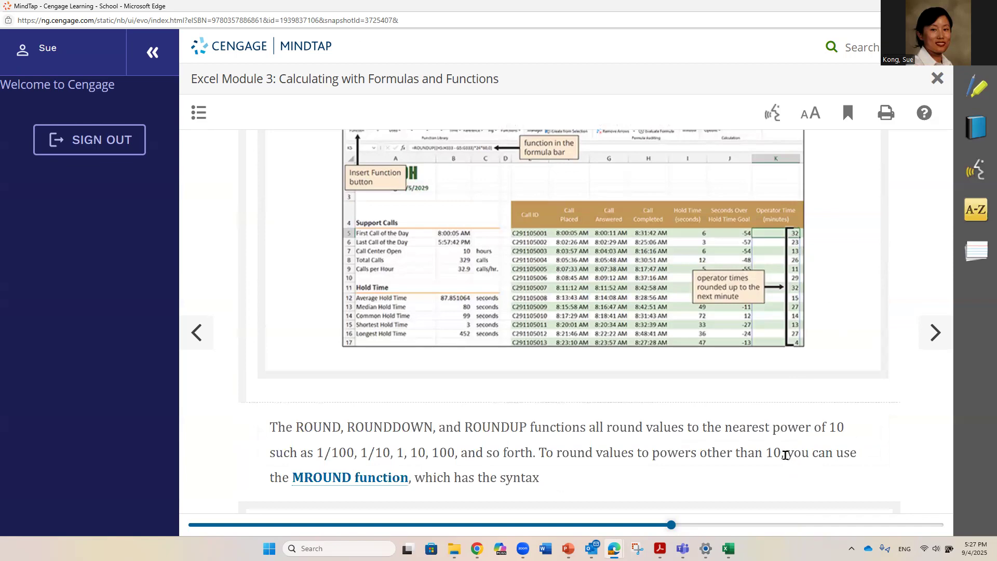
pyautogui.scroll(-5, 785, 455)
pyautogui.scroll(-5, 787, 459)
pyautogui.scroll(-8, 787, 459)
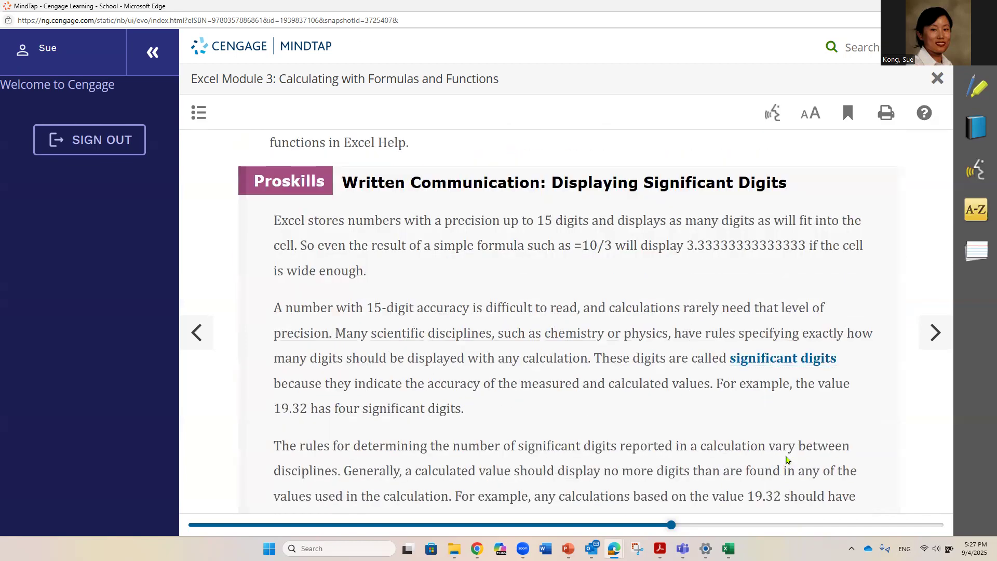
pyautogui.scroll(-1, 787, 459)
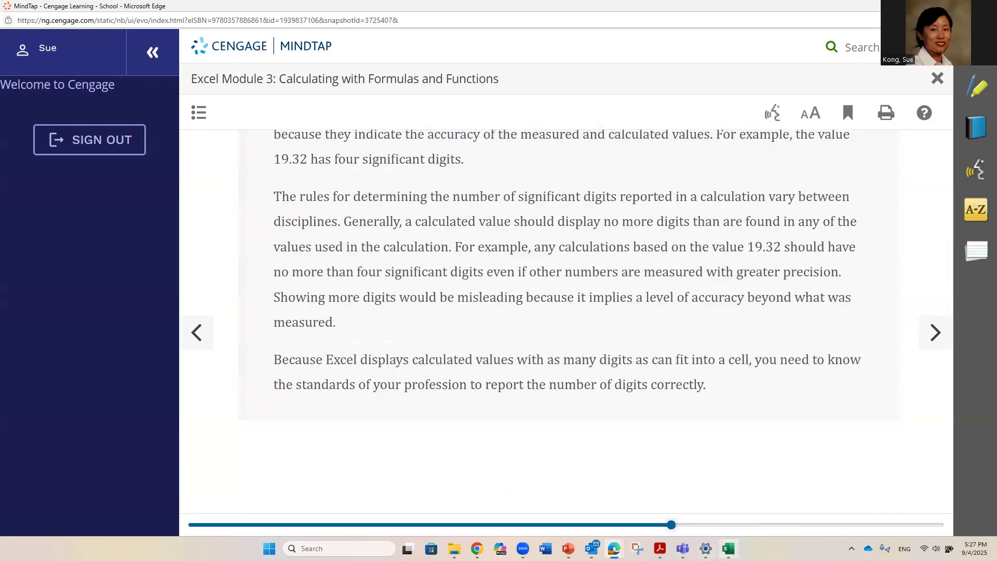
# - Switch to the Excel workbook and display the Call Center Log's values instead of its formulas, with the operator time columns in view
pyautogui.click(729, 548)
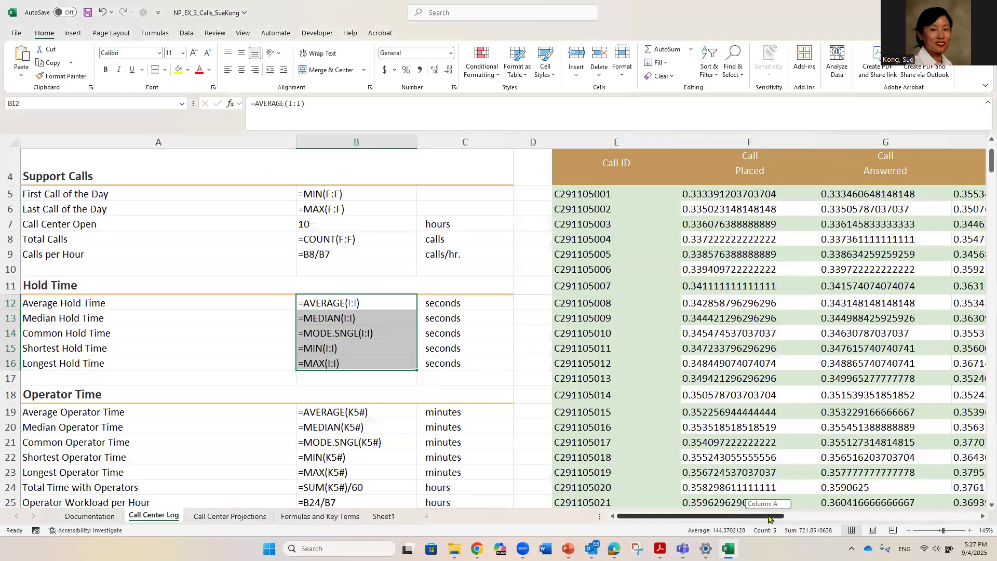
pyautogui.moveTo(777, 517); pyautogui.dragTo(875, 518)
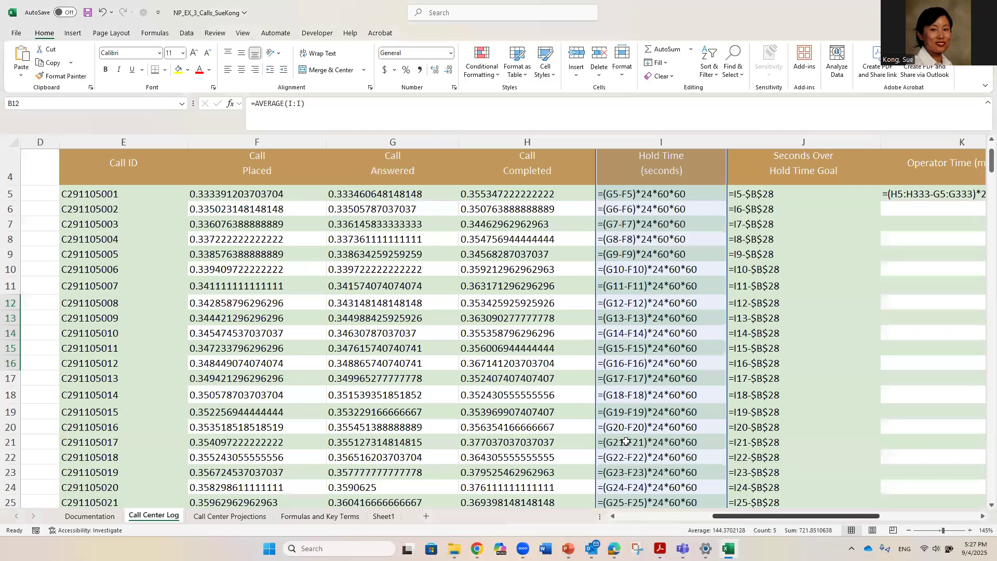
pyautogui.hotkey('ctrl', '`')
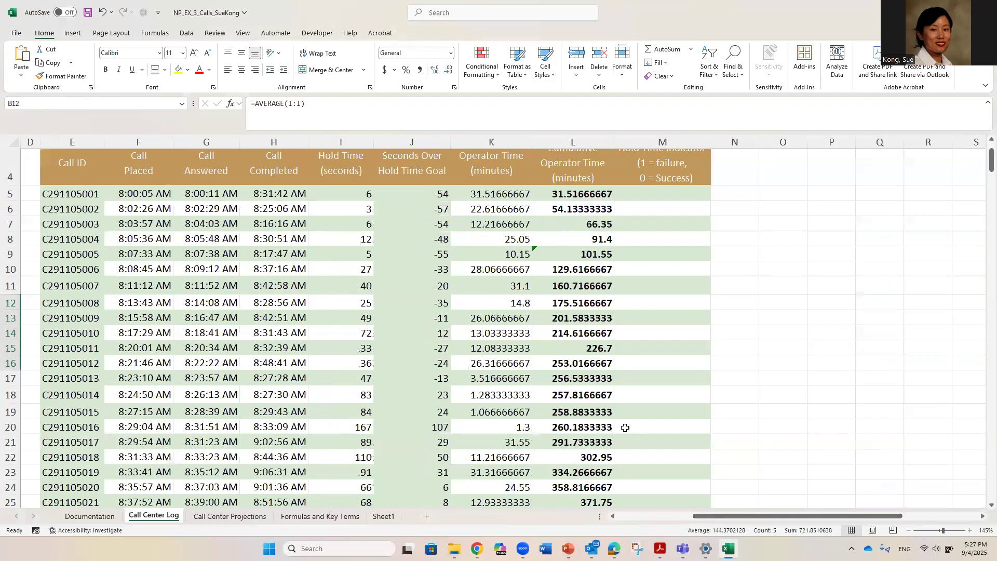
pyautogui.scroll(1, 655, 271)
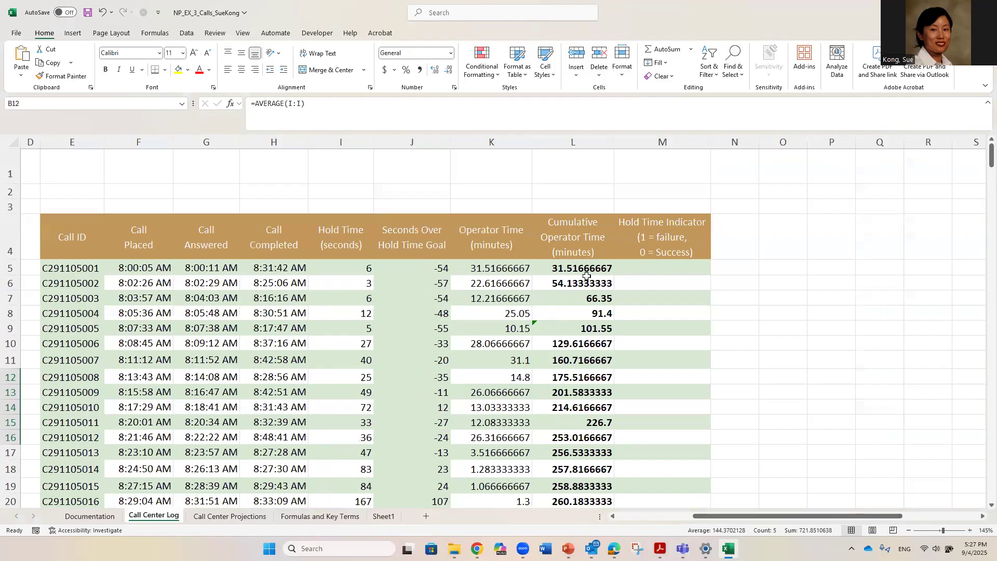
# - Check the formulas in the first Cumulative Operator Time and Operator Time cells, L5 and K5
pyautogui.click(583, 271)
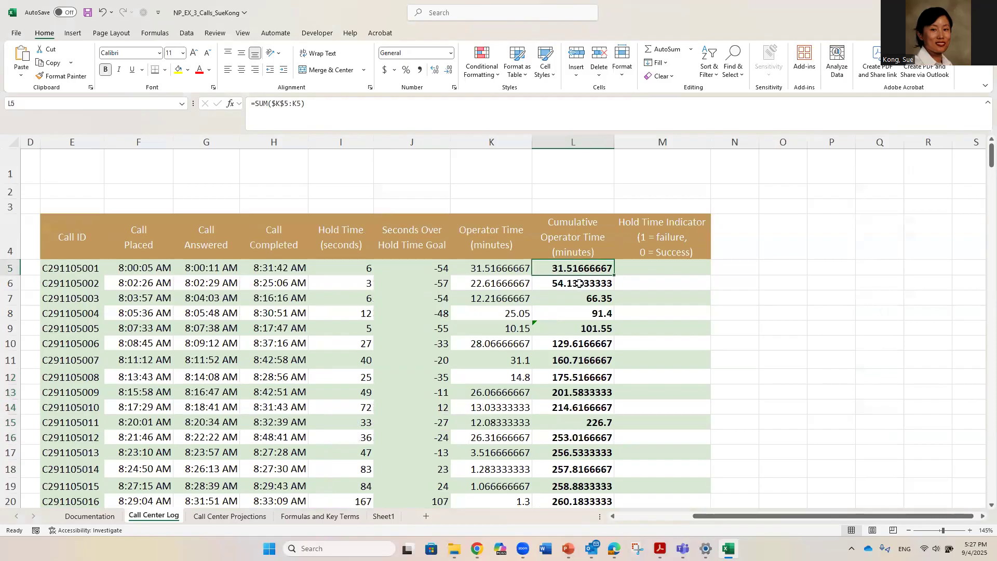
pyautogui.click(504, 266)
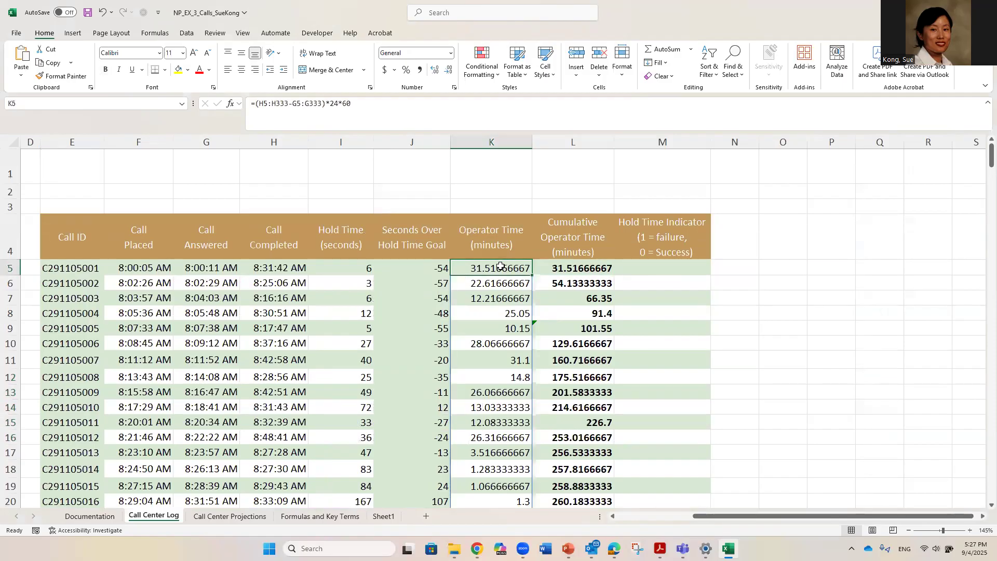
pyautogui.doubleClick(504, 267)
pyautogui.press('Escape')
# - Change the Operator Time formula in K5 to =ROUNDUP((H5:H333-G5:G333)*24*60, 0)
pyautogui.hscroll(-2, 541, 382)
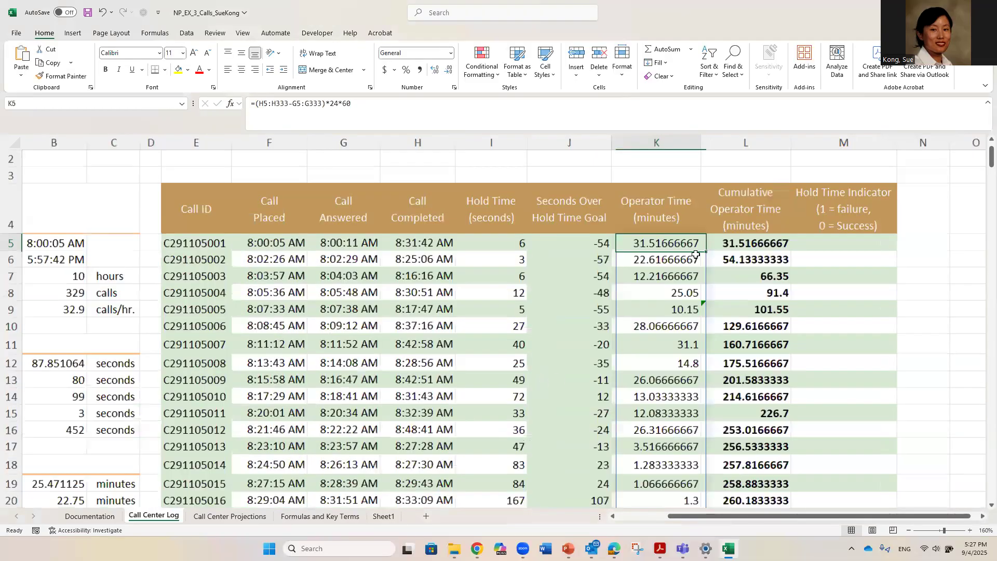
pyautogui.scroll(3, 693, 219)
pyautogui.doubleClick(675, 229)
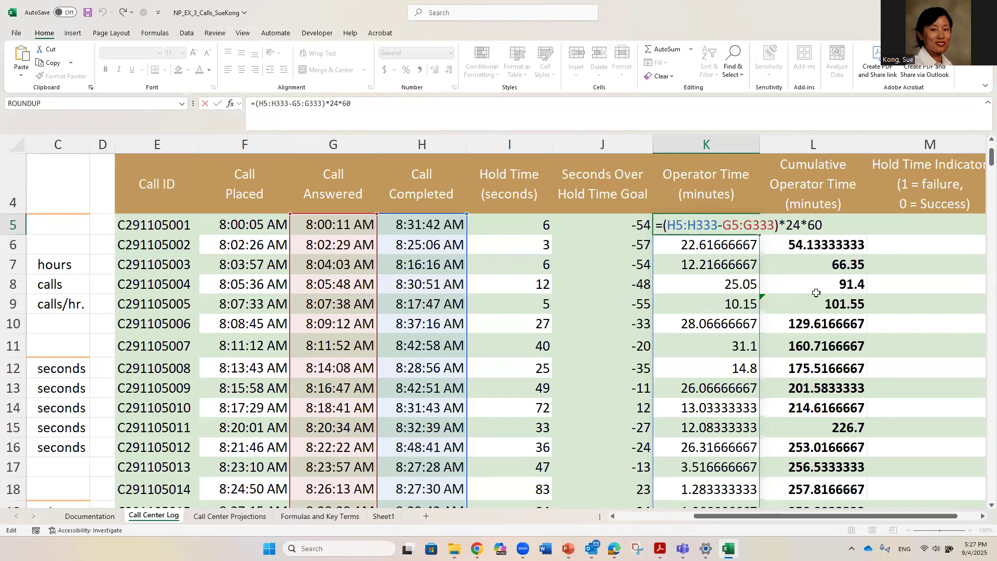
pyautogui.write('Roundup')
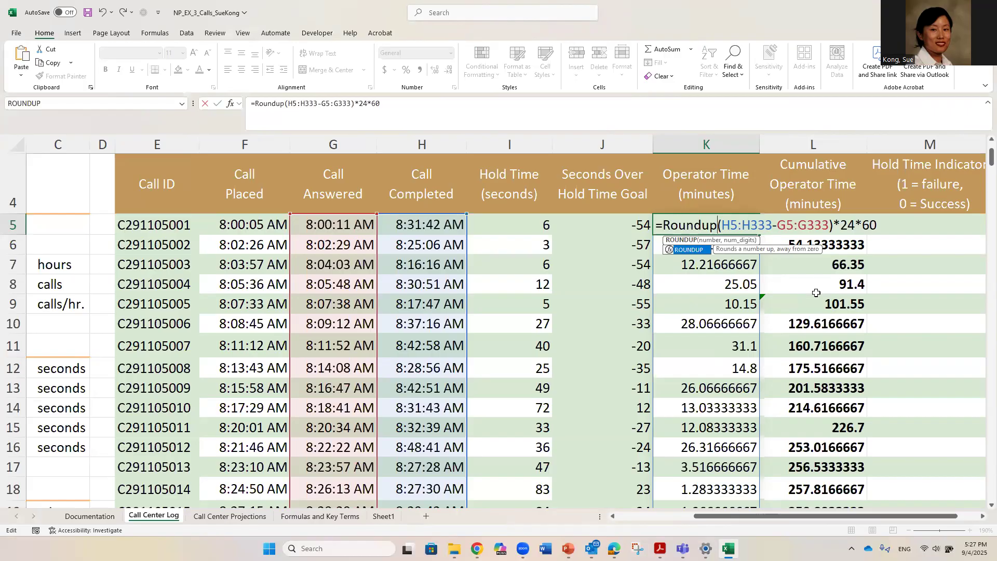
pyautogui.write('(')
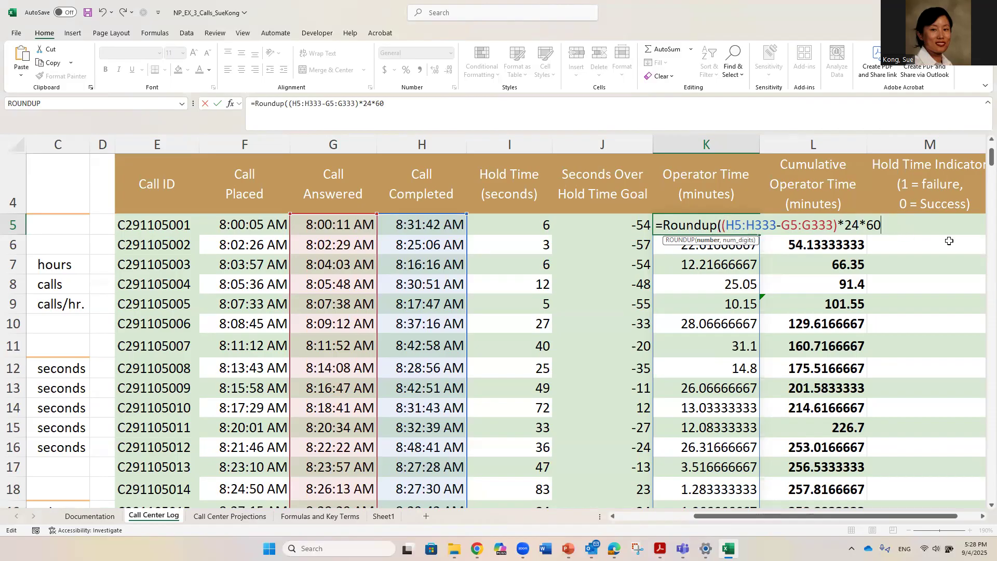
pyautogui.write(',')
pyautogui.write('0)')
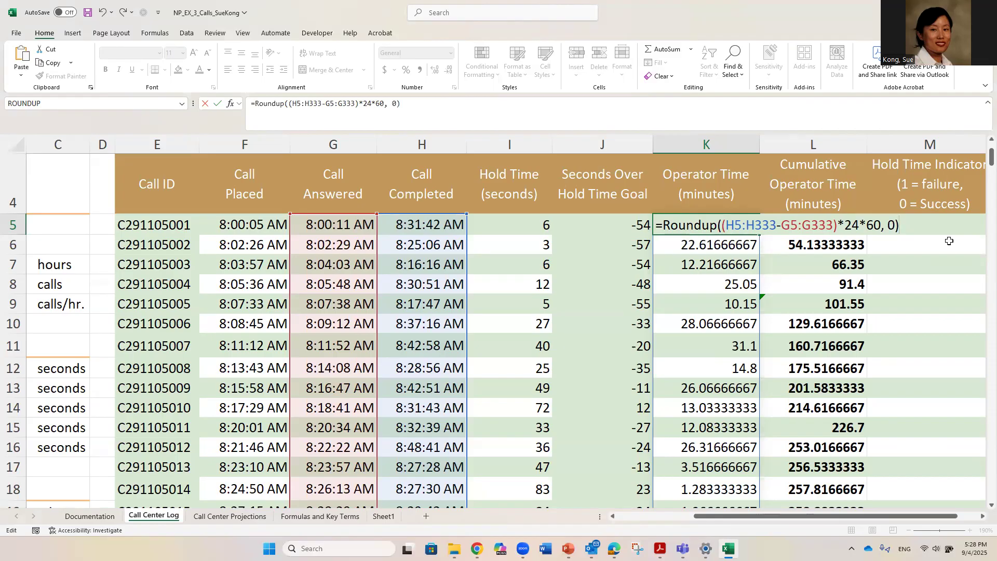
pyautogui.press('Return')
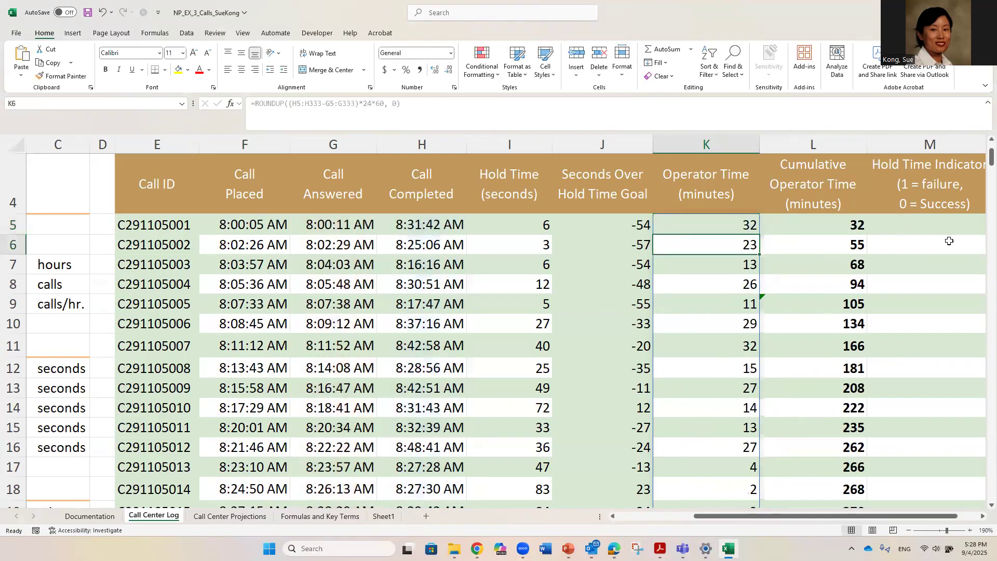
# - Review the rounded operator times and the parts of the ROUNDUP formula in K5, and open its Function Arguments dialog
pyautogui.moveTo(717, 225); pyautogui.dragTo(722, 328)
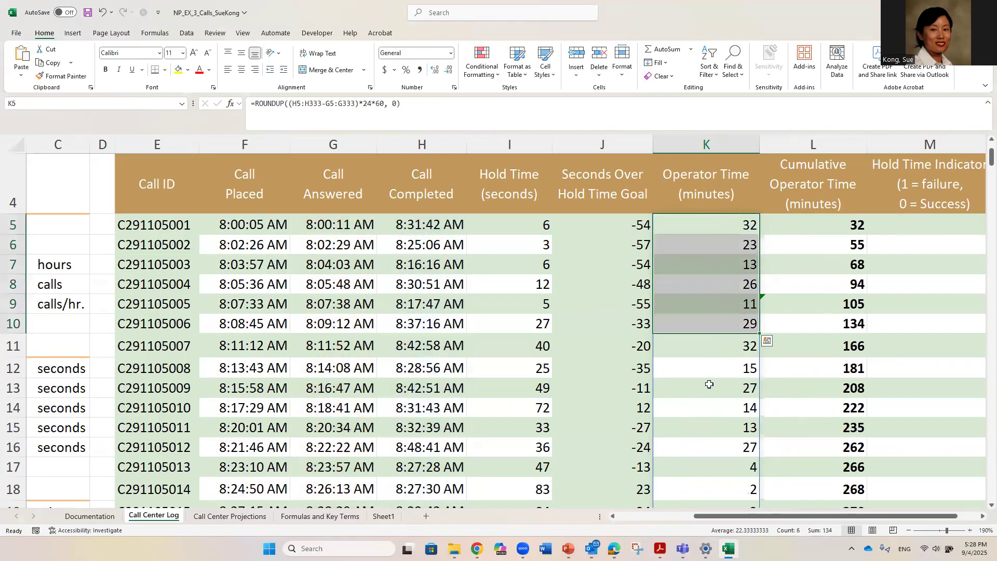
pyautogui.doubleClick(701, 228)
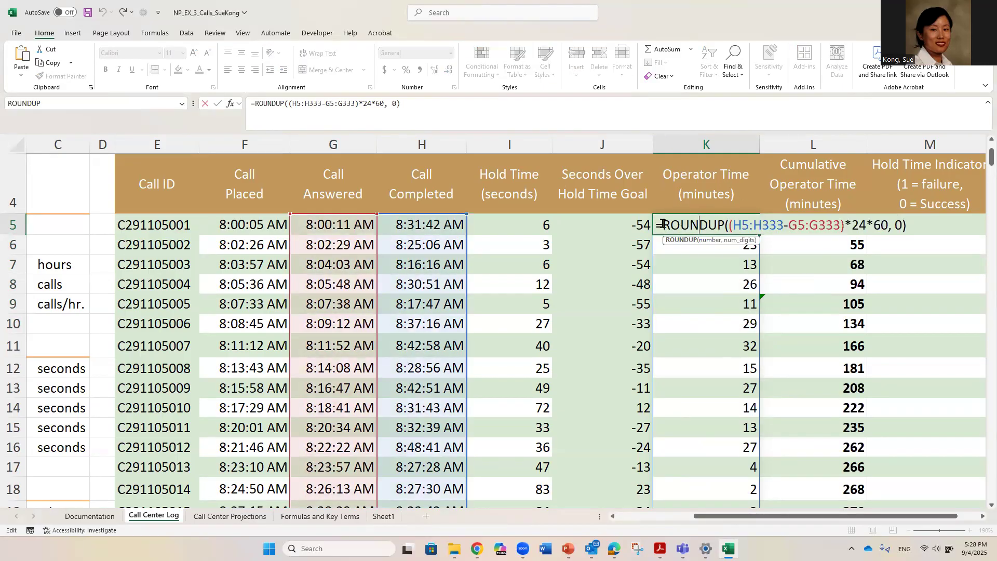
pyautogui.moveTo(658, 226); pyautogui.dragTo(729, 225)
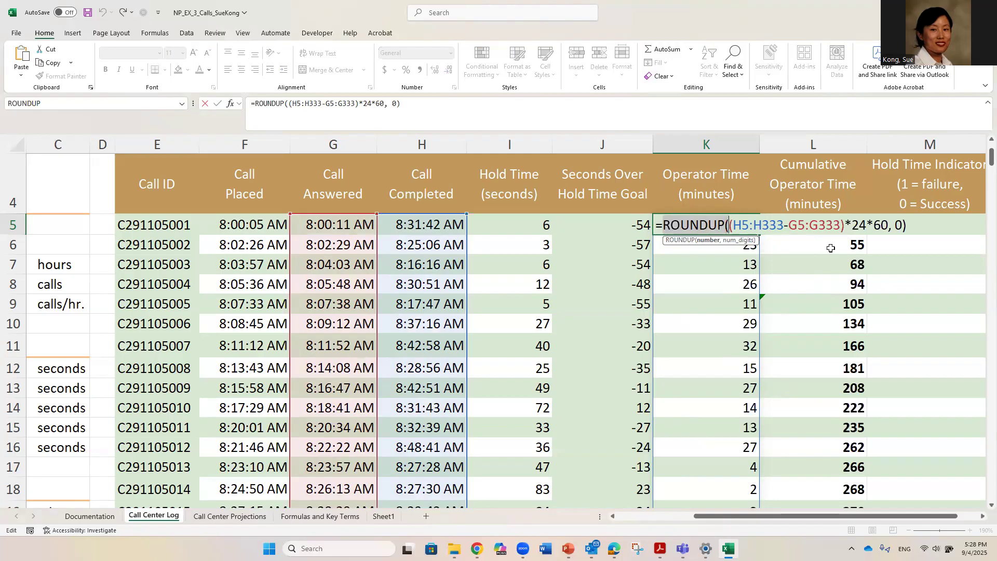
pyautogui.click(888, 227)
pyautogui.moveTo(892, 227); pyautogui.dragTo(900, 226)
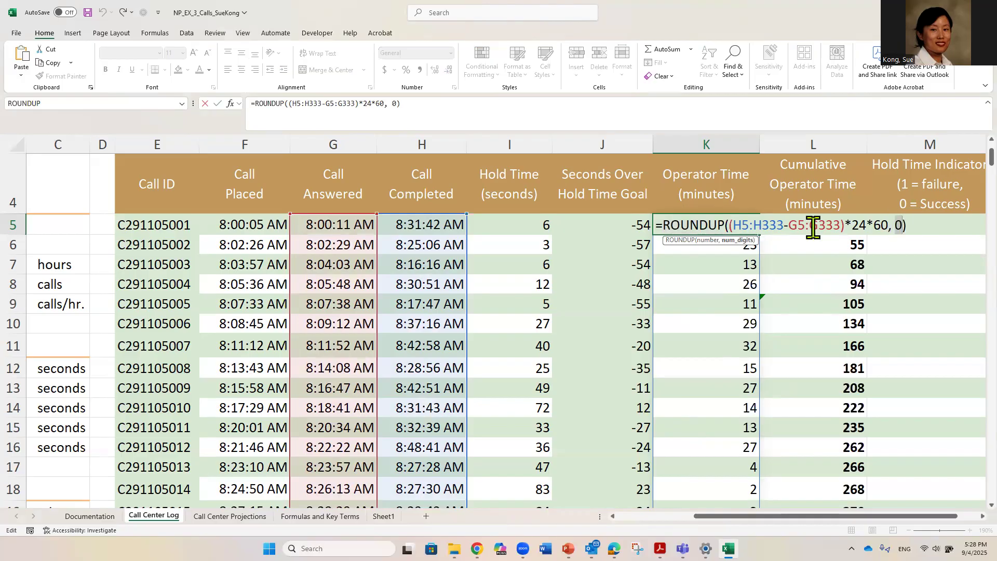
pyautogui.click(675, 226)
pyautogui.moveTo(670, 226); pyautogui.dragTo(718, 226)
pyautogui.click(683, 225)
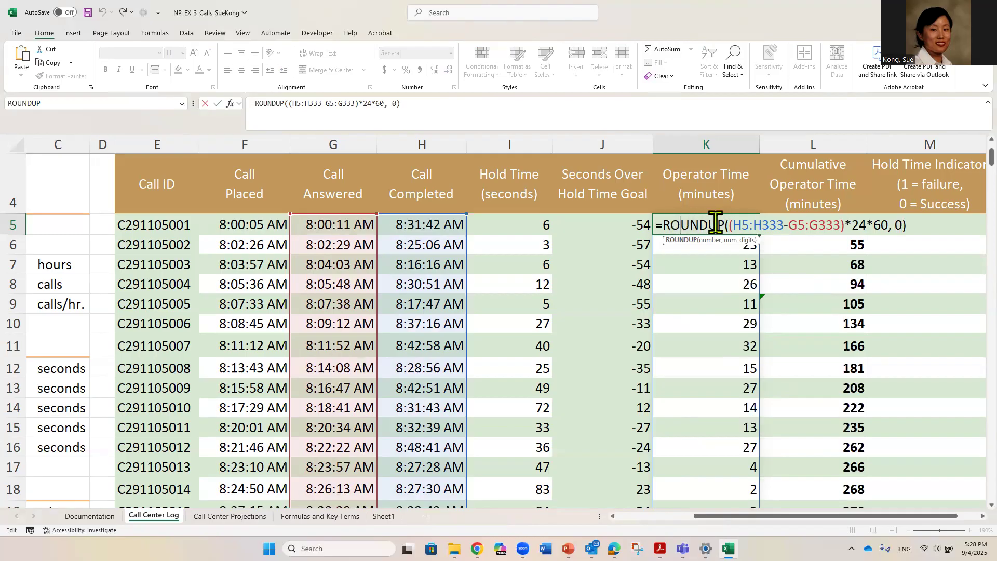
pyautogui.click(231, 105)
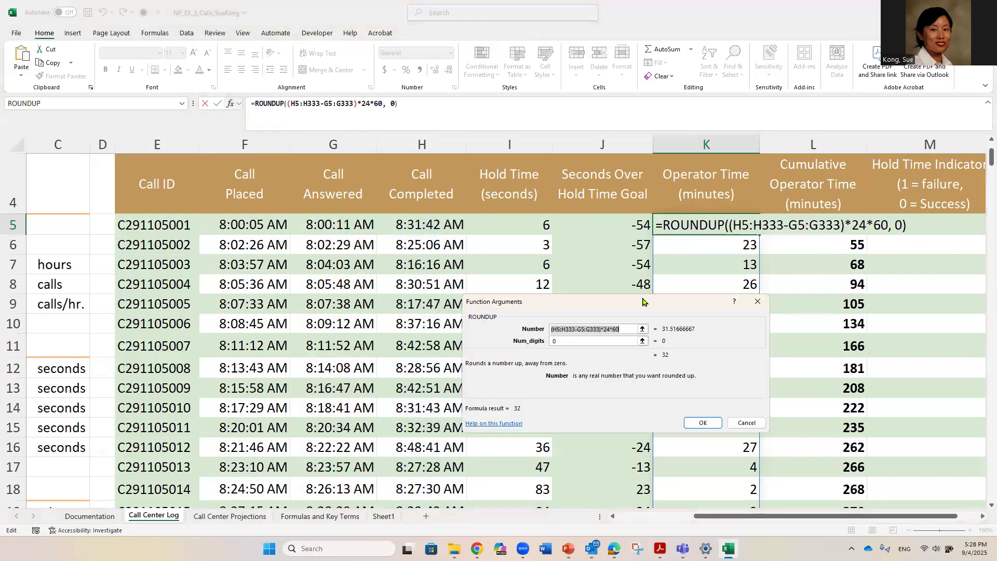
# - Examine the Number and Num_digits arguments of the ROUNDUP formula in K5 and close the Function Arguments dialog
pyautogui.moveTo(642, 301); pyautogui.dragTo(763, 243)
pyautogui.click(730, 269)
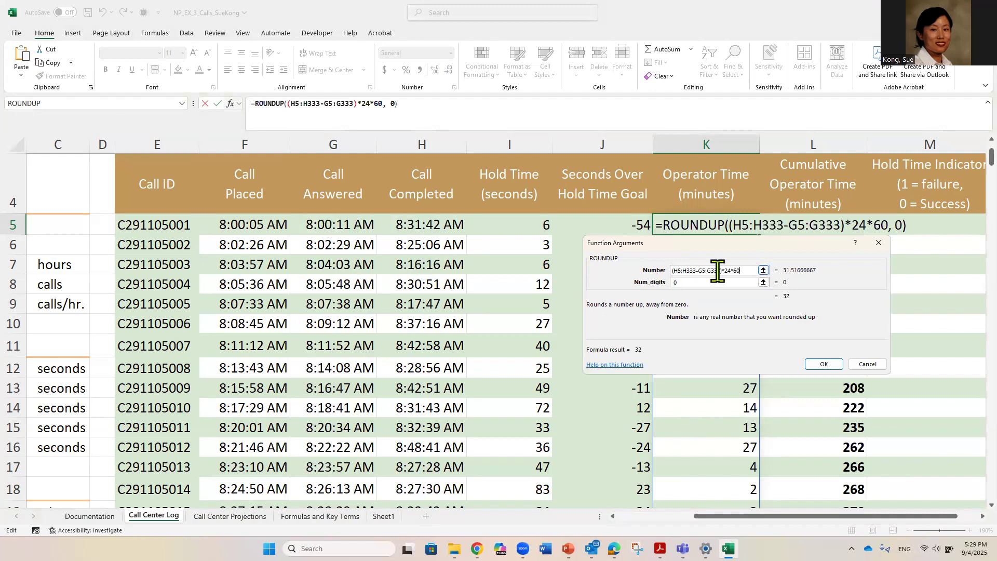
pyautogui.doubleClick(729, 269)
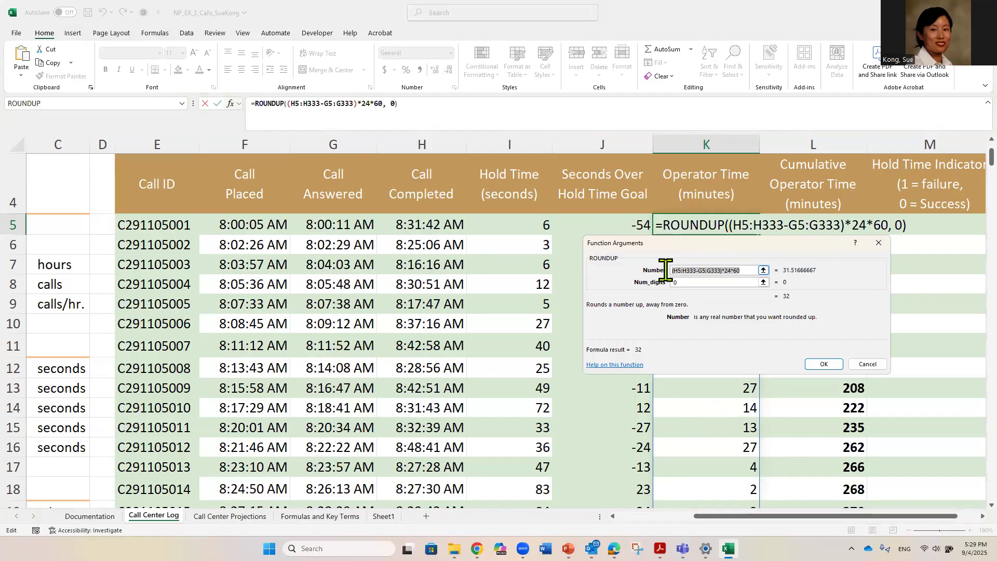
pyautogui.moveTo(821, 273); pyautogui.dragTo(742, 278)
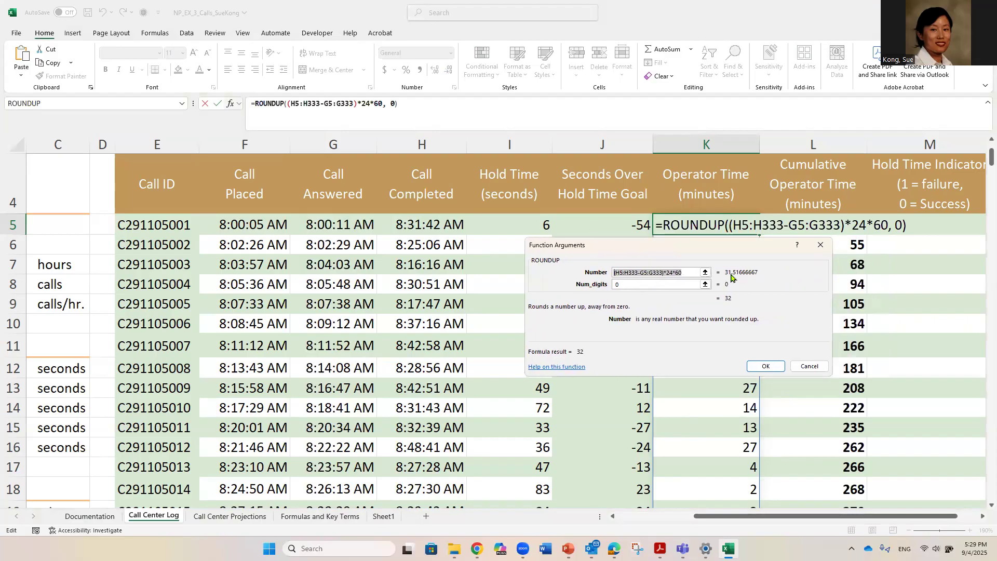
pyautogui.click(626, 285)
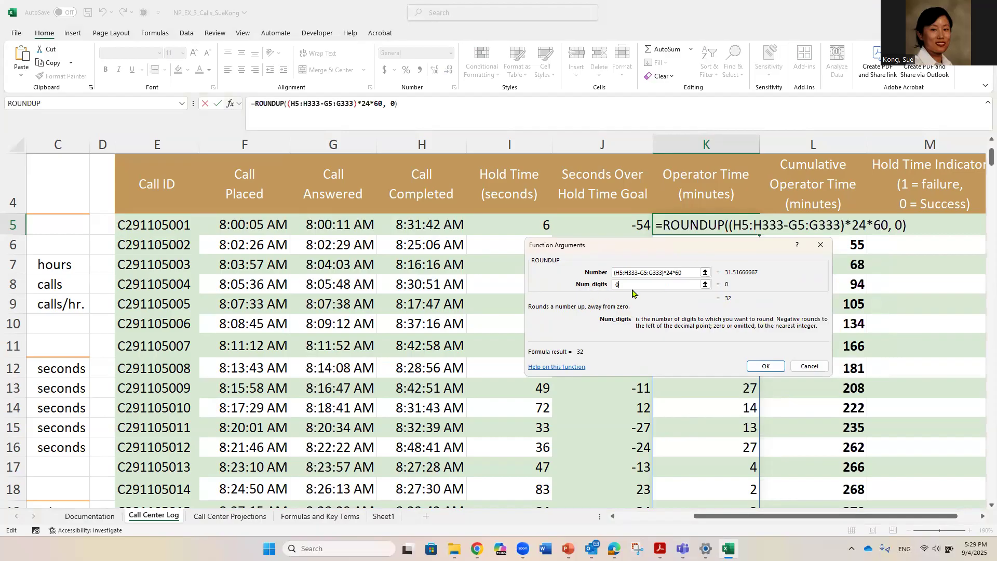
pyautogui.click(762, 366)
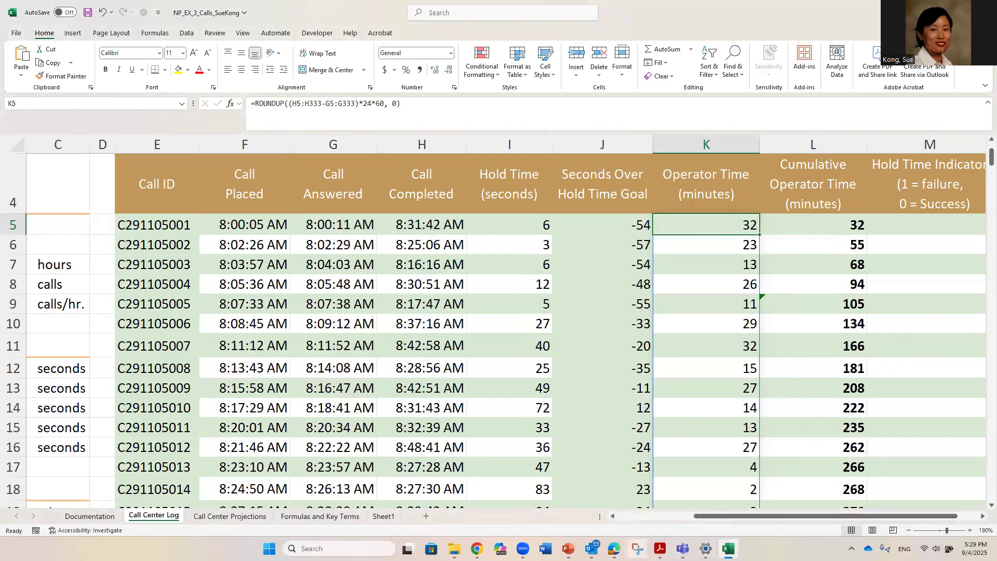
# - Switch to the PowerPoint presentation and display the Nesting Functions slide
pyautogui.click(568, 548)
pyautogui.click(199, 408)
pyautogui.scroll(-3, 201, 410)
pyautogui.scroll(-3, 206, 420)
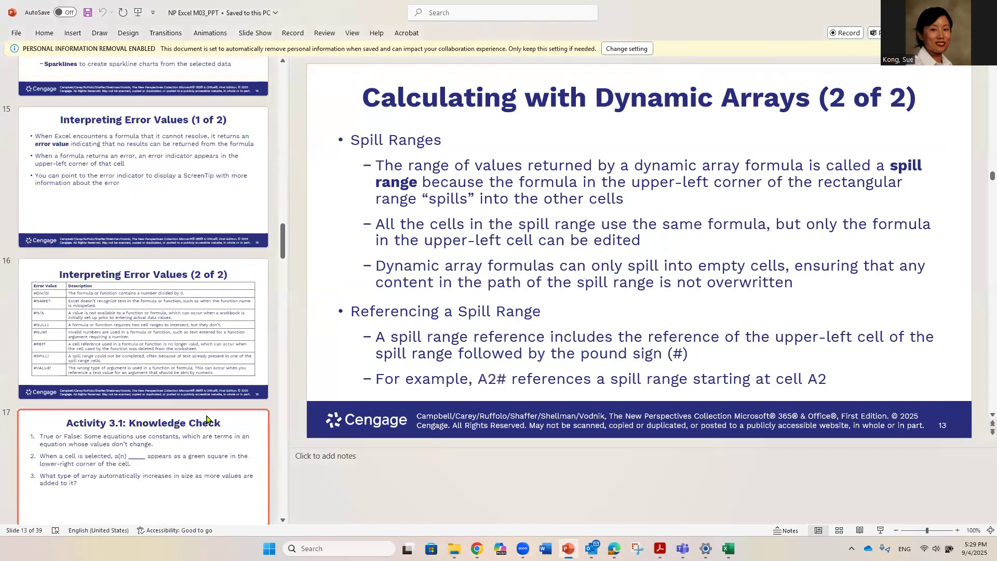
pyautogui.scroll(-3, 203, 410)
pyautogui.scroll(-3, 203, 407)
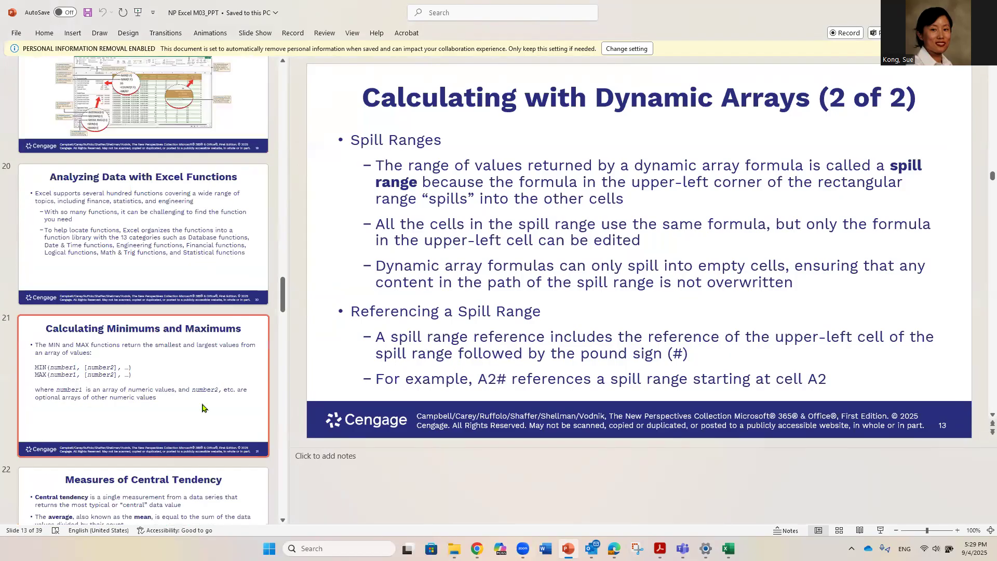
pyautogui.scroll(-3, 203, 408)
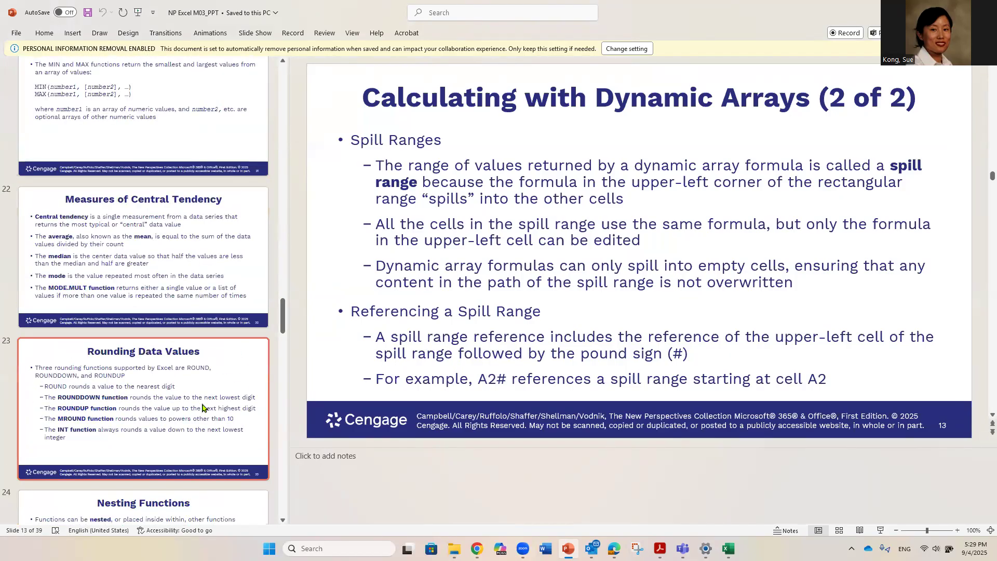
pyautogui.scroll(-2, 203, 407)
pyautogui.click(199, 420)
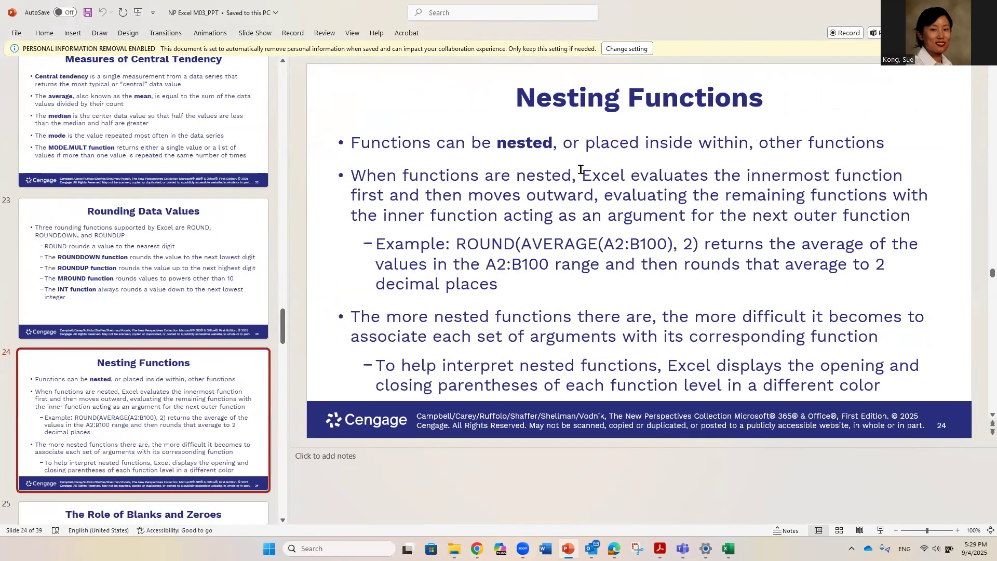
# - Examine the inner AVERAGE function, the digits argument and the whole ROUND(AVERAGE(A2:B100), 2) example on the Nesting Functions slide
pyautogui.moveTo(517, 99); pyautogui.dragTo(783, 99)
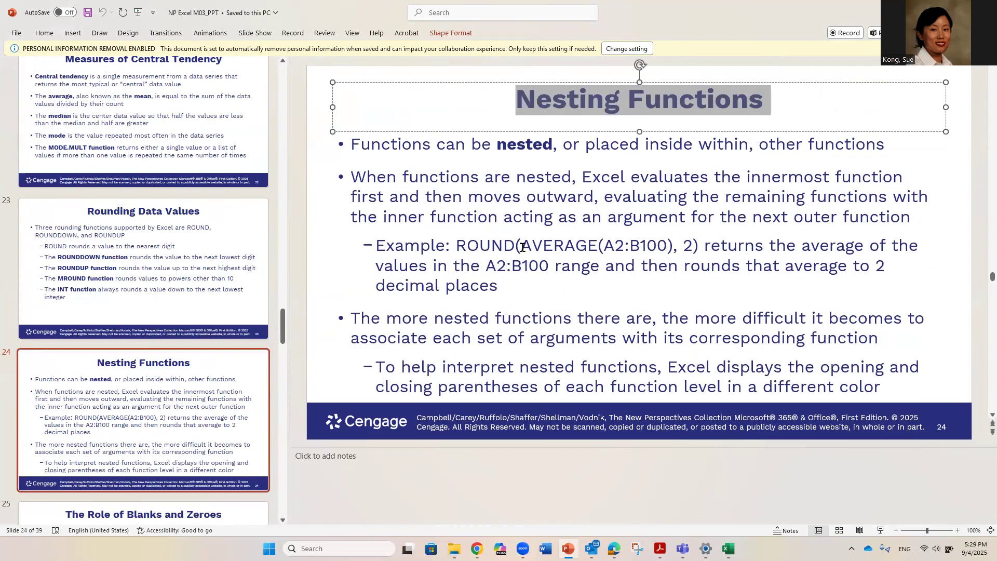
pyautogui.moveTo(456, 244); pyautogui.dragTo(514, 244)
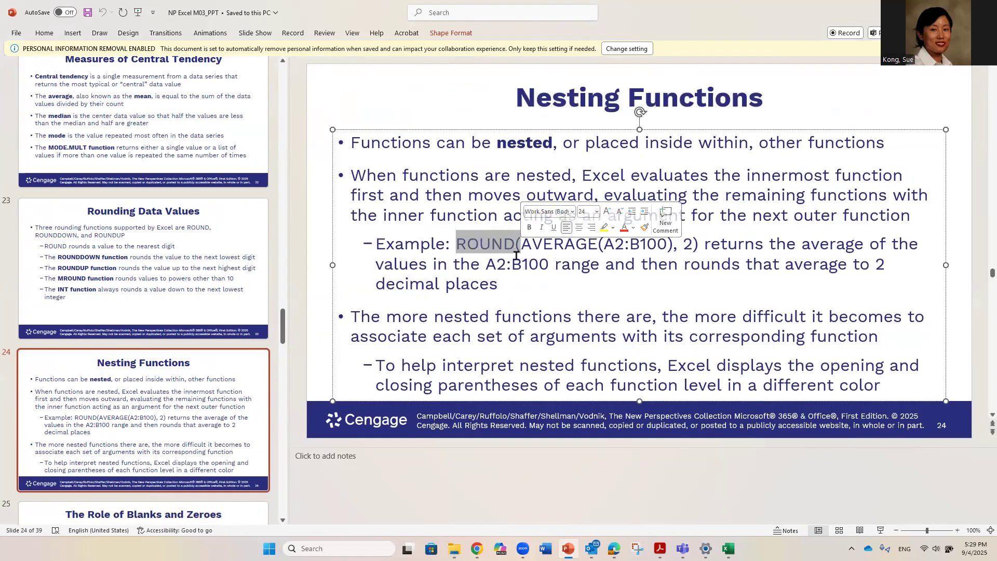
pyautogui.click(522, 256)
pyautogui.moveTo(524, 244); pyautogui.dragTo(668, 247)
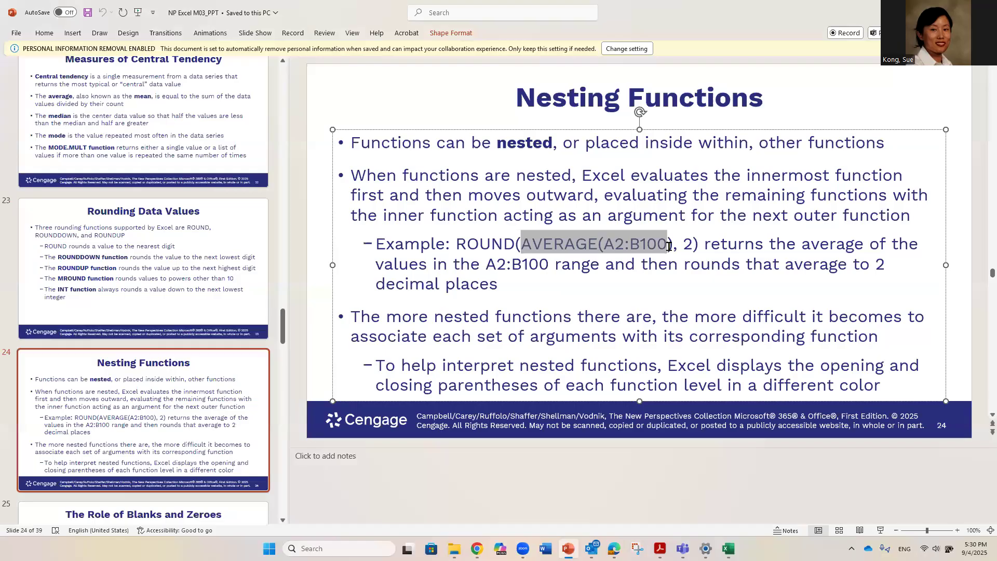
pyautogui.click(685, 243)
pyautogui.doubleClick(687, 244)
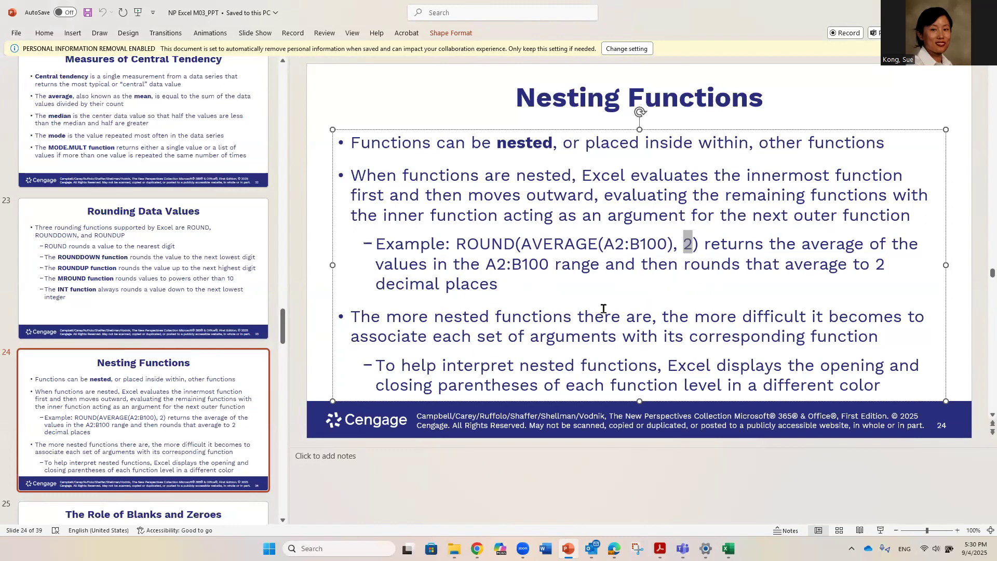
pyautogui.moveTo(457, 243); pyautogui.dragTo(702, 244)
pyautogui.click(218, 452)
pyautogui.scroll(-2, 218, 442)
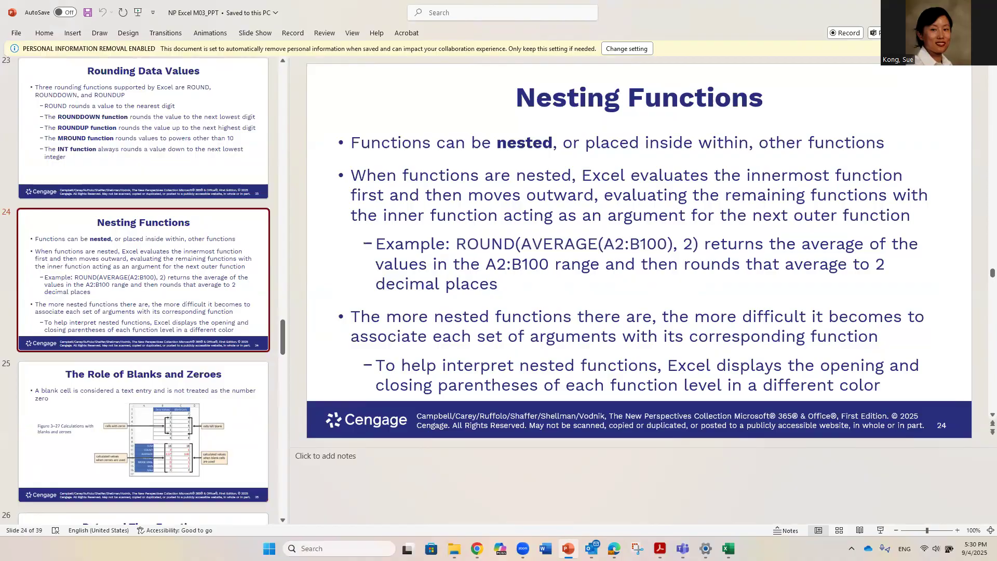
# - Switch to the MindTap Excel Module 3 window in Edge and bring up the page that covers nested functions
pyautogui.click(728, 548)
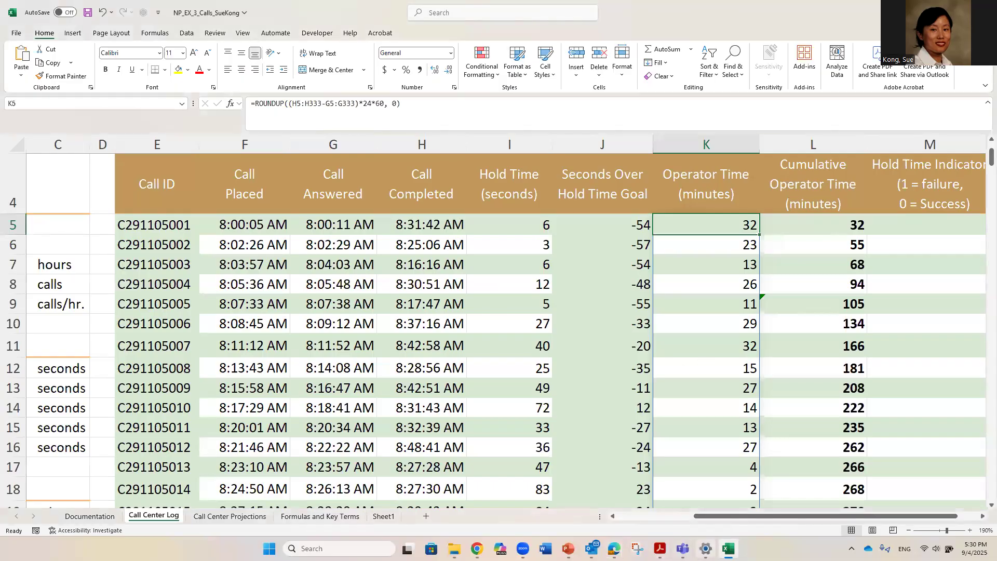
pyautogui.moveTo(570, 549)
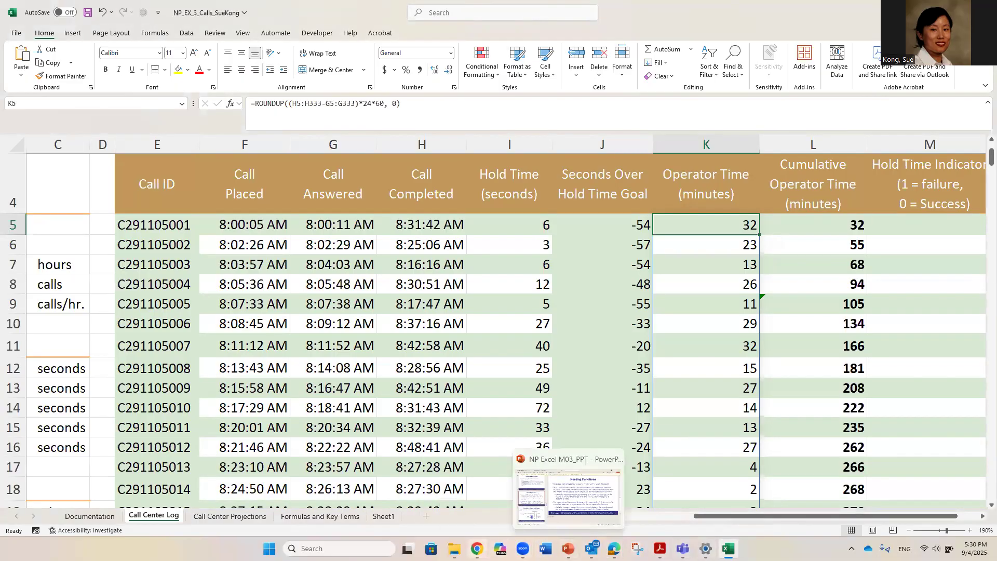
pyautogui.moveTo(477, 549)
pyautogui.moveTo(477, 549); pyautogui.dragTo(591, 549)
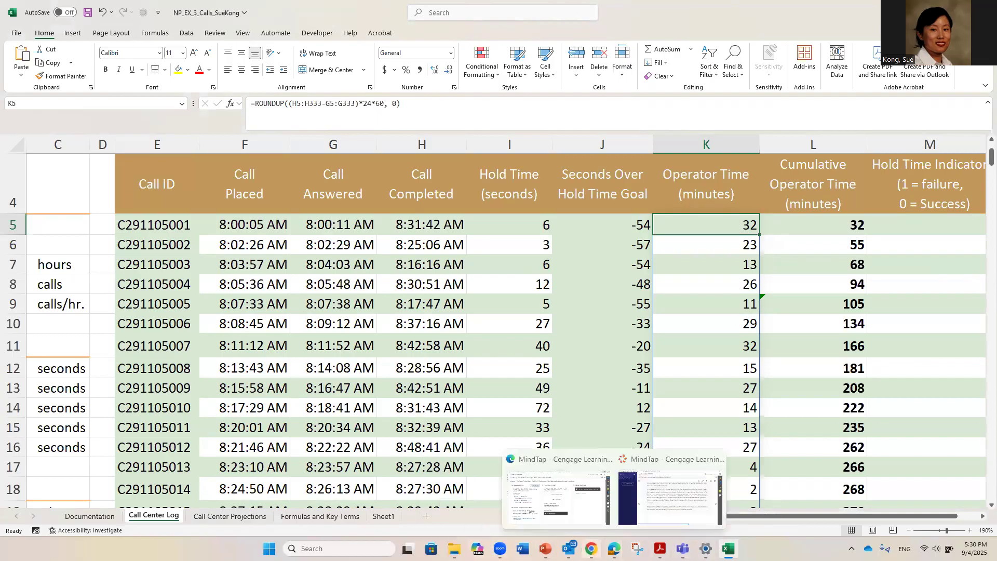
pyautogui.click(613, 549)
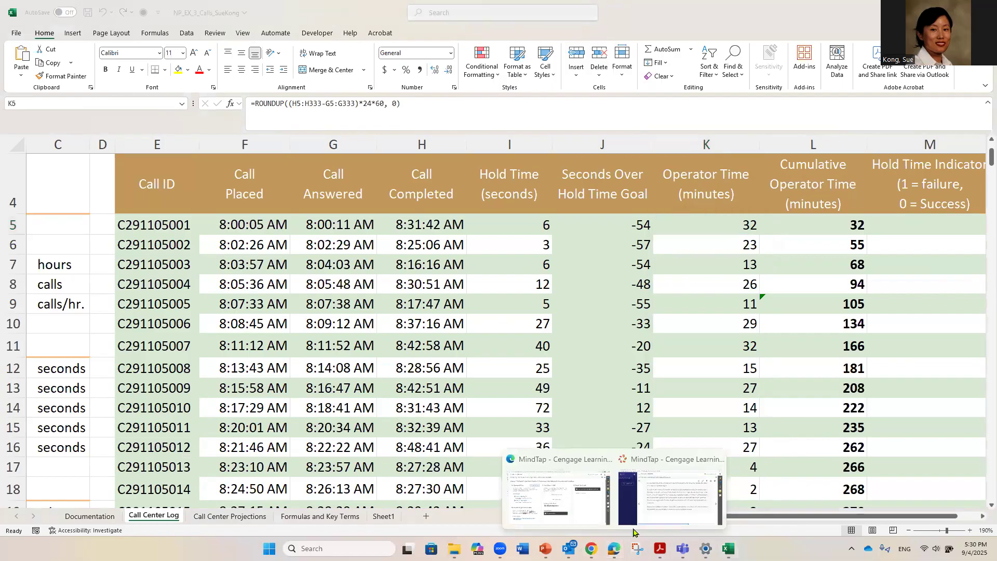
pyautogui.click(638, 511)
pyautogui.click(935, 332)
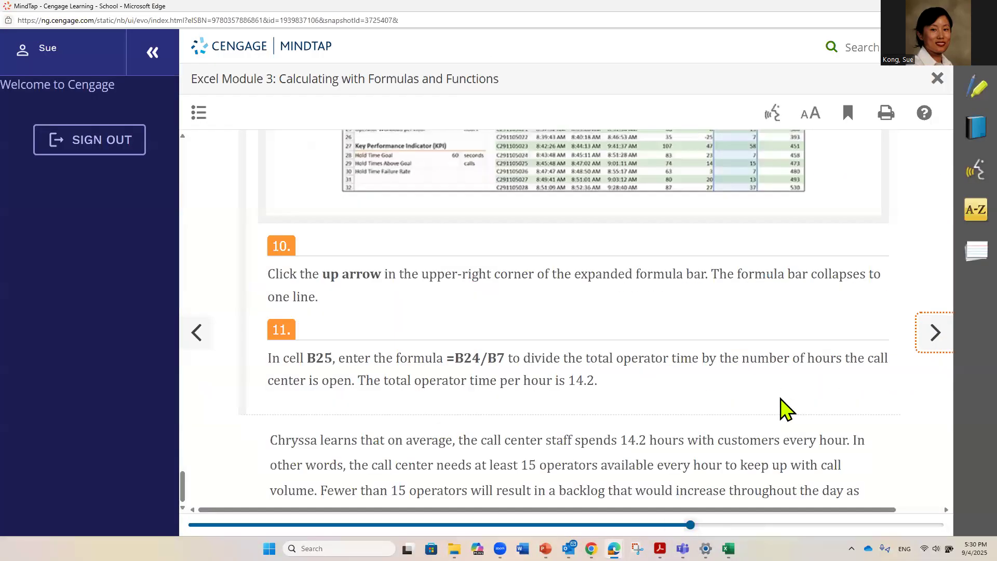
# - Read the explanation of nested functions and the introduction to calculating and rounding the total operator time
pyautogui.scroll(-15, 785, 409)
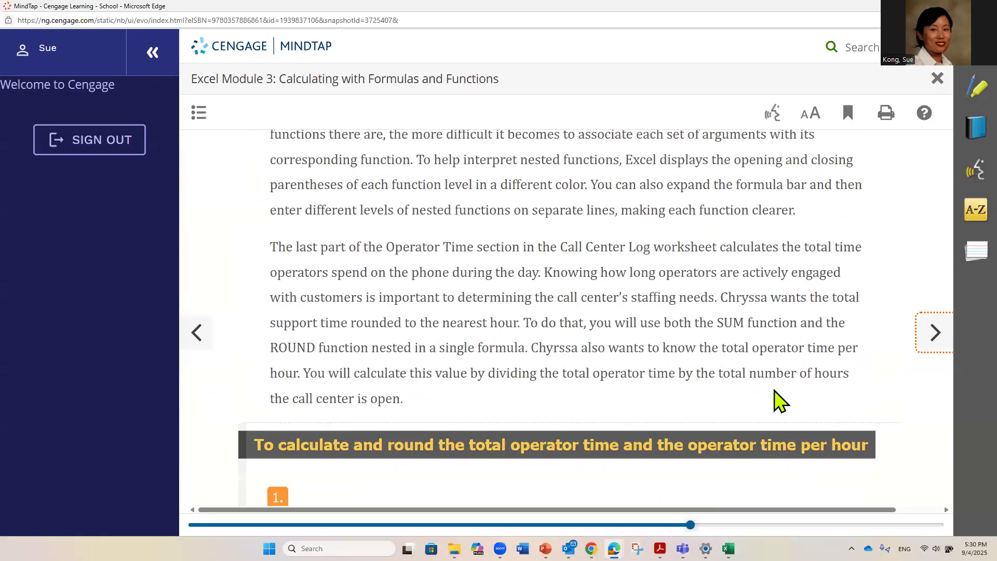
pyautogui.scroll(-6, 780, 401)
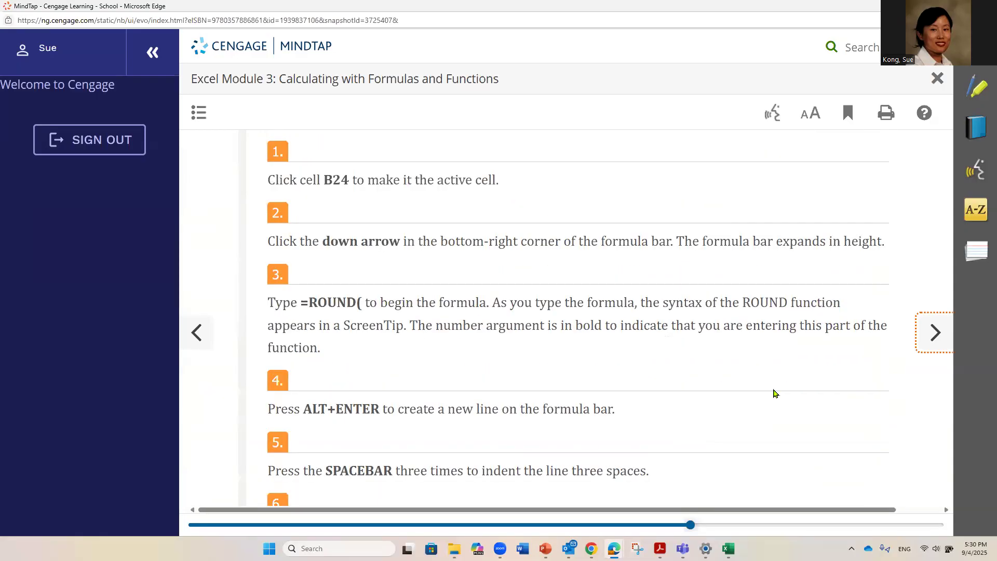
pyautogui.scroll(-4, 775, 393)
pyautogui.scroll(4, 776, 393)
pyautogui.scroll(3, 773, 393)
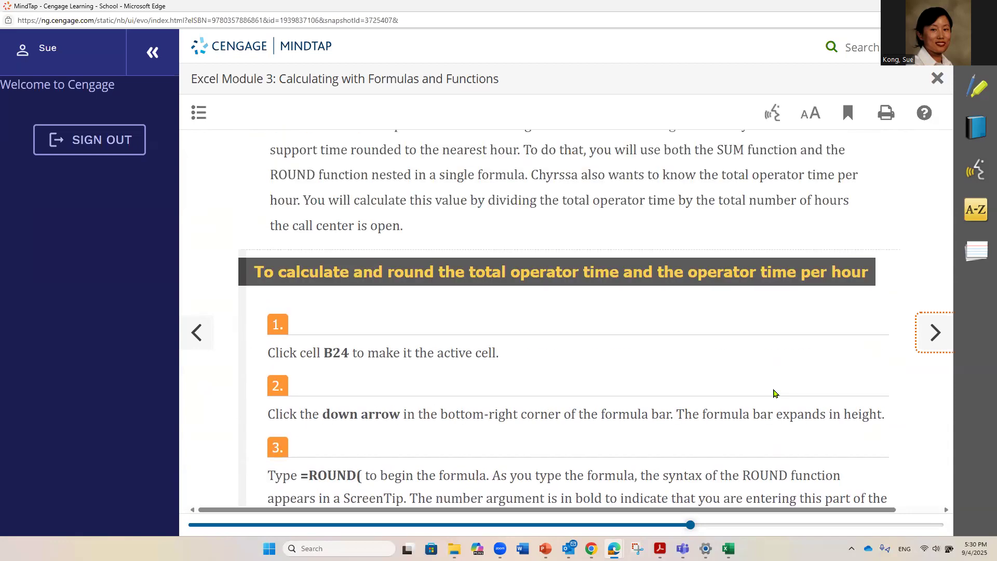
pyautogui.scroll(10, 693, 370)
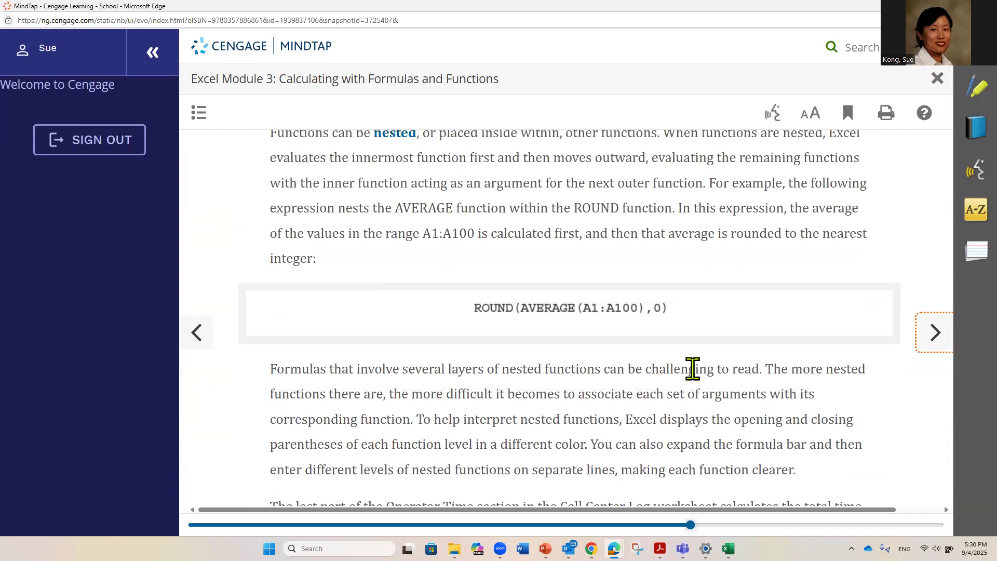
pyautogui.scroll(-9, 693, 370)
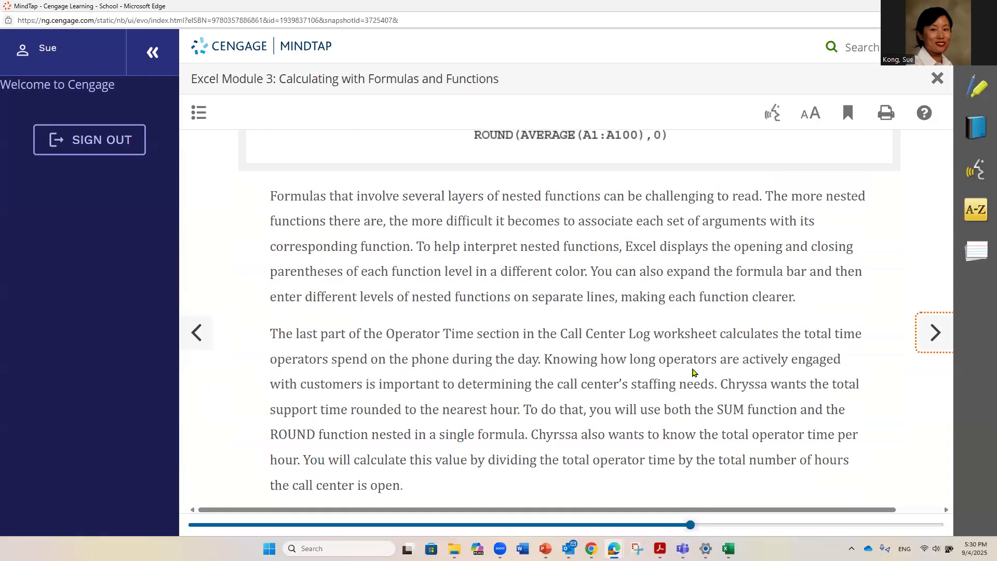
pyautogui.scroll(-3, 694, 373)
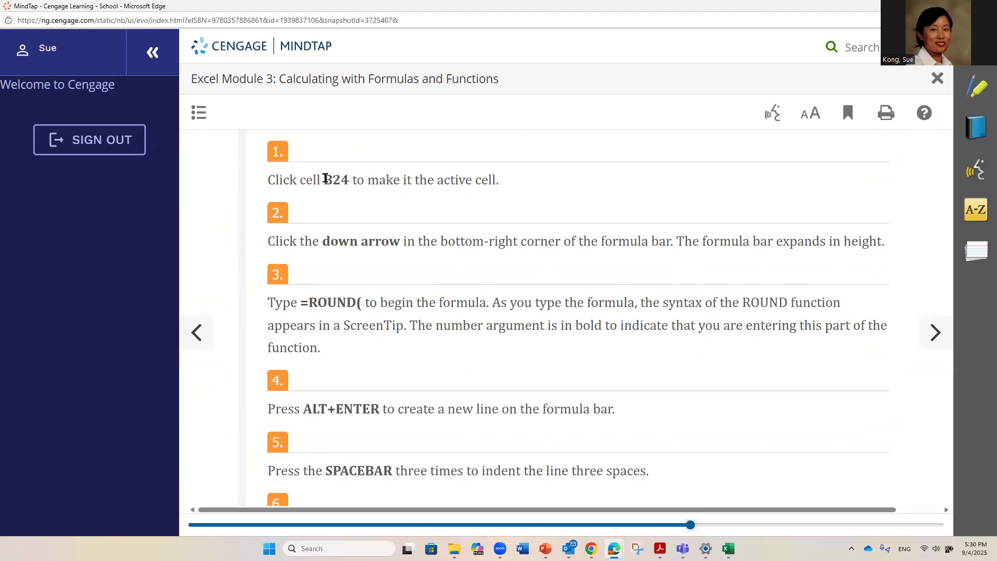
# - Read the MindTap instructions for the nested ROUND and SUM formula in B24 and the operator time per hour in B25
pyautogui.moveTo(324, 180); pyautogui.dragTo(370, 180)
pyautogui.click(332, 297)
pyautogui.scroll(-3, 429, 295)
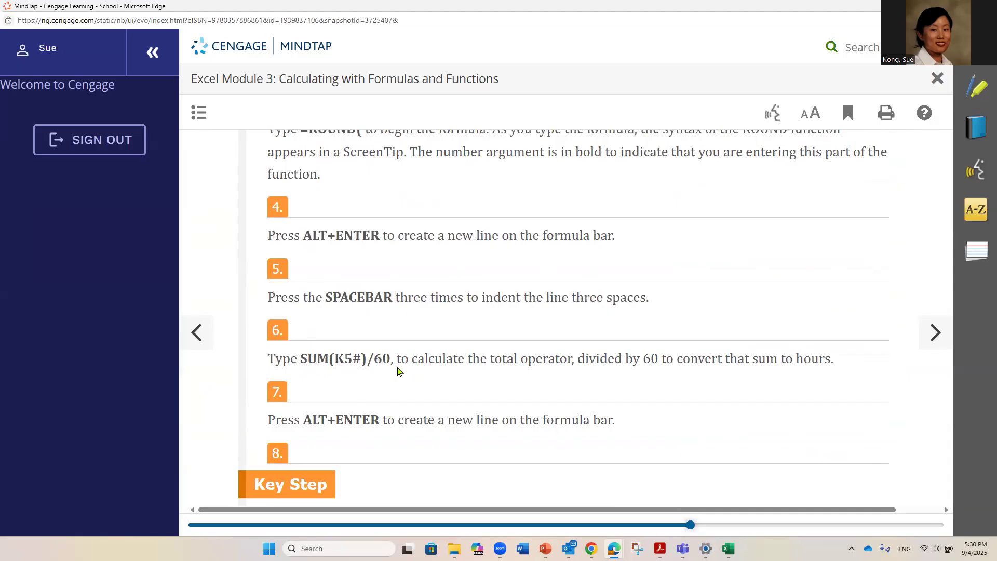
pyautogui.scroll(-2, 398, 370)
pyautogui.scroll(-2, 398, 371)
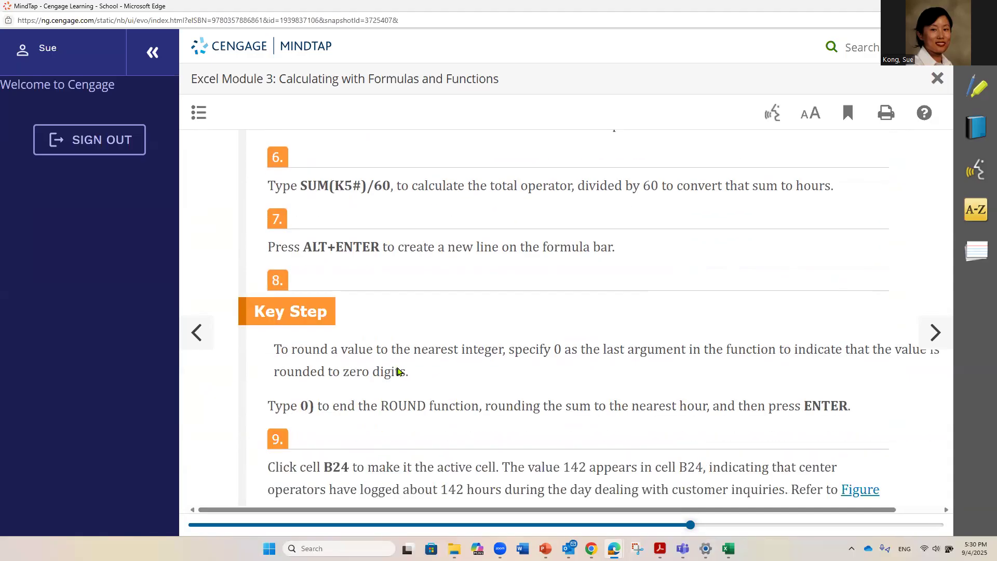
pyautogui.scroll(-2, 473, 381)
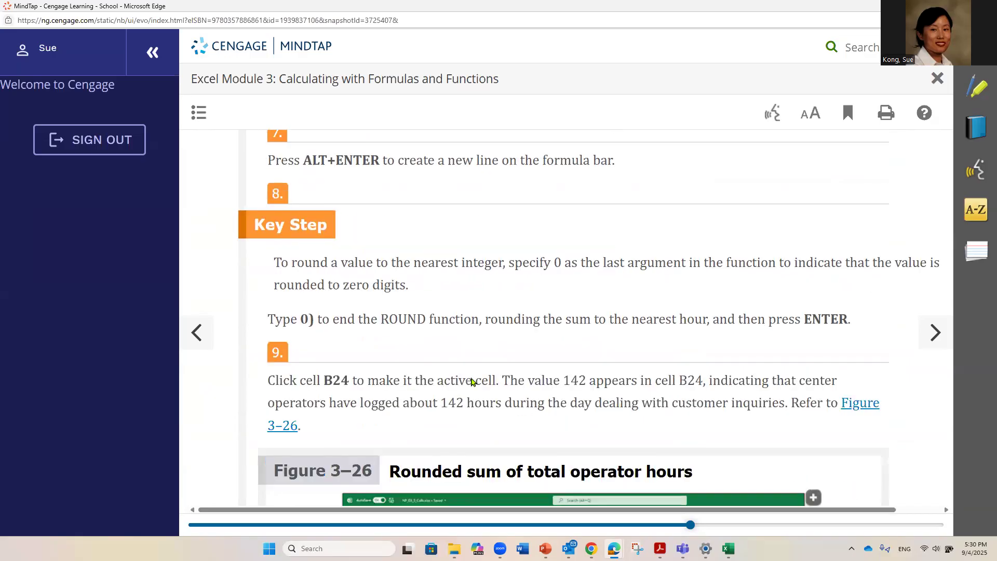
pyautogui.scroll(-8, 471, 377)
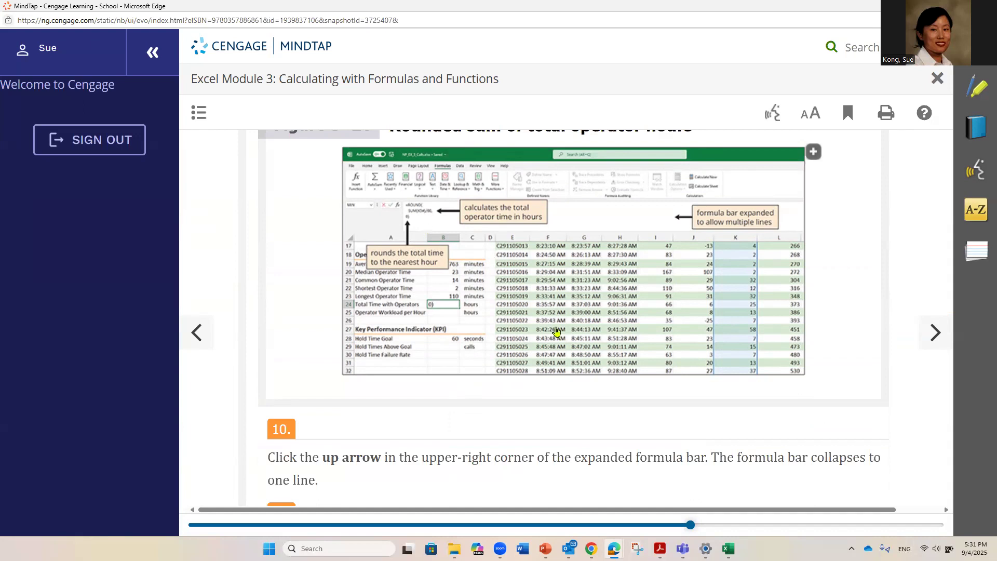
pyautogui.scroll(-2, 557, 330)
pyautogui.scroll(-2, 557, 330)
pyautogui.scroll(-3, 556, 331)
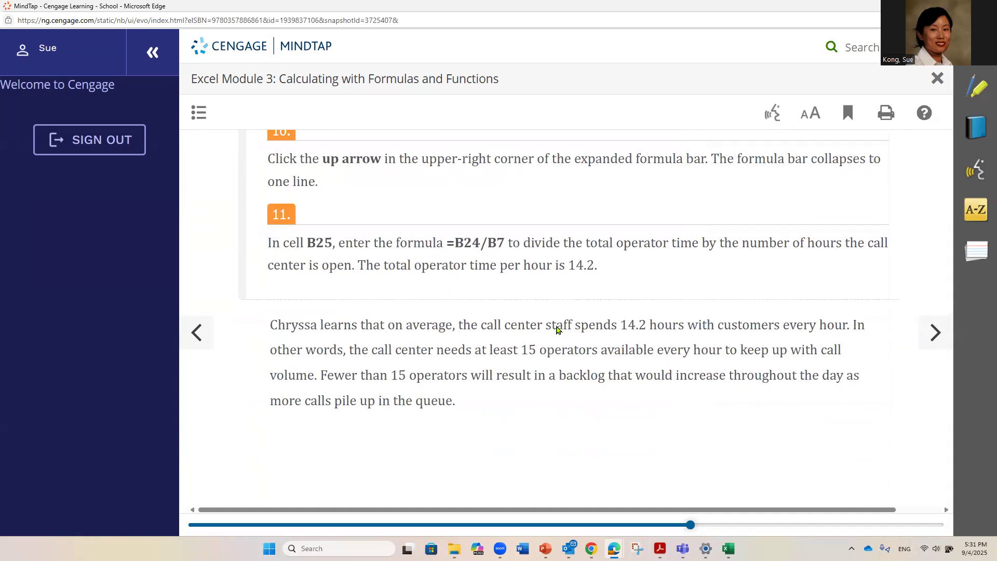
# - Switch to Excel and wrap the total operator time formula in B24 as =ROUND(SUM(K5#)/60, 2), then review it in the cell
pyautogui.click(729, 548)
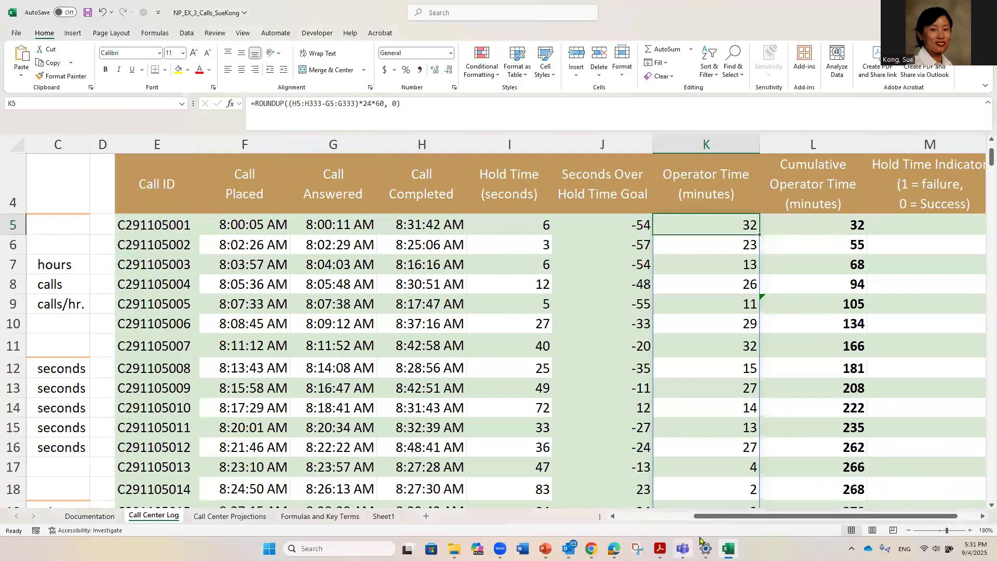
pyautogui.moveTo(717, 516); pyautogui.dragTo(642, 516)
pyautogui.scroll(-1, 230, 395)
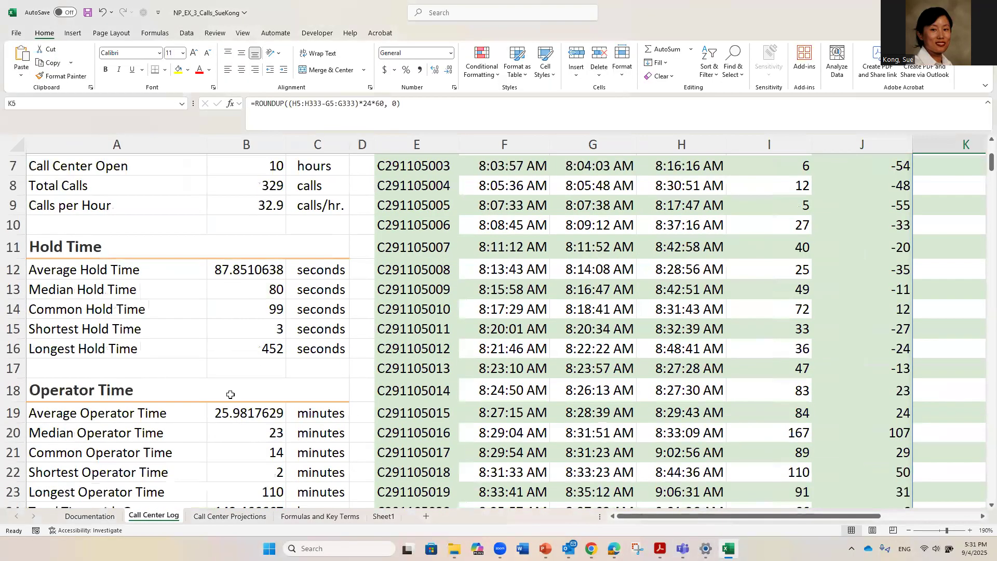
pyautogui.scroll(-2, 230, 395)
pyautogui.click(233, 413)
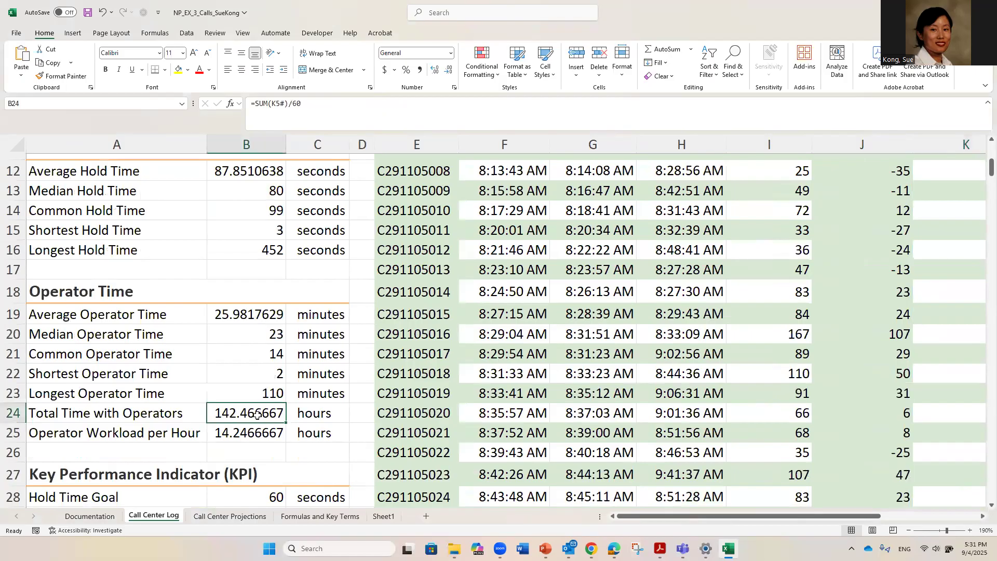
pyautogui.doubleClick(229, 412)
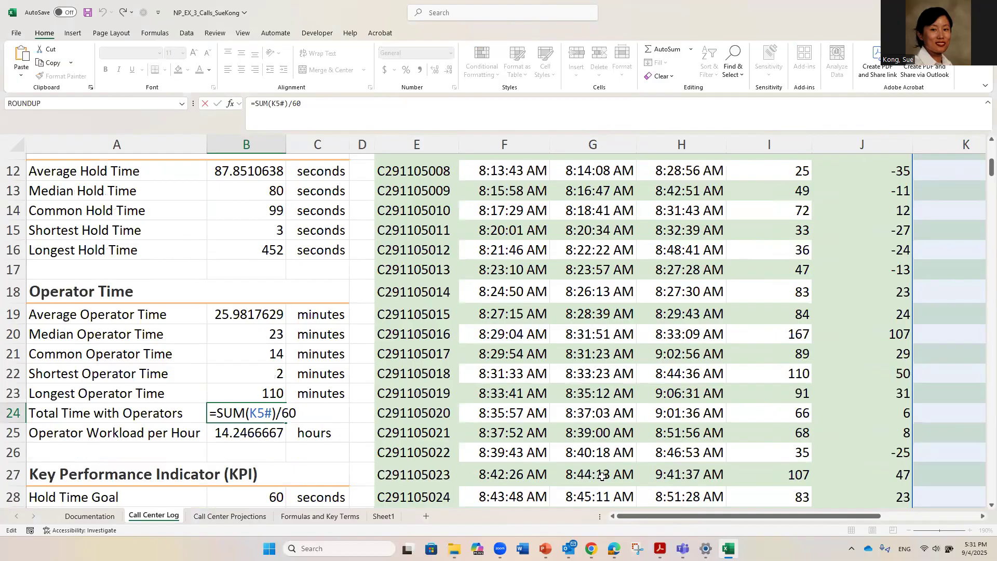
pyautogui.write('round')
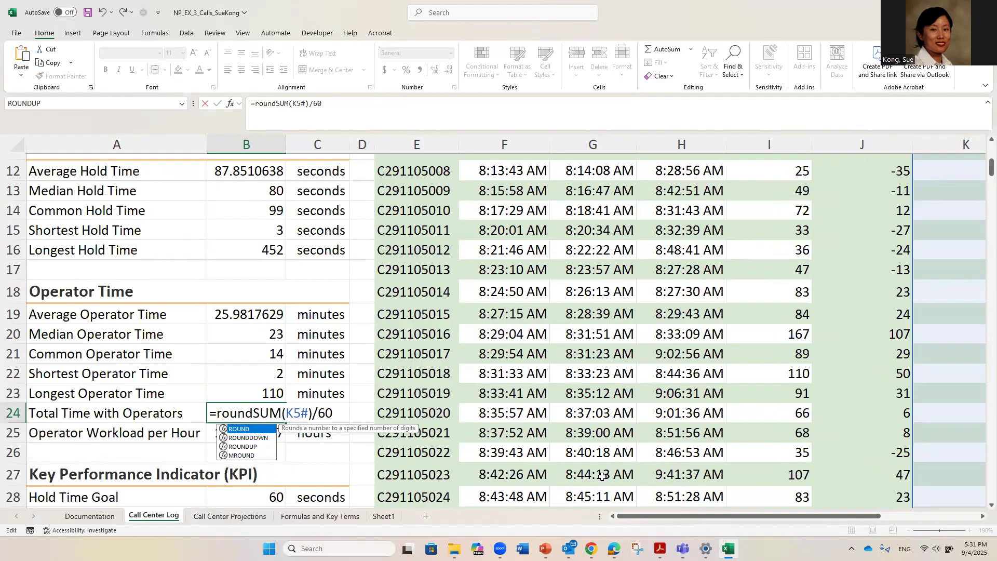
pyautogui.write('(')
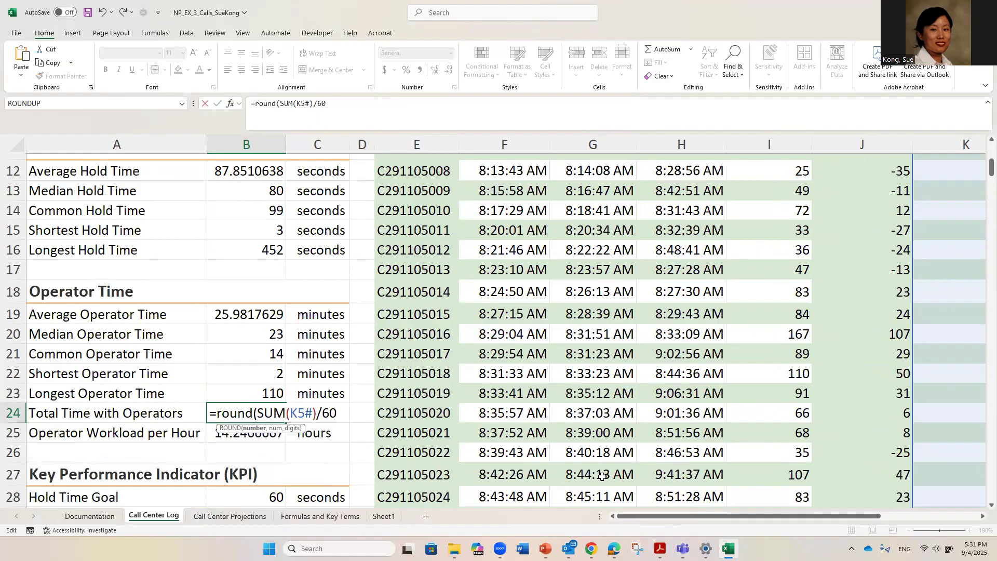
pyautogui.click(339, 415)
pyautogui.write(', 2)')
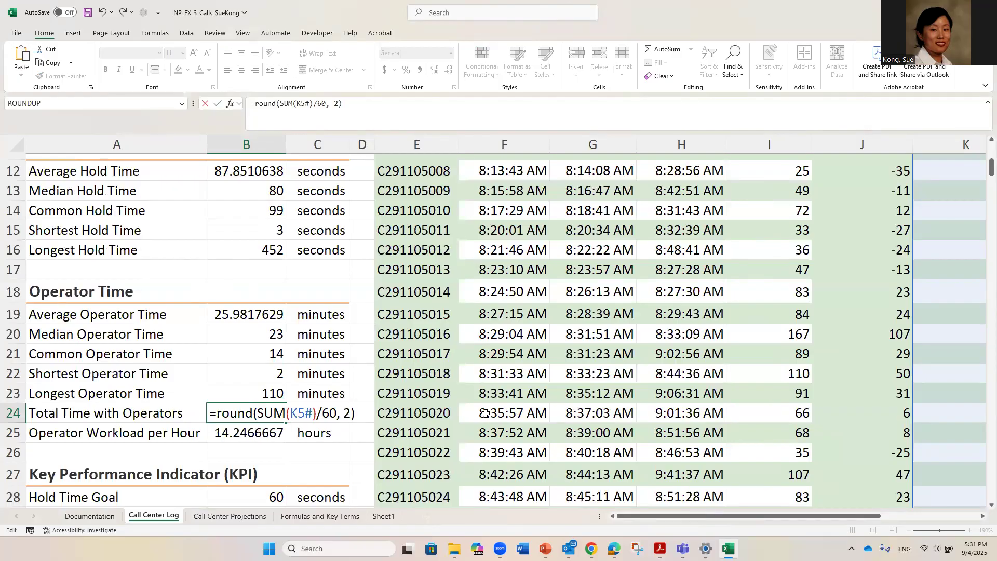
pyautogui.press('Return')
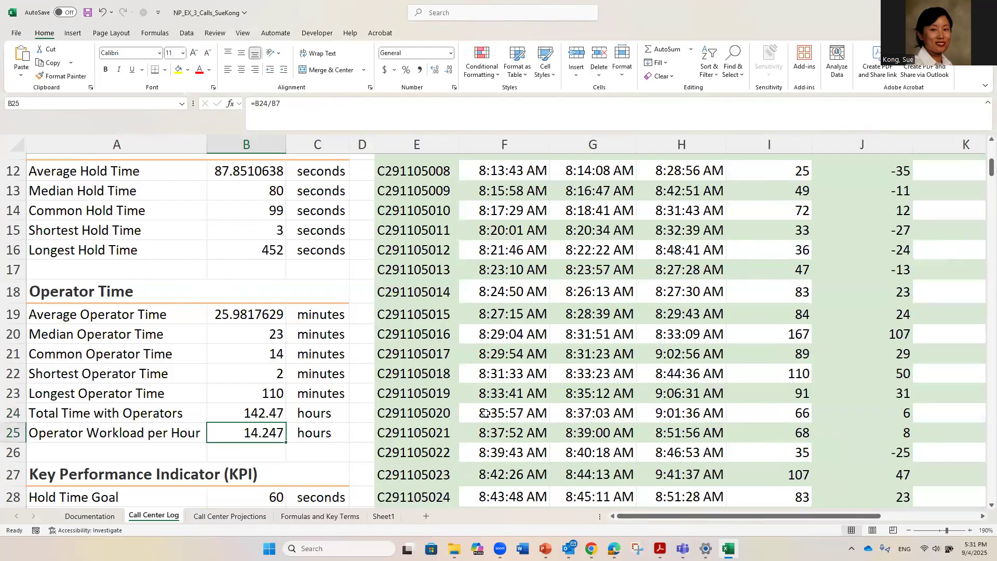
pyautogui.doubleClick(253, 413)
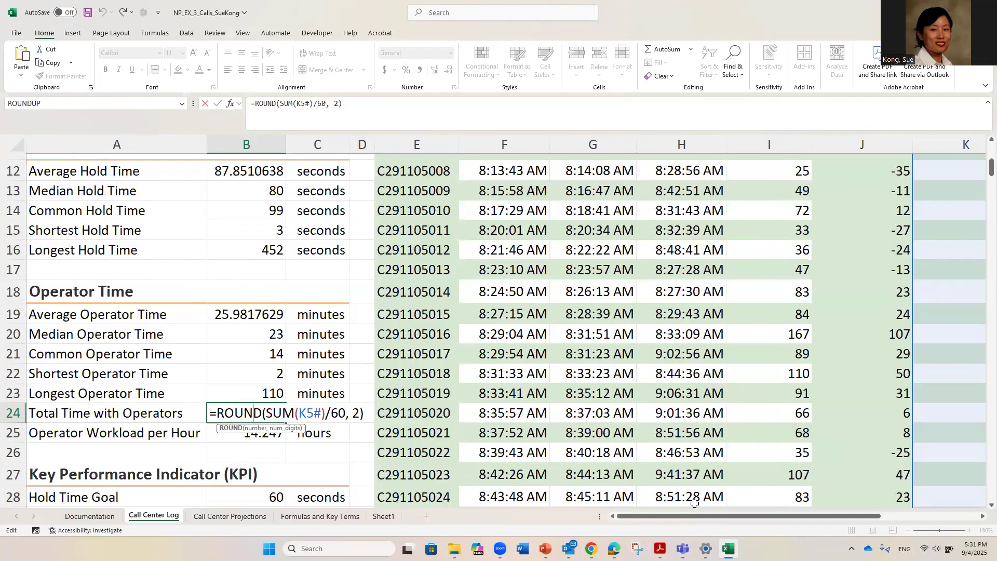
pyautogui.press('Return')
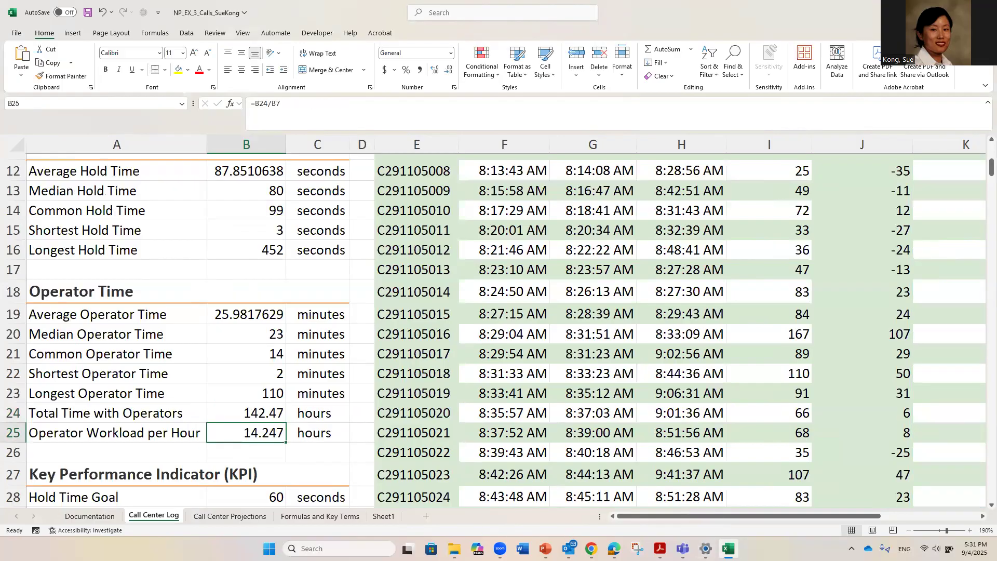
# - Switch to the MindTap window in Edge and examine Figure 3–26 and instructions 10 and 11 below it
pyautogui.click(728, 549)
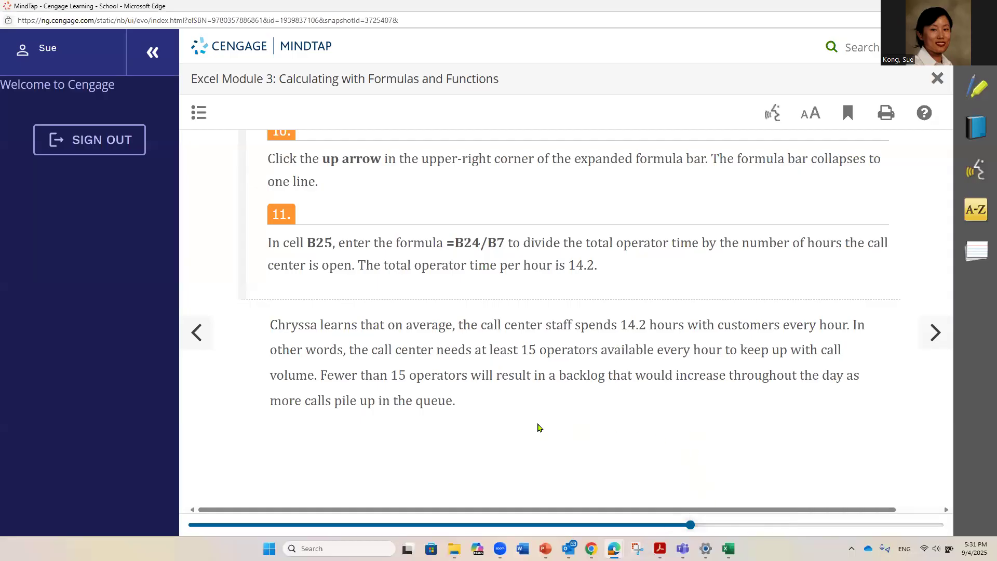
pyautogui.scroll(3, 612, 363)
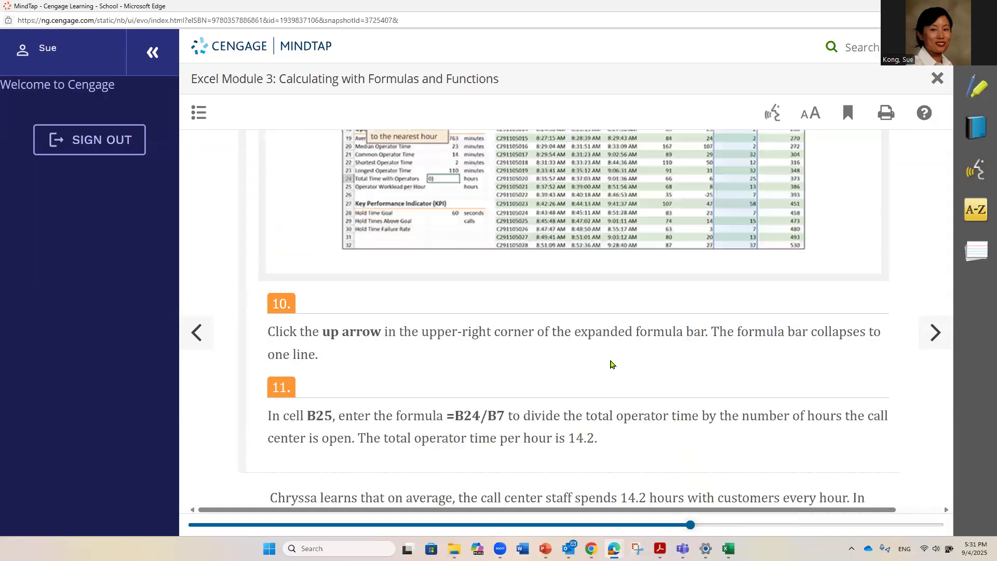
pyautogui.scroll(3, 610, 363)
pyautogui.scroll(-3, 611, 363)
pyautogui.scroll(3, 610, 364)
pyautogui.click(644, 335)
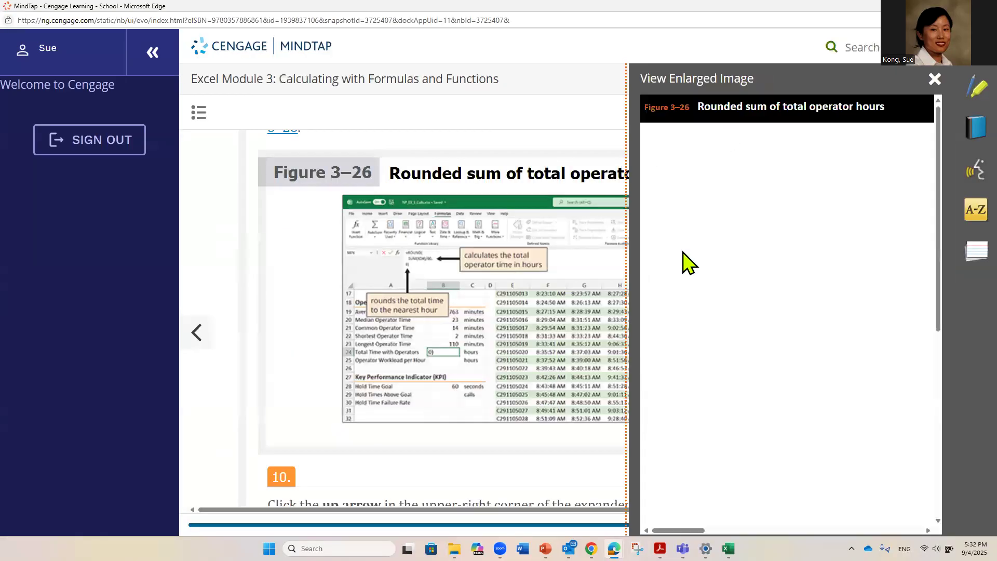
pyautogui.click(935, 83)
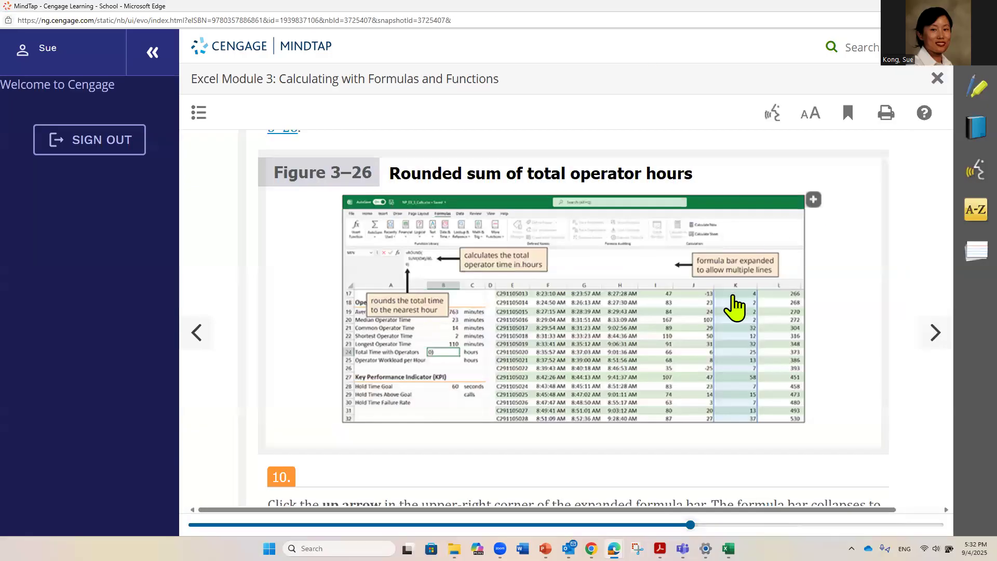
pyautogui.hotkey('ctrl', '+')
pyautogui.hotkey('ctrl', '+')
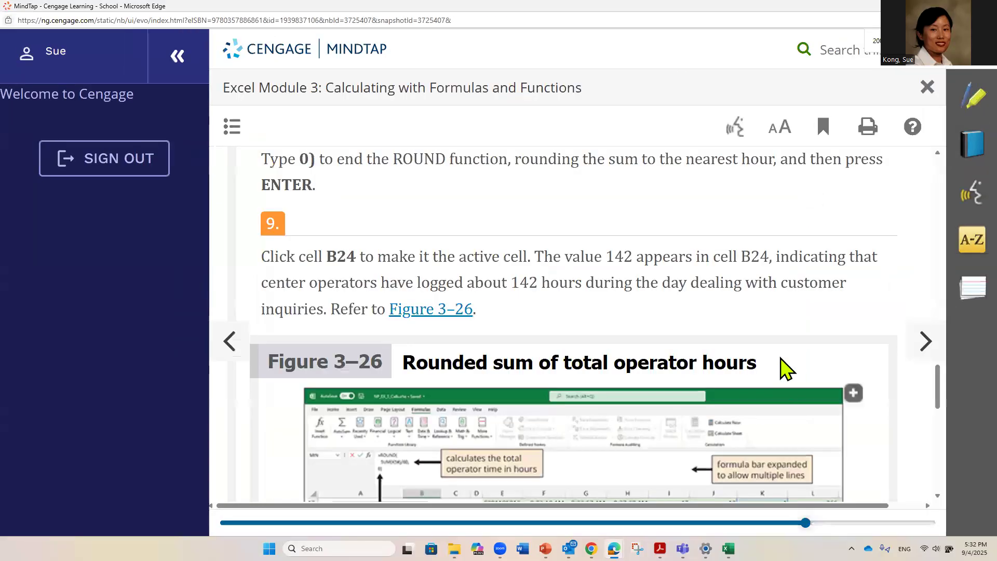
pyautogui.scroll(-3, 782, 370)
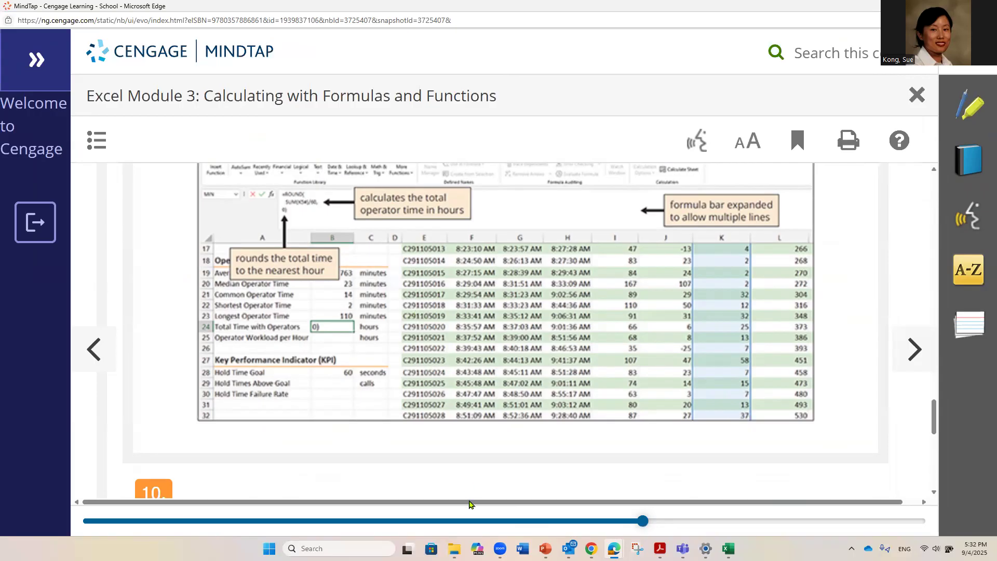
pyautogui.scroll(-2, 435, 473)
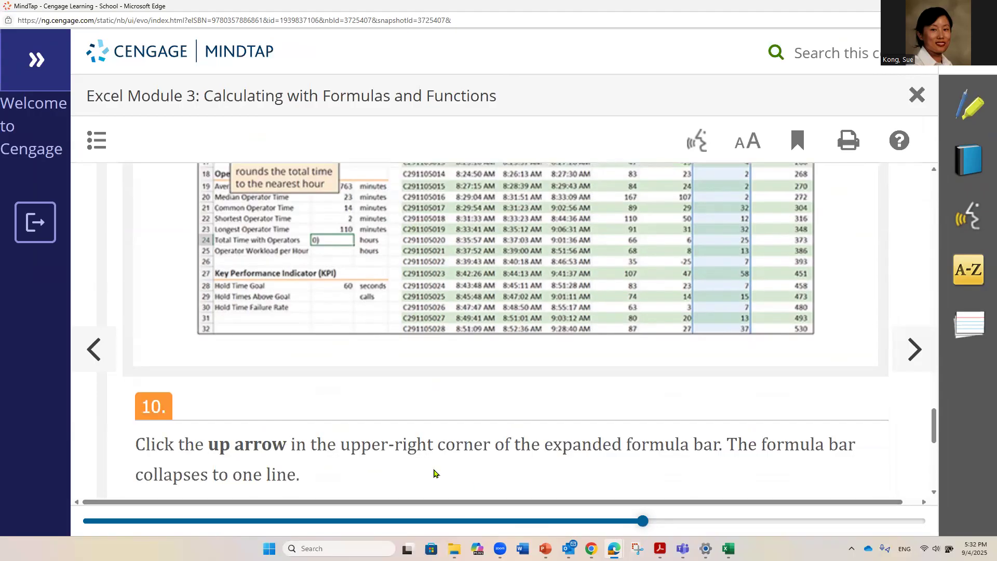
pyautogui.scroll(-2, 435, 473)
pyautogui.scroll(-2, 413, 408)
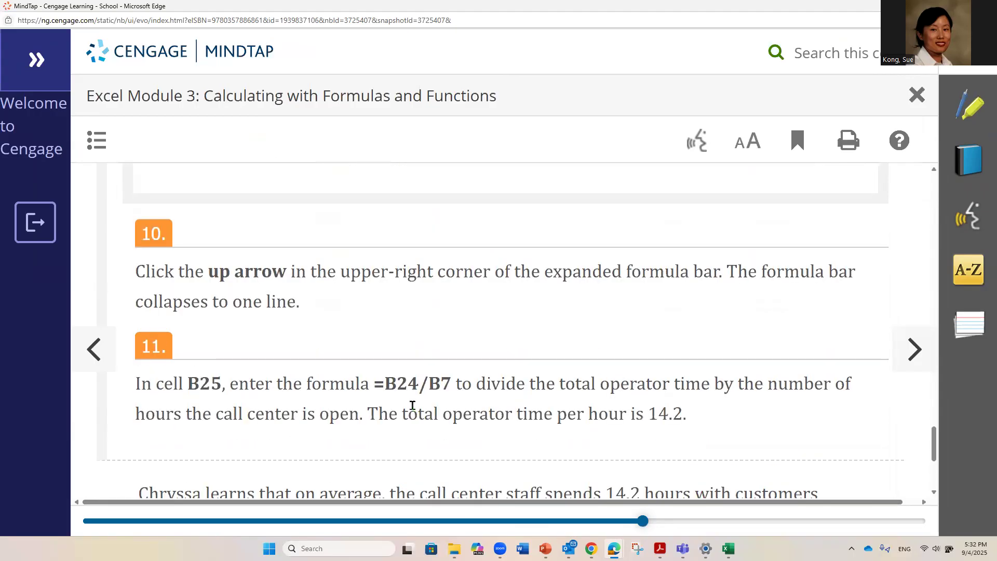
# - Read the Key Step on ROUND's last argument and the instruction to end the function with 0)
pyautogui.scroll(12, 412, 405)
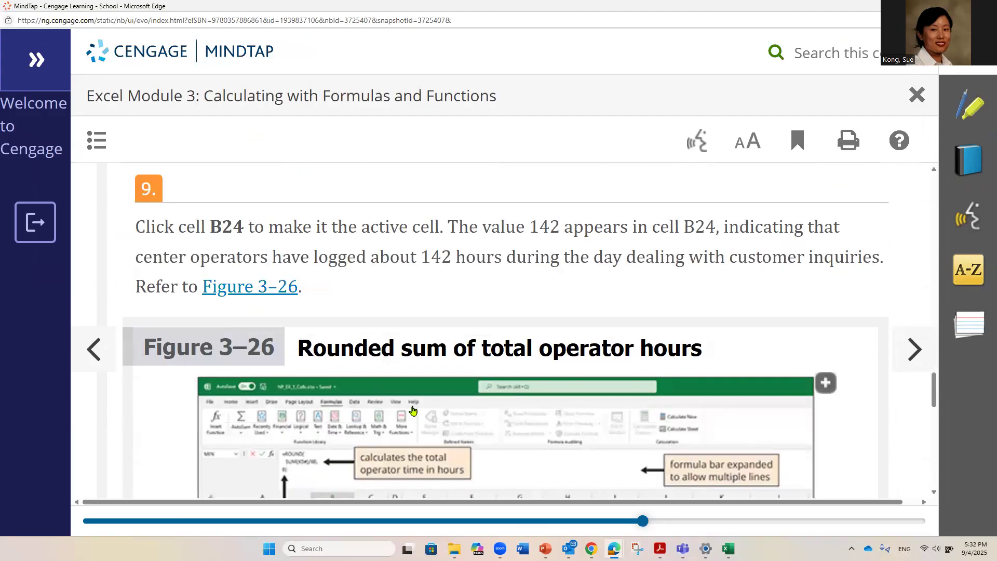
pyautogui.scroll(4, 413, 410)
pyautogui.scroll(-2, 413, 409)
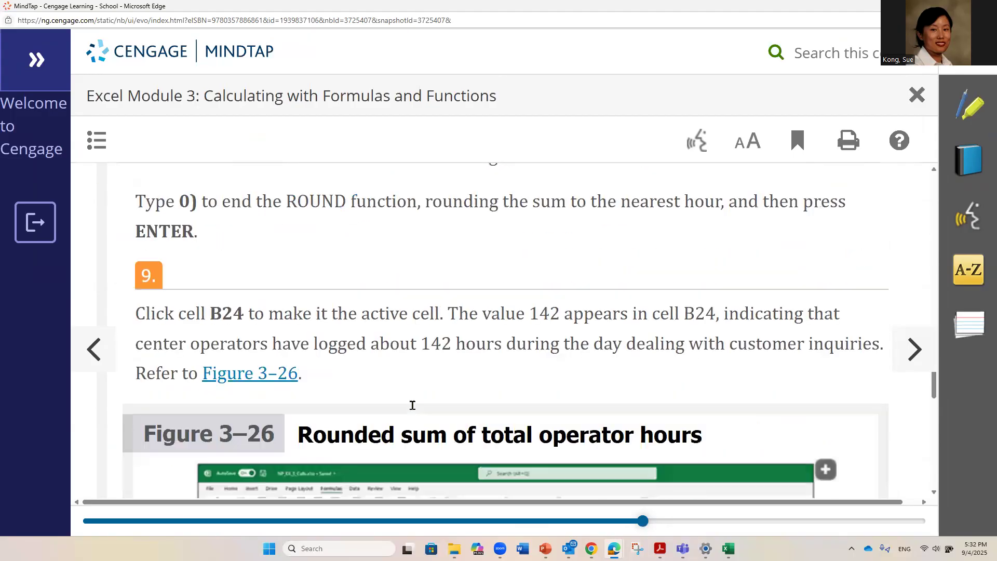
pyautogui.scroll(2, 413, 410)
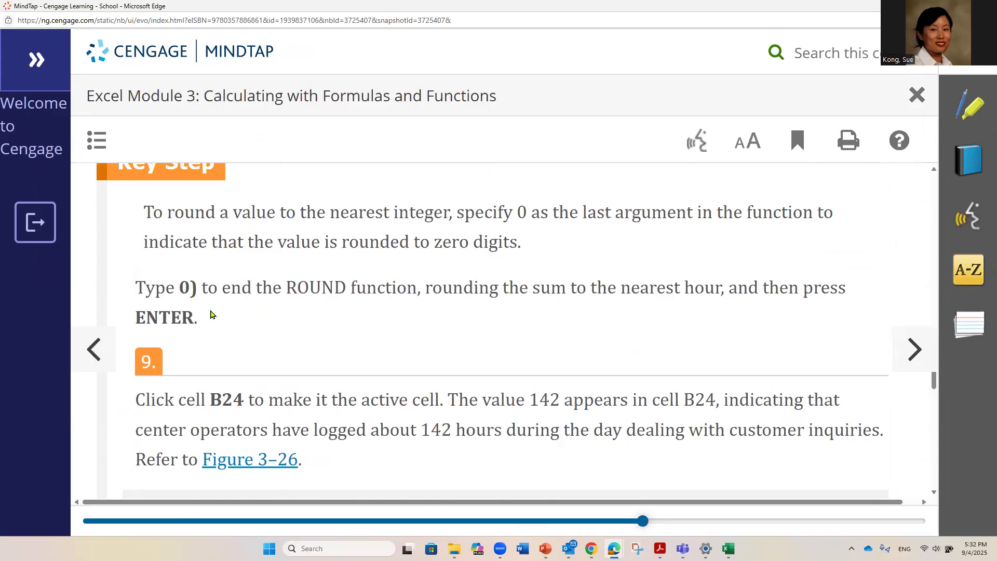
pyautogui.moveTo(175, 291); pyautogui.dragTo(200, 293)
pyautogui.click(378, 219)
pyautogui.moveTo(433, 216); pyautogui.dragTo(592, 236)
pyautogui.moveTo(267, 212); pyautogui.dragTo(553, 243)
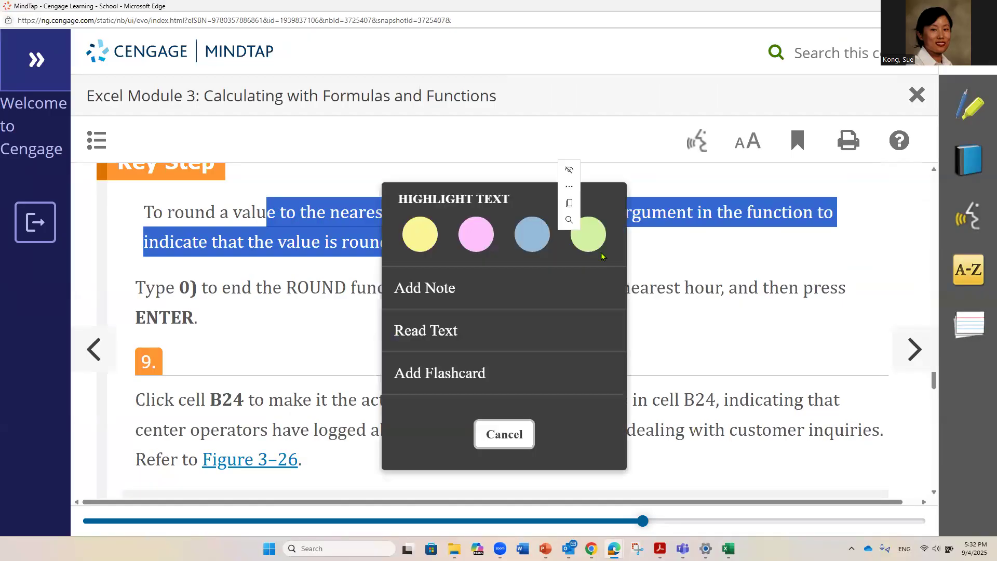
pyautogui.click(770, 258)
# - Switch to Excel and set the ROUND function's digits argument in B24 to 0
pyautogui.click(728, 548)
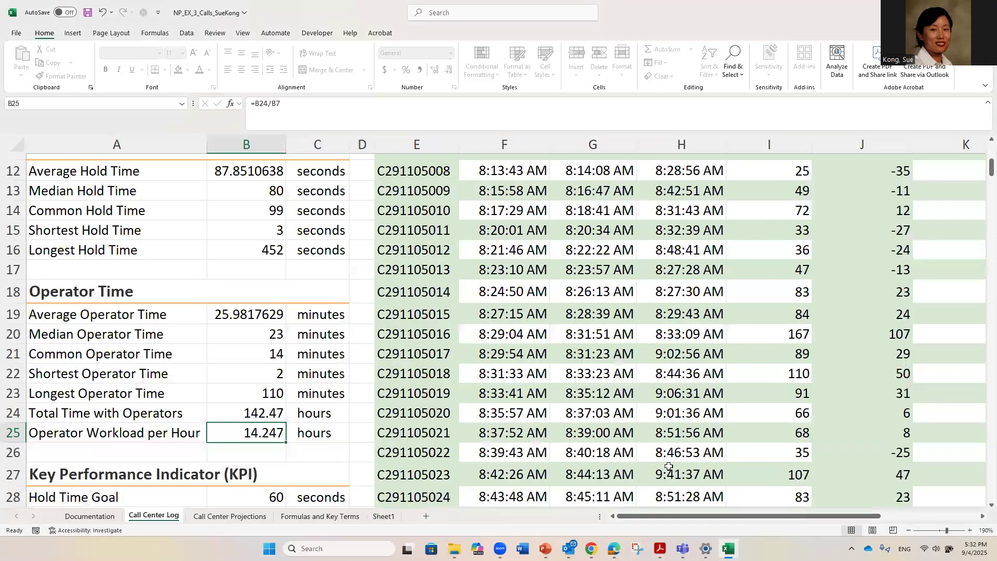
pyautogui.click(259, 414)
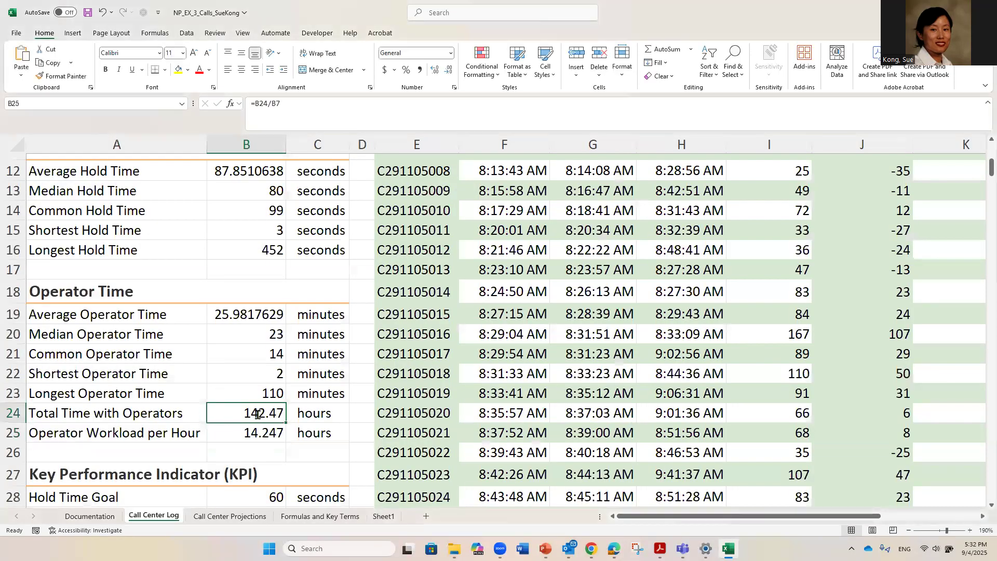
pyautogui.doubleClick(262, 413)
pyautogui.doubleClick(355, 414)
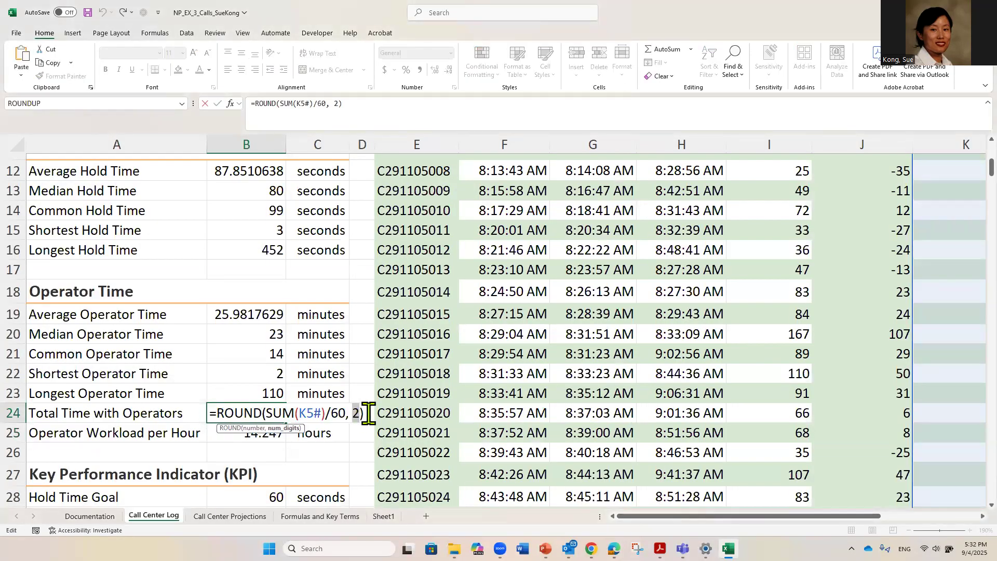
pyautogui.write('0')
pyautogui.press('Return')
pyautogui.click(260, 413)
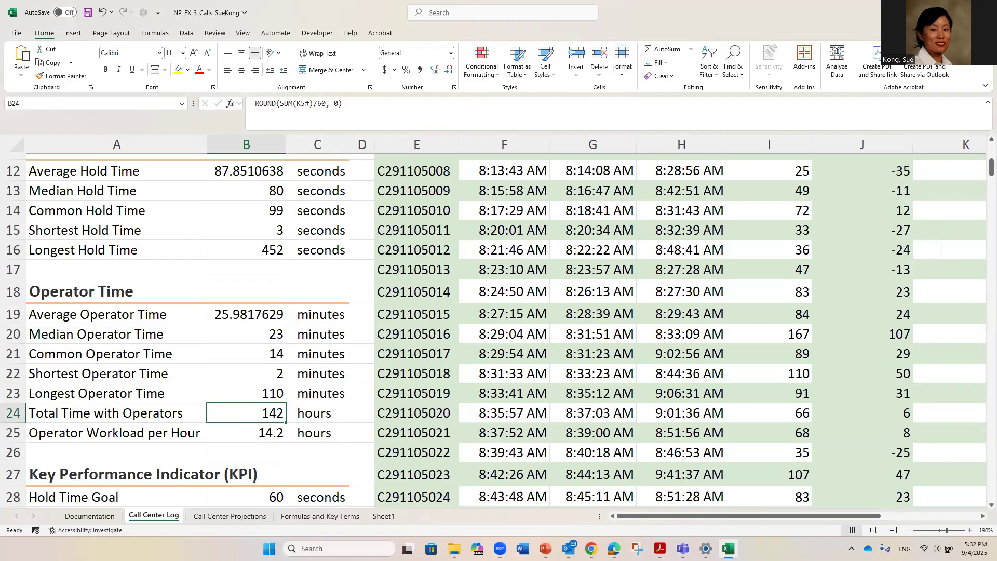
# - Switch back to MindTap in Edge and review the remaining instructions through B25's operator time per hour and the closing paragraph
pyautogui.hotkey('alt', 'Tab')
pyautogui.scroll(-2, 599, 326)
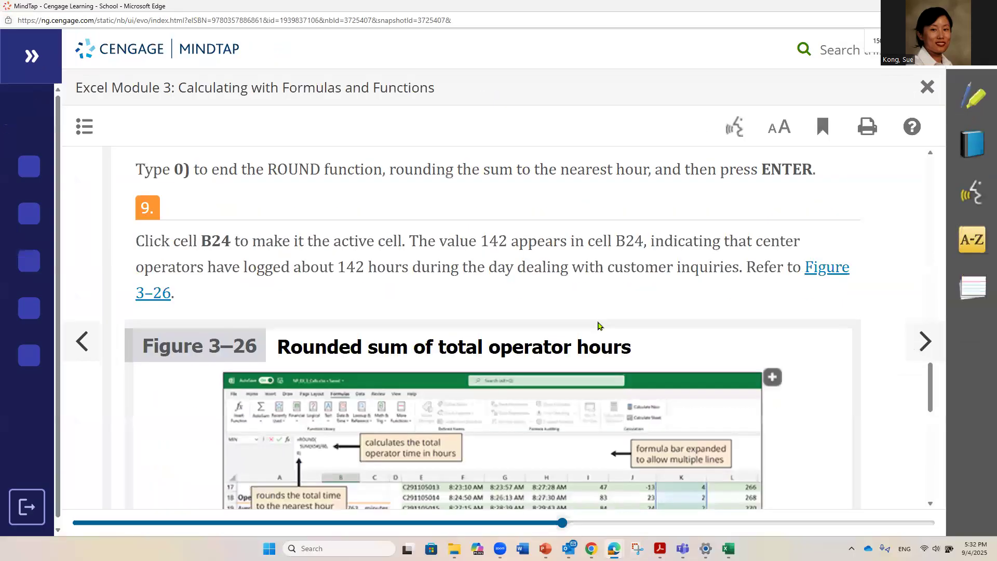
pyautogui.scroll(-6, 859, 400)
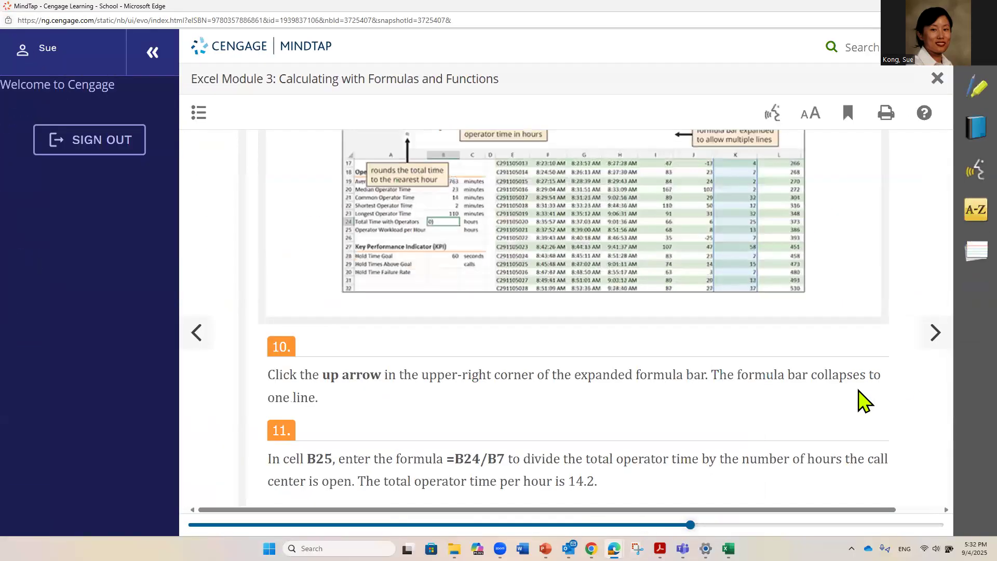
pyautogui.scroll(-3, 863, 400)
pyautogui.scroll(-1, 895, 373)
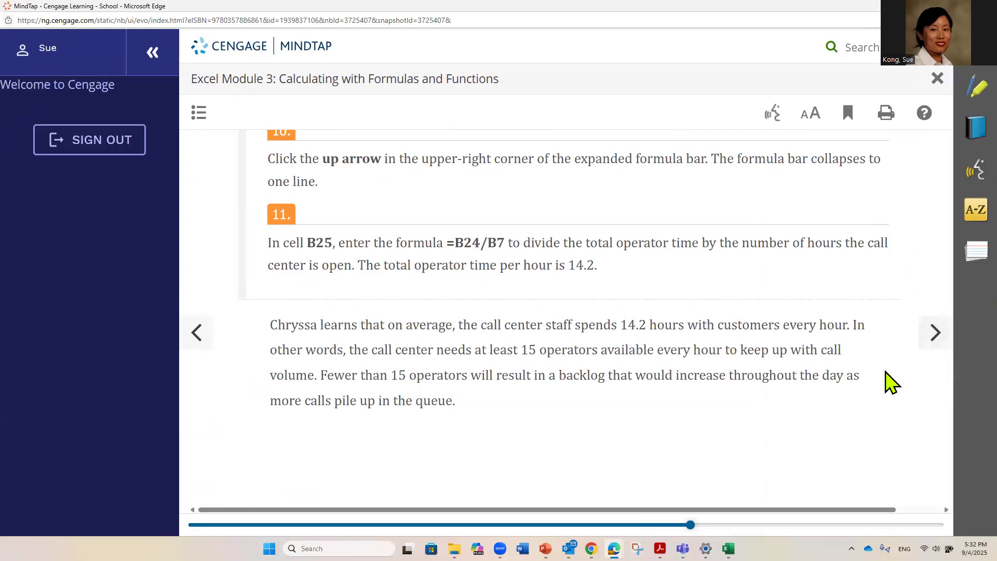
# - Page past The Role of Blanks and Zeroes to the date functions page and bring up the instructions for displaying the current date
pyautogui.click(934, 333)
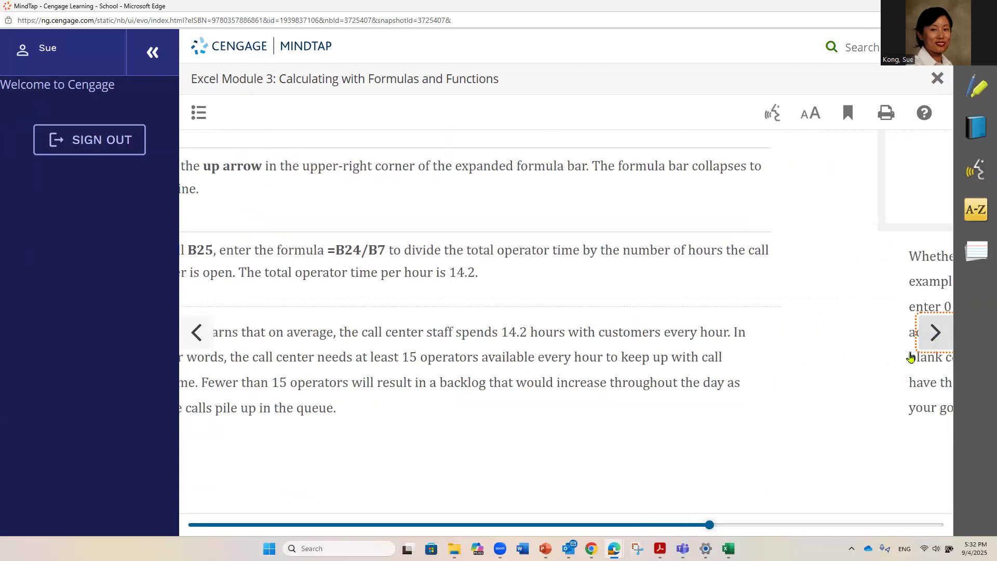
pyautogui.hotkey('alt', 'Tab')
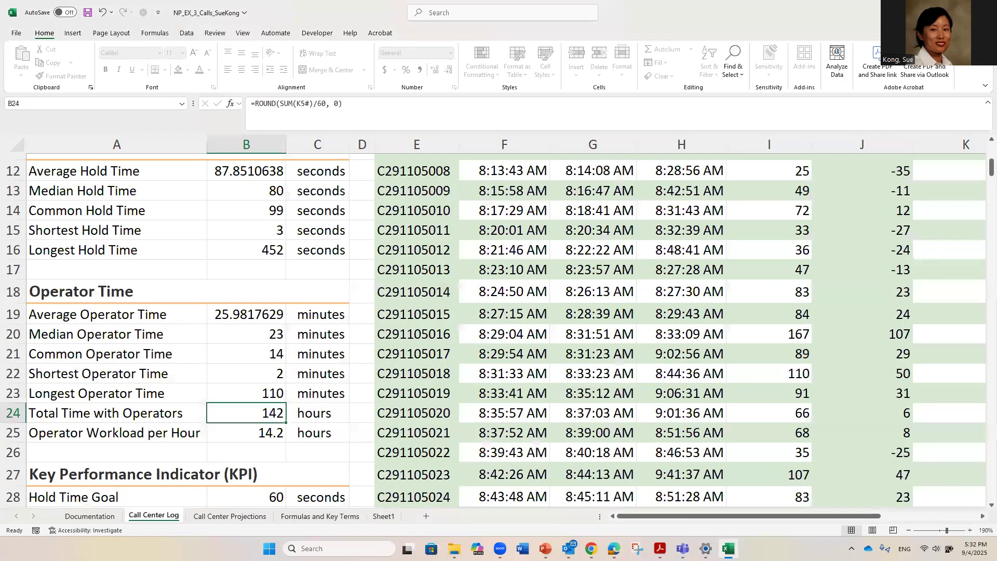
pyautogui.hotkey('alt', 'Tab')
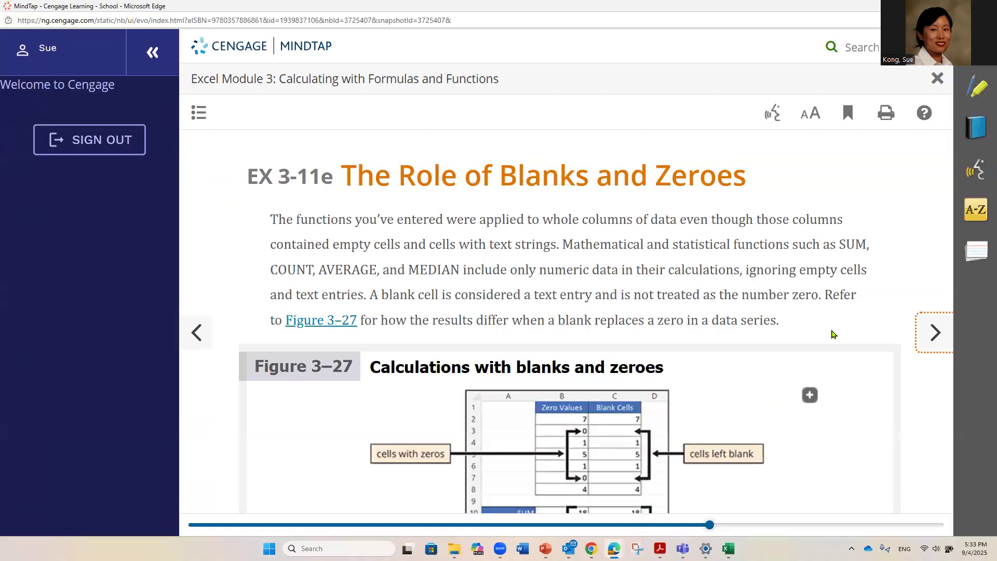
pyautogui.scroll(-5, 834, 334)
pyautogui.click(935, 332)
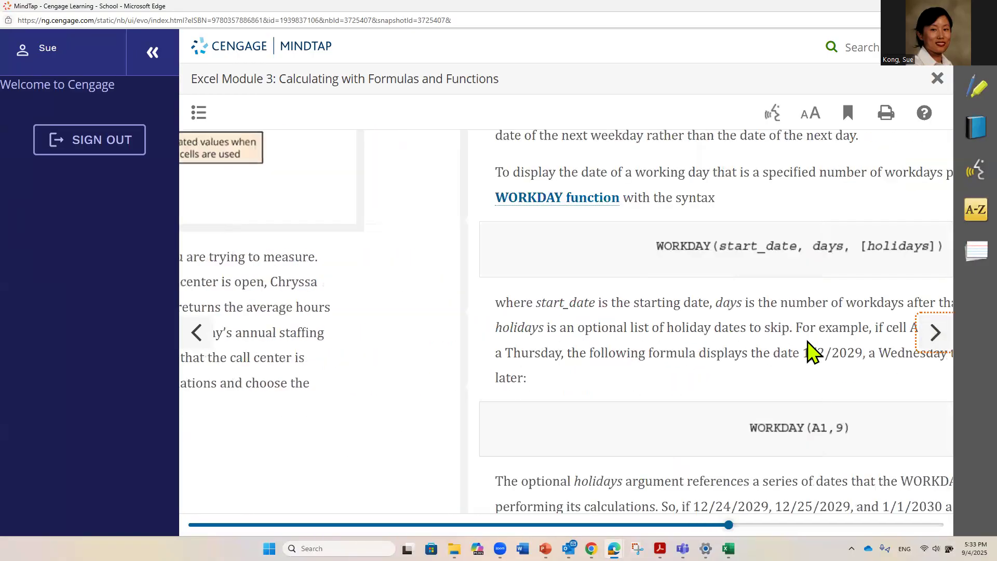
pyautogui.scroll(-5, 813, 352)
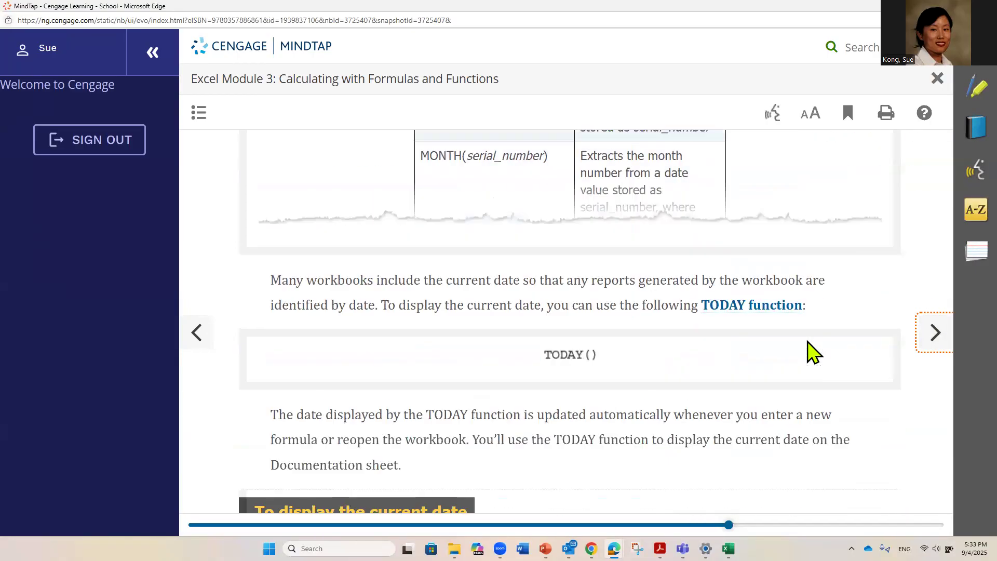
pyautogui.scroll(-5, 813, 352)
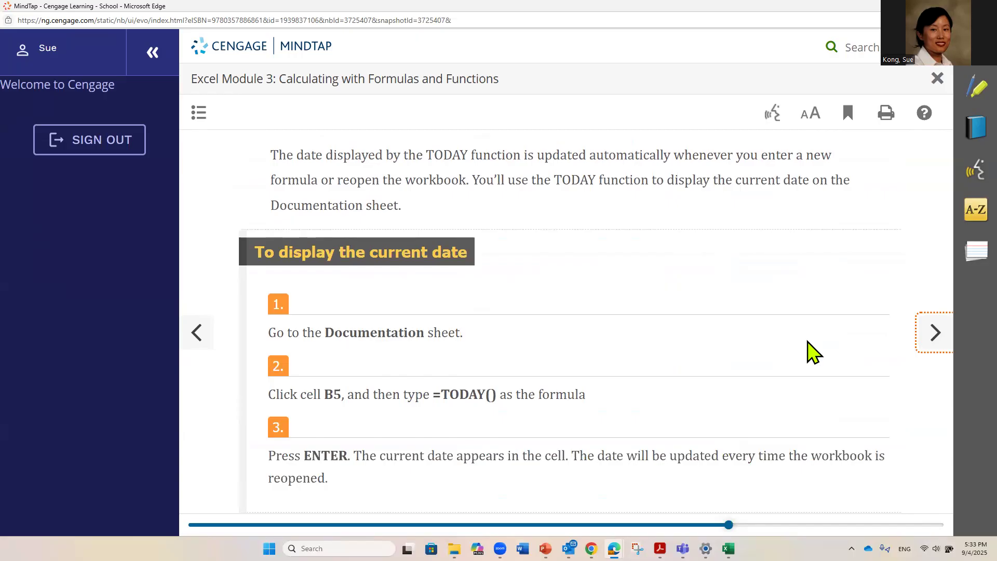
# - Read the steps for displaying the current date with =TODAY() in cell B5 of the Documentation sheet
pyautogui.scroll(-2, 813, 351)
pyautogui.moveTo(342, 246); pyautogui.dragTo(635, 318)
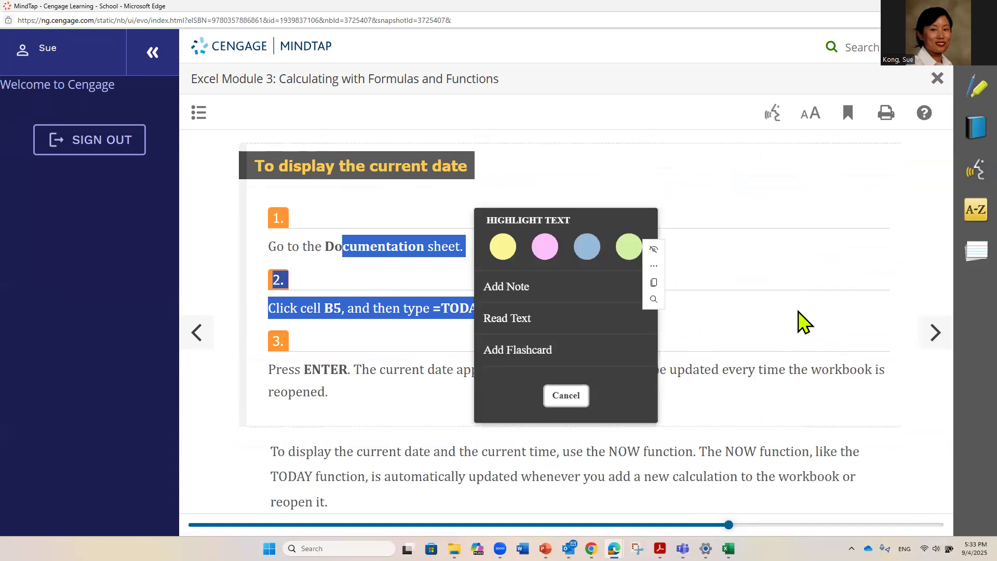
pyautogui.click(797, 311)
pyautogui.moveTo(434, 308); pyautogui.dragTo(502, 308)
pyautogui.click(784, 333)
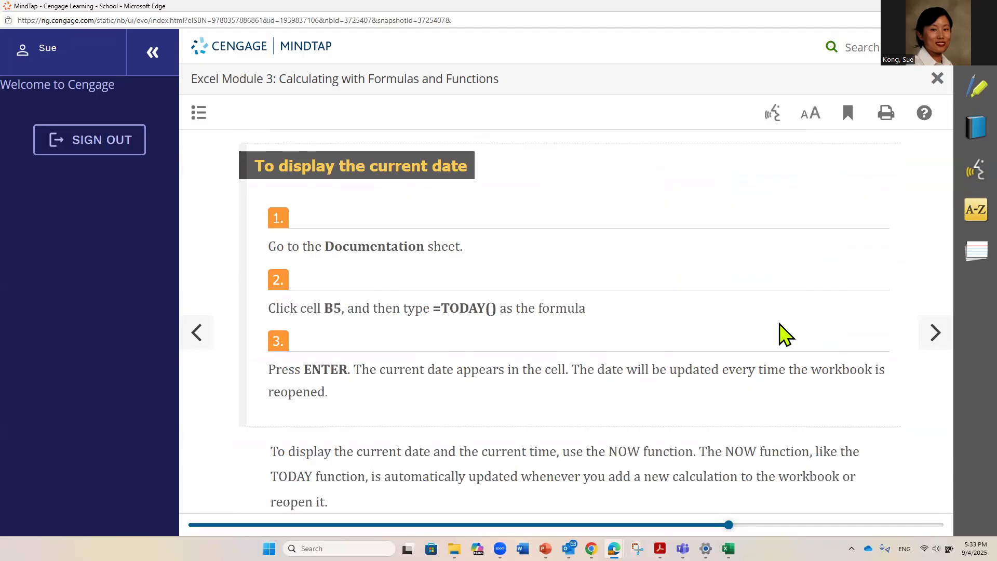
# - Skim past the WORKDAY and NETWORKDAYS material and page on to the section about the logical IF function
pyautogui.scroll(-3, 780, 324)
pyautogui.scroll(-5, 784, 334)
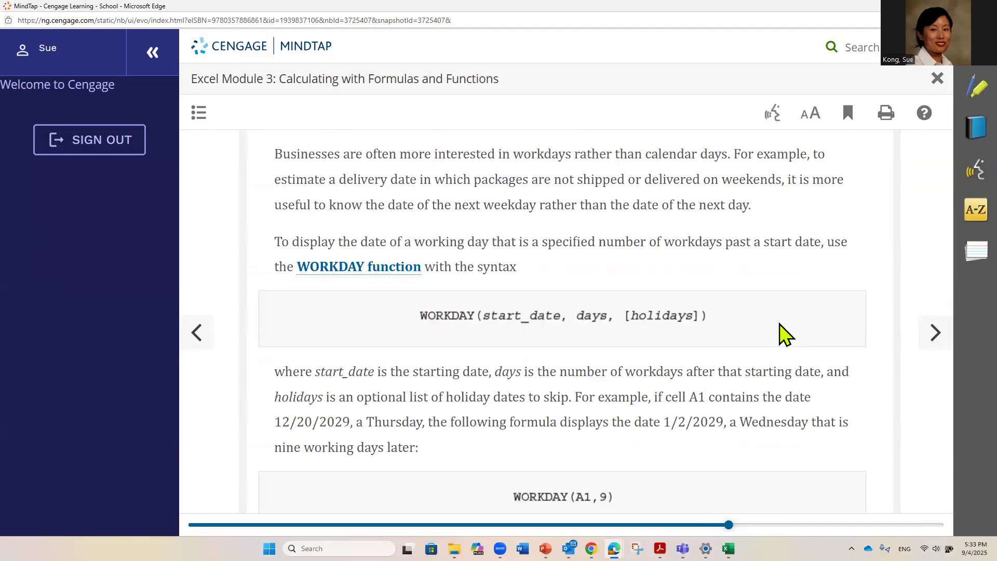
pyautogui.scroll(-12, 784, 333)
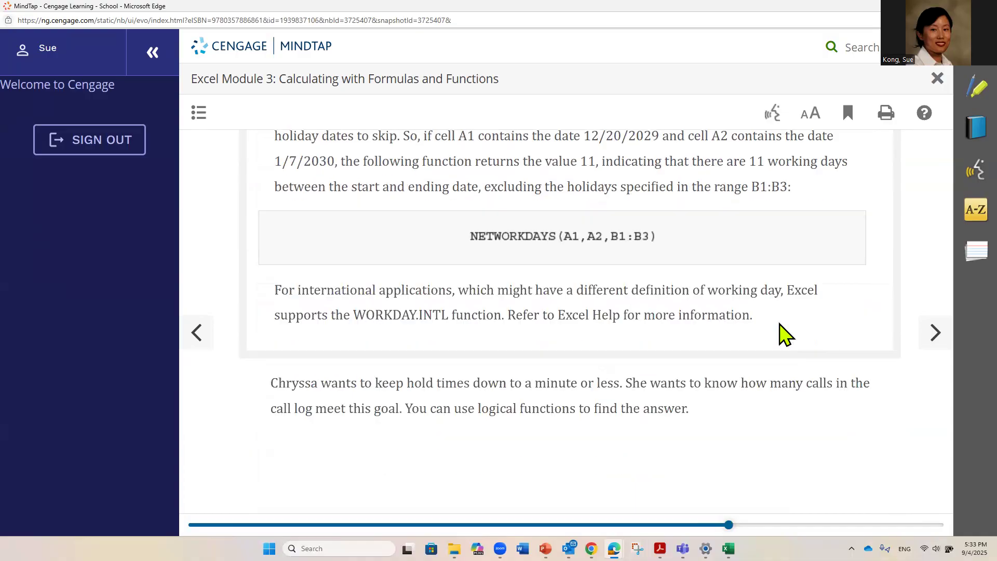
pyautogui.click(934, 332)
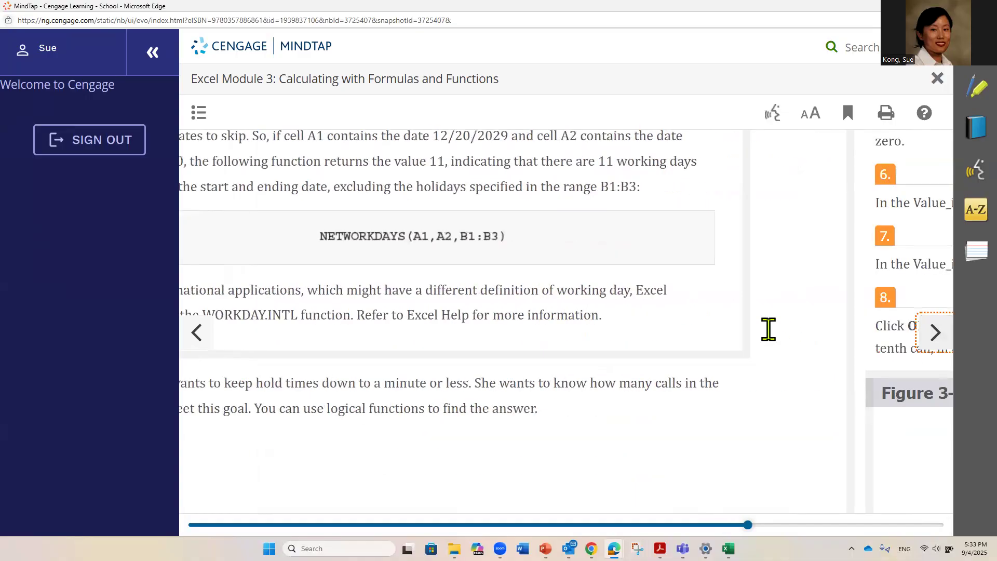
pyautogui.scroll(-5, 826, 382)
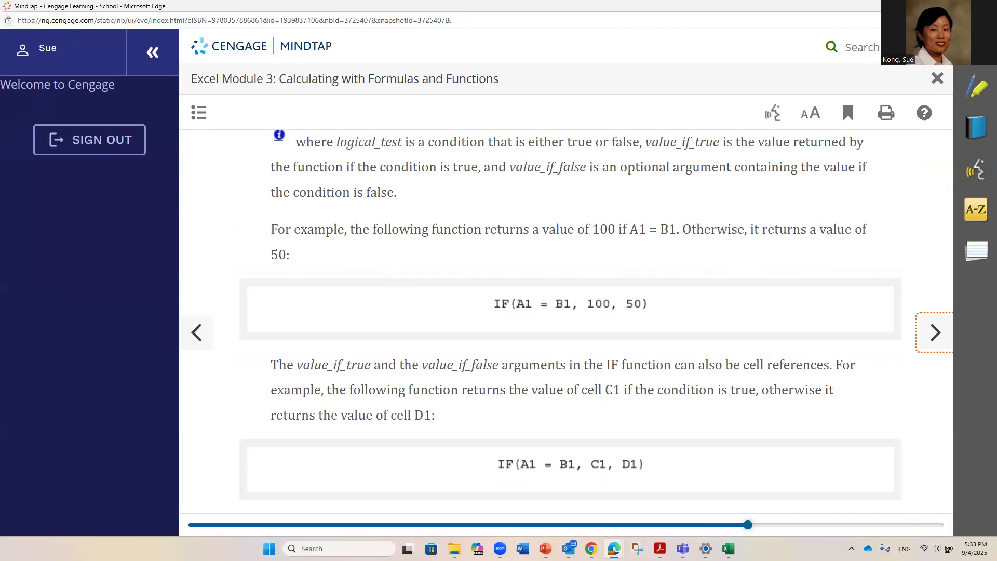
# - Switch to Excel and replace the date in cell B5 of the Documentation sheet with the formula =TODAY()
pyautogui.click(937, 6)
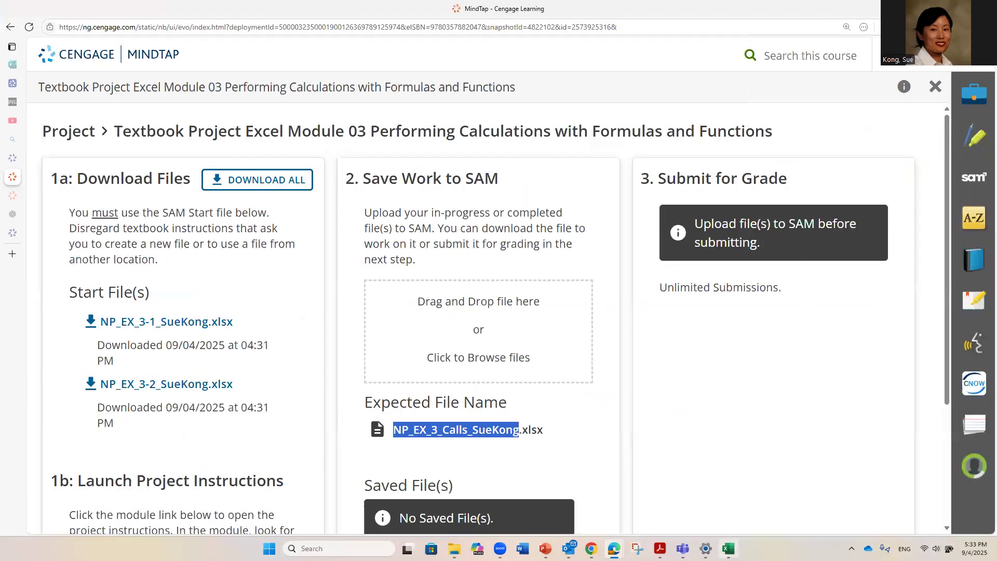
pyautogui.click(728, 548)
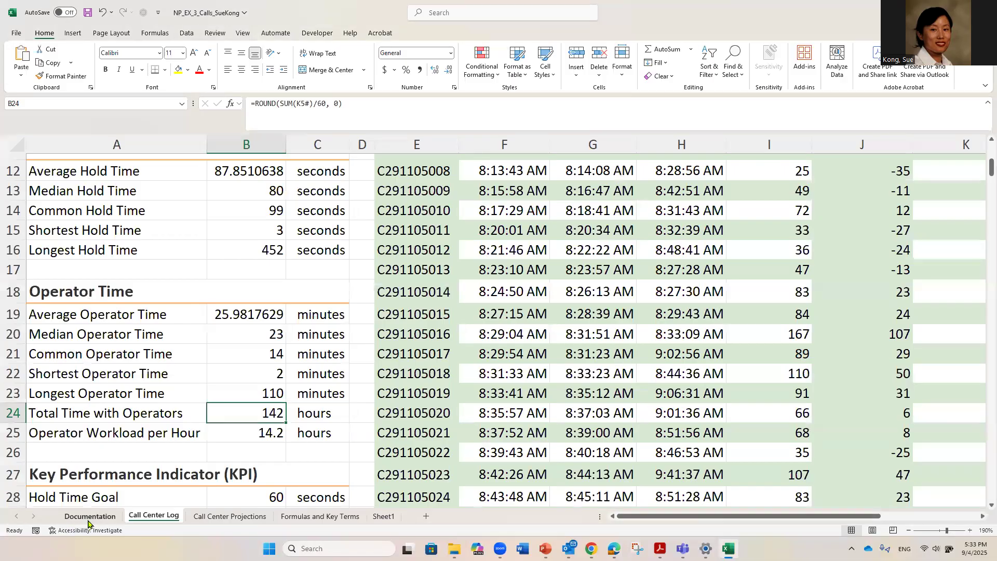
pyautogui.hotkey('ctrl', 'pageup')
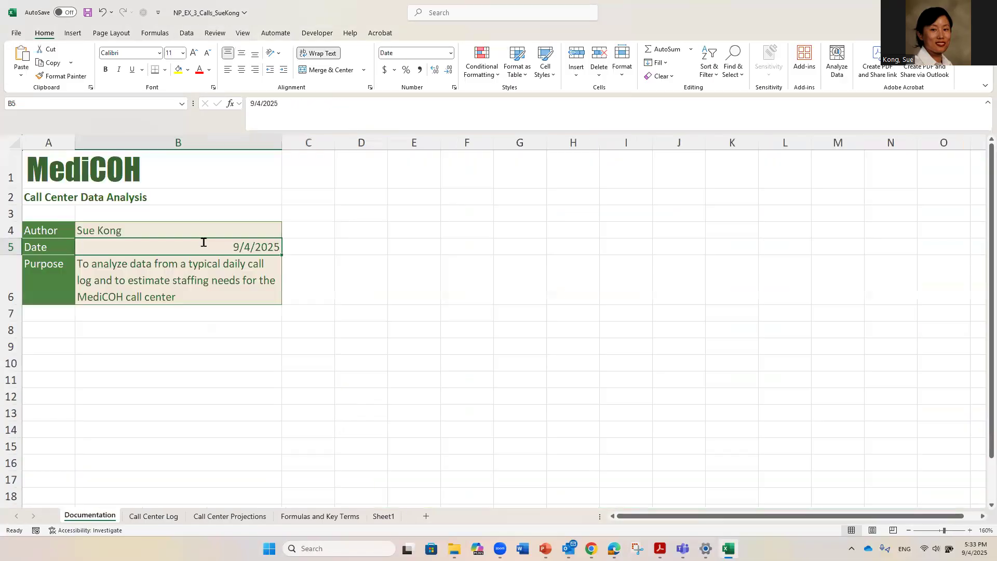
pyautogui.doubleClick(202, 243)
pyautogui.moveTo(201, 244); pyautogui.dragTo(431, 265)
pyautogui.write('=')
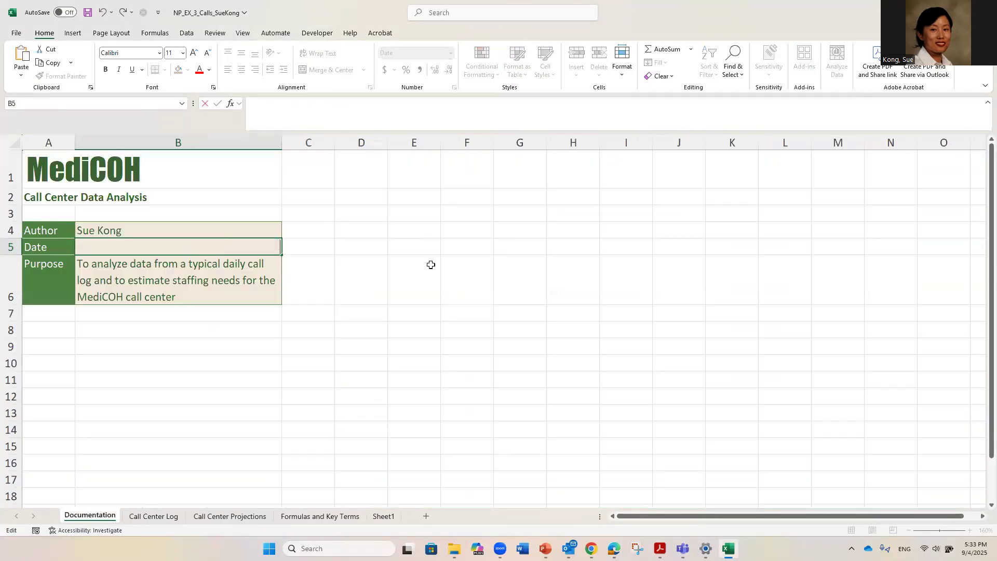
pyautogui.write('tod')
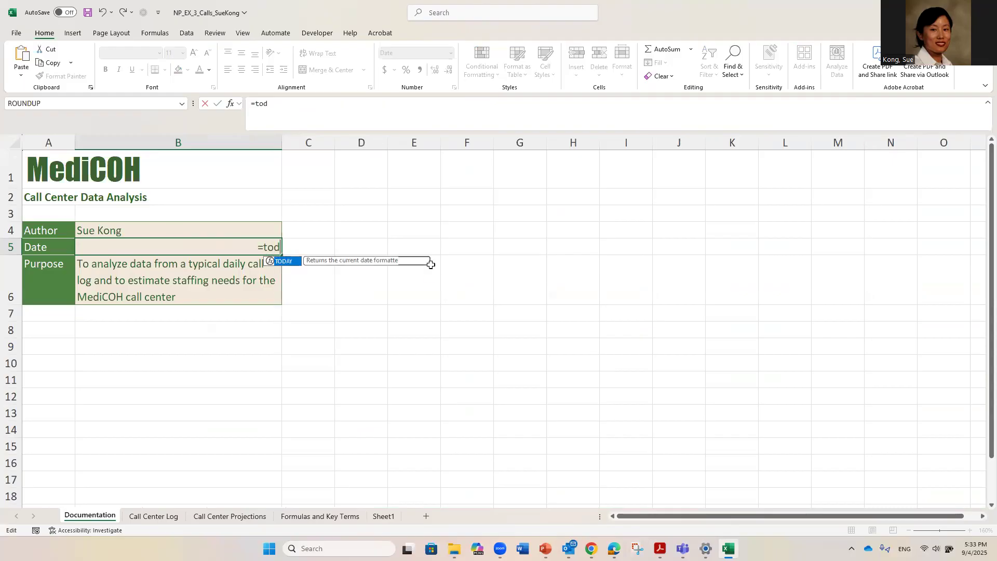
pyautogui.write('ay()')
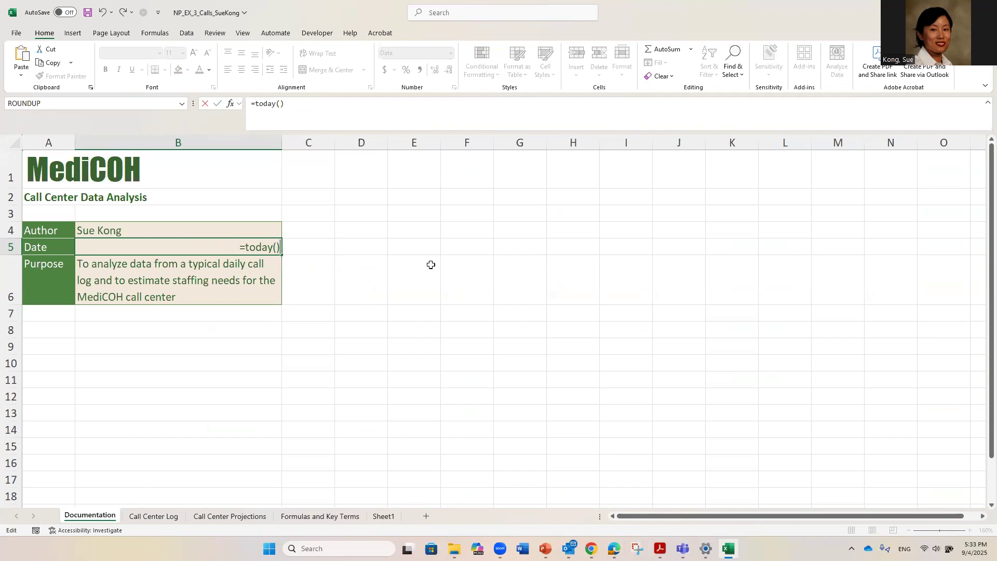
pyautogui.press('Return')
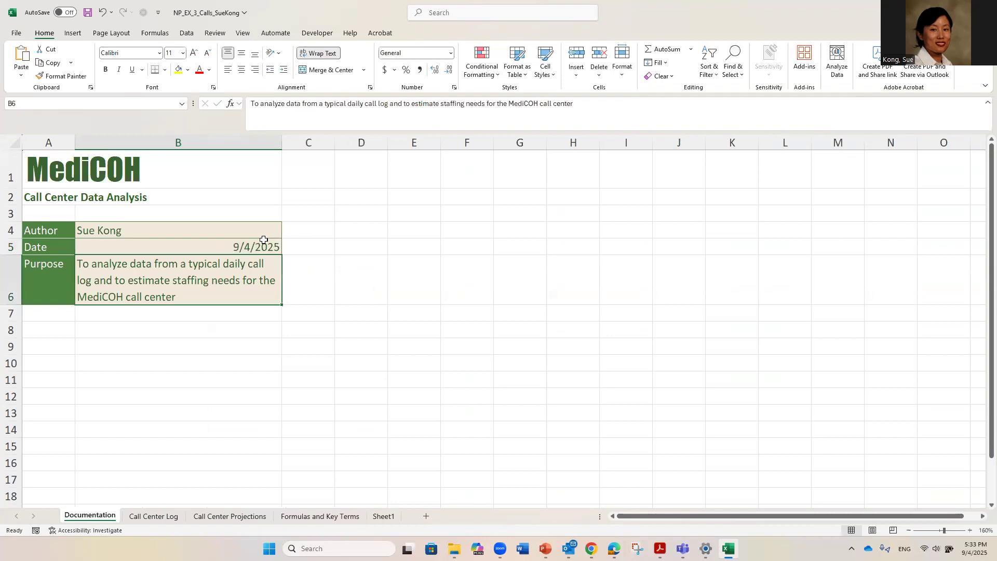
# - Inspect the formula behind the date in B5 and leave it as it is
pyautogui.click(260, 244)
pyautogui.doubleClick(261, 244)
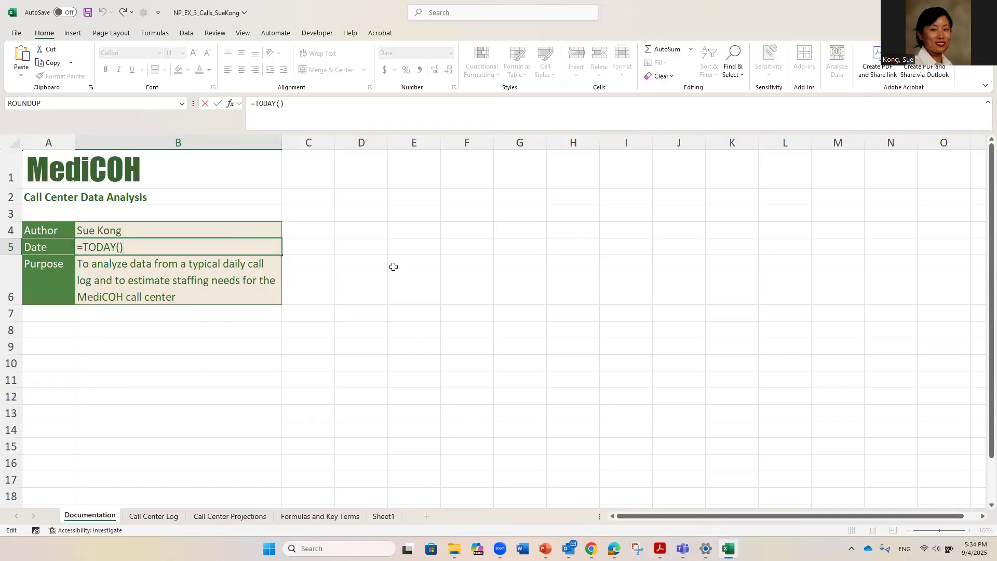
pyautogui.press('Return')
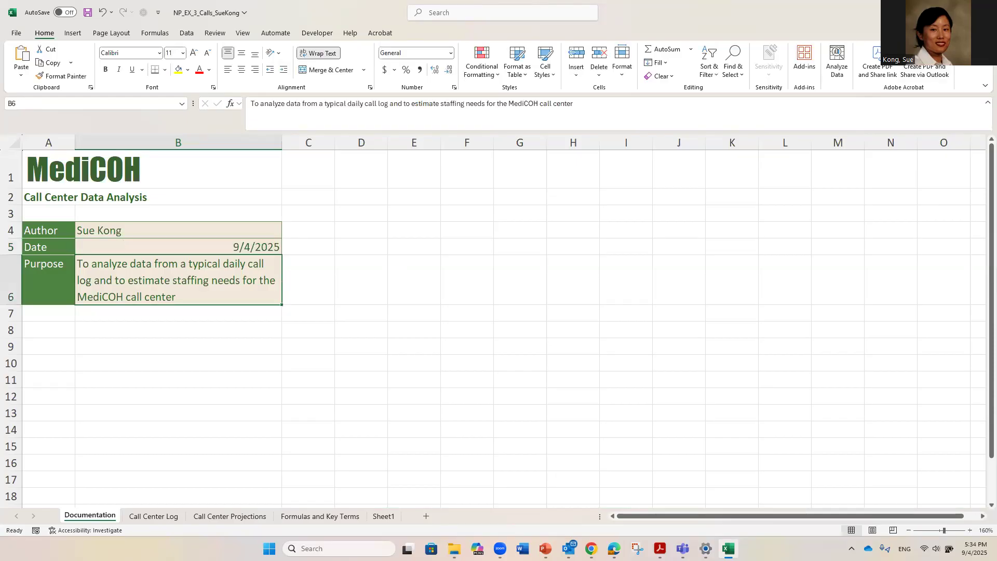
# - Switch back to the MindTap textbook in Edge and review the IF function's syntax, comparison operators and "goal met" example
pyautogui.click(927, 10)
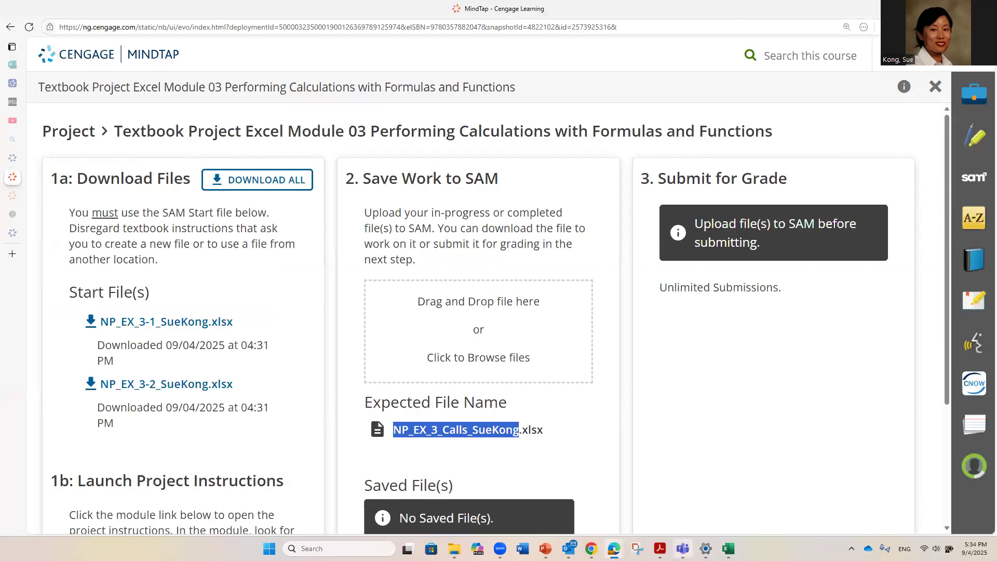
pyautogui.moveTo(614, 548)
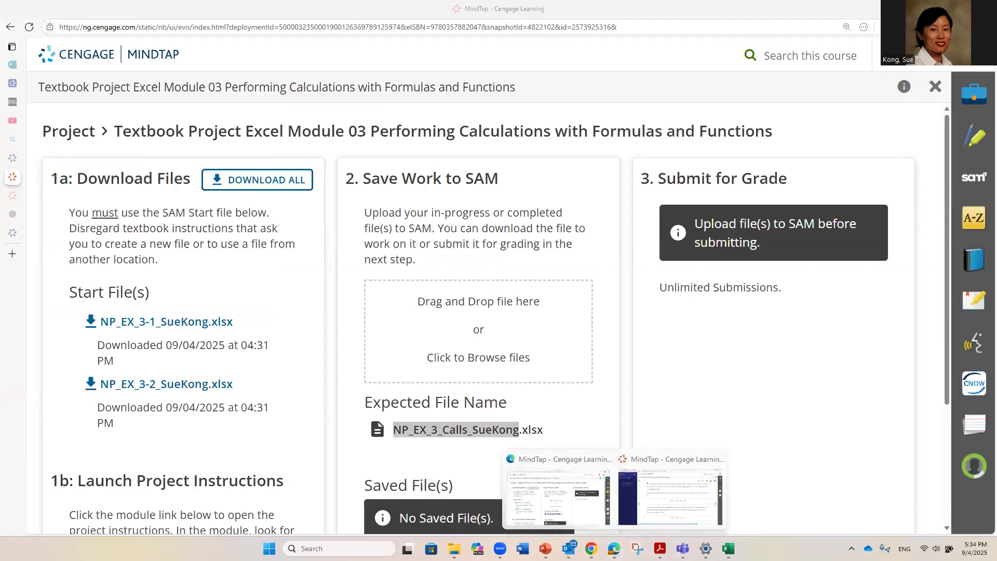
pyautogui.click(675, 519)
pyautogui.scroll(-14, 730, 410)
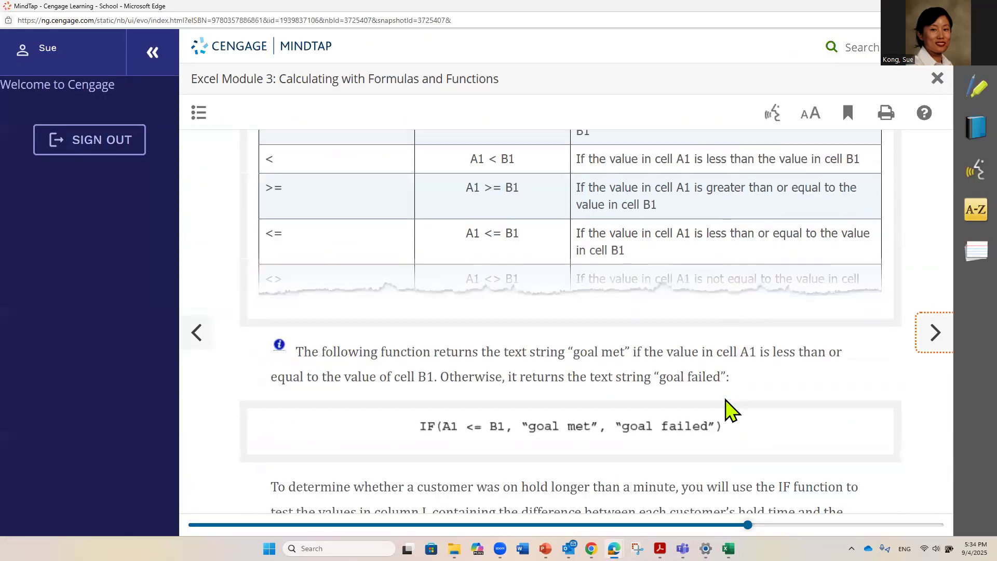
pyautogui.scroll(-2, 729, 410)
pyautogui.scroll(10, 729, 410)
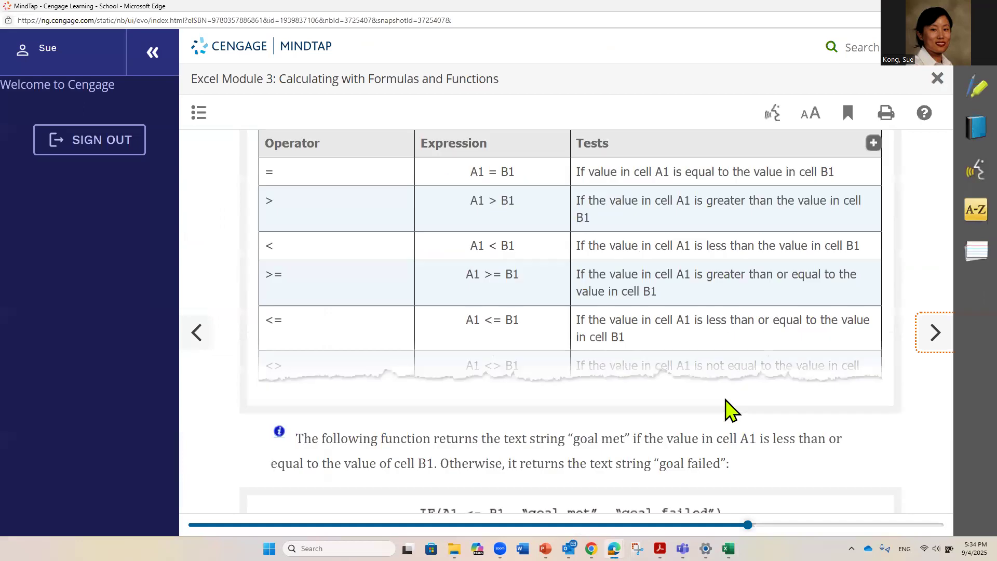
pyautogui.scroll(8, 729, 410)
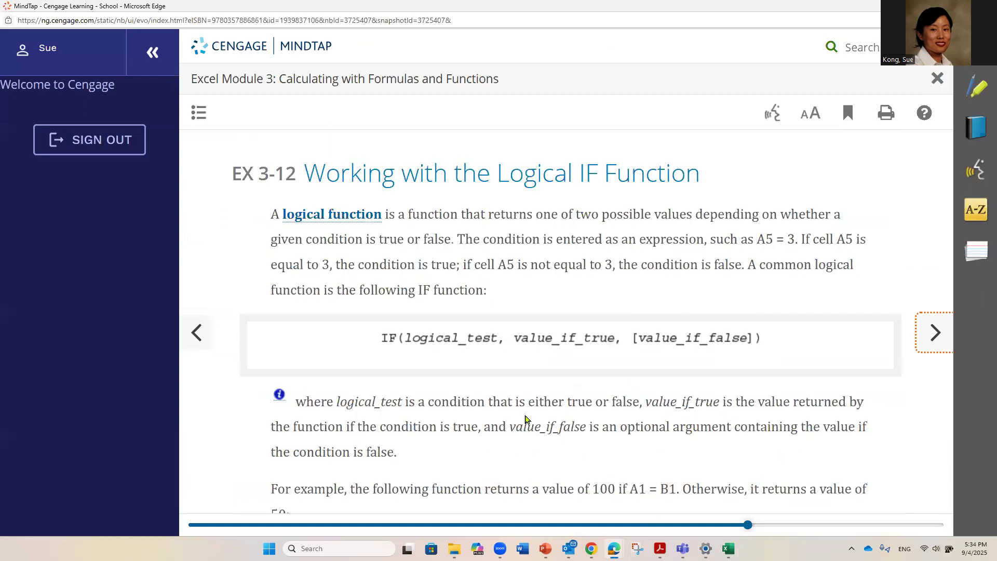
pyautogui.scroll(-6, 487, 315)
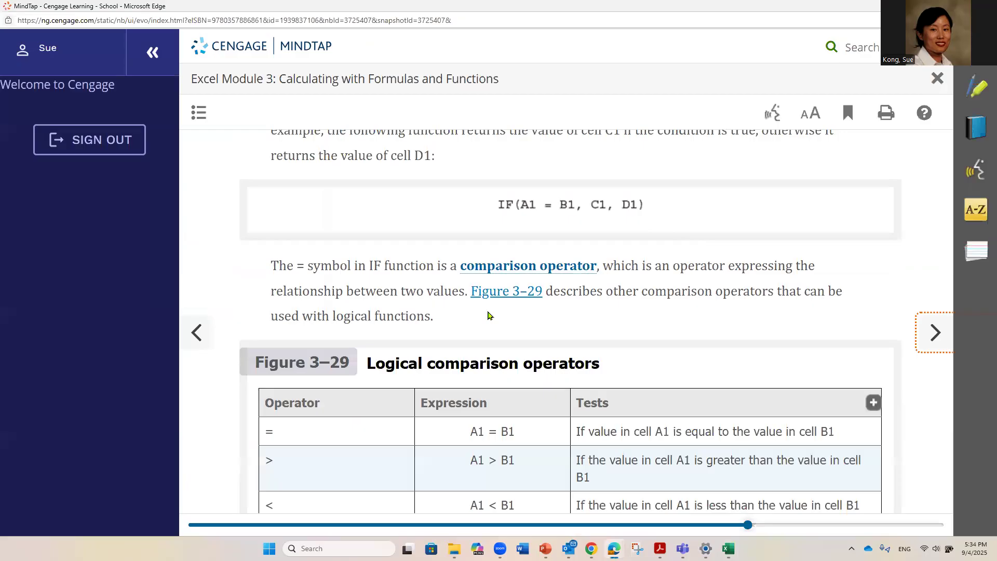
pyautogui.scroll(-4, 487, 316)
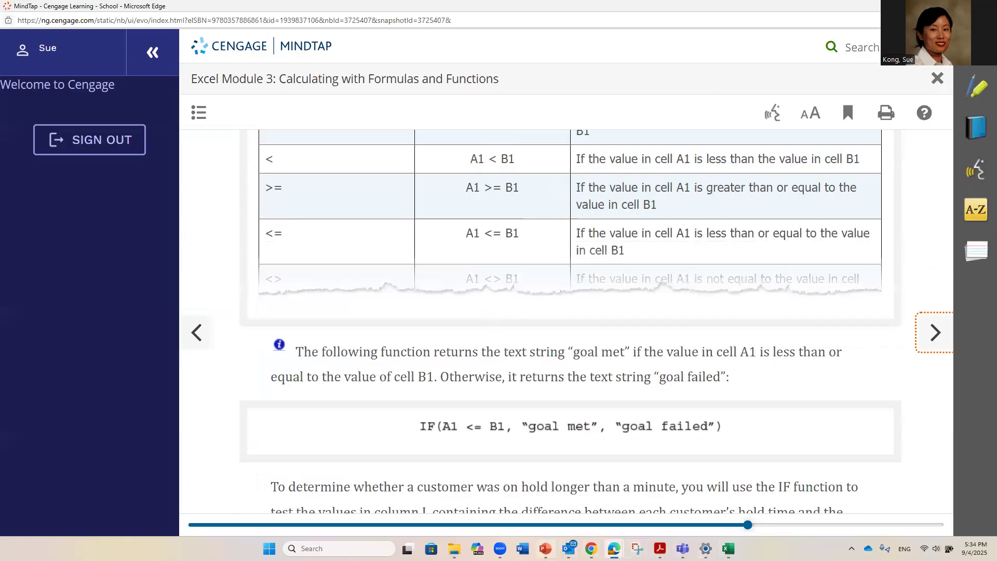
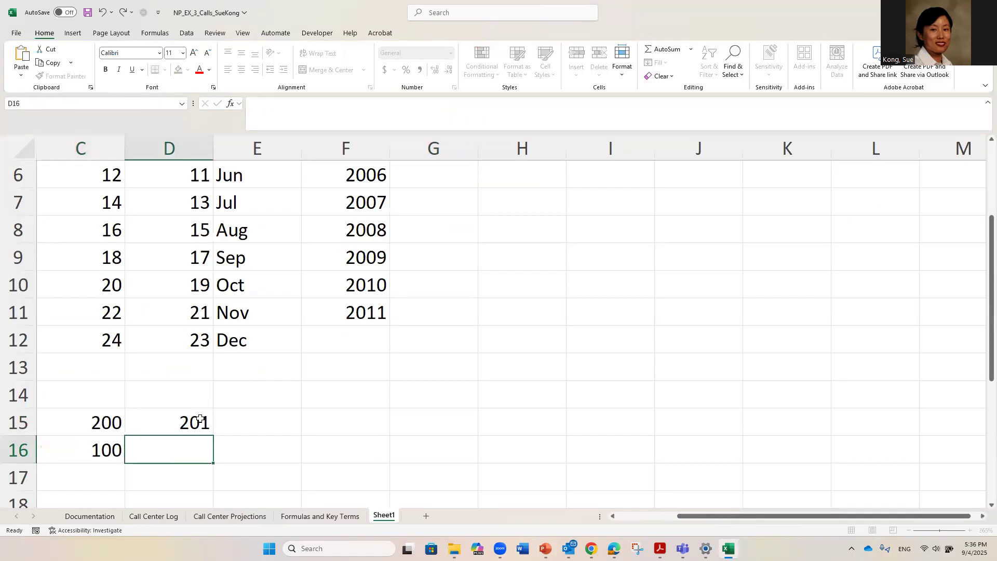
# - Enter 100 in cell D16 of Sheet1
pyautogui.write('100')
pyautogui.press('Tab')
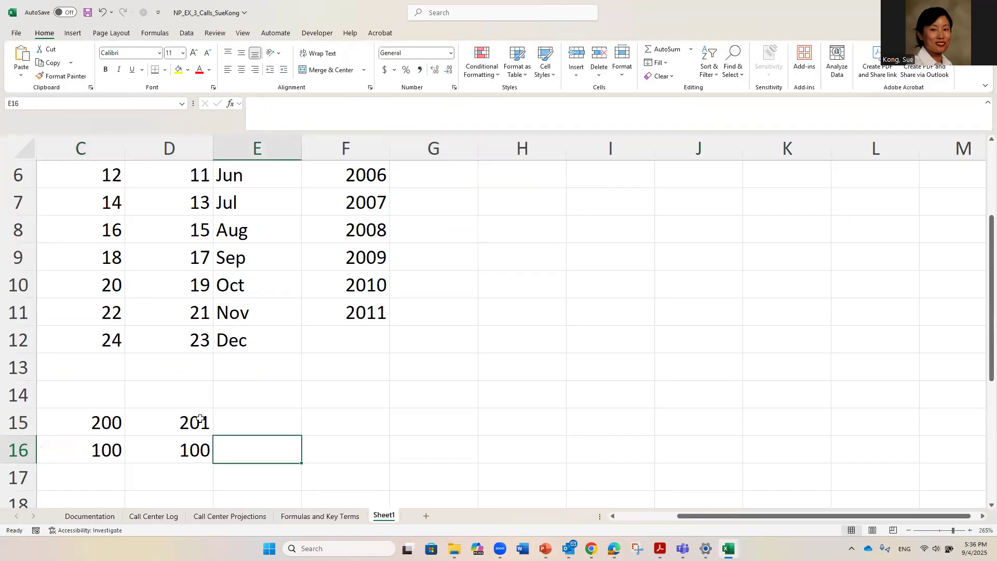
# - Enter =IF(C15=D15, 100, 0) in cell E15 of Sheet1 and fill the formula down to E16
pyautogui.click(267, 418)
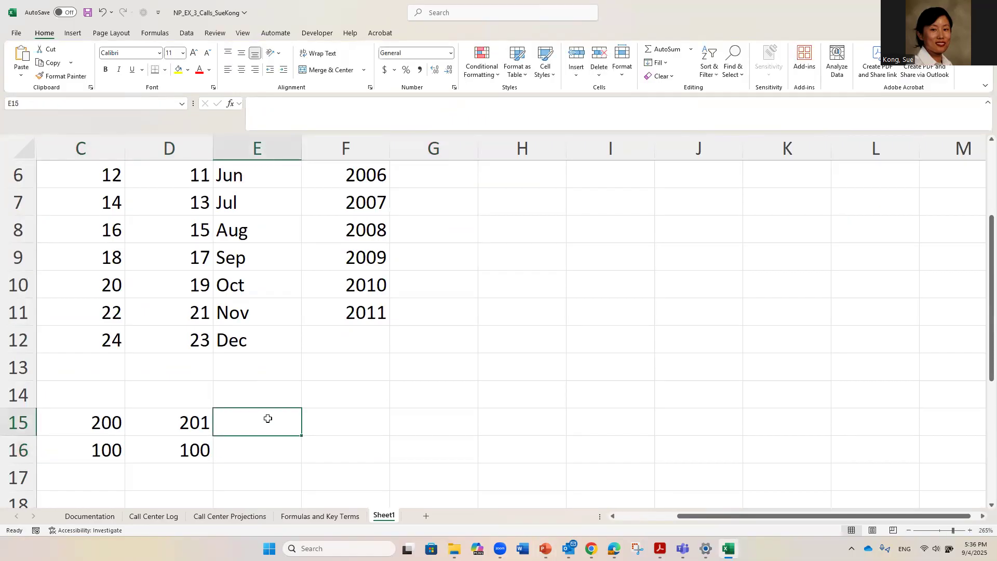
pyautogui.write('=if')
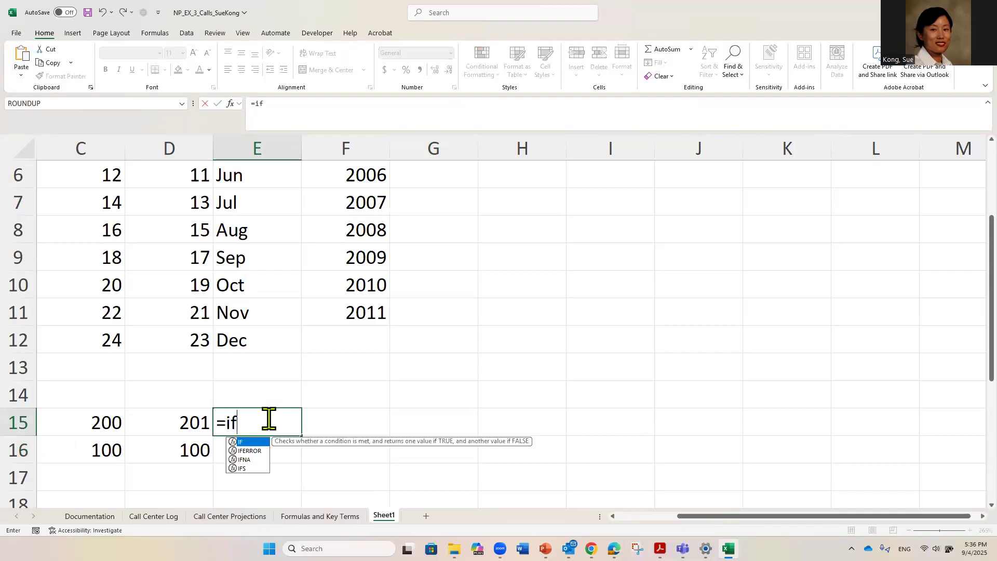
pyautogui.write('(')
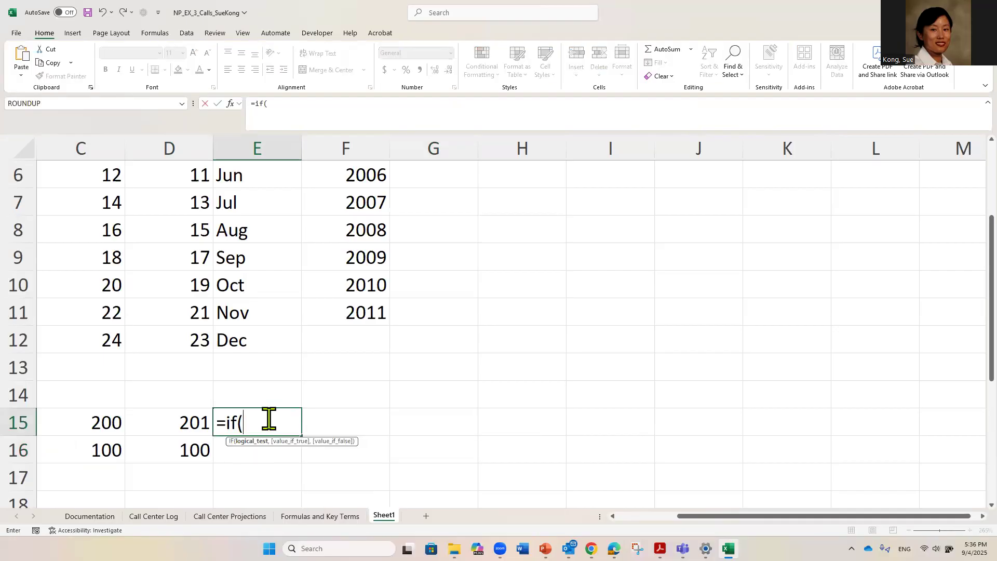
pyautogui.click(96, 425)
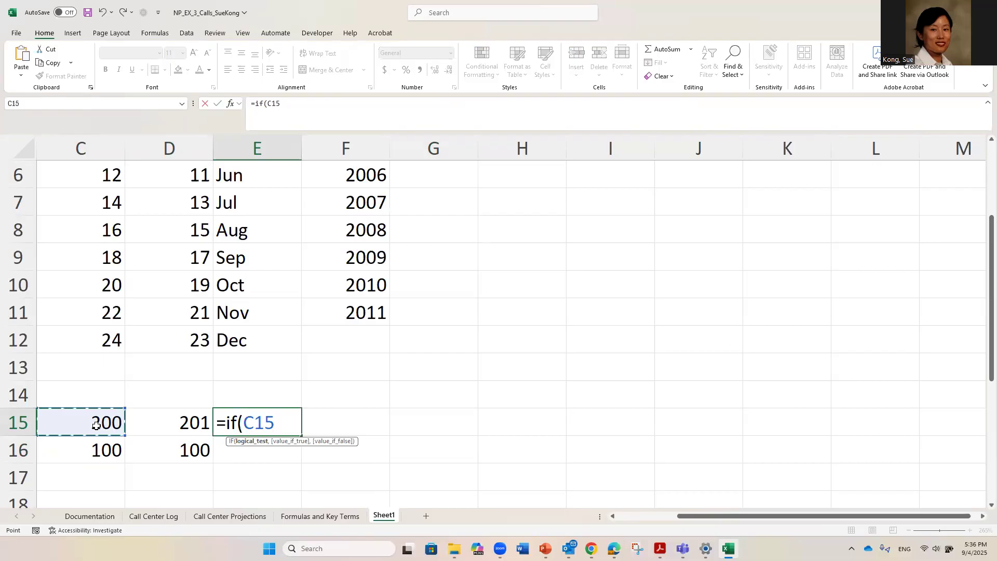
pyautogui.write('=')
pyautogui.click(164, 422)
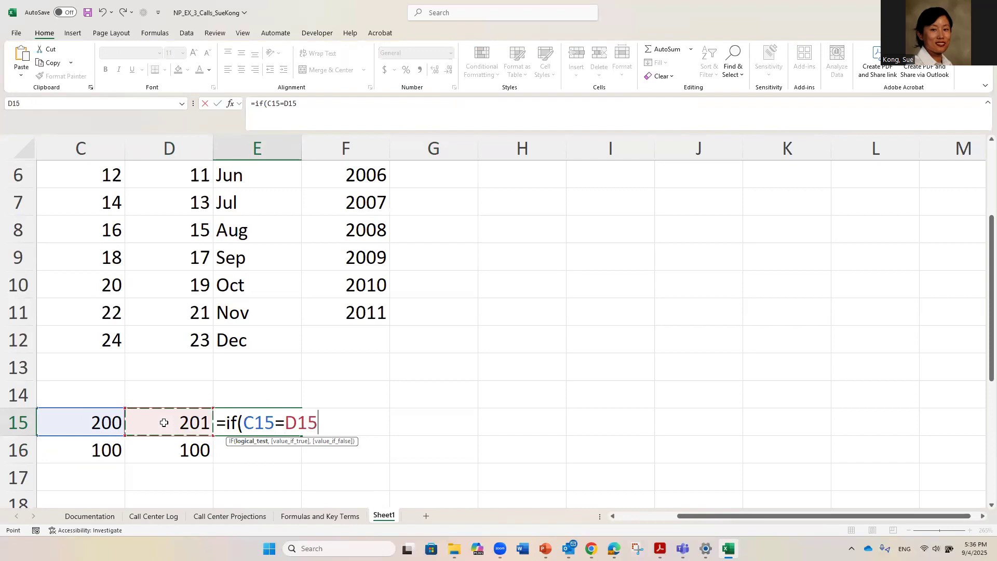
pyautogui.write(', 100, 0)')
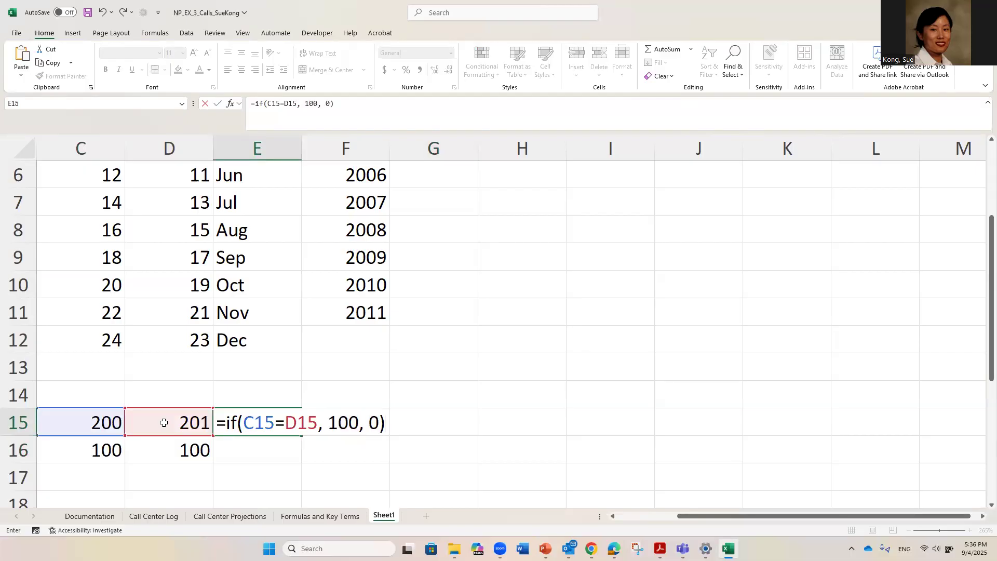
pyautogui.press('Return')
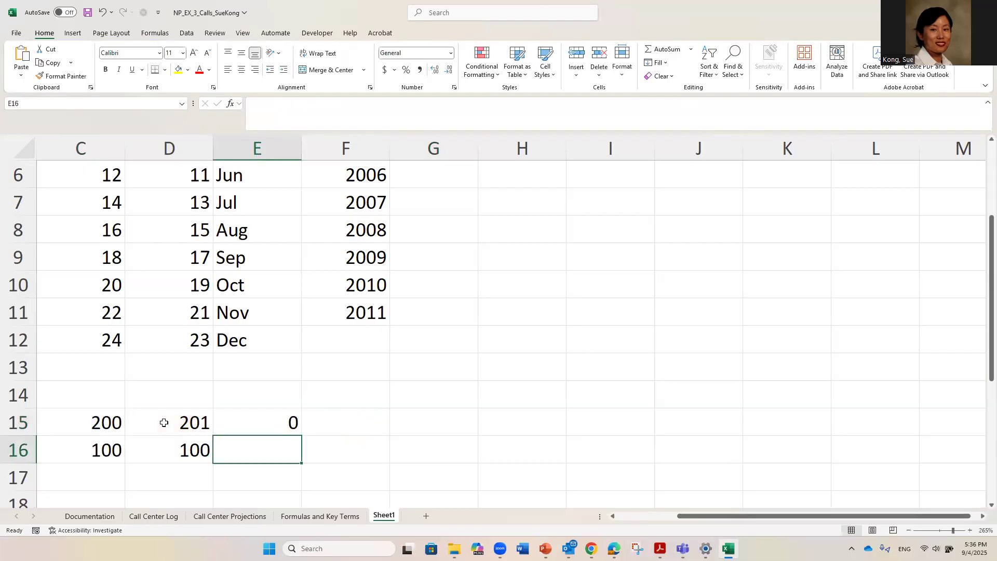
pyautogui.click(275, 423)
pyautogui.moveTo(302, 436); pyautogui.dragTo(301, 459)
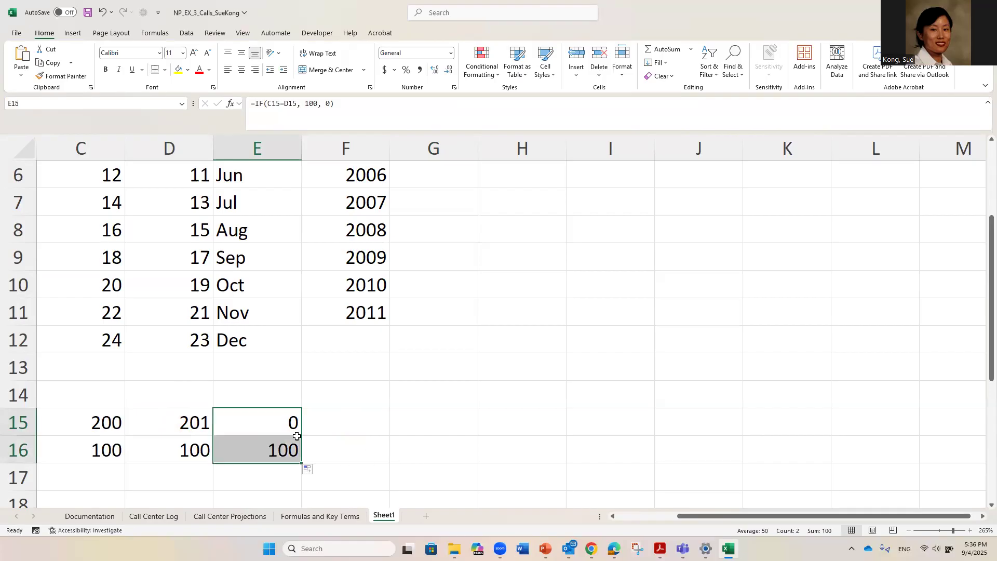
# - Examine the logical test, value-if-true and value-if-false arguments of the IF formula in E15, leaving the formula as it is
pyautogui.doubleClick(264, 422)
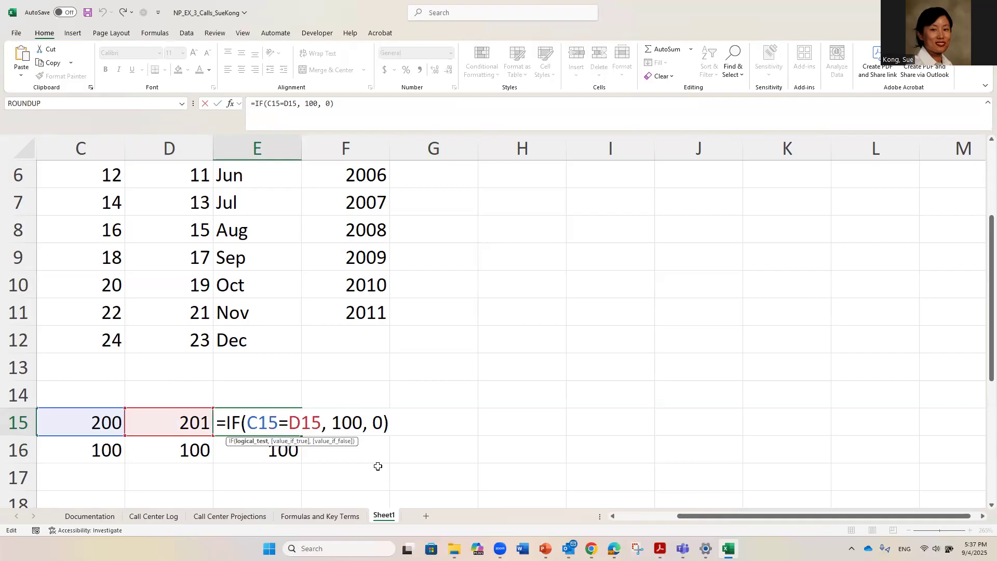
pyautogui.moveTo(249, 425); pyautogui.dragTo(319, 423)
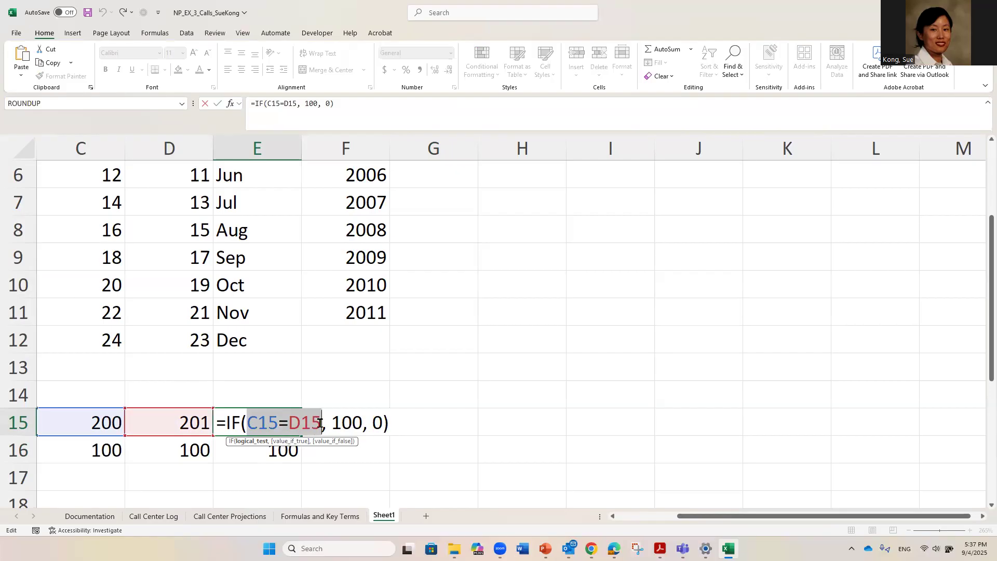
pyautogui.moveTo(331, 423); pyautogui.dragTo(363, 423)
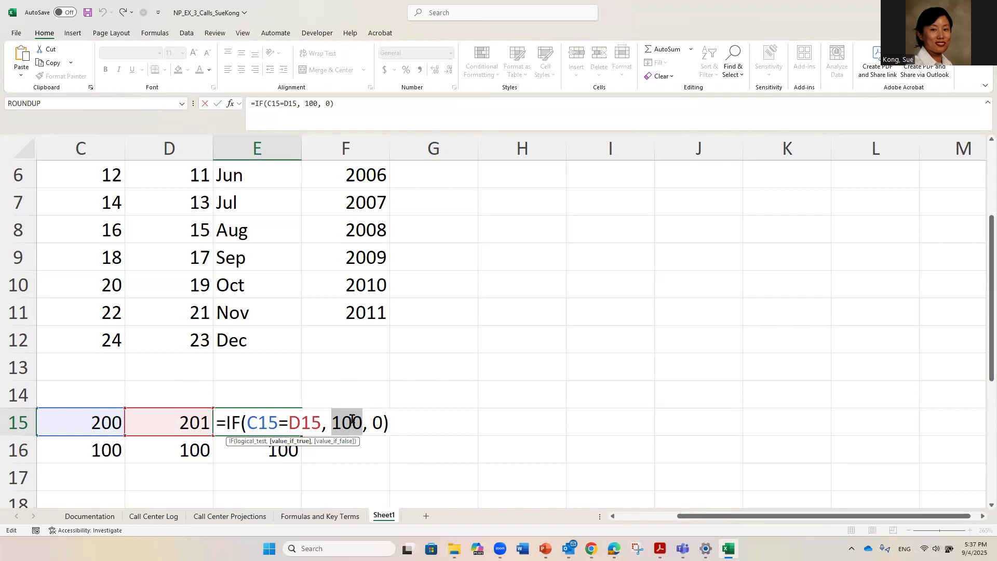
pyautogui.doubleClick(376, 423)
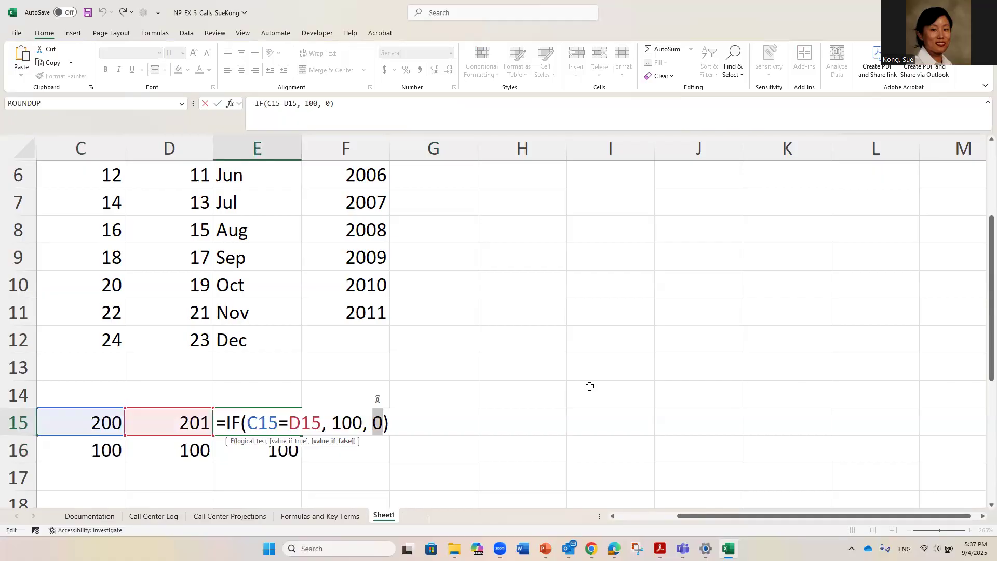
pyautogui.press('Return')
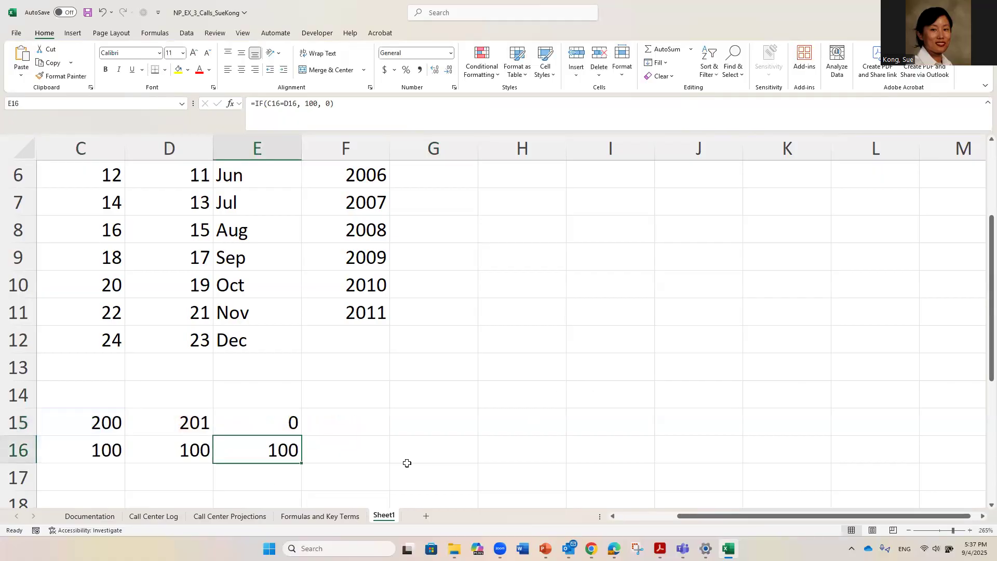
pyautogui.click(118, 419)
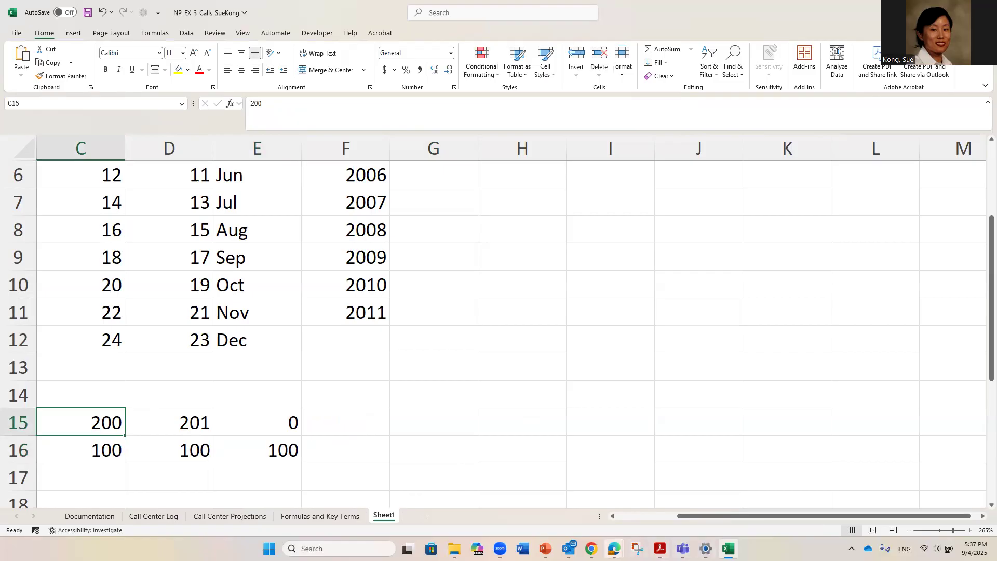
# - Switch to the MindTap textbook in Edge and read the exercise steps for entering the IF function in M5 of the Call Center Log worksheet
pyautogui.moveTo(613, 549)
pyautogui.click(670, 491)
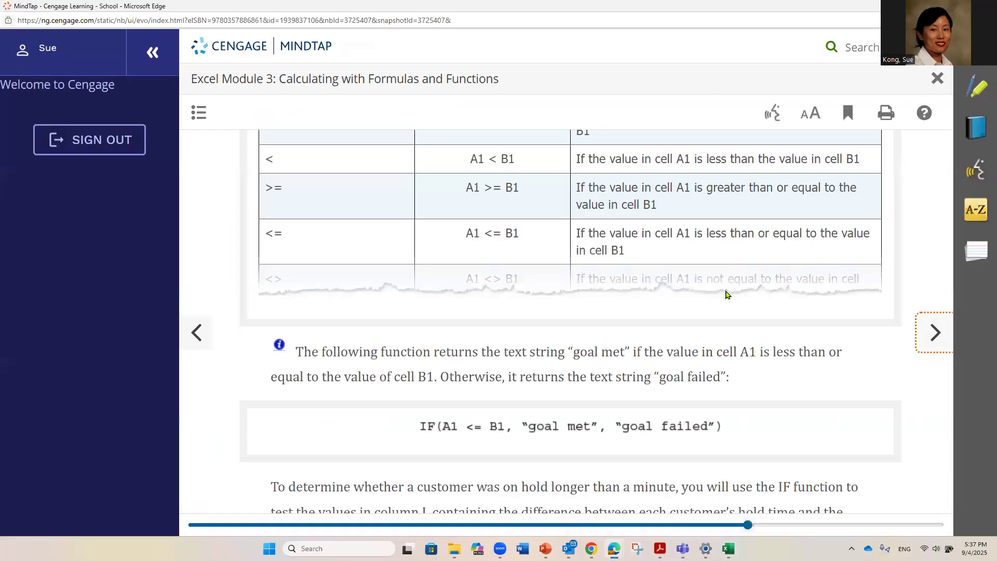
pyautogui.scroll(-10, 698, 305)
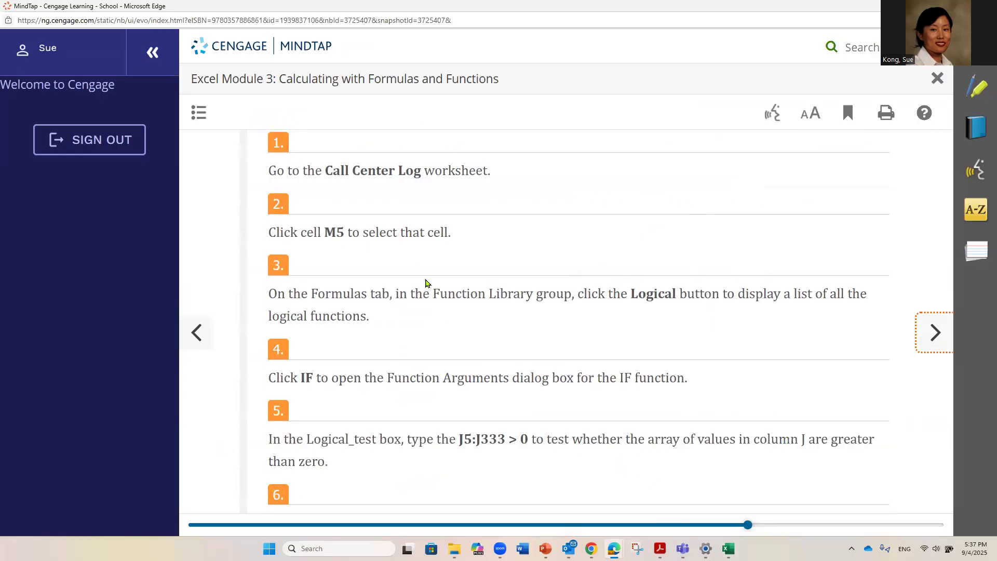
pyautogui.moveTo(325, 232); pyautogui.dragTo(474, 245)
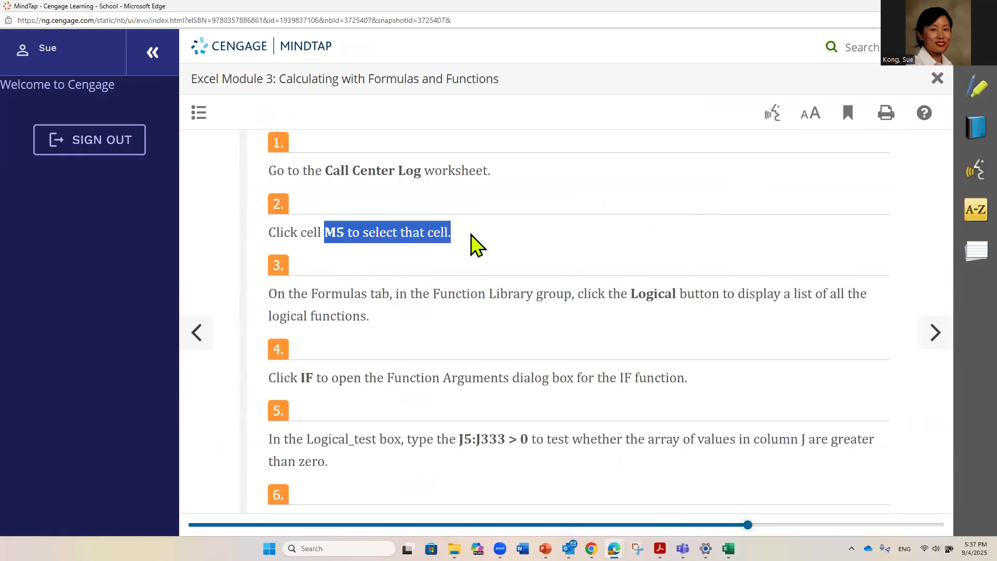
pyautogui.click(384, 271)
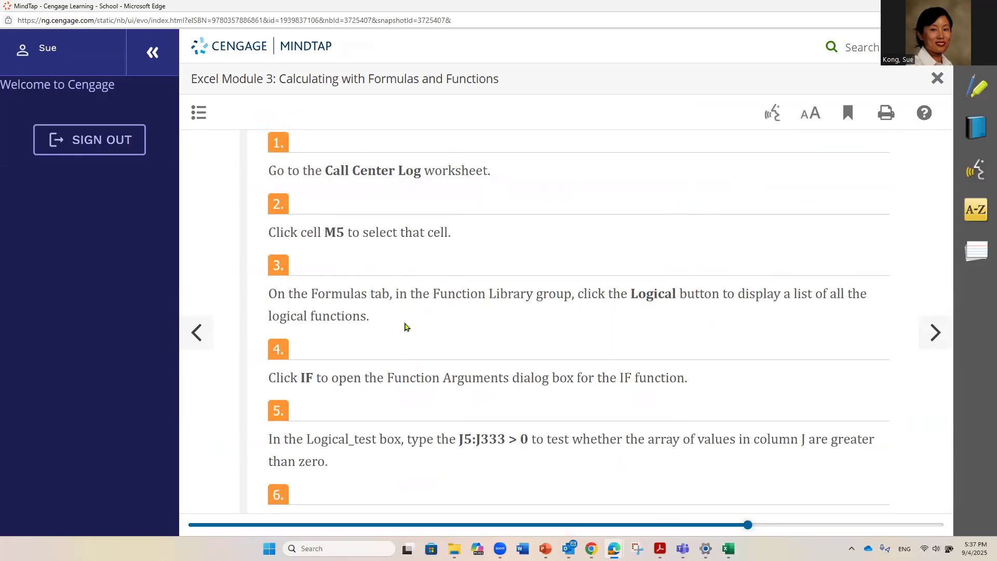
pyautogui.scroll(-2, 407, 326)
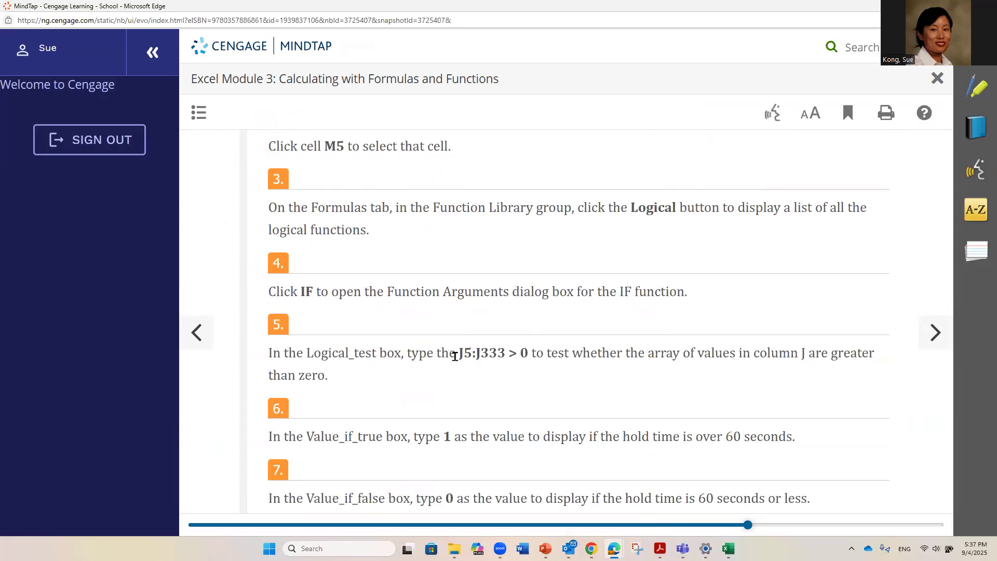
pyautogui.moveTo(455, 357); pyautogui.dragTo(507, 356)
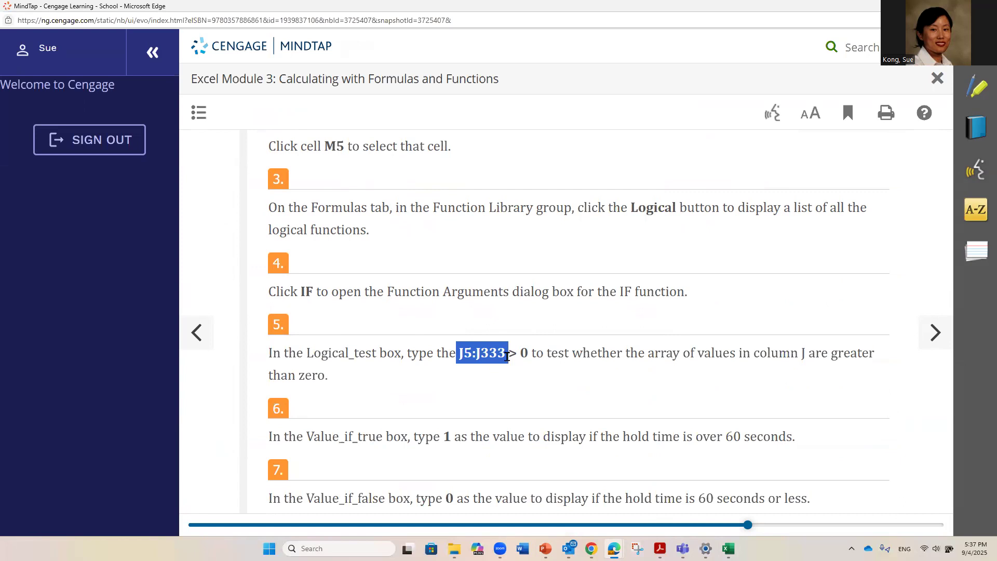
# - Read the textbook's IF function arguments, Figure 3–30 and the instructions for calculating the number and percent of long hold times
pyautogui.click(738, 397)
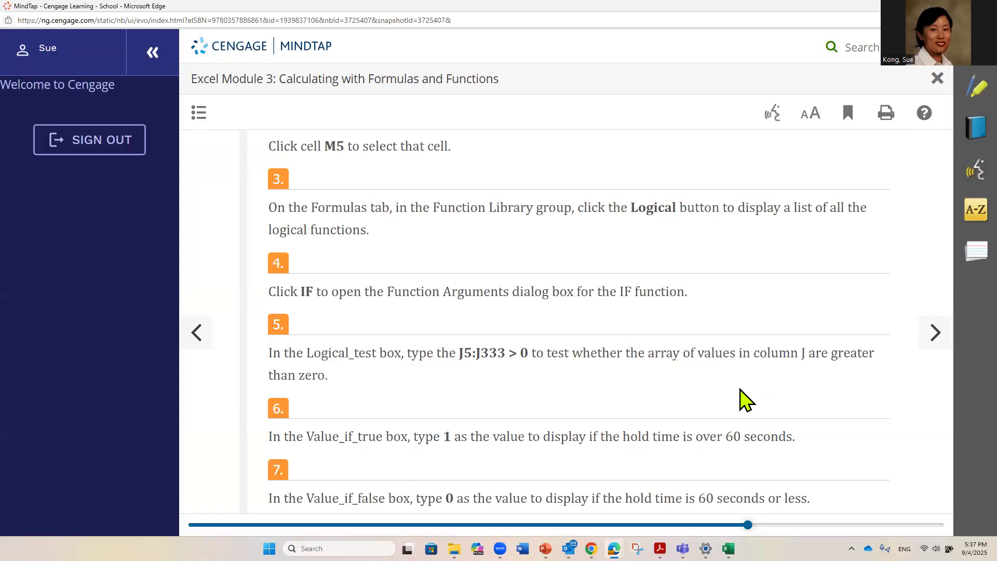
pyautogui.moveTo(439, 435); pyautogui.dragTo(449, 436)
pyautogui.click(448, 500)
pyautogui.scroll(-6, 540, 467)
pyautogui.scroll(-3, 573, 448)
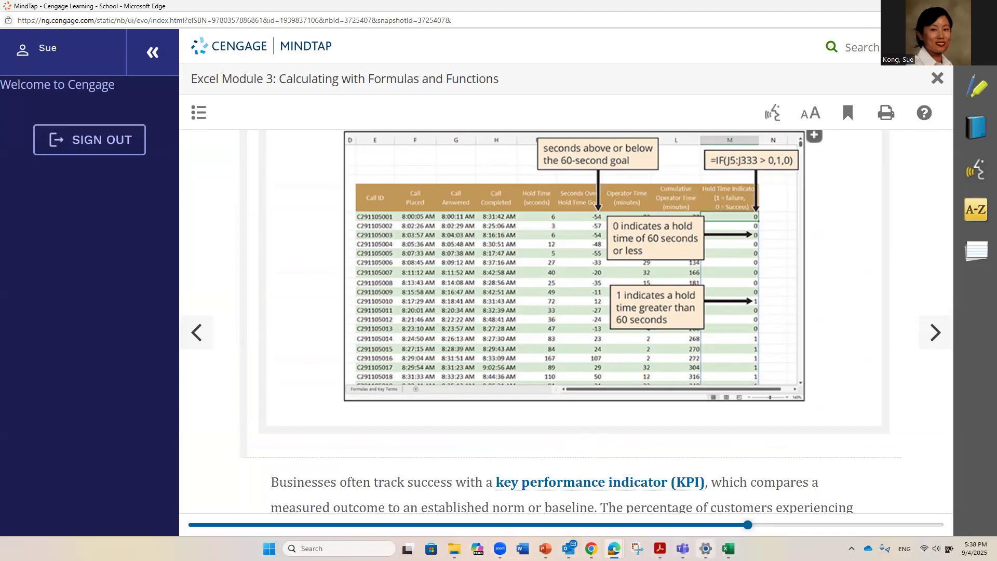
pyautogui.scroll(-3, 678, 404)
pyautogui.scroll(-6, 678, 404)
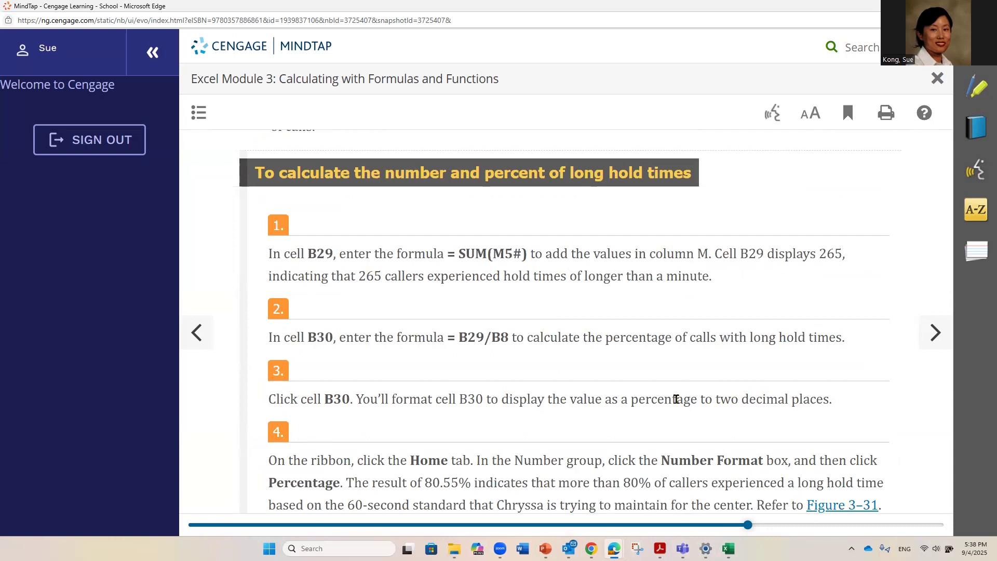
# - Switch to the Excel workbook and start a formula in cell M5 of the Call Center Log sheet
pyautogui.click(728, 549)
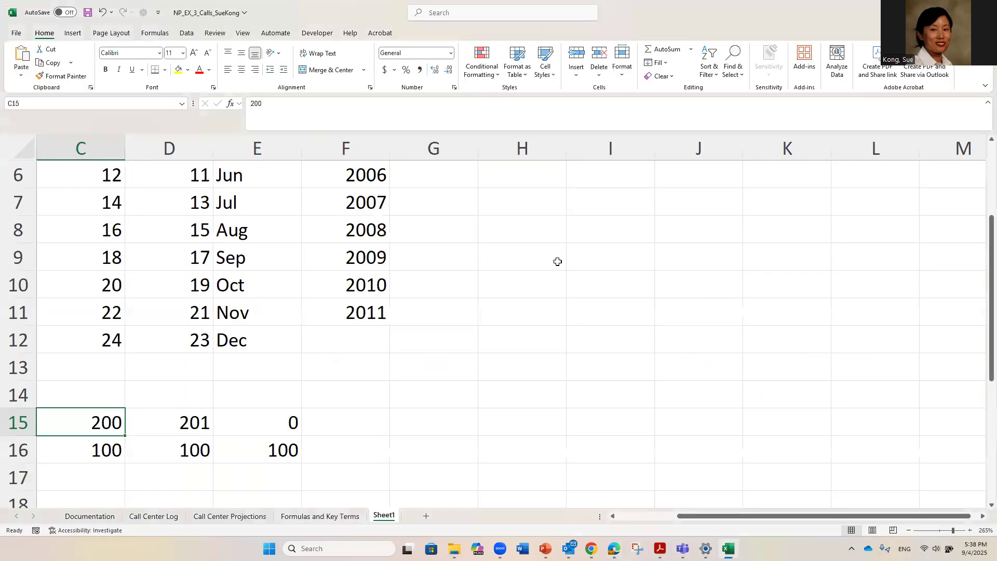
pyautogui.click(154, 516)
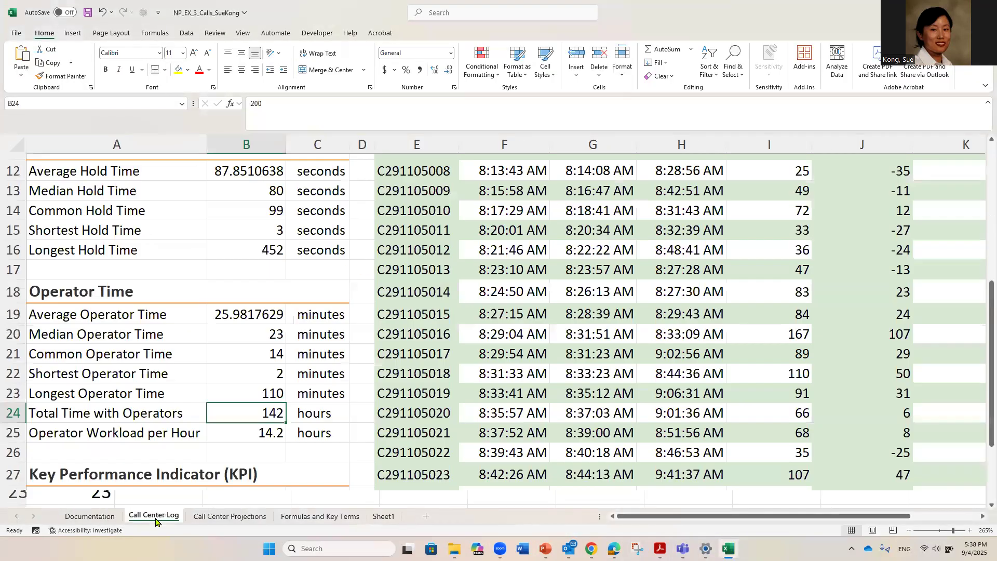
pyautogui.moveTo(877, 518); pyautogui.dragTo(971, 519)
pyautogui.scroll(4, 860, 322)
pyautogui.click(858, 310)
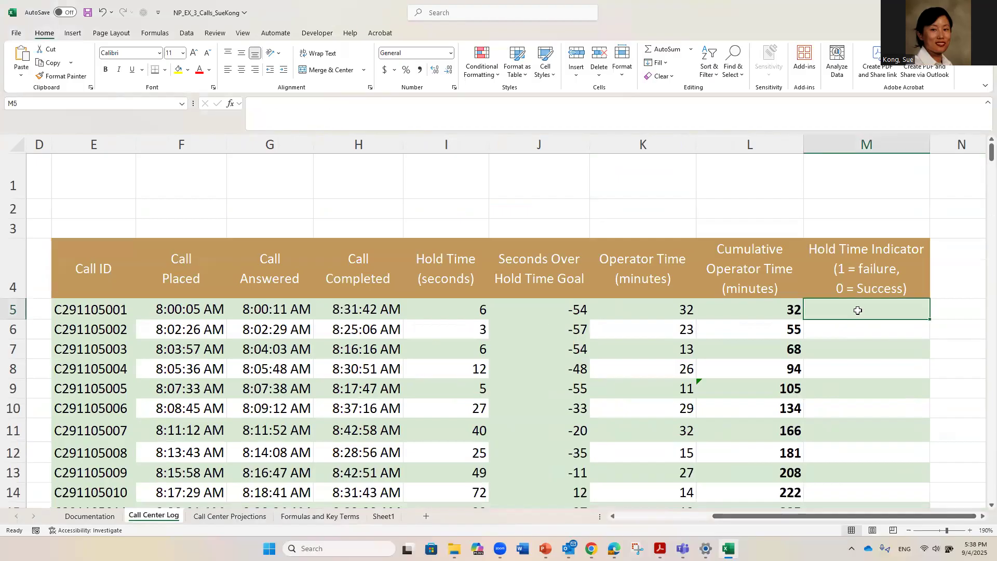
pyautogui.write('=')
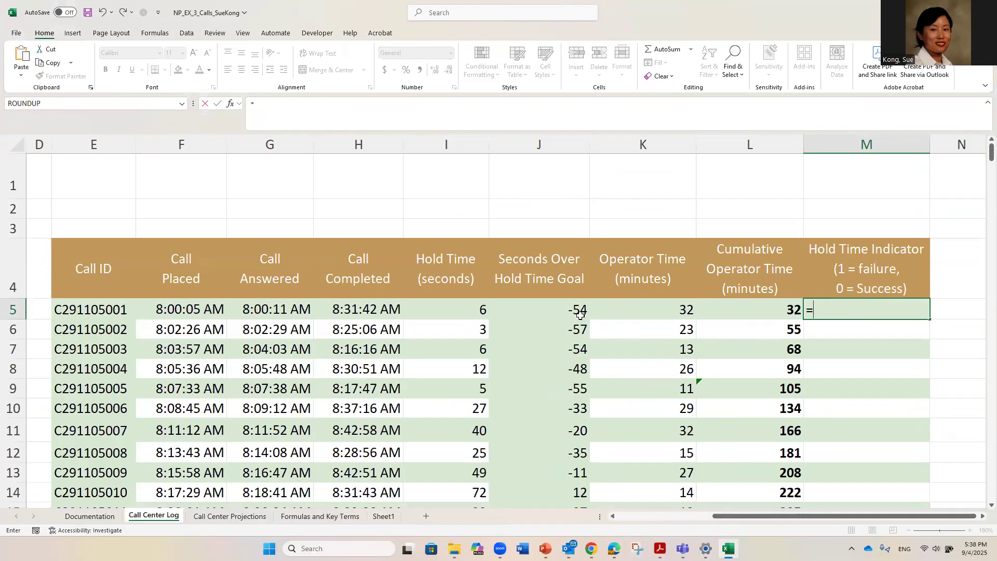
pyautogui.click(557, 310)
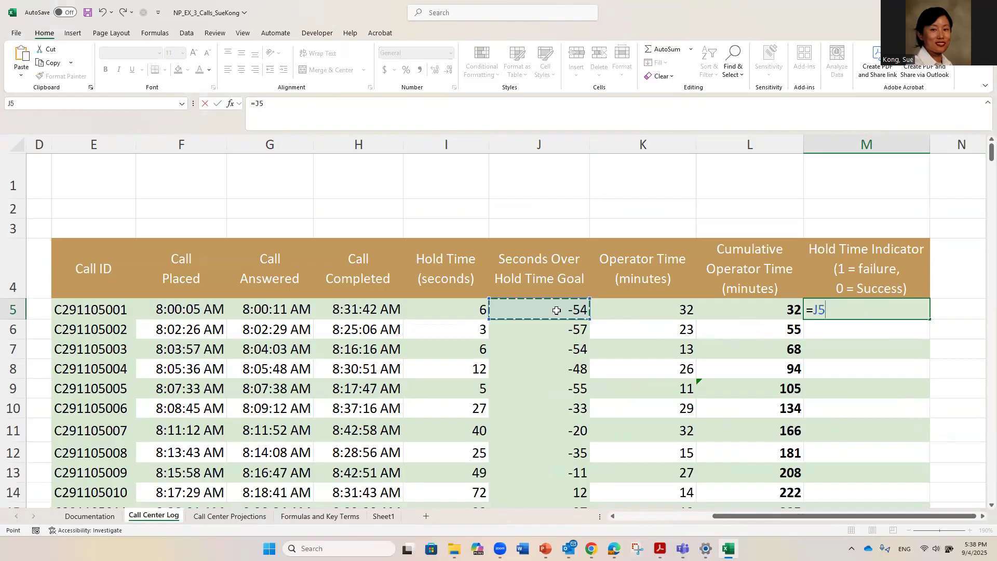
pyautogui.press('F8')
pyautogui.press('BackSpace')
pyautogui.write('333')
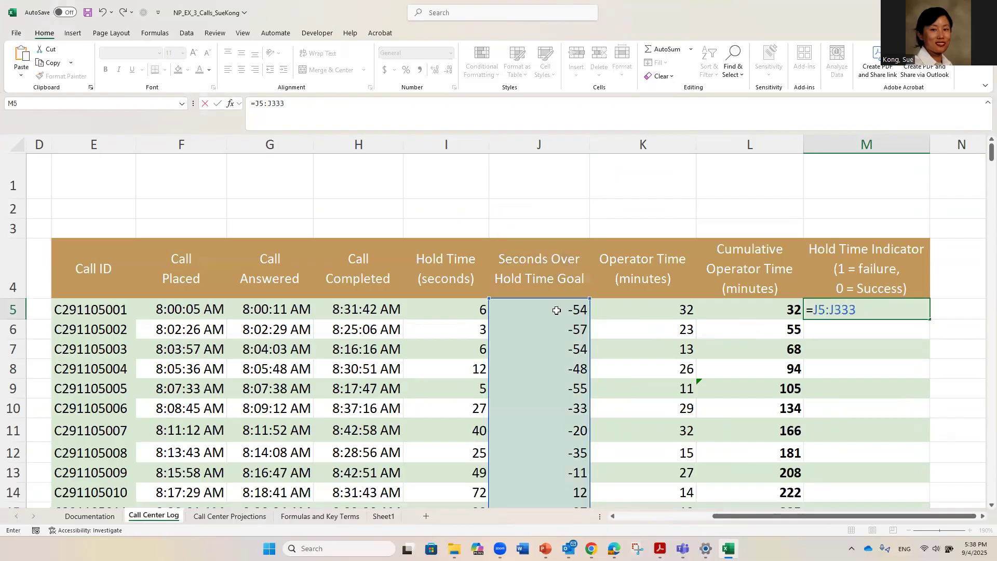
pyautogui.press('BackSpace')
pyautogui.press('BackSpace')
pyautogui.press('BackSpace')
pyautogui.press('BackSpace')
pyautogui.press('BackSpace')
pyautogui.press('BackSpace')
pyautogui.press('BackSpace')
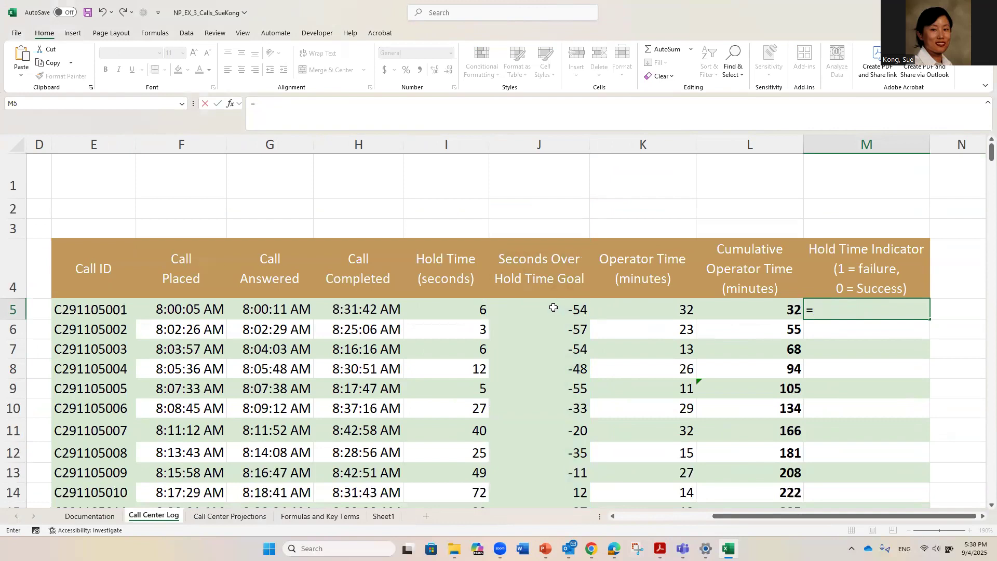
# - Build the test J5:J333>0 in the M5 formula from the Seconds Over Hold Time Goal values, followed by 1 as the true value
pyautogui.click(553, 307)
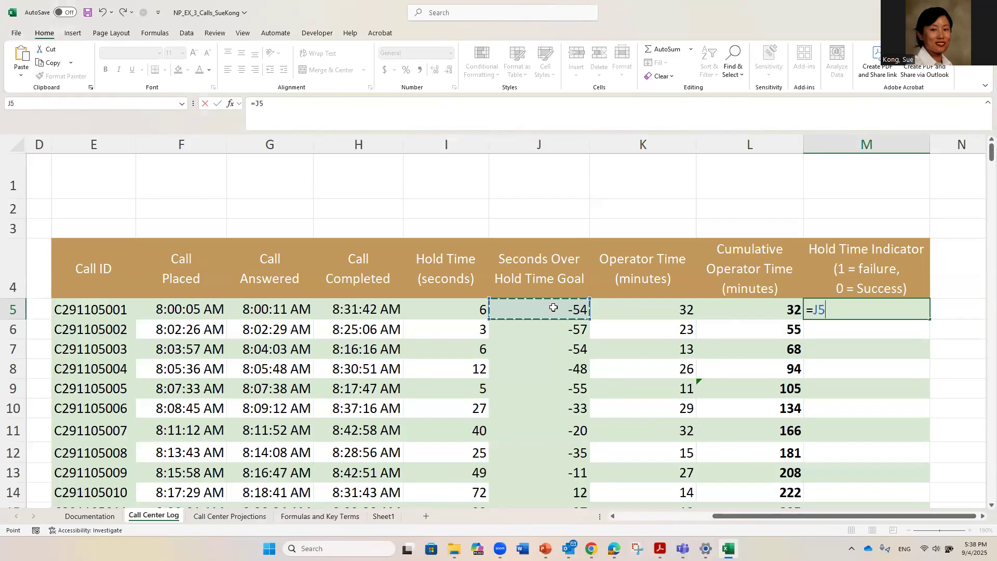
pyautogui.hotkey('ctrl', 'shift', 'Down')
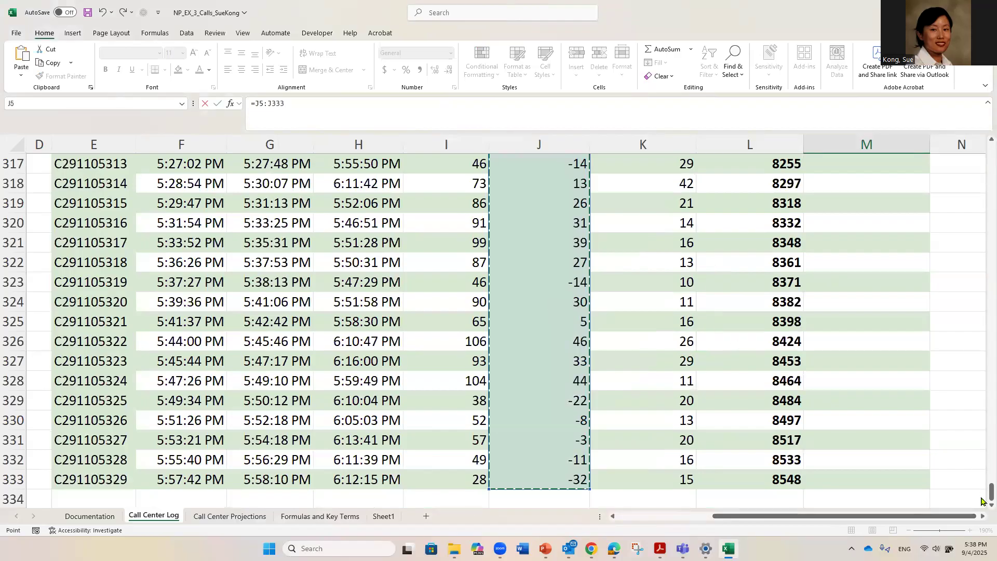
pyautogui.moveTo(981, 495); pyautogui.dragTo(981, 157)
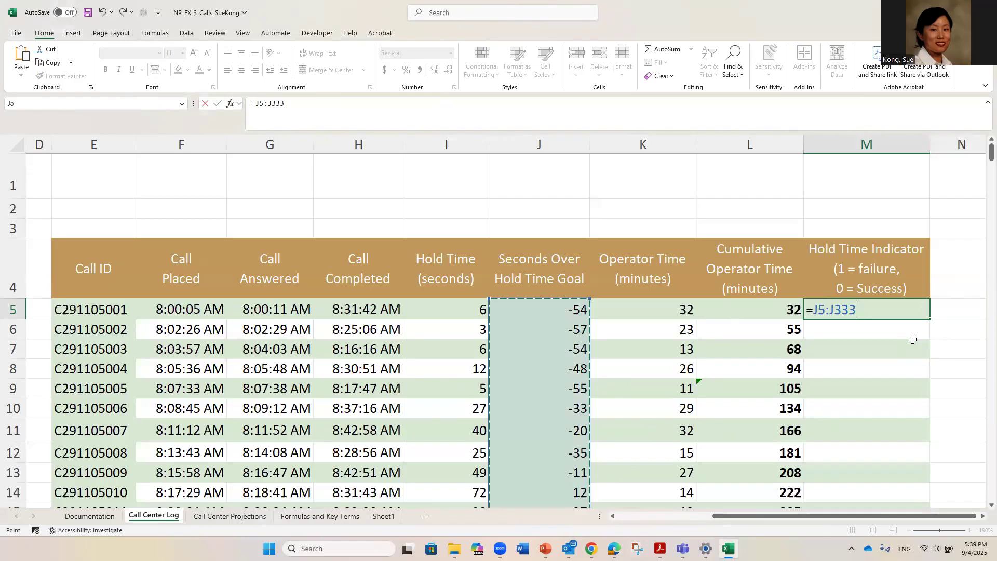
pyautogui.write('>0')
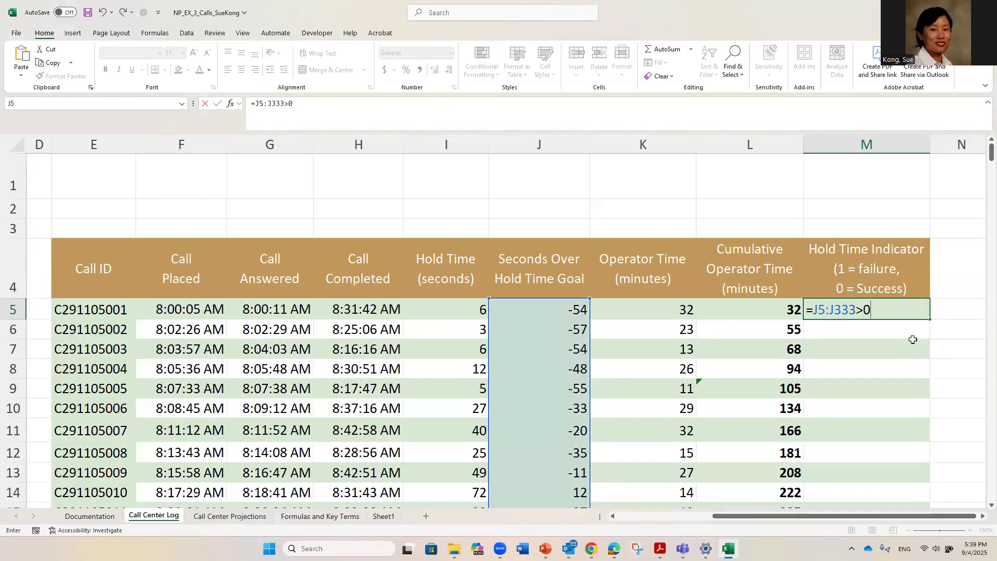
pyautogui.write(', 1,')
# - Wrap the M5 test in an IF function with 0 as the false value, completing =IF(J5:J333>0, 1, 0)
pyautogui.click(813, 309)
pyautogui.write('IF(')
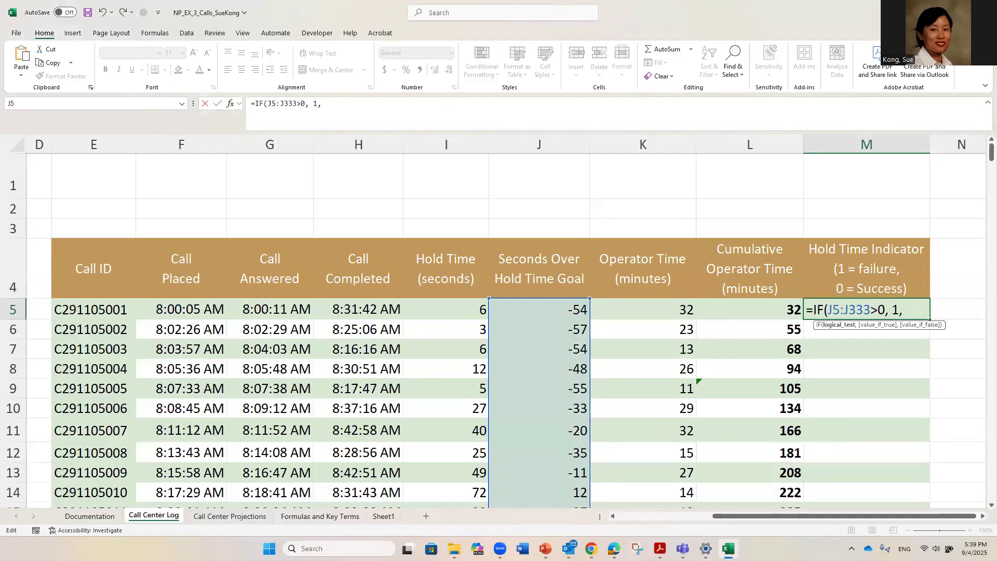
pyautogui.moveTo(828, 310); pyautogui.dragTo(885, 310)
pyautogui.click(911, 310)
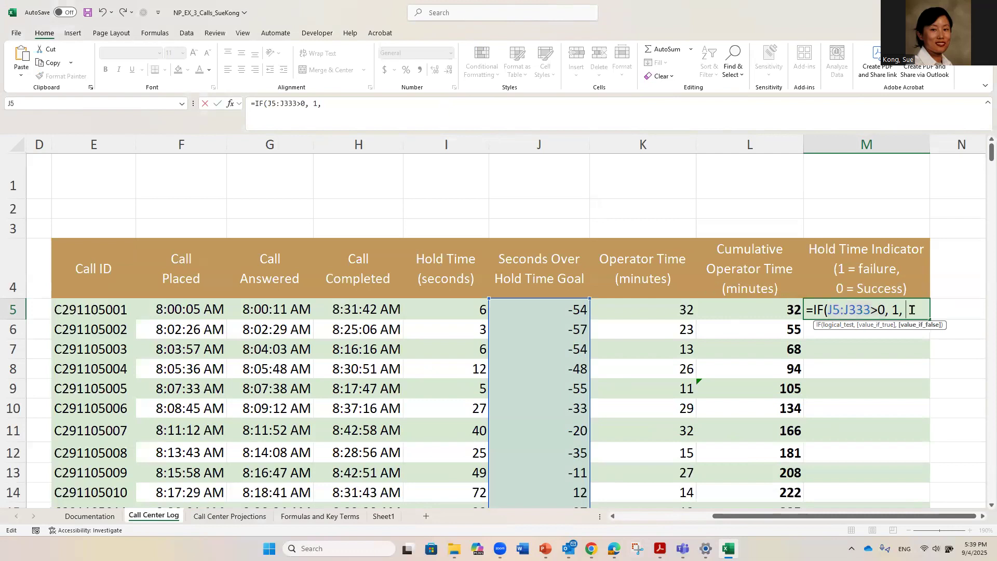
pyautogui.write('0)')
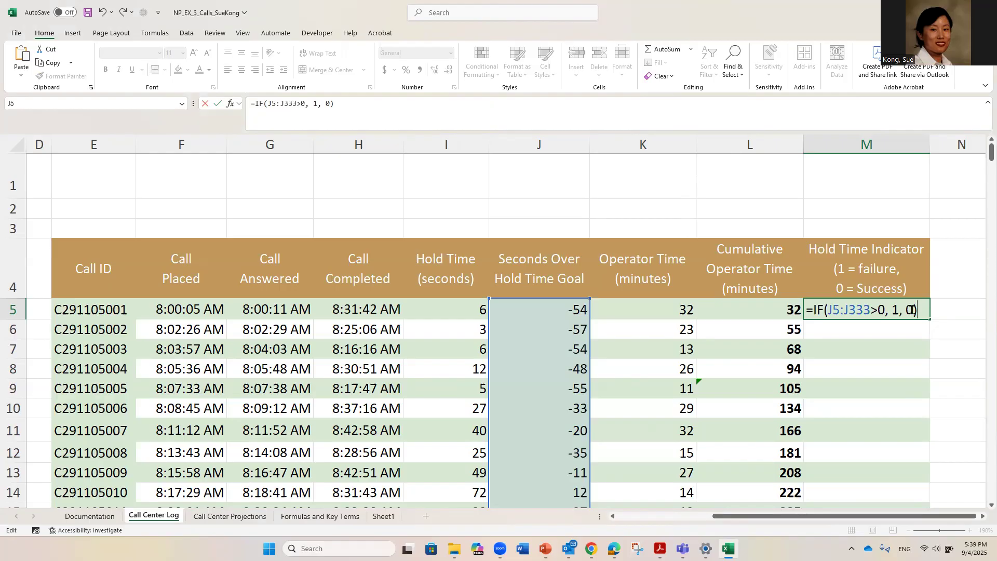
pyautogui.press('Return')
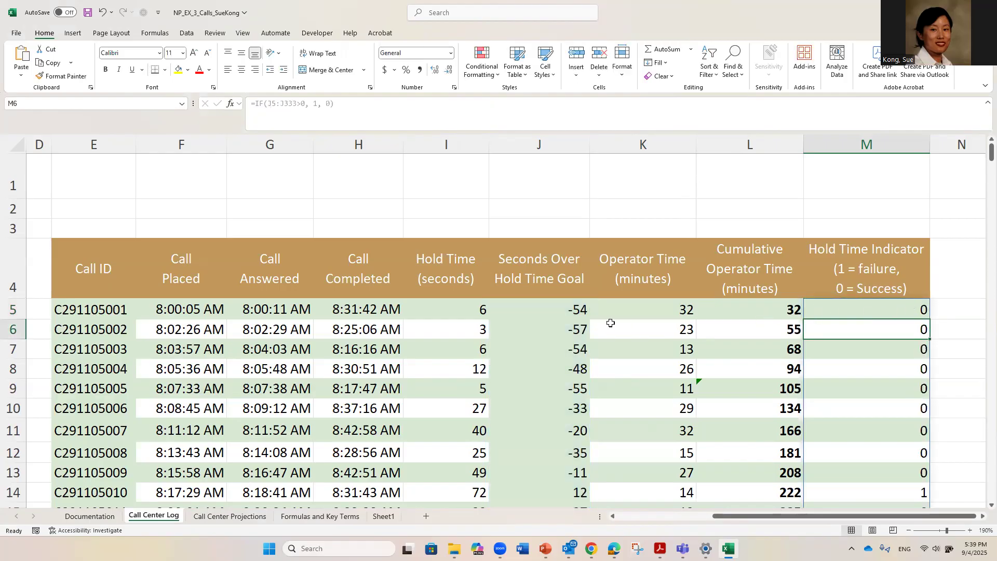
# - Compare the Seconds Over Hold Time Goal values with the Hold Time Indicator results and review the formula in M5
pyautogui.moveTo(568, 308); pyautogui.dragTo(560, 470)
pyautogui.scroll(-1, 819, 388)
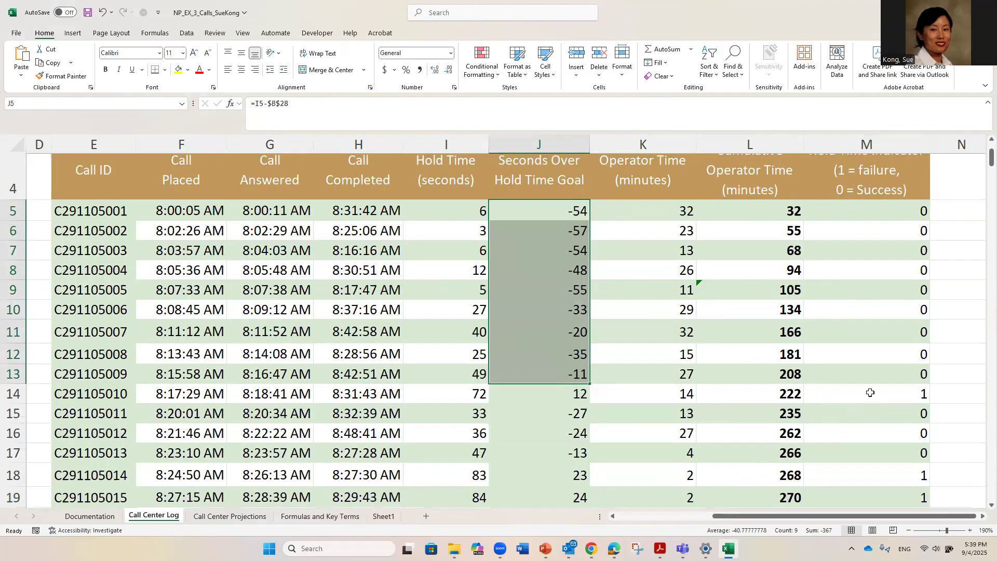
pyautogui.click(869, 393)
pyautogui.click(551, 389)
pyautogui.moveTo(562, 215); pyautogui.dragTo(559, 371)
pyautogui.doubleClick(874, 212)
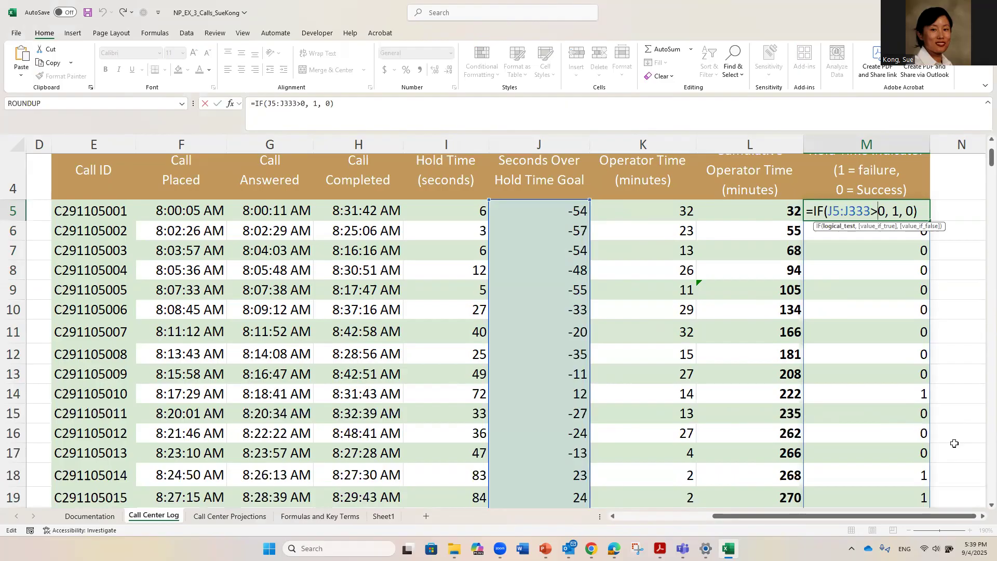
pyautogui.press('Return')
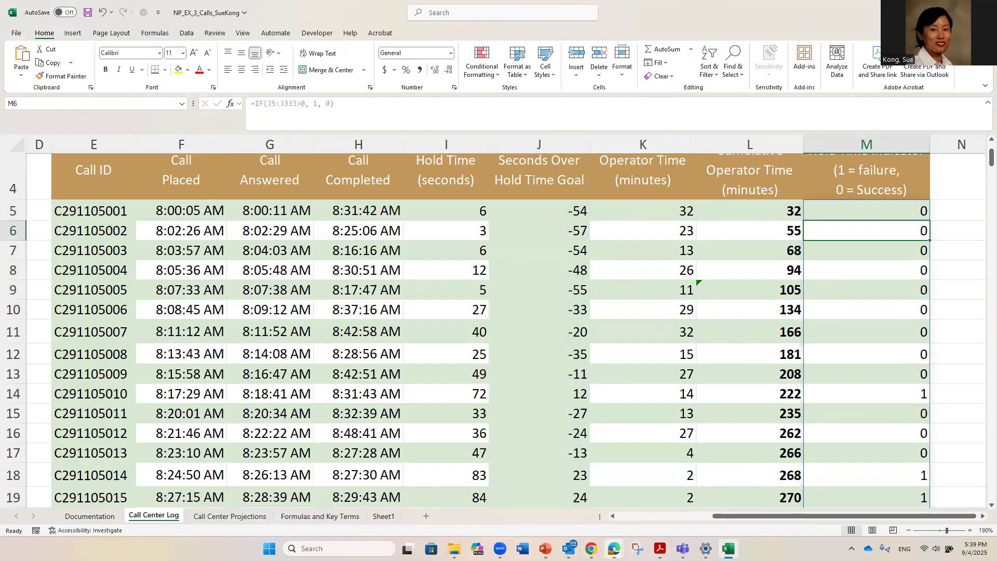
# - Switch to the MindTap textbook in Edge and review Figure 3–30, the KPI explanation and the instructions for cells B29 and B30
pyautogui.moveTo(614, 549)
pyautogui.click(670, 493)
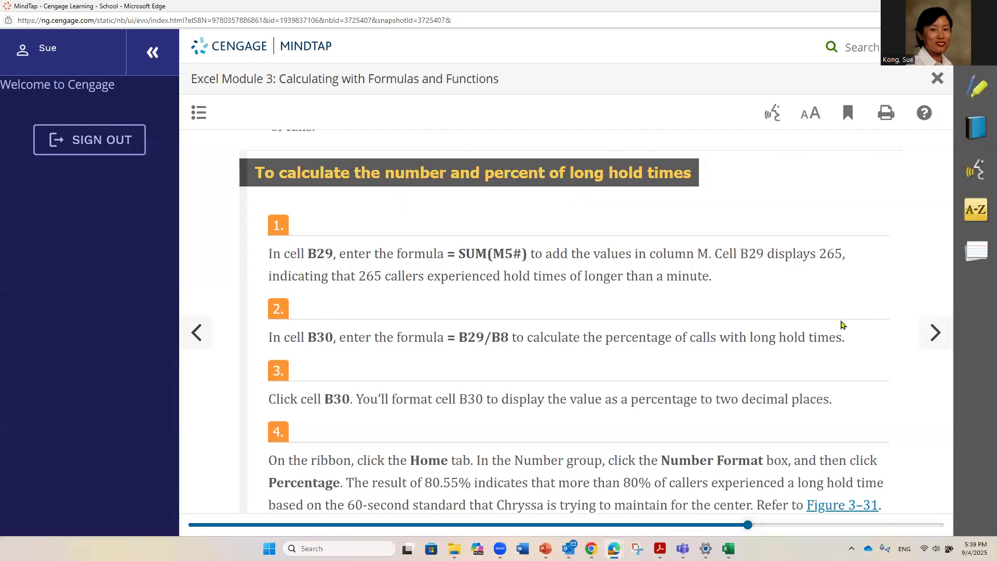
pyautogui.scroll(8, 842, 324)
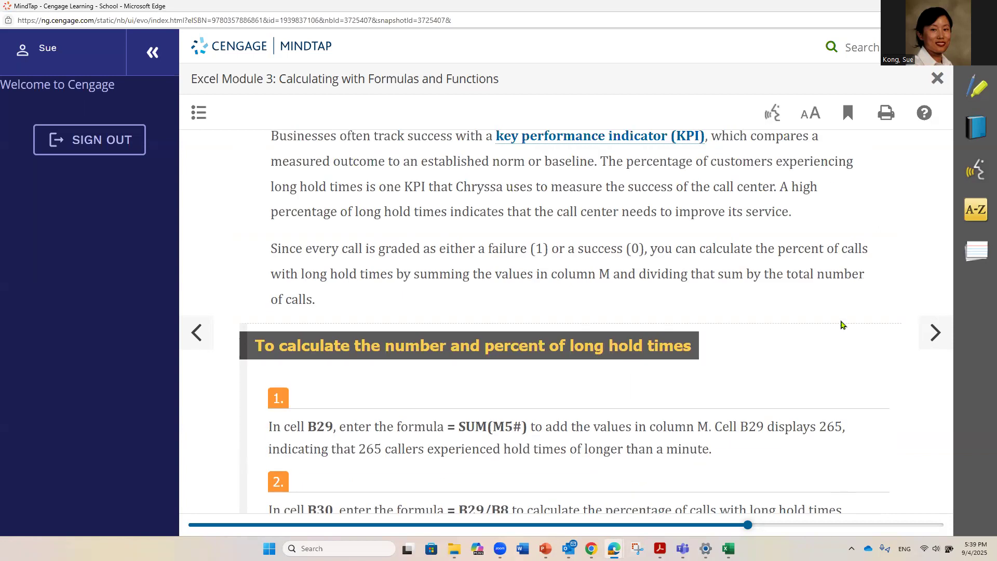
pyautogui.scroll(5, 842, 324)
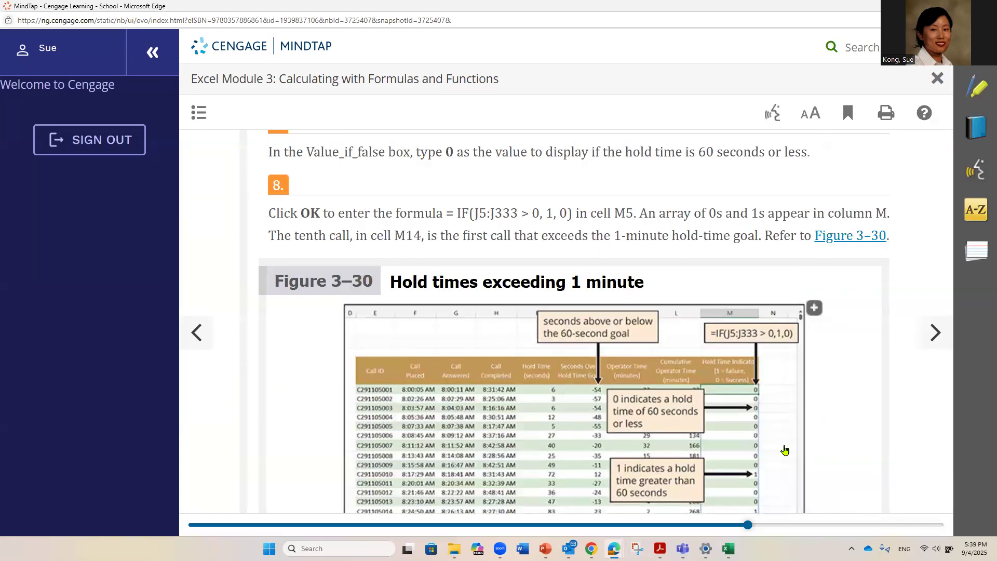
pyautogui.scroll(-2, 765, 421)
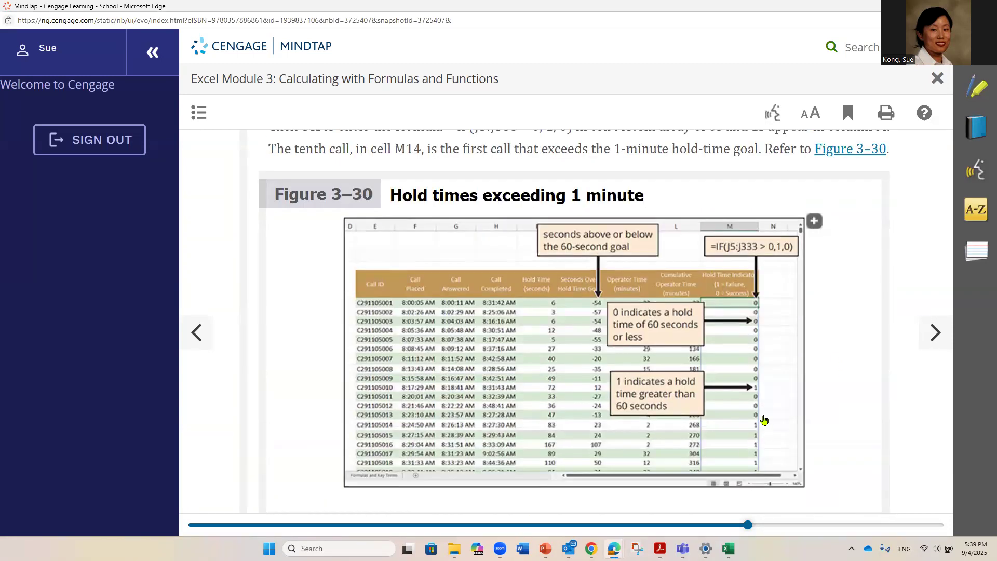
pyautogui.scroll(-2, 763, 433)
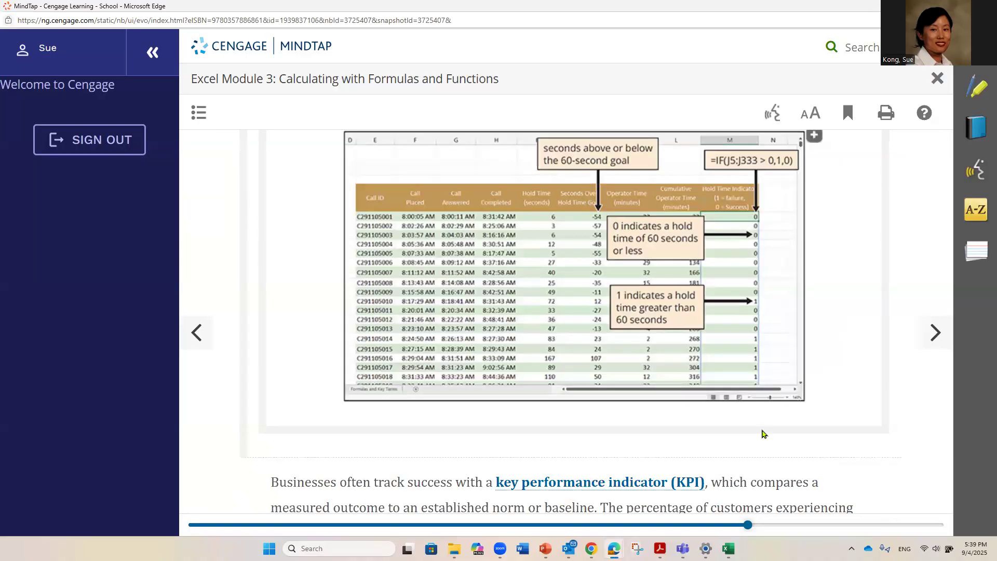
pyautogui.scroll(-3, 763, 434)
pyautogui.scroll(4, 763, 418)
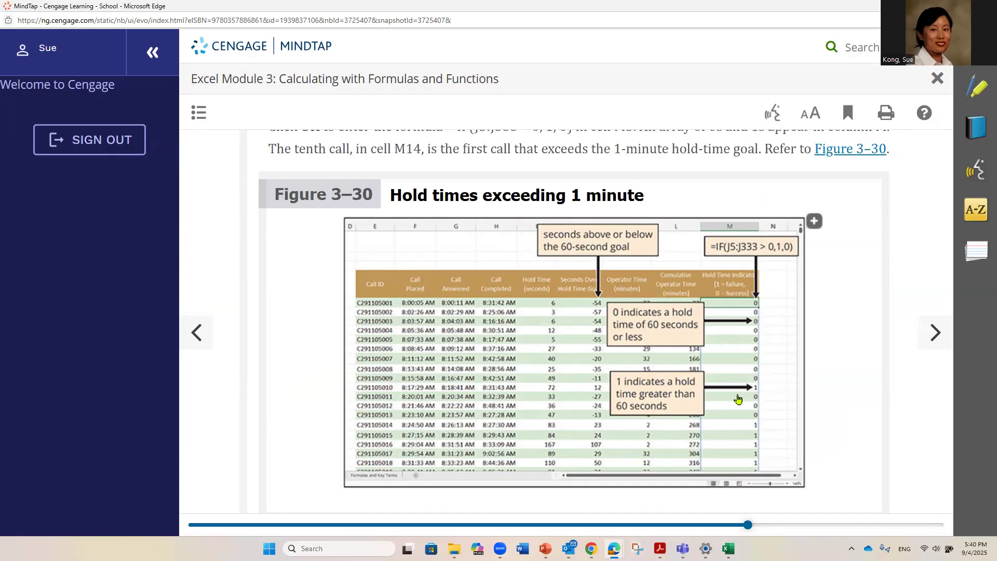
pyautogui.scroll(-10, 738, 399)
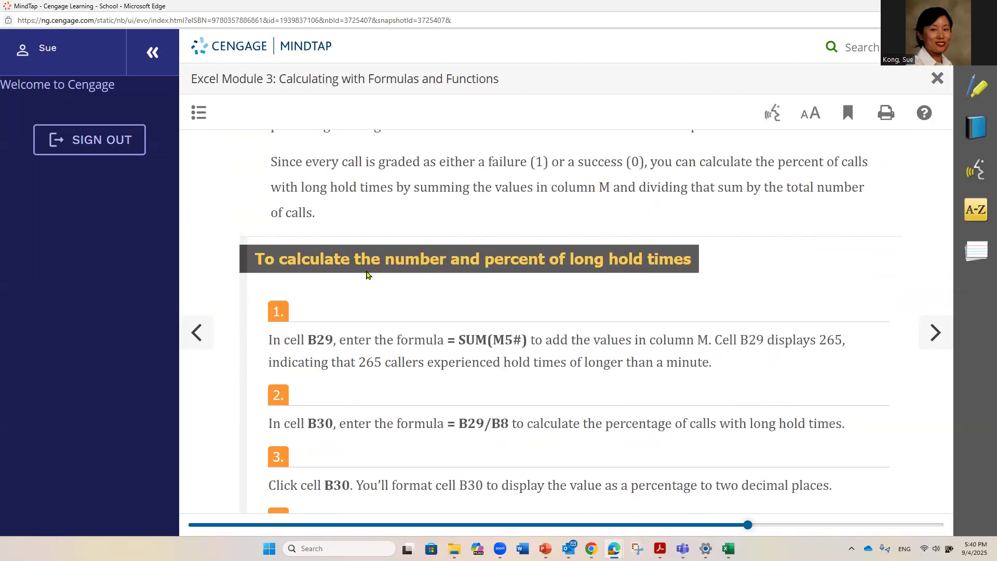
pyautogui.scroll(-2, 530, 287)
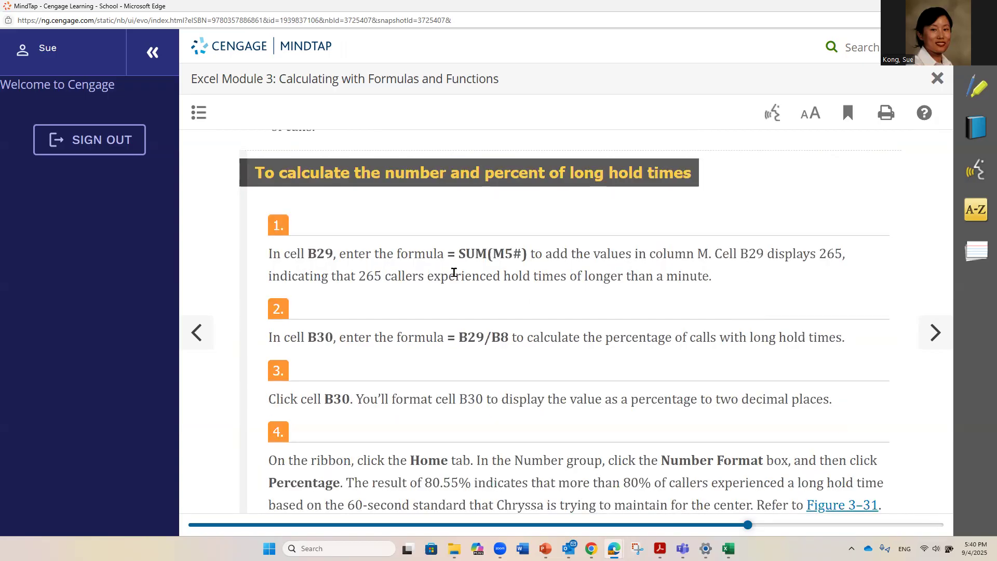
pyautogui.moveTo(310, 254); pyautogui.dragTo(544, 271)
pyautogui.click(345, 271)
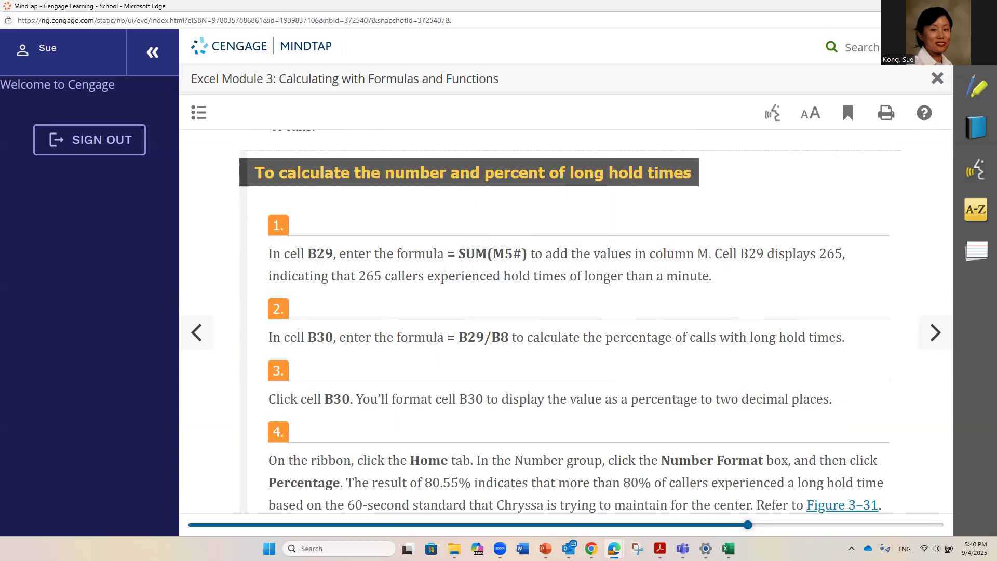
# - Switch to the Excel workbook and select cell B29 beside Hold Times Above Goal
pyautogui.click(728, 548)
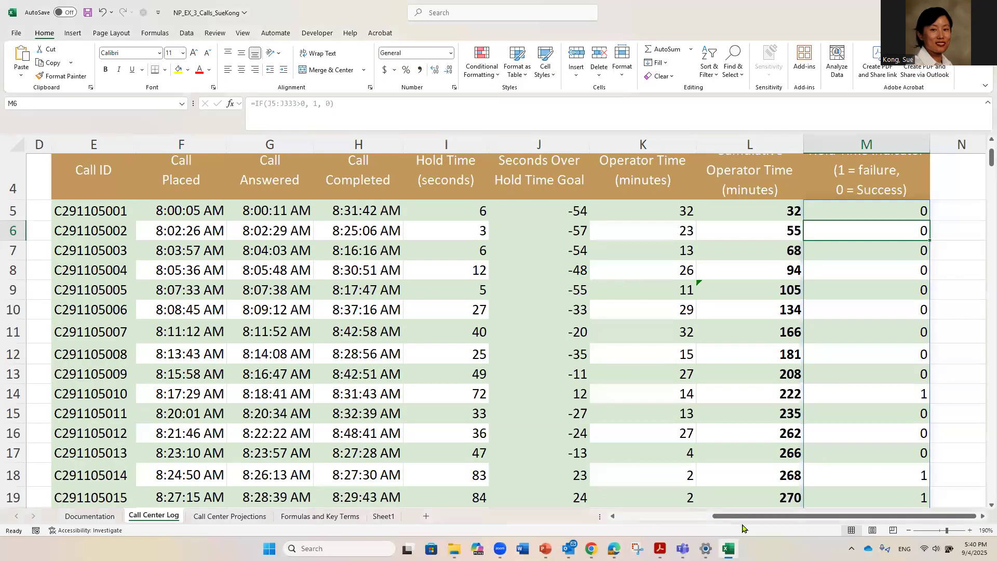
pyautogui.hscroll(-3, 79, 450)
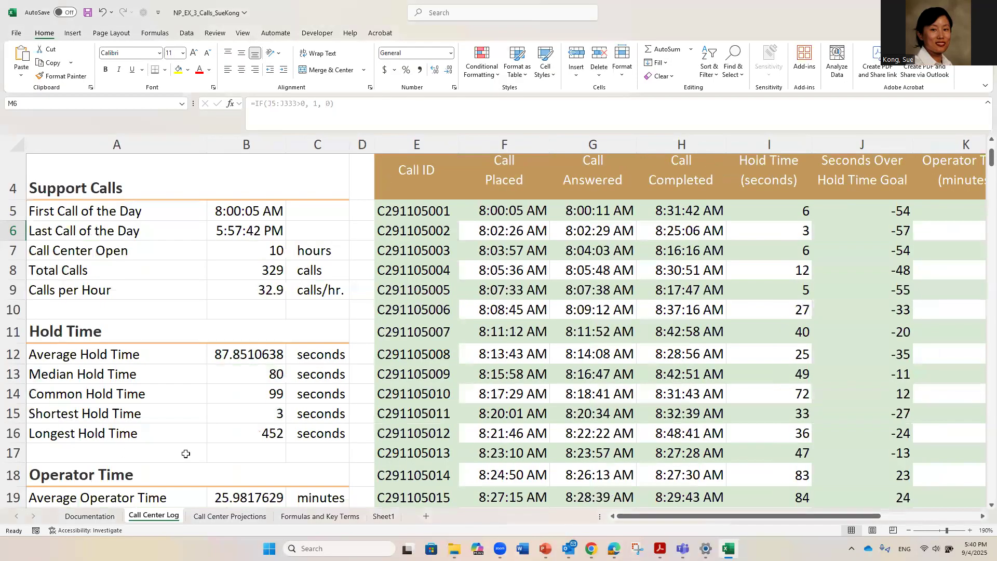
pyautogui.scroll(-4, 181, 453)
pyautogui.click(240, 405)
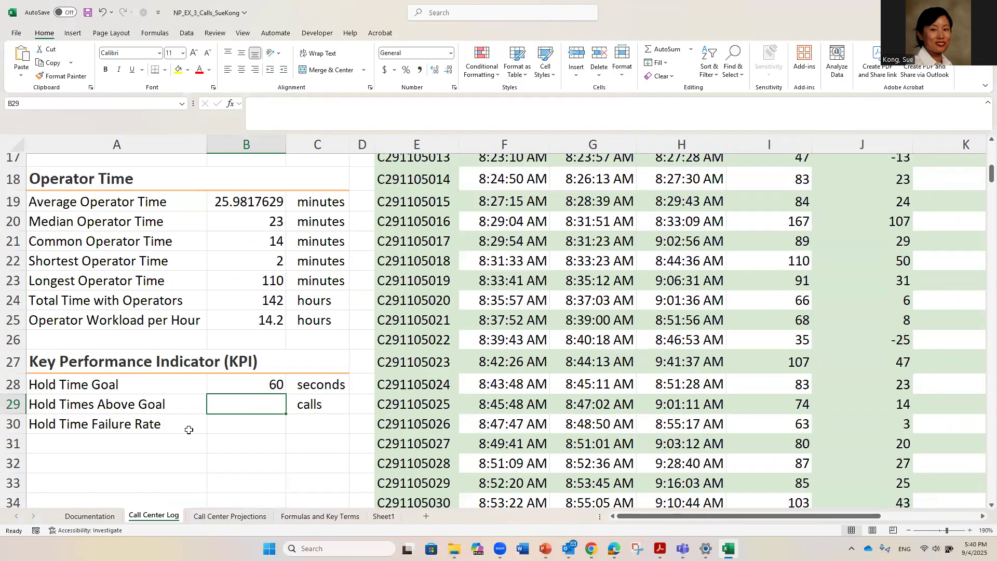
# - Switch to the MindTap textbook in Edge and examine the formulas given for cells B29 and B30
pyautogui.click(729, 549)
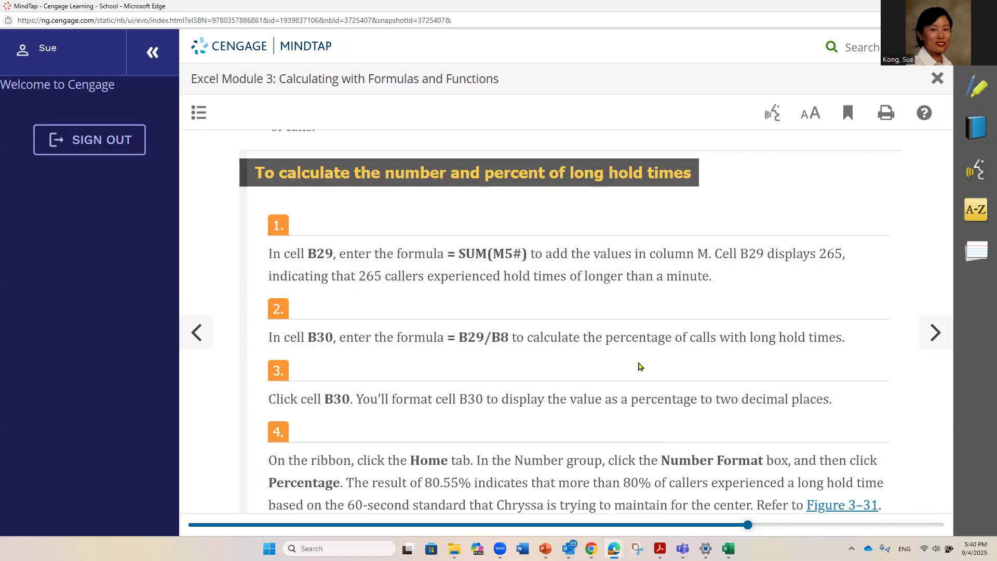
pyautogui.moveTo(458, 253); pyautogui.dragTo(531, 254)
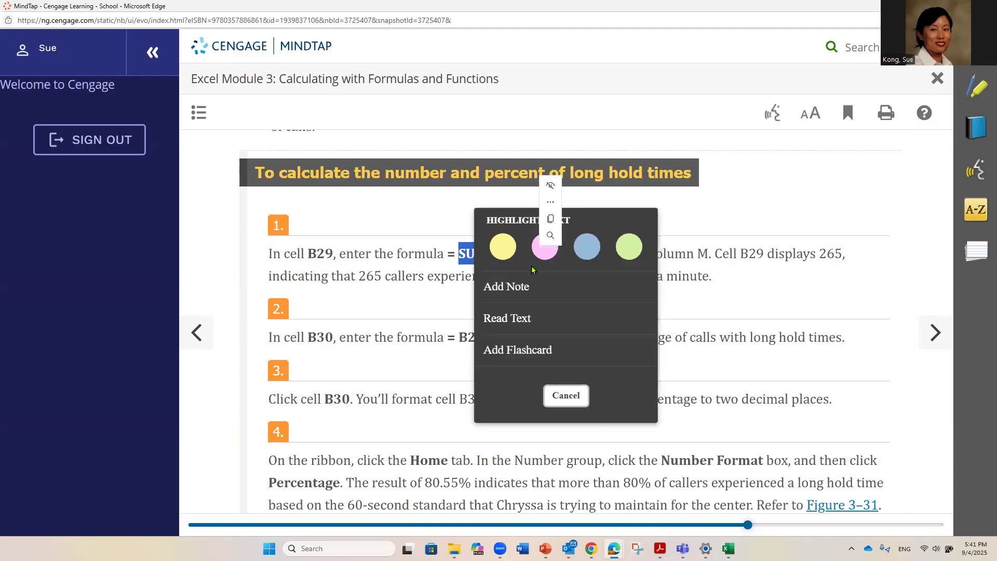
pyautogui.click(434, 360)
pyautogui.moveTo(353, 338); pyautogui.dragTo(847, 341)
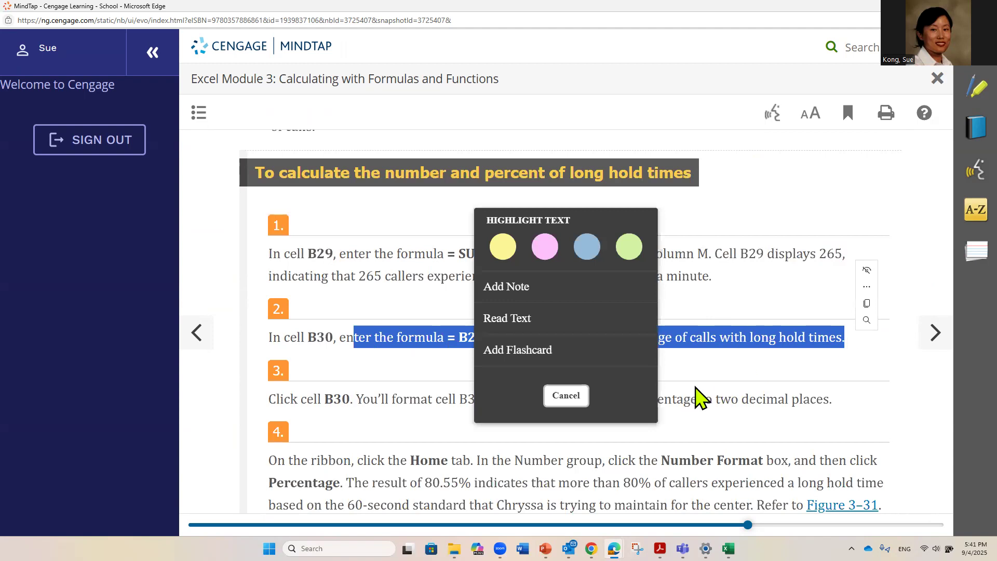
pyautogui.click(747, 395)
pyautogui.doubleClick(502, 338)
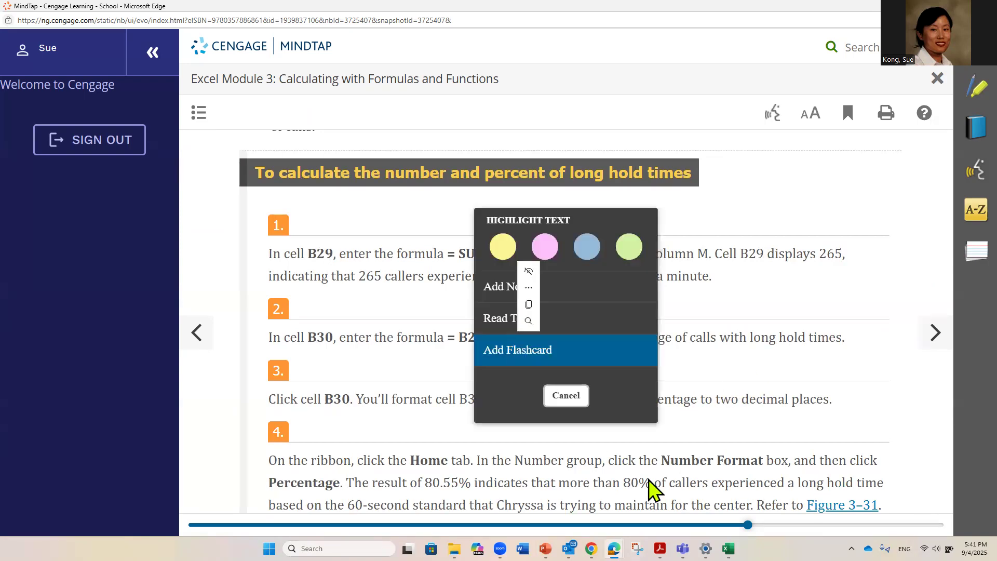
# - Switch to the Excel workbook and enter =SUM(M5#) in cell B29 for Hold Times Above Goal
pyautogui.click(728, 548)
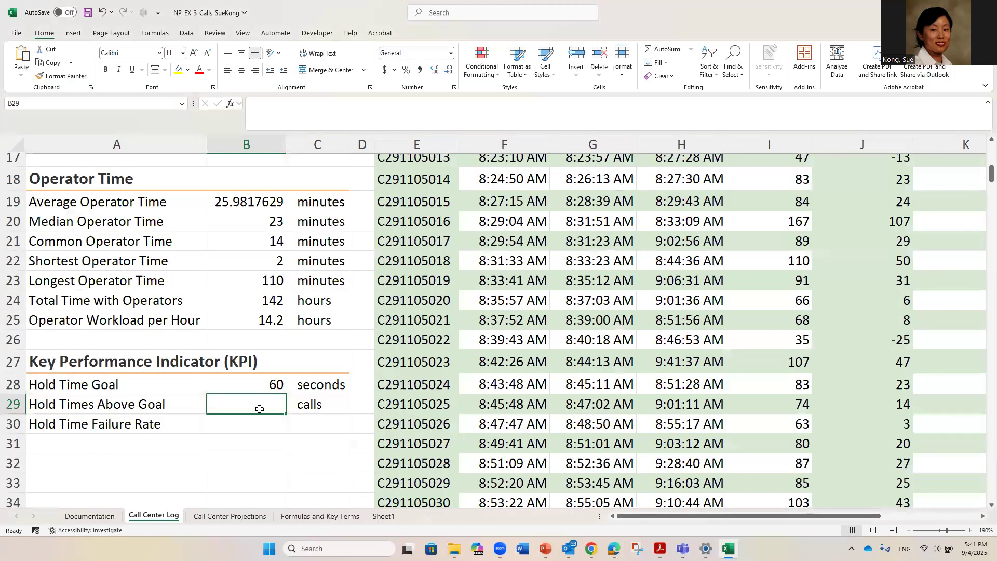
pyautogui.write('=')
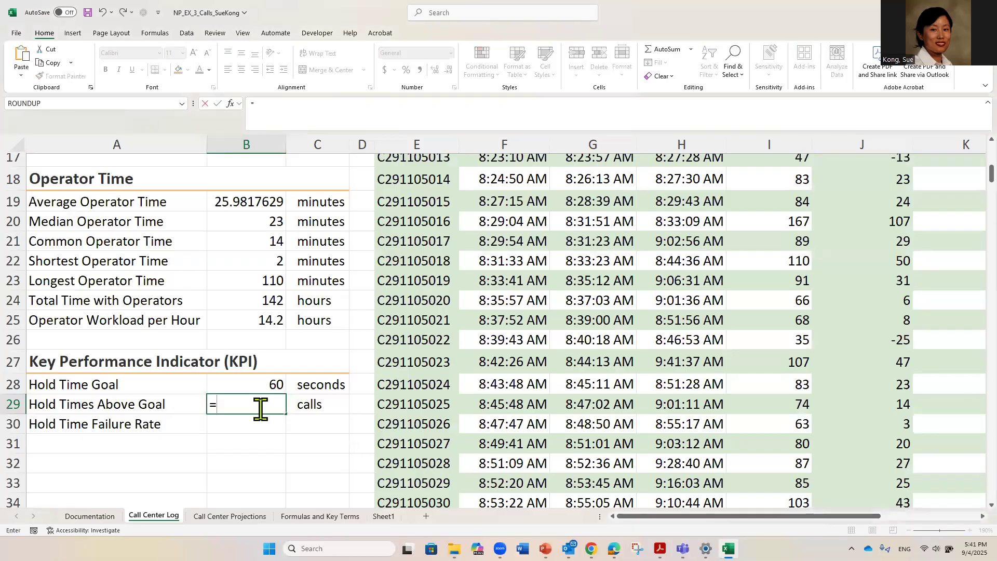
pyautogui.write('sum')
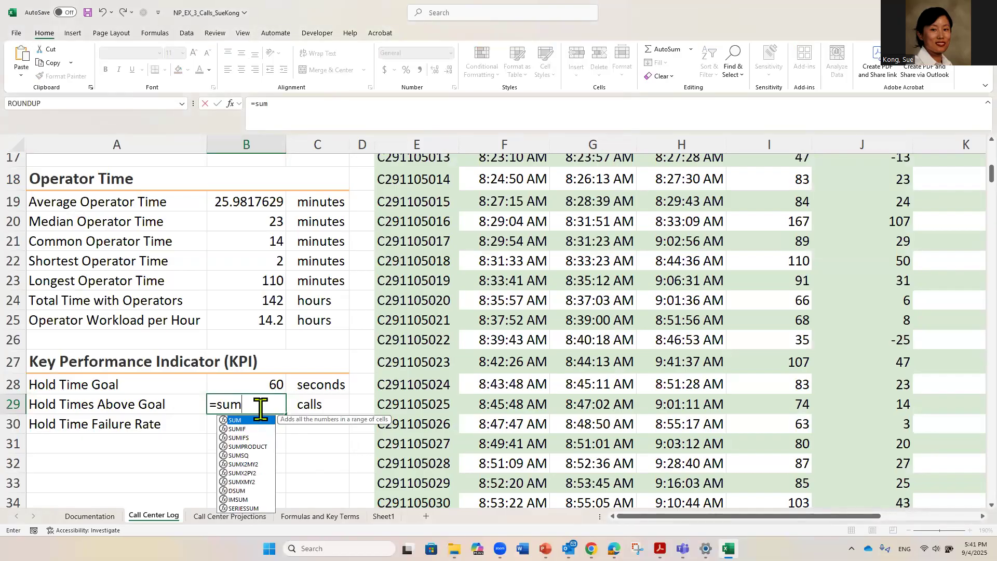
pyautogui.write('(')
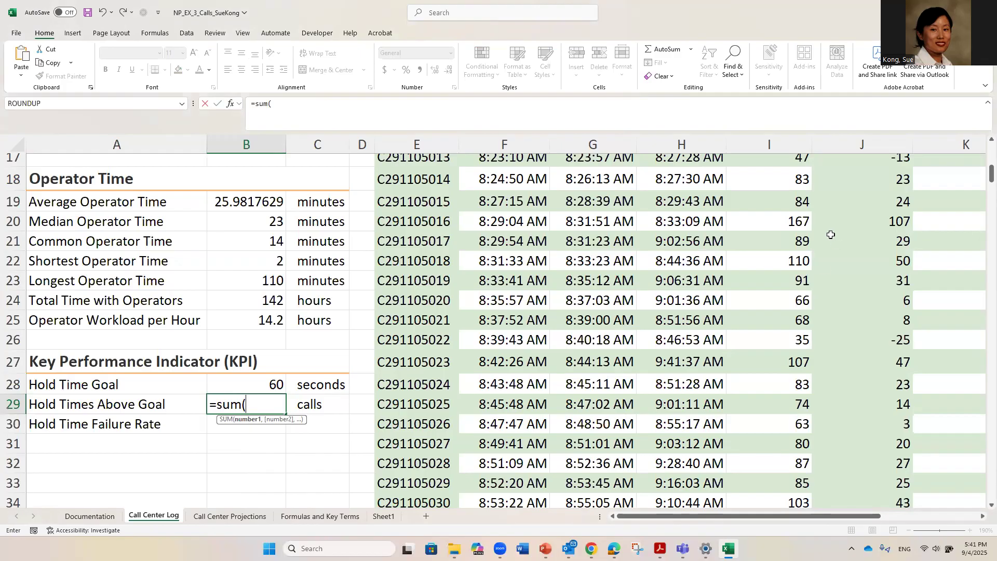
pyautogui.scroll(6, 827, 244)
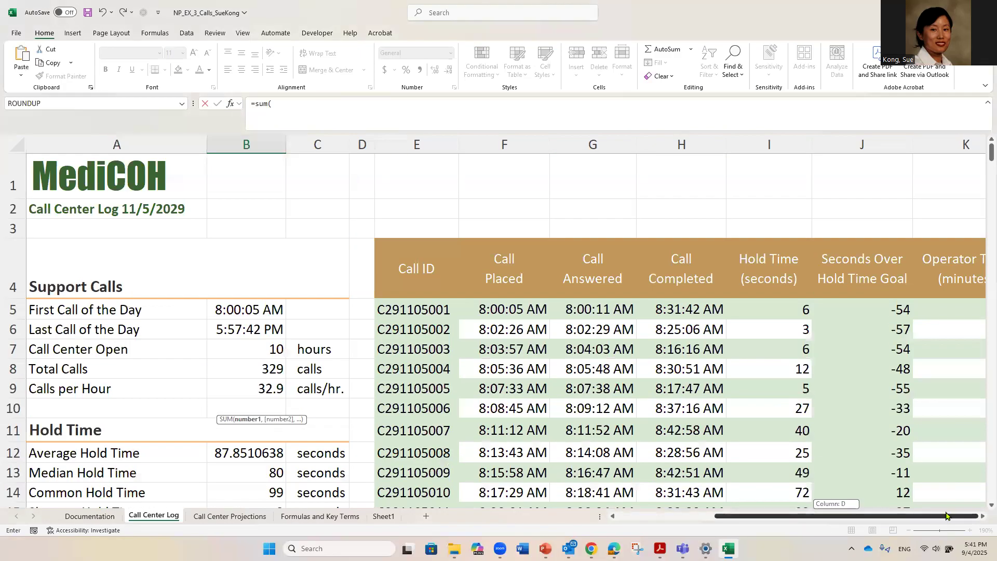
pyautogui.scroll(-6, 286, 395)
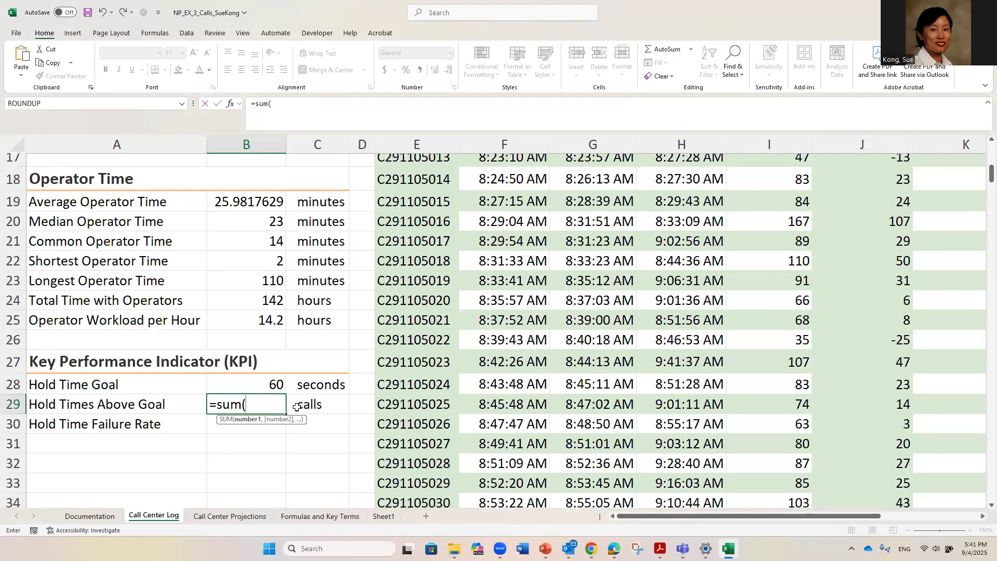
pyautogui.write('M5#)')
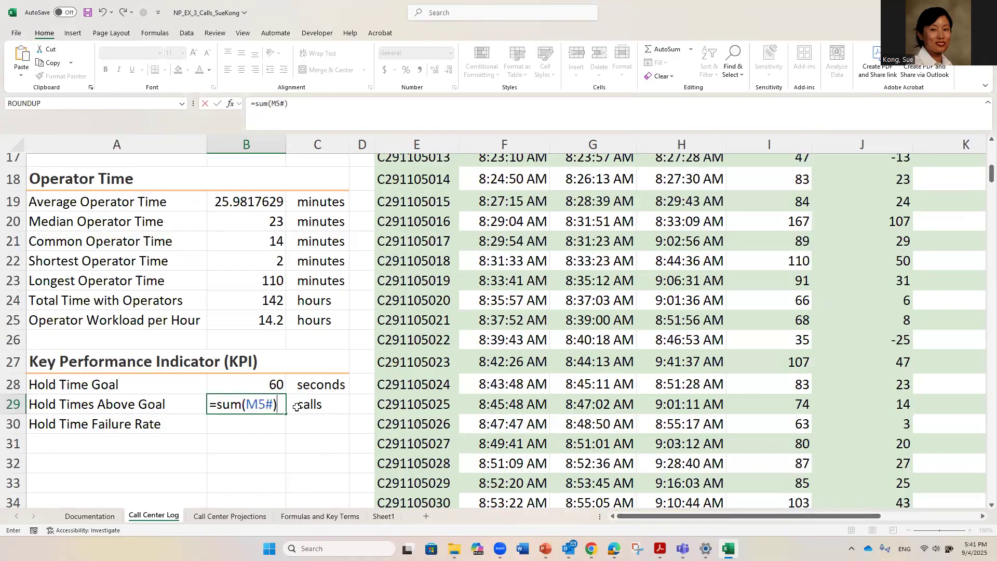
pyautogui.press('Return')
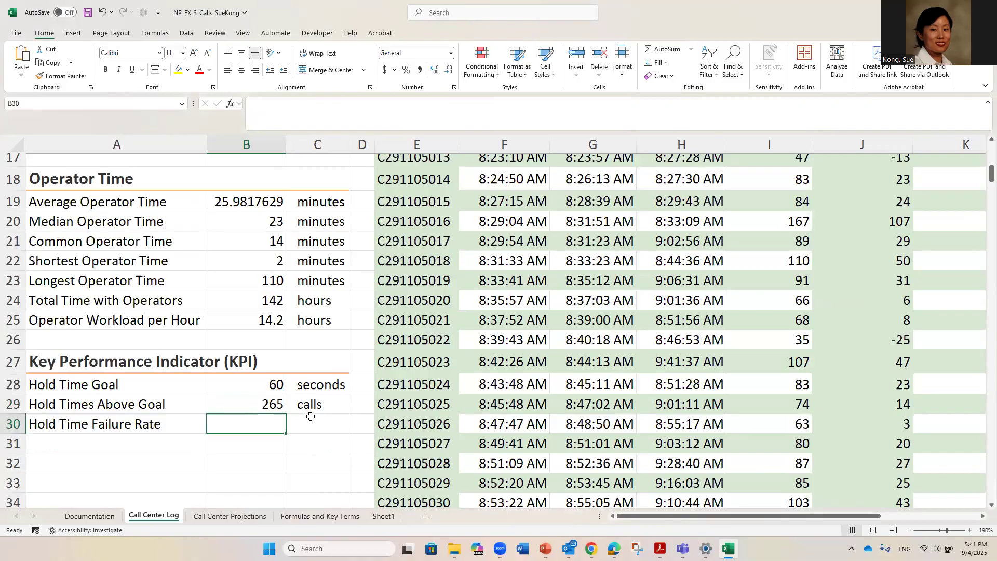
# - Calculate the Hold Time Failure Rate in cell B30 with =B29/B8 and format the cell as a percentage
pyautogui.write('=')
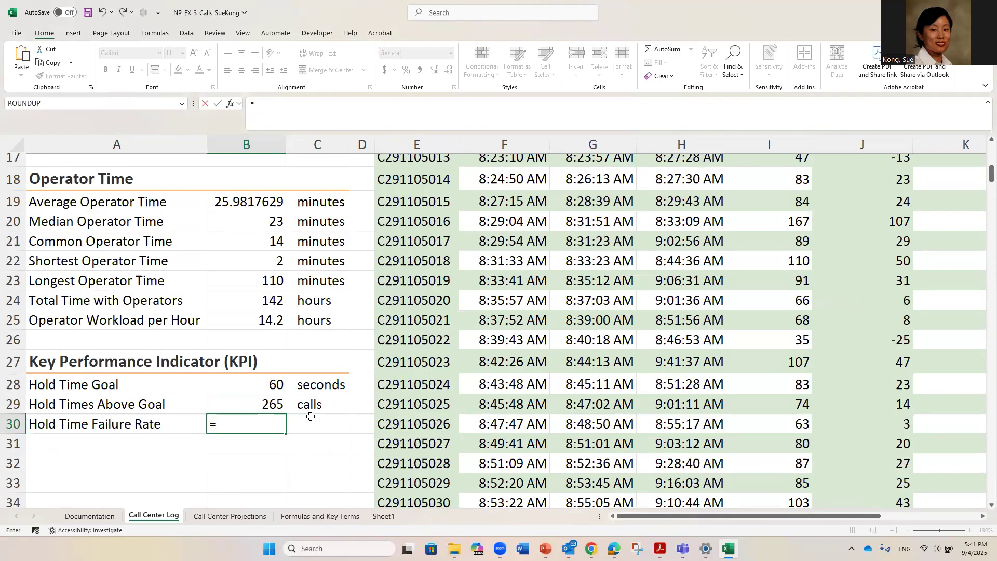
pyautogui.click(254, 405)
pyautogui.write('/')
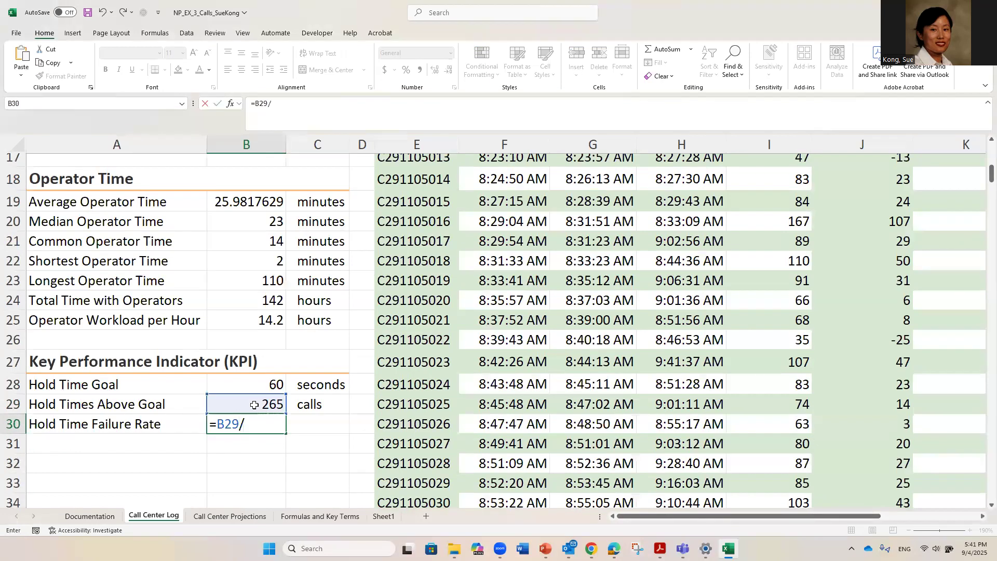
pyautogui.scroll(3, 285, 310)
pyautogui.scroll(2, 273, 267)
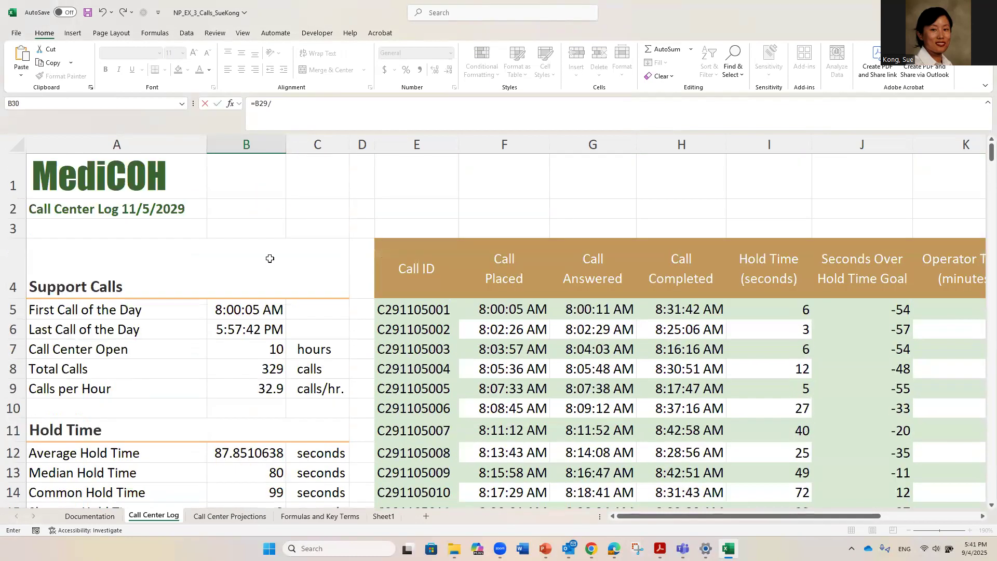
pyautogui.click(249, 369)
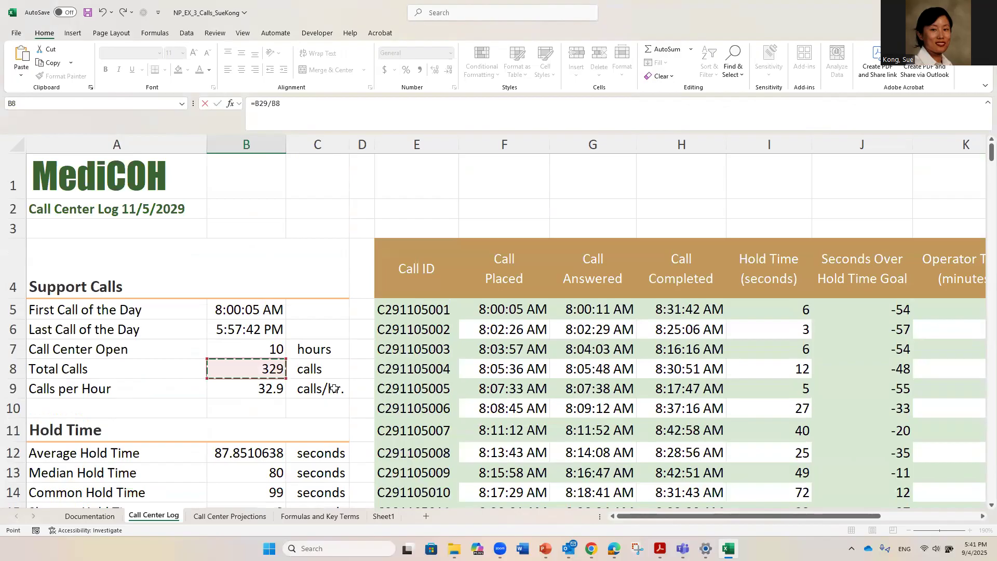
pyautogui.scroll(-9, 333, 389)
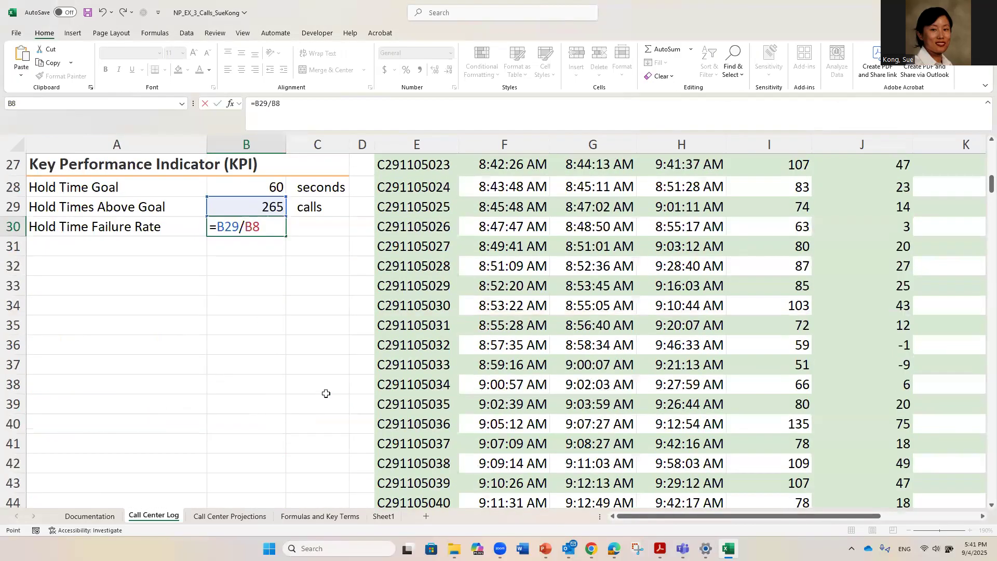
pyautogui.press('Return')
pyautogui.click(250, 222)
pyautogui.click(407, 70)
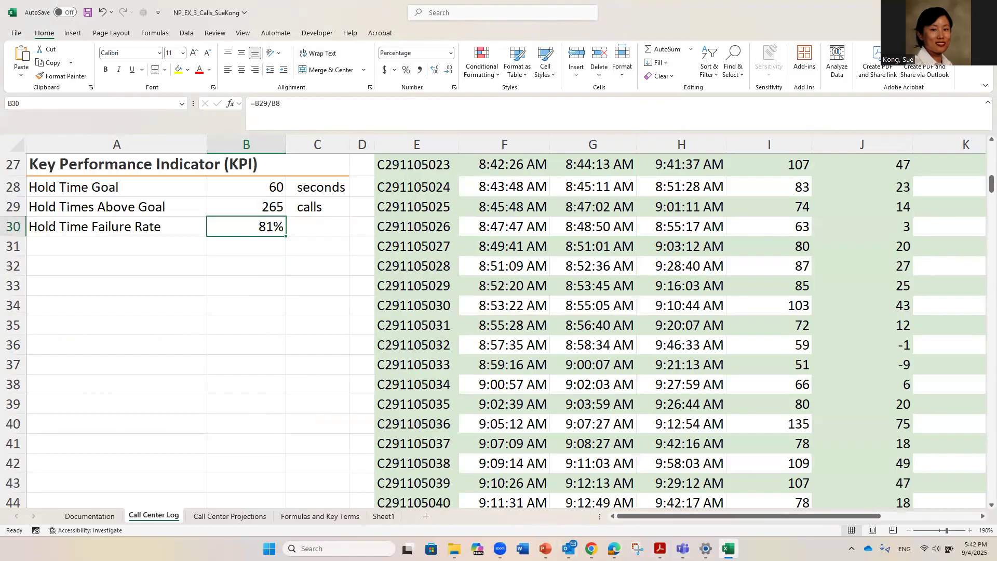
# - Switch to the MindTap textbook in Edge and examine the B30 formatting instructions and Figure 3–31
pyautogui.moveTo(614, 548)
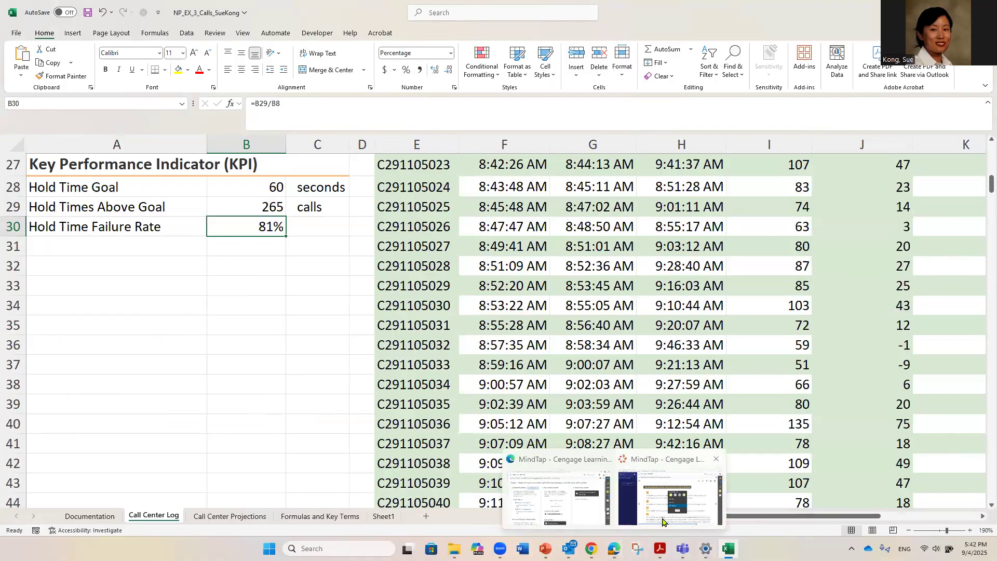
pyautogui.click(670, 493)
pyautogui.click(792, 386)
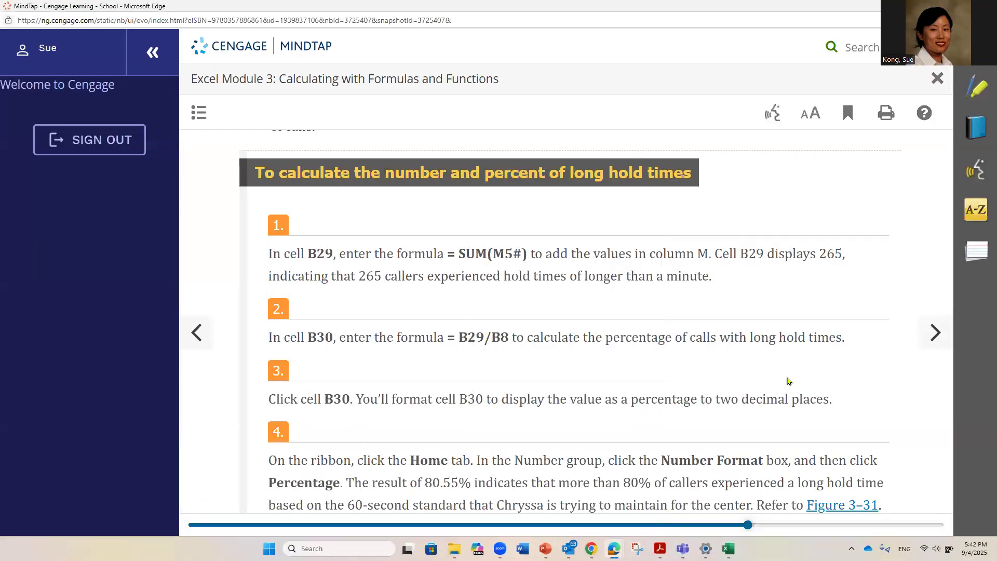
pyautogui.scroll(-2, 789, 381)
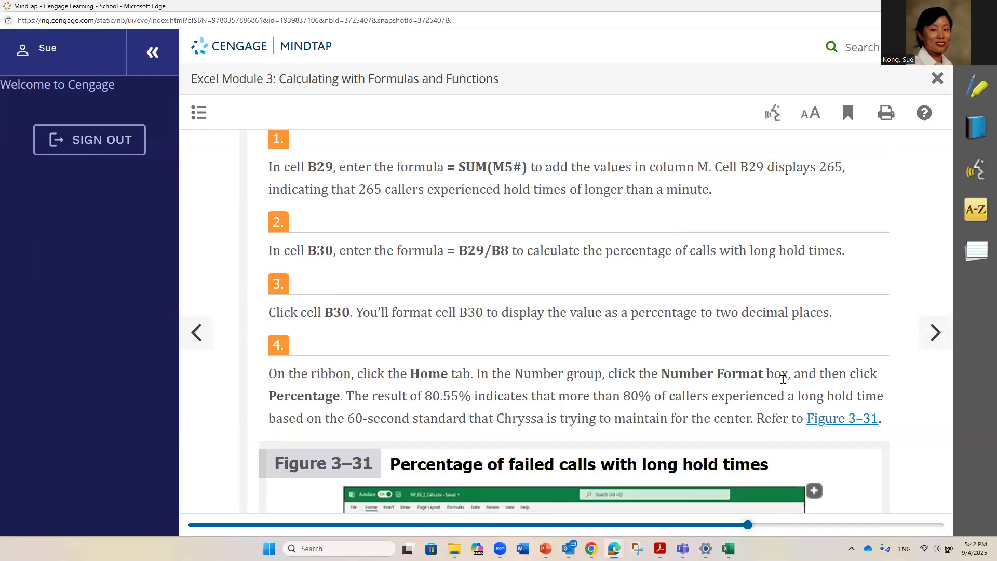
pyautogui.scroll(-2, 785, 376)
pyautogui.scroll(-4, 488, 351)
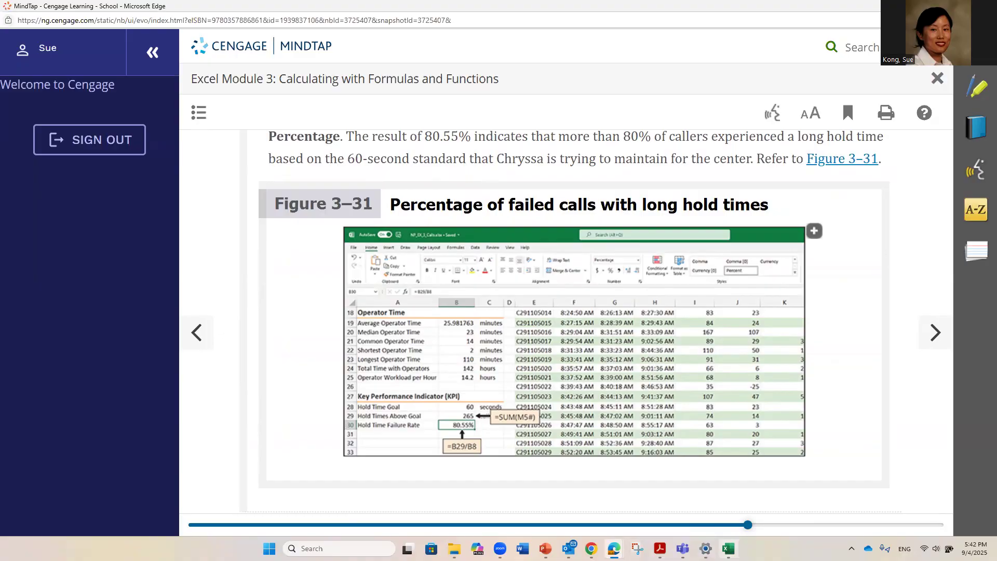
# - Switch to the Excel workbook and set the Hold Time Failure Rate percentage in B30 to two decimal places
pyautogui.click(729, 548)
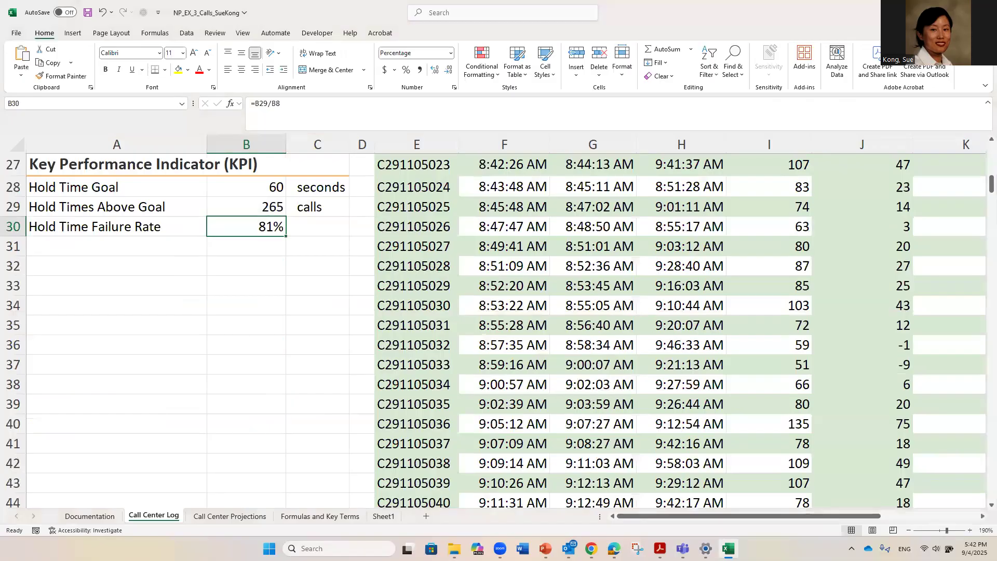
pyautogui.click(435, 72)
pyautogui.click(435, 71)
pyautogui.click(435, 71)
pyautogui.click(435, 71)
pyautogui.click(436, 73)
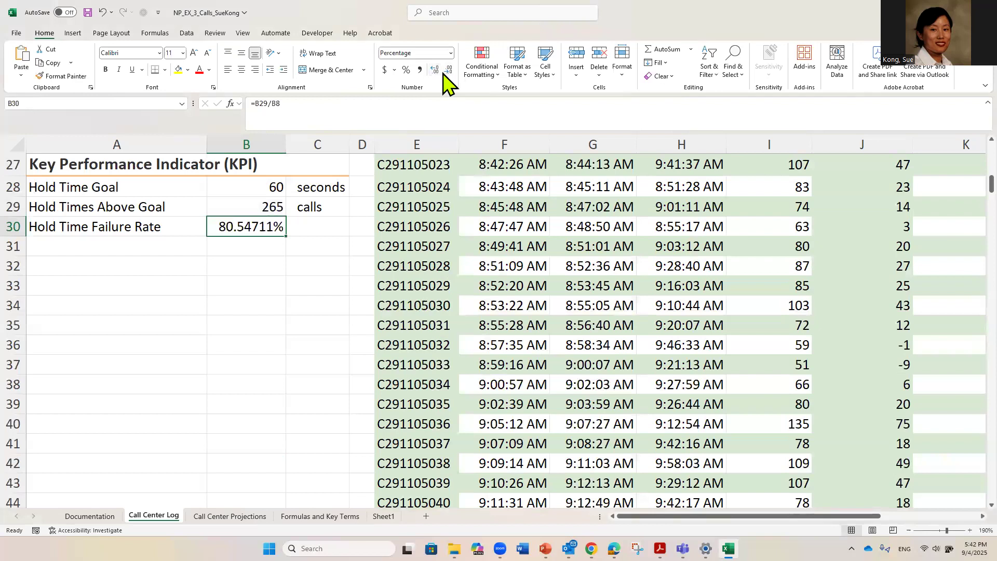
pyautogui.click(448, 72)
pyautogui.click(449, 72)
pyautogui.click(449, 71)
# - Review the formulas behind Hold Time Failure Rate in B30 and Hold Times Above Goal in B29
pyautogui.click(224, 265)
pyautogui.press('Up')
pyautogui.press('Up')
pyautogui.press('Up')
pyautogui.click(249, 227)
pyautogui.click(253, 212)
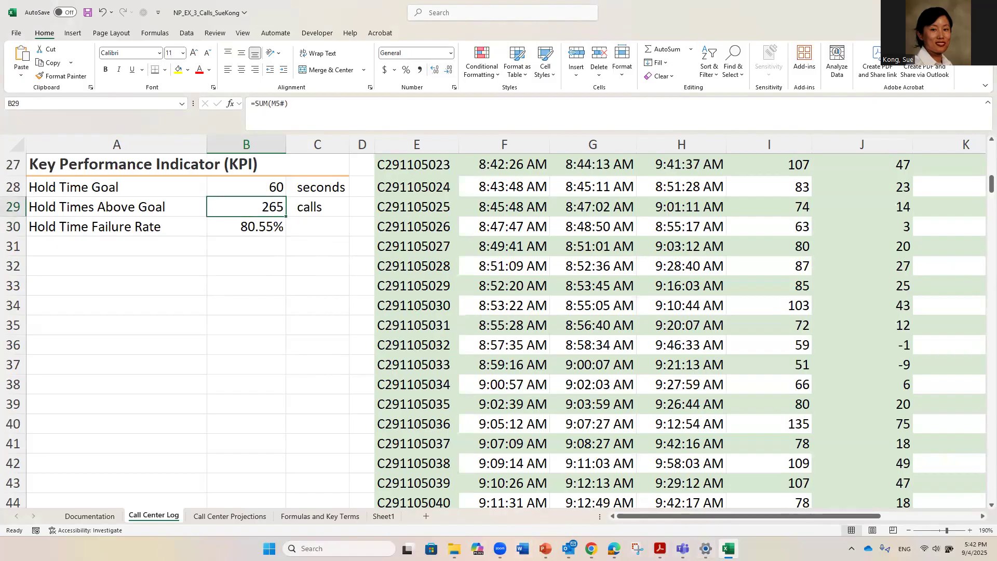
# - Switch to the MindTap textbook in Edge and read the summary of call center findings after Figure 3–31
pyautogui.click(590, 548)
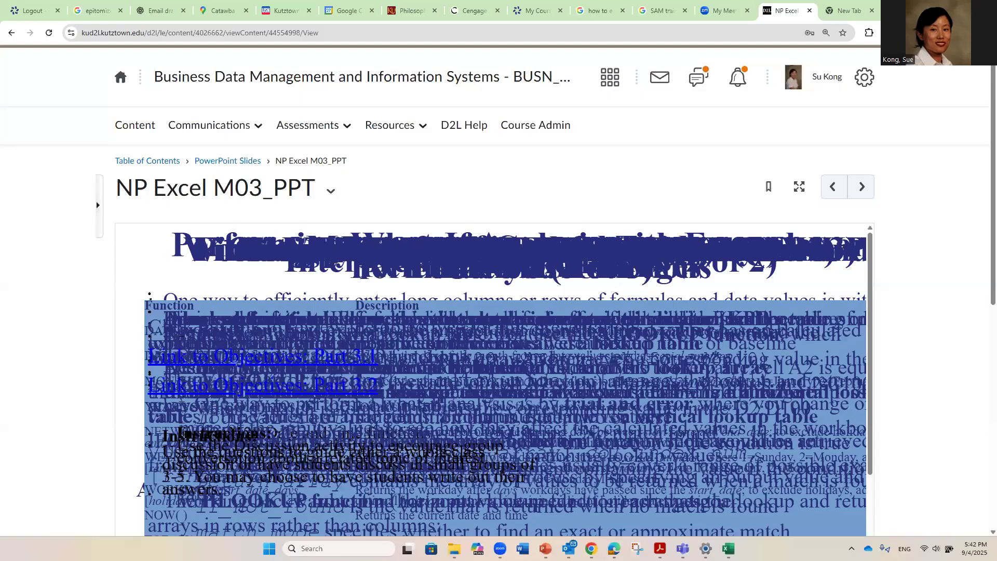
pyautogui.click(614, 548)
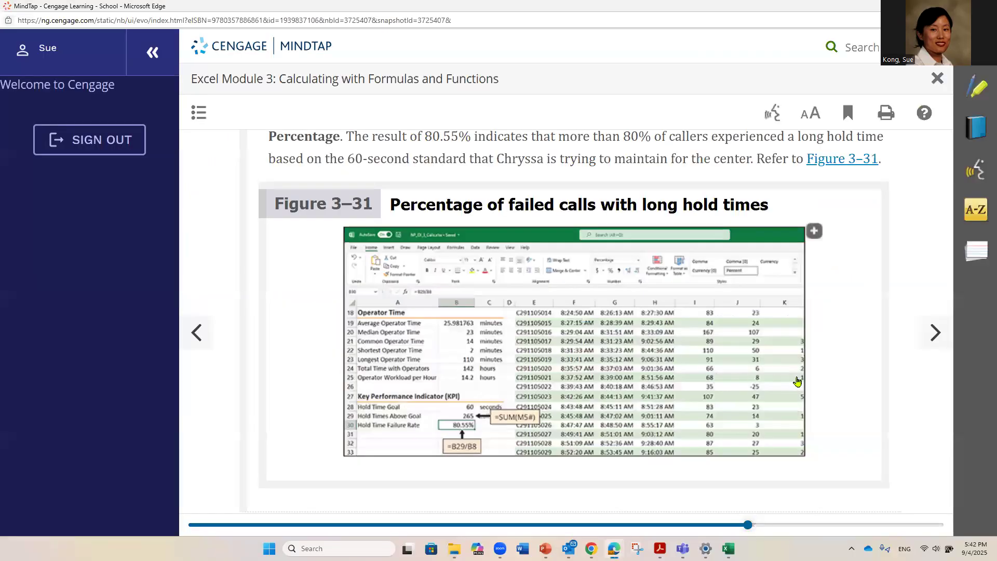
pyautogui.scroll(-3, 799, 381)
pyautogui.scroll(-2, 834, 389)
pyautogui.scroll(-2, 835, 388)
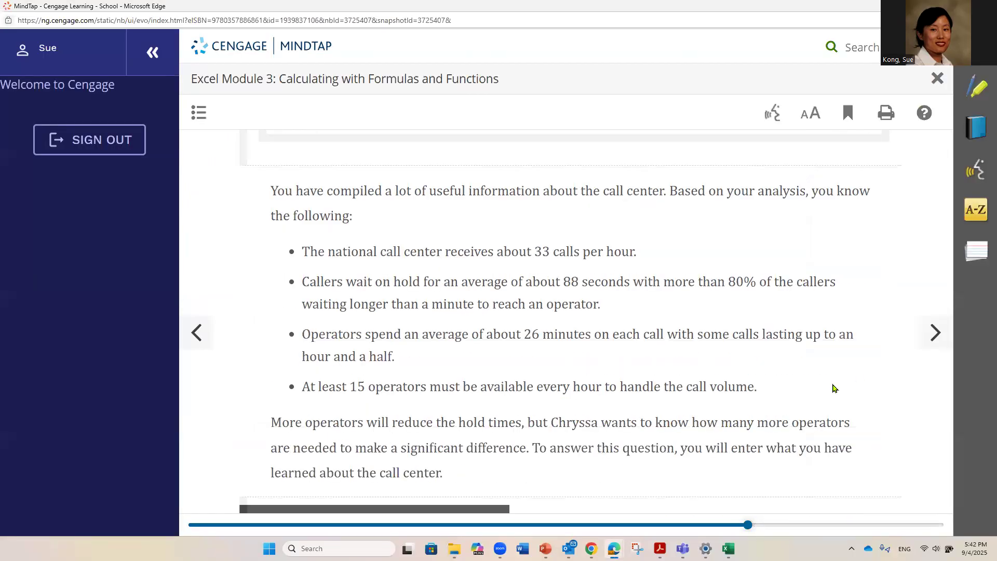
pyautogui.scroll(-2, 834, 389)
pyautogui.scroll(-4, 834, 389)
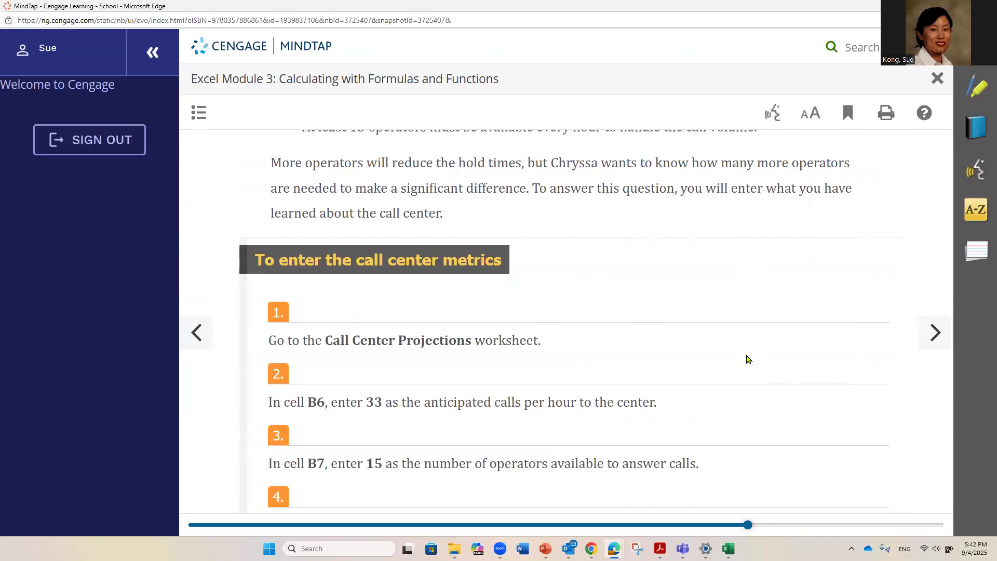
# - Examine the textbook steps for entering the call center metrics on the Call Center Projections worksheet
pyautogui.scroll(-2, 748, 359)
pyautogui.moveTo(331, 254); pyautogui.dragTo(535, 257)
pyautogui.click(356, 285)
pyautogui.moveTo(322, 254); pyautogui.dragTo(542, 267)
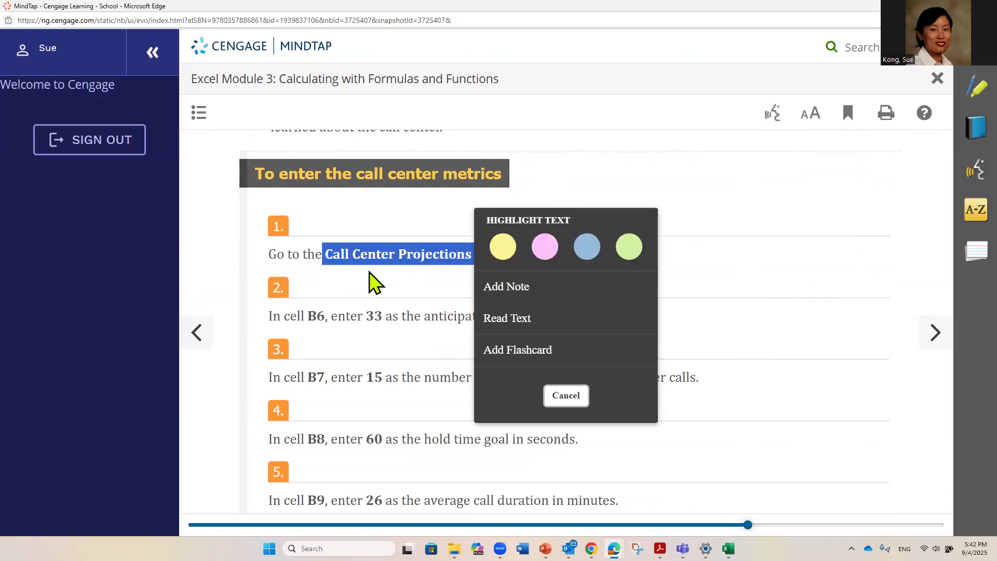
pyautogui.click(338, 256)
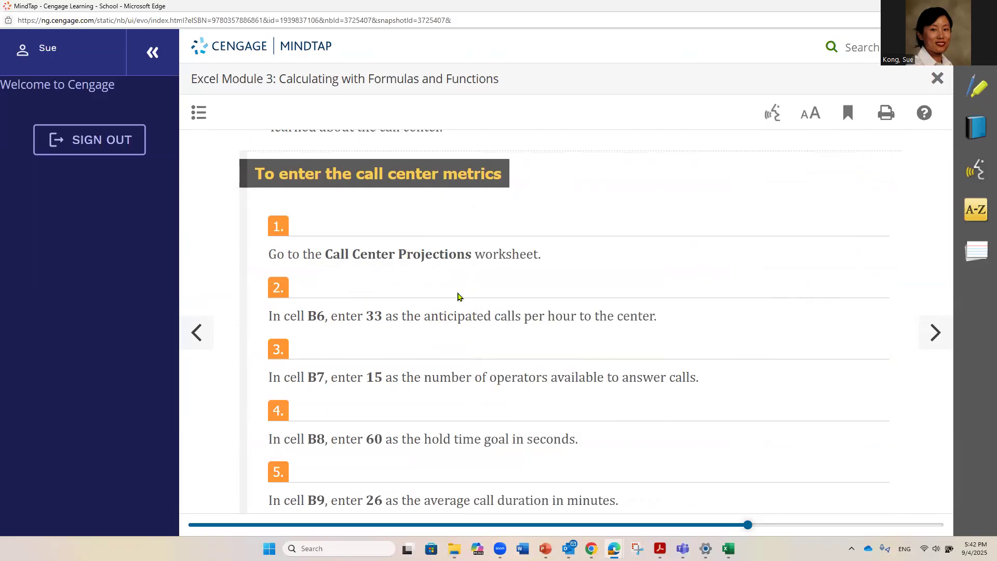
pyautogui.scroll(-2, 459, 297)
pyautogui.moveTo(362, 229); pyautogui.dragTo(385, 260)
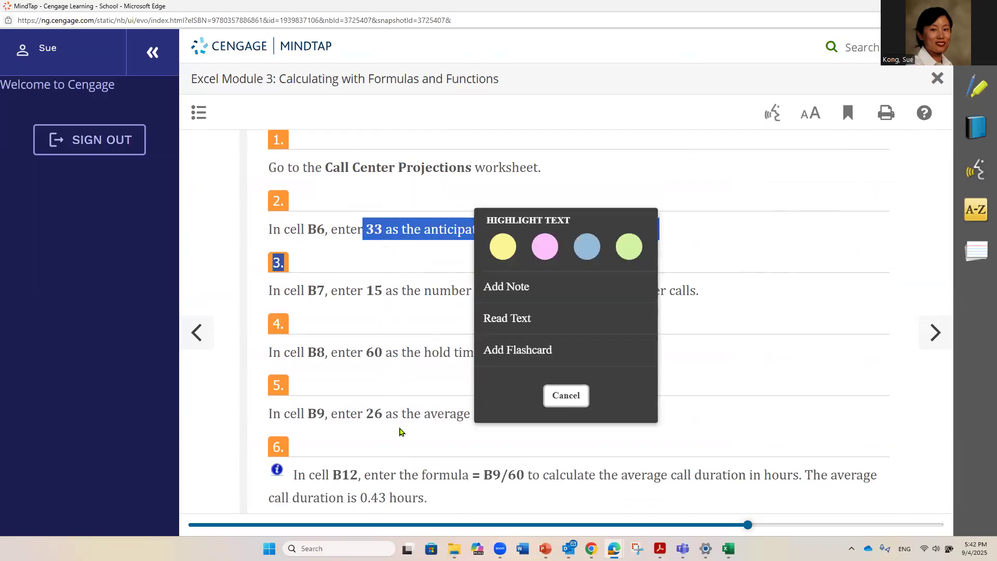
pyautogui.click(400, 283)
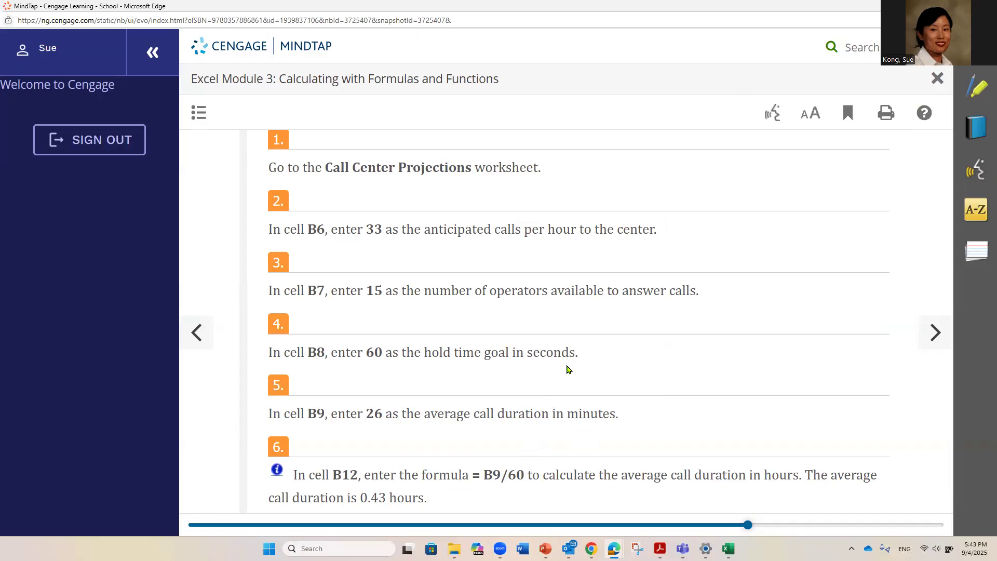
pyautogui.scroll(-3, 569, 370)
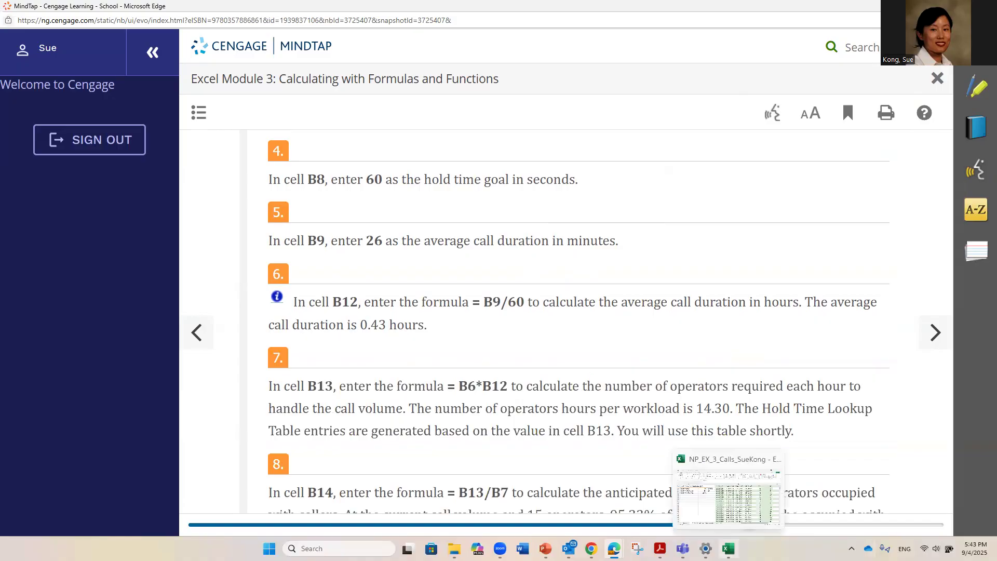
# - Switch to the Excel workbook and open the Call Center Projections worksheet
pyautogui.click(728, 549)
pyautogui.click(230, 515)
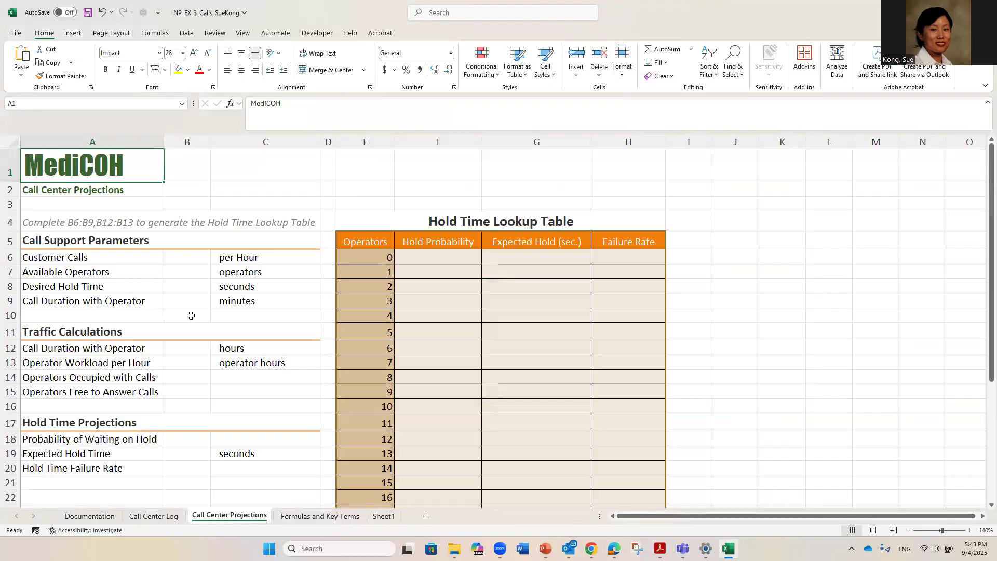
# - Enter 33 as Customer Calls per hour in B6 and 15 as Available Operators in B7
pyautogui.click(197, 256)
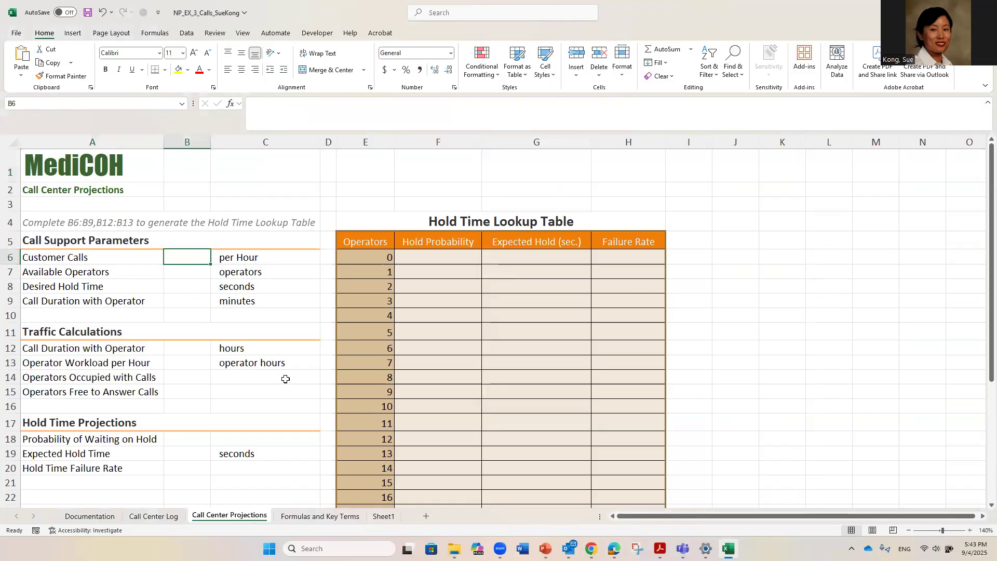
pyautogui.write('33')
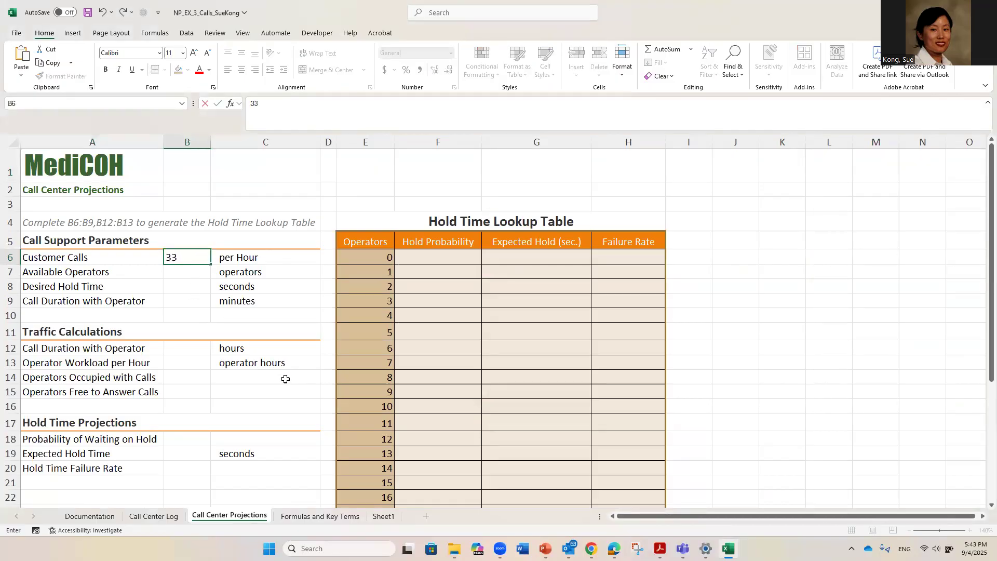
pyautogui.press('Return')
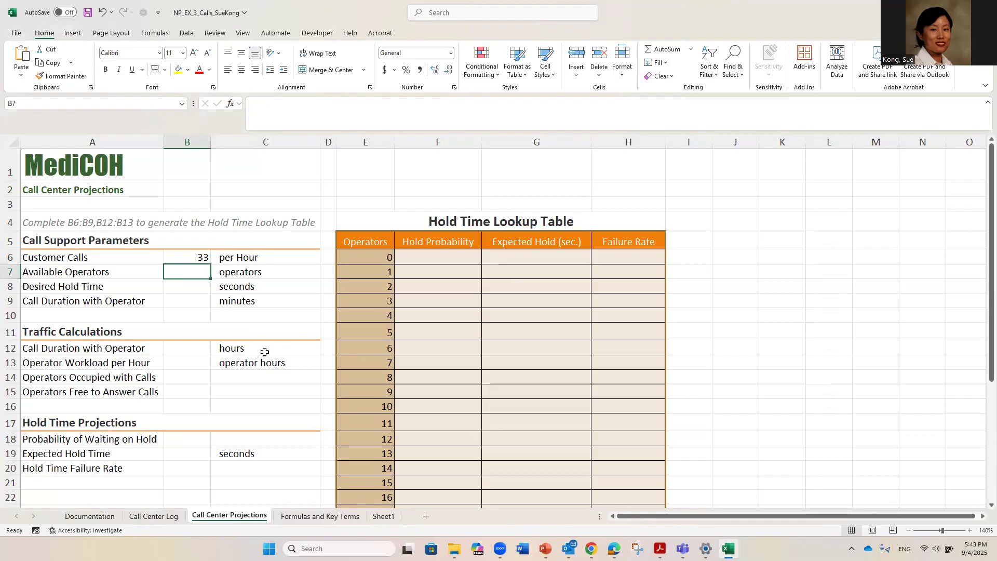
pyautogui.write('15')
pyautogui.press('Return')
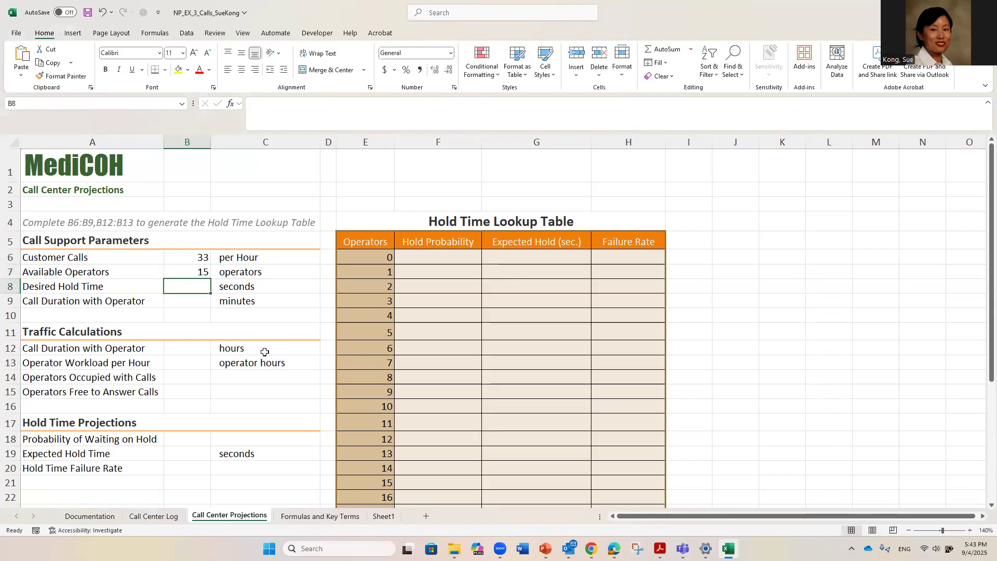
# - Enter 60 seconds as the Desired Hold Time in B8 and 26 minutes as the Call Duration with Operator in B9
pyautogui.click(122, 273)
pyautogui.click(192, 272)
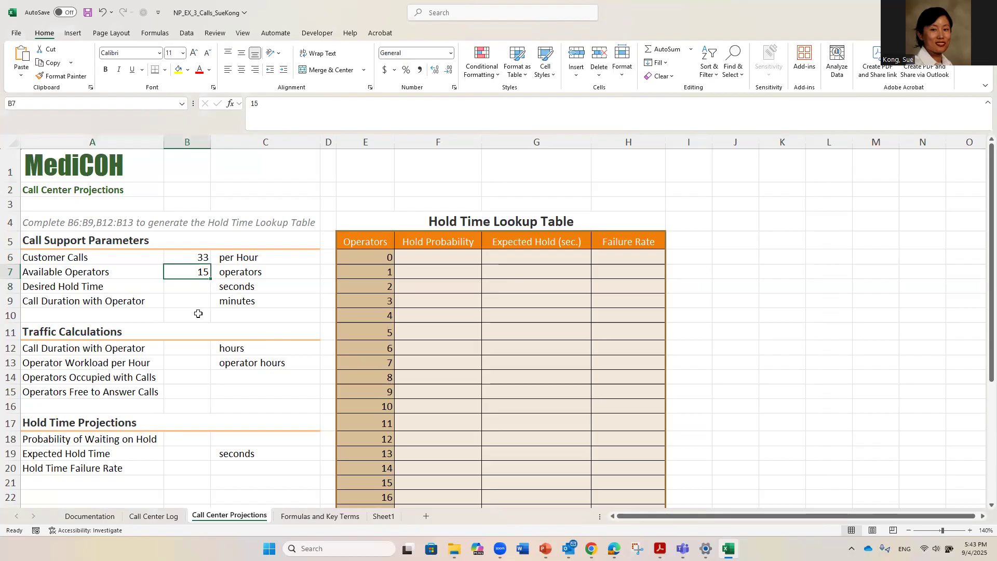
pyautogui.click(197, 288)
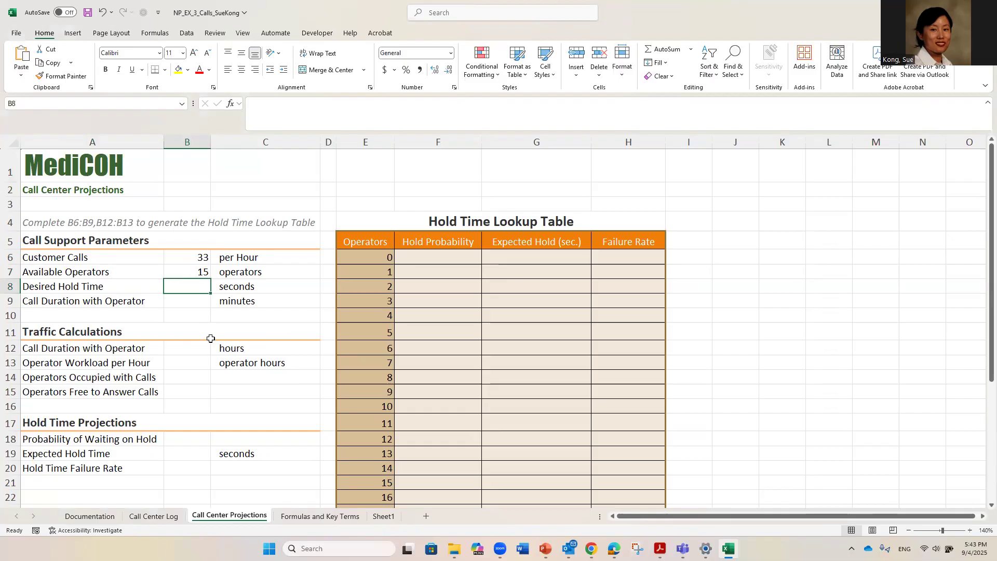
pyautogui.write('60')
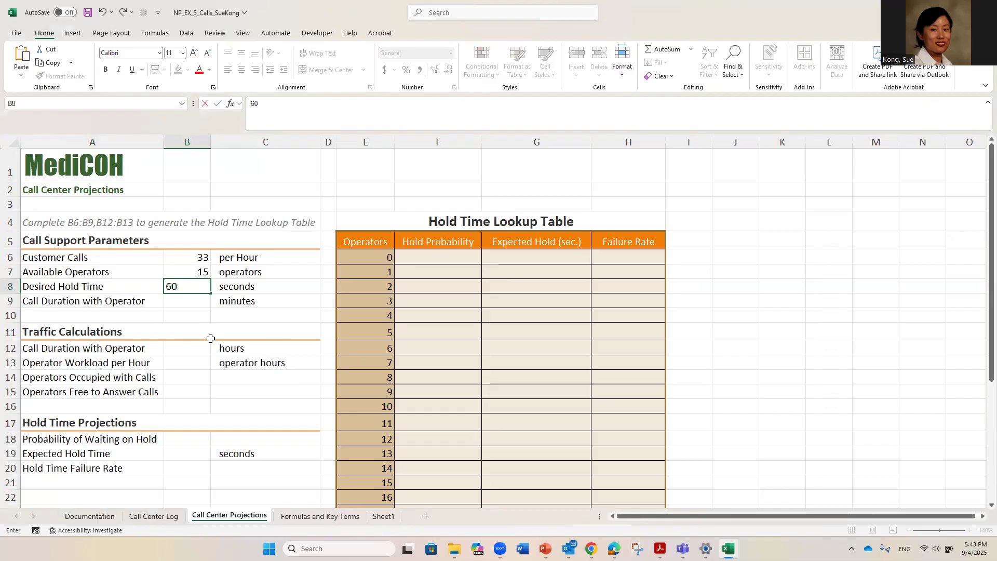
pyautogui.press('Return')
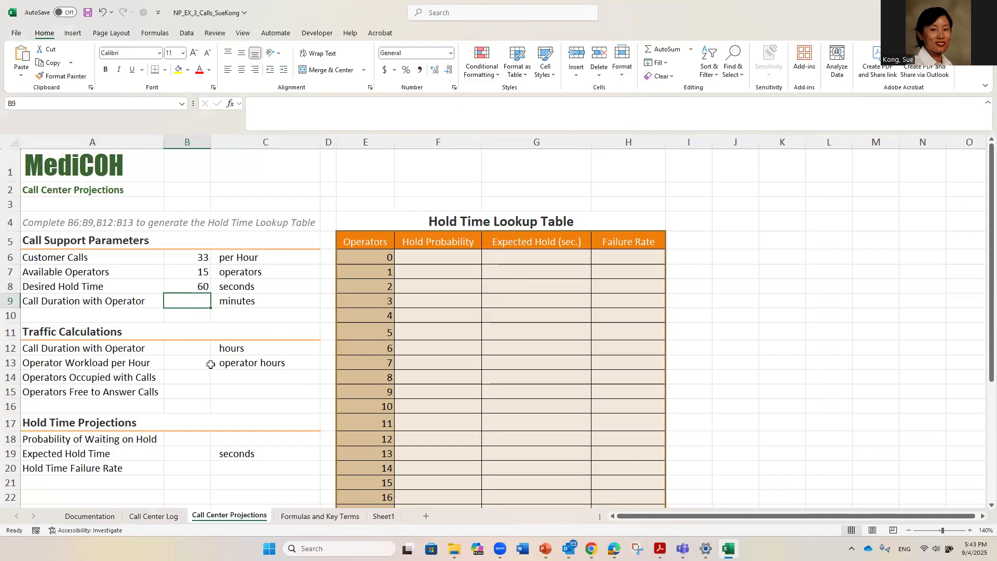
pyautogui.write('26')
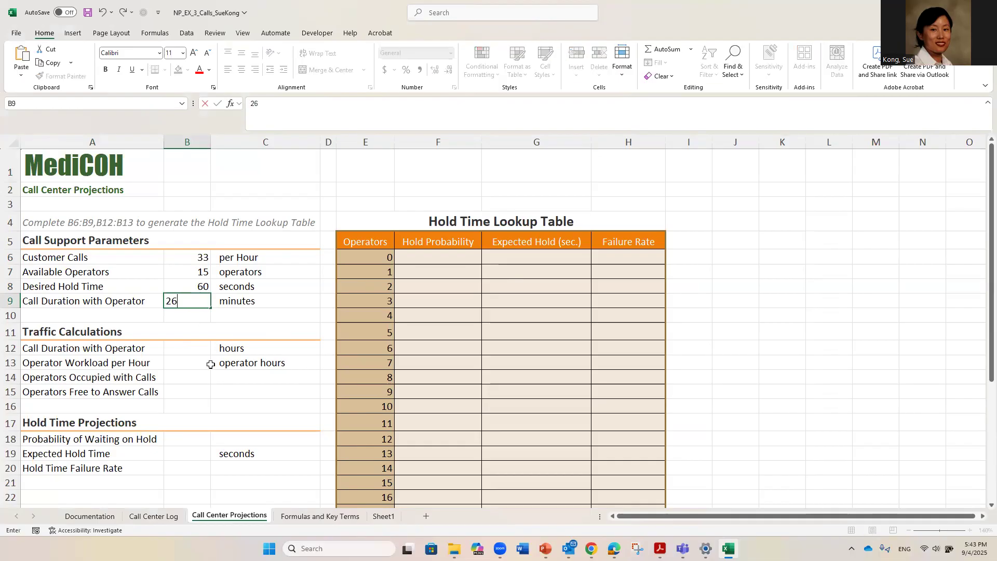
pyautogui.press('Return')
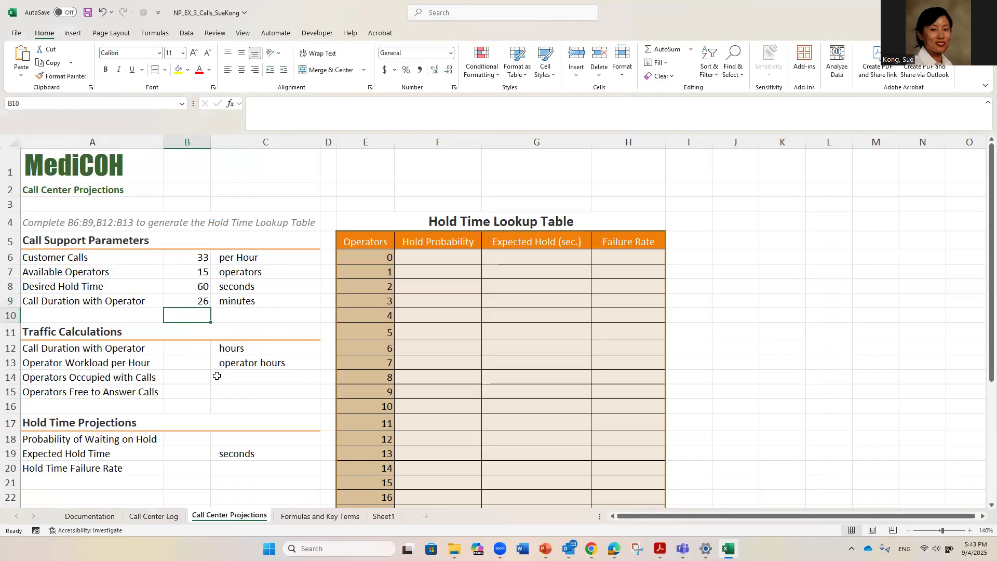
# - Check the Average Operator Time in B19 of the Call Center Log sheet and return to B12 on Call Center Projections
pyautogui.click(153, 516)
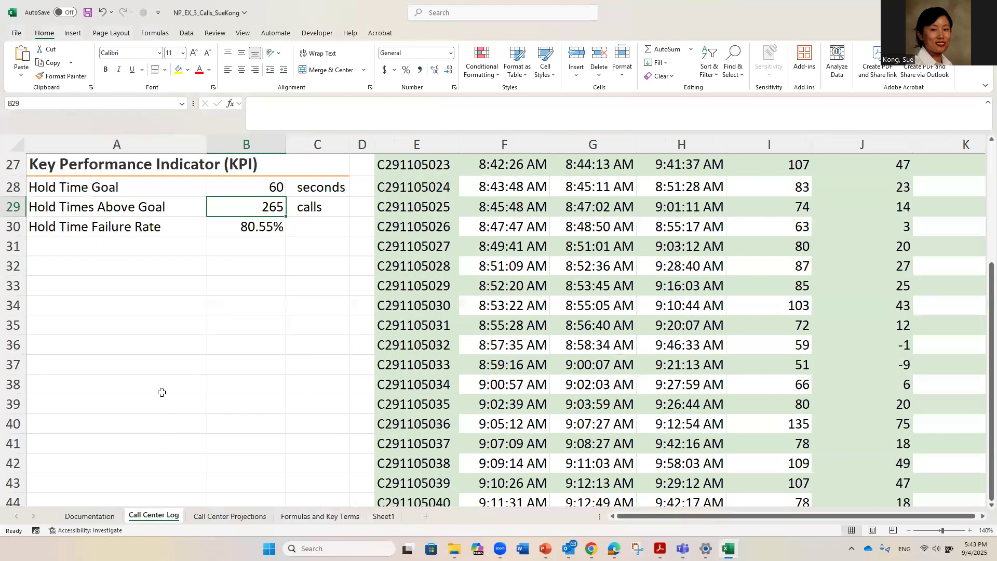
pyautogui.scroll(4, 161, 379)
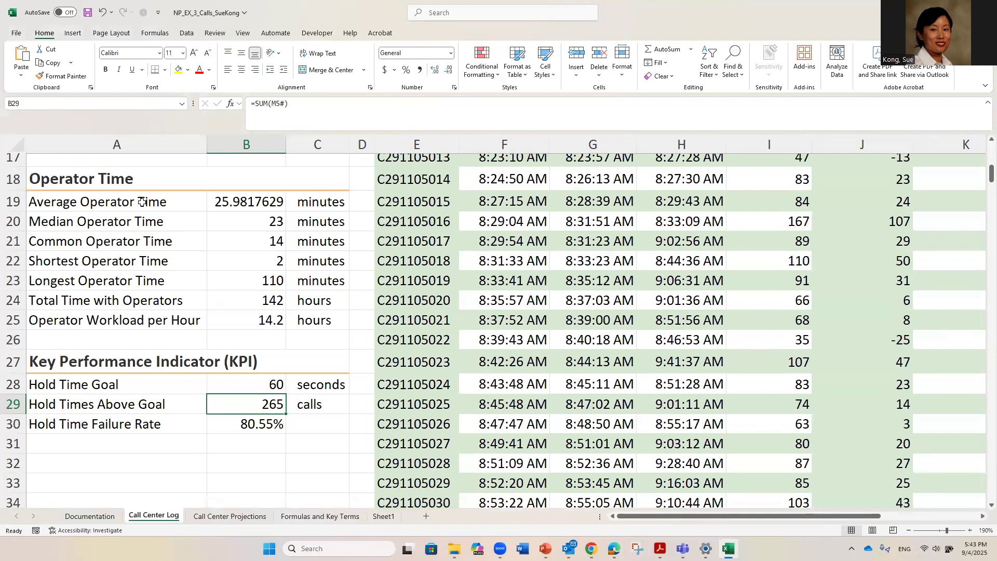
pyautogui.click(237, 201)
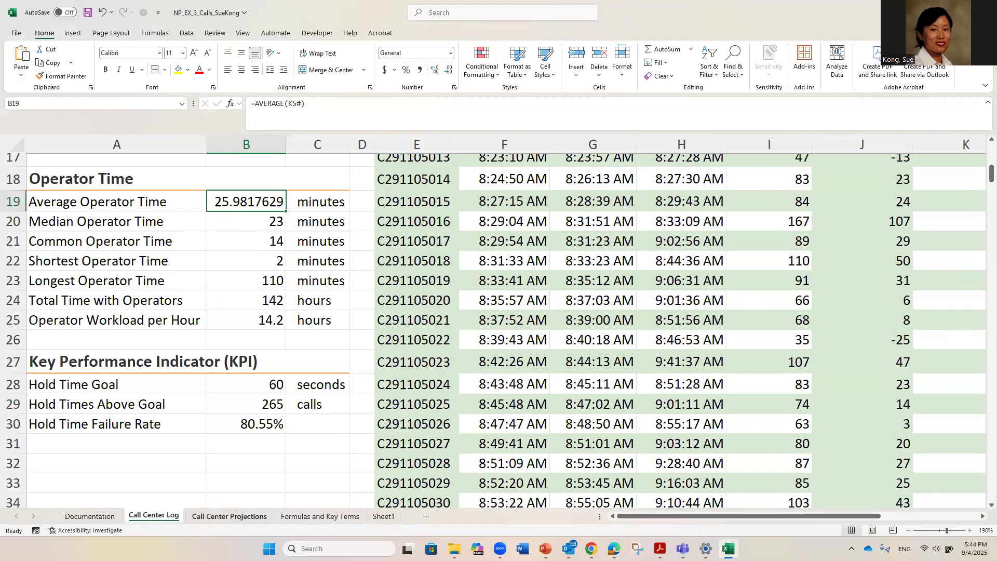
pyautogui.click(228, 516)
pyautogui.moveTo(188, 257); pyautogui.dragTo(192, 301)
pyautogui.write('33 15 60 26')
pyautogui.click(198, 378)
pyautogui.click(190, 351)
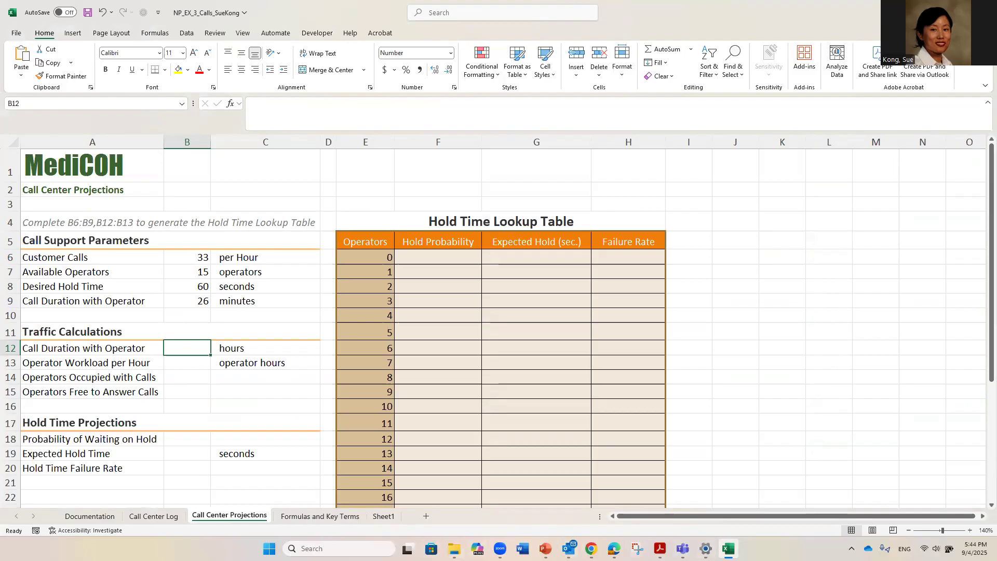
# - Switch to the MindTap textbook in Edge and read step 6 on the call duration formula for cell B12
pyautogui.moveTo(729, 548)
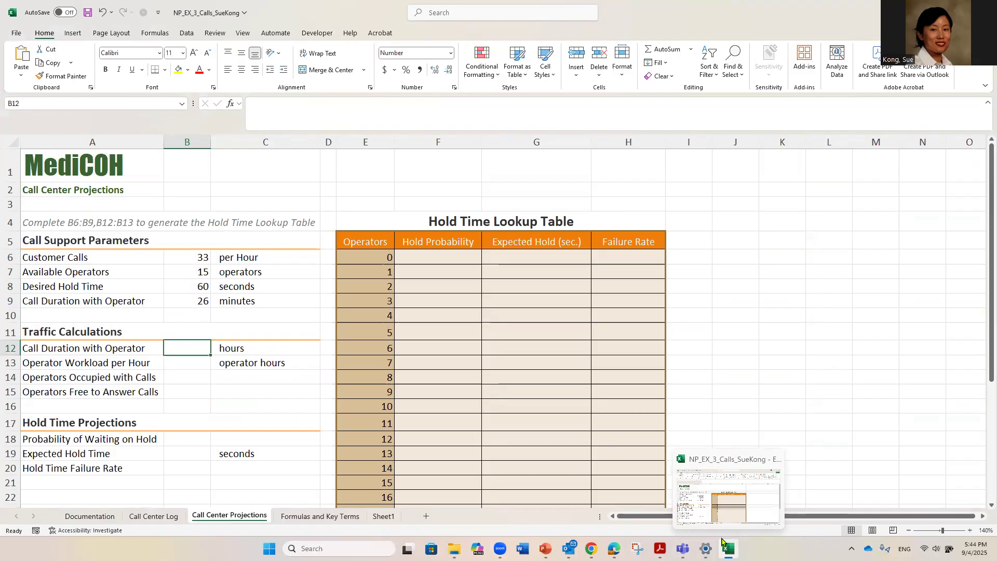
pyautogui.scroll(-4, 540, 353)
pyautogui.scroll(4, 541, 357)
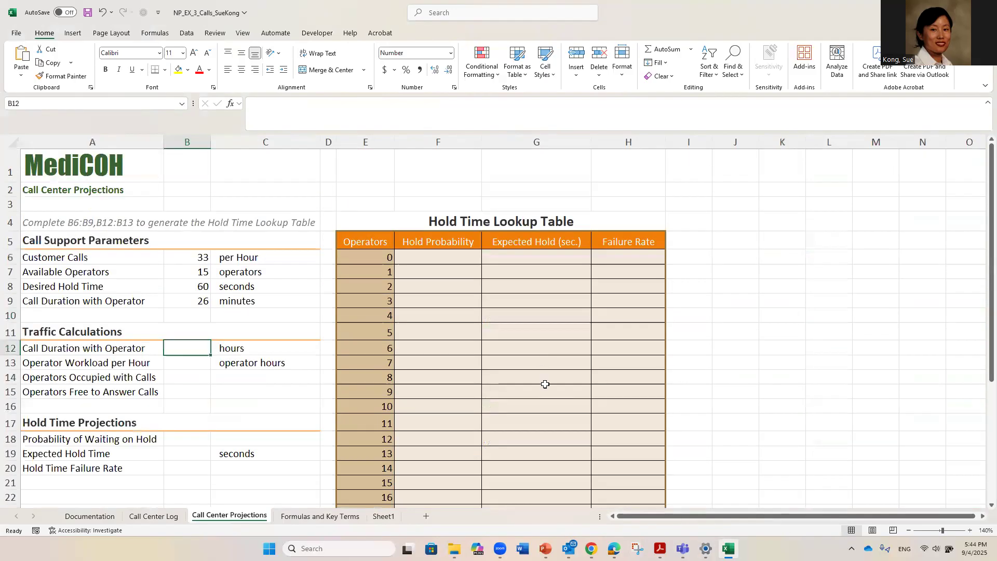
pyautogui.click(729, 549)
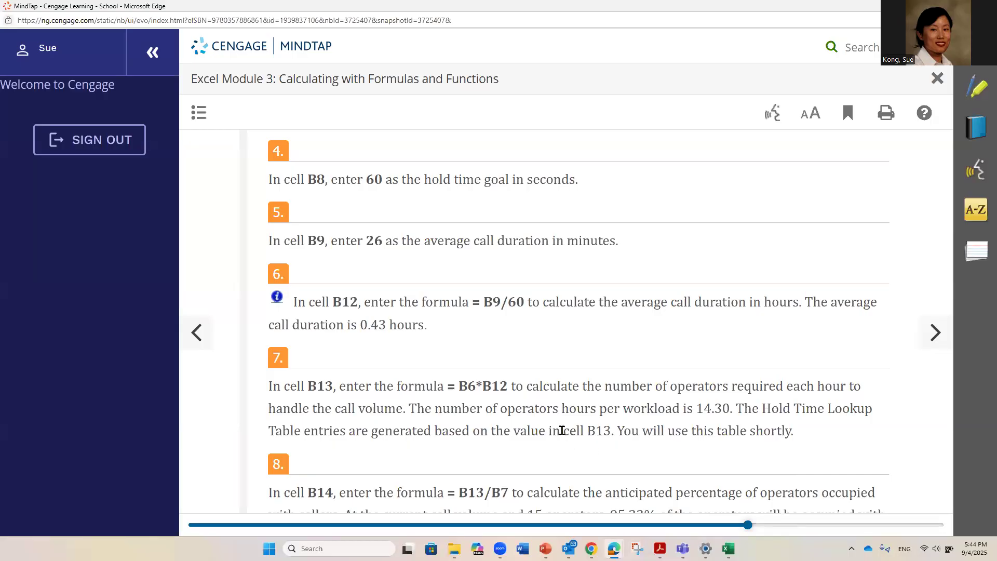
pyautogui.moveTo(357, 301); pyautogui.dragTo(521, 300)
pyautogui.click(430, 341)
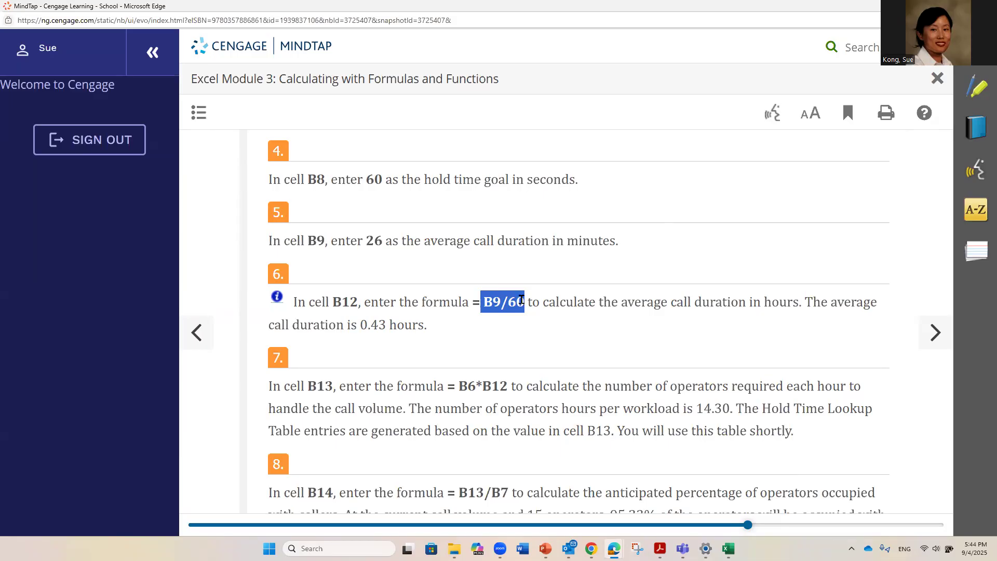
# - Switch back to the Excel workbook and enter the formula =B9/60 in B12 to convert the call duration to hours
pyautogui.click(729, 548)
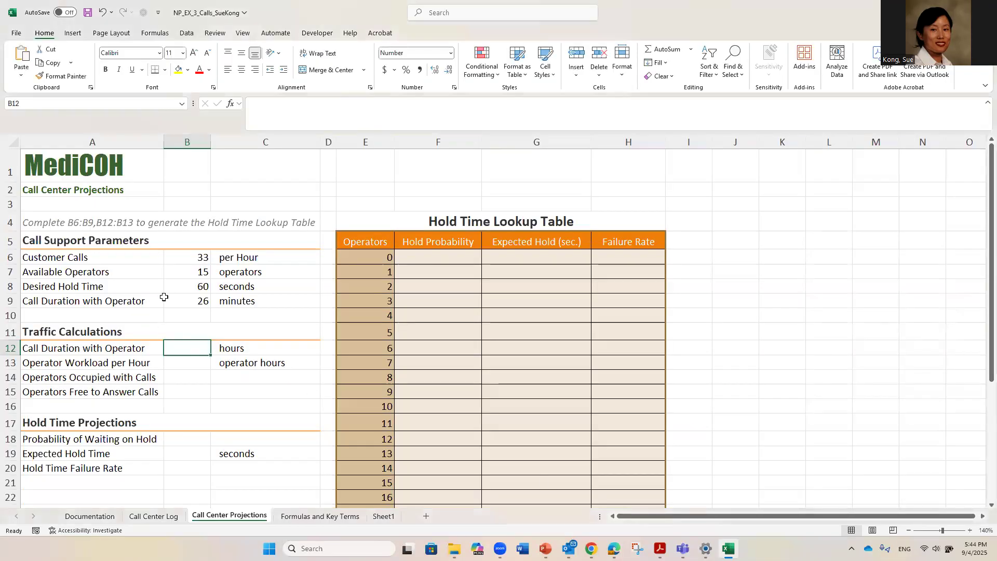
pyautogui.click(186, 301)
pyautogui.click(83, 304)
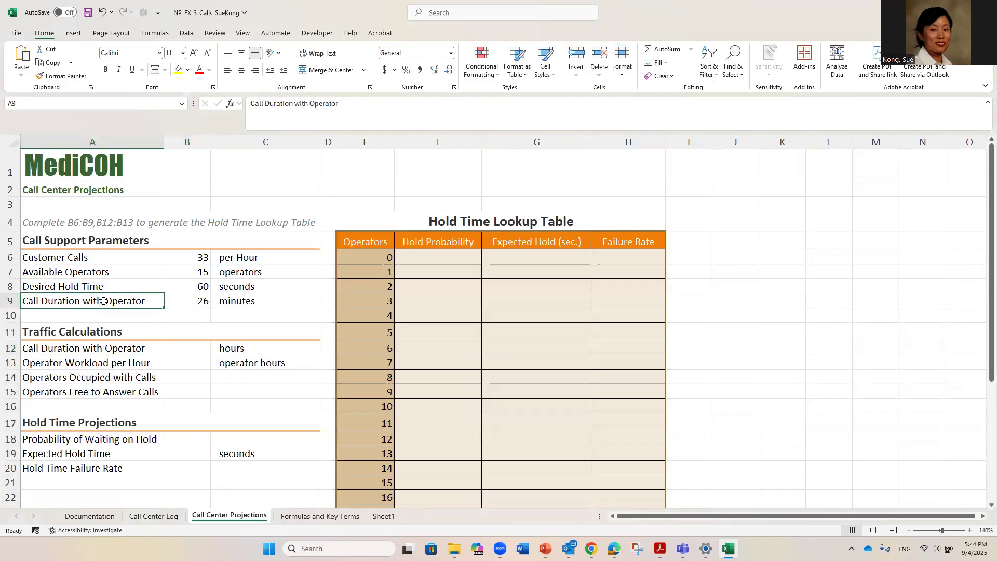
pyautogui.moveTo(203, 301); pyautogui.dragTo(259, 301)
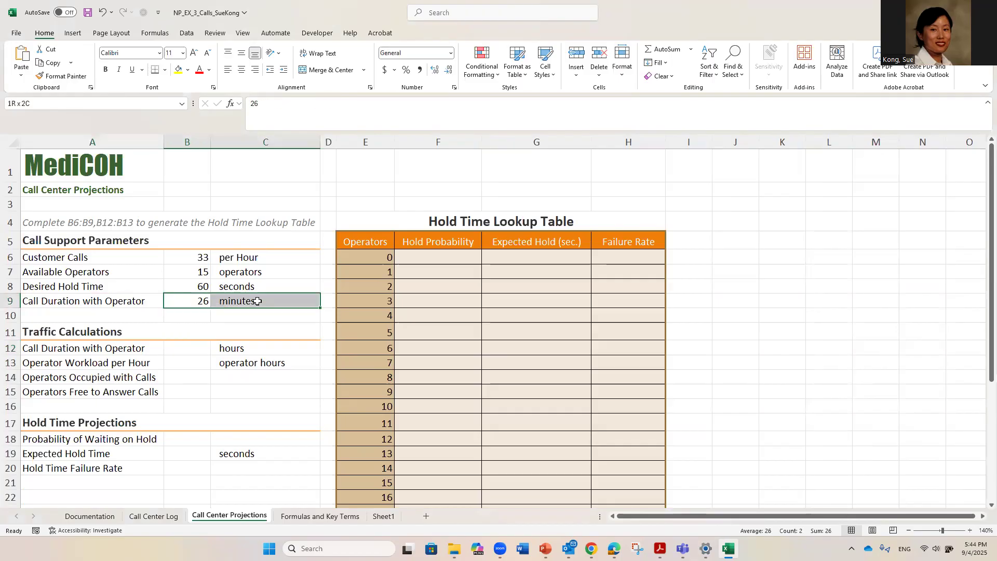
pyautogui.click(191, 346)
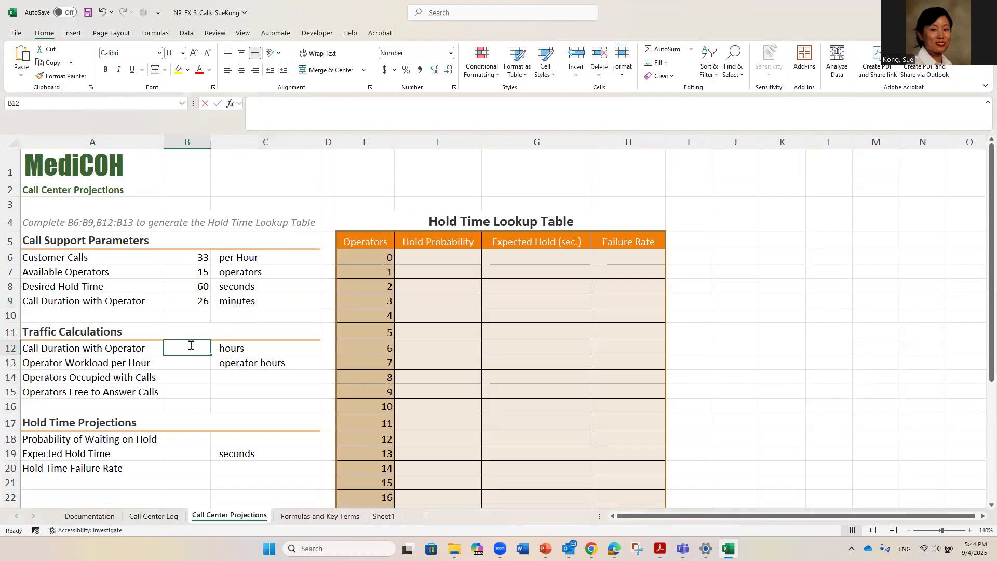
pyautogui.write('=')
pyautogui.click(198, 298)
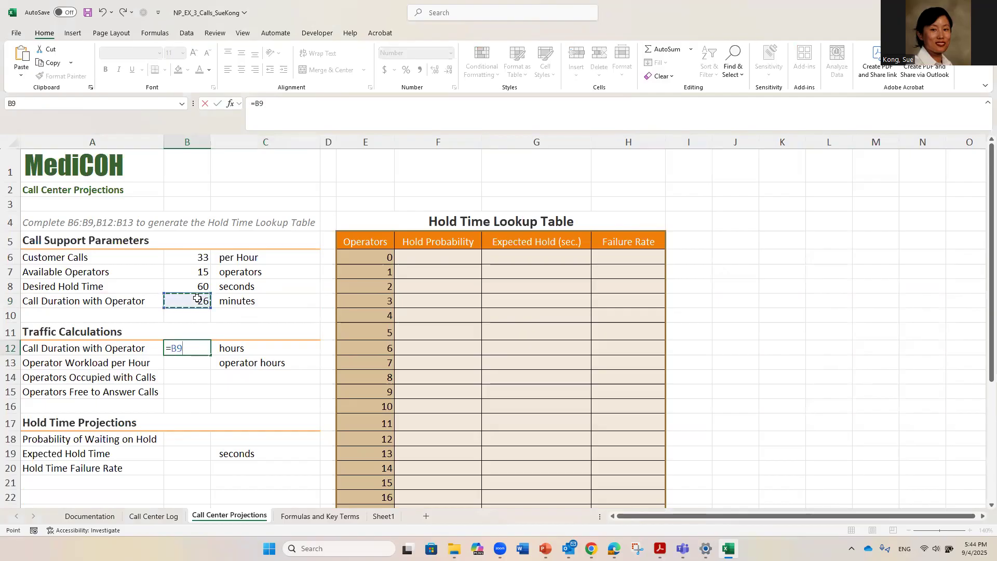
pyautogui.write('/60')
pyautogui.press('Return')
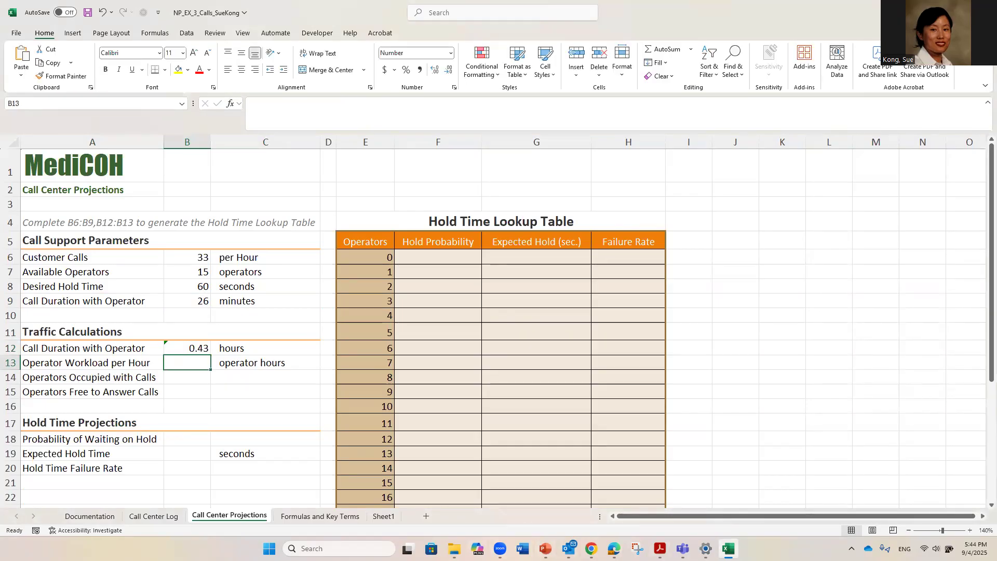
# - Switch to the MindTap textbook, dismiss the highlight options, and copy the formula = B6*B12 from step 7
pyautogui.moveTo(614, 548)
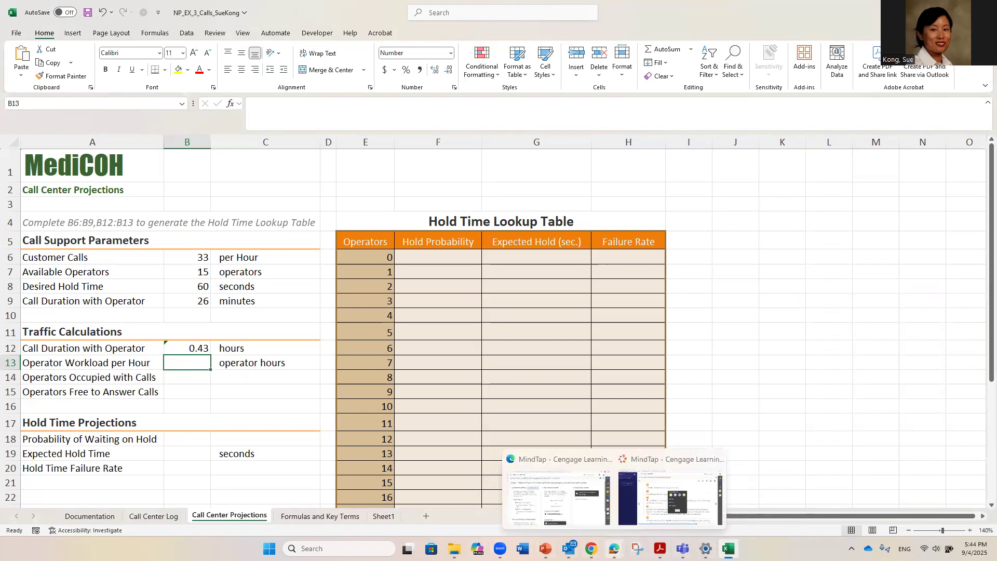
pyautogui.click(668, 506)
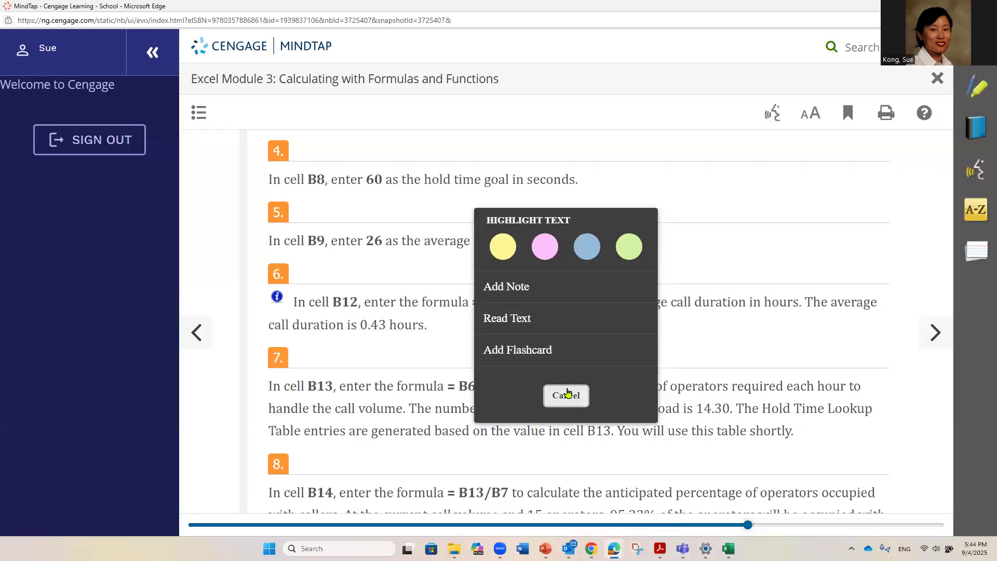
pyautogui.click(568, 395)
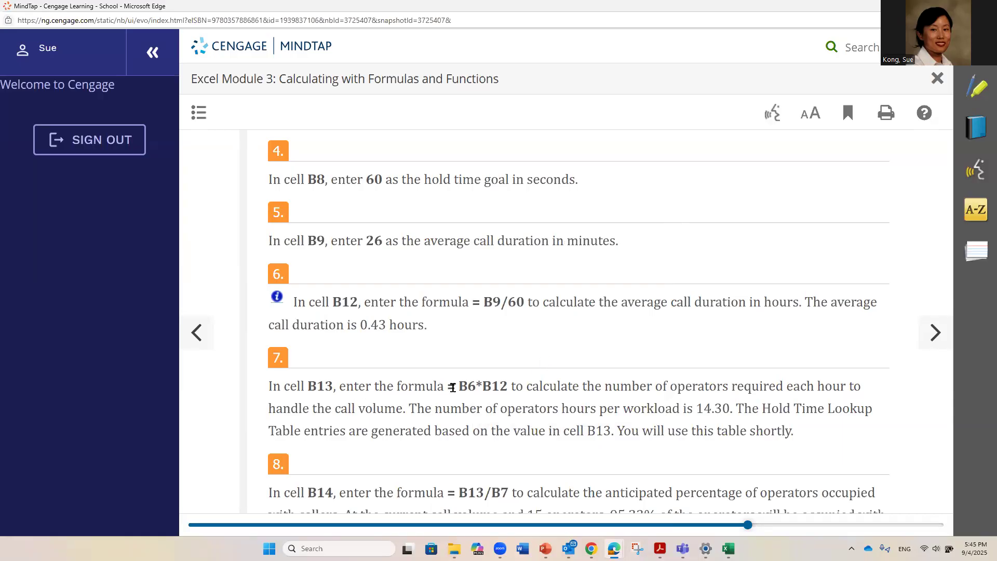
pyautogui.moveTo(447, 389); pyautogui.dragTo(507, 387)
pyautogui.rightClick(461, 388)
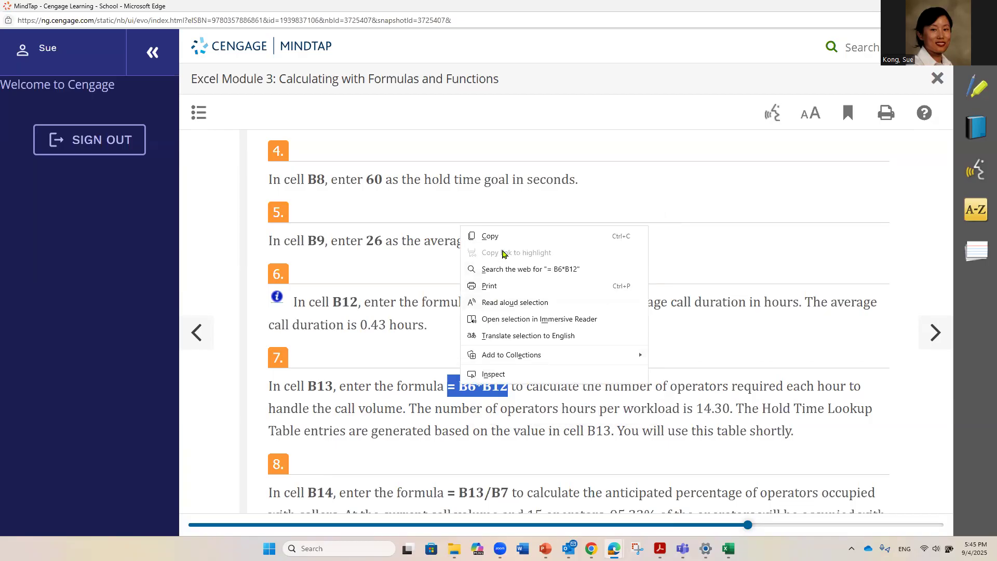
pyautogui.click(504, 237)
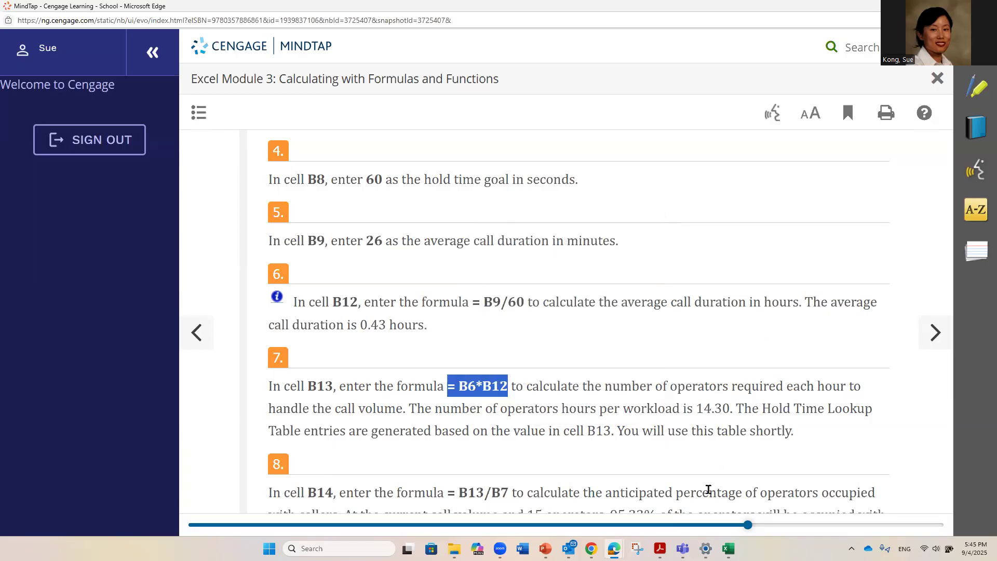
# - Switch to the Excel workbook and paste the formula = B6*B12 into B13 for Operator Workload per Hour
pyautogui.click(729, 548)
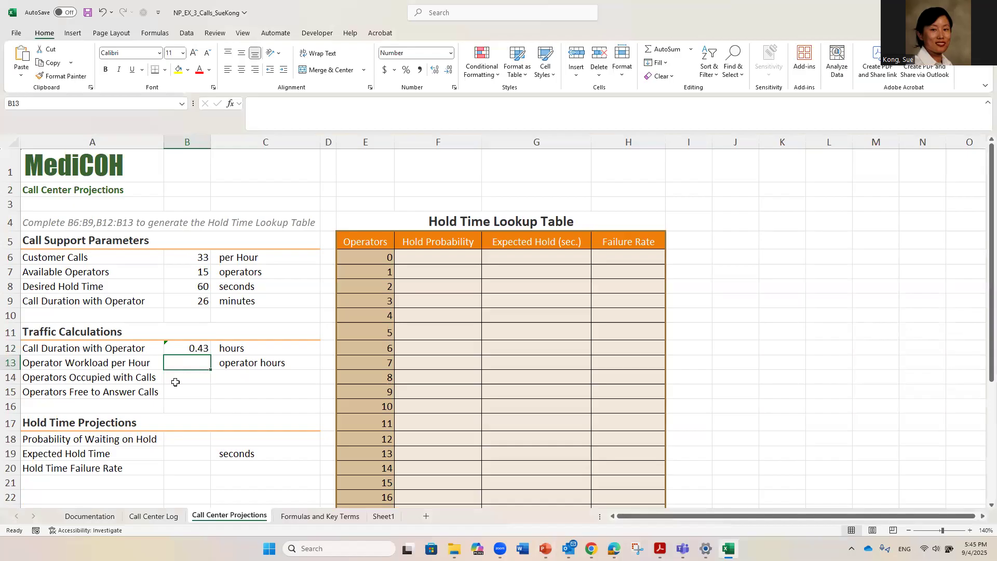
pyautogui.doubleClick(183, 362)
pyautogui.hotkey('ctrl', 'v')
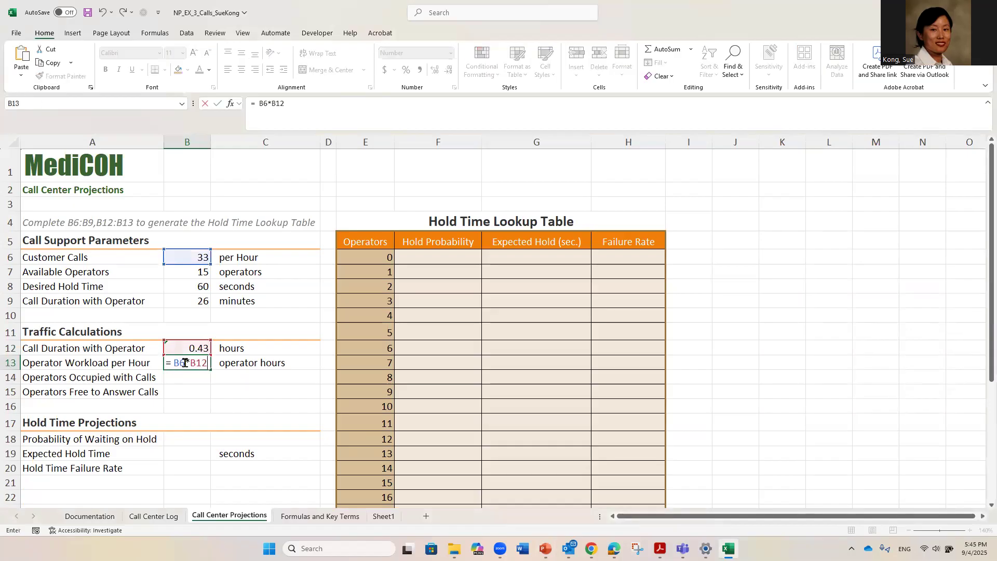
pyautogui.press('Return')
pyautogui.click(192, 356)
pyautogui.doubleClick(189, 358)
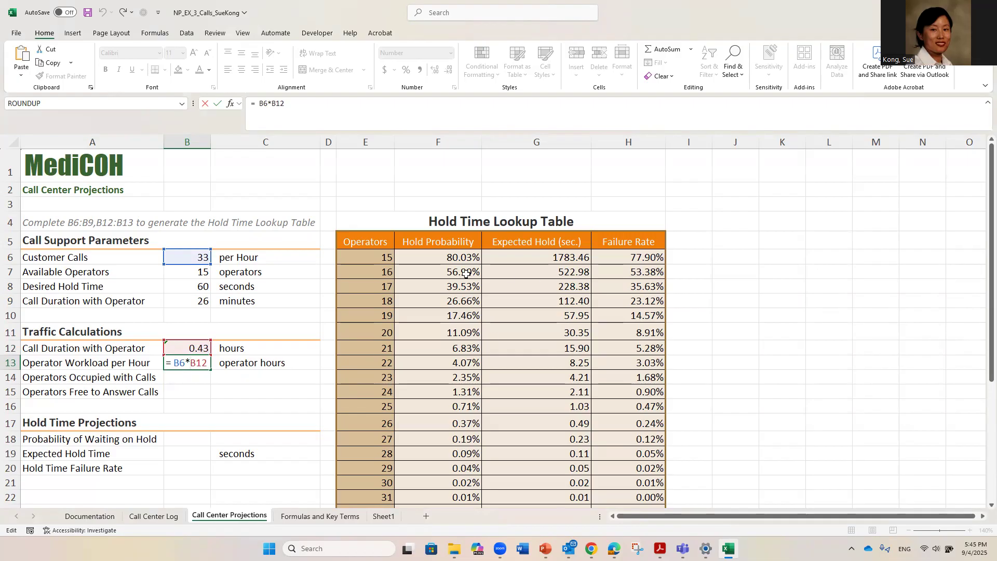
pyautogui.click(459, 260)
pyautogui.click(458, 296)
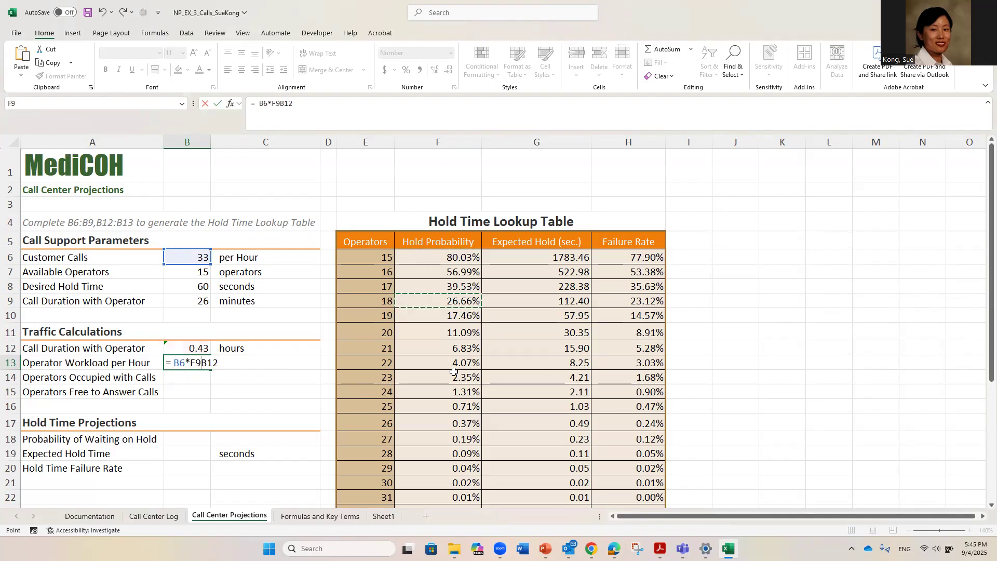
pyautogui.press('Escape')
pyautogui.doubleClick(191, 362)
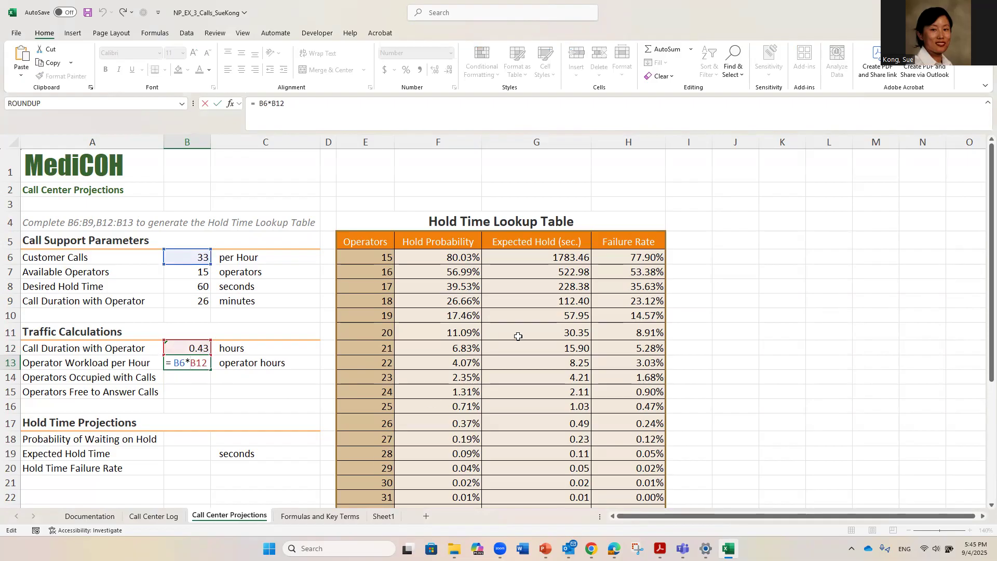
pyautogui.click(454, 256)
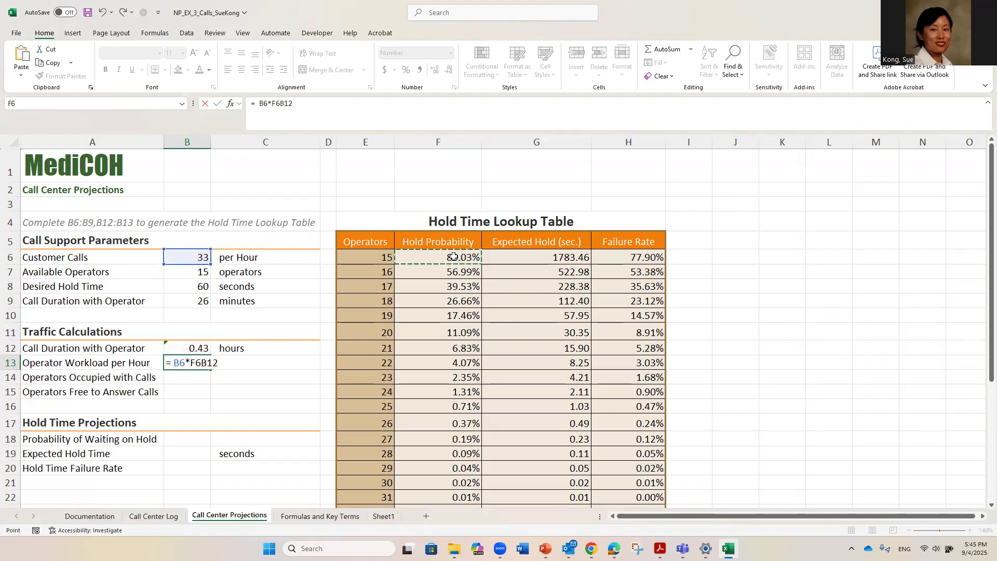
pyautogui.press('Escape')
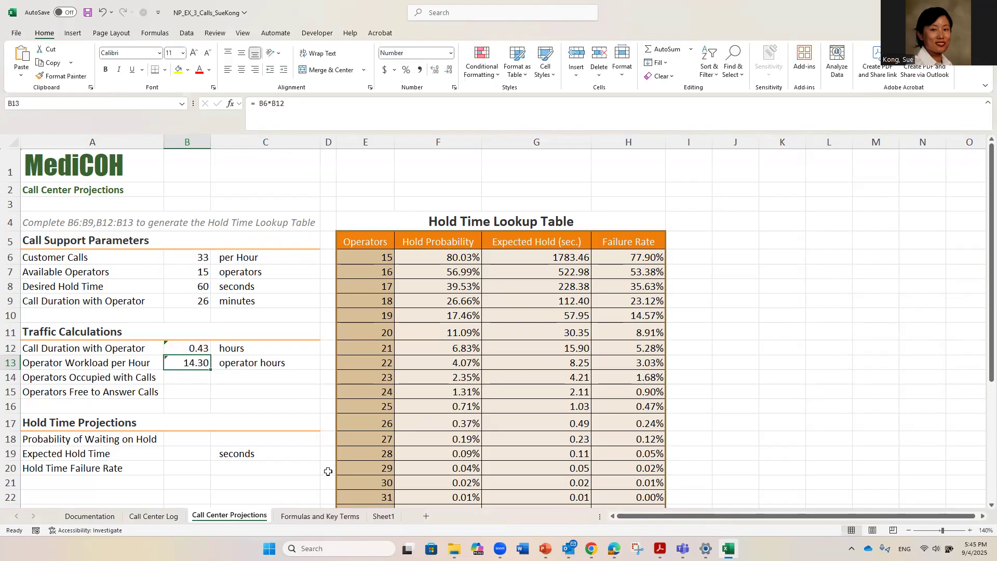
# - Temporarily clear B13 to examine the formulas behind the Hold Time Lookup Table, and restore the B13 formula
pyautogui.press('Delete')
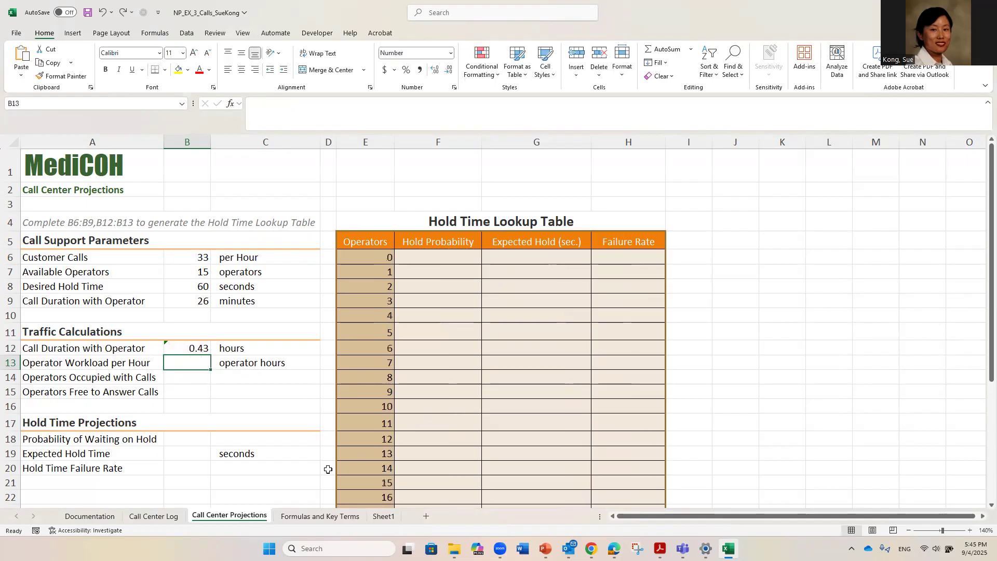
pyautogui.hotkey('ctrl', 'z')
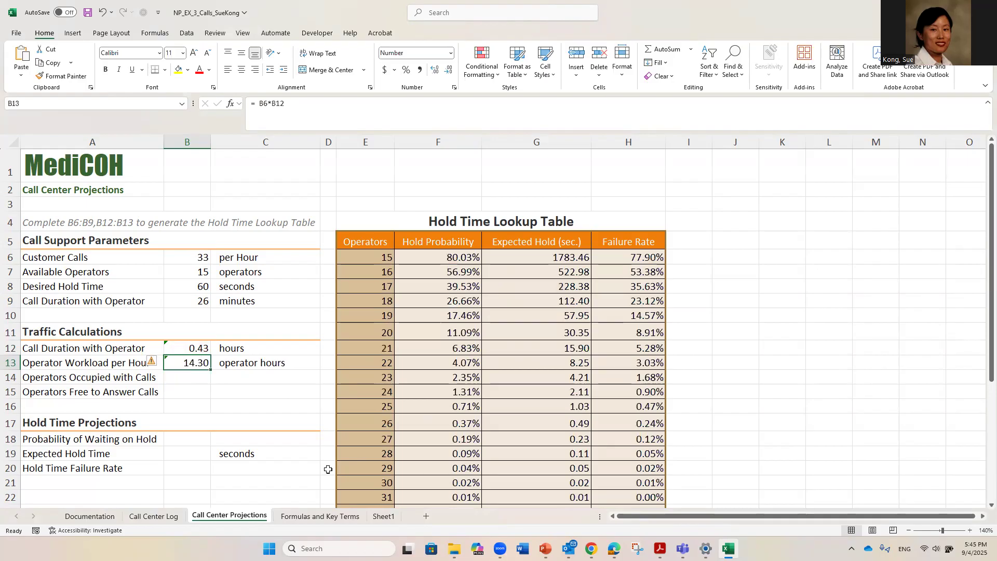
pyautogui.press('Delete')
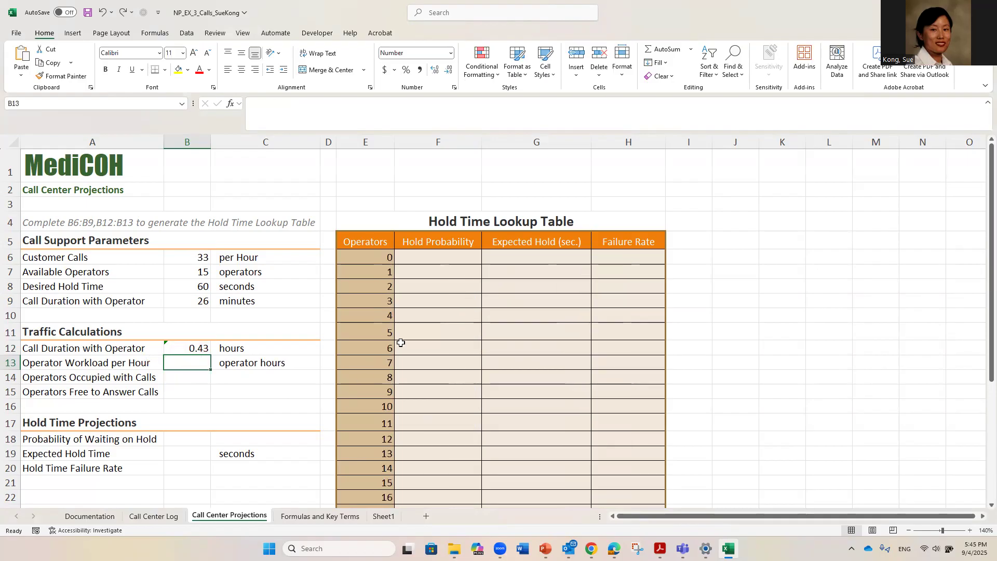
pyautogui.click(440, 259)
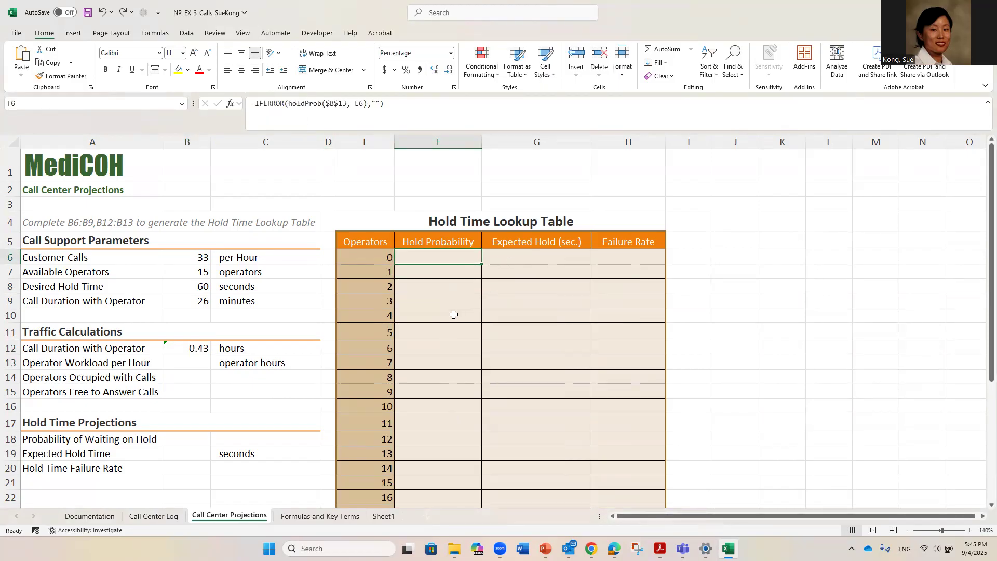
pyautogui.hotkey('ctrl', '`')
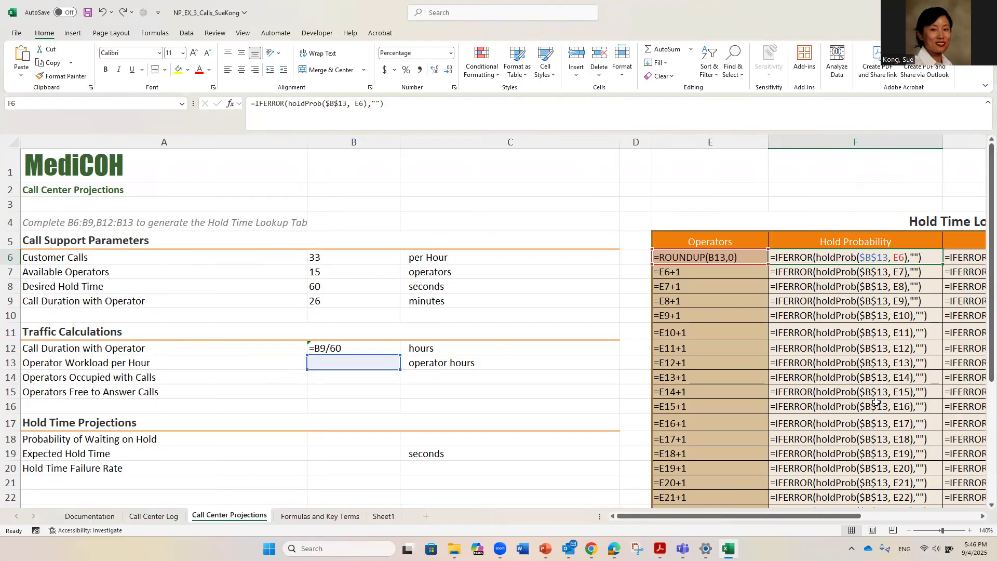
pyautogui.hotkey('ctrl', '`')
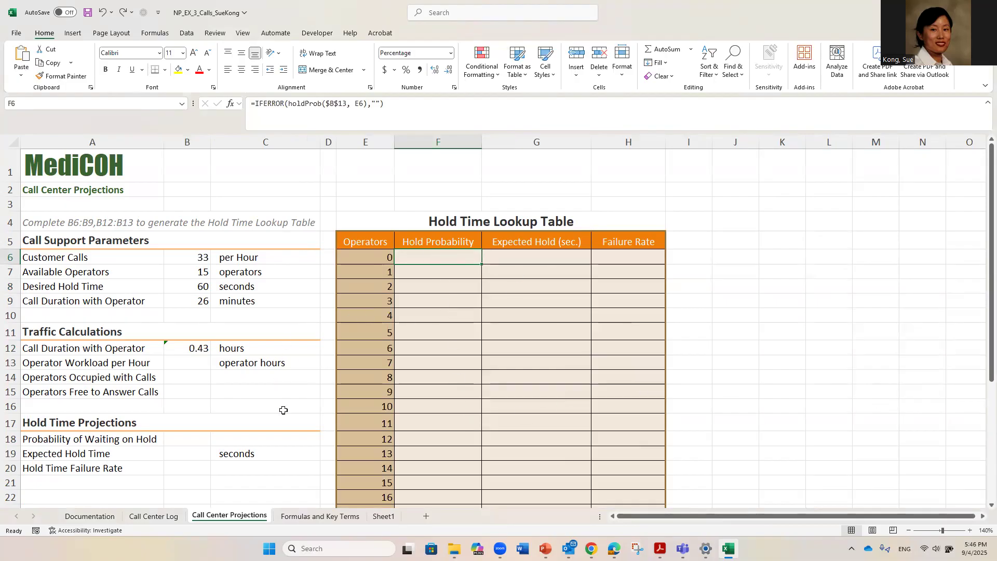
pyautogui.hotkey('ctrl', 'y')
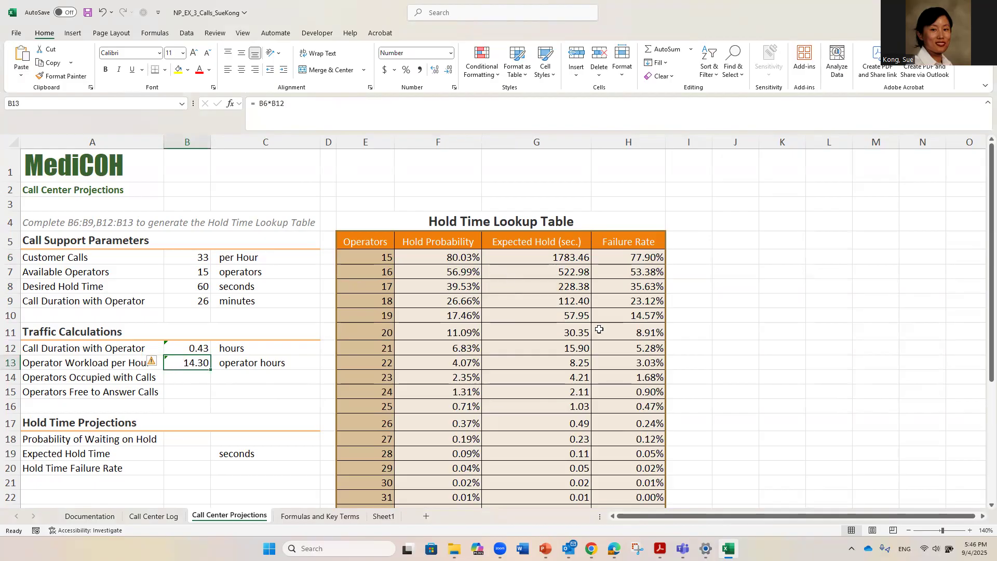
# - Select B14, switch to the MindTap textbook, copy the formula = B13/B7 from step 8, and dismiss the highlight options
pyautogui.click(183, 385)
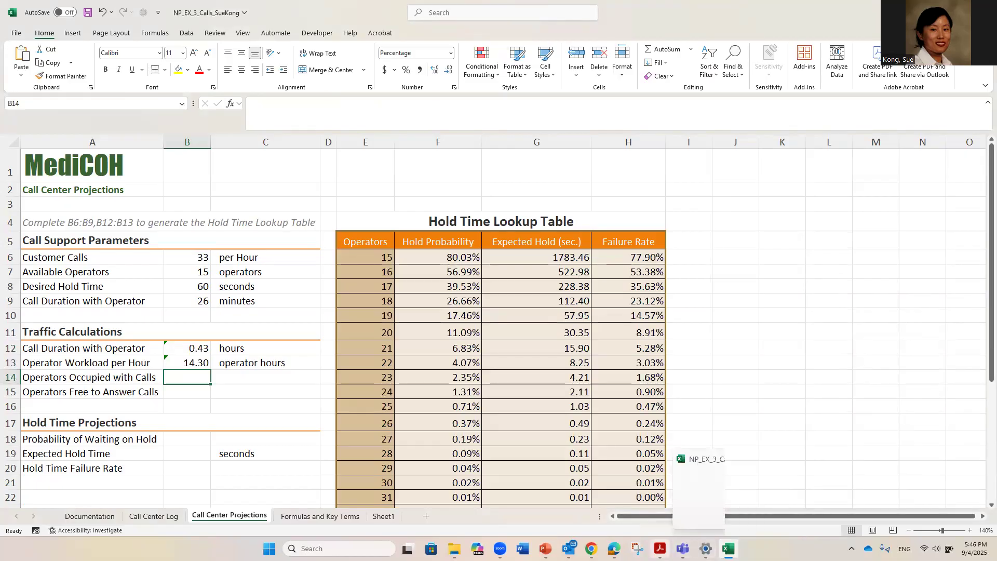
pyautogui.moveTo(614, 548)
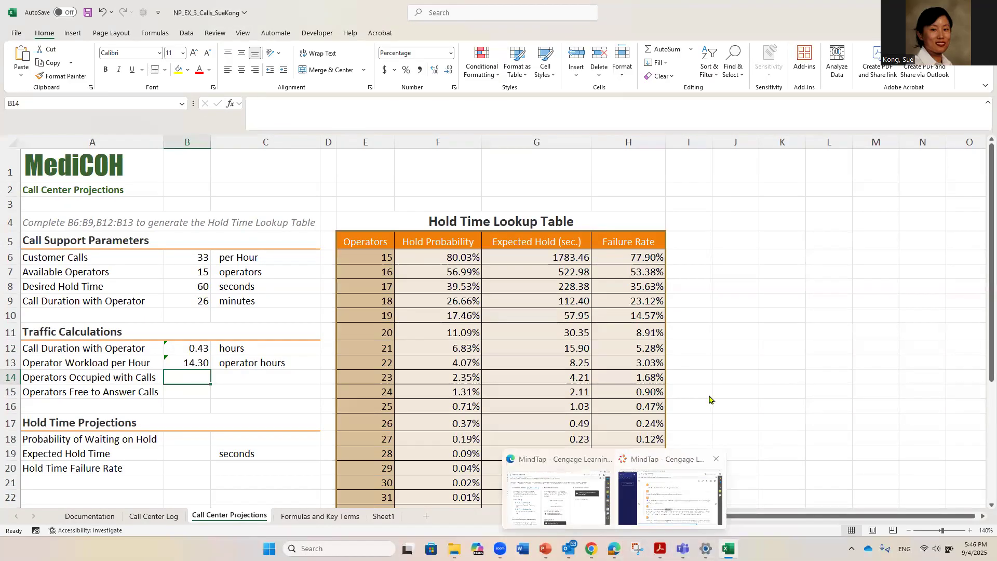
pyautogui.click(669, 493)
pyautogui.moveTo(446, 320); pyautogui.dragTo(510, 321)
pyautogui.hotkey('ctrl', 'c')
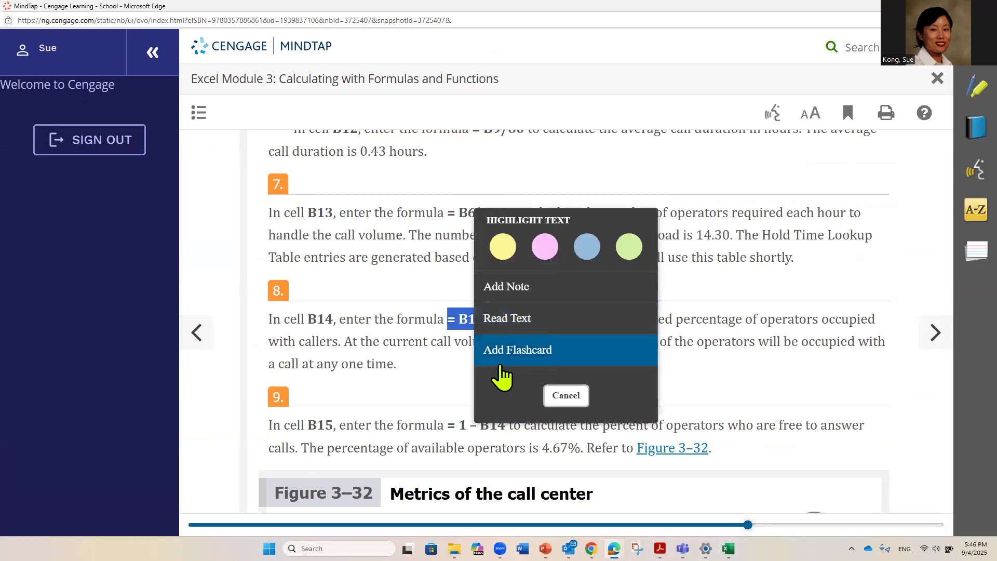
pyautogui.click(391, 402)
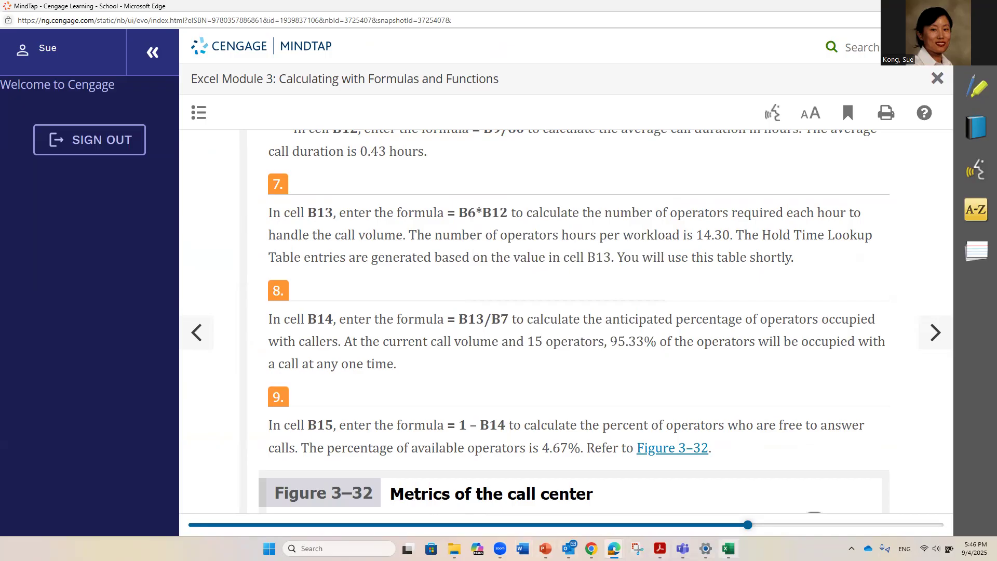
# - Switch to the Excel workbook and paste the formula = B13/B7 into B14, matching the destination formatting
pyautogui.click(728, 548)
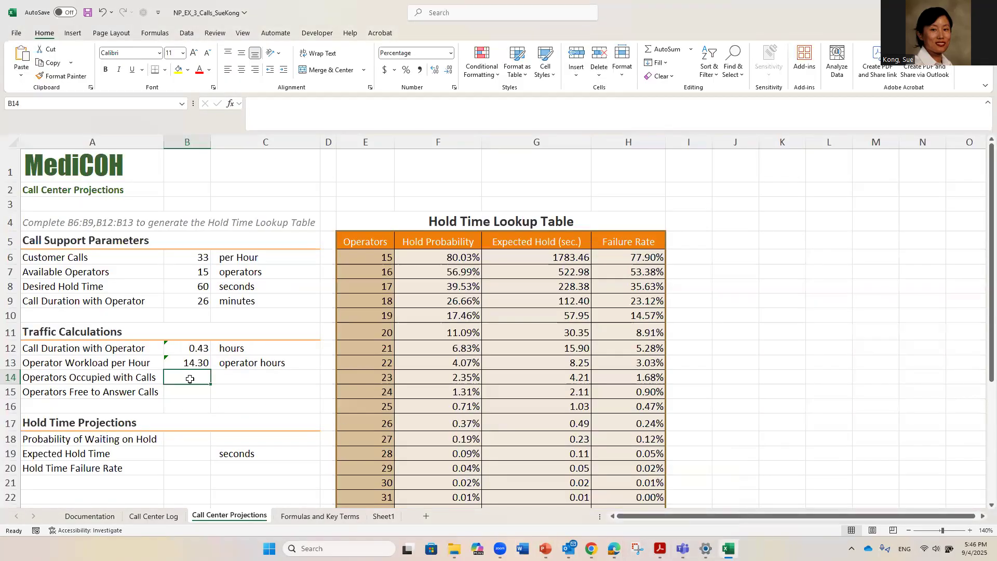
pyautogui.hotkey('ctrl', 'v')
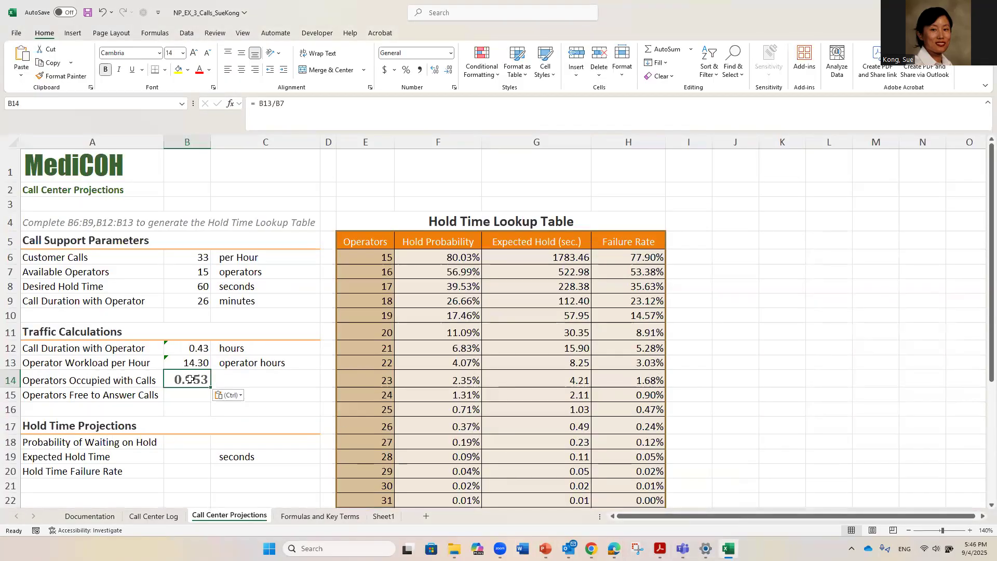
pyautogui.click(235, 397)
pyautogui.click(237, 424)
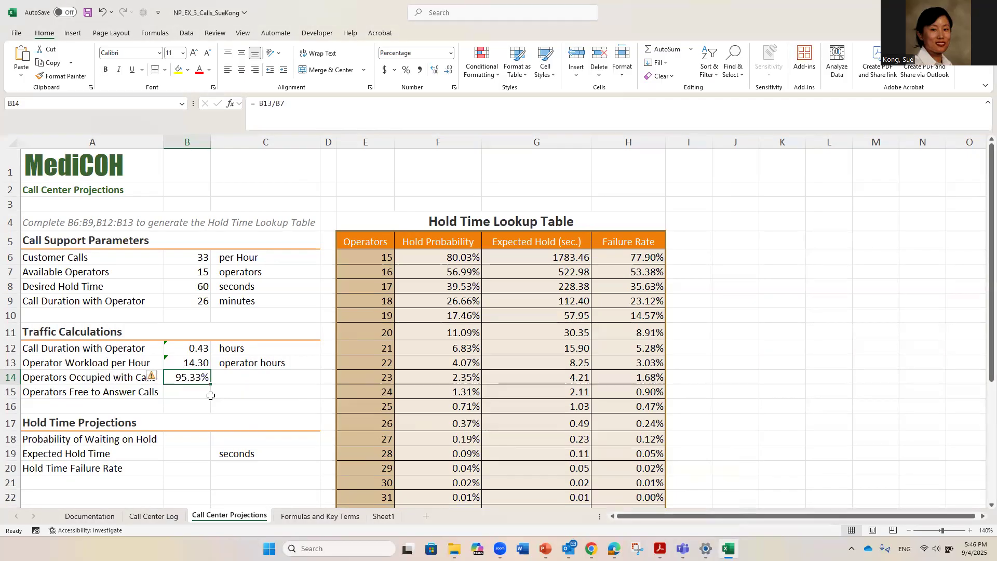
# - Enter the formula =1-B14 in B15 for Operators Free to Answer Calls
pyautogui.click(184, 392)
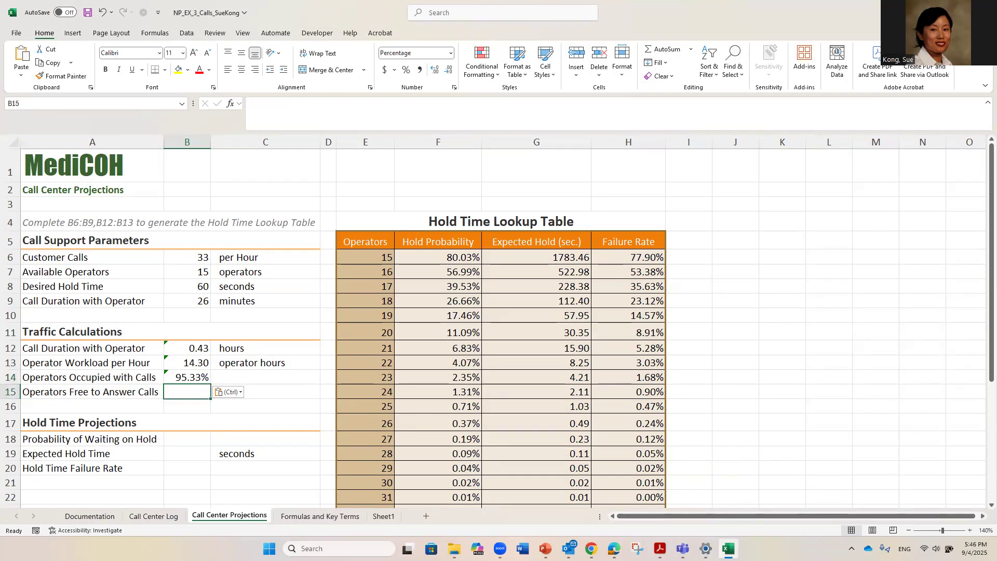
pyautogui.write('=1-')
pyautogui.click(193, 378)
pyautogui.moveTo(592, 548)
pyautogui.press('Return')
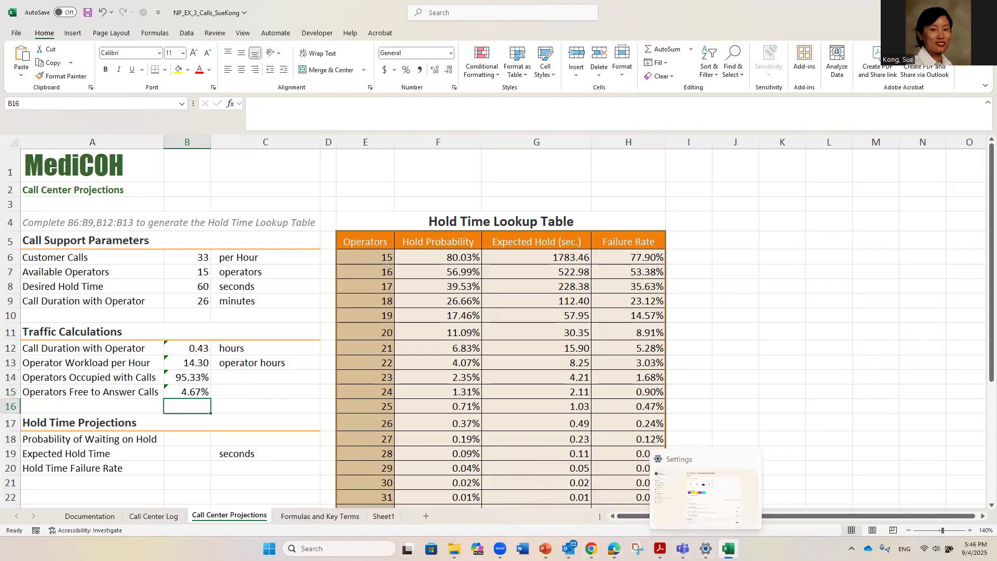
# - Switch to the MindTap textbook, compare the workbook with the call center metrics figure, and read the IFERROR function insight
pyautogui.click(728, 548)
pyautogui.scroll(-5, 680, 402)
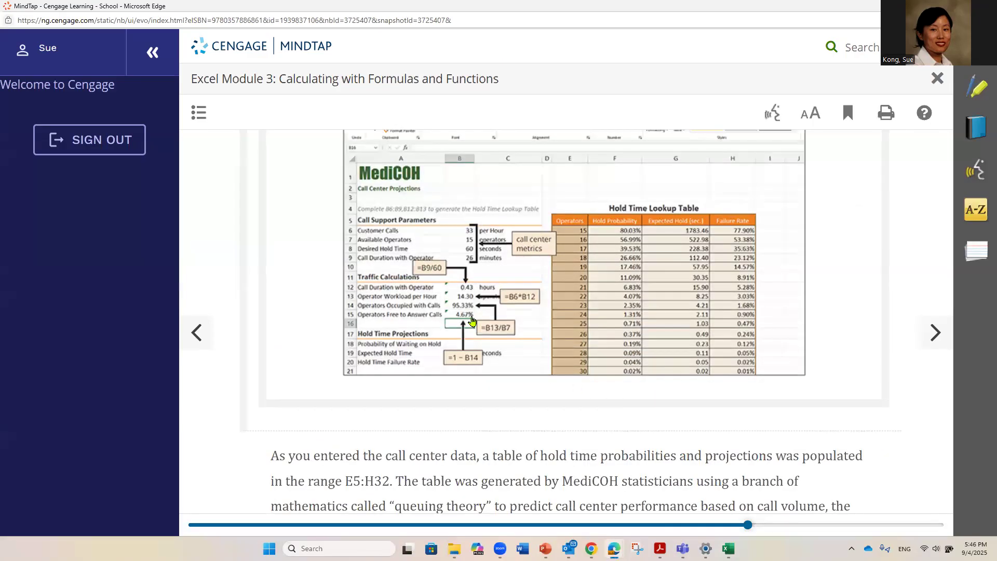
pyautogui.click(728, 549)
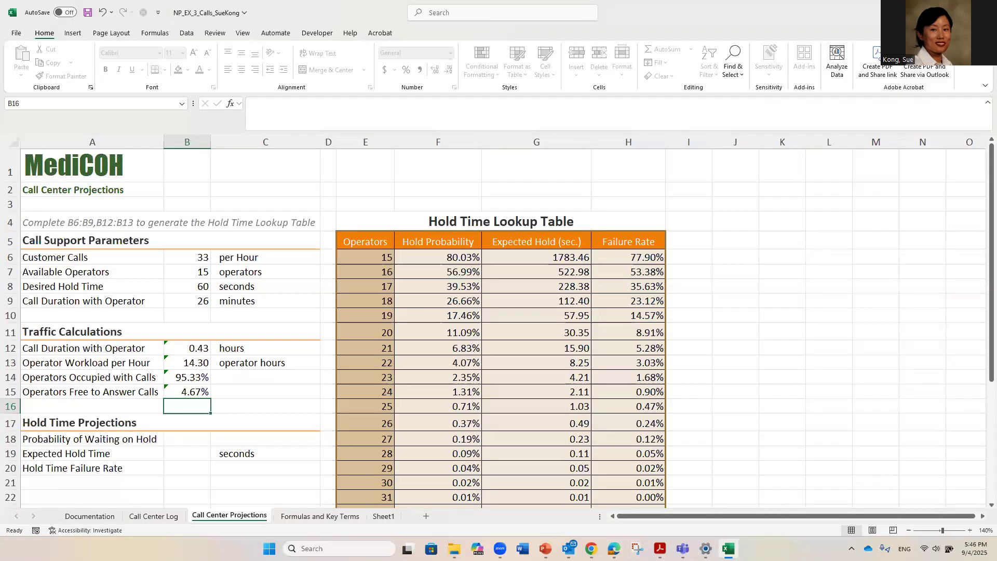
pyautogui.click(728, 548)
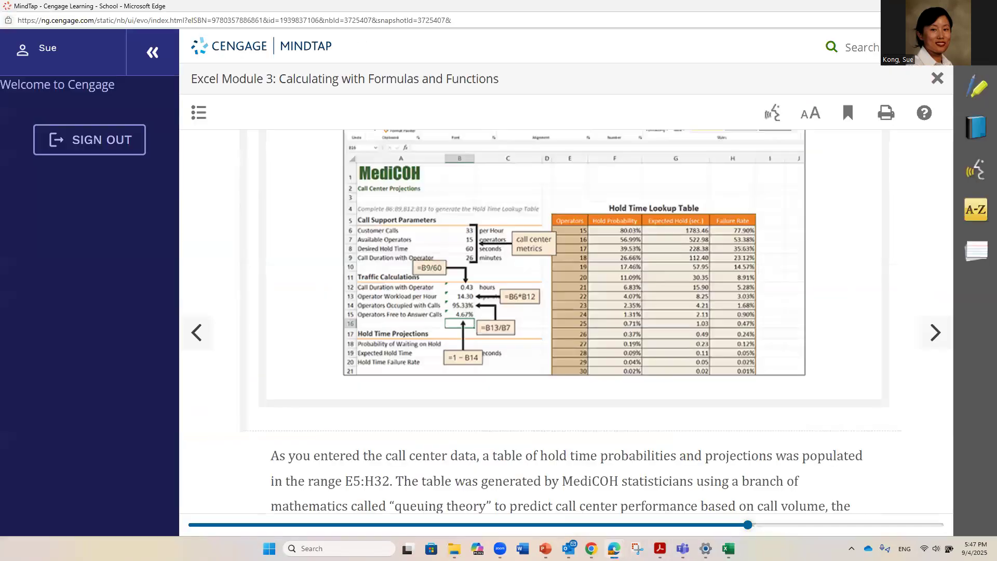
pyautogui.scroll(-8, 749, 432)
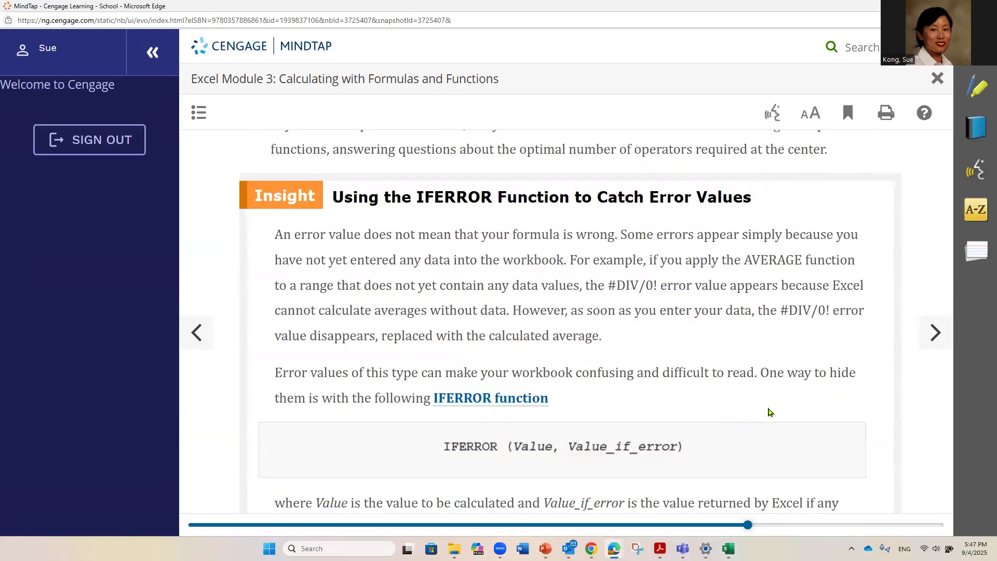
pyautogui.scroll(-5, 770, 412)
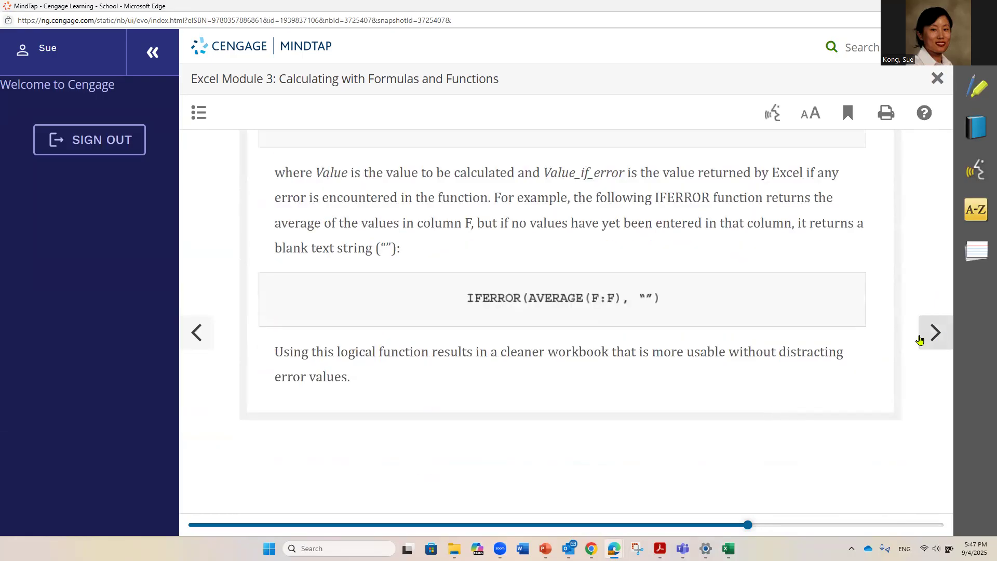
pyautogui.scroll(1, 848, 347)
pyautogui.scroll(-1, 919, 367)
# - Open the Looking Up Data section of the textbook and read through Figure 3–33 and the exact and approximate match explanation
pyautogui.click(935, 338)
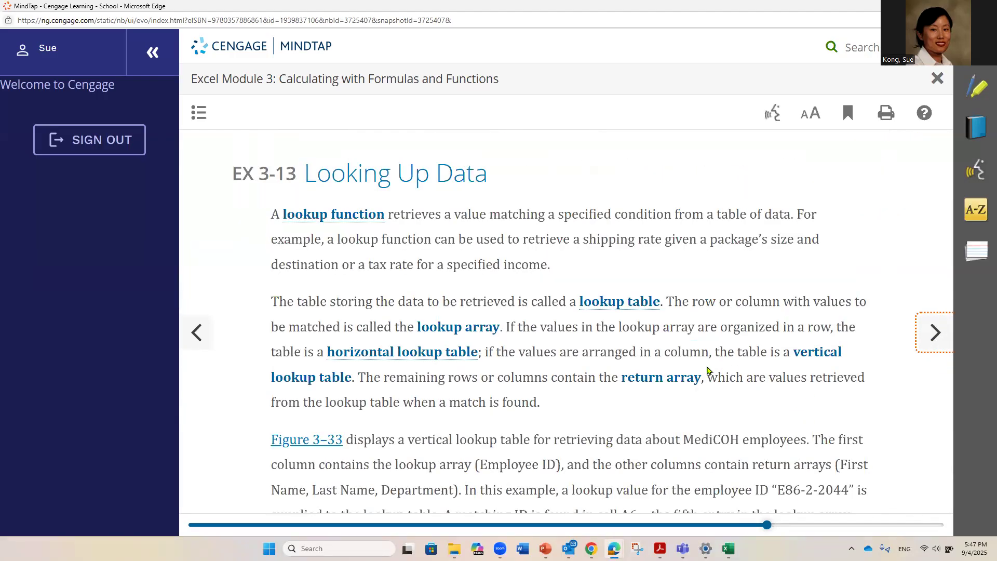
pyautogui.scroll(-5, 707, 370)
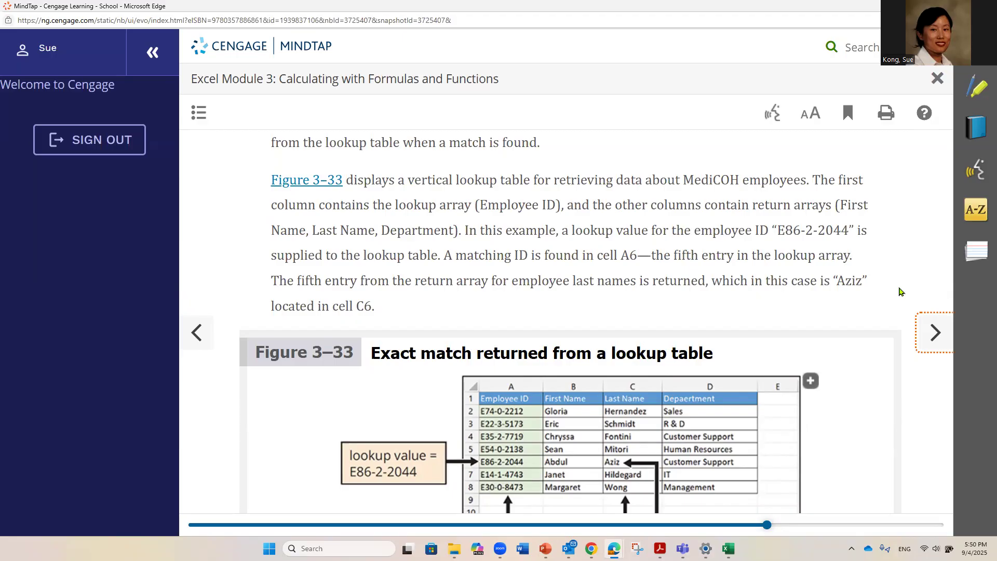
pyautogui.scroll(-2, 860, 368)
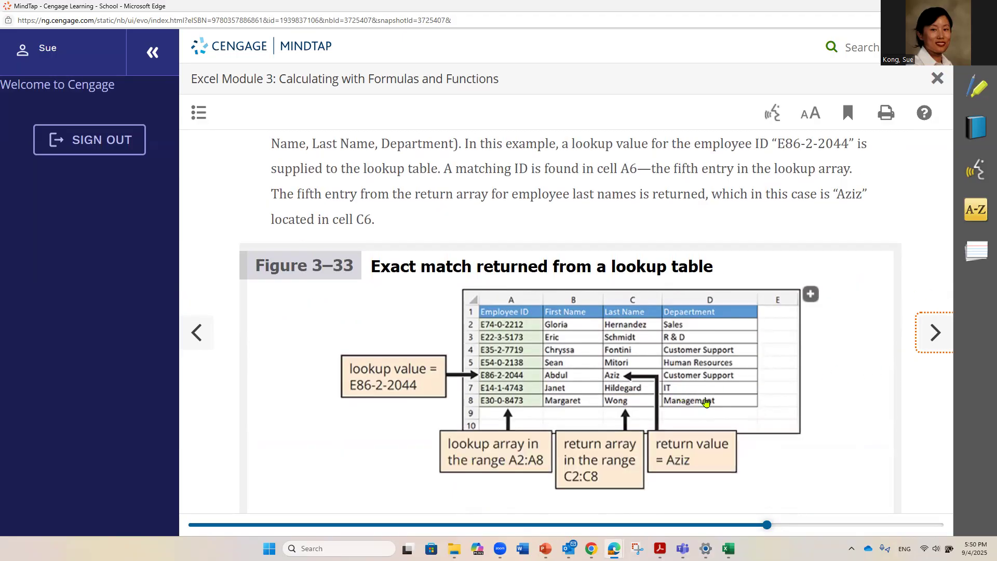
pyautogui.scroll(-5, 704, 397)
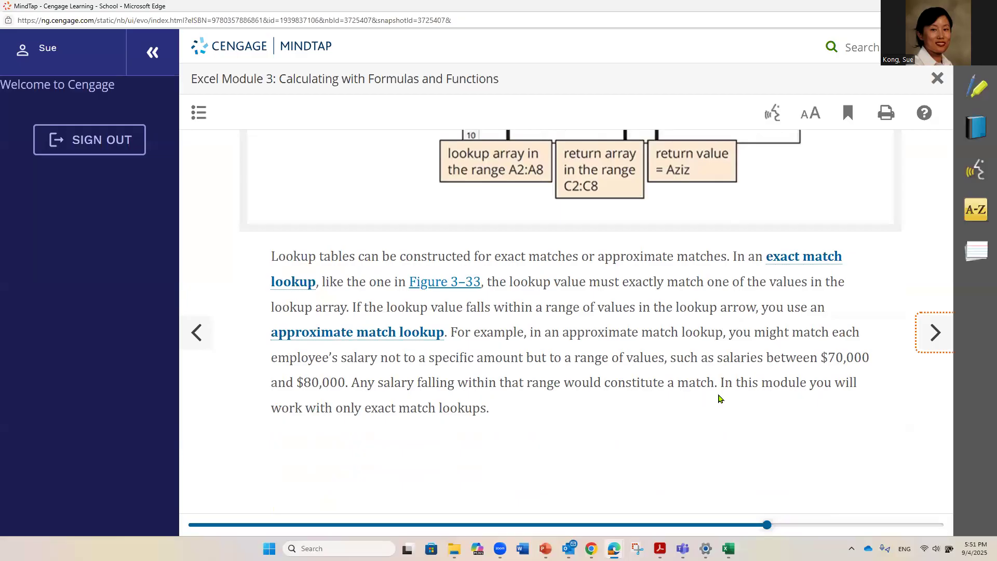
# - Go to the textbook's XLOOKUP section and review its match and search arguments, the example, and the hold probability steps for cell B18
pyautogui.click(937, 335)
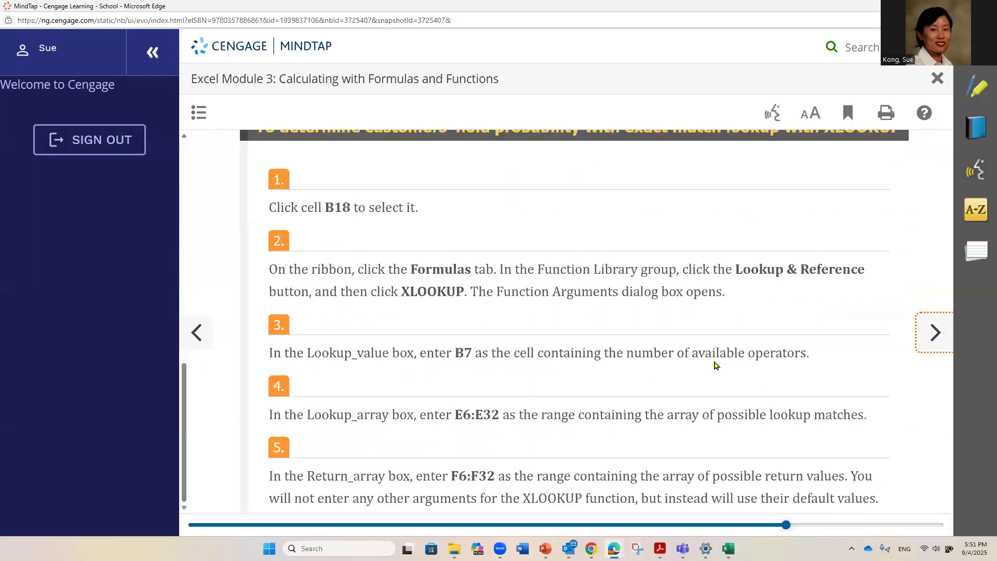
pyautogui.scroll(-12, 715, 365)
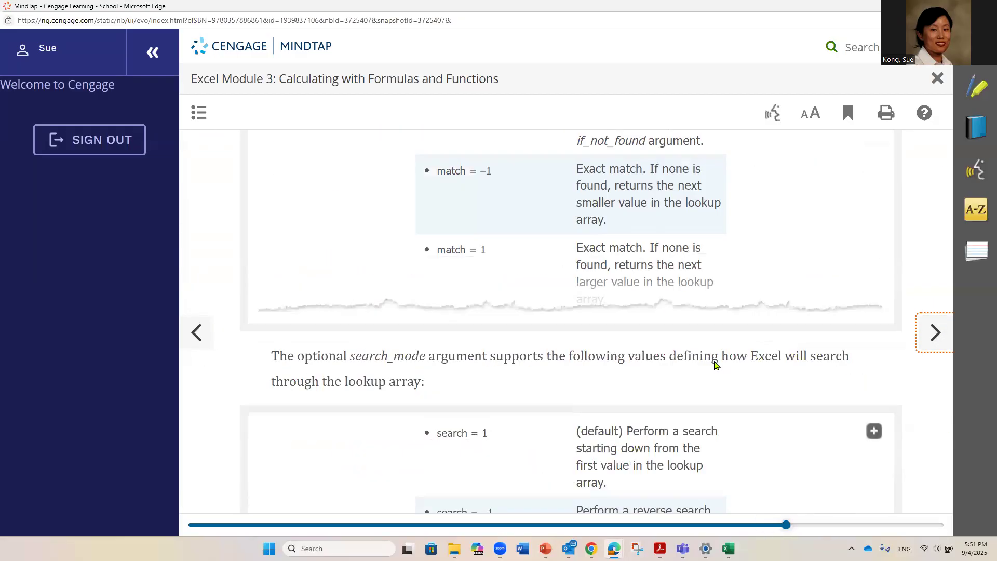
pyautogui.scroll(6, 714, 365)
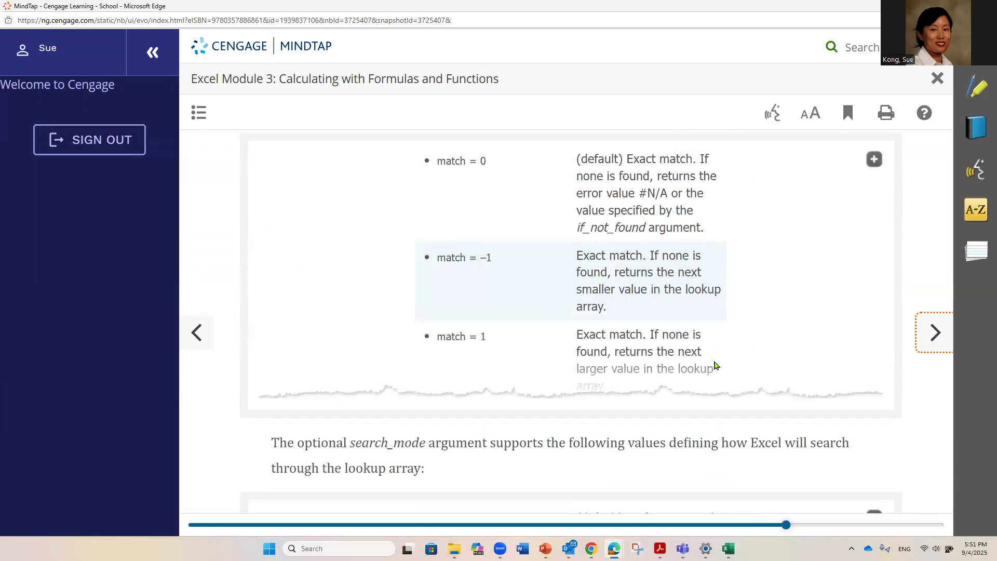
pyautogui.scroll(-6, 715, 365)
pyautogui.scroll(-6, 715, 365)
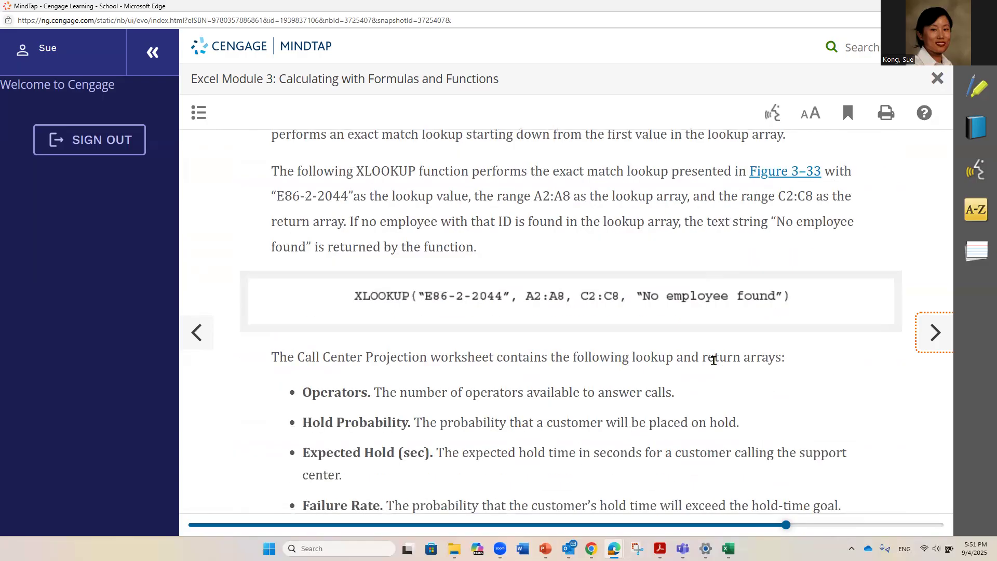
pyautogui.scroll(-9, 713, 361)
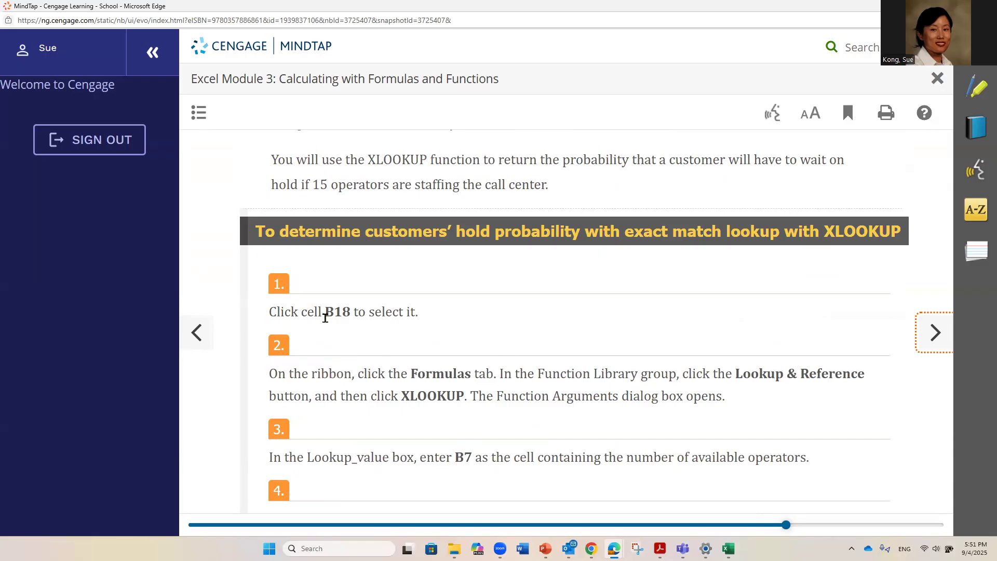
# - Read textbook steps 1 to 5 for the exact match XLOOKUP in B18, noting the Lookup_value, Lookup_array and Return_array entries
pyautogui.moveTo(345, 162); pyautogui.dragTo(472, 161)
pyautogui.click(343, 345)
pyautogui.moveTo(323, 312); pyautogui.dragTo(476, 327)
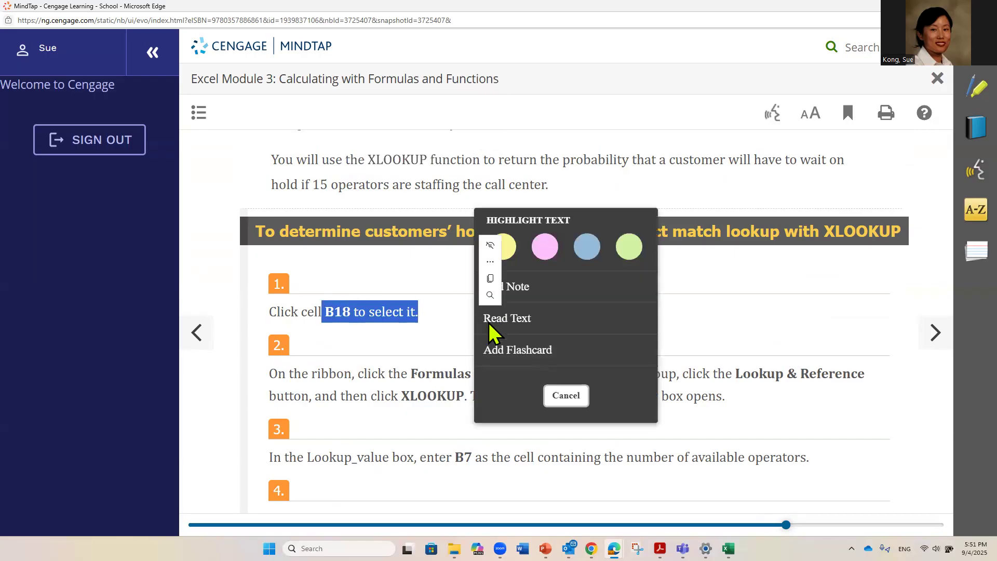
pyautogui.click(566, 395)
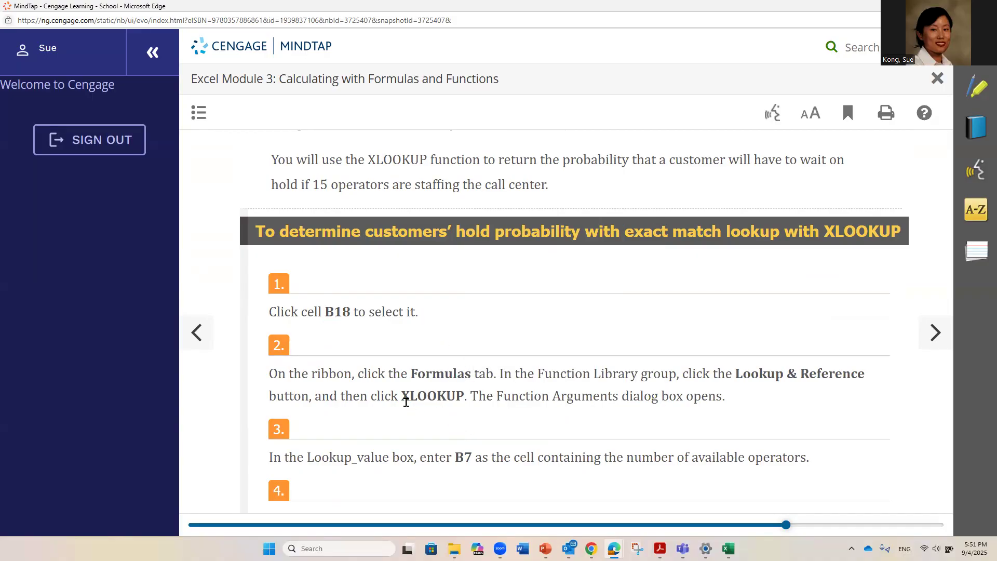
pyautogui.scroll(-1, 514, 414)
pyautogui.scroll(-1, 488, 396)
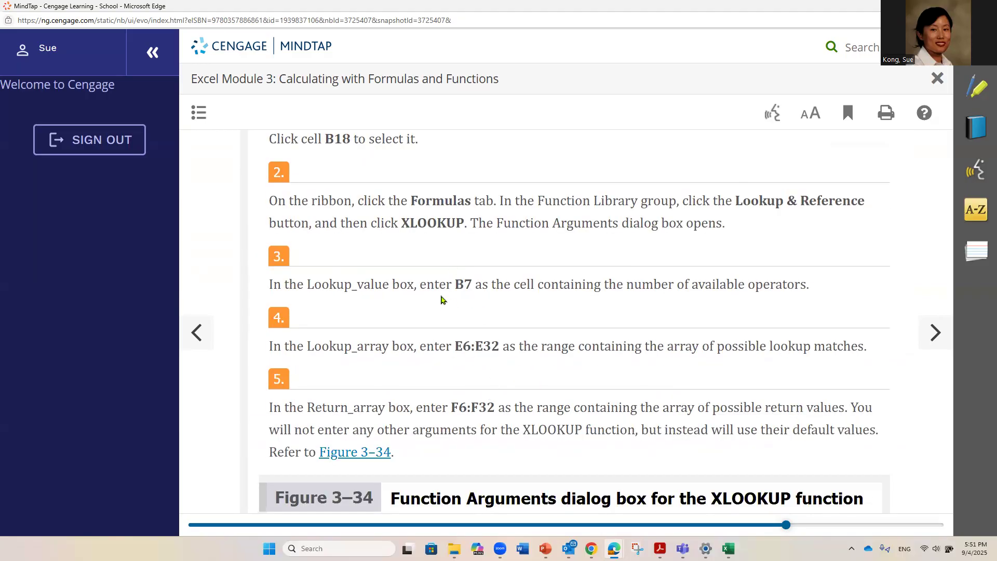
pyautogui.doubleClick(458, 286)
pyautogui.click(410, 344)
pyautogui.moveTo(310, 343); pyautogui.dragTo(501, 345)
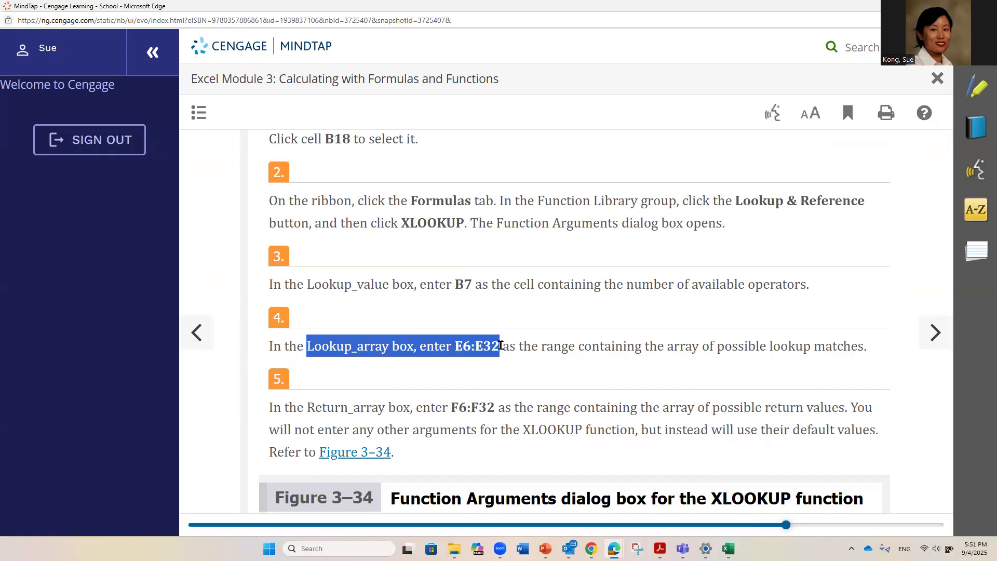
pyautogui.click(396, 392)
pyautogui.moveTo(309, 403); pyautogui.dragTo(503, 407)
pyautogui.click(759, 386)
# - Review Figure 3–34's XLOOKUP arguments and the complete formula and returned value described in textbook step 6
pyautogui.scroll(-3, 758, 384)
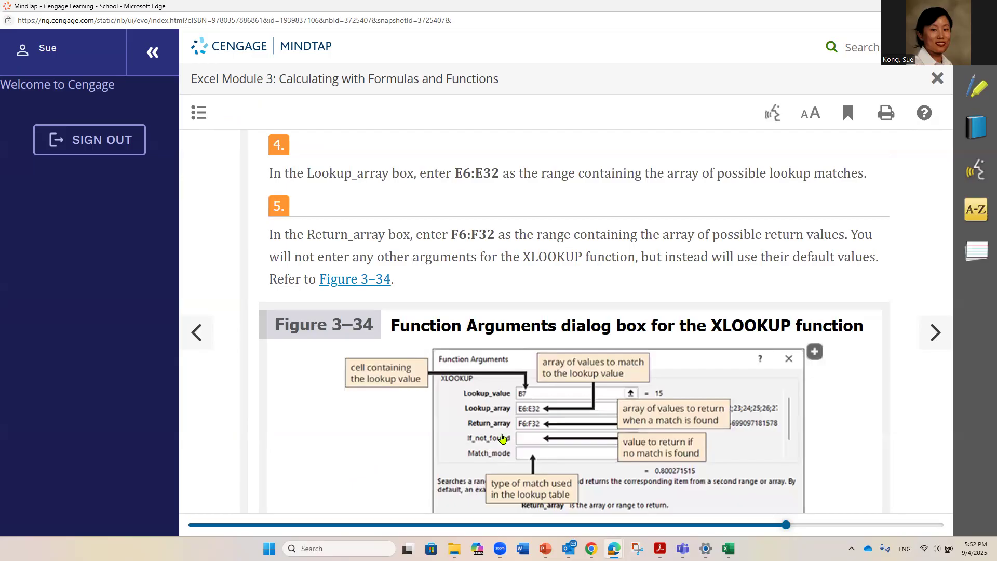
pyautogui.scroll(-6, 502, 440)
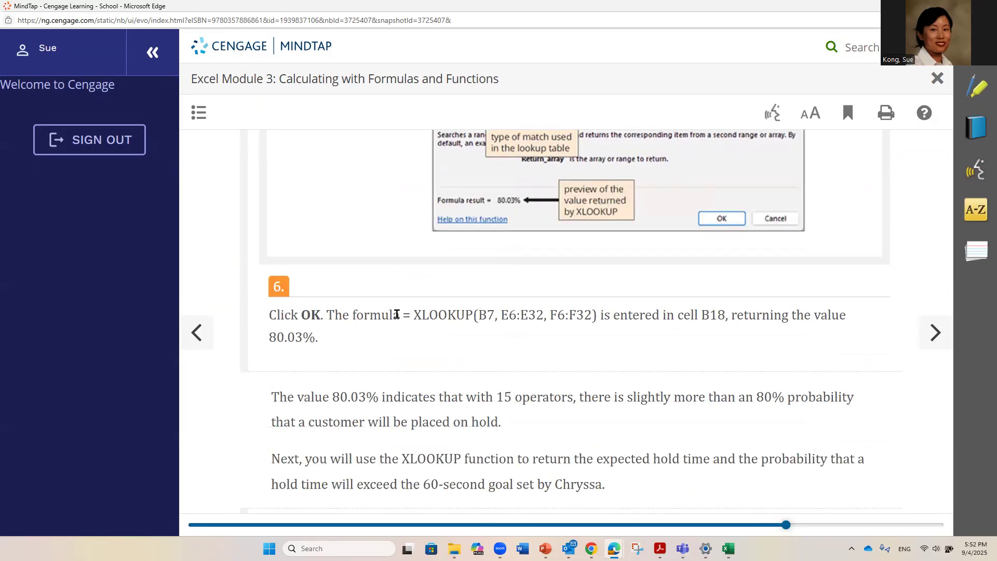
pyautogui.moveTo(406, 315); pyautogui.dragTo(594, 317)
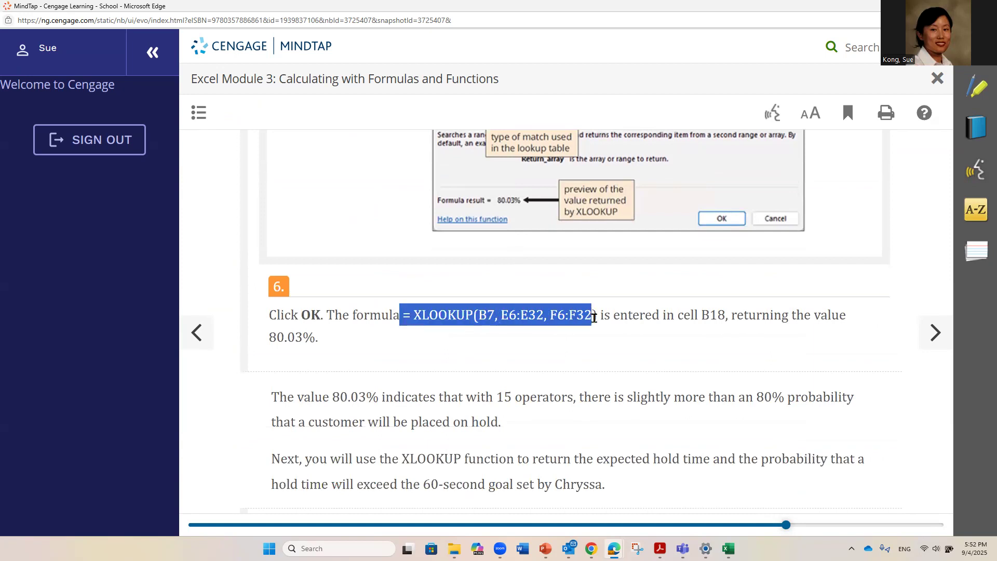
pyautogui.click(419, 363)
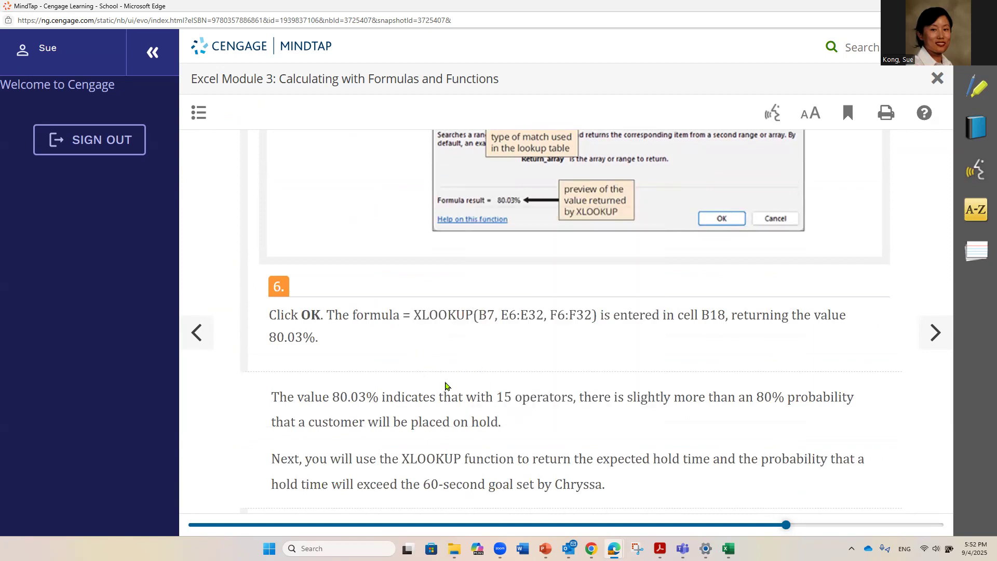
pyautogui.moveTo(356, 363); pyautogui.dragTo(267, 338)
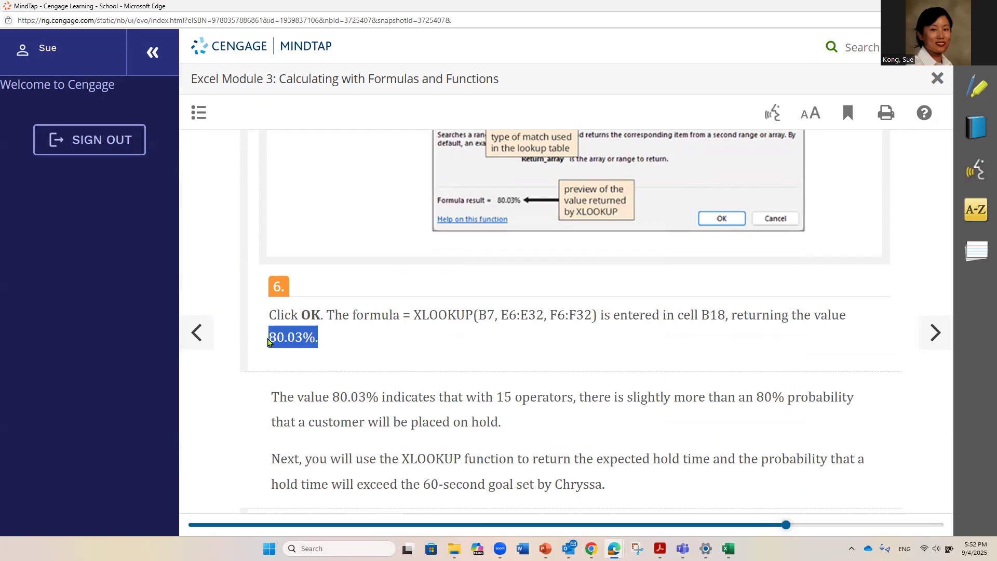
pyautogui.click(366, 358)
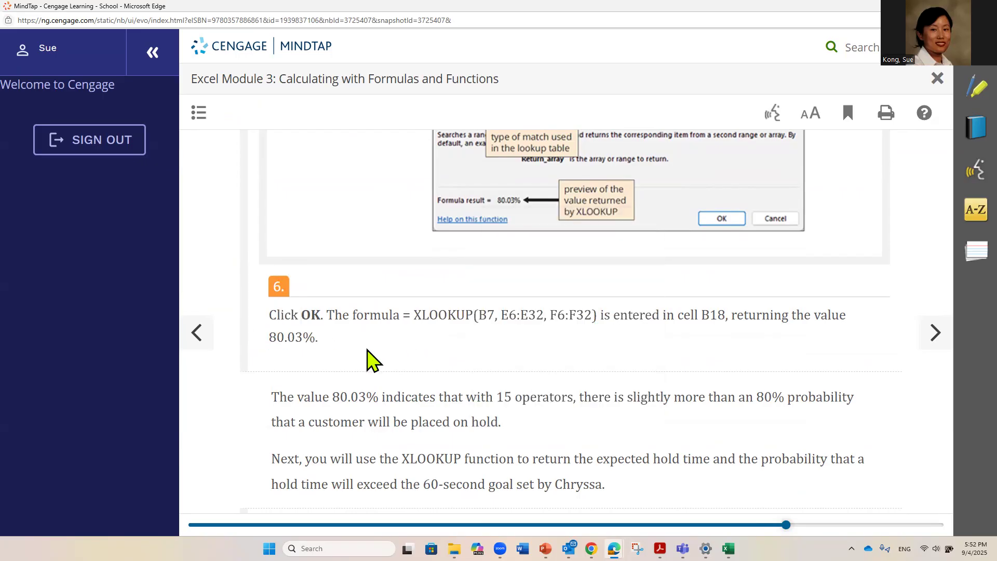
pyautogui.scroll(10, 367, 351)
pyautogui.scroll(-3, 368, 351)
pyautogui.scroll(-2, 366, 349)
pyautogui.scroll(4, 366, 346)
# - Switch to the Excel workbook and examine the Probability of Waiting on Hold row and the Hold Time Lookup Table's layout and column headings
pyautogui.hotkey('alt', 'Tab')
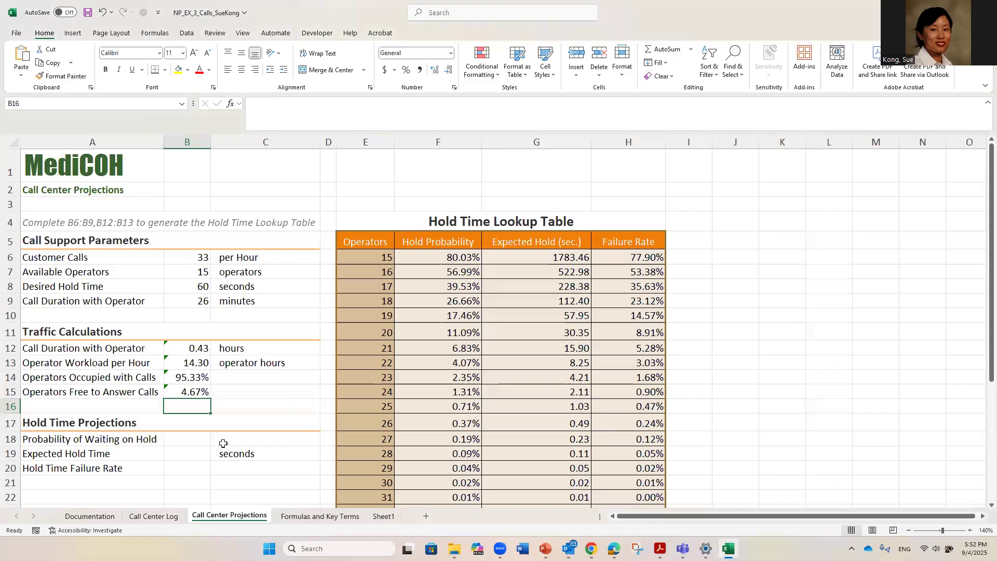
pyautogui.click(195, 439)
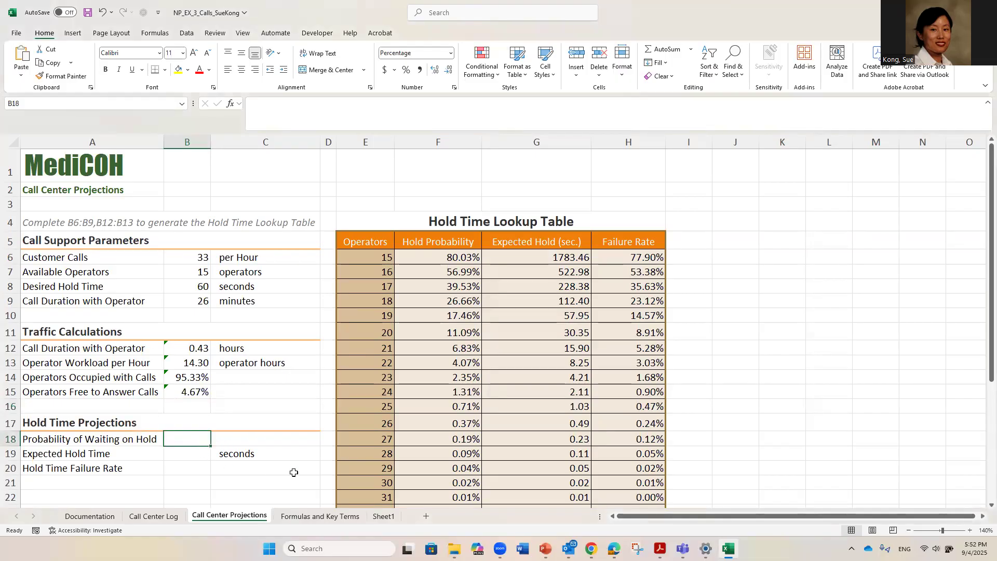
pyautogui.keyDown('ctrl'); pyautogui.scroll(8, 294, 472); pyautogui.keyUp('ctrl')
pyautogui.moveTo(722, 517); pyautogui.dragTo(360, 506)
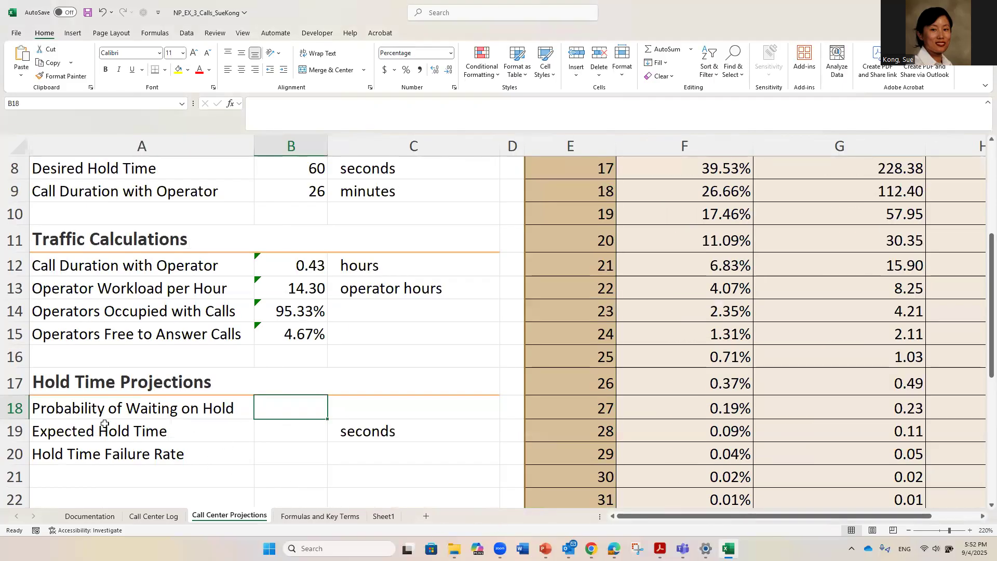
pyautogui.click(76, 417)
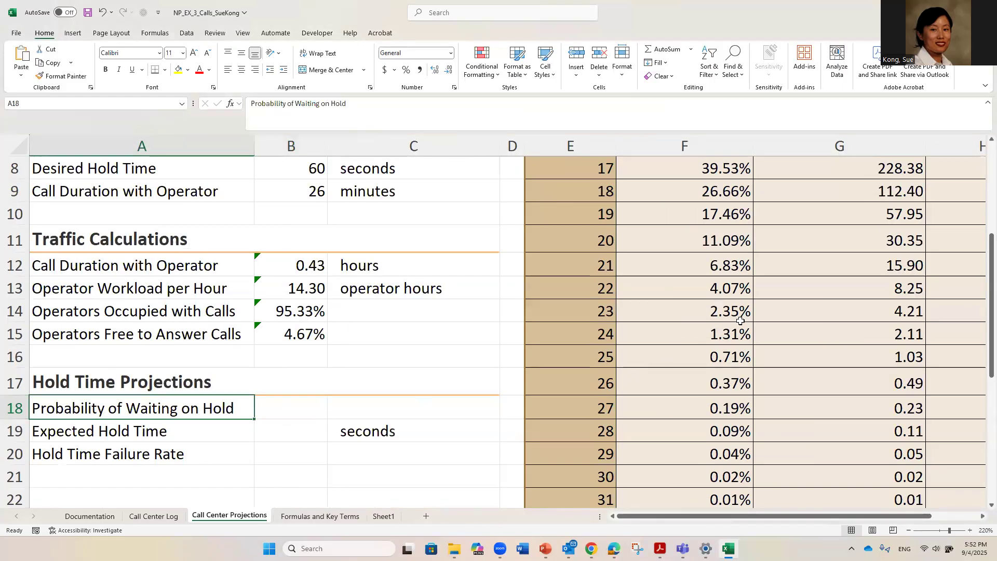
pyautogui.scroll(3, 740, 321)
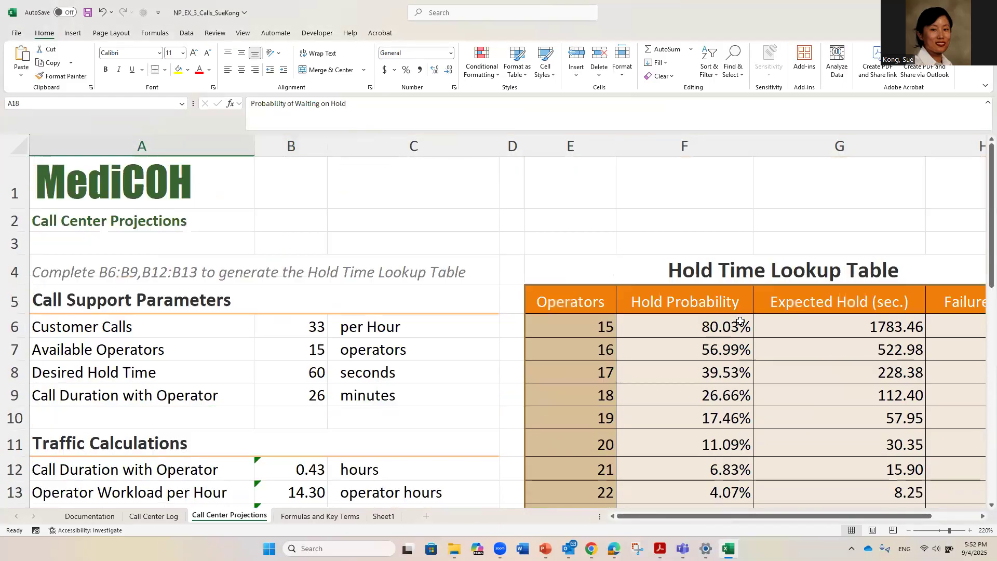
pyautogui.click(706, 147)
pyautogui.click(708, 332)
pyautogui.moveTo(587, 296); pyautogui.dragTo(957, 403)
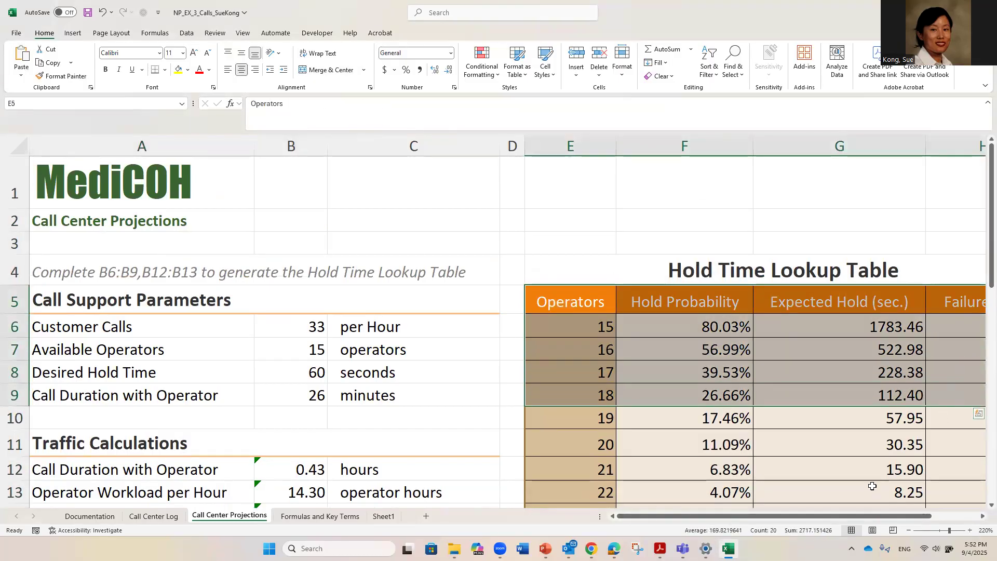
pyautogui.scroll(-1, 857, 467)
pyautogui.click(716, 405)
pyautogui.click(568, 293)
pyautogui.moveTo(764, 309); pyautogui.dragTo(921, 492)
pyautogui.scroll(-2, 836, 450)
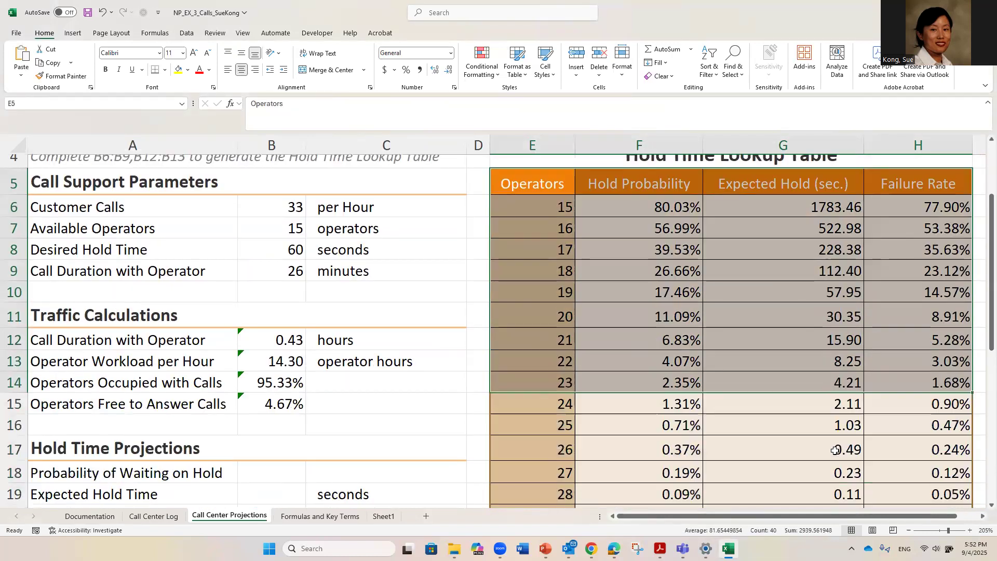
pyautogui.click(571, 225)
pyautogui.moveTo(529, 185); pyautogui.dragTo(847, 192)
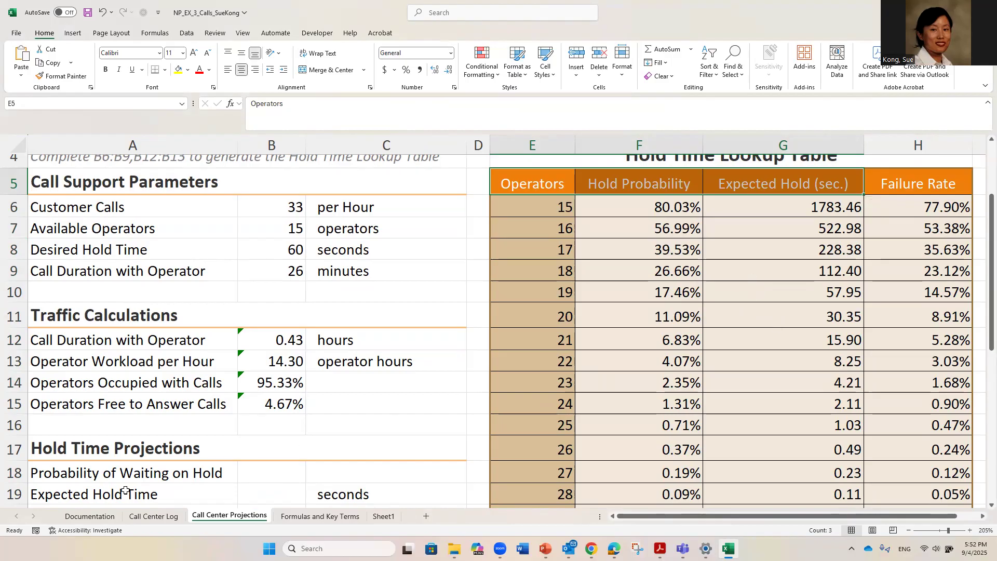
# - Match the three Hold Time Projections labels to the Hold Probability, Expected Hold and Failure Rate columns of the lookup table
pyautogui.click(89, 477)
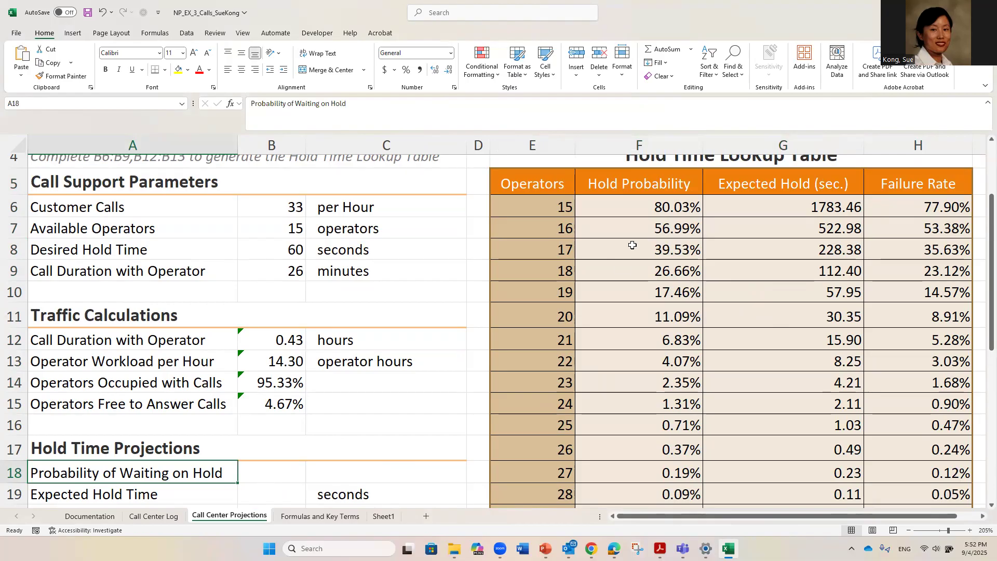
pyautogui.click(657, 190)
pyautogui.moveTo(658, 192); pyautogui.dragTo(656, 474)
pyautogui.scroll(5, 756, 414)
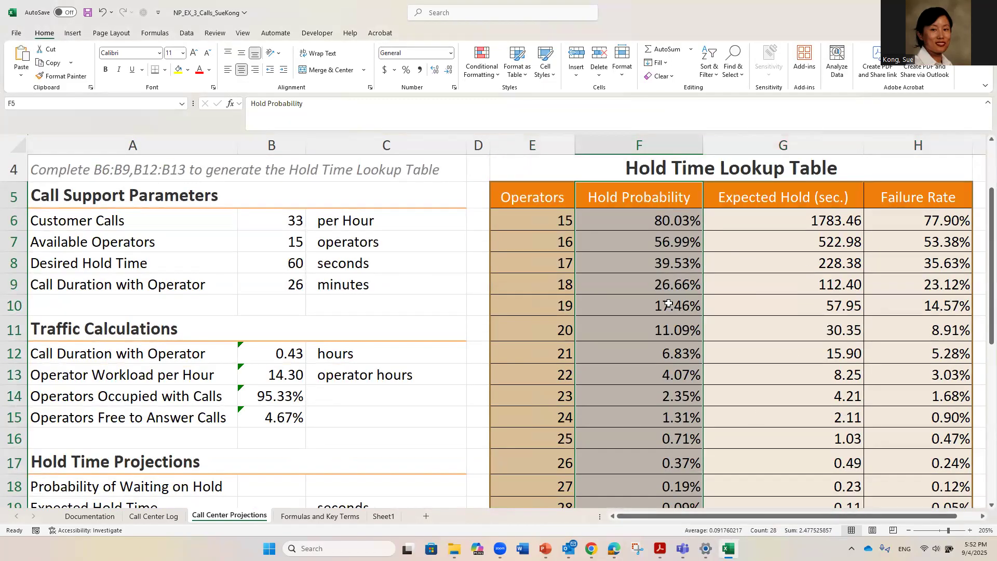
pyautogui.scroll(-2, 274, 414)
pyautogui.click(152, 401)
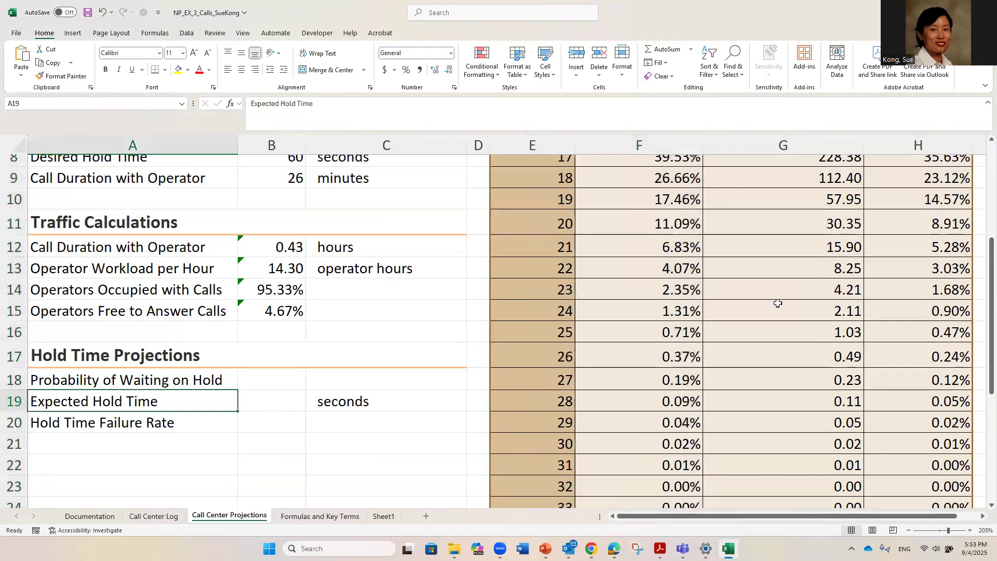
pyautogui.scroll(4, 776, 303)
pyautogui.click(783, 285)
pyautogui.moveTo(783, 285); pyautogui.dragTo(794, 501)
pyautogui.scroll(-1, 291, 452)
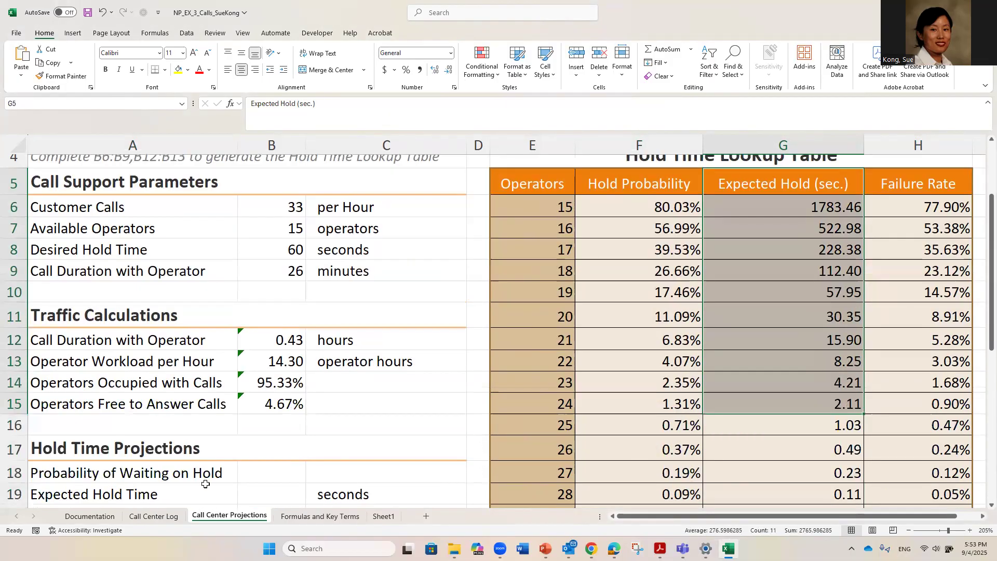
pyautogui.scroll(-2, 156, 442)
pyautogui.click(111, 408)
pyautogui.scroll(3, 798, 349)
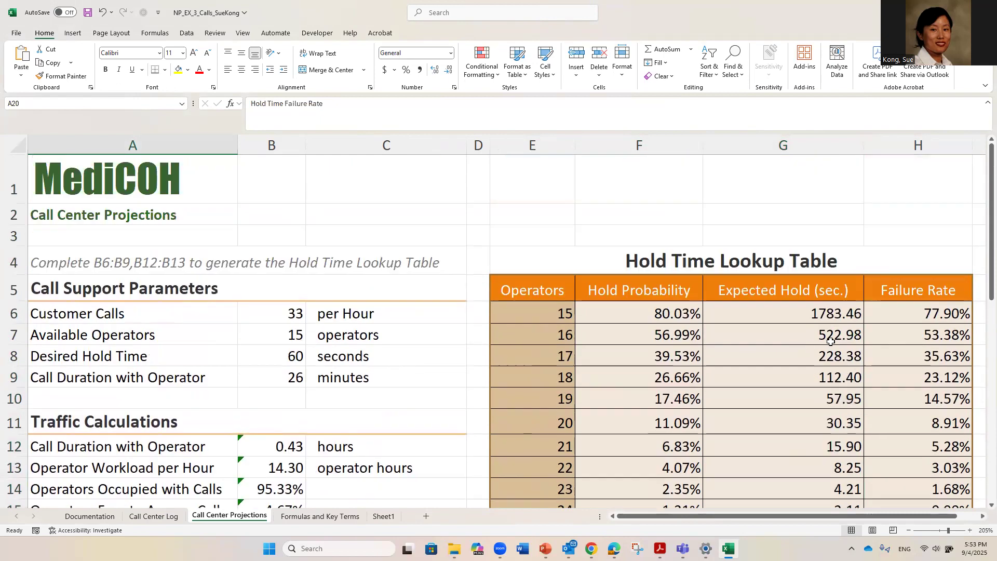
pyautogui.moveTo(911, 291); pyautogui.dragTo(929, 511)
# - Start an XLOOKUP formula in B18 for Probability of Waiting on Hold, using Available Operators in B7 as the lookup value
pyautogui.click(356, 486)
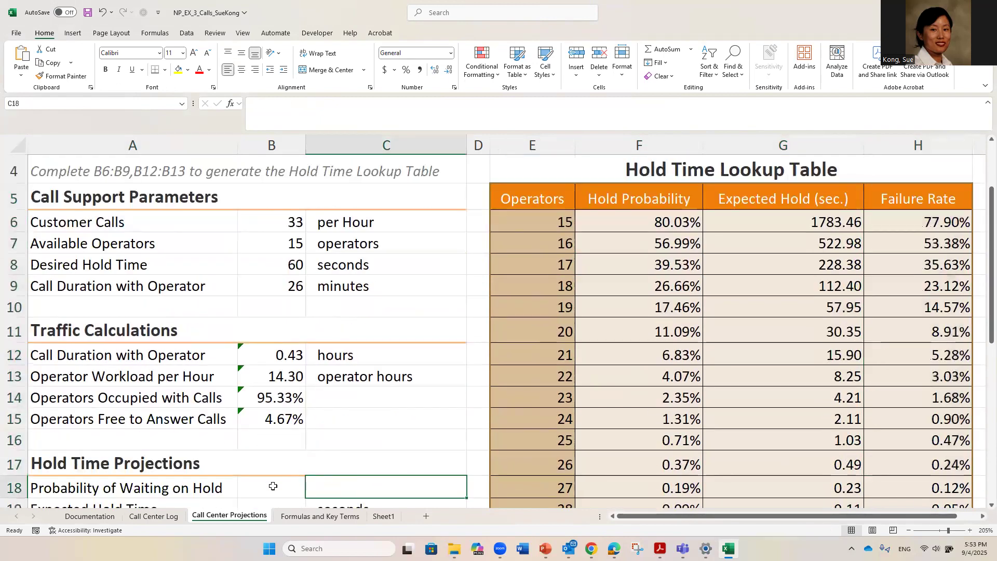
pyautogui.click(272, 486)
pyautogui.keyDown('ctrl'); pyautogui.scroll(1, 293, 486); pyautogui.keyUp('ctrl')
pyautogui.keyDown('ctrl'); pyautogui.scroll(1, 292, 486); pyautogui.keyUp('ctrl')
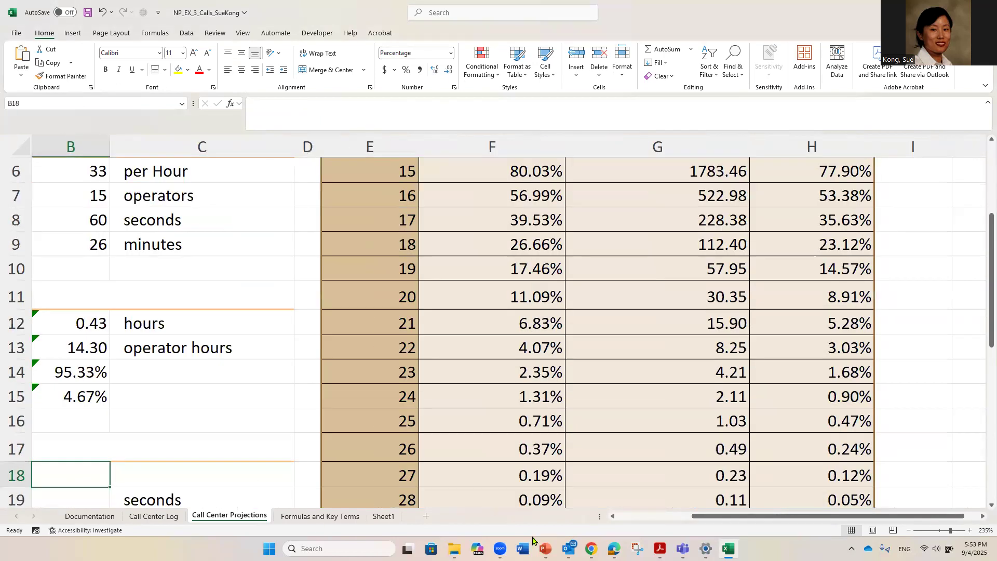
pyautogui.moveTo(742, 517); pyautogui.dragTo(666, 516)
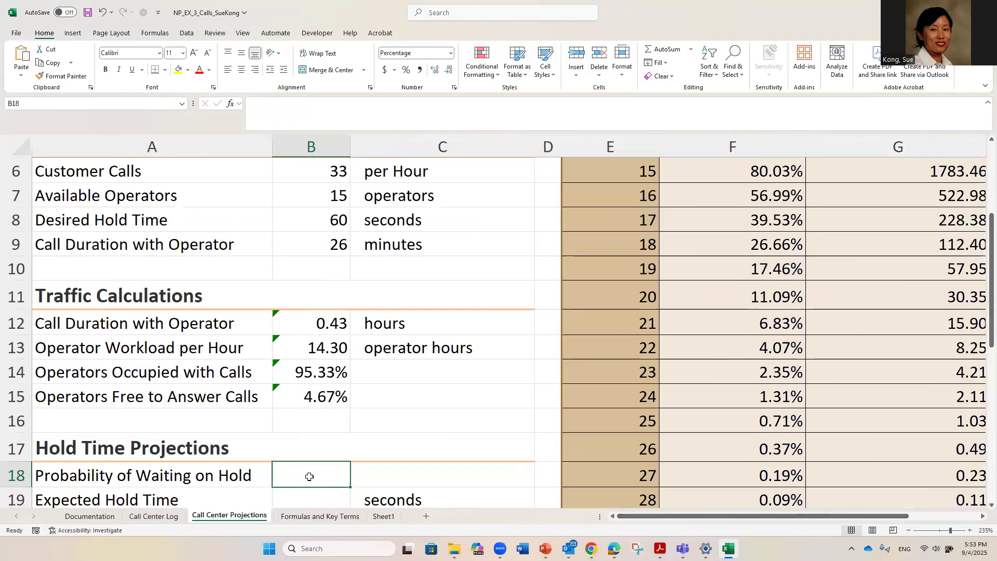
pyautogui.write('=x')
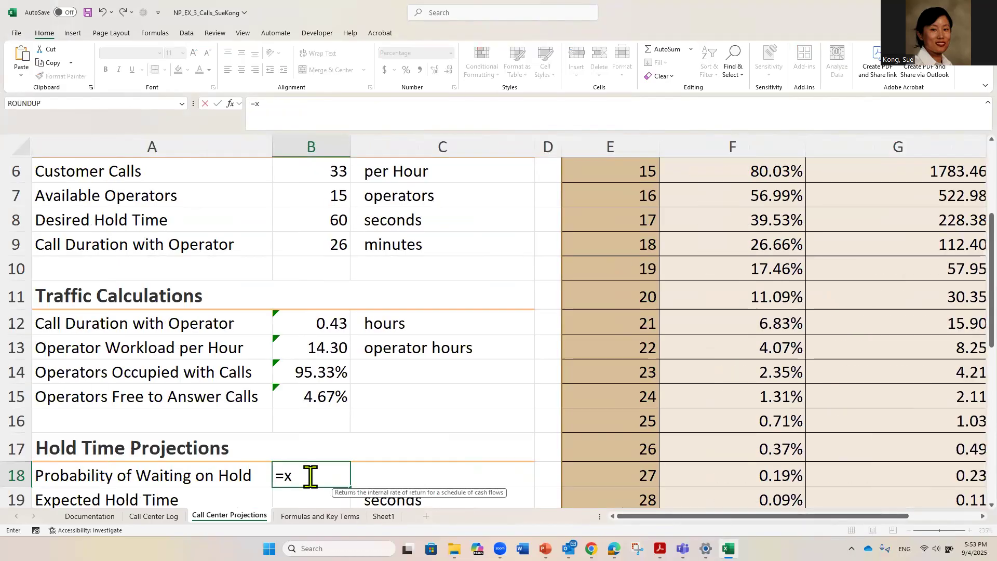
pyautogui.write('lookup(')
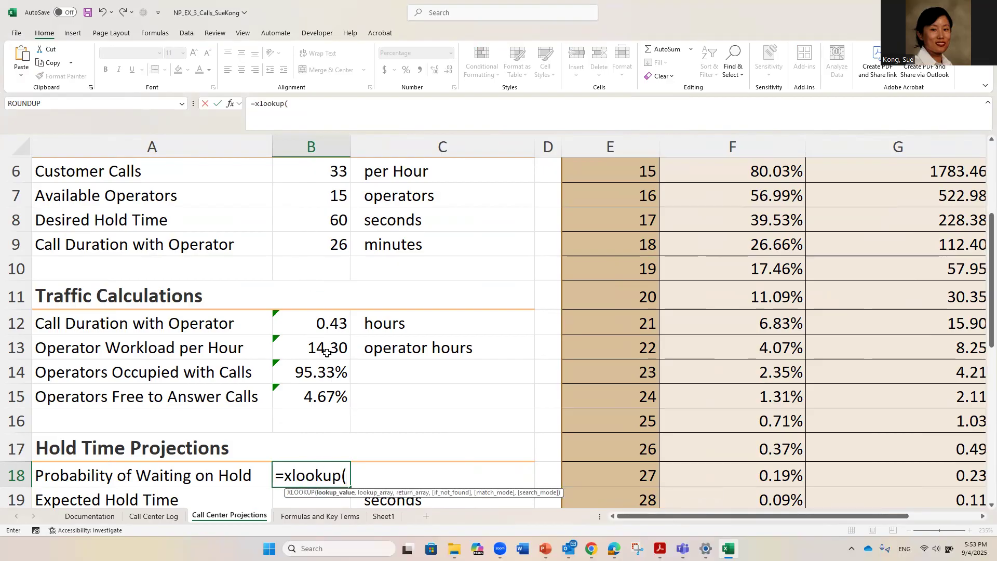
pyautogui.scroll(2, 764, 316)
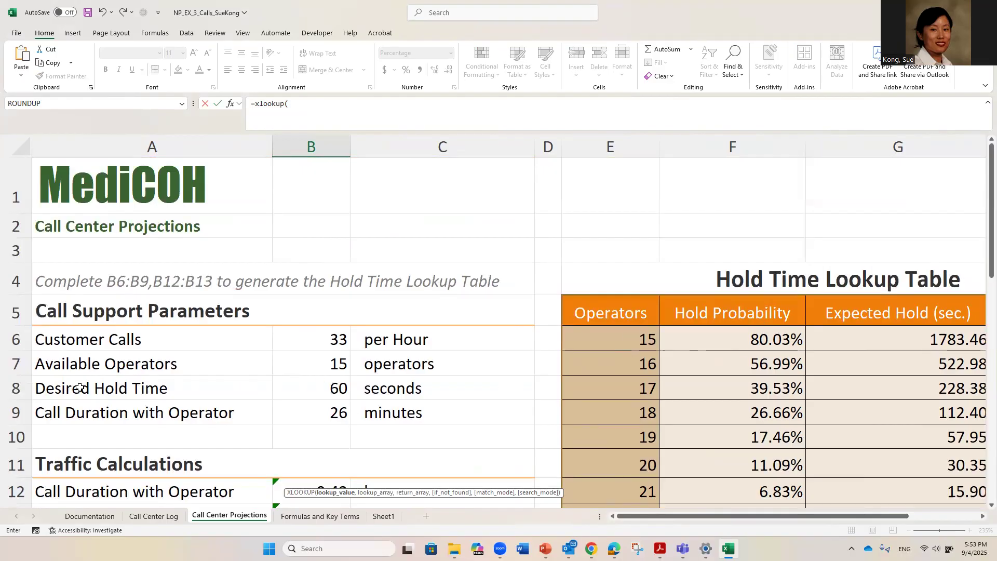
pyautogui.click(316, 366)
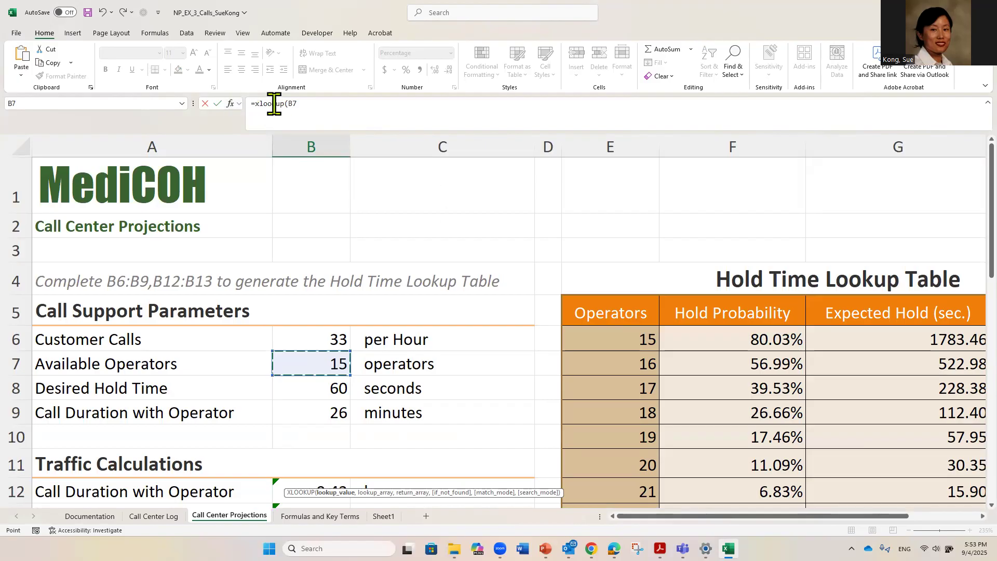
# - Set the lookup table's Operators values in E6:E32 as the lookup array of the XLOOKUP formula in B18
pyautogui.click(310, 106)
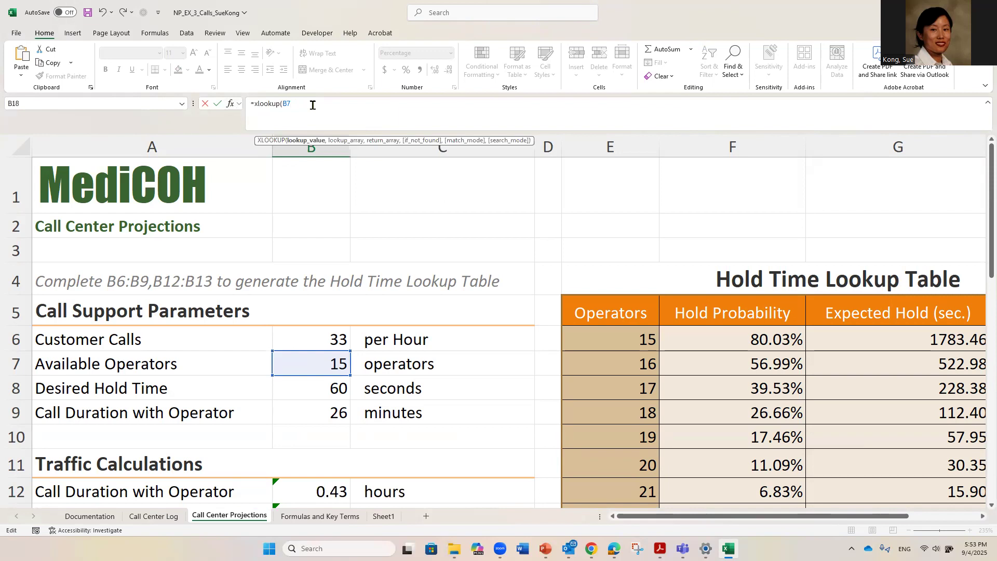
pyautogui.write(',')
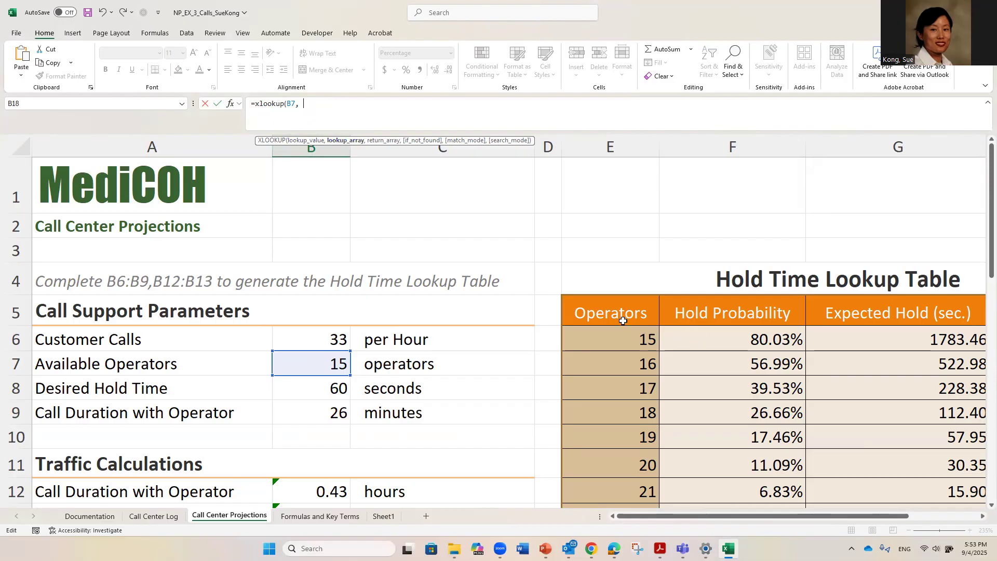
pyautogui.moveTo(630, 338); pyautogui.dragTo(631, 456)
pyautogui.scroll(7, 643, 372)
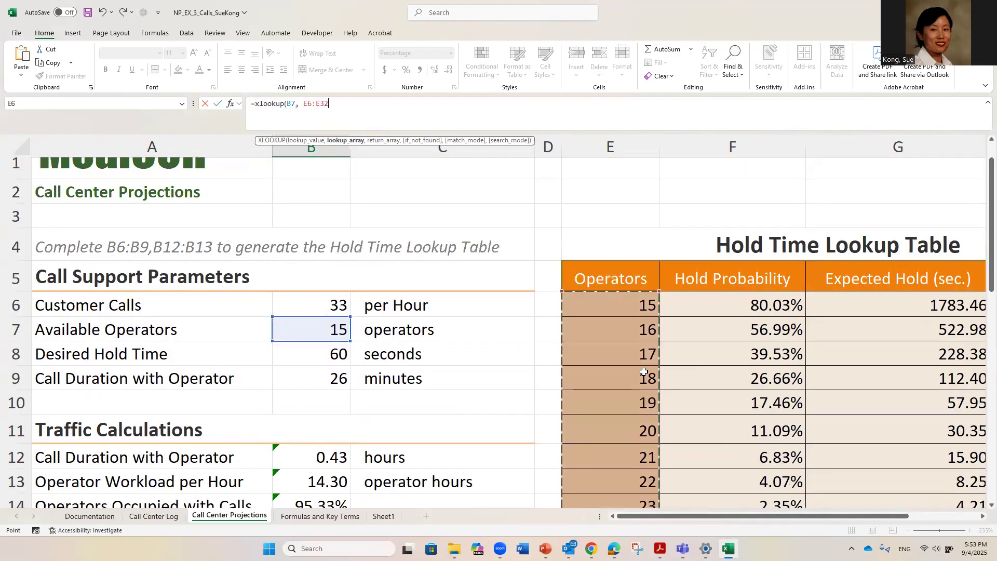
# - Set the Hold Probability values in F6:F32 as the XLOOKUP return array and enter the completed formula in B18
pyautogui.write(',')
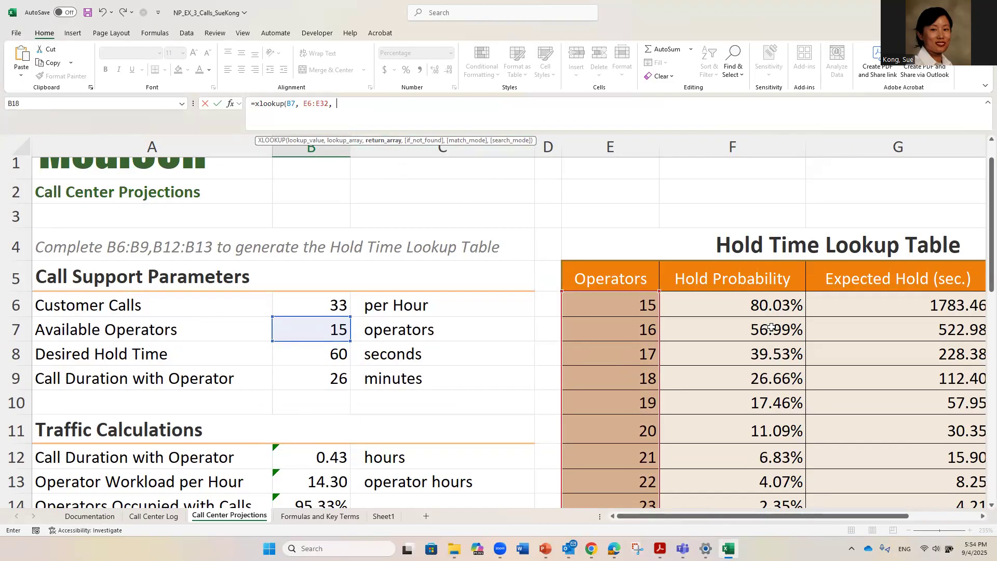
pyautogui.moveTo(759, 306); pyautogui.dragTo(758, 497)
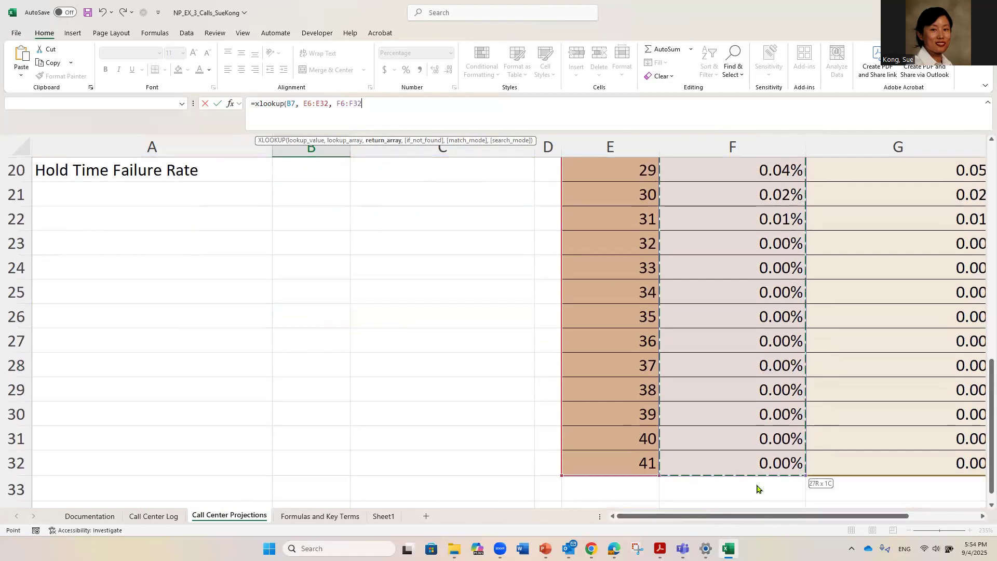
pyautogui.moveTo(755, 464); pyautogui.dragTo(755, 462)
pyautogui.scroll(1, 644, 346)
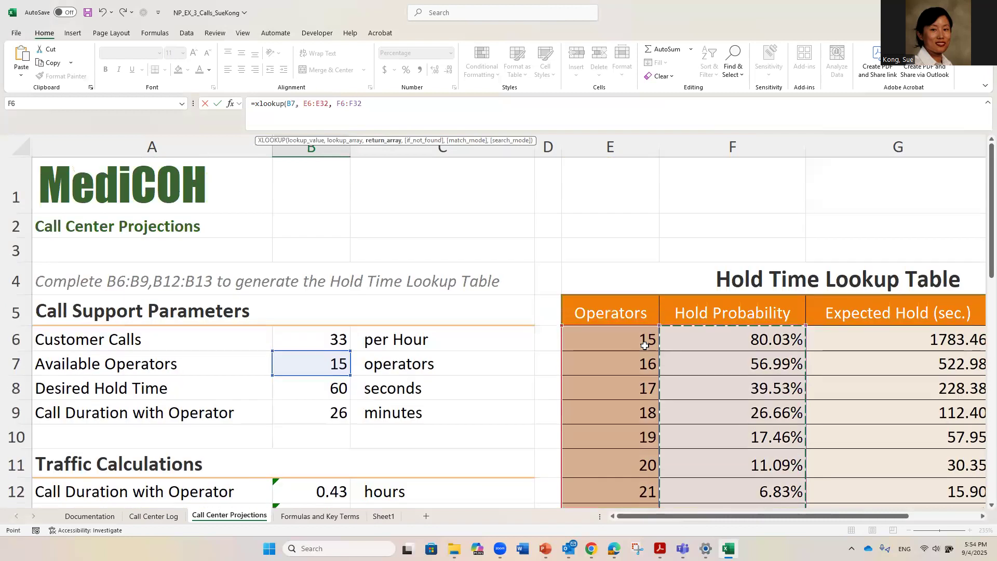
pyautogui.write(')')
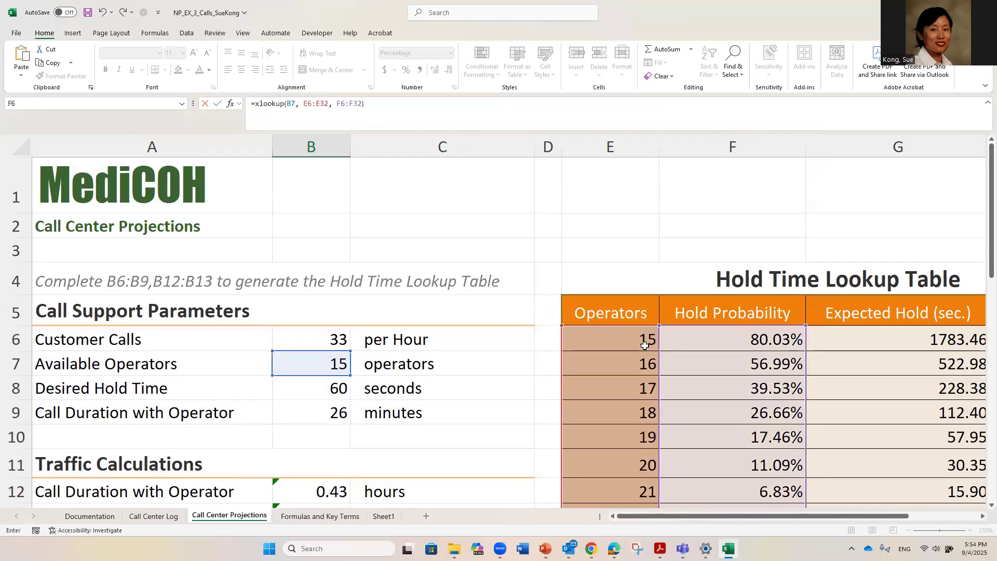
pyautogui.press('Escape')
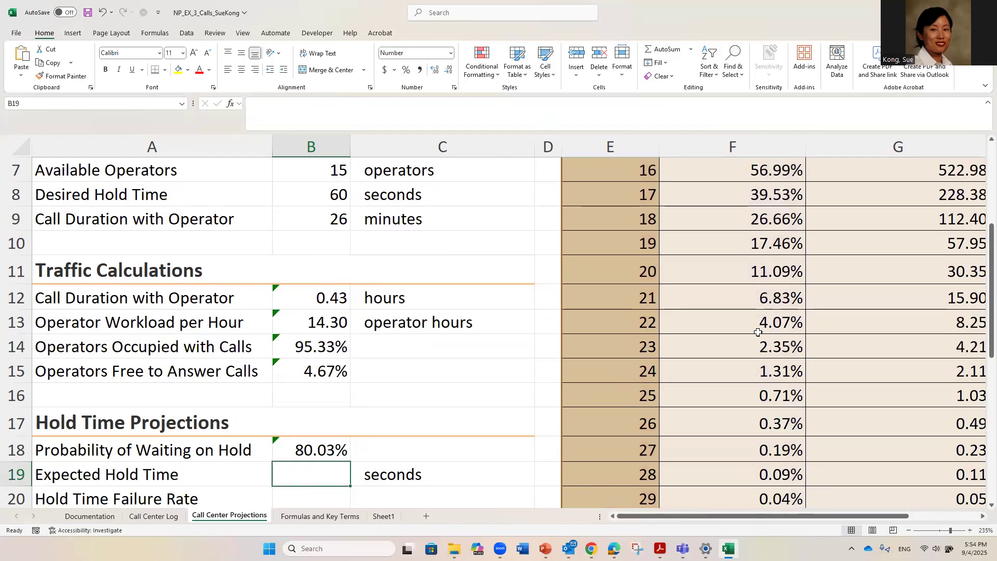
# - Examine Available Operators in B7 alongside the Hold Time Lookup Table's Operators column and the Hold Time Projections
pyautogui.scroll(3, 766, 313)
pyautogui.scroll(-3, 753, 333)
pyautogui.scroll(2, 546, 328)
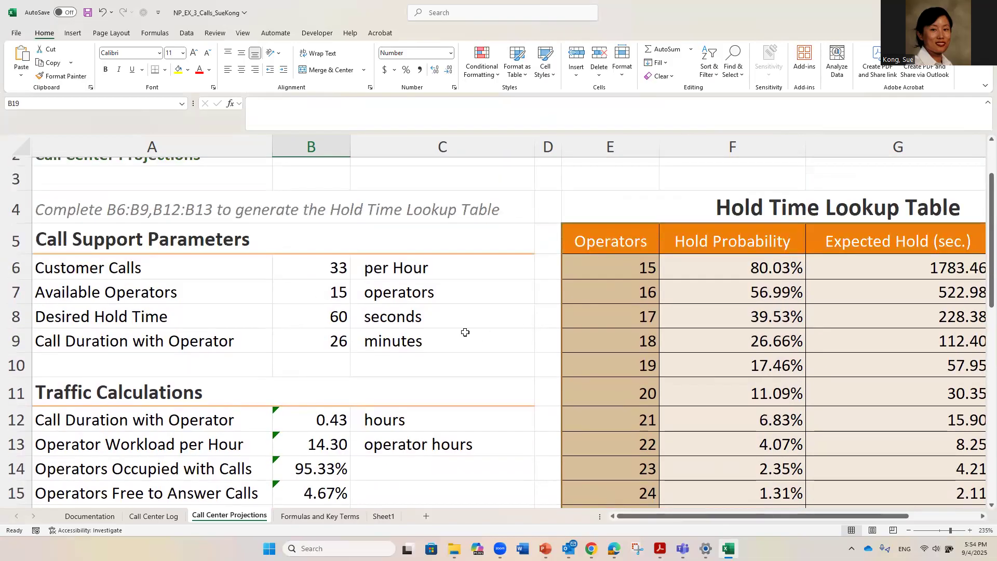
pyautogui.click(324, 292)
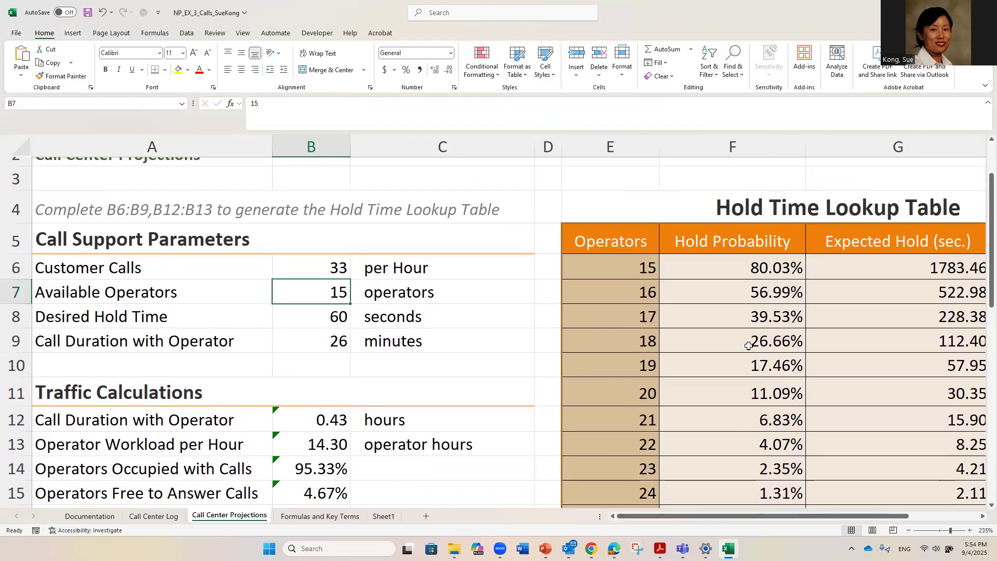
pyautogui.keyDown('ctrl'); pyautogui.scroll(-1, 748, 346); pyautogui.keyUp('ctrl')
pyautogui.keyDown('ctrl'); pyautogui.scroll(-1, 748, 345); pyautogui.keyUp('ctrl')
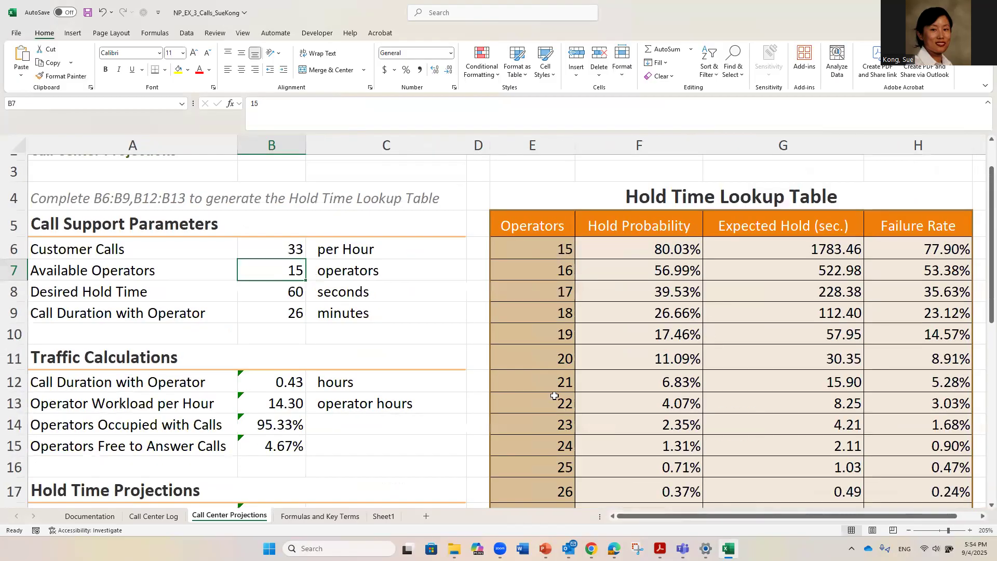
pyautogui.scroll(-3, 554, 400)
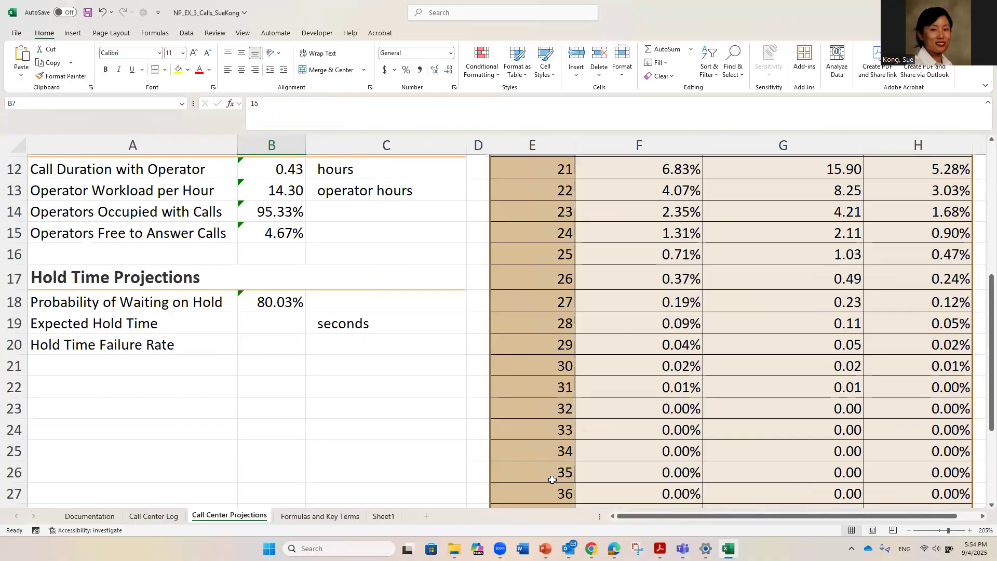
pyautogui.scroll(3, 552, 470)
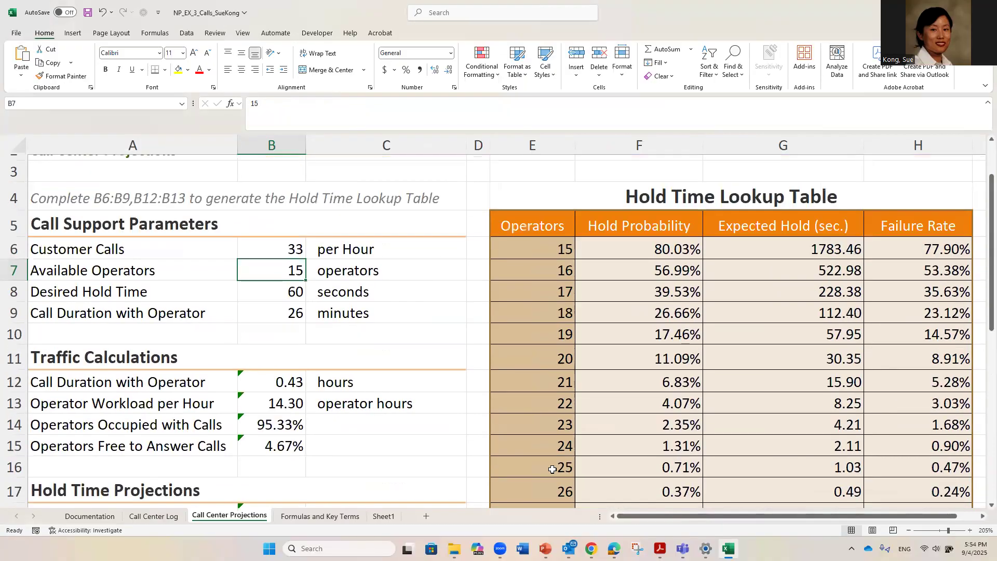
pyautogui.scroll(-2, 659, 436)
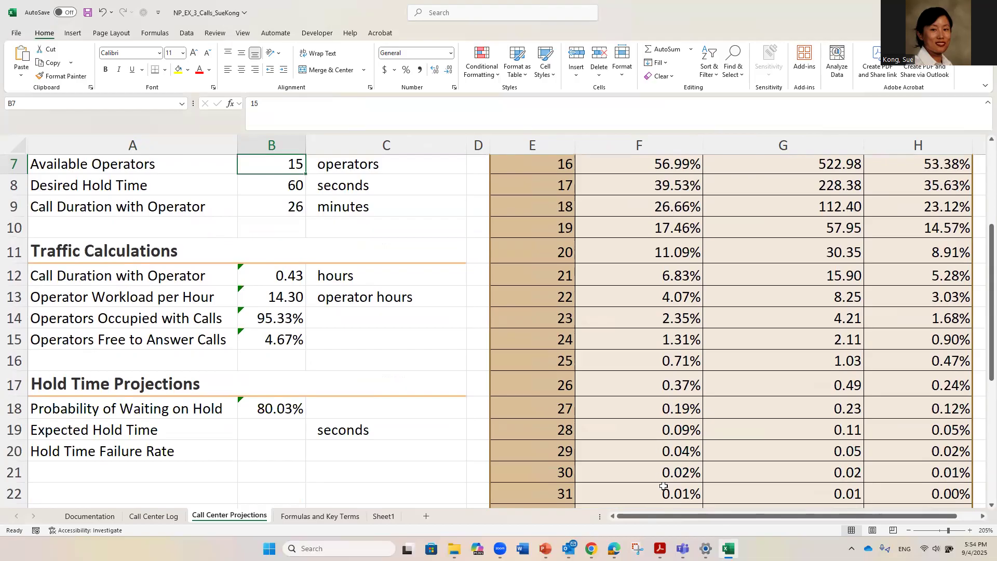
# - Trace the Hold Probability column and match the table's 15-operator row to the Probability of Waiting on Hold result
pyautogui.moveTo(666, 497); pyautogui.dragTo(654, 345)
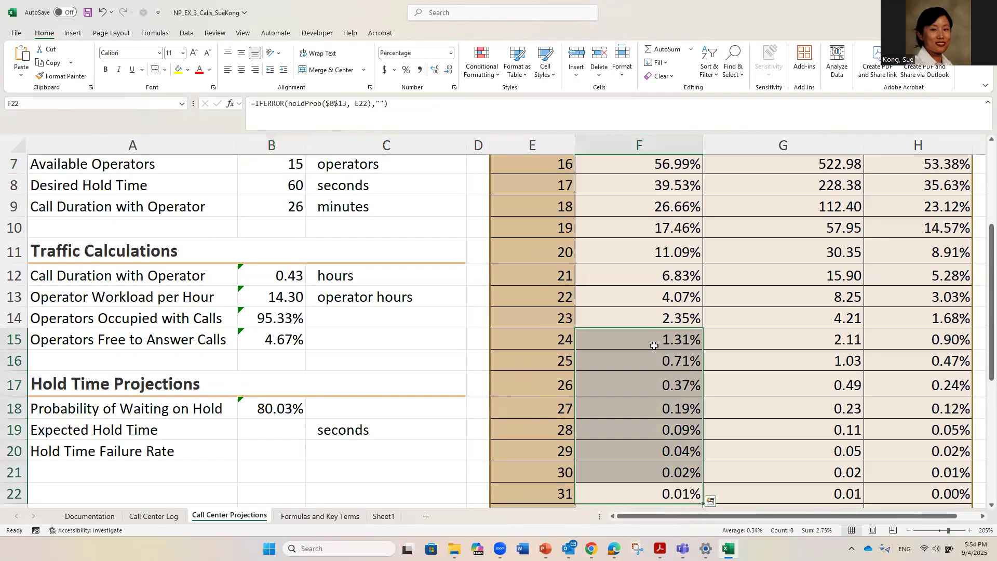
pyautogui.scroll(2, 655, 345)
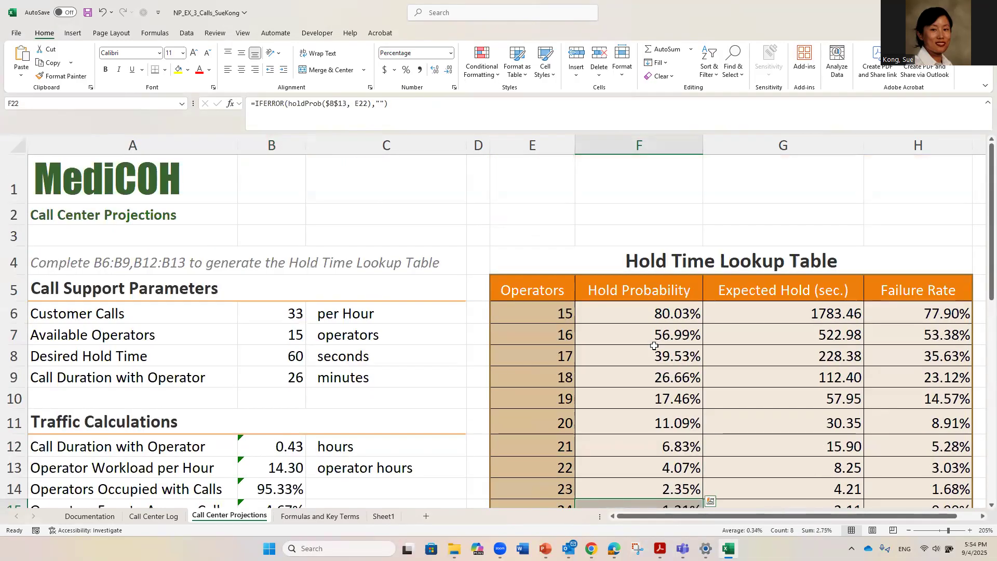
pyautogui.scroll(-1, 676, 499)
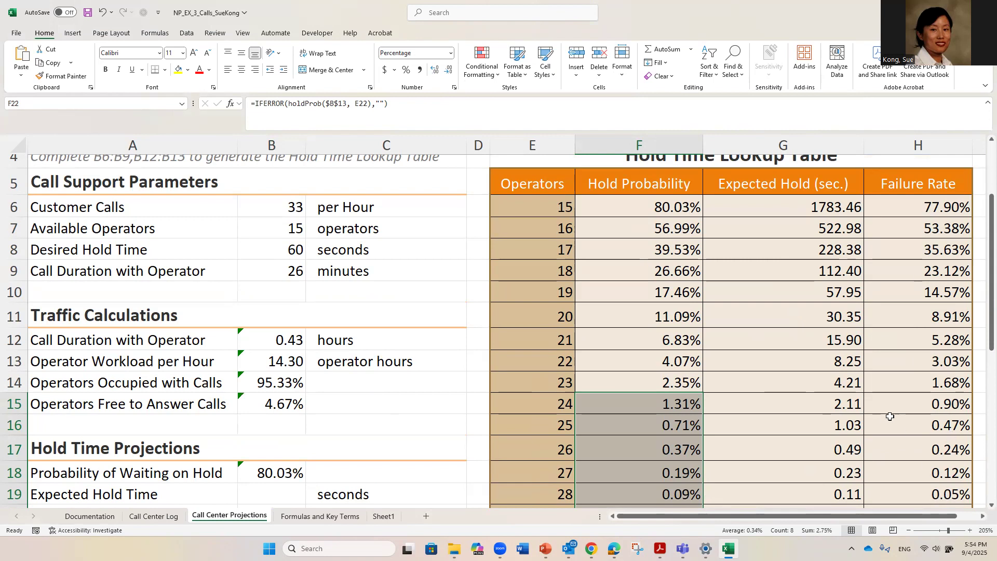
pyautogui.scroll(-2, 732, 397)
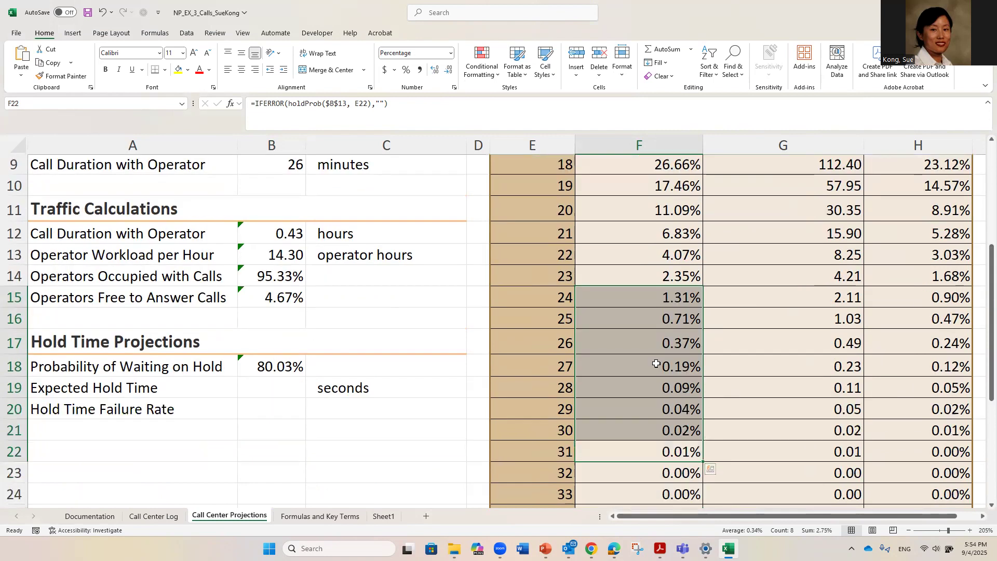
pyautogui.click(612, 365)
pyautogui.scroll(2, 611, 366)
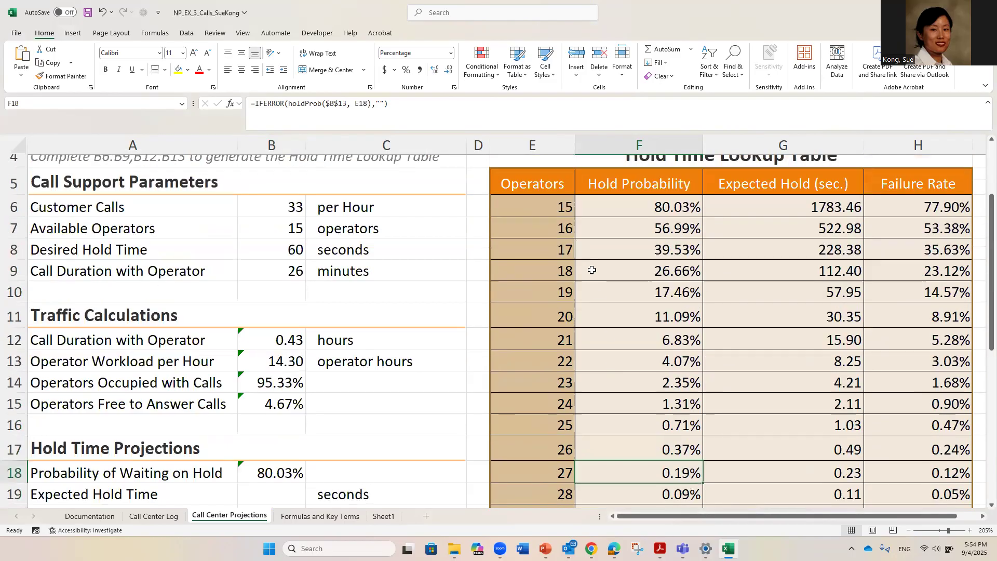
pyautogui.scroll(1, 583, 311)
pyautogui.moveTo(526, 314); pyautogui.dragTo(658, 314)
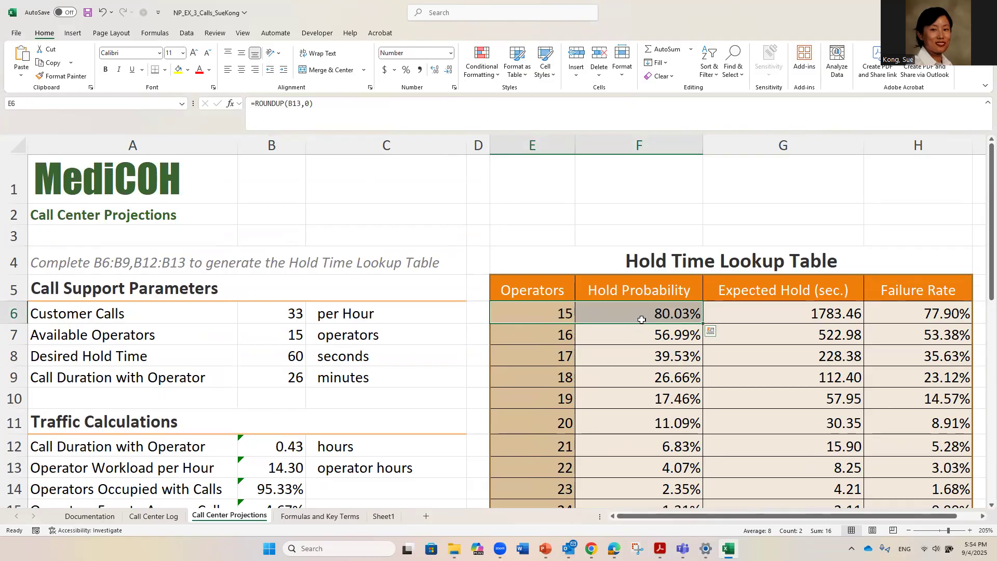
# - Set Available Operators in B7 to 20 to test the lookup formula
pyautogui.click(276, 335)
pyautogui.doubleClick(276, 335)
pyautogui.moveTo(276, 335); pyautogui.dragTo(330, 338)
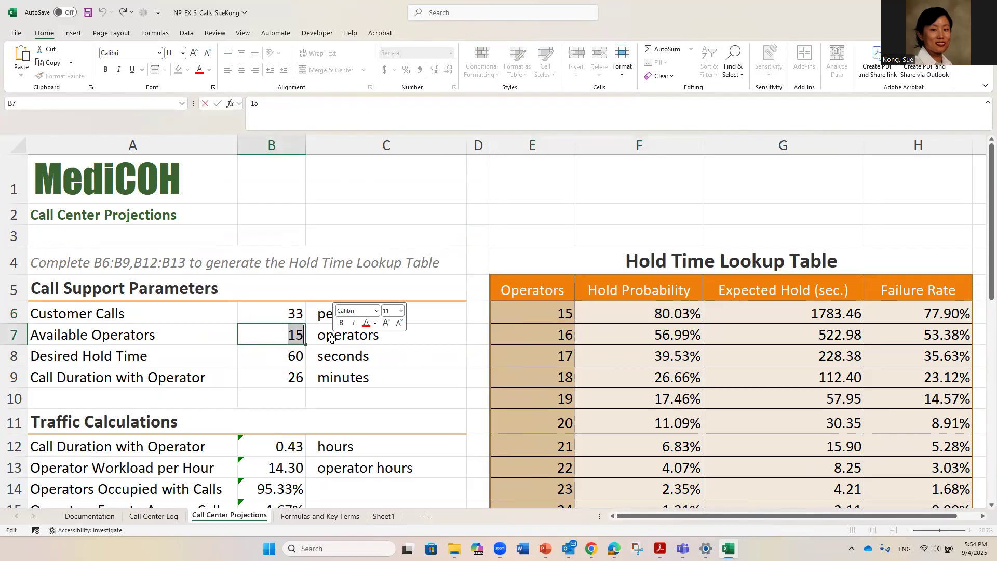
pyautogui.write('20')
pyautogui.press('Escape')
pyautogui.press('Return')
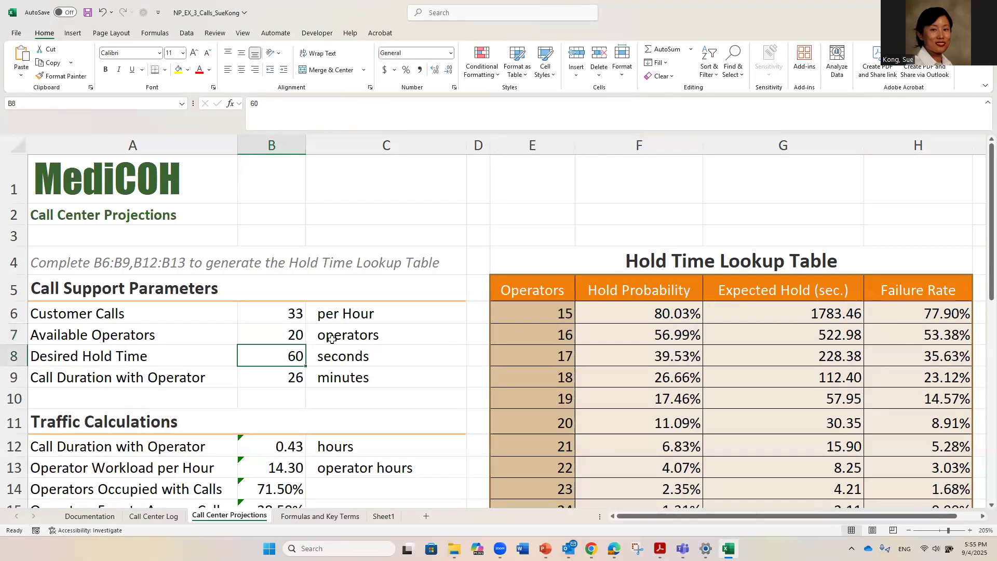
# - Compare Probability of Waiting on Hold in B18 with the Hold Probability in the lookup table's 20-operator row
pyautogui.click(281, 337)
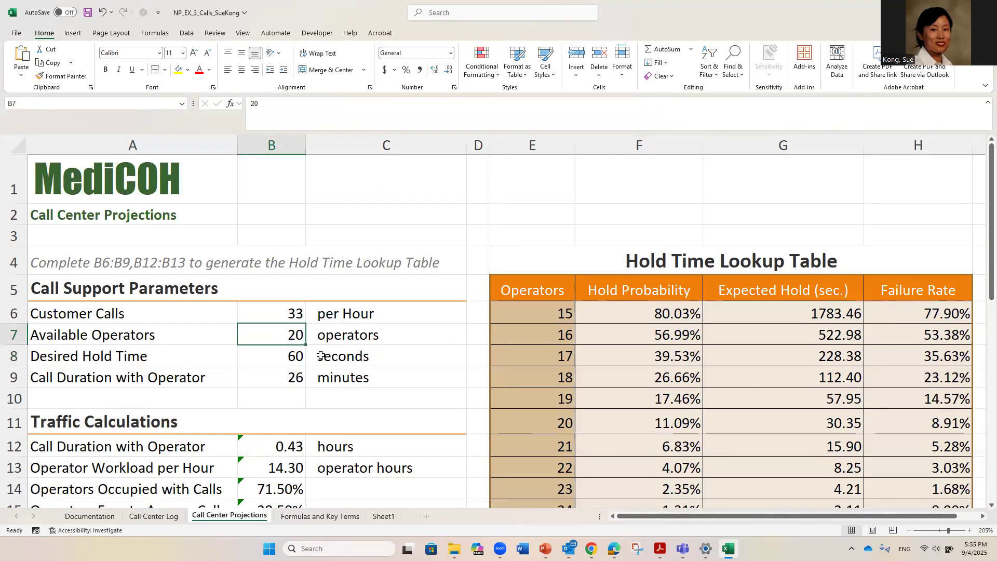
pyautogui.scroll(-1, 283, 363)
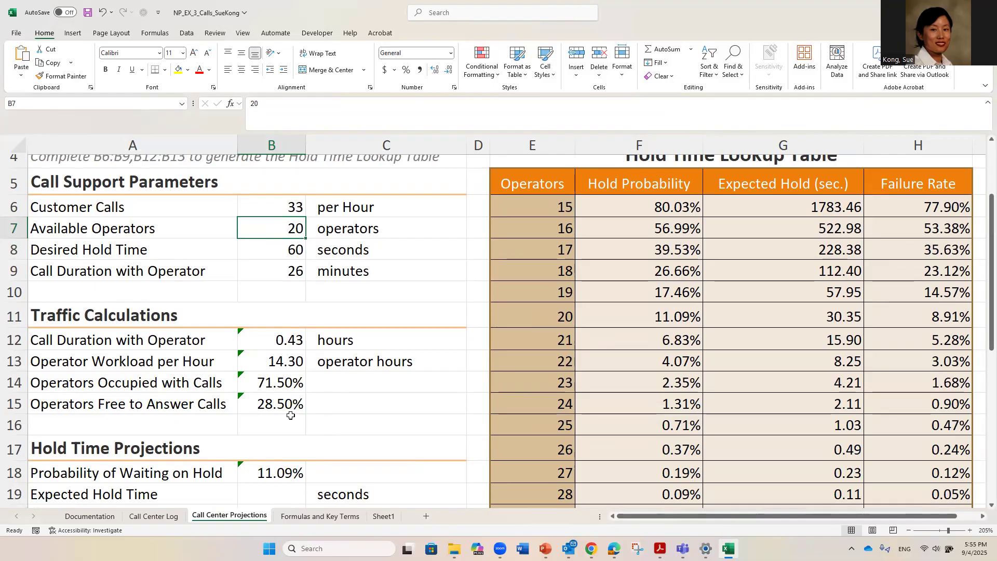
pyautogui.click(280, 473)
pyautogui.moveTo(52, 474); pyautogui.dragTo(267, 472)
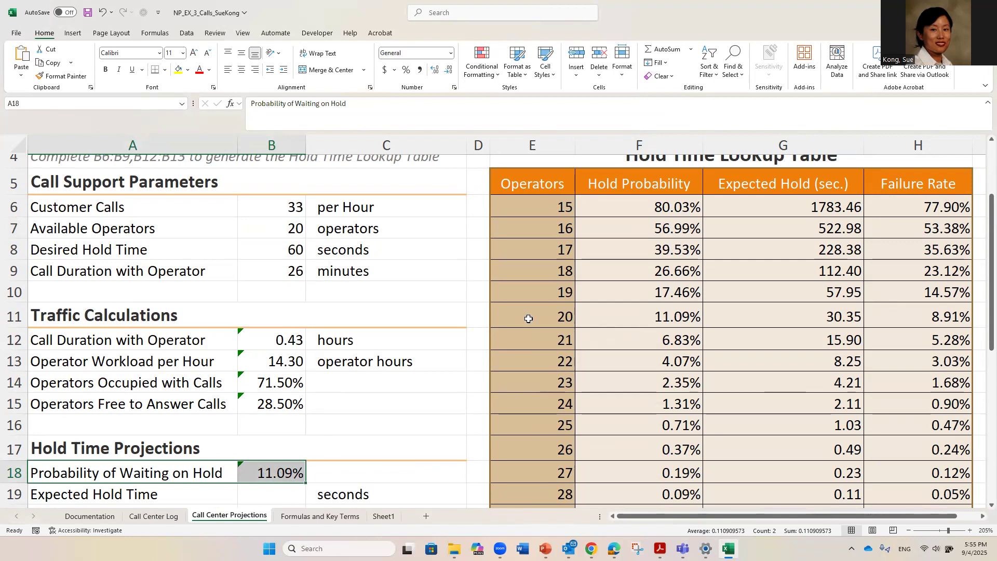
pyautogui.moveTo(529, 316); pyautogui.dragTo(625, 318)
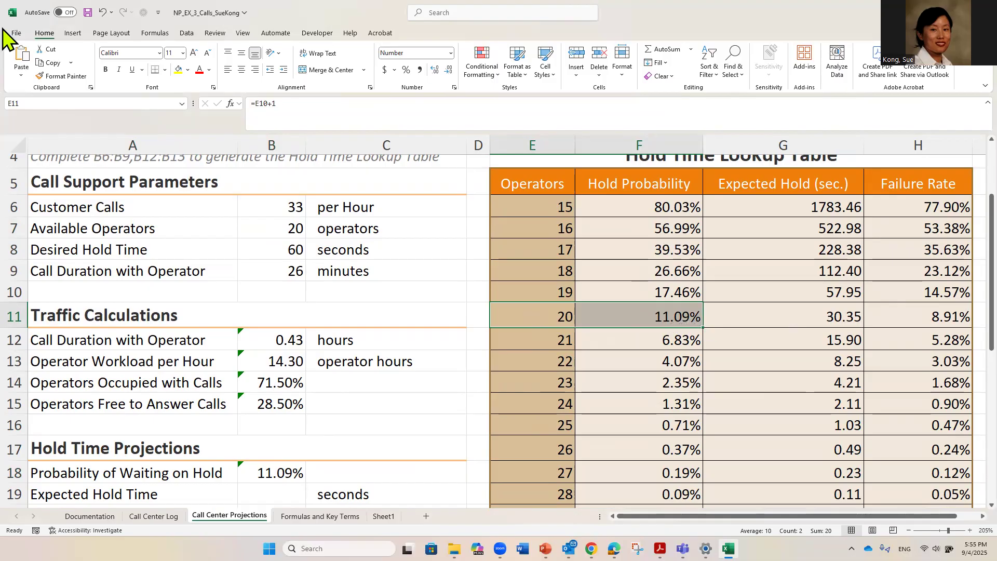
# - Set Available Operators in B7 to 30 and compare B18 with the Hold Probability in the table's 30-operator row
pyautogui.scroll(1, 169, 219)
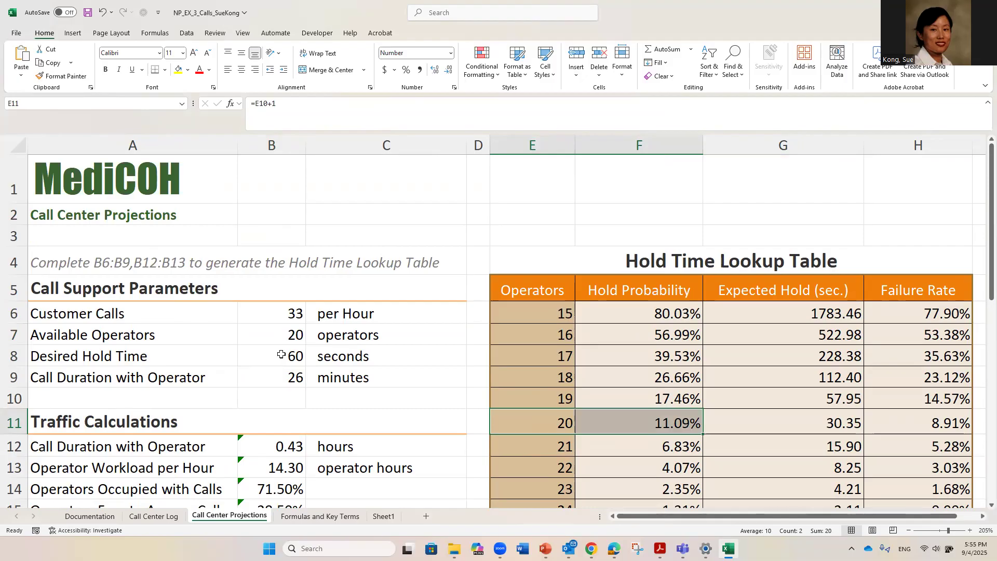
pyautogui.click(299, 340)
pyautogui.write('3')
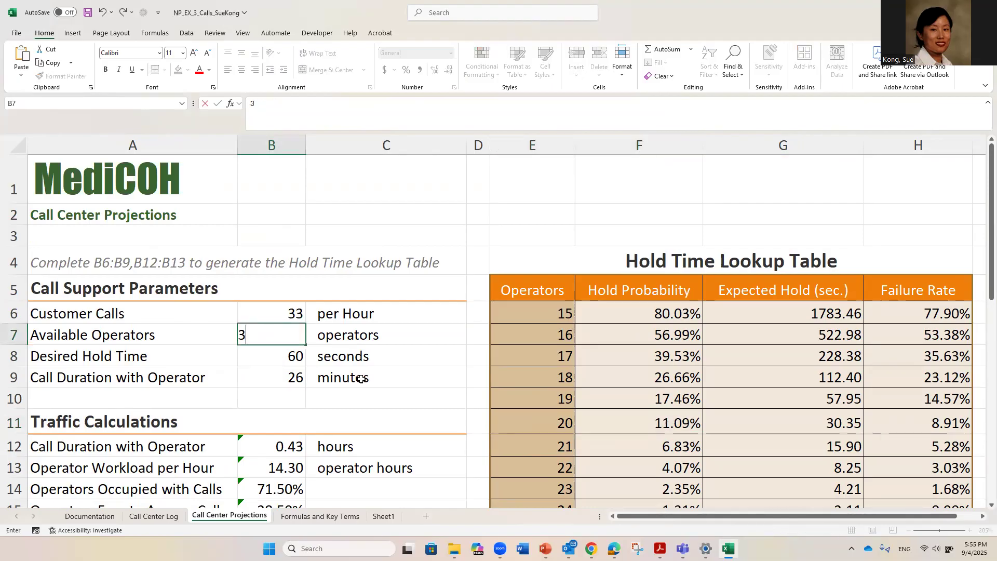
pyautogui.press('Return')
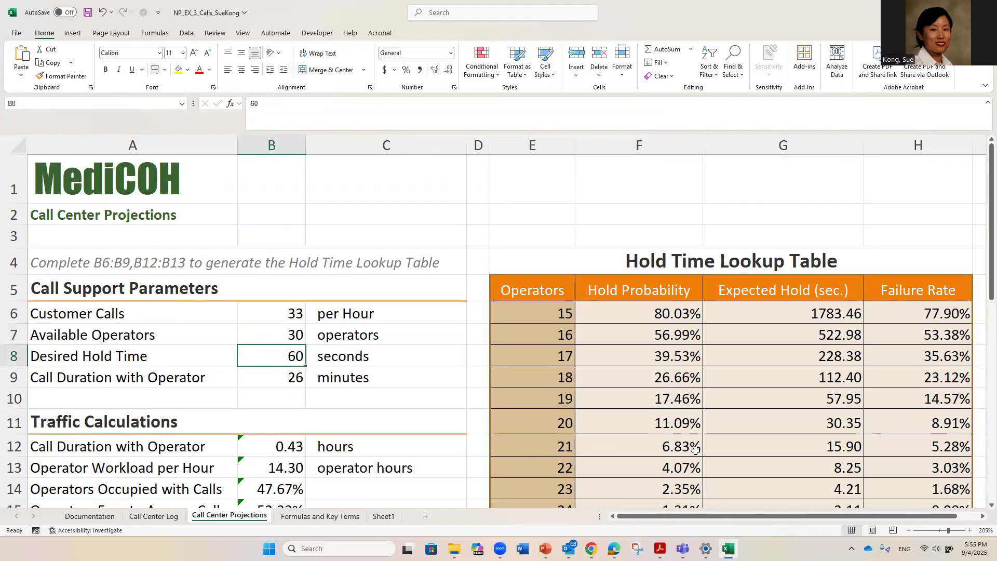
pyautogui.scroll(-3, 684, 429)
pyautogui.moveTo(549, 433); pyautogui.dragTo(618, 433)
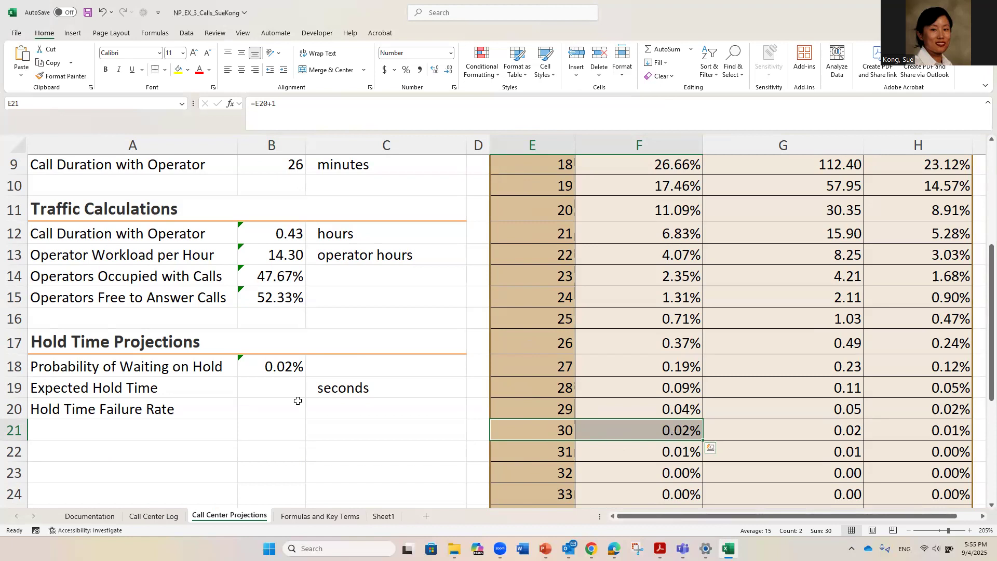
pyautogui.click(286, 371)
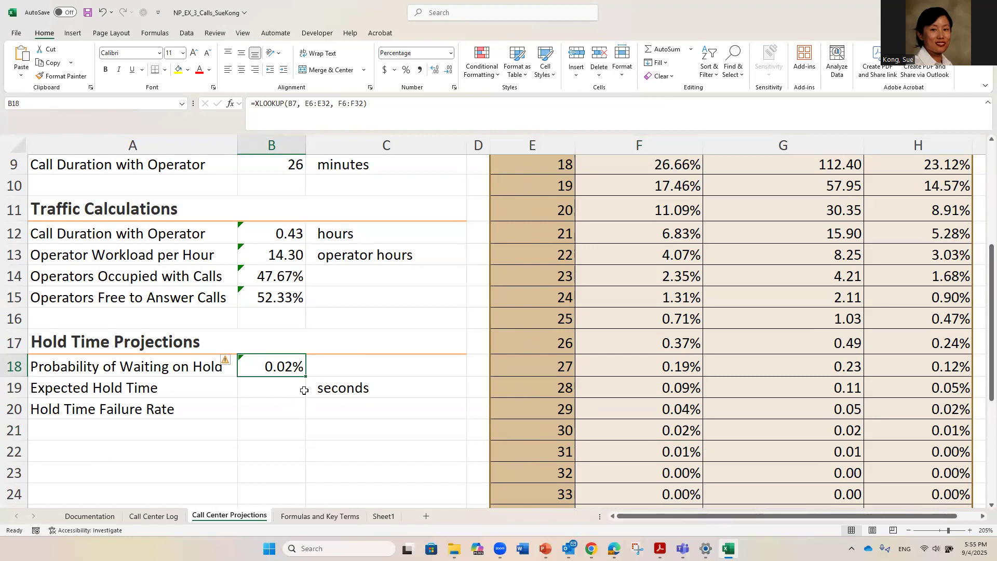
# - Set Available Operators in B7 back to 15 and check Probability of Waiting on Hold in B18
pyautogui.scroll(3, 304, 390)
pyautogui.click(278, 335)
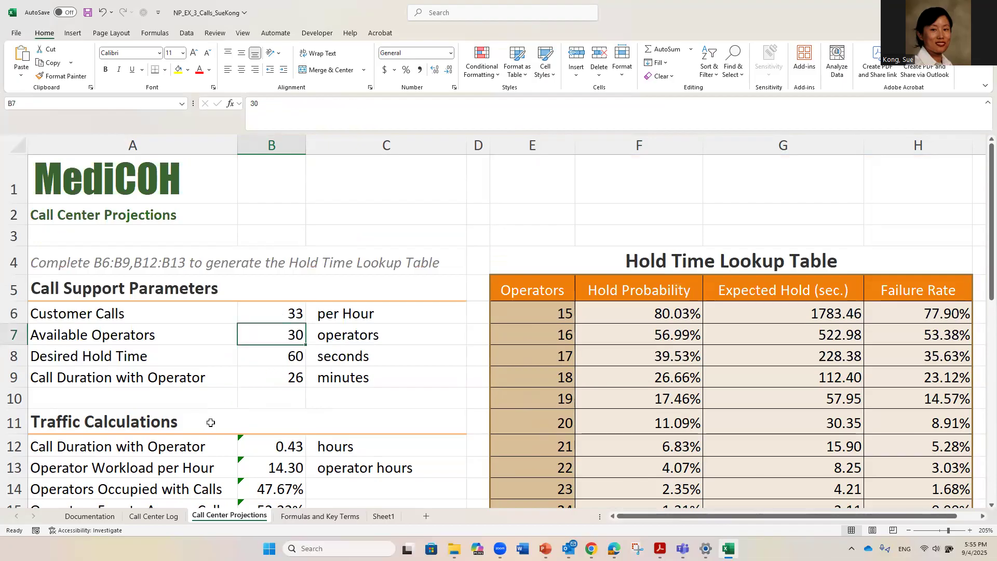
pyautogui.write('15')
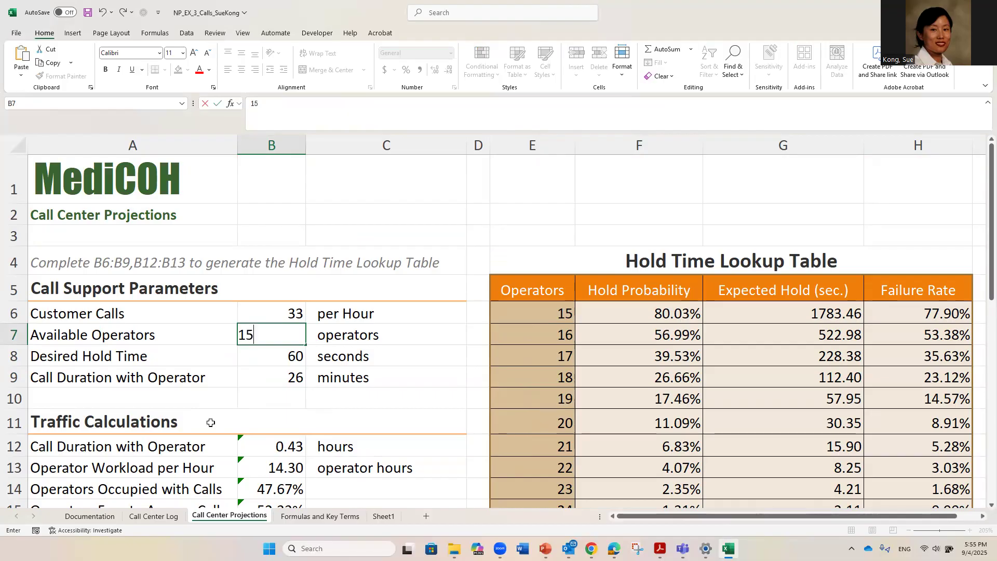
pyautogui.press('Return')
pyautogui.scroll(-3, 309, 390)
pyautogui.click(280, 369)
# - In B19, start an XLOOKUP formula for Expected Hold Time with B7 as lookup value and E6:E32 as lookup array
pyautogui.click(275, 388)
pyautogui.press('Delete')
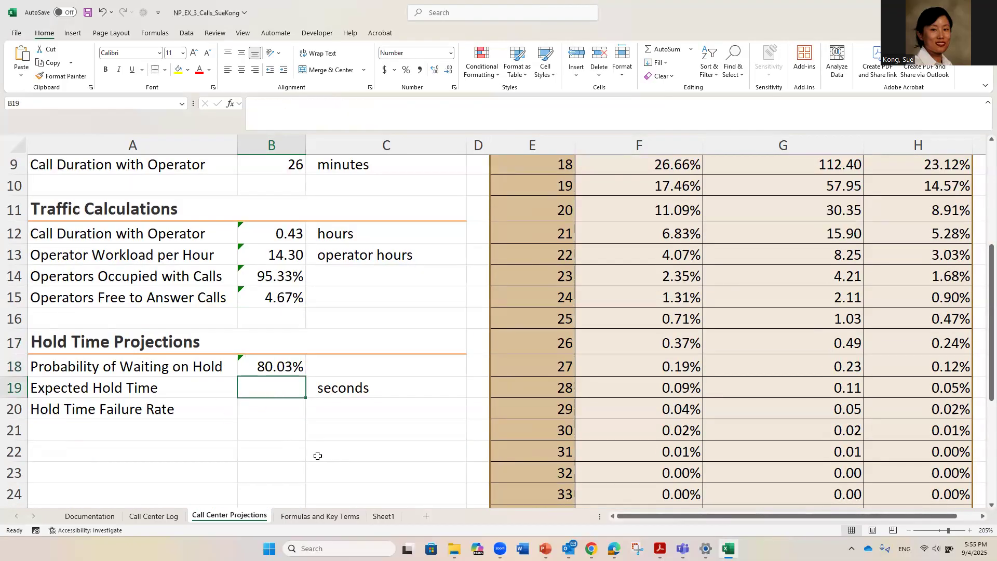
pyautogui.write('=')
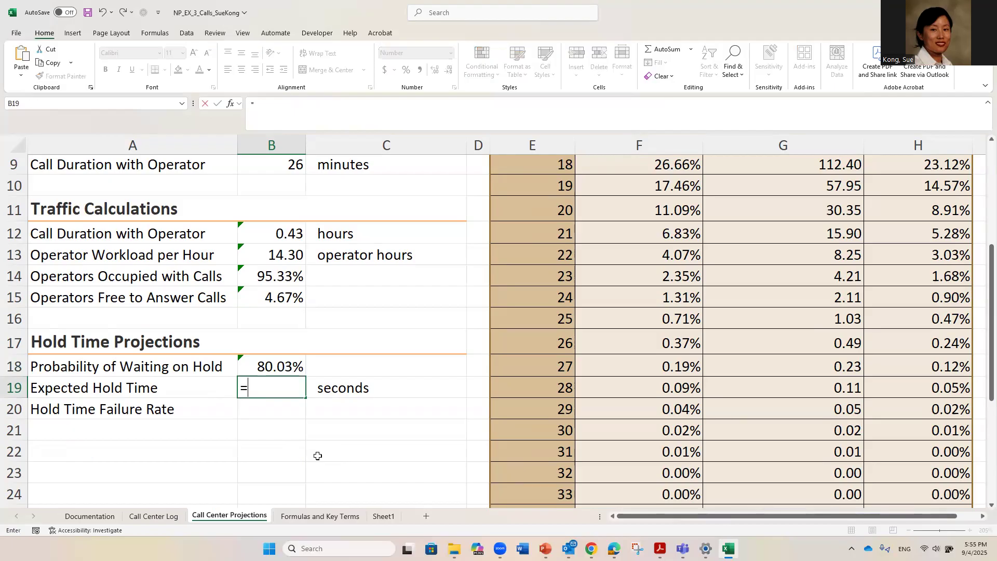
pyautogui.write('xlooku')
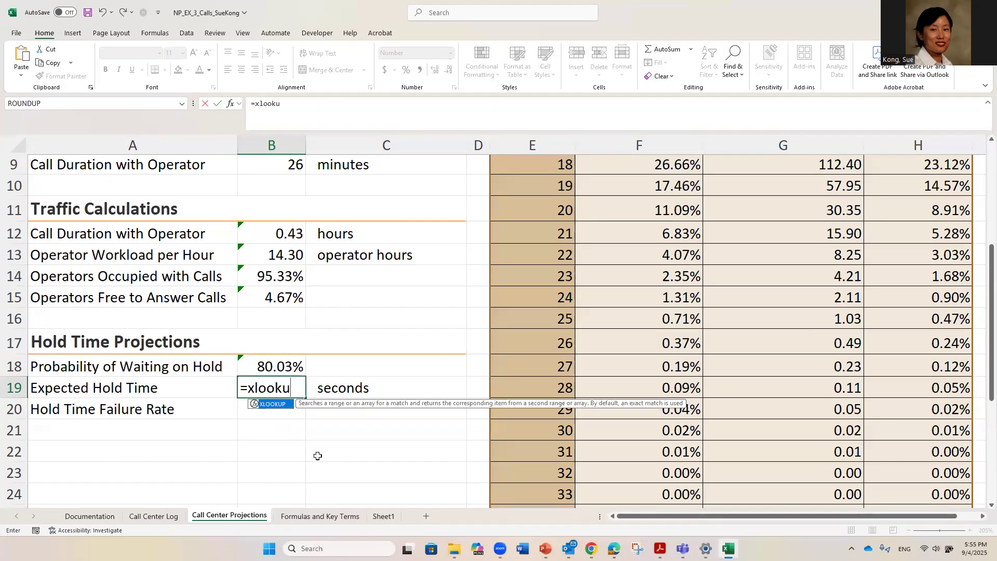
pyautogui.write('p(')
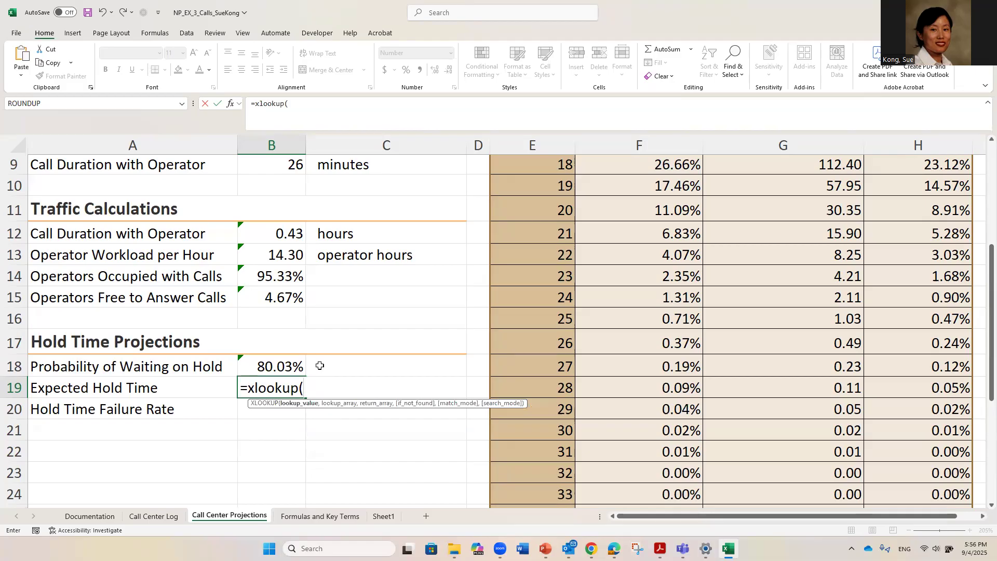
pyautogui.scroll(3, 307, 344)
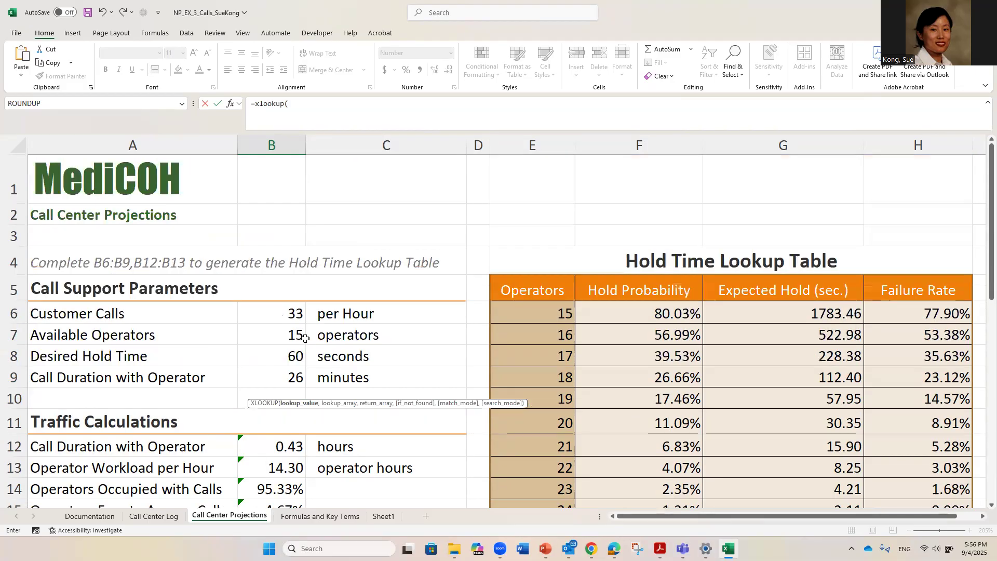
pyautogui.click(268, 338)
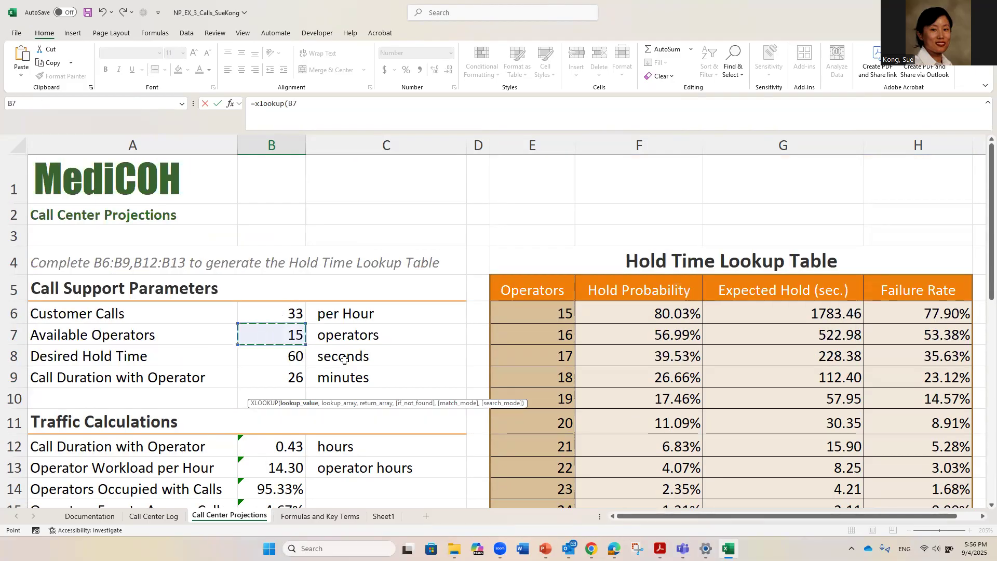
pyautogui.write(',')
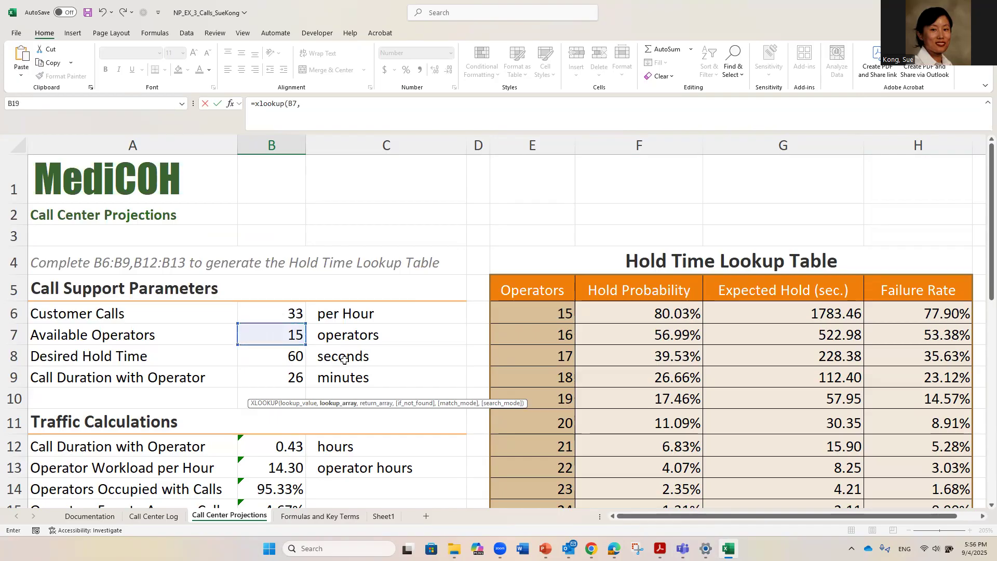
pyautogui.click(306, 107)
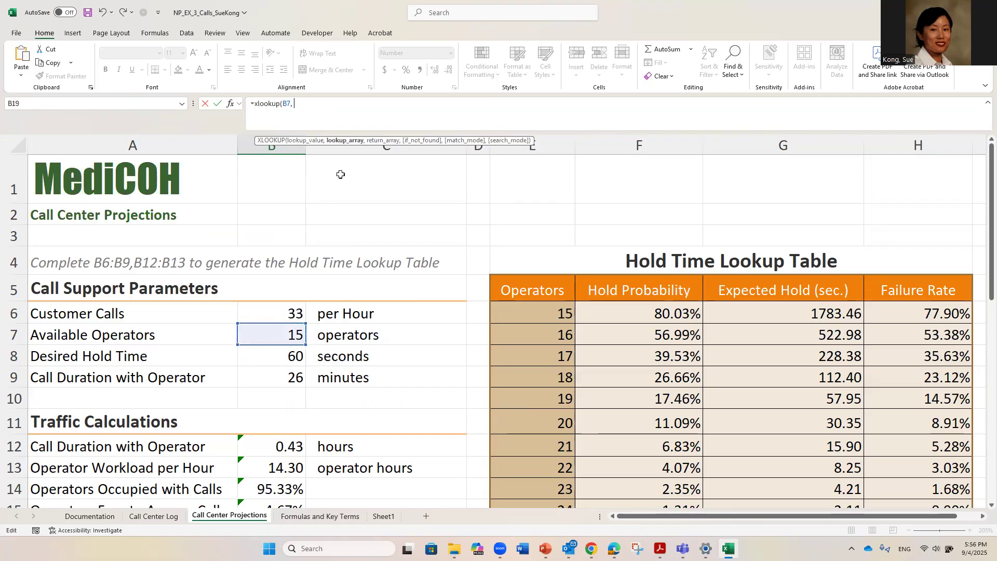
pyautogui.moveTo(540, 314); pyautogui.dragTo(547, 467)
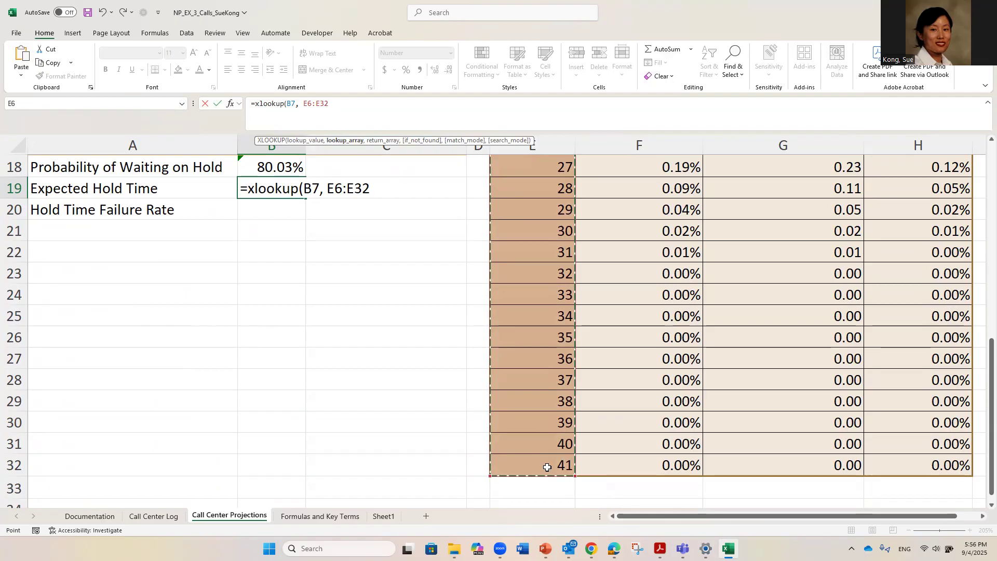
pyautogui.write(',')
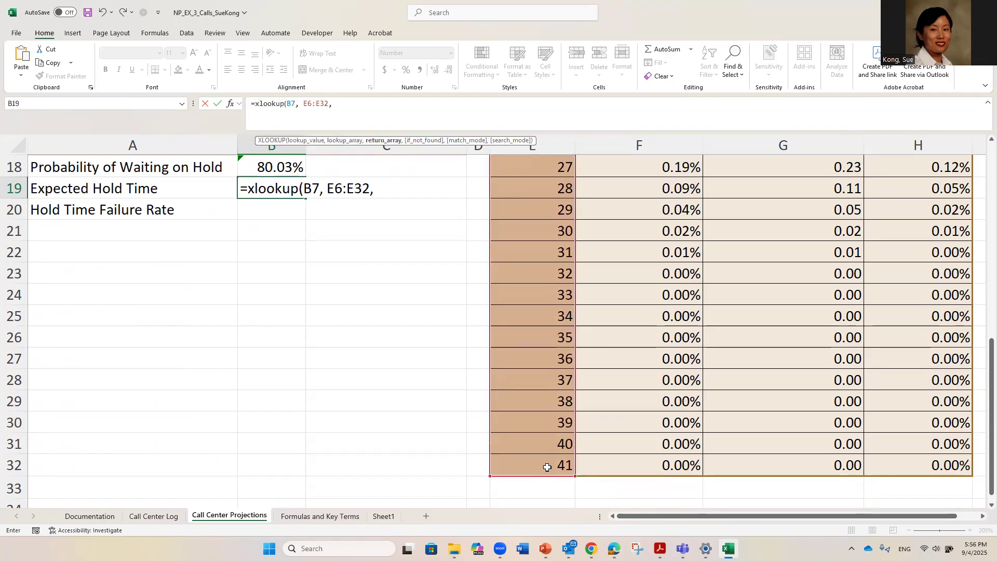
pyautogui.scroll(5, 625, 347)
pyautogui.moveTo(654, 221); pyautogui.dragTo(655, 482)
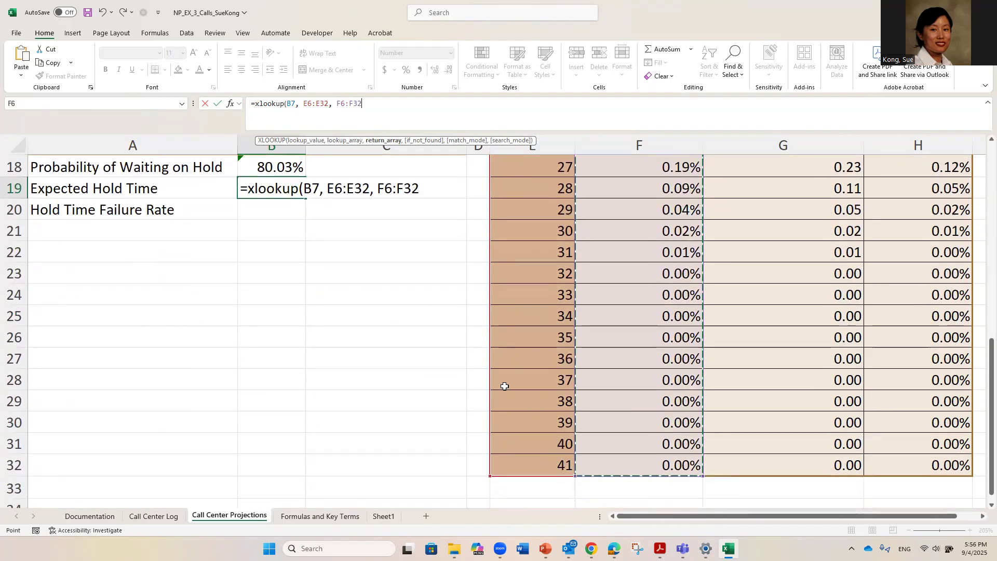
pyautogui.write(')')
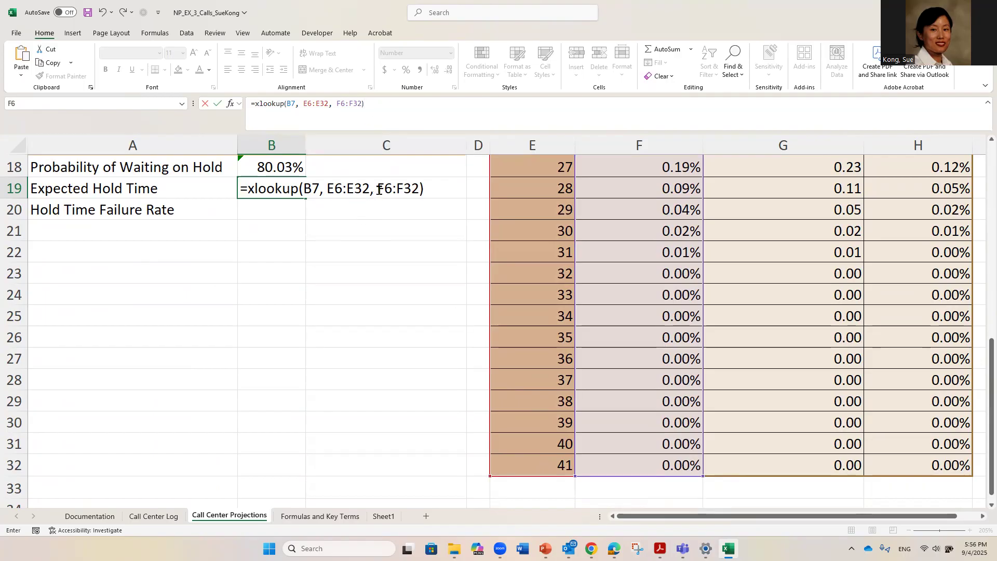
pyautogui.moveTo(377, 188); pyautogui.dragTo(418, 188)
pyautogui.press('BackSpace')
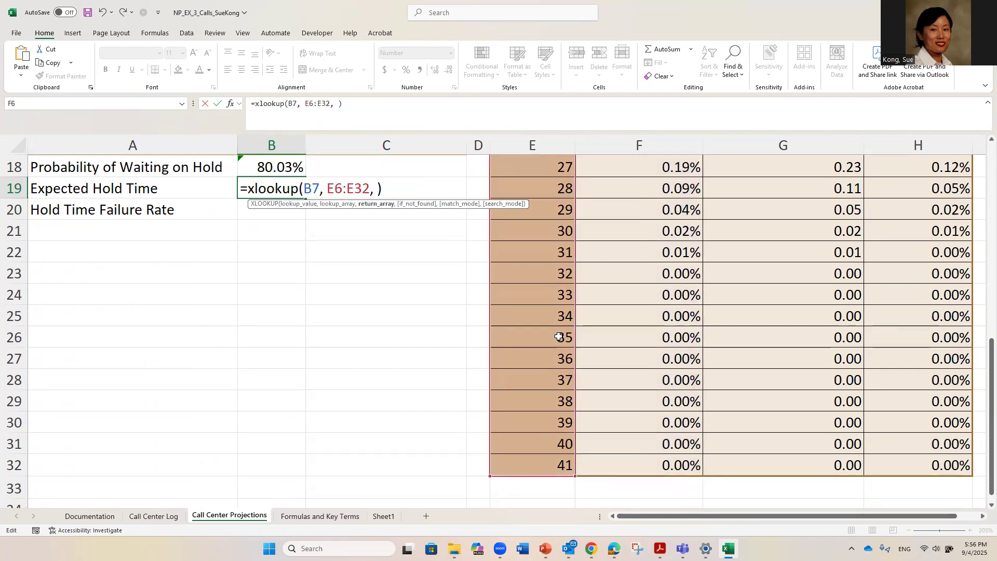
# - Use the Expected Hold (sec.) range G6:G32 as the return array and complete the XLOOKUP formula in B19
pyautogui.scroll(6, 847, 255)
pyautogui.moveTo(802, 311); pyautogui.dragTo(818, 464)
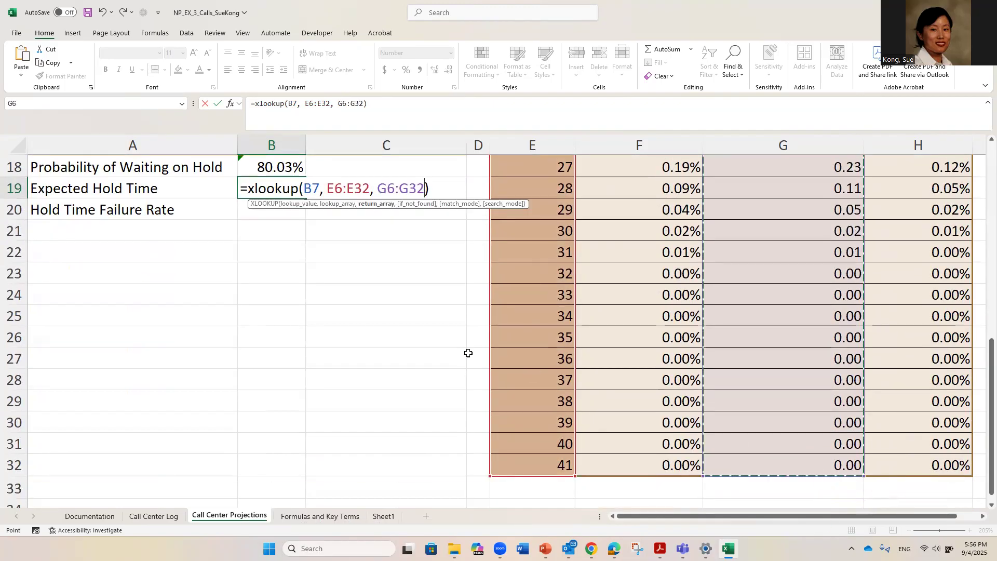
pyautogui.press('Return')
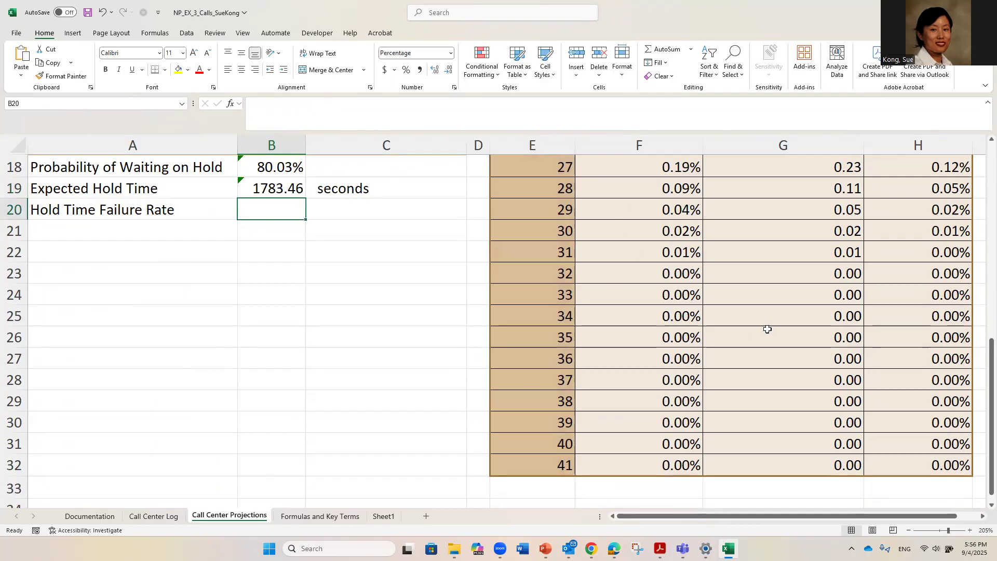
# - Compare Expected Hold Time in B19 with the Expected Hold value in the lookup table's 15-operator row
pyautogui.scroll(6, 767, 329)
pyautogui.moveTo(554, 314); pyautogui.dragTo(757, 315)
pyautogui.scroll(-4, 494, 391)
# - In B20, start an XLOOKUP formula for Hold Time Failure Rate with B7 as lookup value and E6:E32 as lookup array
pyautogui.click(261, 300)
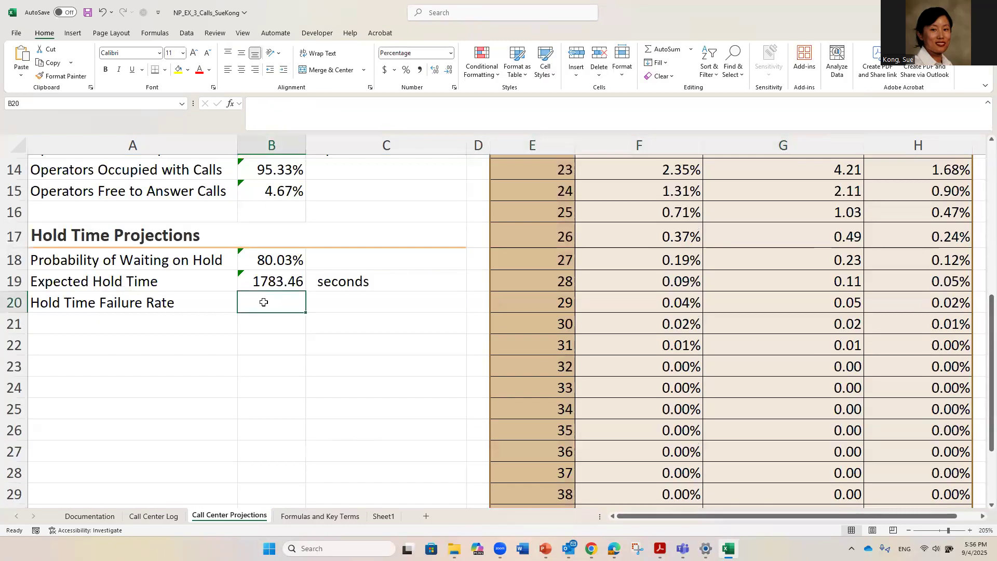
pyautogui.write('=')
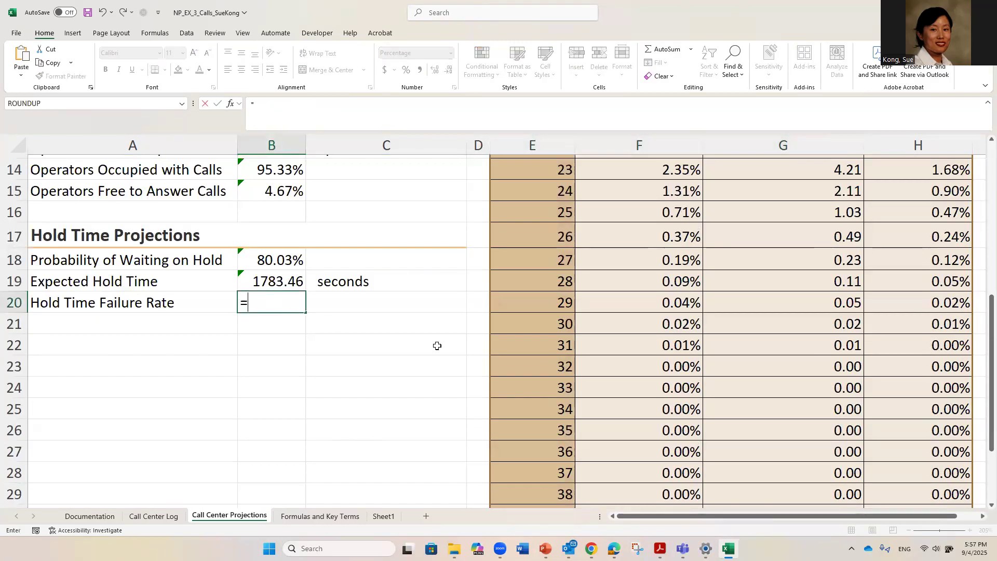
pyautogui.write('xll')
pyautogui.press('BackSpace')
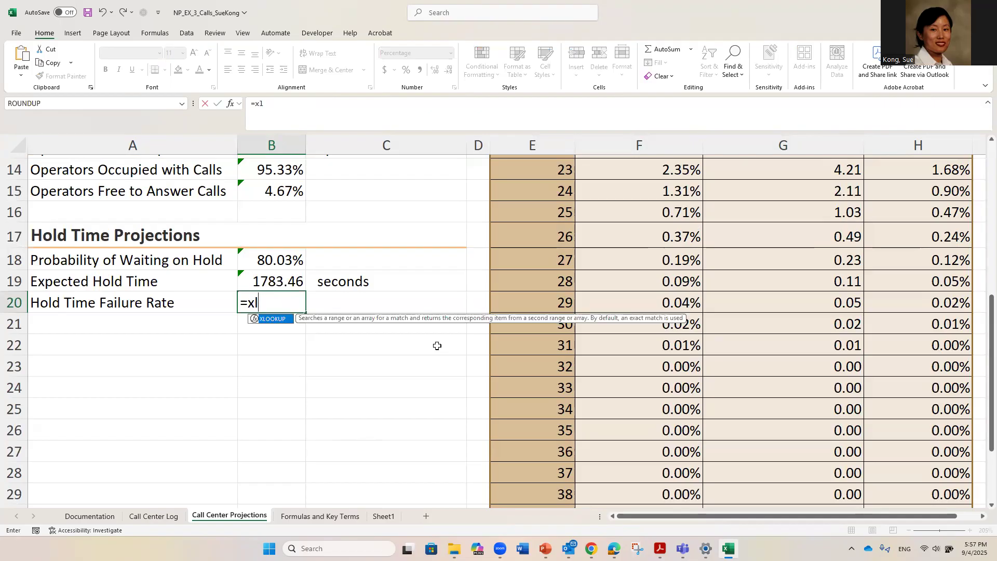
pyautogui.write('ookup(')
pyautogui.scroll(5, 268, 236)
pyautogui.click(274, 336)
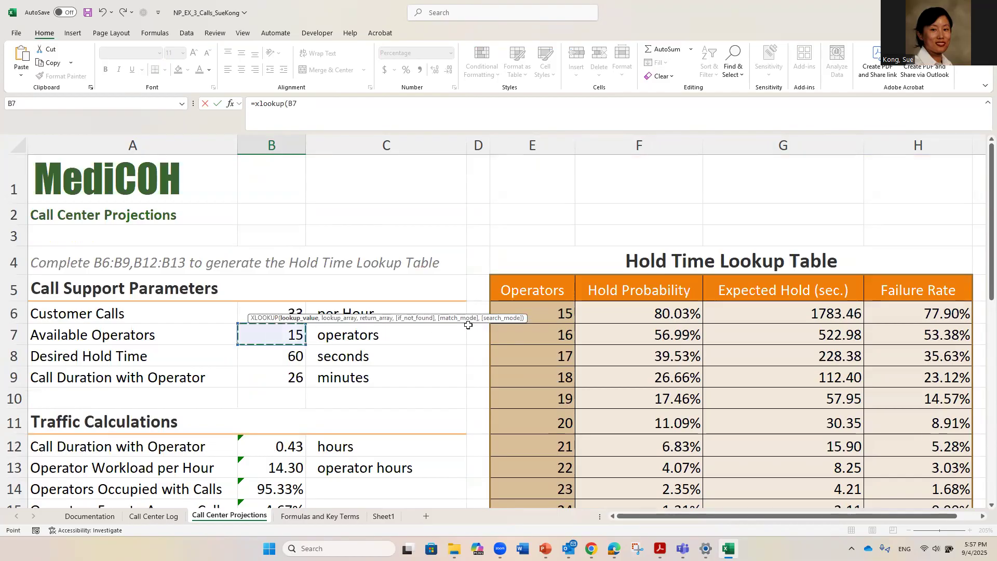
pyautogui.write(',')
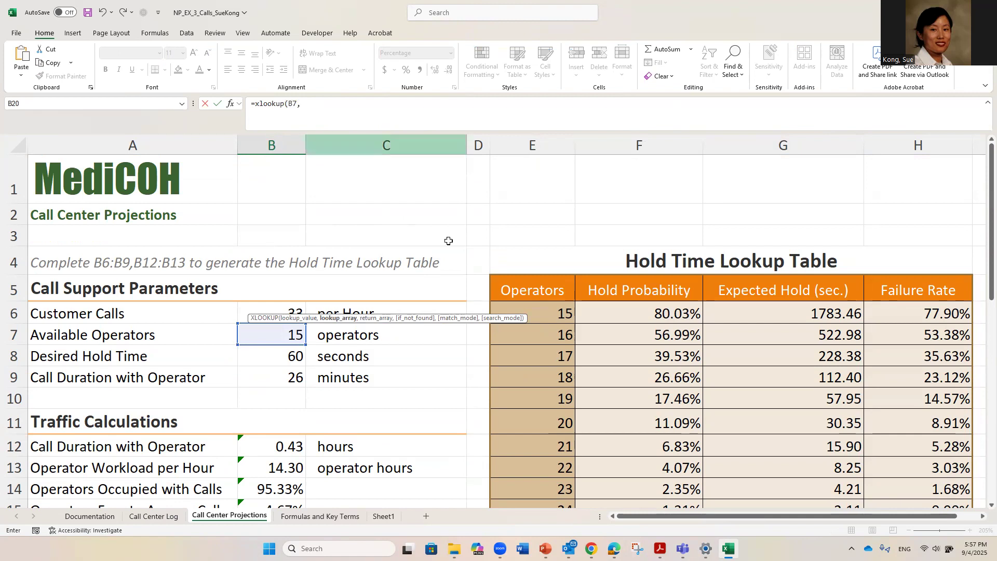
pyautogui.moveTo(554, 309); pyautogui.dragTo(537, 466)
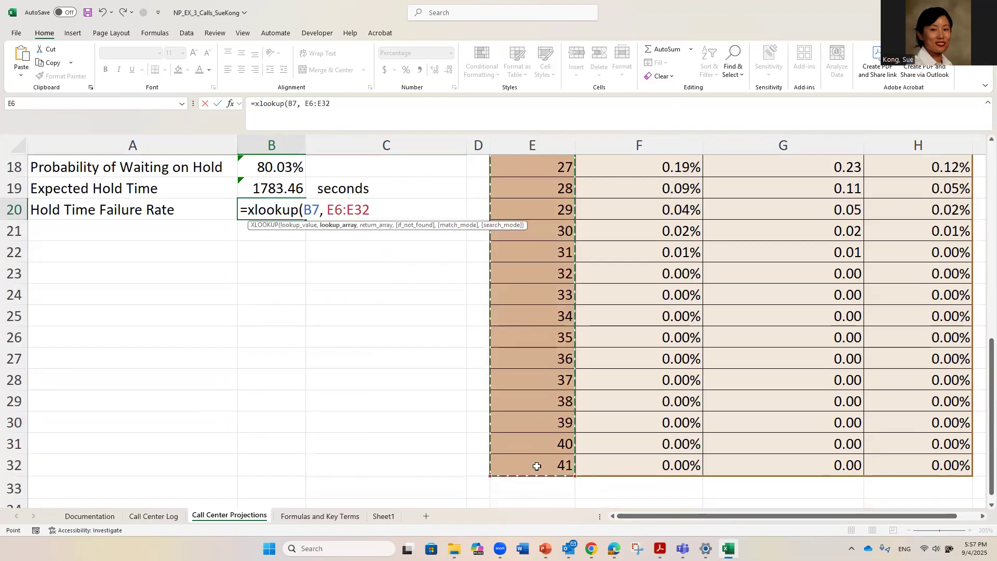
pyautogui.write(',')
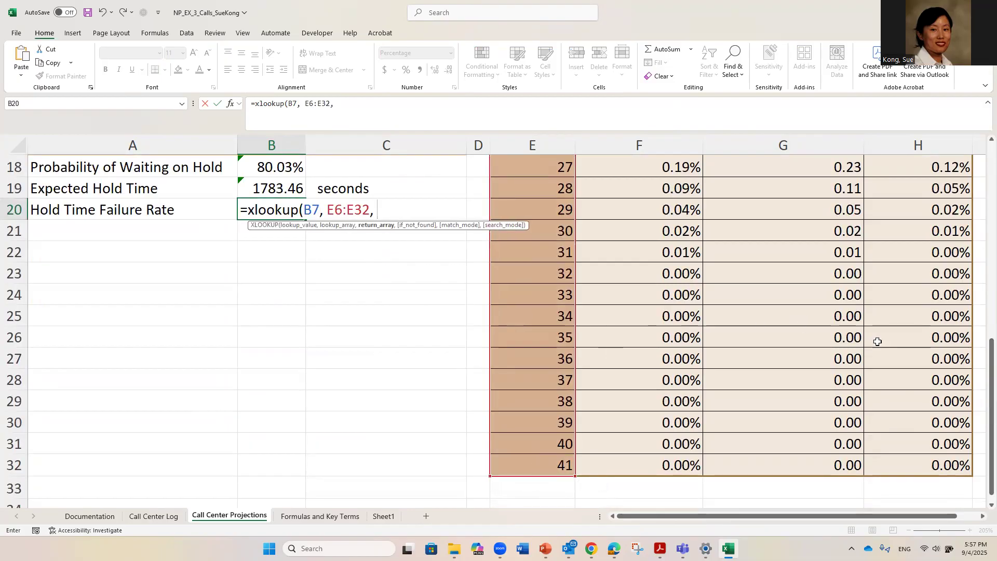
# - Use the Failure Rate range H6:H32 as the return array and complete the XLOOKUP formula in B20
pyautogui.scroll(5, 935, 358)
pyautogui.moveTo(924, 222); pyautogui.dragTo(933, 468)
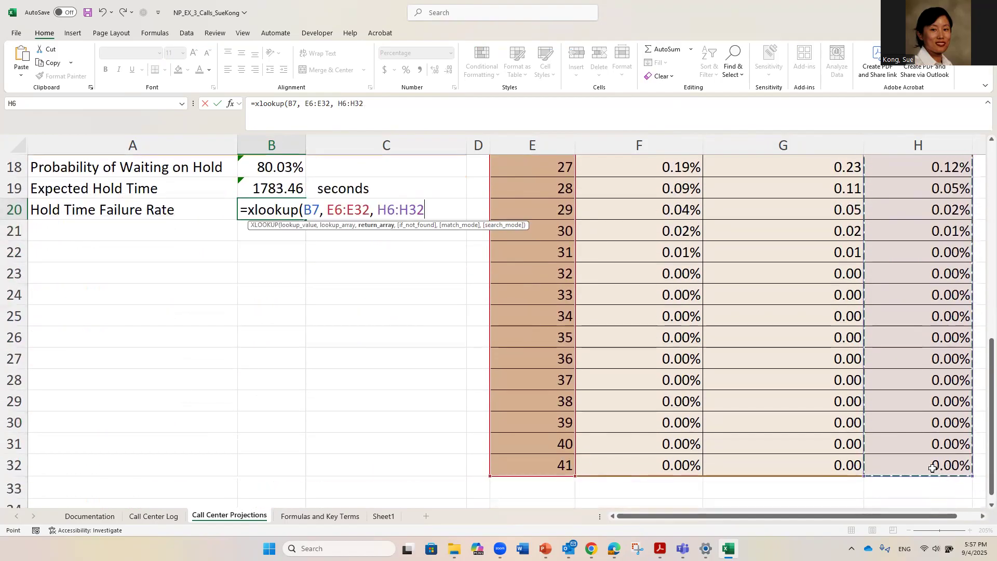
pyautogui.write(')')
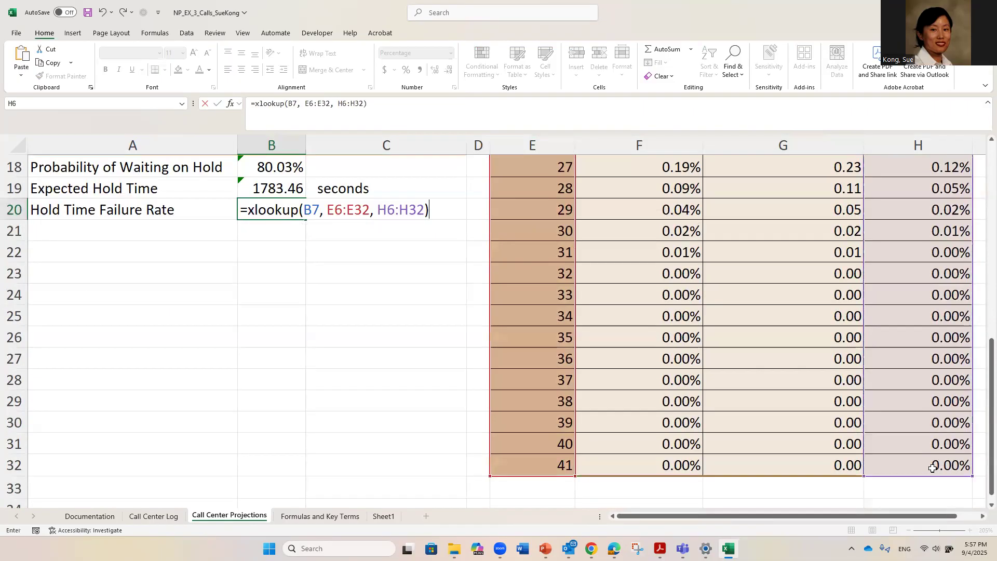
pyautogui.press('Return')
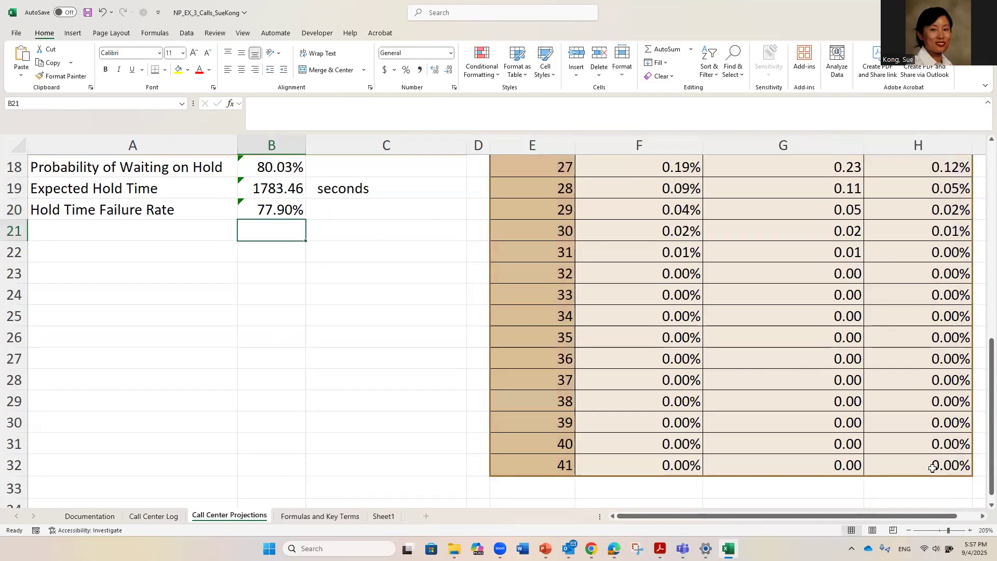
# - Compare the three Hold Time Projections in B18:B20 with the lookup table's 15-operator row
pyautogui.scroll(6, 899, 393)
pyautogui.moveTo(549, 318); pyautogui.dragTo(910, 323)
pyautogui.click(659, 388)
pyautogui.scroll(-5, 363, 410)
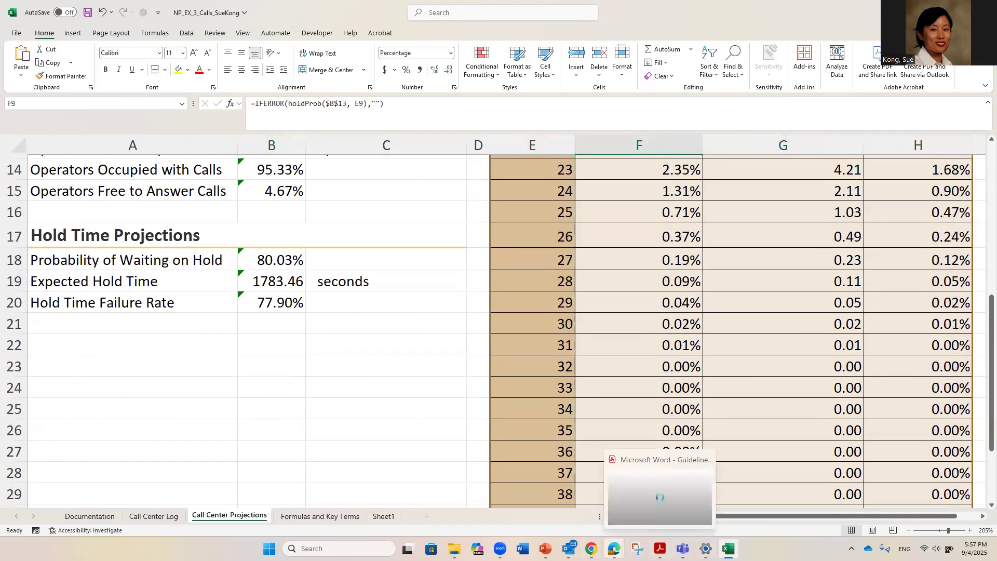
# - Switch to the MindTap textbook and check the B19 and B20 formulas against the instructions and Figure 3–35
pyautogui.click(614, 549)
pyautogui.click(655, 513)
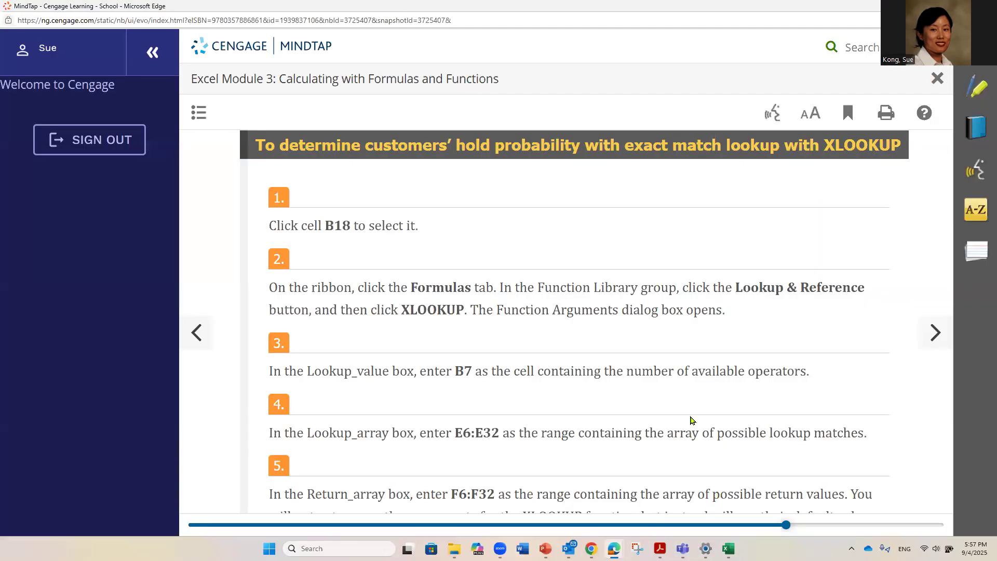
pyautogui.scroll(-6, 742, 373)
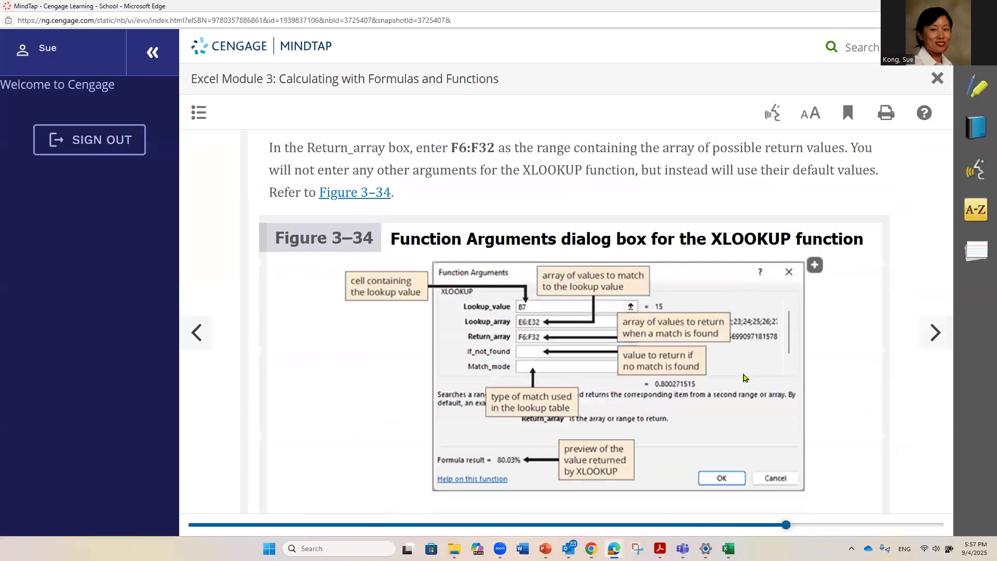
pyautogui.scroll(-10, 681, 384)
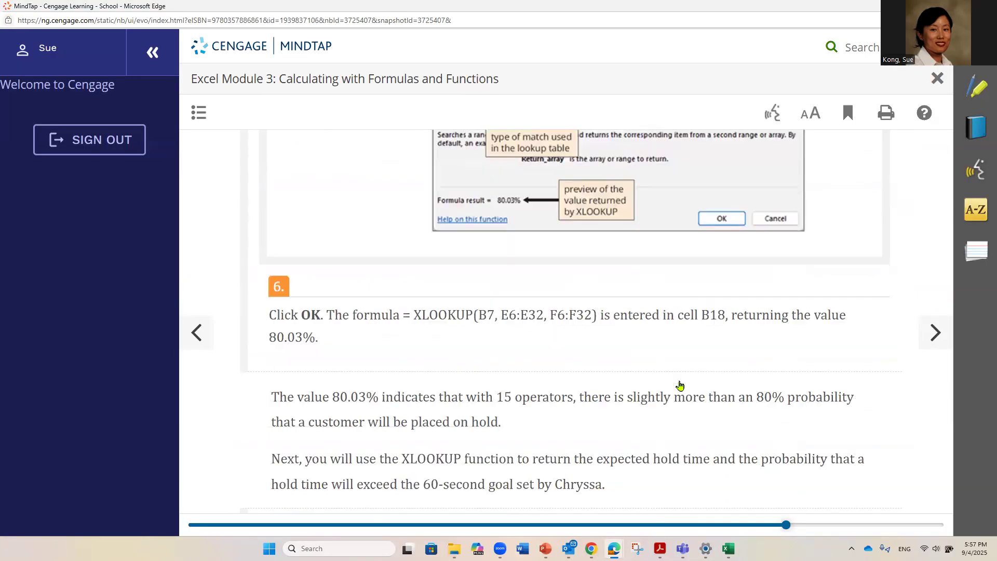
pyautogui.scroll(-5, 680, 386)
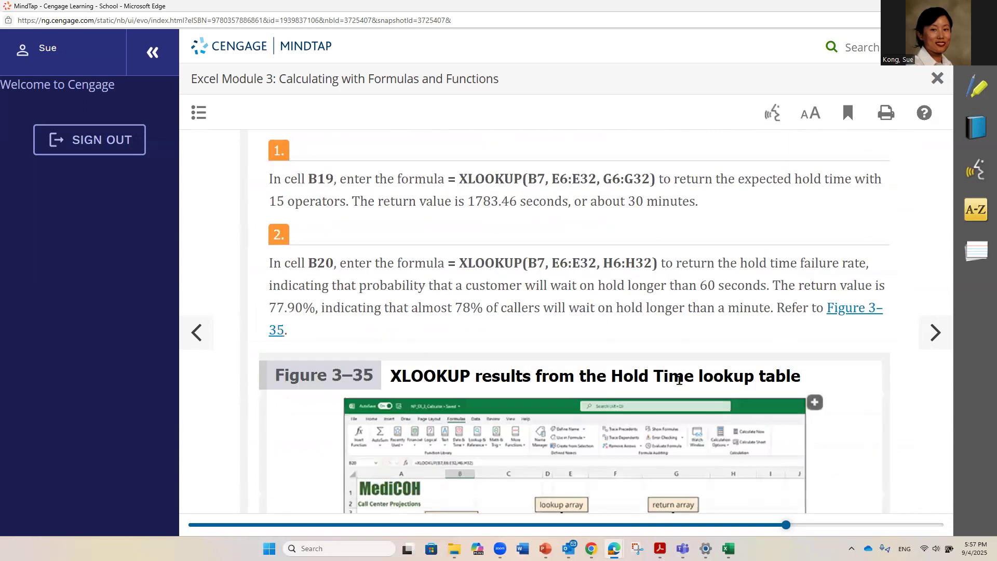
pyautogui.scroll(-5, 678, 380)
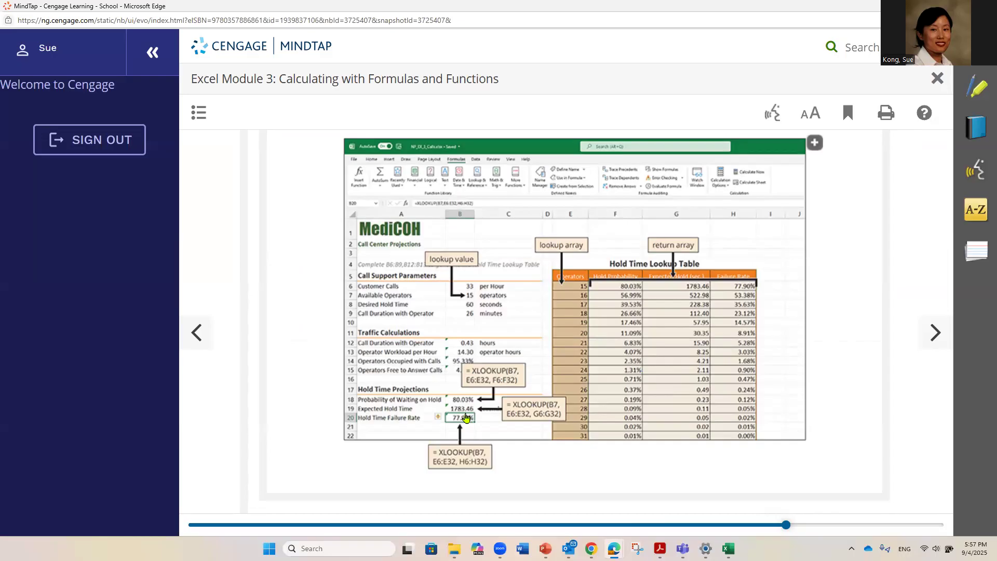
pyautogui.scroll(-4, 550, 423)
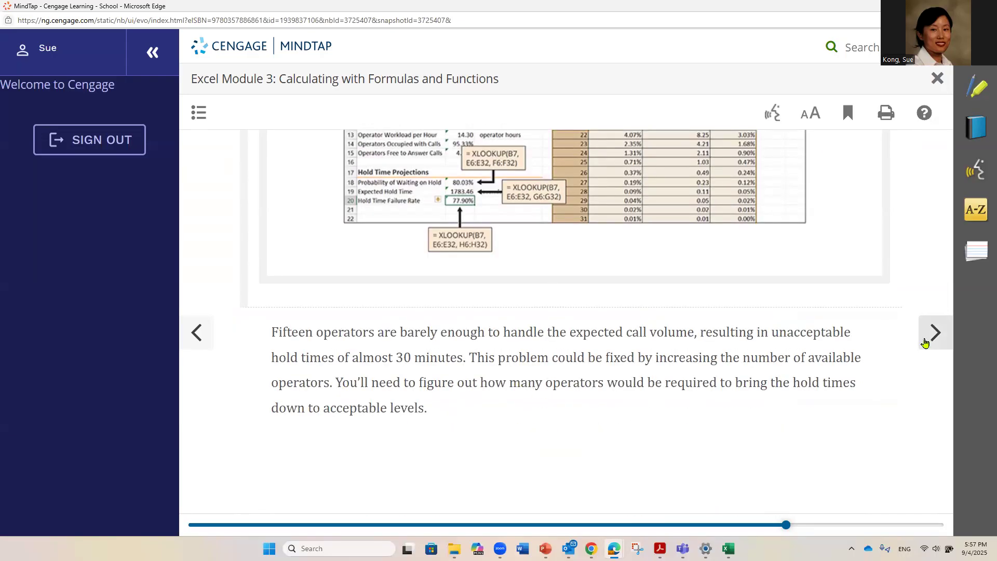
# - Go to the textbook's next page and skim from the VLOOKUP and HLOOKUP section to the RANDBETWEEN and volatile functions text
pyautogui.click(925, 343)
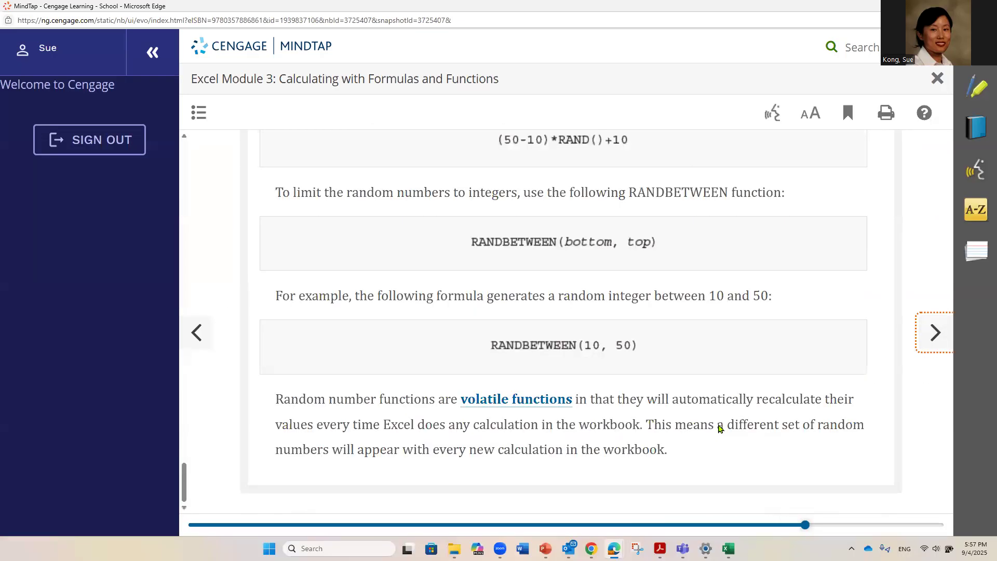
pyautogui.scroll(-5, 719, 428)
pyautogui.scroll(-2, 719, 429)
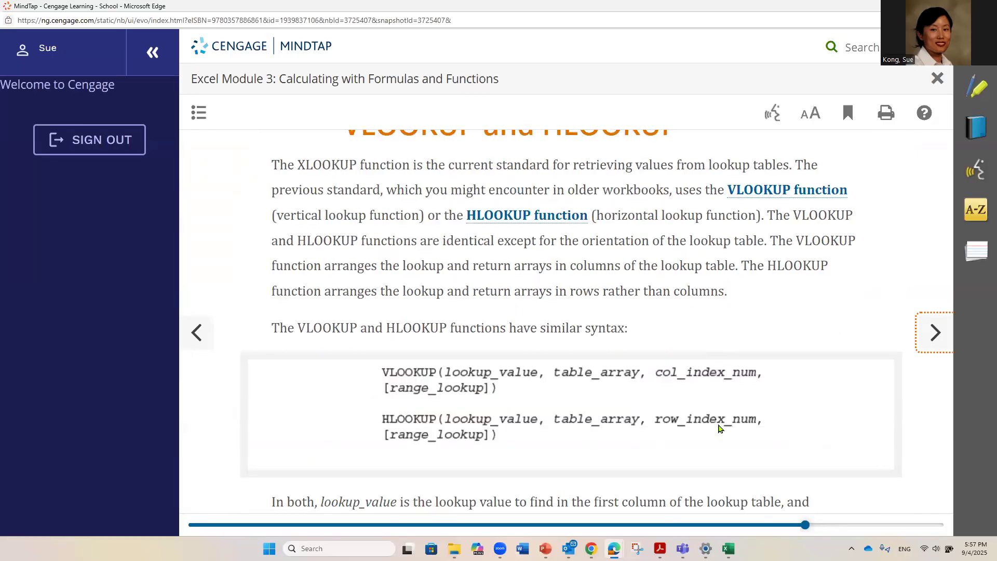
pyautogui.scroll(-12, 719, 429)
pyautogui.scroll(-20, 719, 429)
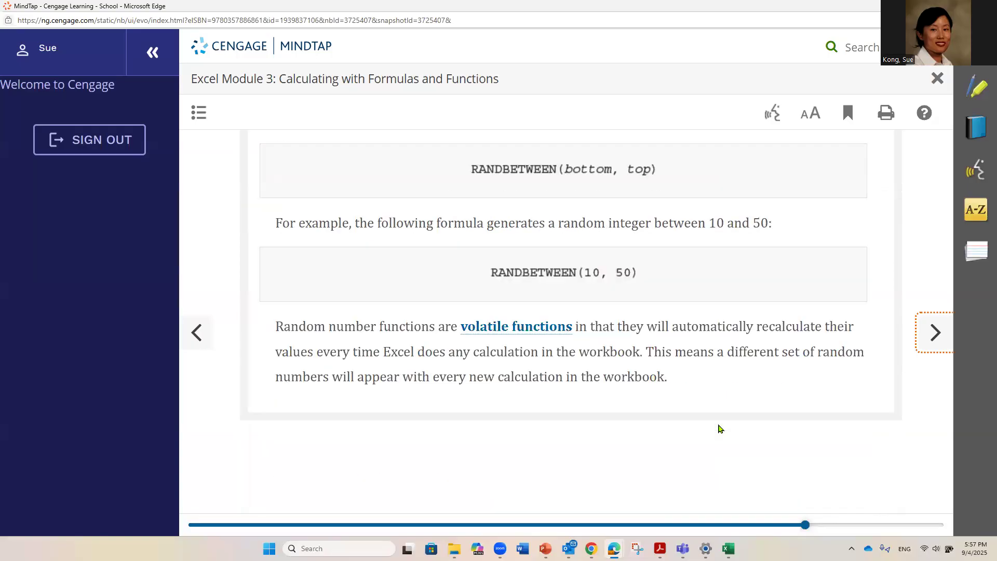
# - Advance the textbook to the what-if analysis and Using Trial and Error sections and read the instructions for changing the operator count in B7
pyautogui.click(934, 333)
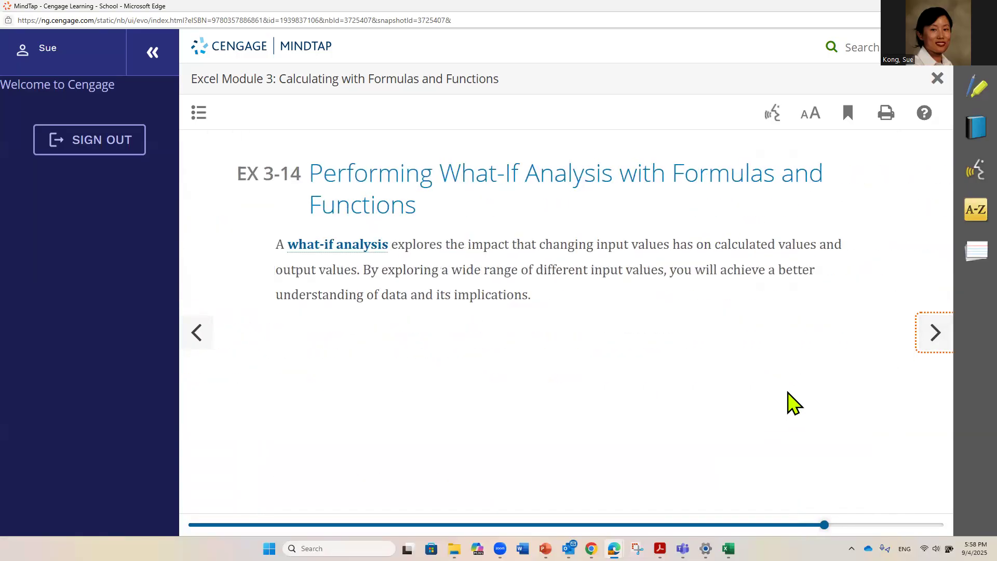
pyautogui.click(934, 332)
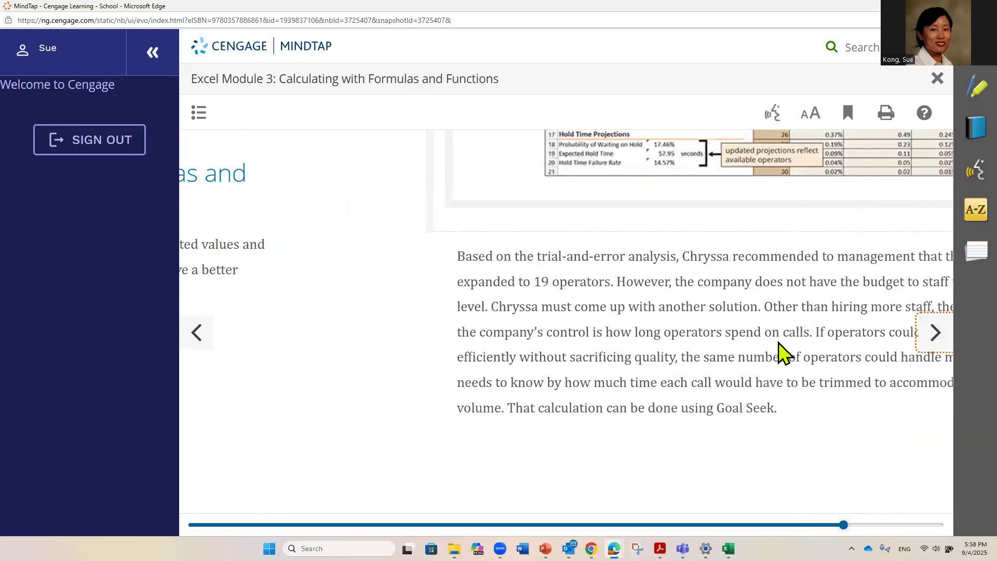
pyautogui.scroll(-5, 862, 318)
pyautogui.scroll(-5, 760, 326)
pyautogui.scroll(-2, 760, 326)
pyautogui.scroll(6, 758, 322)
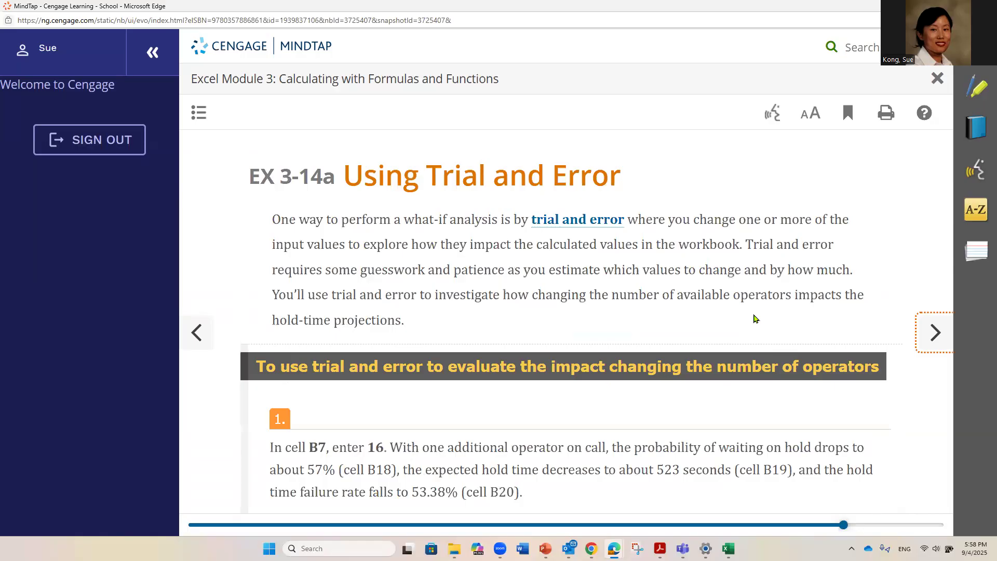
pyautogui.scroll(-5, 755, 319)
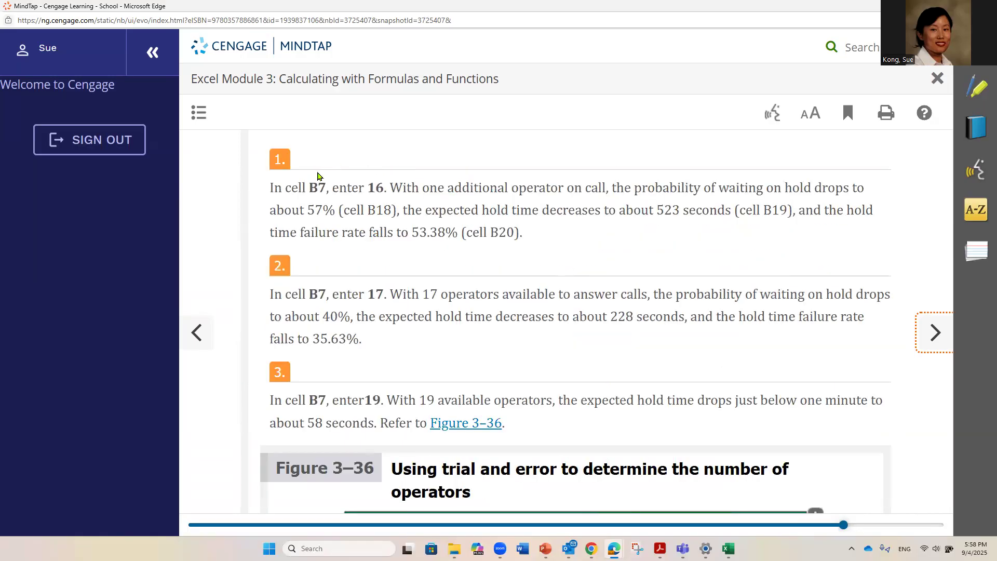
pyautogui.moveTo(310, 182); pyautogui.dragTo(395, 190)
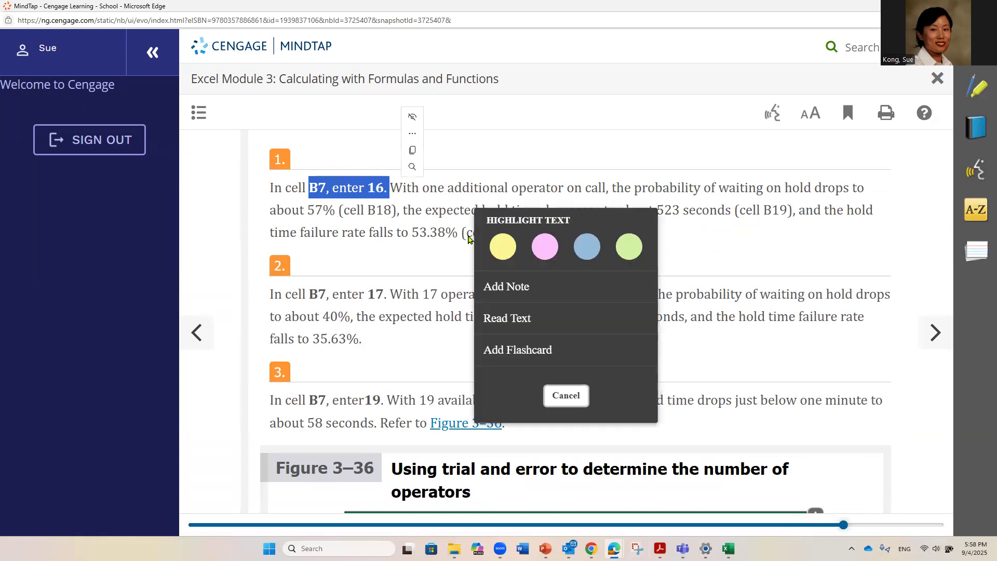
pyautogui.click(412, 273)
pyautogui.scroll(-10, 446, 281)
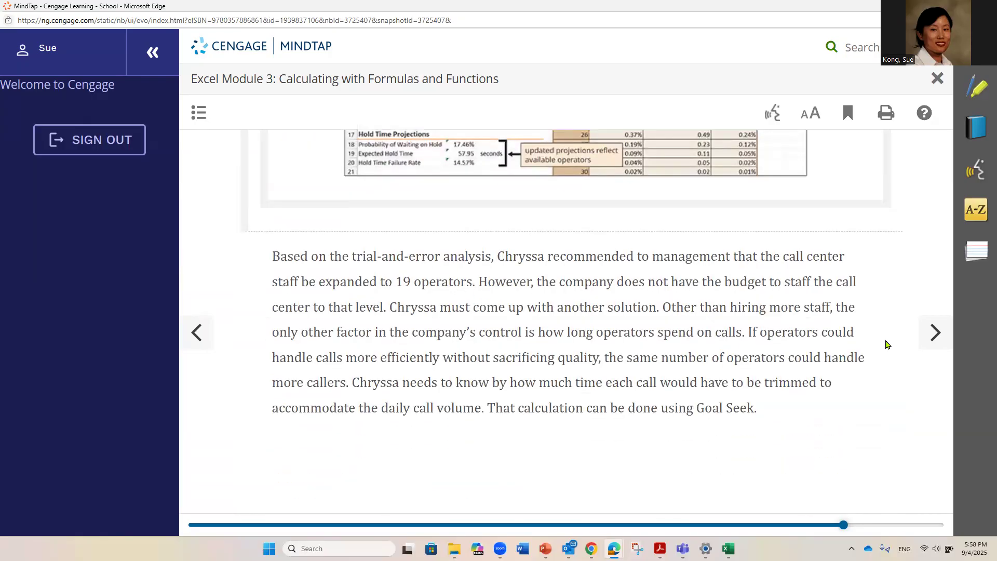
# - Go to the textbook's Goal Seek page and find the instructions for setting the expected hold time to 45 seconds
pyautogui.click(935, 332)
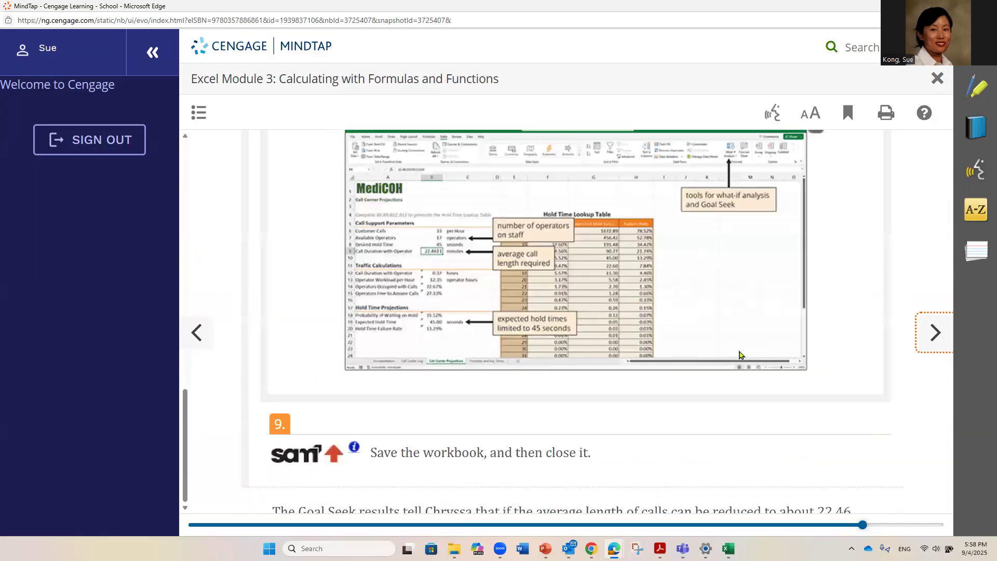
pyautogui.moveTo(428, 172); pyautogui.dragTo(561, 189)
pyautogui.scroll(-5, 524, 267)
pyautogui.scroll(-5, 584, 278)
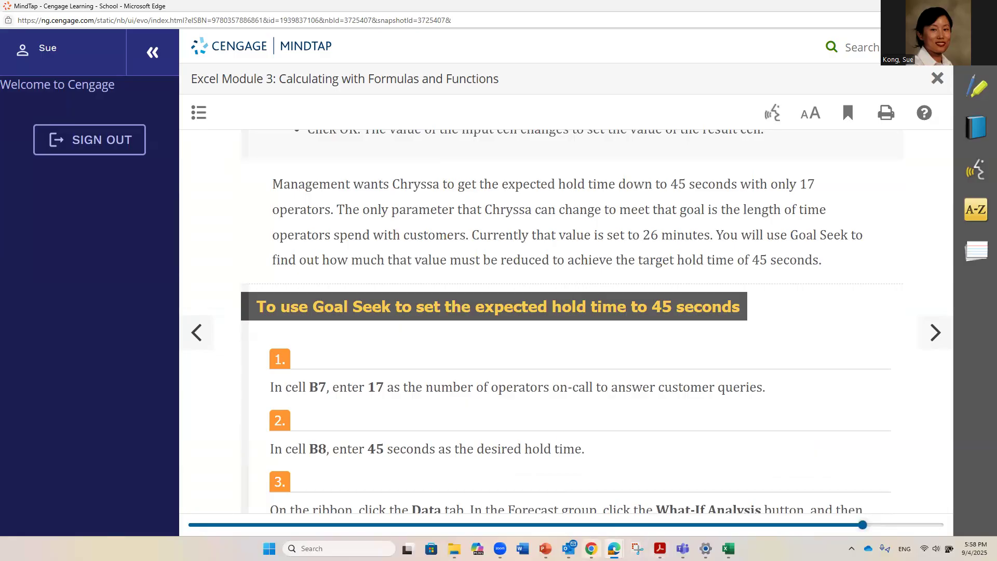
# - Switch to the PowerPoint presentation and review the Goal Seek definition on slide 36, Performing What-If Analysis with Formulas and Functions
pyautogui.click(545, 549)
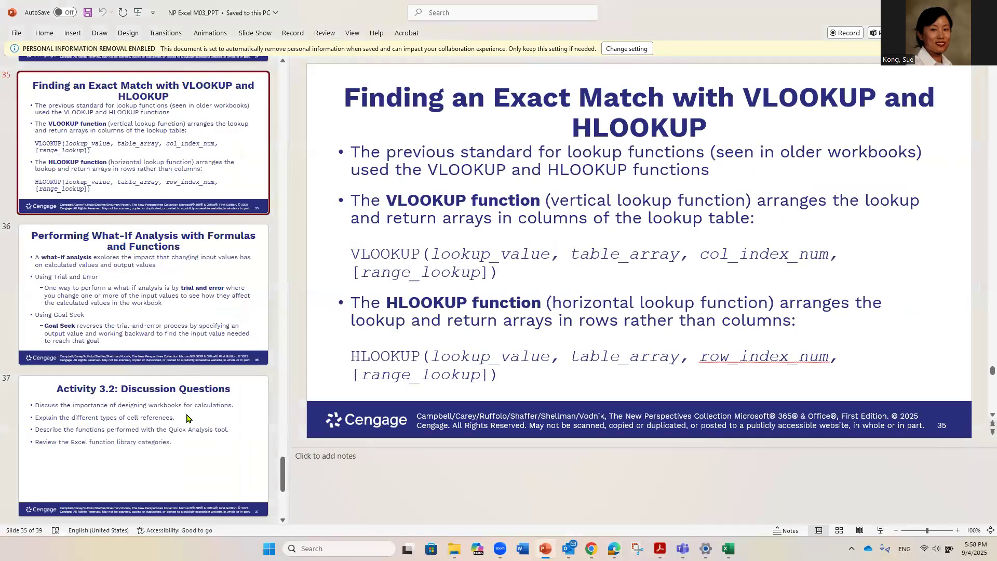
pyautogui.click(169, 322)
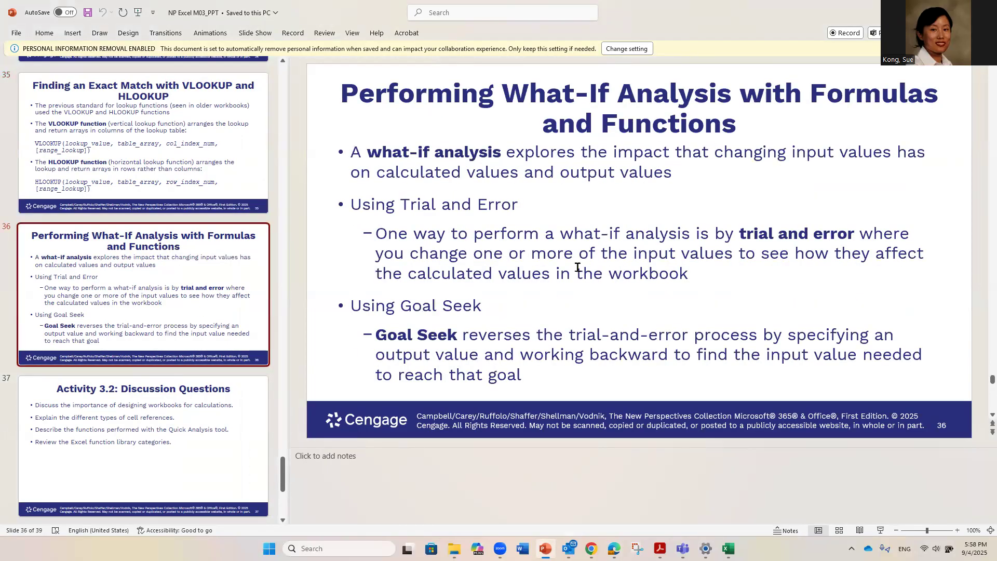
pyautogui.click(458, 335)
pyautogui.moveTo(458, 336); pyautogui.dragTo(488, 360)
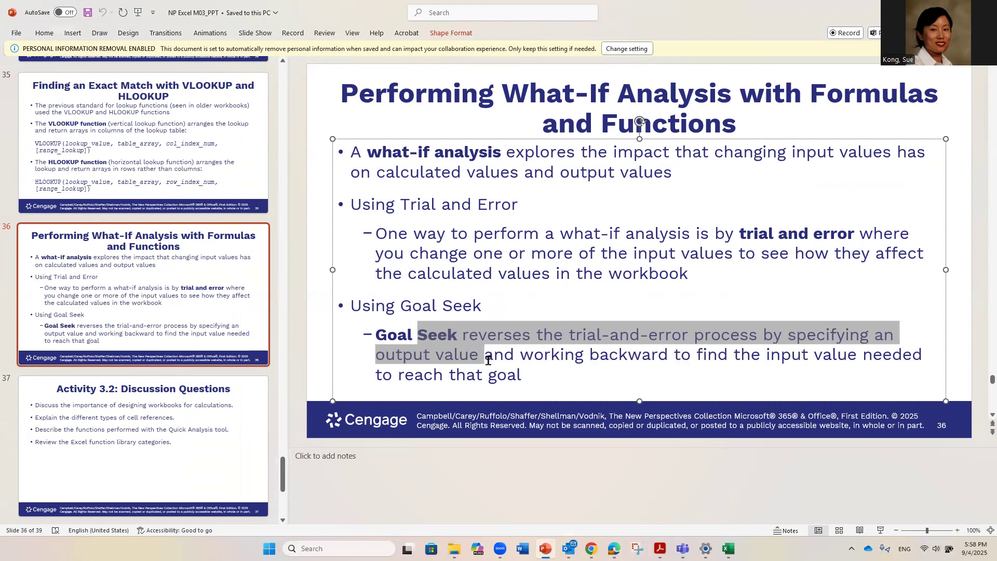
pyautogui.moveTo(488, 360); pyautogui.dragTo(564, 389)
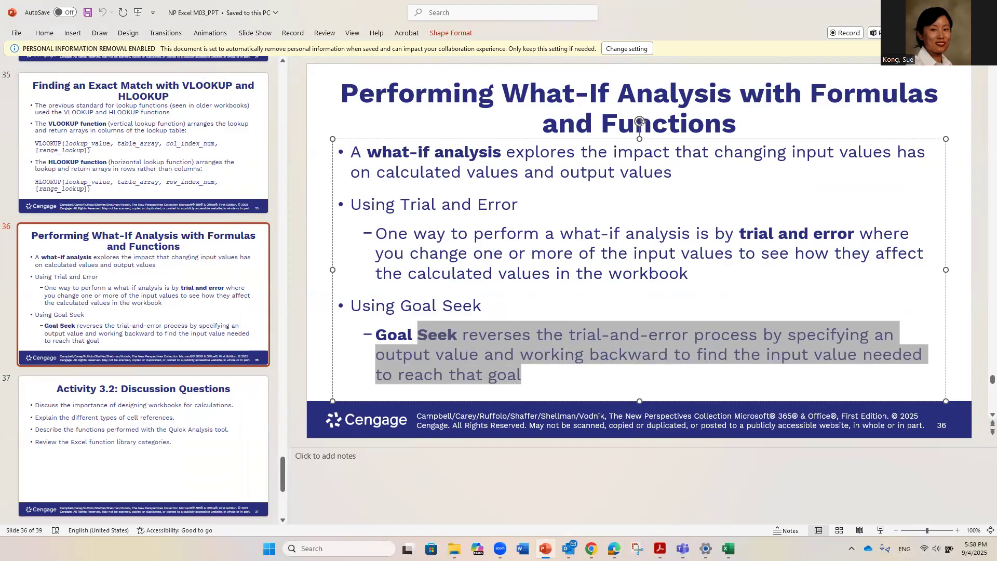
# - Return to the MindTap textbook and read Goal Seek steps 1 and 2 for the B7 operator count and B8 desired hold time
pyautogui.hotkey('alt', 'Tab')
pyautogui.scroll(-2, 624, 418)
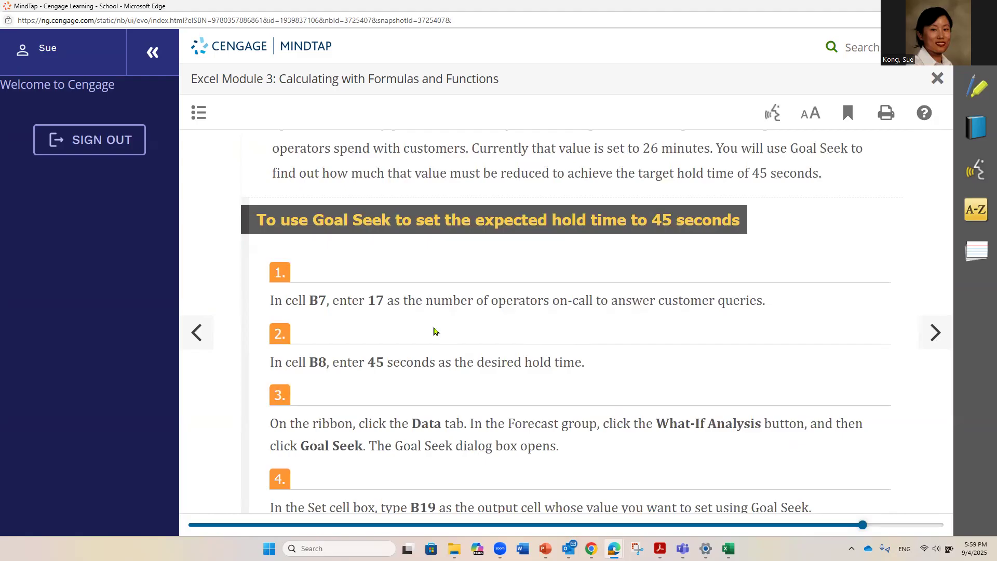
pyautogui.moveTo(310, 301); pyautogui.dragTo(386, 303)
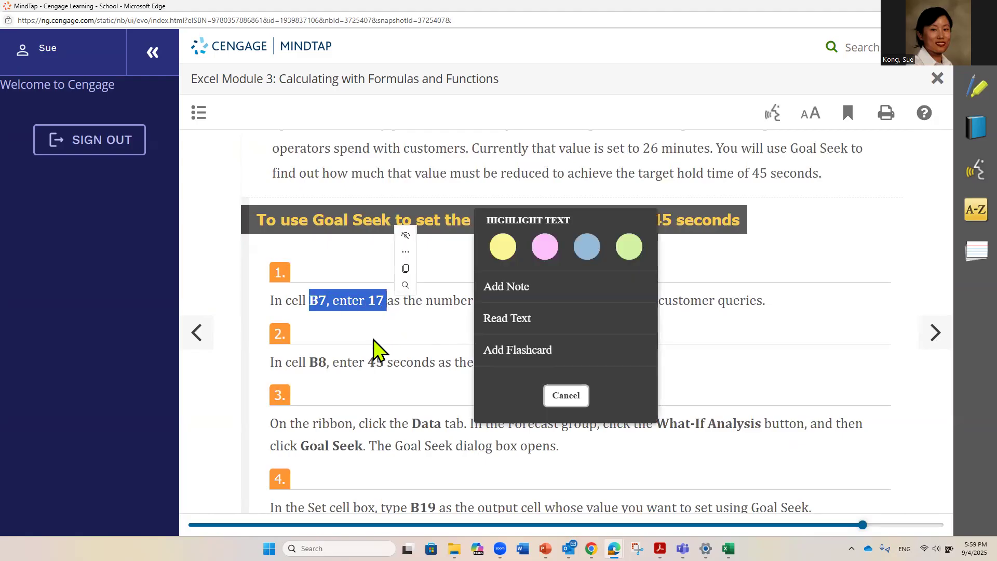
pyautogui.click(396, 332)
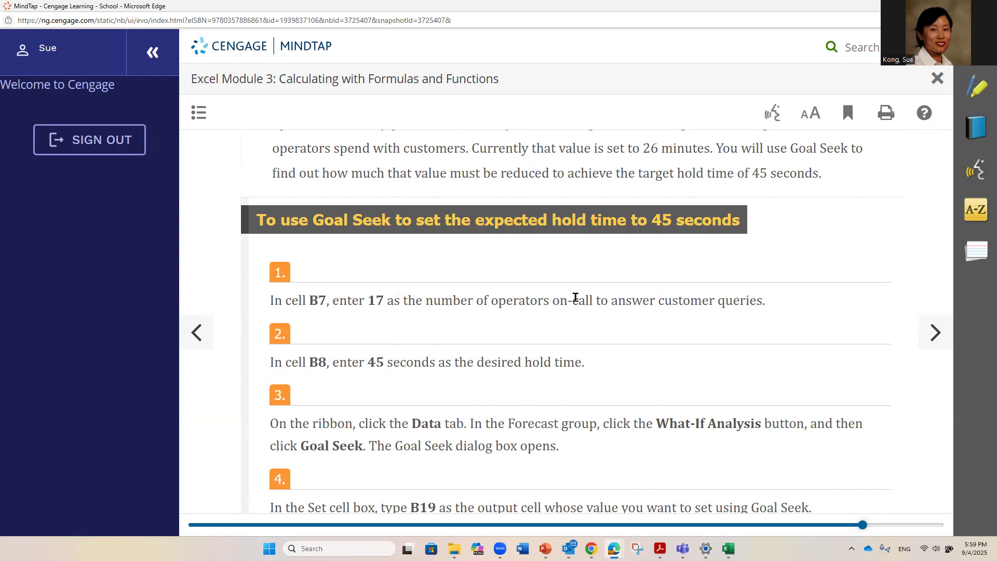
pyautogui.scroll(-2, 690, 345)
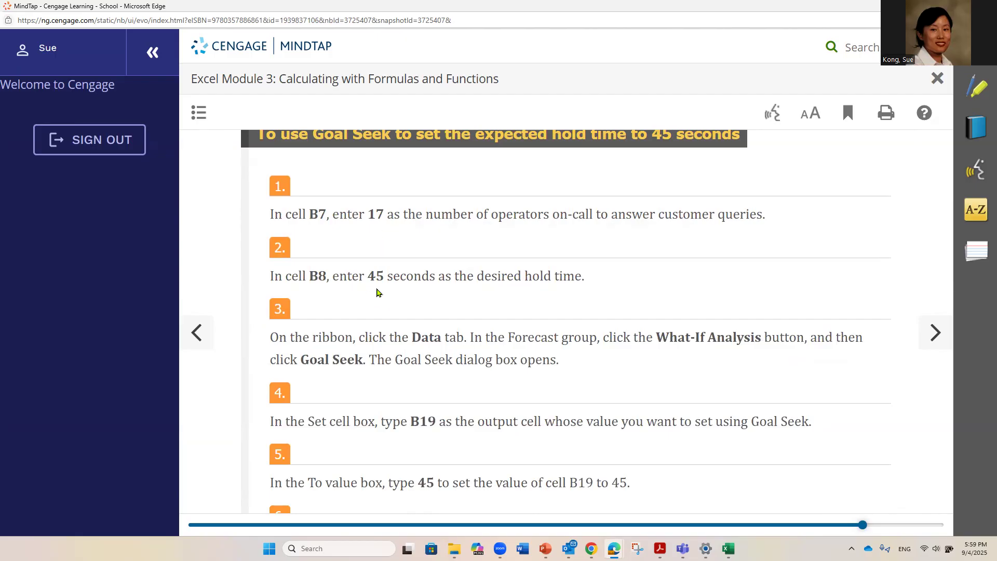
pyautogui.moveTo(368, 275); pyautogui.dragTo(384, 277)
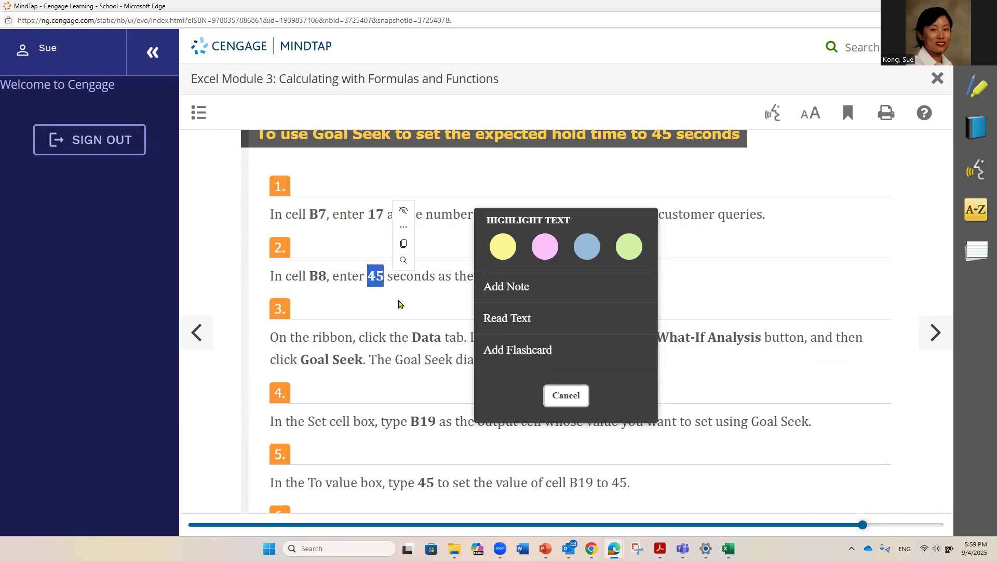
pyautogui.click(400, 304)
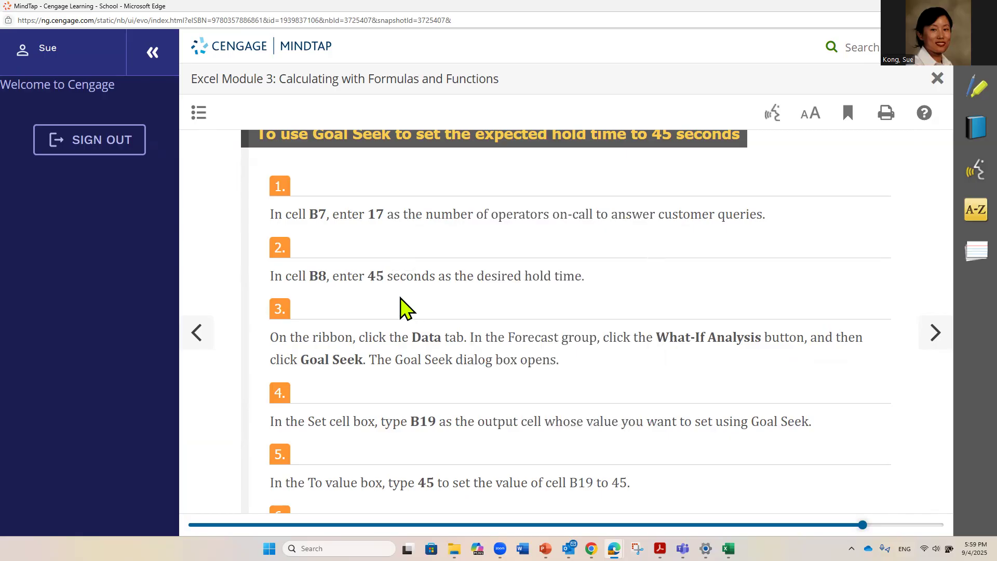
pyautogui.moveTo(376, 214); pyautogui.dragTo(393, 274)
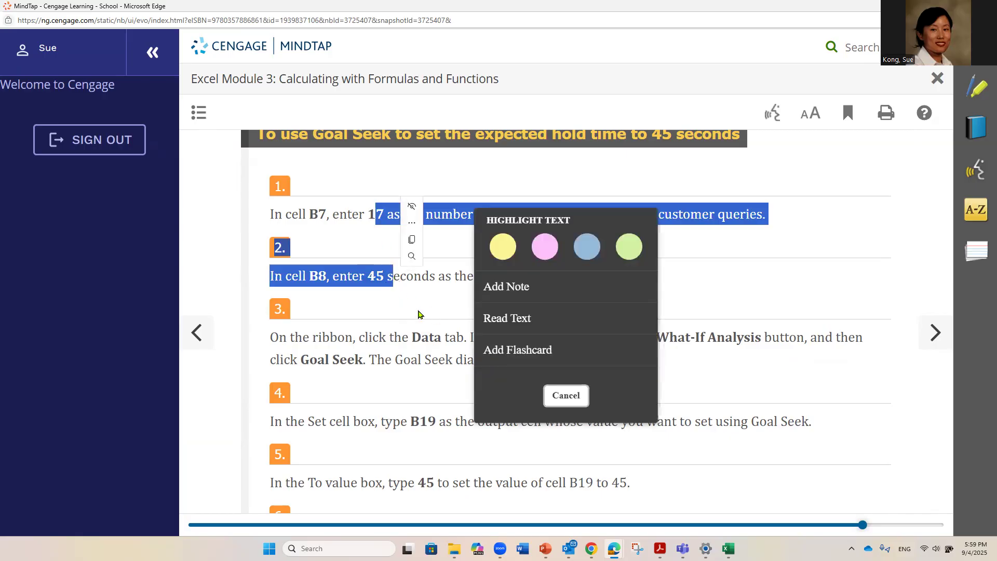
pyautogui.click(393, 312)
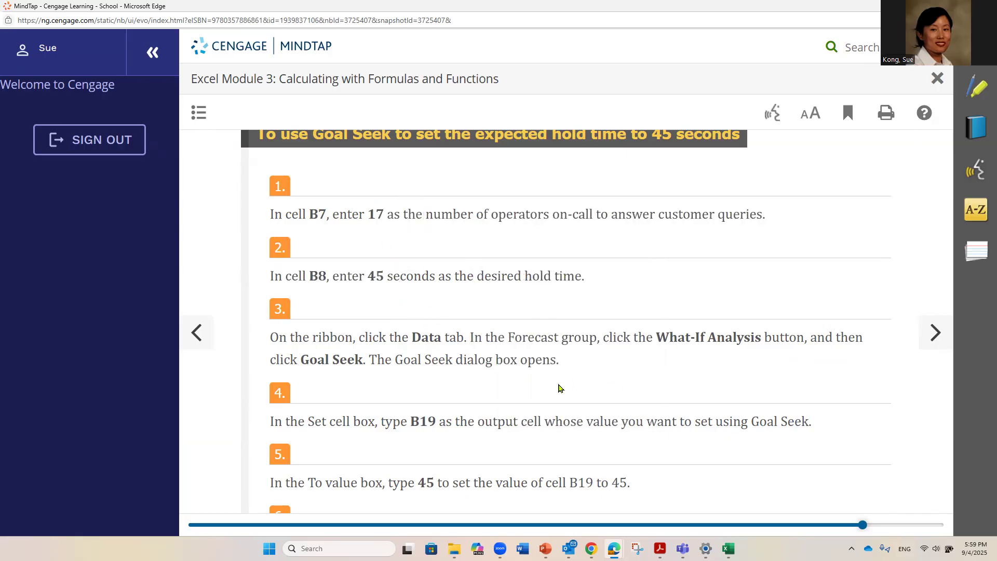
# - Read Goal Seek steps 3 to 6, focusing on B19 as the output cell in the Set cell box
pyautogui.scroll(-2, 519, 386)
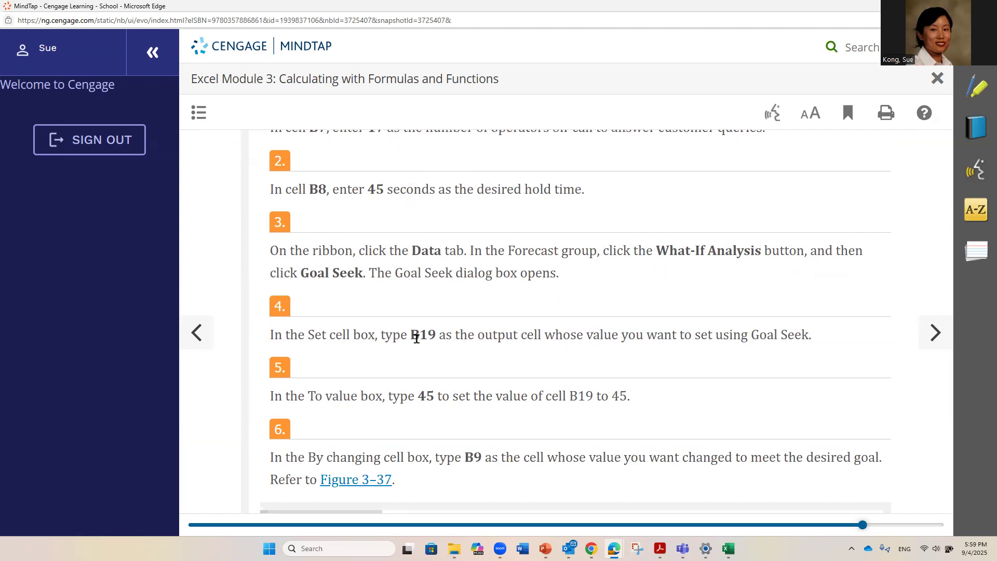
pyautogui.moveTo(407, 335); pyautogui.dragTo(552, 338)
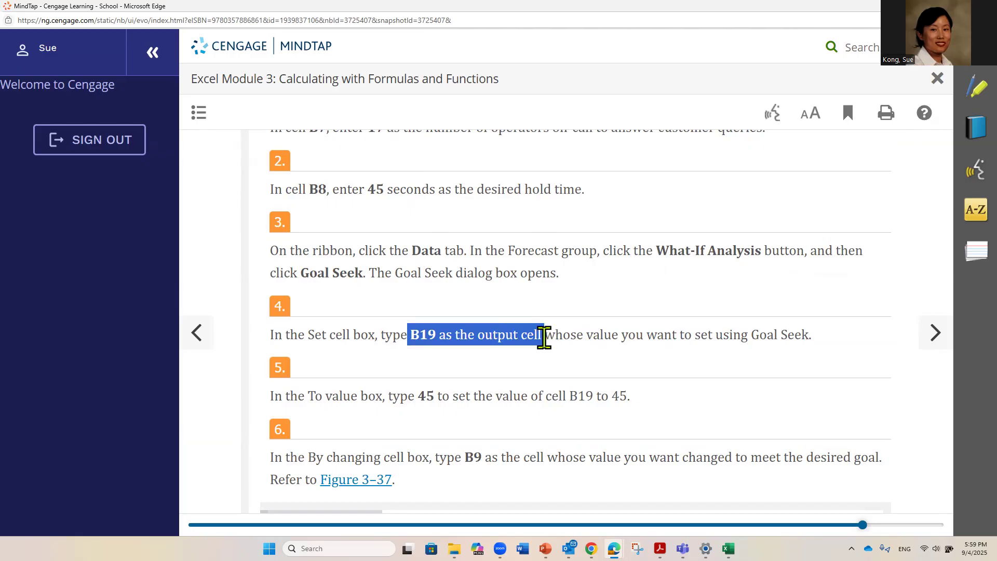
pyautogui.moveTo(437, 335); pyautogui.dragTo(408, 337)
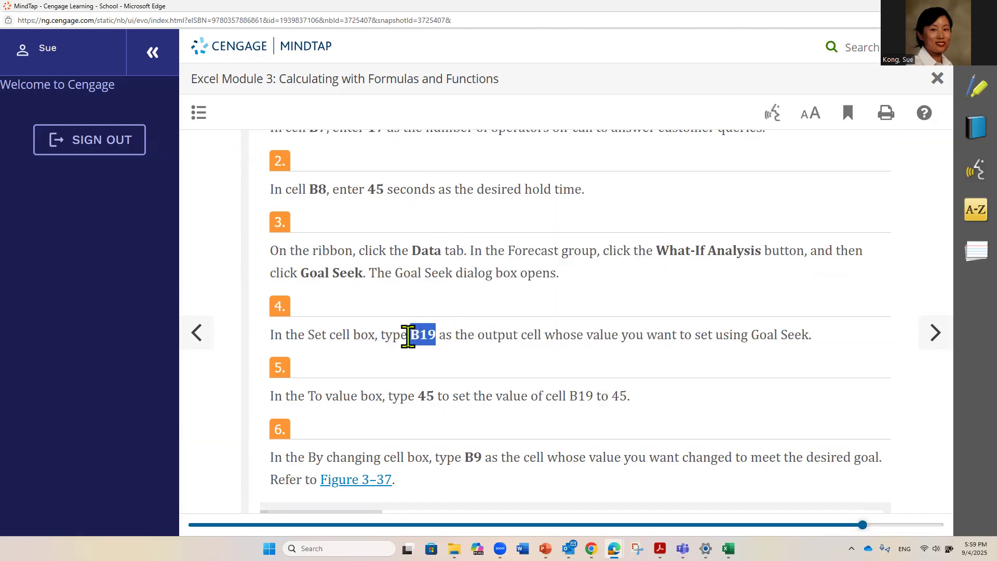
pyautogui.click(719, 370)
pyautogui.scroll(-2, 546, 426)
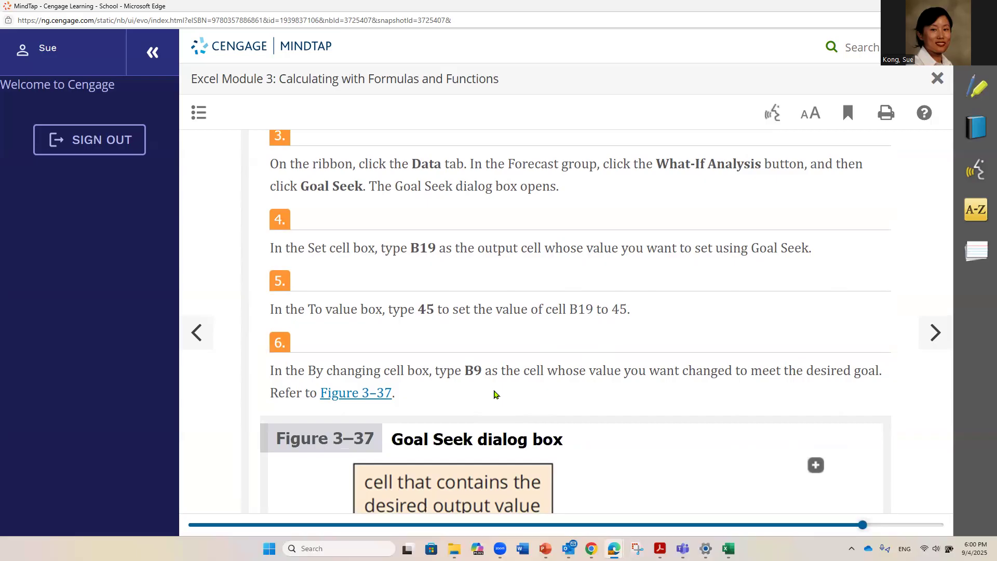
# - Examine the Goal Seek dialog settings in Figure 3–37 and the solution described in step 8 and Figure 3–38
pyautogui.scroll(-5, 494, 395)
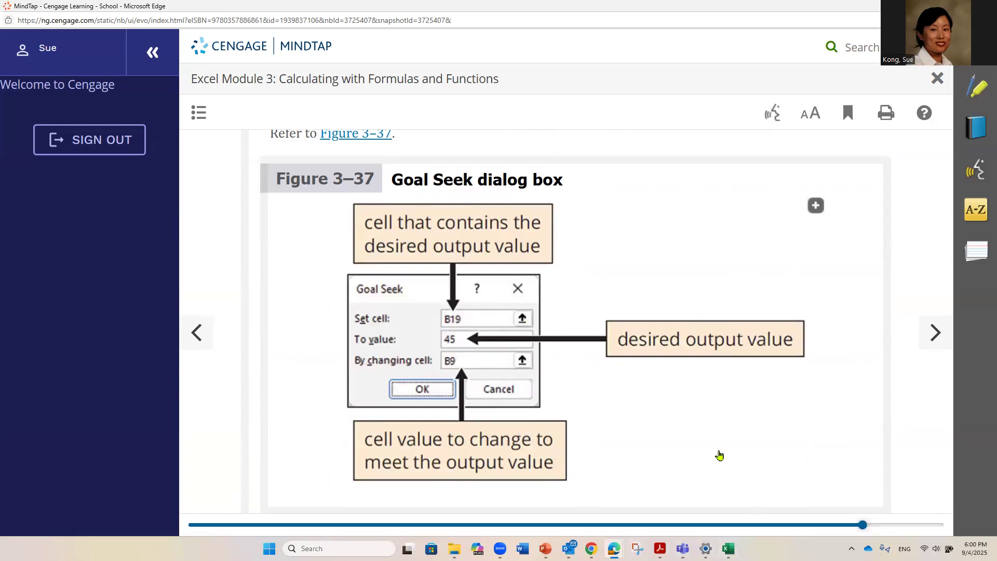
pyautogui.scroll(-5, 718, 453)
pyautogui.scroll(-3, 623, 337)
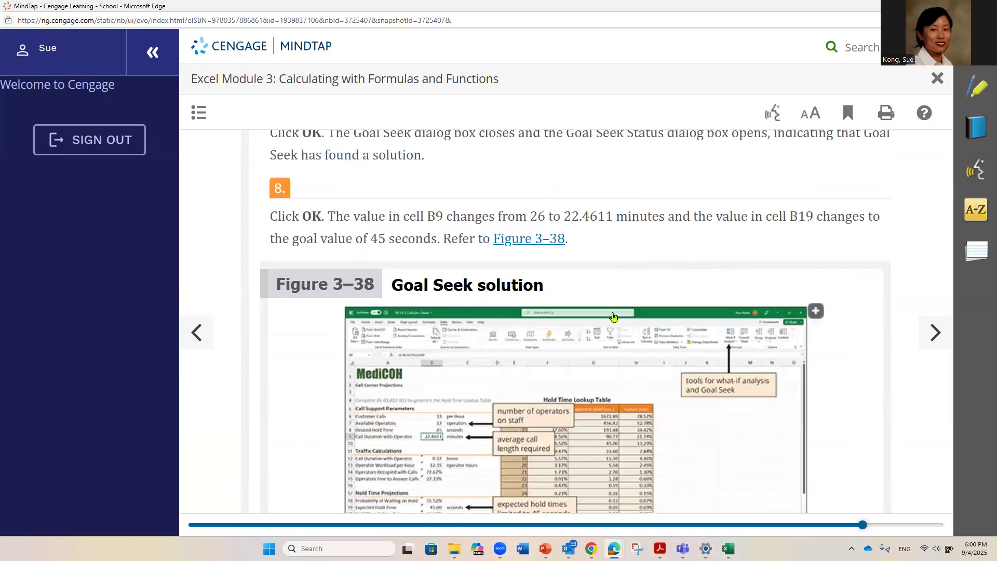
pyautogui.scroll(-2, 605, 297)
pyautogui.scroll(3, 523, 301)
pyautogui.moveTo(529, 303); pyautogui.dragTo(564, 305)
pyautogui.moveTo(426, 322); pyautogui.dragTo(425, 323)
pyautogui.click(678, 395)
pyautogui.scroll(-3, 677, 430)
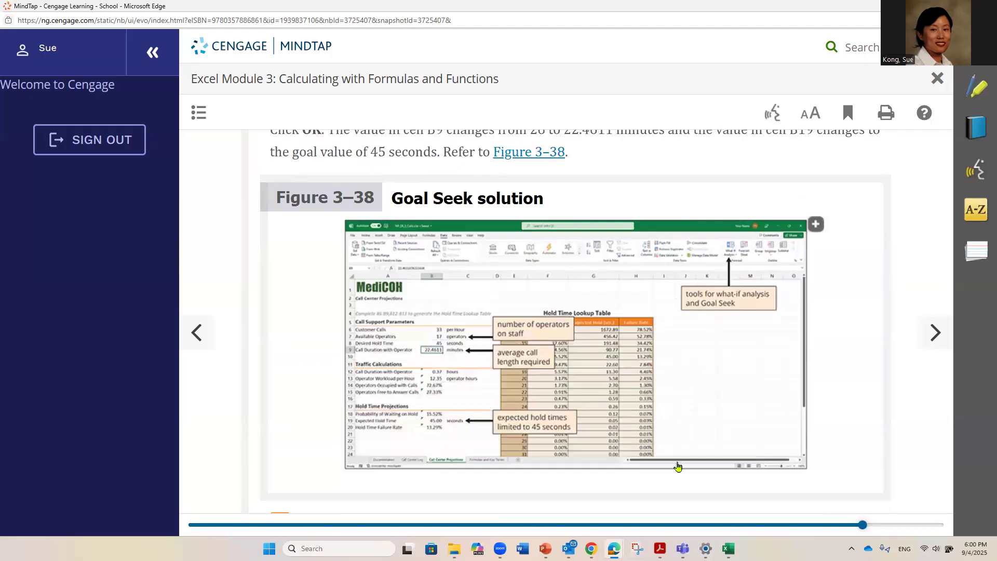
# - Switch to the Excel workbook and set Available Operators in B7 to 17 on the Call Center Projections sheet
pyautogui.click(729, 548)
pyautogui.scroll(3, 272, 357)
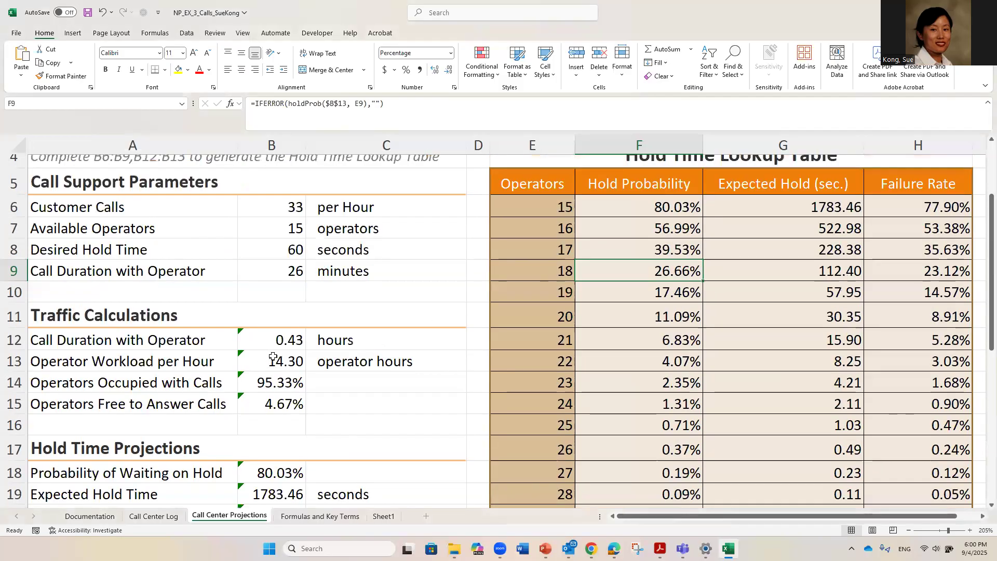
pyautogui.click(267, 229)
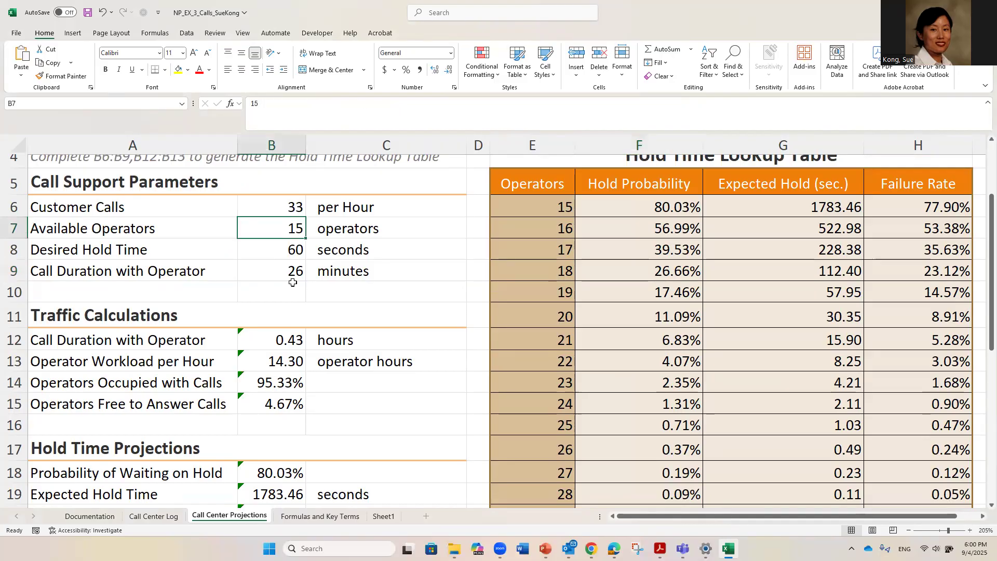
pyautogui.write('17')
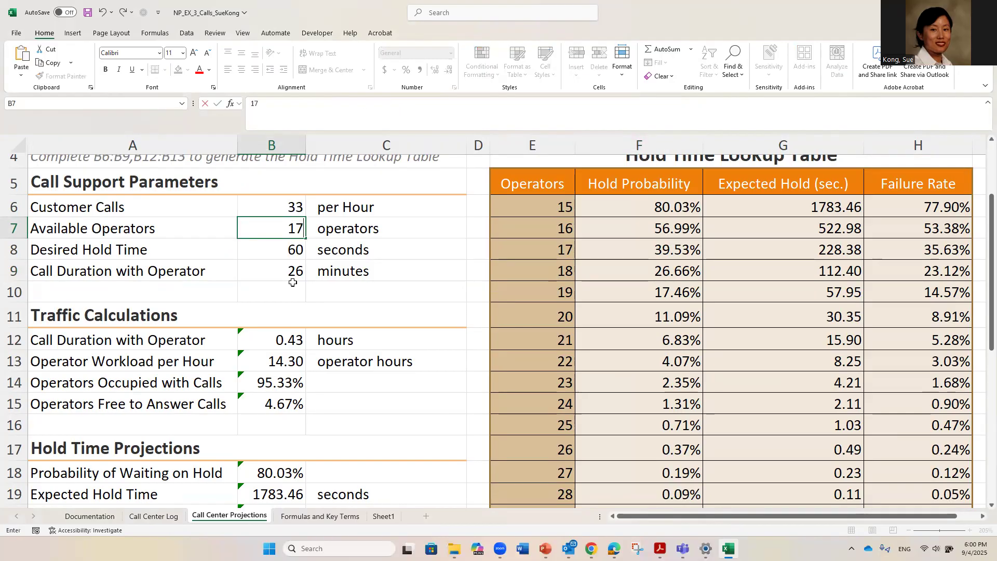
pyautogui.press('Return')
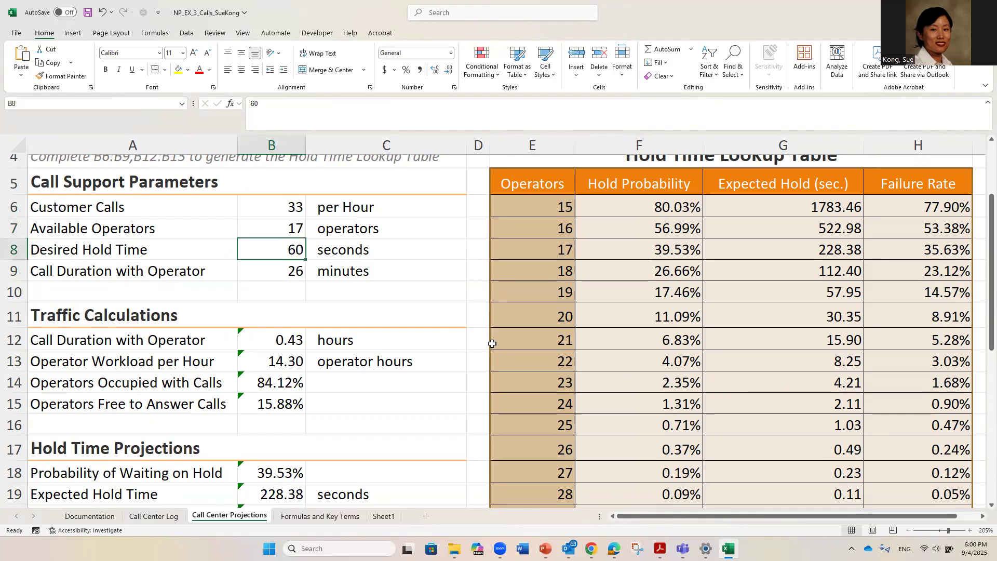
# - Compare the lookup table's 17-operator row E8:H8 with the Hold Time Projections in B18:B20
pyautogui.moveTo(555, 244); pyautogui.dragTo(879, 249)
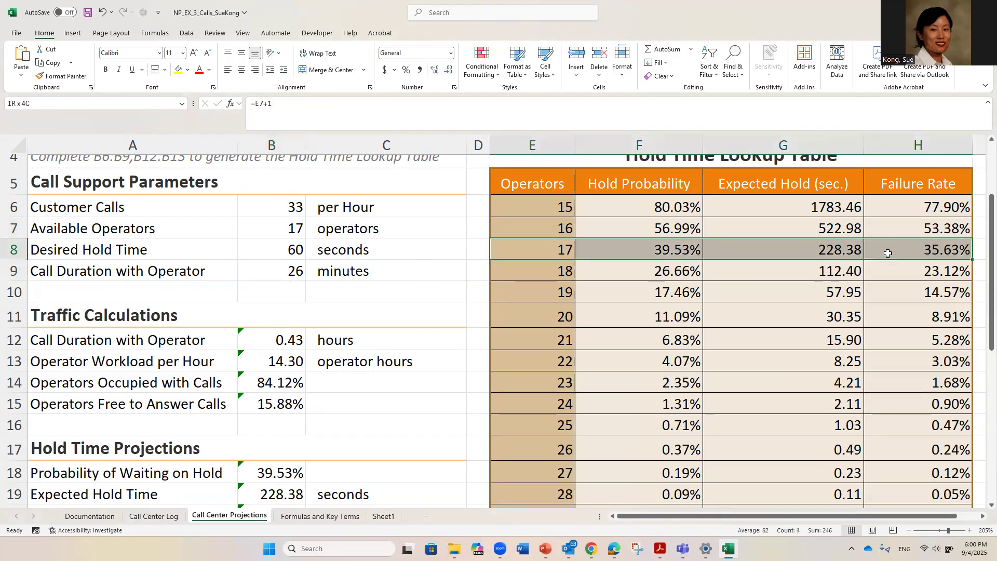
pyautogui.scroll(-2, 254, 441)
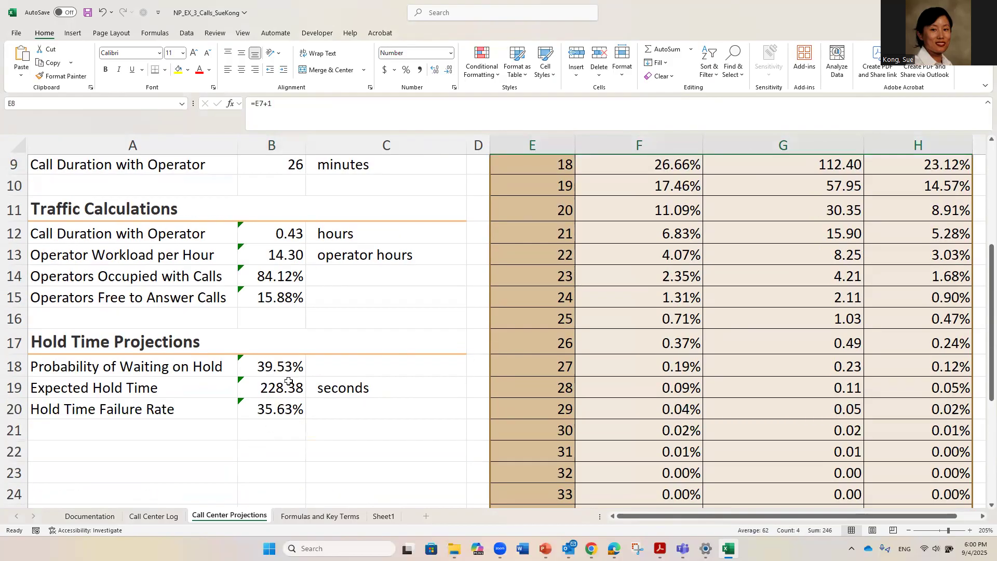
pyautogui.scroll(3, 625, 399)
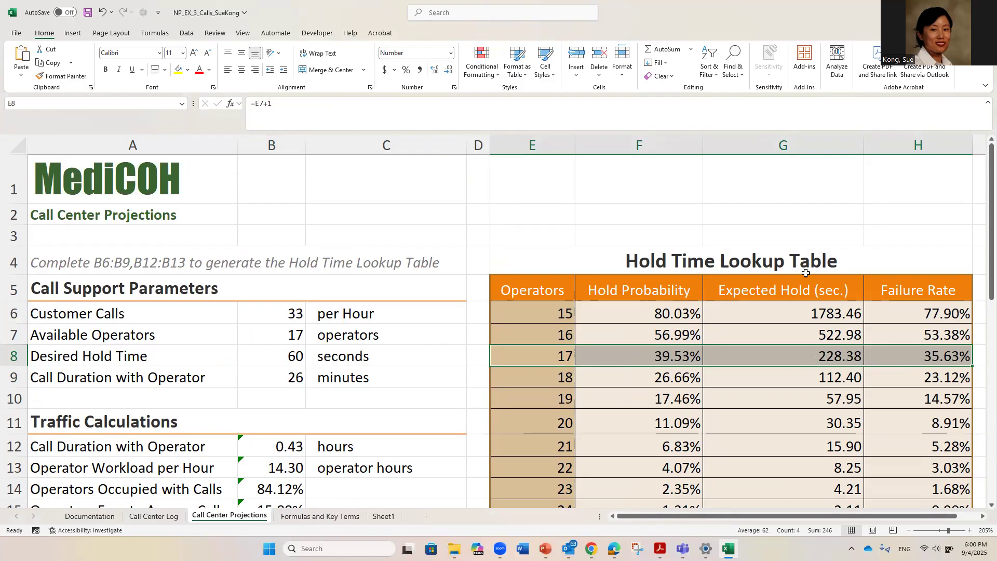
pyautogui.scroll(-3, 267, 462)
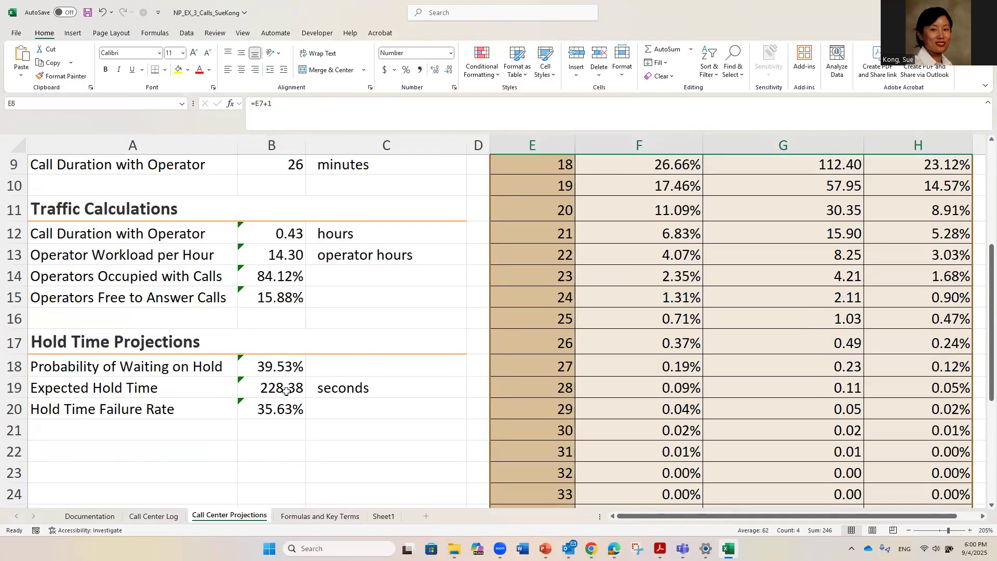
# - Examine the Expected Hold Time projection in B19 against the 17-operator row of the lookup table
pyautogui.scroll(3, 795, 316)
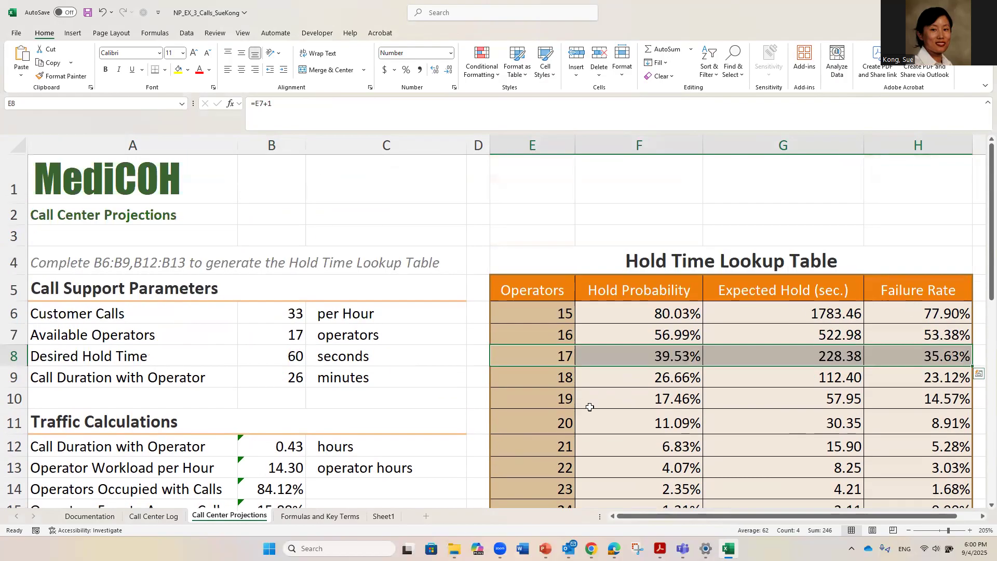
pyautogui.scroll(-3, 285, 418)
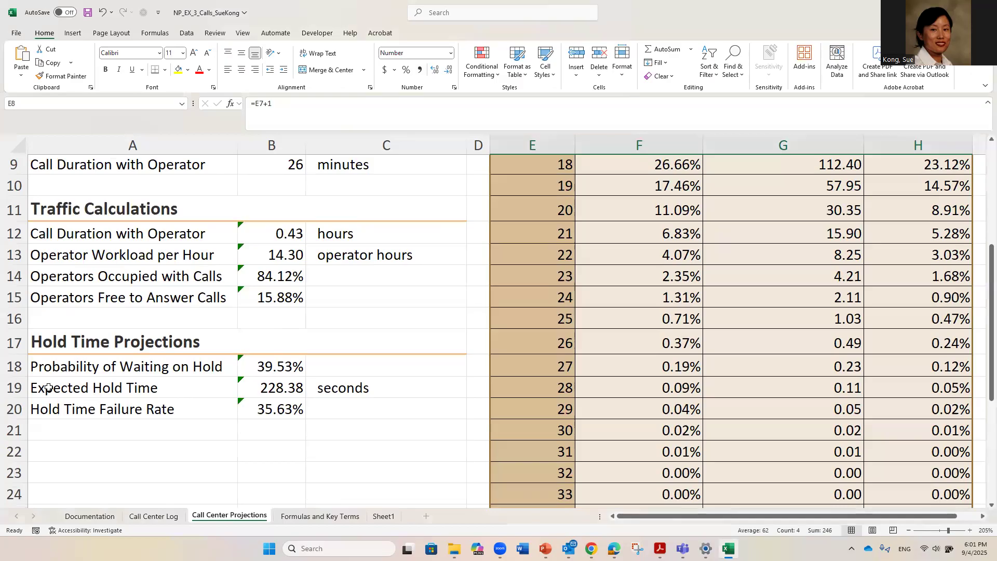
pyautogui.click(281, 389)
pyautogui.click(72, 388)
pyautogui.click(276, 388)
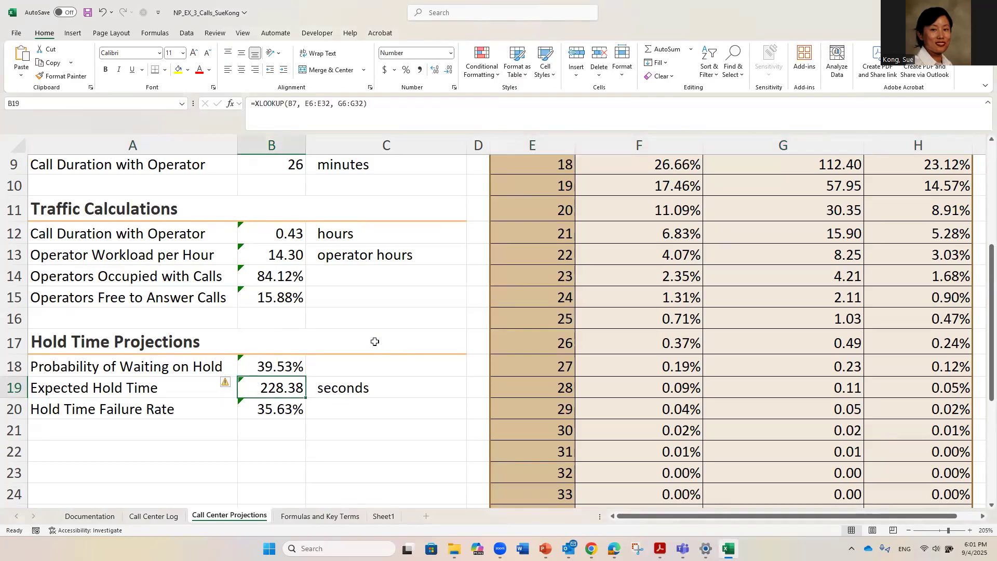
# - Highlight the Call Duration with Operator cell B9 and the Expected Hold Time cell B19 with yellow fill
pyautogui.scroll(3, 375, 341)
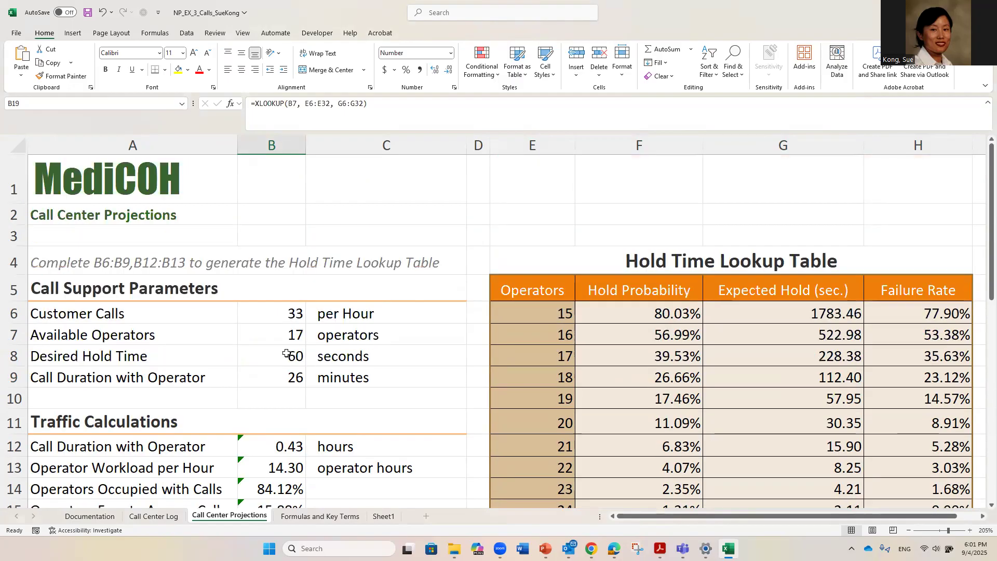
pyautogui.click(268, 383)
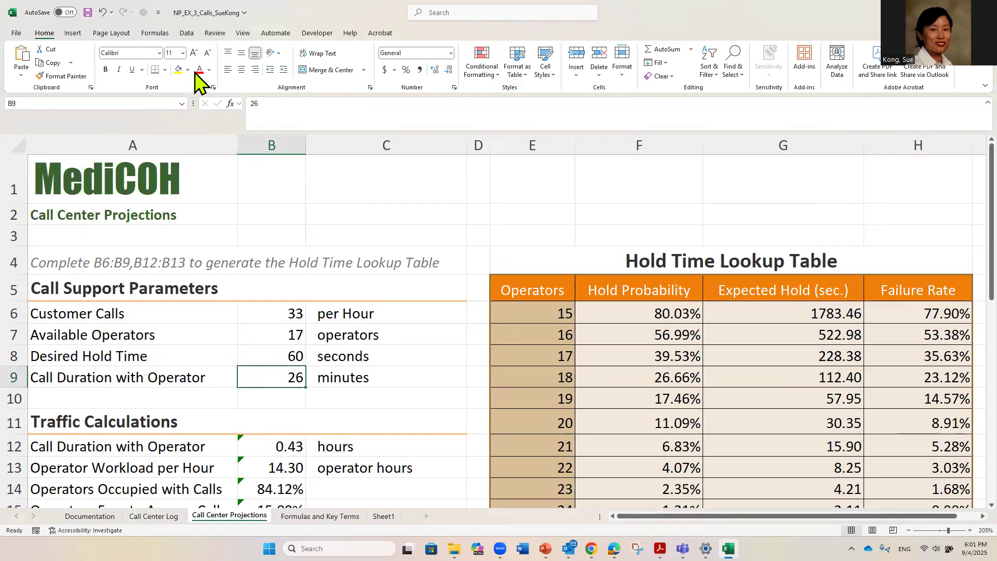
pyautogui.click(179, 69)
pyautogui.scroll(-3, 339, 400)
pyautogui.click(273, 409)
pyautogui.click(282, 390)
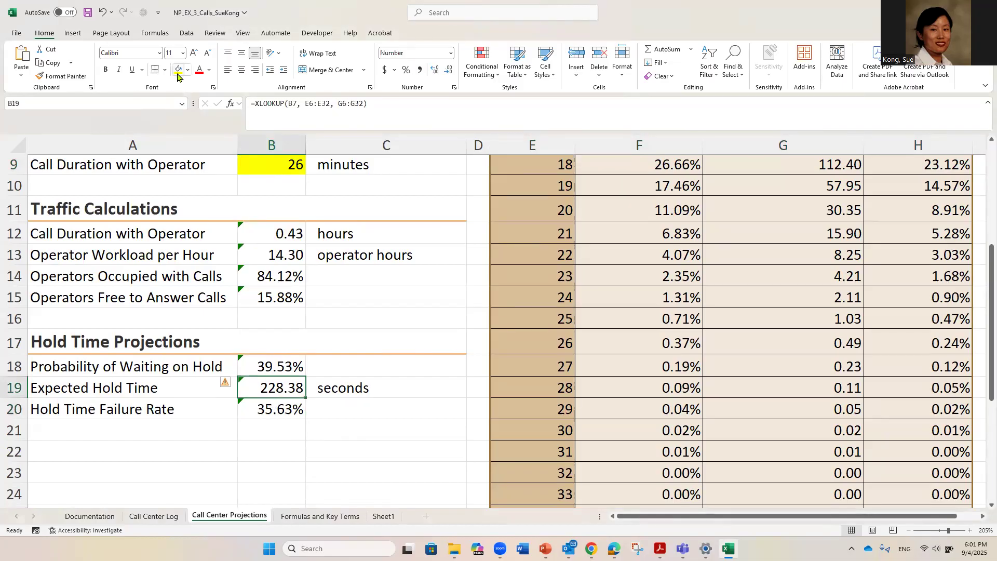
# - Review the highlighted input cell B9 and the XLOOKUP formula in output cell B19
pyautogui.scroll(3, 343, 308)
pyautogui.click(283, 376)
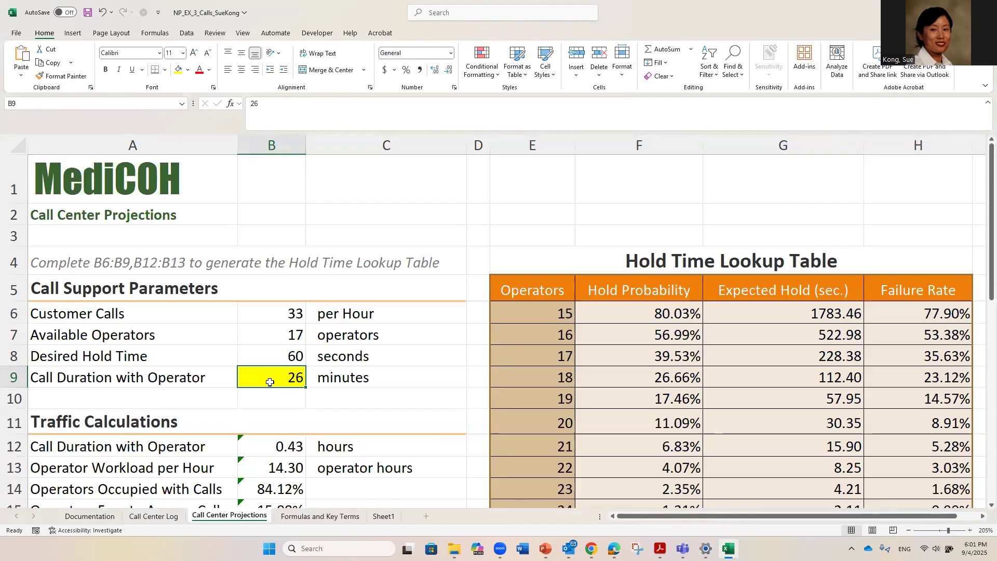
pyautogui.scroll(-3, 270, 383)
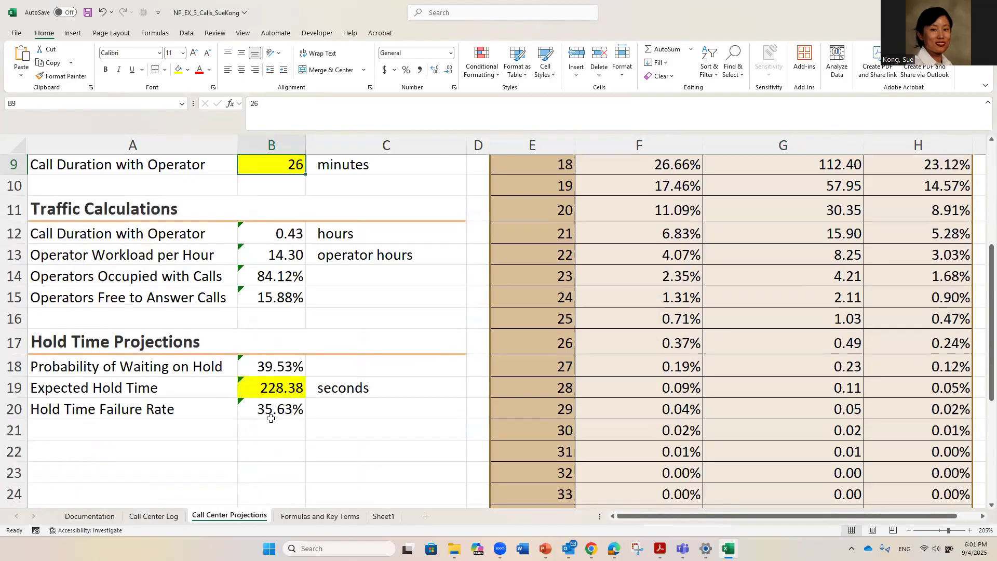
pyautogui.click(280, 391)
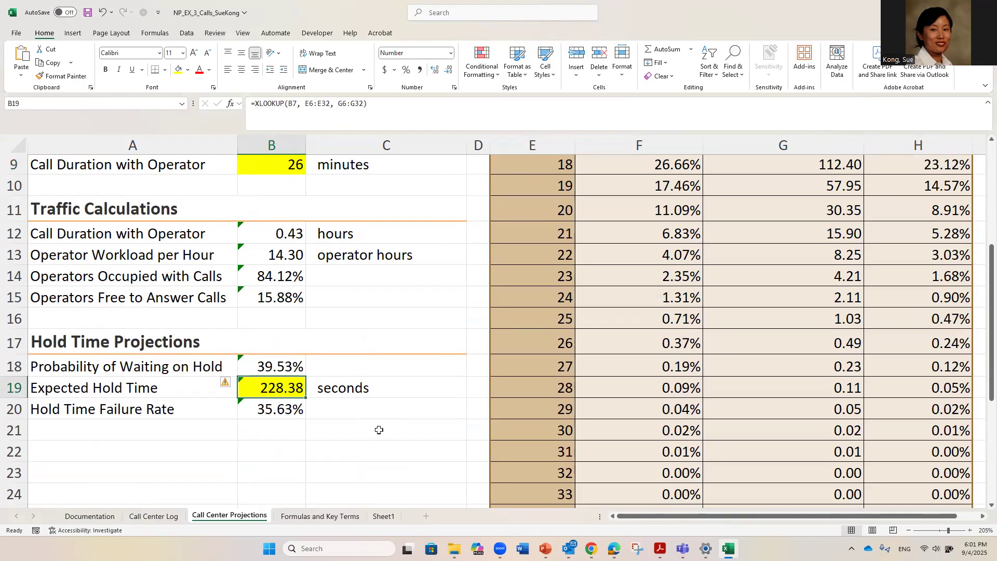
pyautogui.scroll(3, 379, 430)
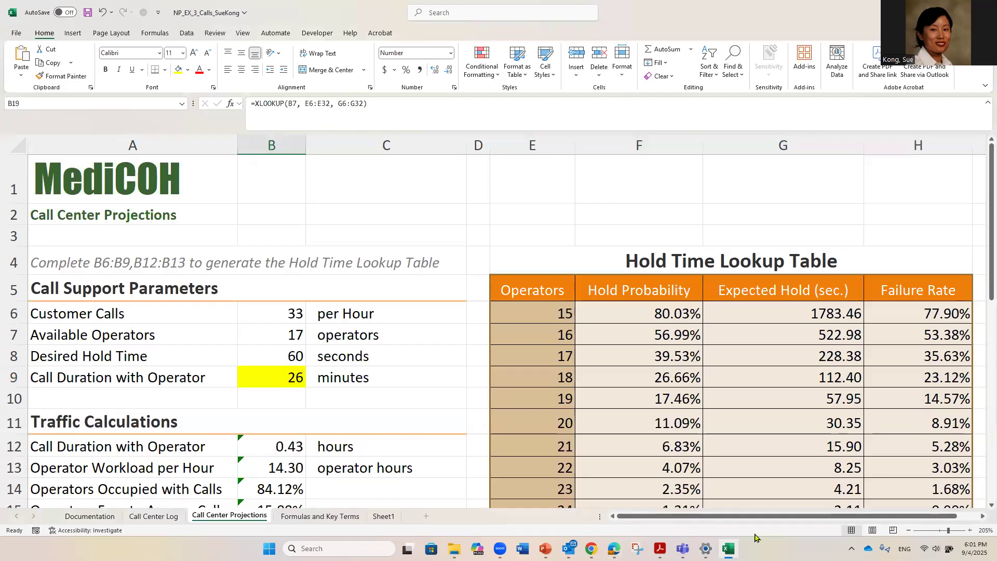
# - Switch to the MindTap textbook and read the opening steps for setting the expected hold time with Goal Seek
pyautogui.click(728, 548)
pyautogui.scroll(10, 643, 383)
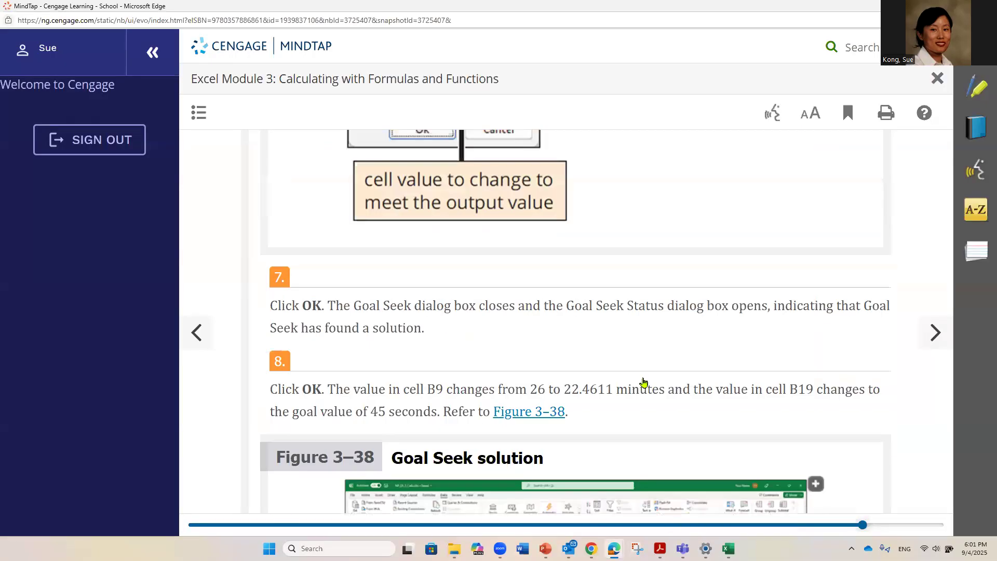
pyautogui.scroll(-6, 643, 382)
pyautogui.scroll(8, 436, 383)
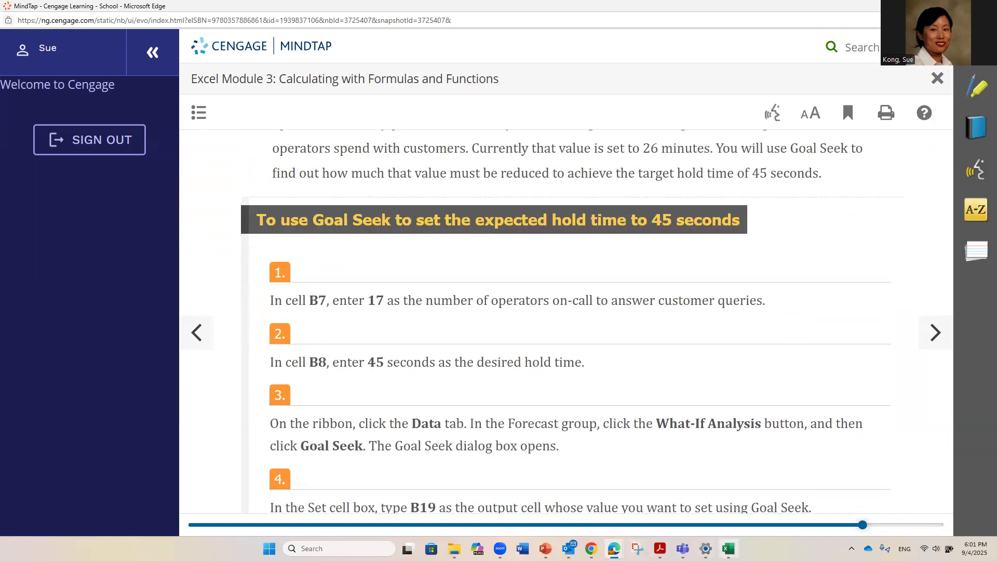
# - Switch to the Excel workbook and set Desired Hold Time in B8 to 45 seconds
pyautogui.click(729, 549)
pyautogui.click(279, 359)
pyautogui.write('4')
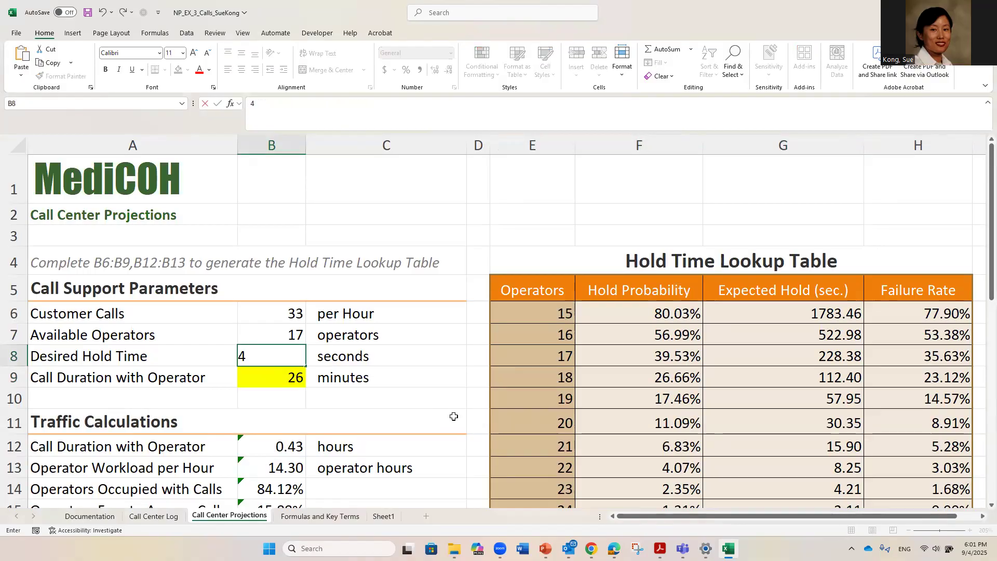
pyautogui.write('5')
pyautogui.press('Return')
# - Check the values in B7:B8 against steps 1 and 2 in the textbook, returning to the workbook
pyautogui.moveTo(285, 333); pyautogui.dragTo(293, 358)
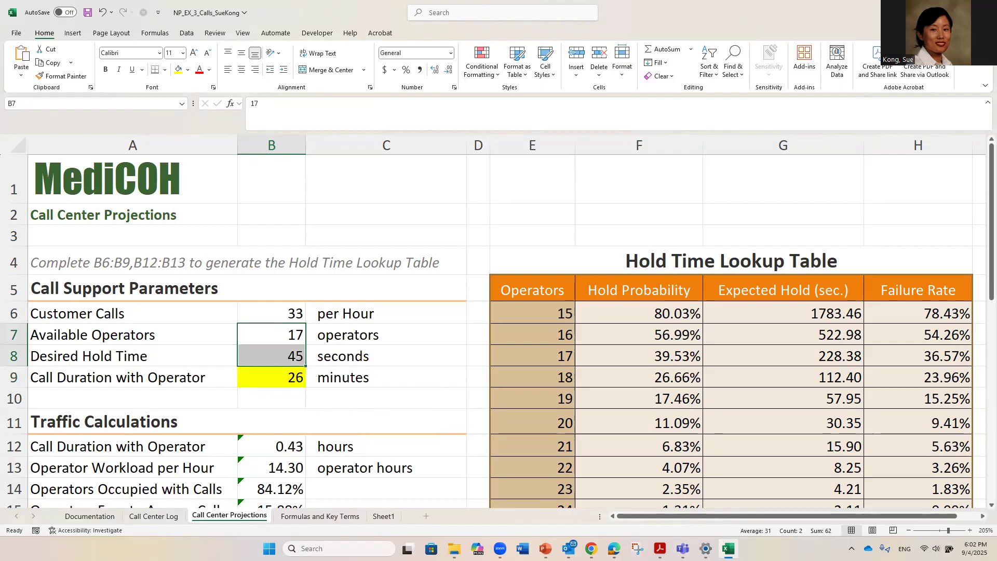
pyautogui.click(728, 548)
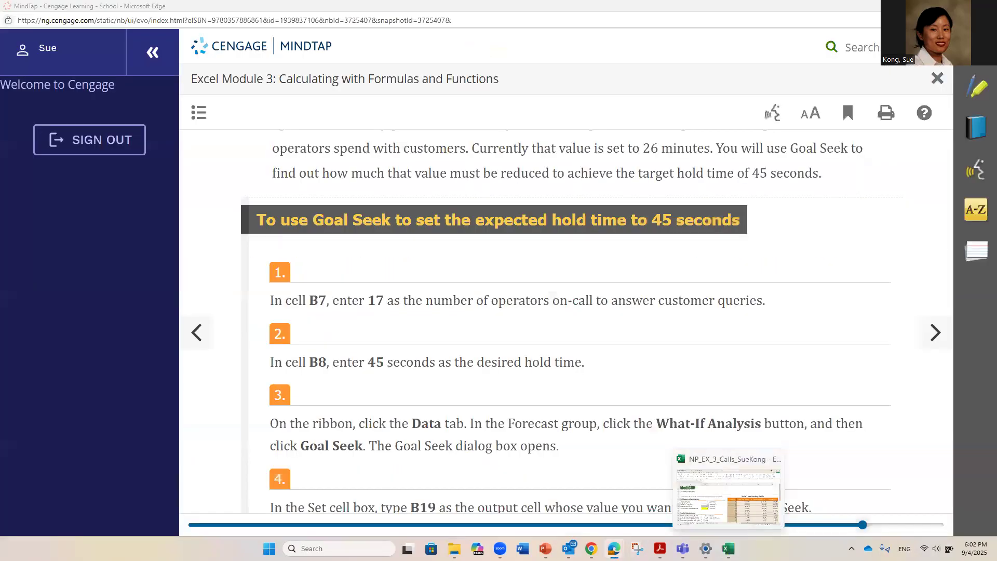
pyautogui.hotkey('alt', 'Tab')
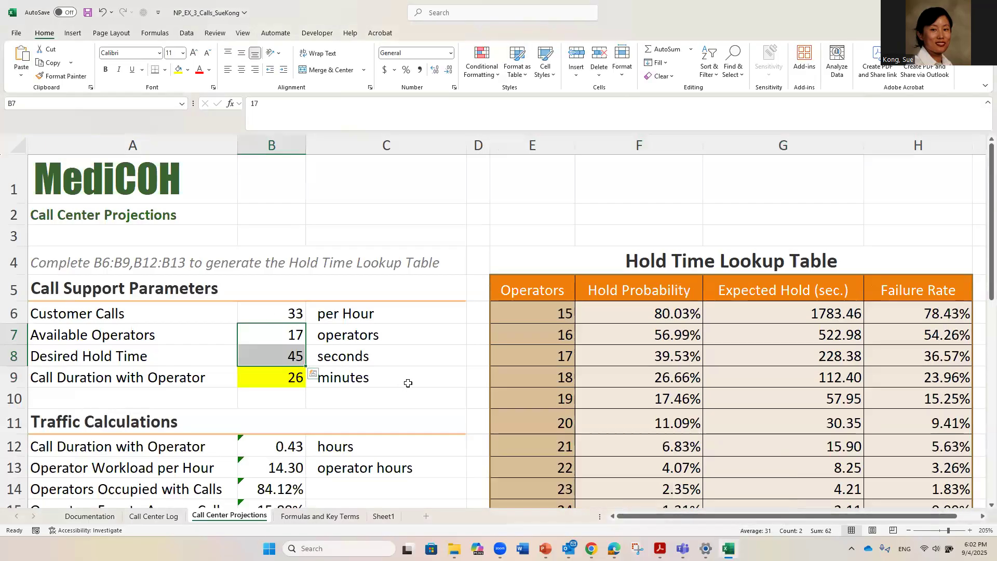
# - Review the Available Operators, Desired Hold Time and Call Duration with Operator inputs in B7:B9
pyautogui.click(400, 380)
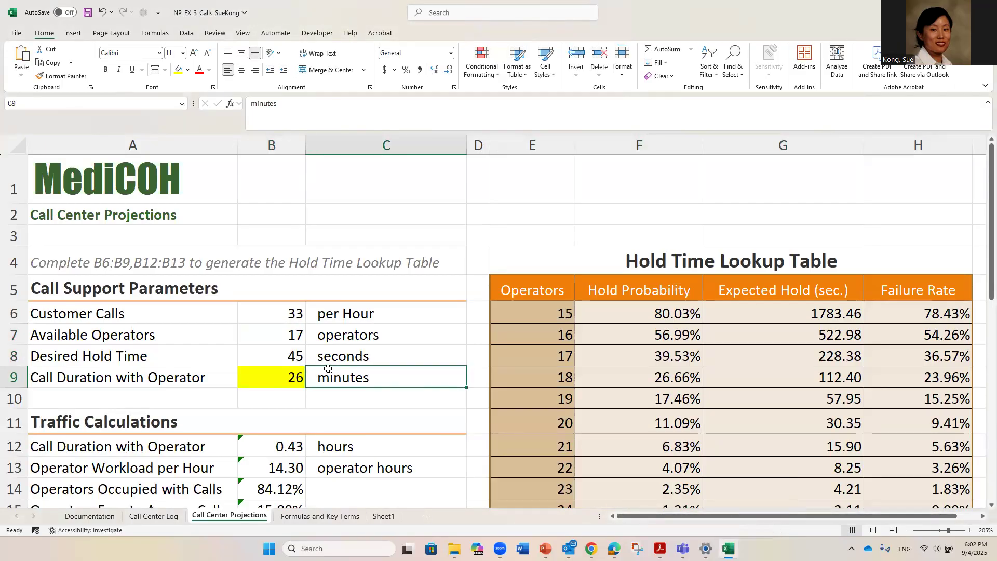
pyautogui.click(285, 339)
pyautogui.click(278, 356)
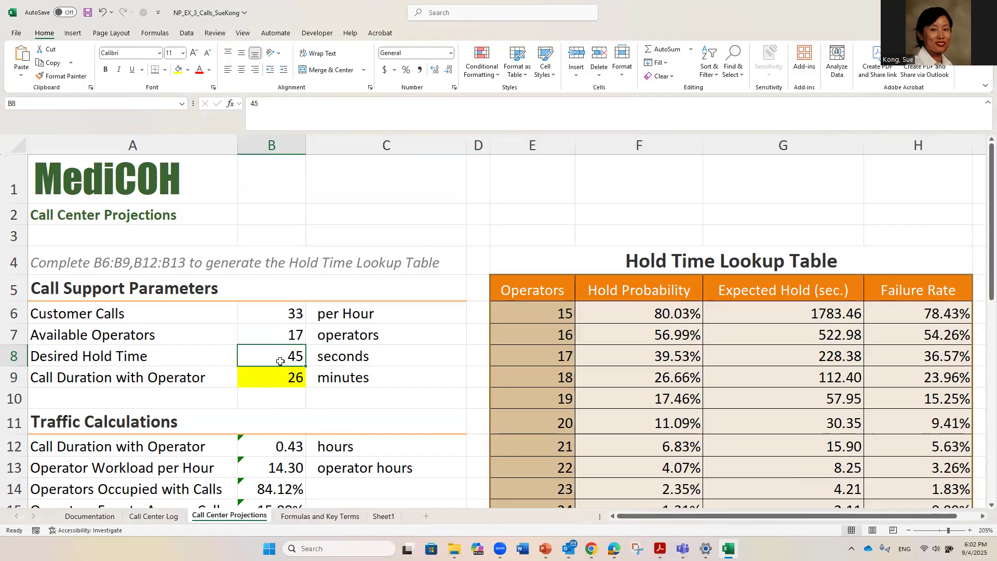
pyautogui.click(274, 378)
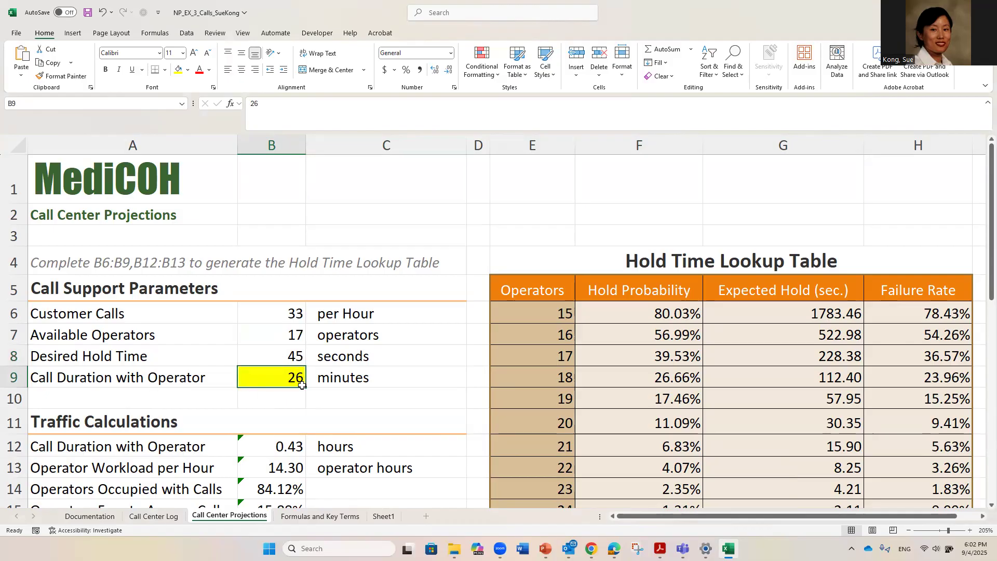
pyautogui.scroll(-2, 349, 433)
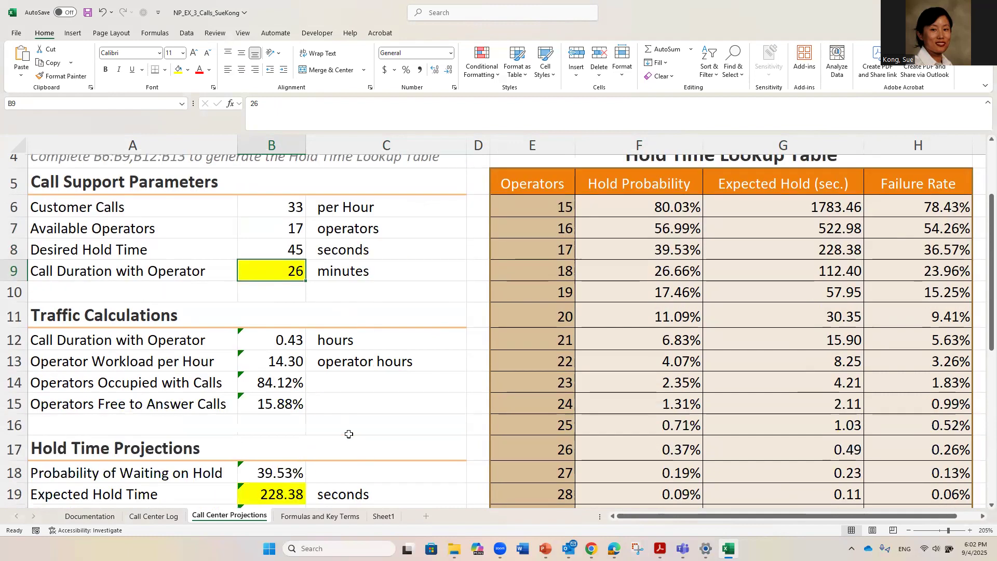
# - Start Goal Seek with Expected Hold Time cell B19 as the set cell and 45 as the target value
pyautogui.click(279, 496)
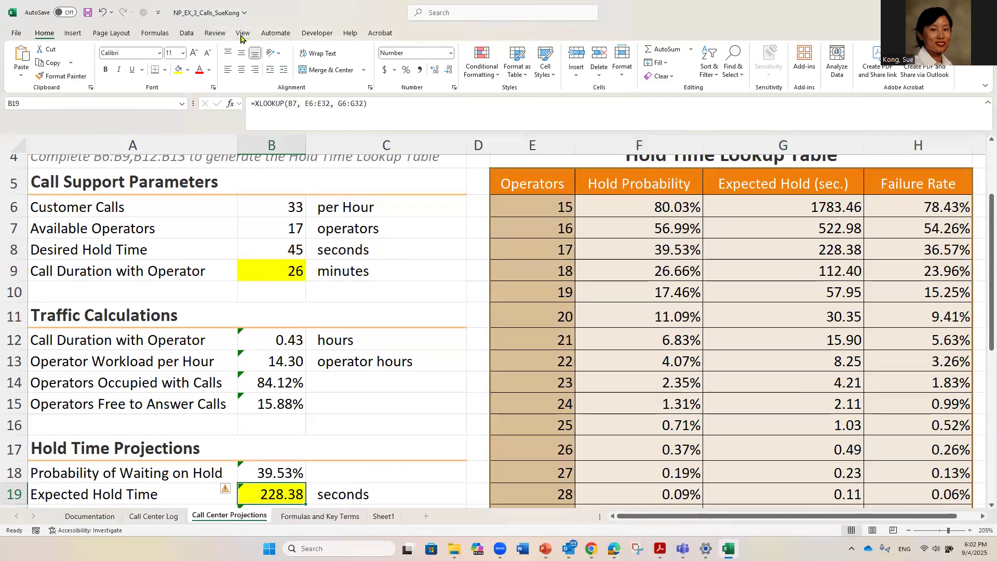
pyautogui.click(188, 33)
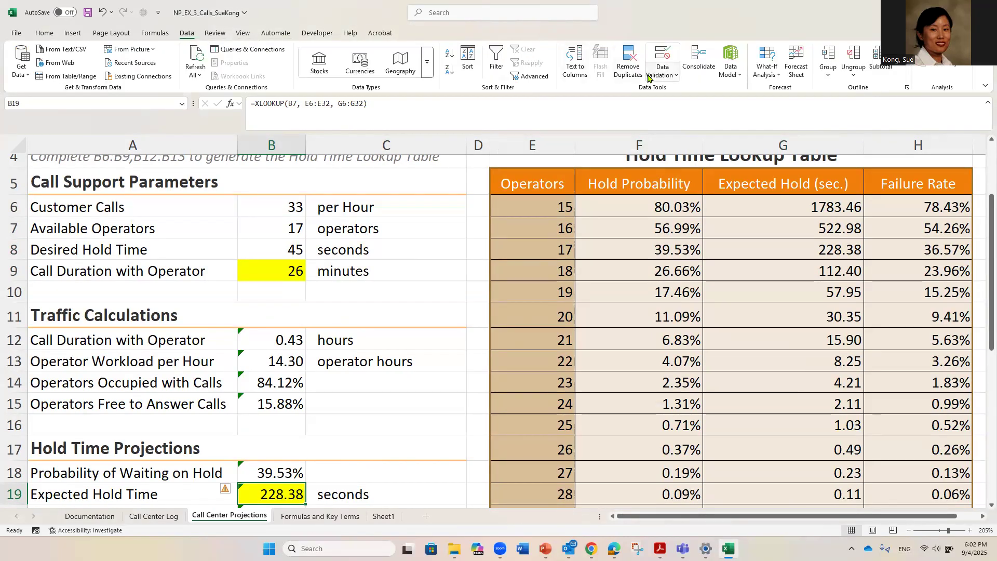
pyautogui.click(768, 77)
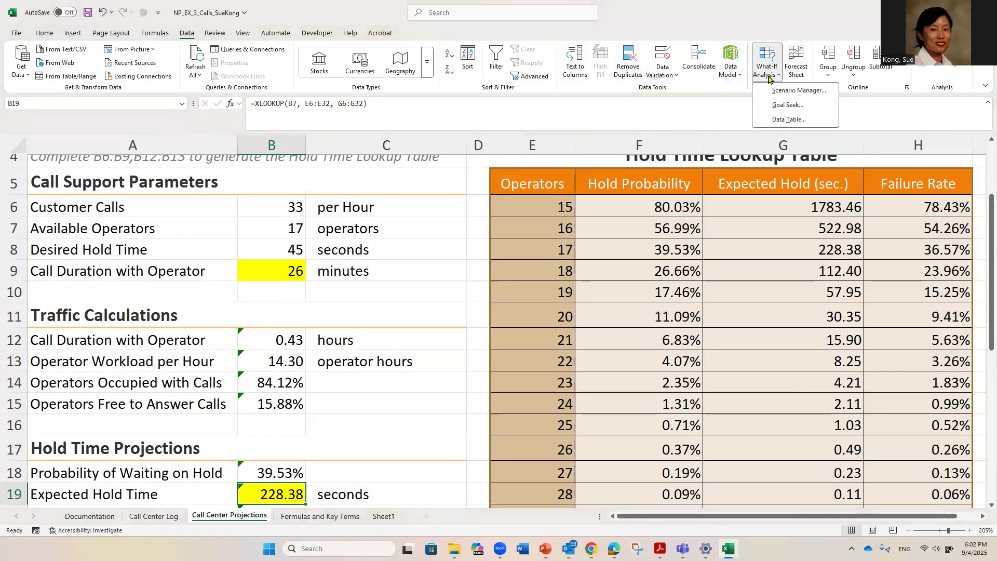
pyautogui.click(788, 106)
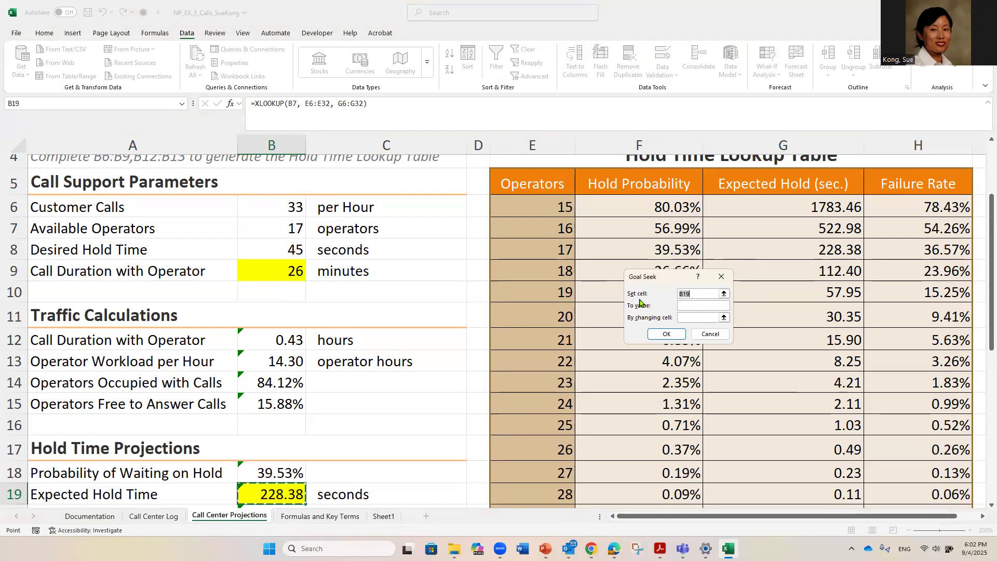
pyautogui.click(698, 294)
pyautogui.click(272, 497)
pyautogui.click(704, 306)
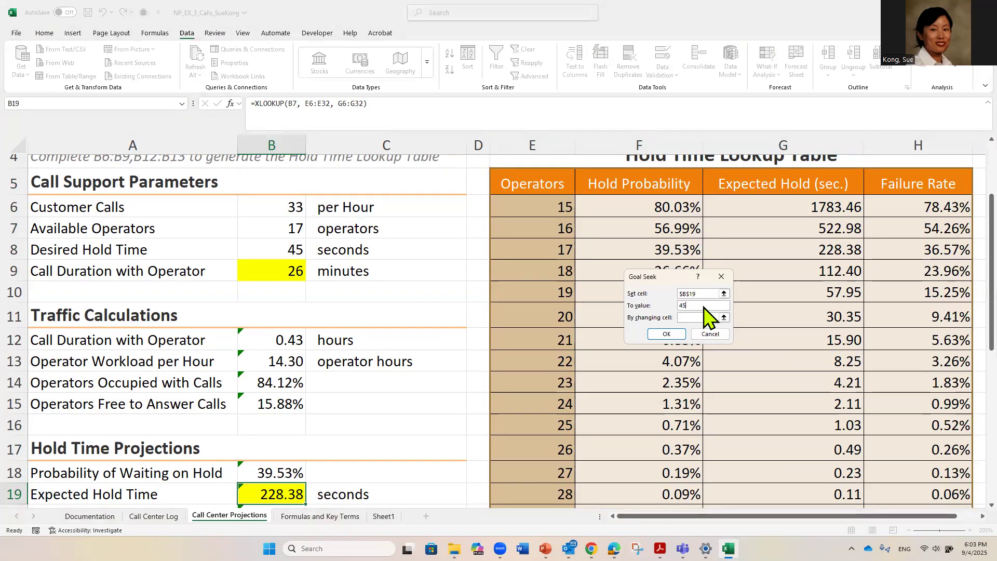
pyautogui.click(693, 318)
pyautogui.click(274, 230)
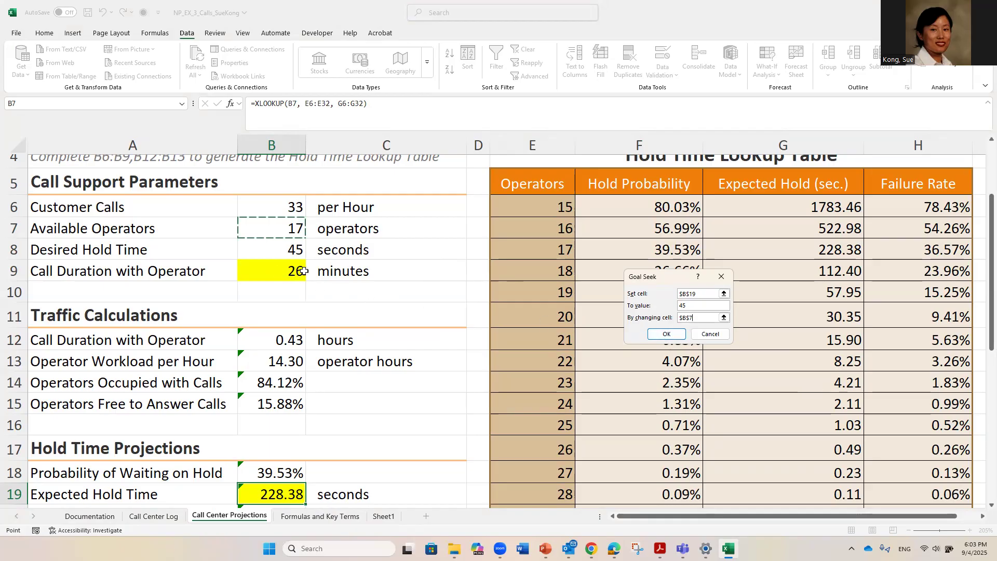
pyautogui.click(700, 318)
pyautogui.press('BackSpace')
# - Use Call Duration with Operator cell B9 as the changing cell, run Goal Seek and accept the solution
pyautogui.click(265, 267)
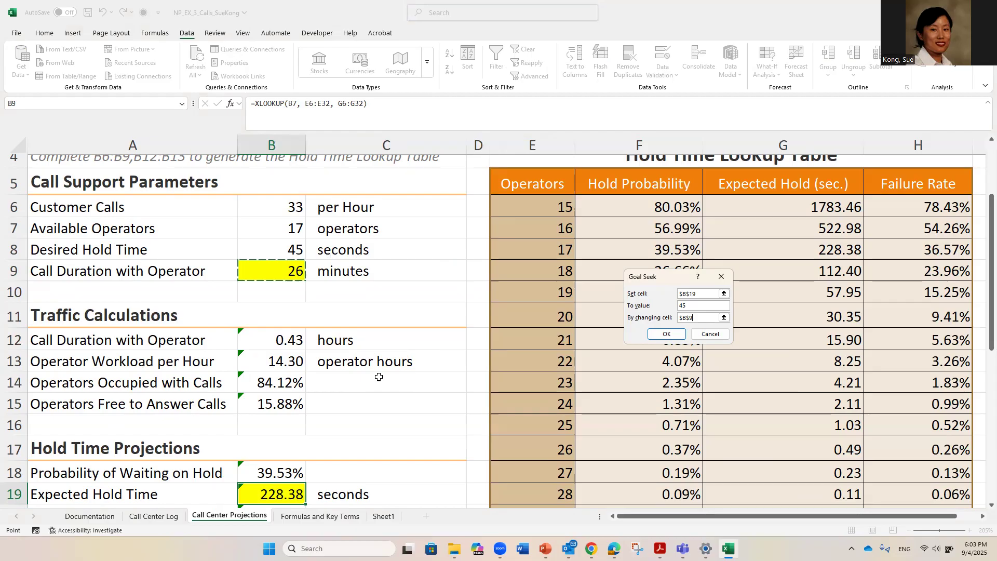
pyautogui.click(666, 334)
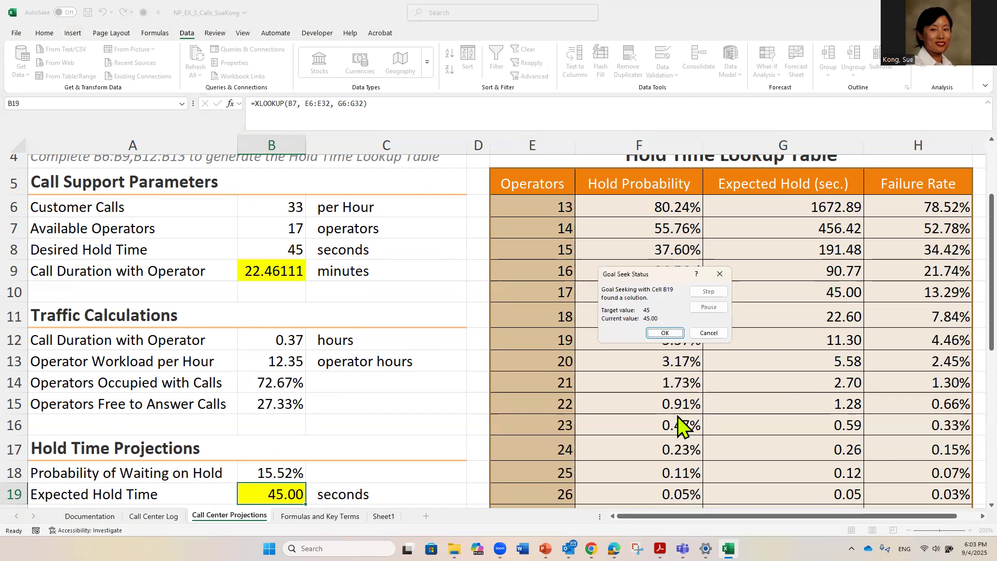
pyautogui.click(663, 333)
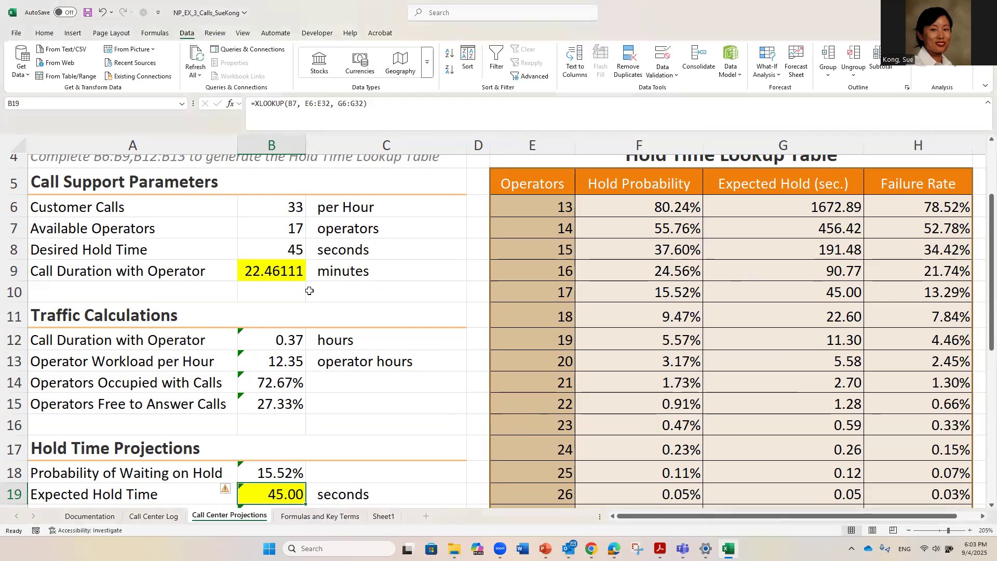
# - Compare the Goal Seek results in the Call Duration cell B9 and the Expected Hold Time cell B19
pyautogui.click(267, 273)
pyautogui.click(275, 496)
pyautogui.click(272, 271)
pyautogui.click(269, 495)
pyautogui.click(273, 271)
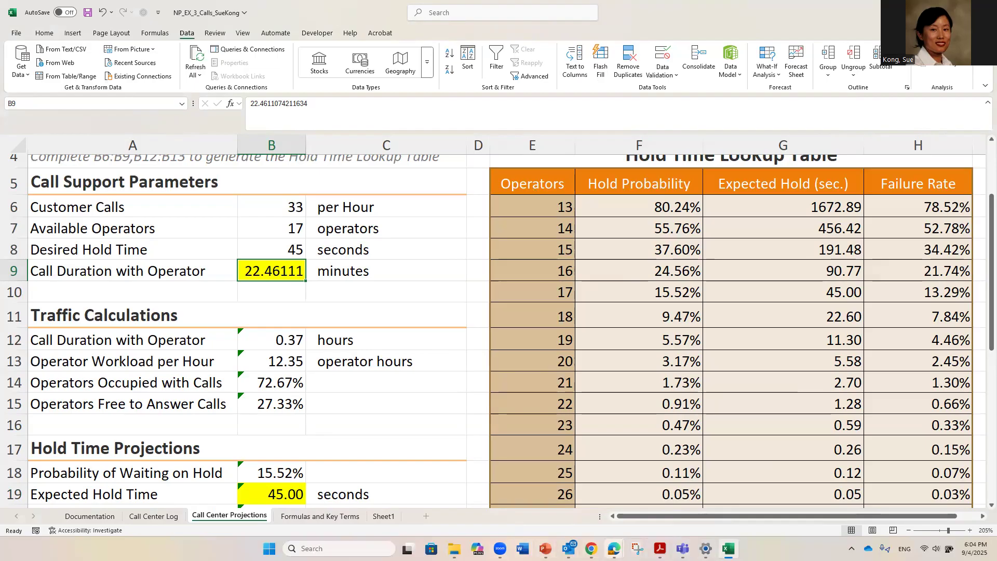
# - Switch to the MindTap textbook, review Figures 3–37 and 3–38 and the Goal Seek conclusions, and open the Part 3.2 Quick Check
pyautogui.moveTo(613, 548)
pyautogui.click(646, 515)
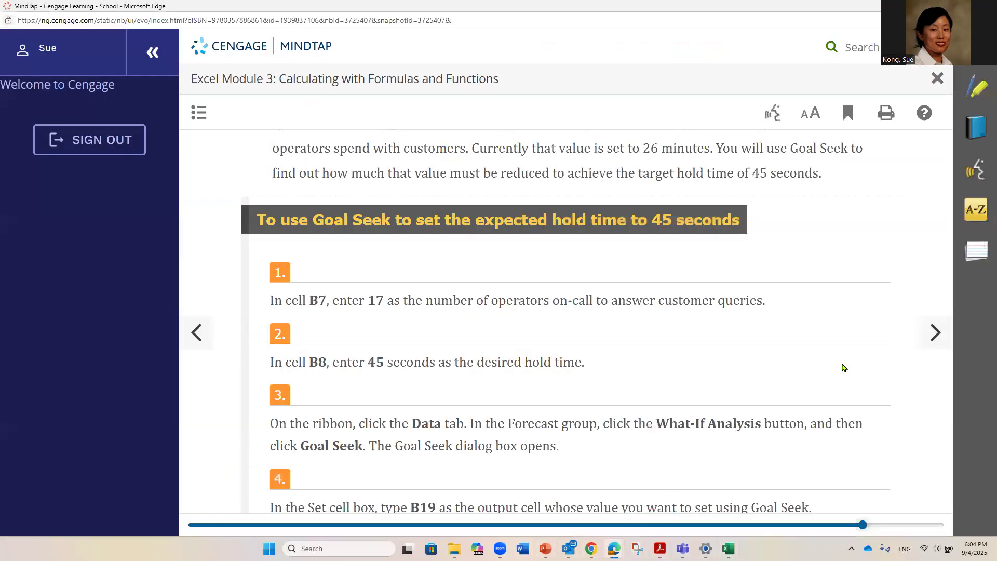
pyautogui.scroll(-3, 813, 371)
pyautogui.scroll(-6, 812, 386)
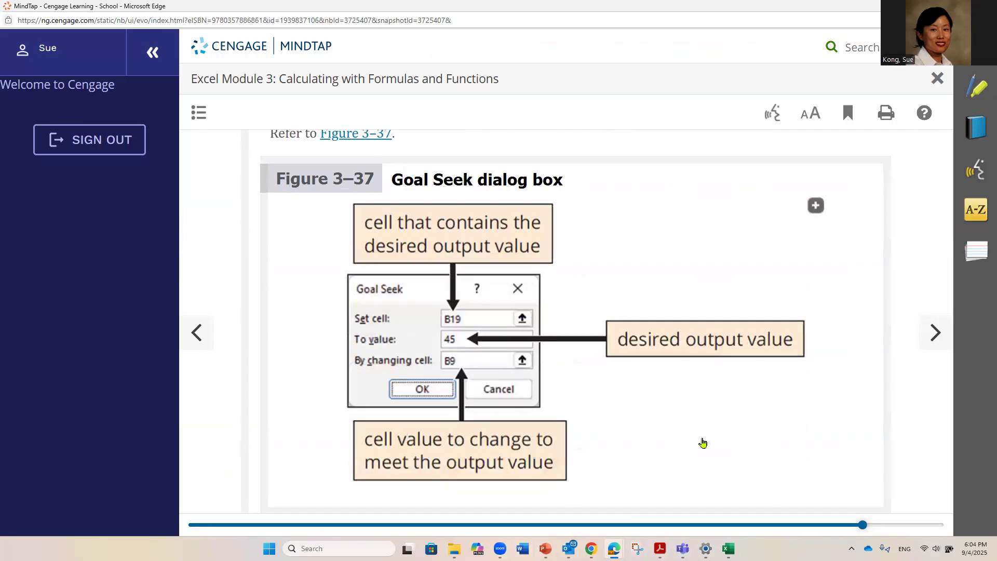
pyautogui.scroll(-10, 702, 442)
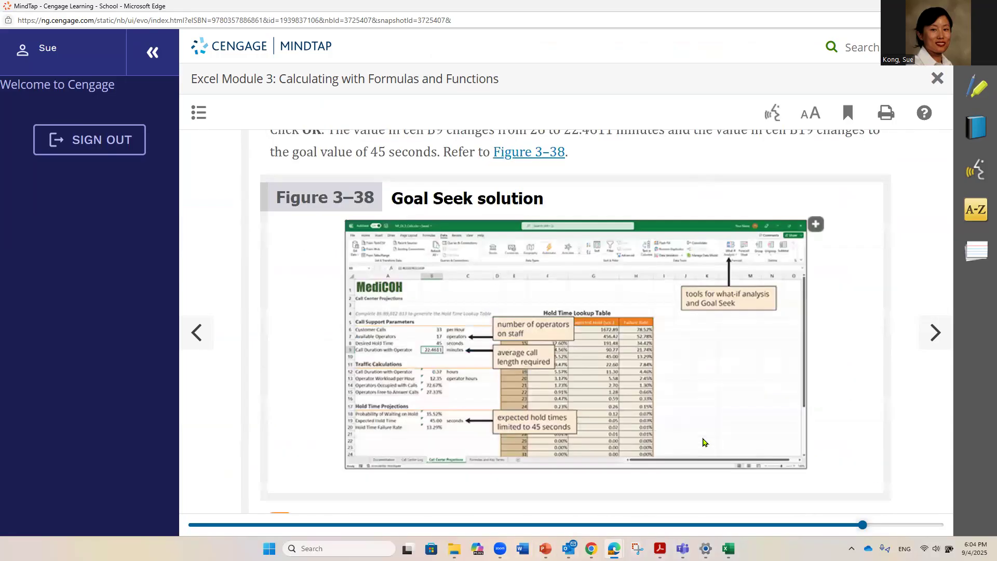
pyautogui.scroll(-2, 703, 441)
pyautogui.scroll(-6, 704, 442)
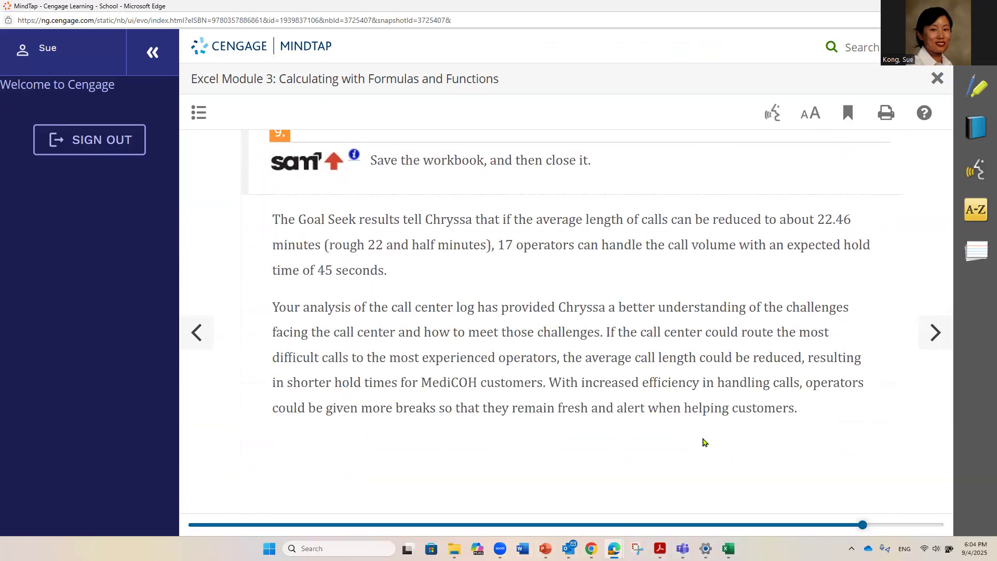
pyautogui.click(930, 332)
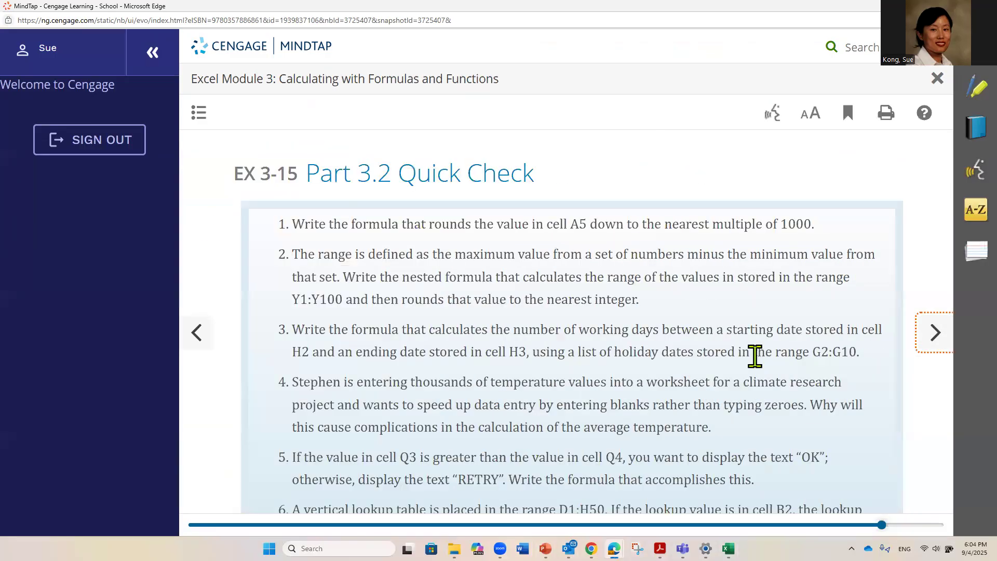
# - Read the rest of the Part 3.2 Quick Check questions, and switch to the Excel workbook and permanently delete the Sheet1 worksheet
pyautogui.scroll(-5, 755, 356)
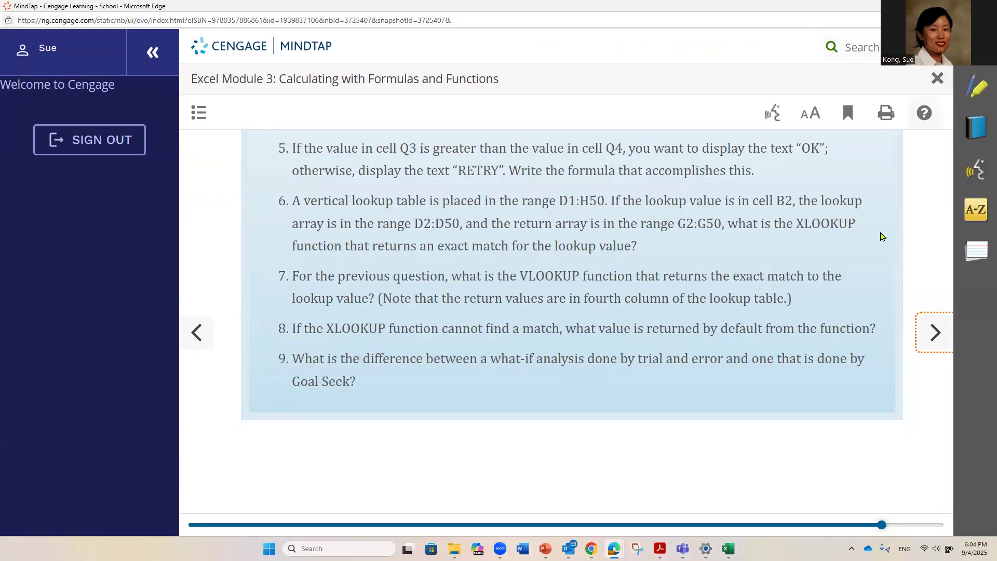
pyautogui.click(729, 548)
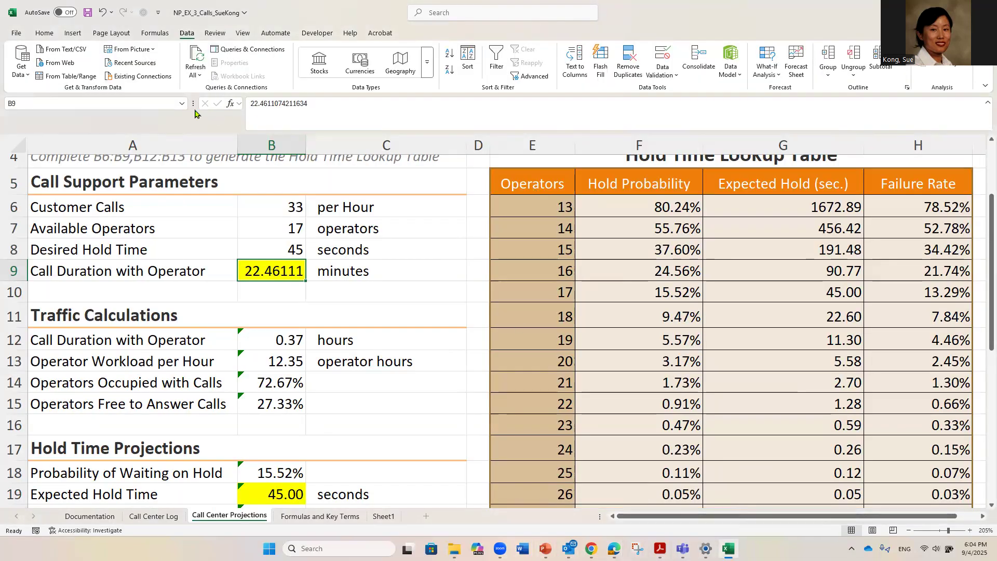
pyautogui.click(384, 516)
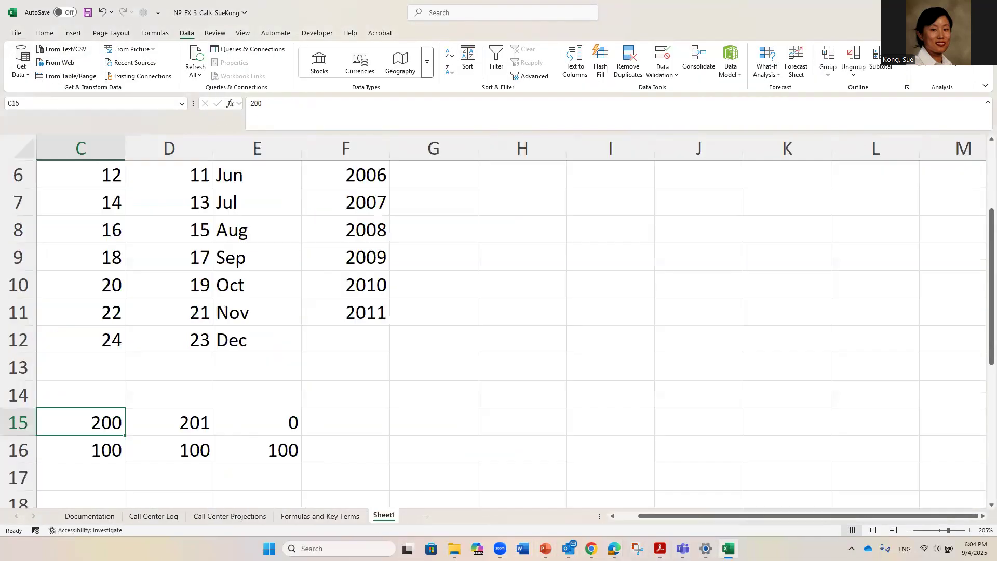
pyautogui.rightClick(384, 516)
pyautogui.click(412, 372)
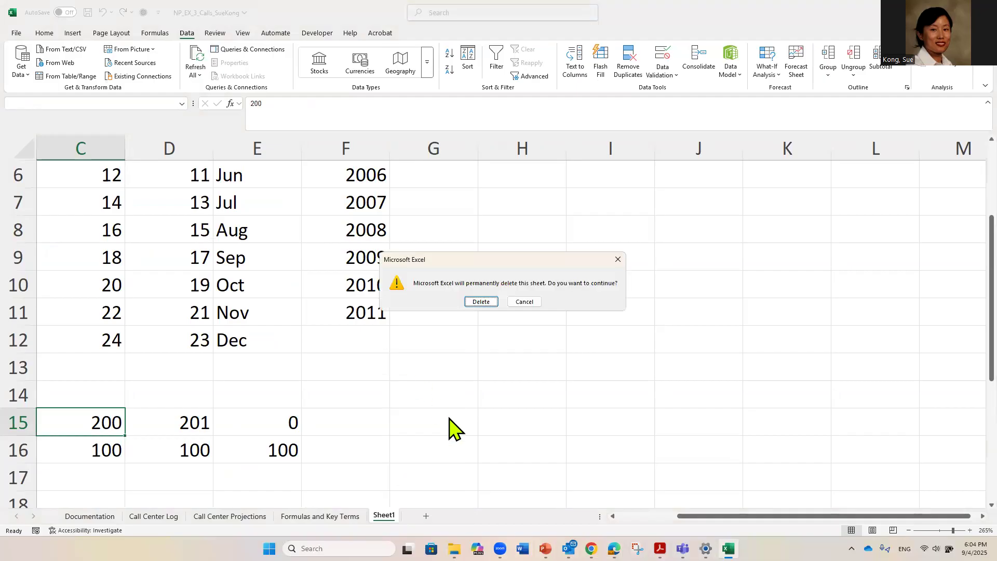
pyautogui.click(478, 302)
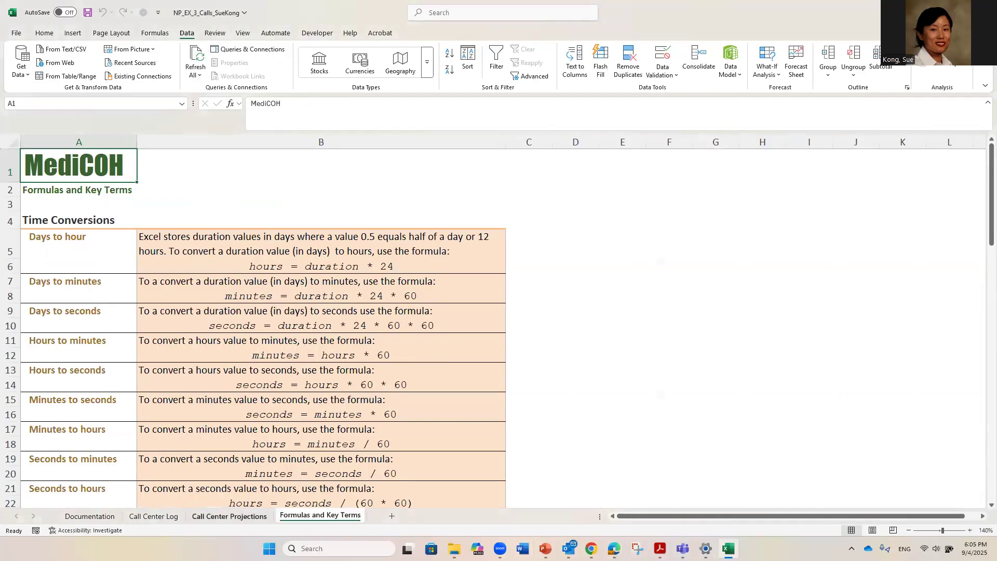
# - Remove the yellow fill from cells B9 and B19 on the Call Center Projections sheet
pyautogui.click(229, 516)
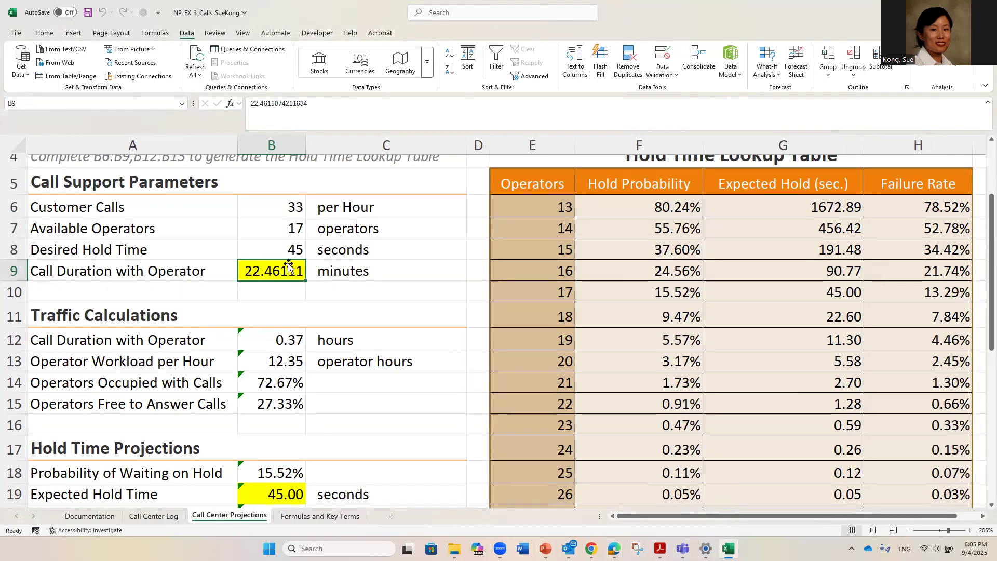
pyautogui.click(50, 33)
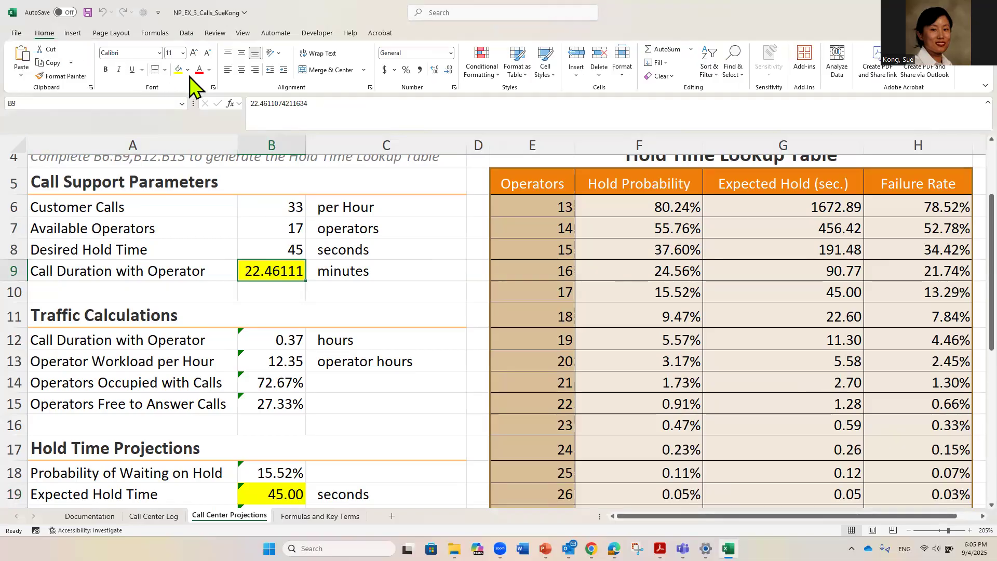
pyautogui.click(188, 70)
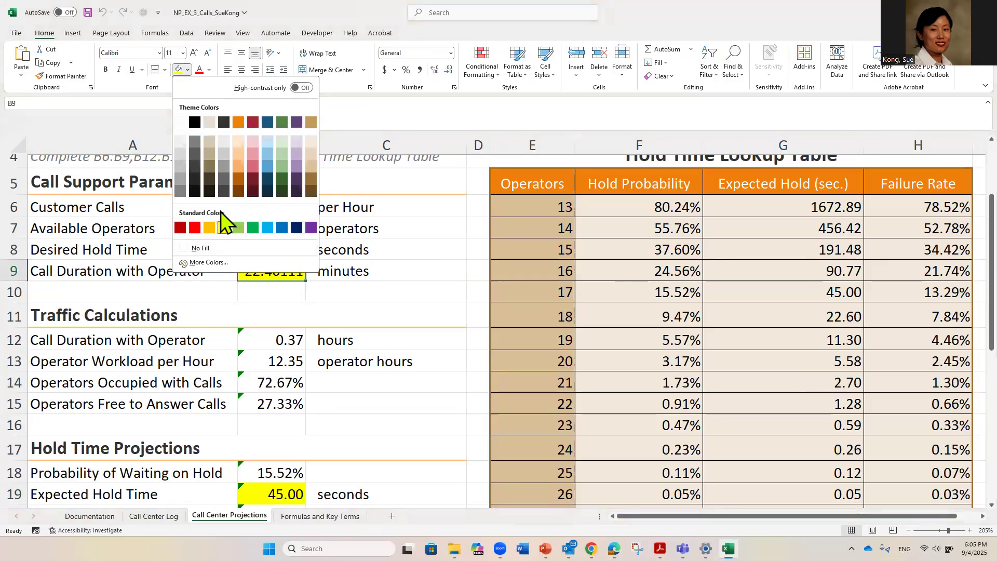
pyautogui.click(198, 249)
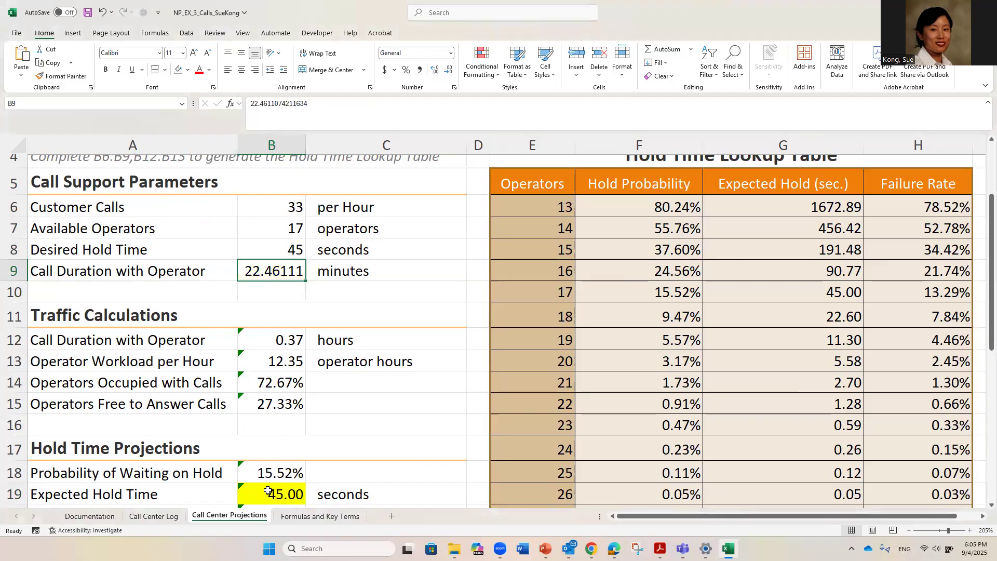
pyautogui.click(268, 490)
pyautogui.click(178, 70)
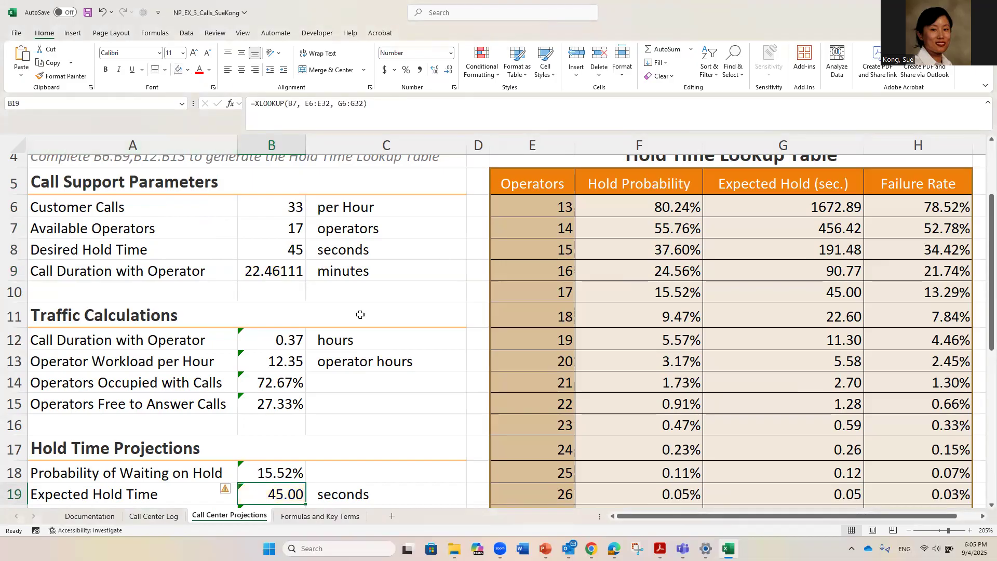
# - On the Call Center Log sheet, fill only the formatting of the Hold Time range I5:I333 across to the Seconds Over Hold Time Goal column J
pyautogui.scroll(-3, 319, 302)
pyautogui.click(154, 516)
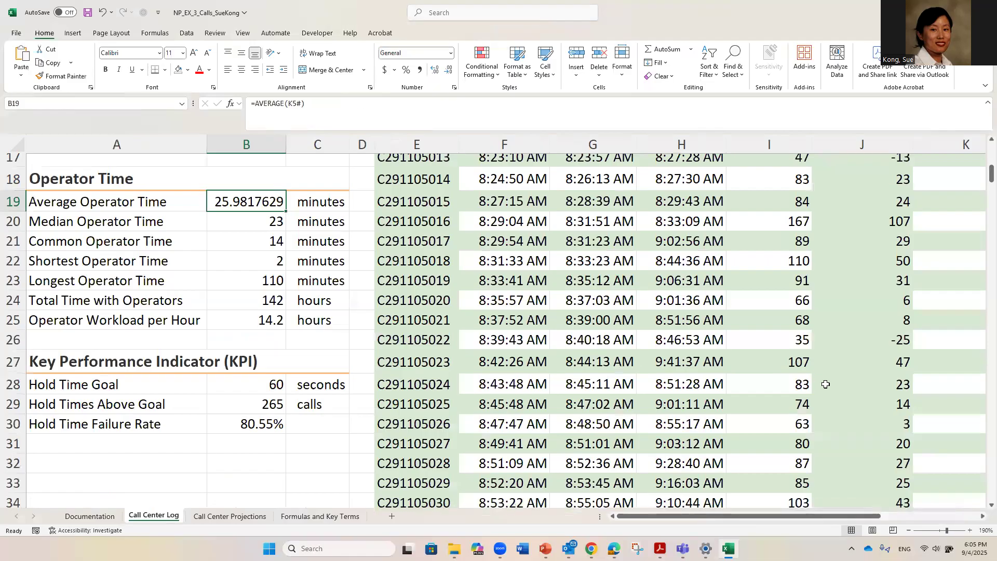
pyautogui.scroll(4, 826, 384)
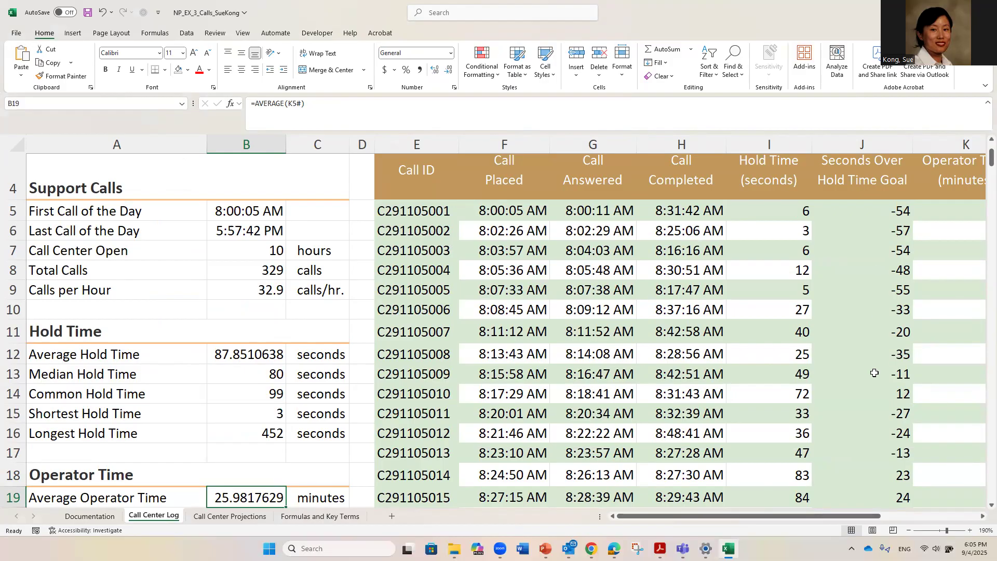
pyautogui.moveTo(877, 521); pyautogui.dragTo(955, 519)
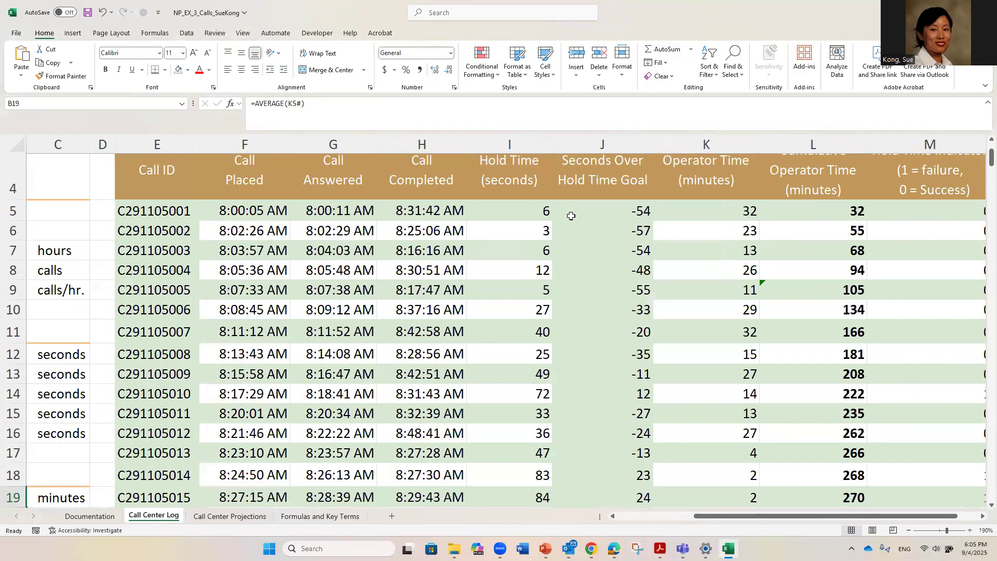
pyautogui.click(635, 208)
pyautogui.moveTo(530, 227); pyautogui.dragTo(658, 224)
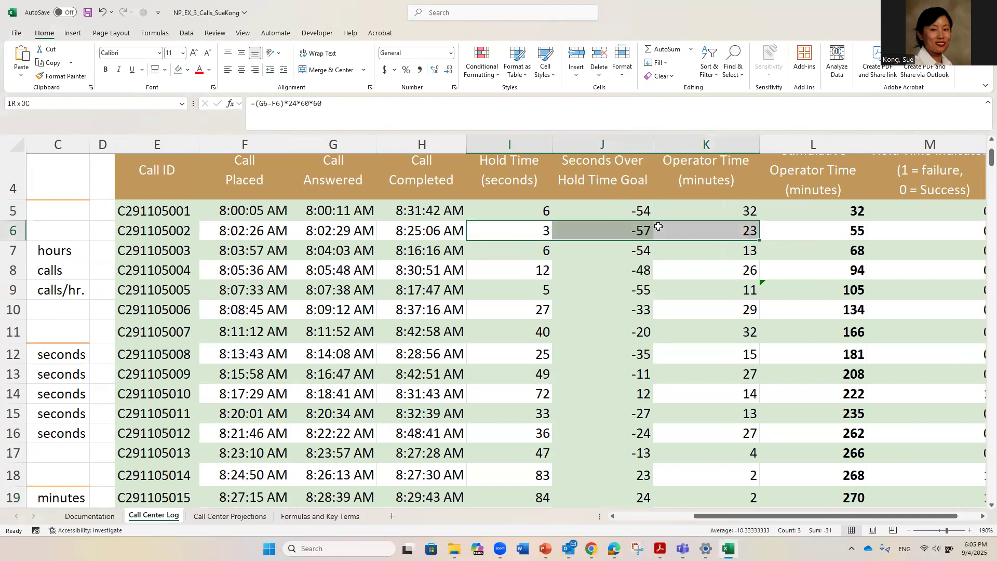
pyautogui.click(529, 209)
pyautogui.moveTo(530, 208); pyautogui.dragTo(632, 468)
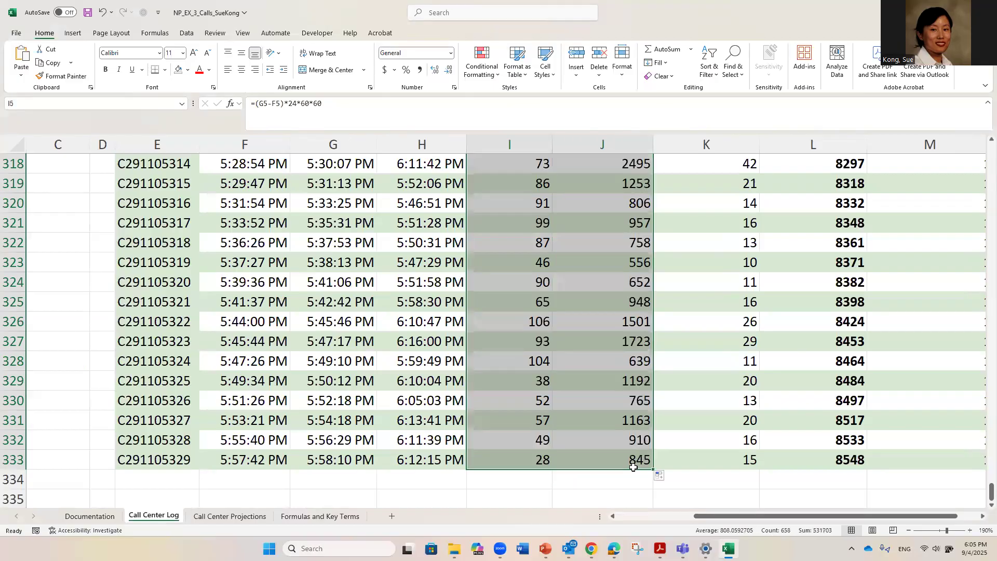
pyautogui.click(659, 476)
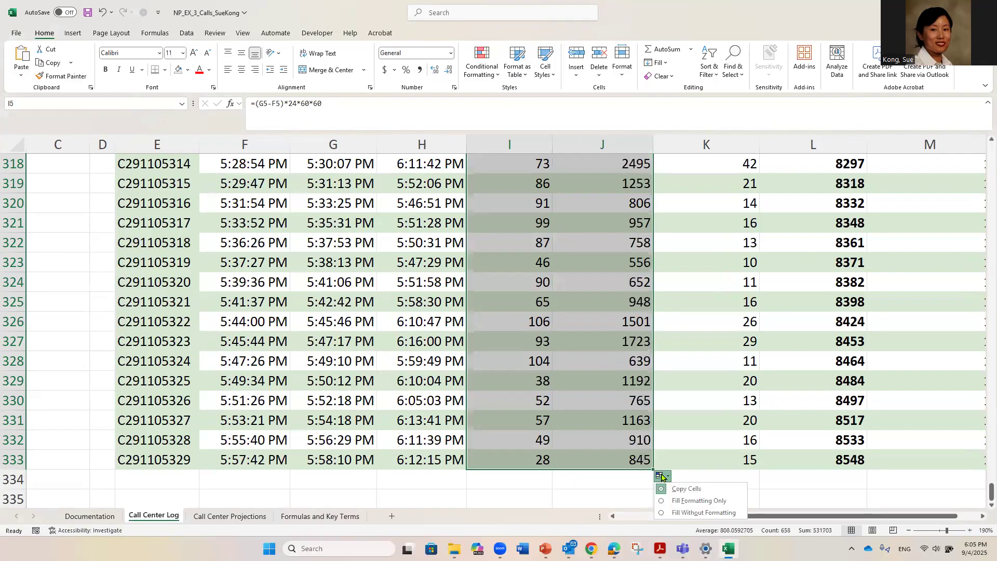
pyautogui.click(693, 502)
pyautogui.click(698, 349)
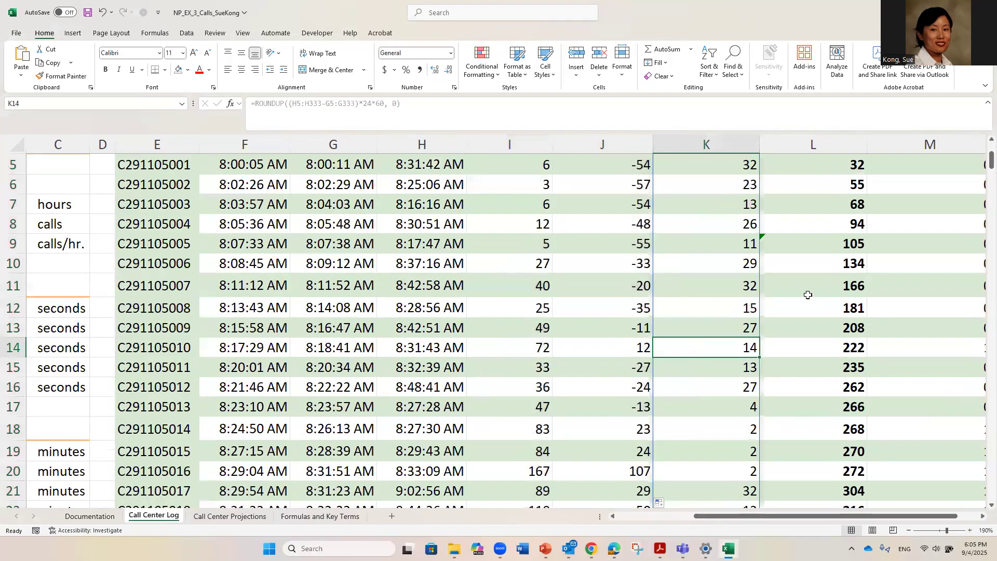
# - Fill only the formatting of the Call Placed range F5:F333 across to the Call ID column E
pyautogui.scroll(2, 159, 257)
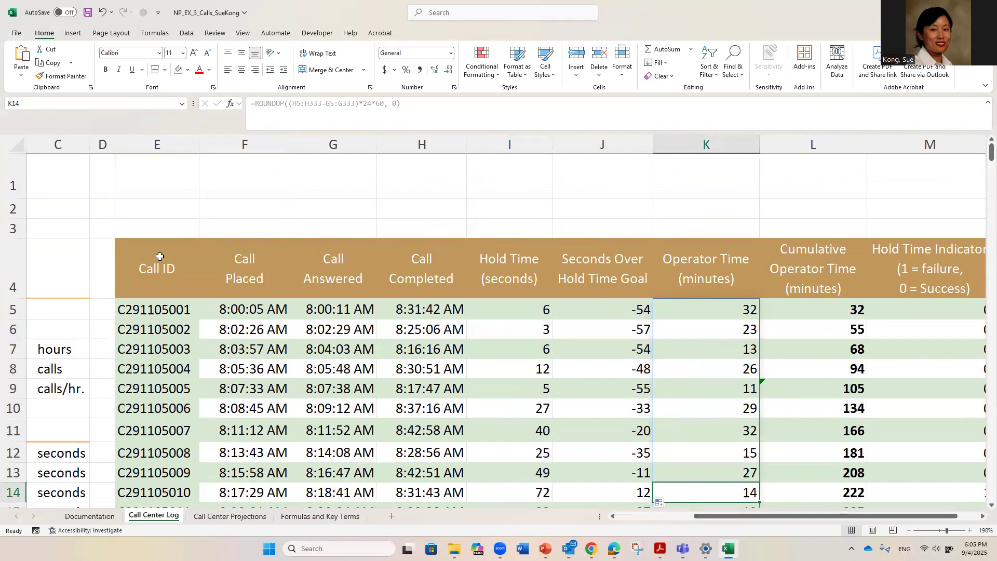
pyautogui.moveTo(164, 312); pyautogui.dragTo(167, 408)
pyautogui.moveTo(250, 310); pyautogui.dragTo(270, 469)
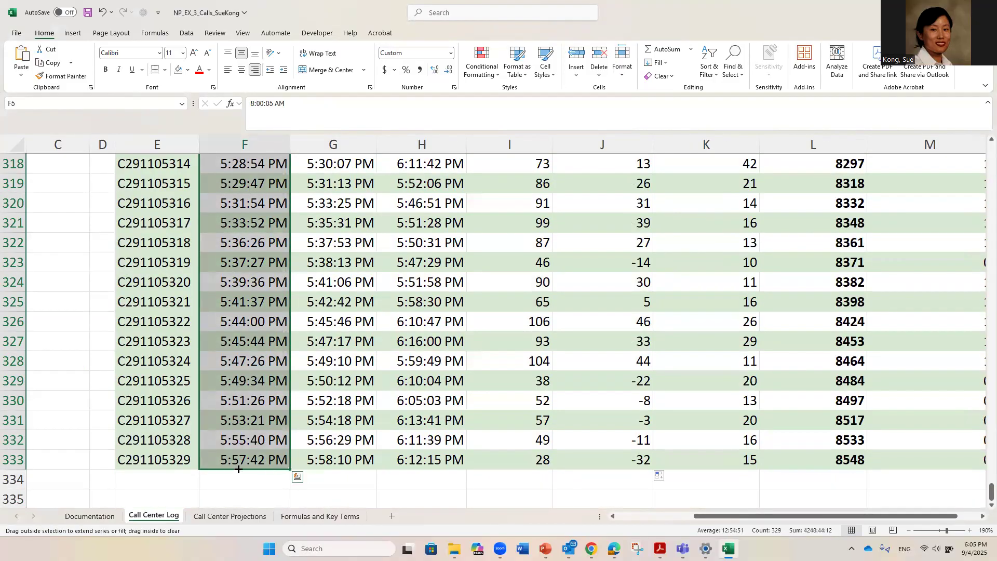
pyautogui.moveTo(156, 465); pyautogui.dragTo(158, 464)
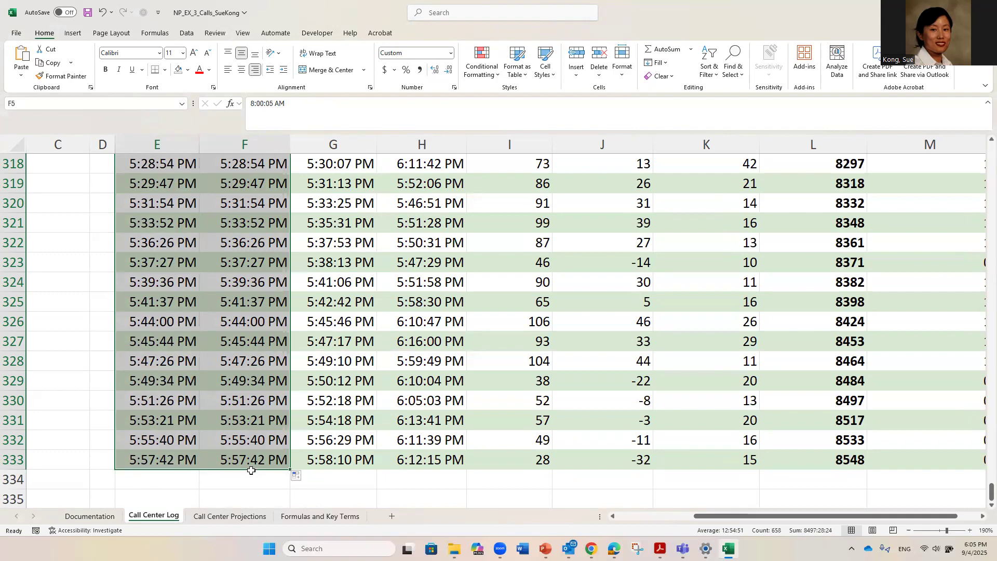
pyautogui.click(298, 476)
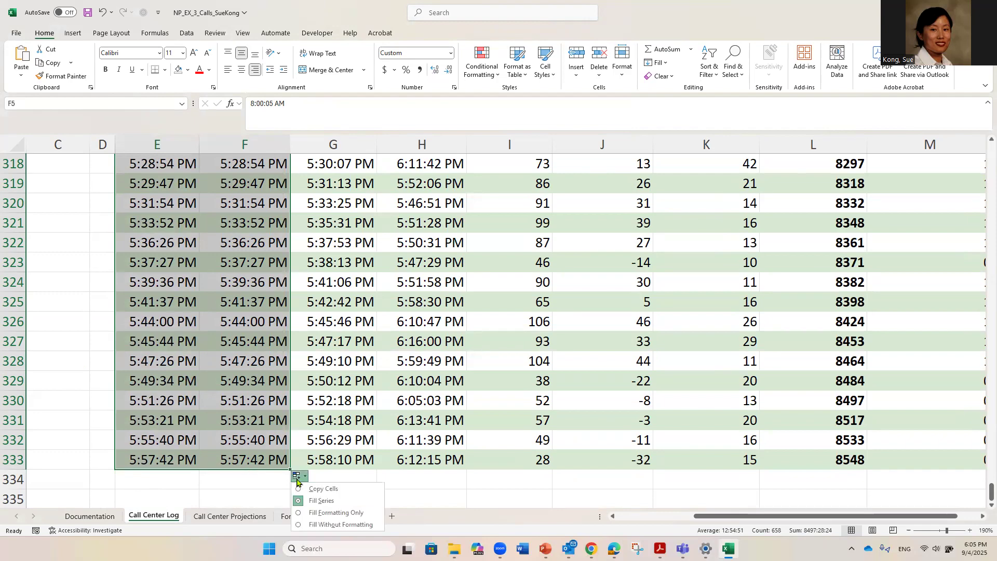
pyautogui.click(324, 513)
pyautogui.click(224, 397)
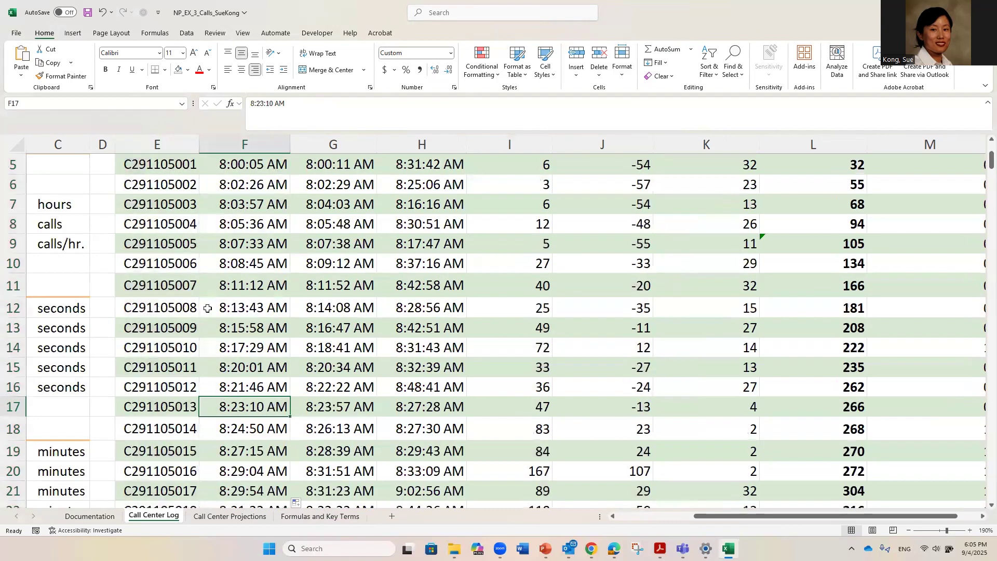
pyautogui.scroll(2, 284, 356)
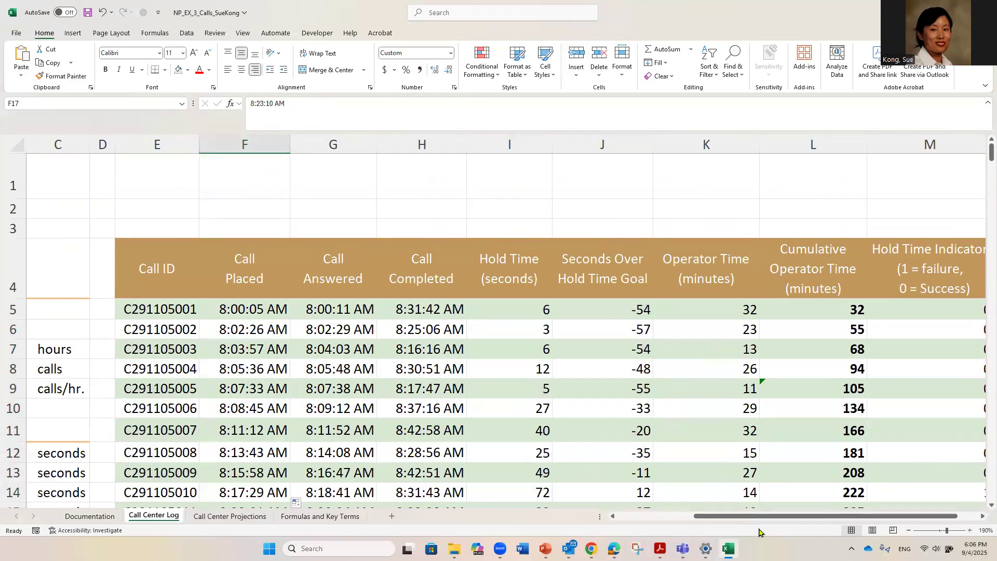
# - Check the Call Center Log, show the Documentation sheet, and save the workbook as an Excel Workbook in Downloads under its current file name
pyautogui.moveTo(747, 516); pyautogui.dragTo(705, 518)
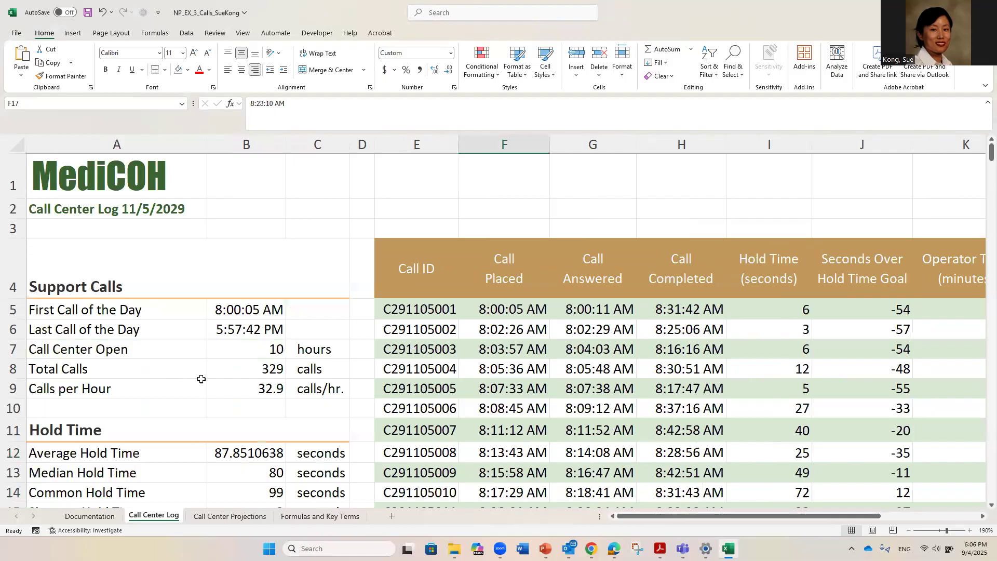
pyautogui.scroll(-2, 236, 378)
pyautogui.scroll(-5, 235, 377)
pyautogui.scroll(3, 233, 374)
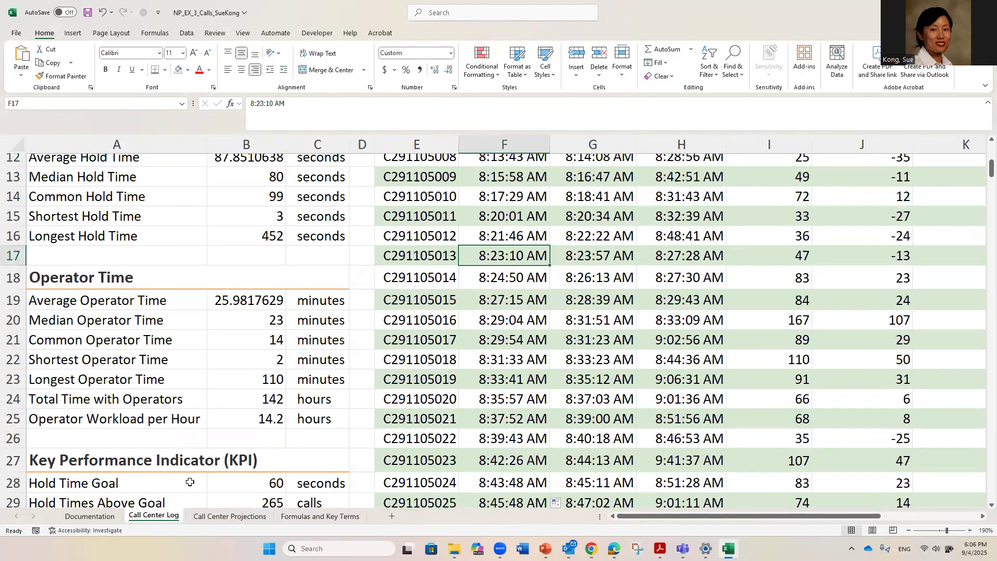
pyautogui.click(115, 516)
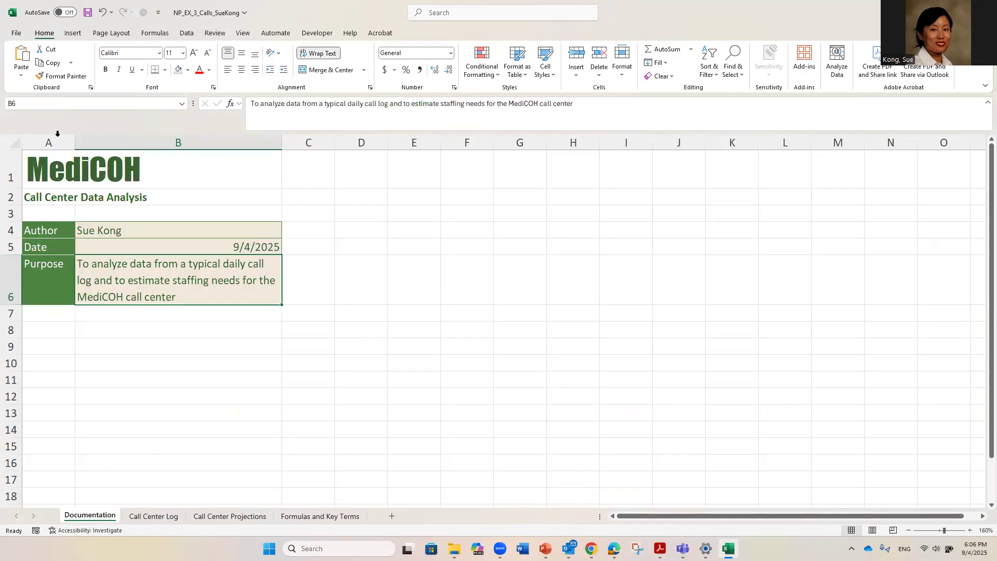
pyautogui.click(16, 33)
pyautogui.click(31, 171)
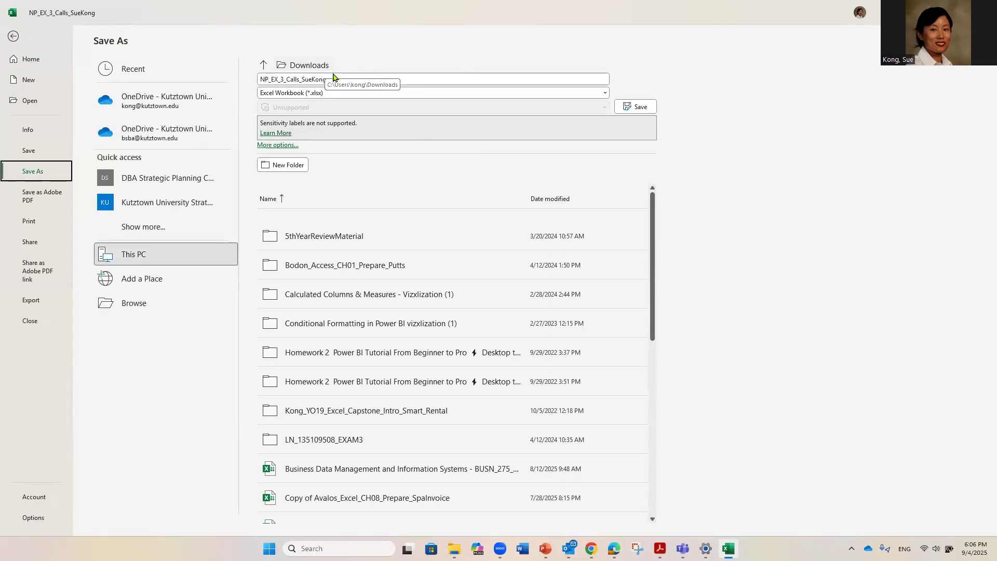
pyautogui.click(438, 81)
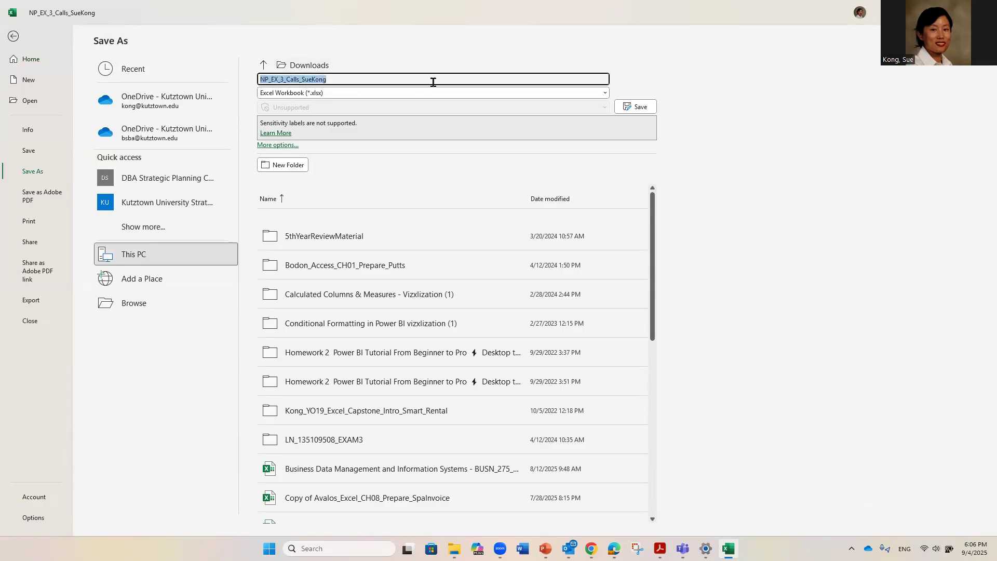
pyautogui.click(640, 108)
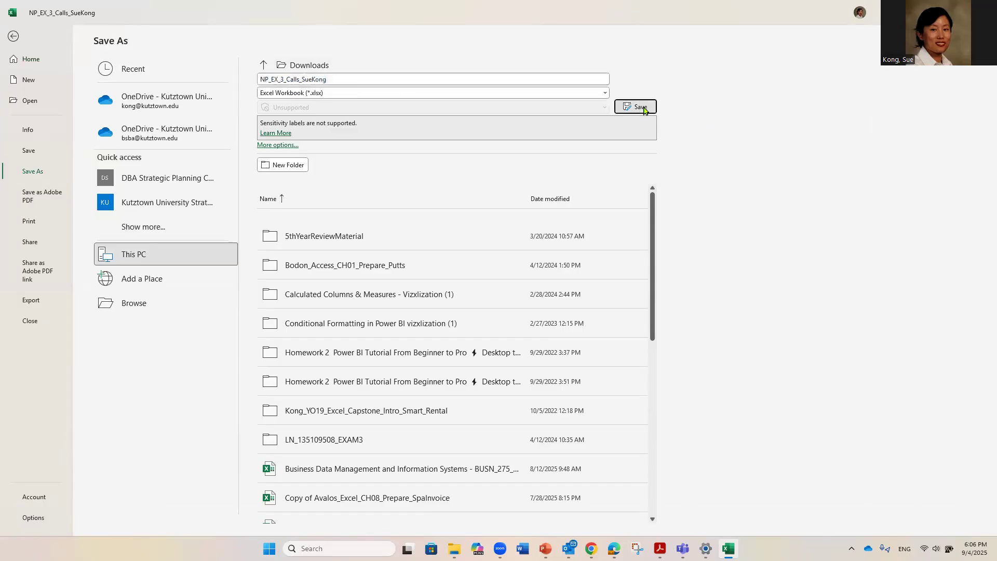
pyautogui.click(527, 311)
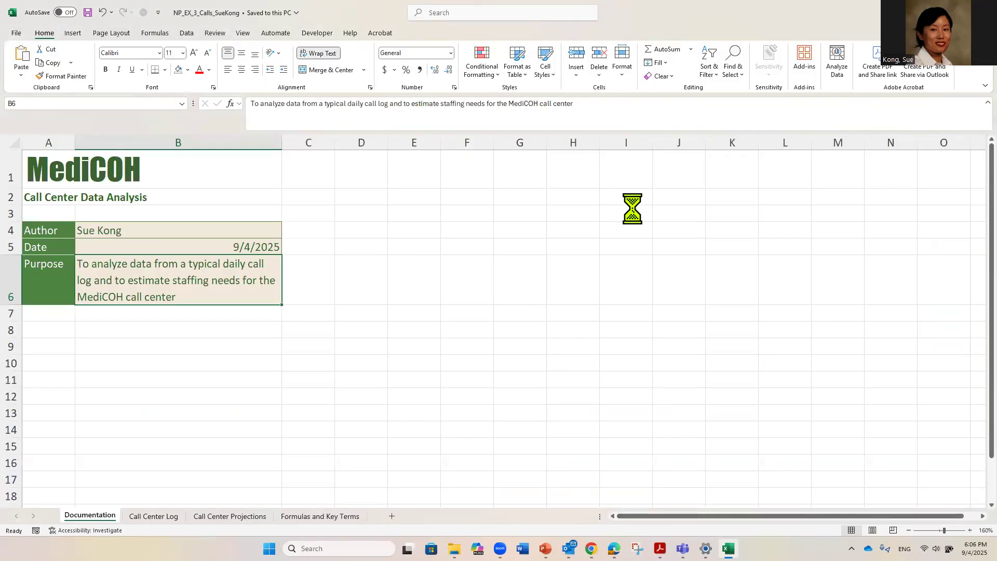
# - Switch to the MindTap textbook, close Excel Module 3, and sign out of Cengage, returning to its login page
pyautogui.hotkey('alt', 'Tab')
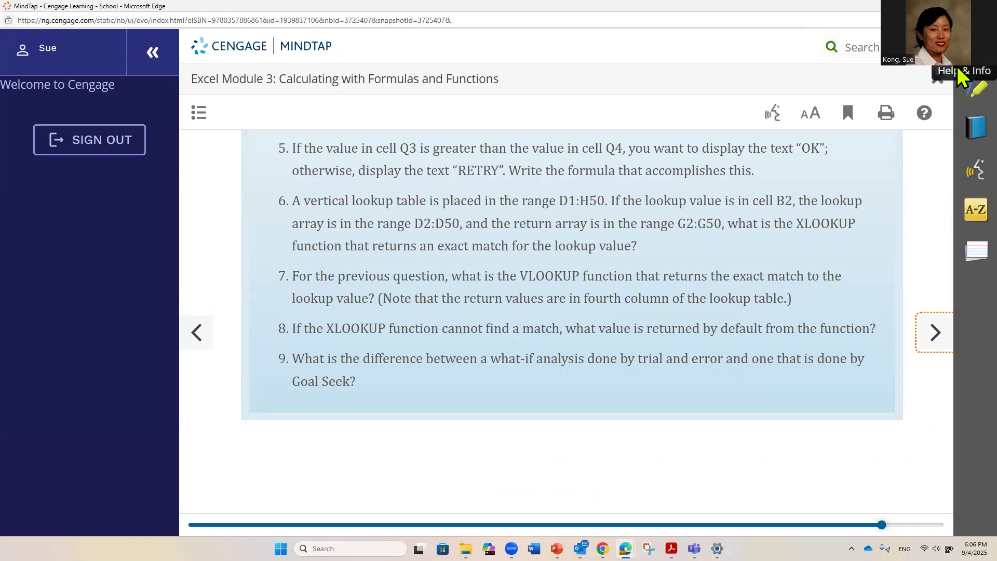
pyautogui.click(934, 81)
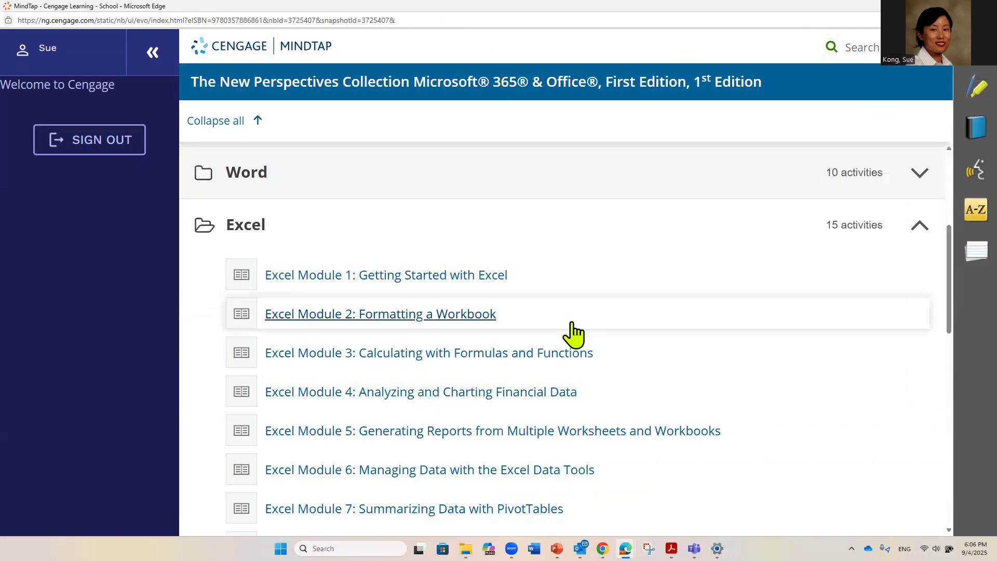
pyautogui.click(152, 53)
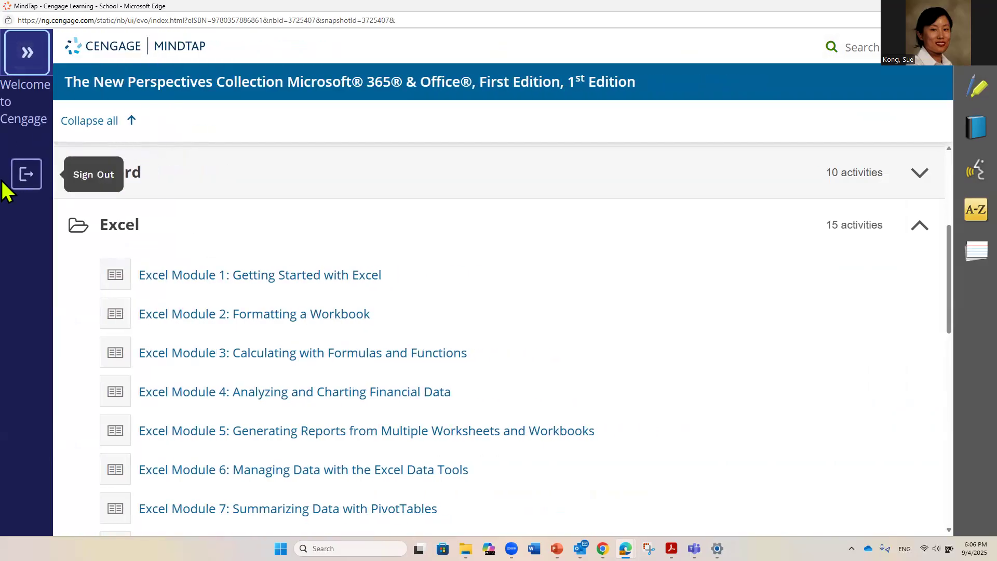
pyautogui.click(23, 190)
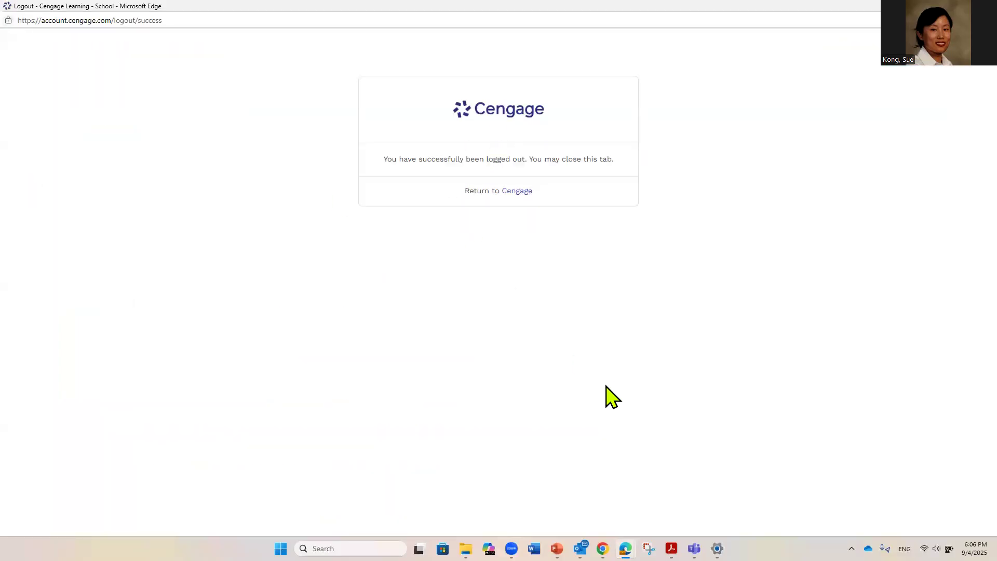
pyautogui.click(517, 191)
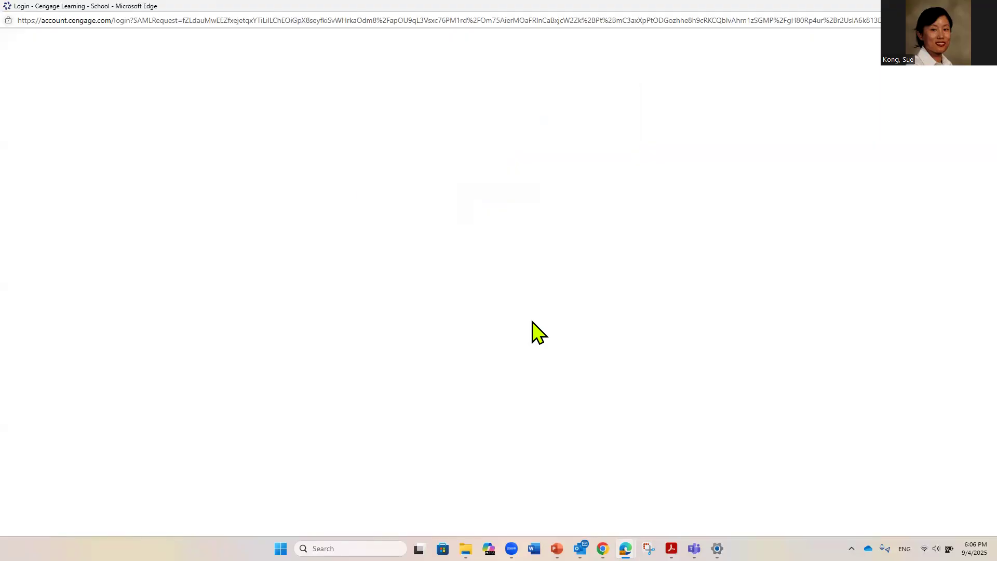
# - Sign in to Cengage using the saved account username and password
pyautogui.click(462, 202)
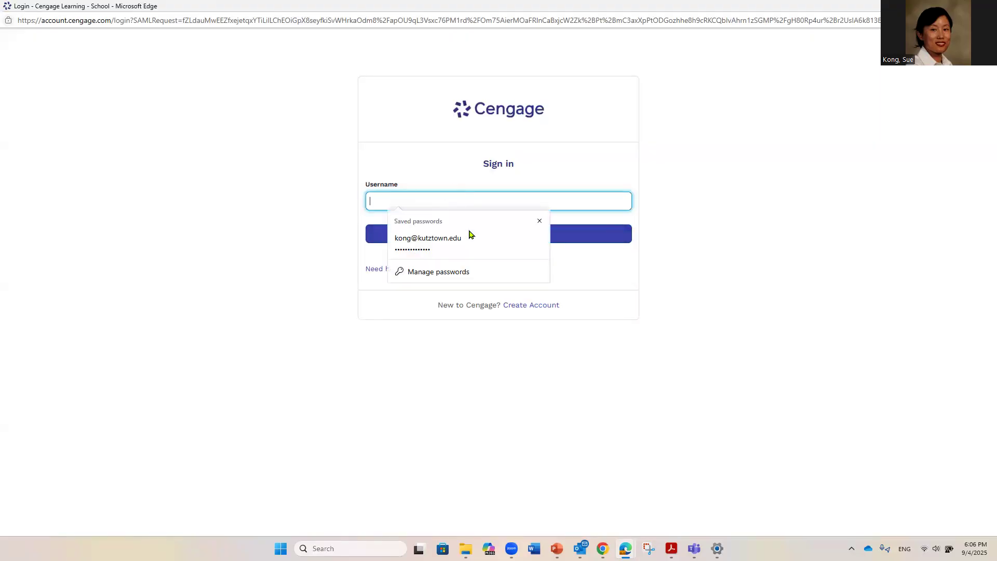
pyautogui.click(453, 236)
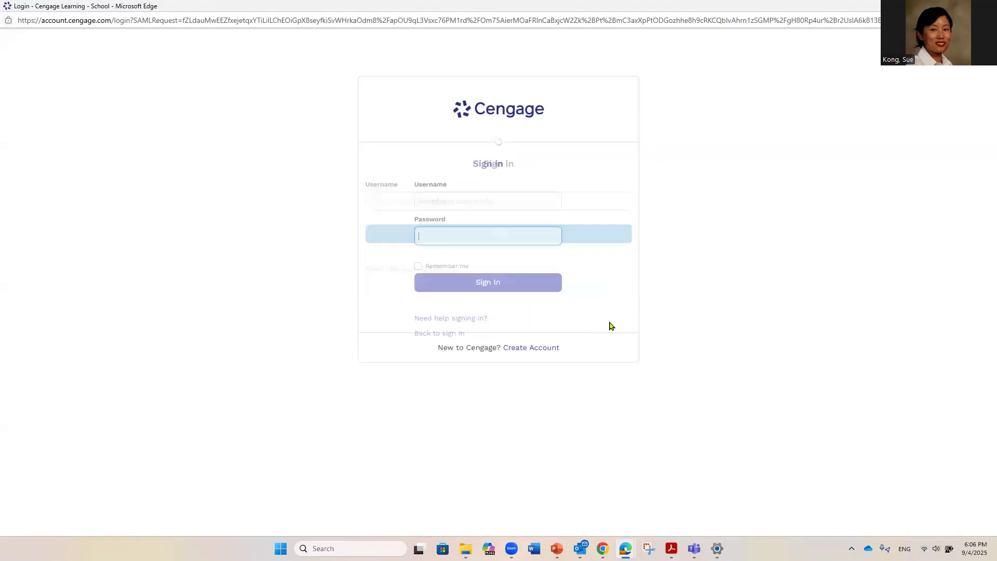
pyautogui.click(494, 275)
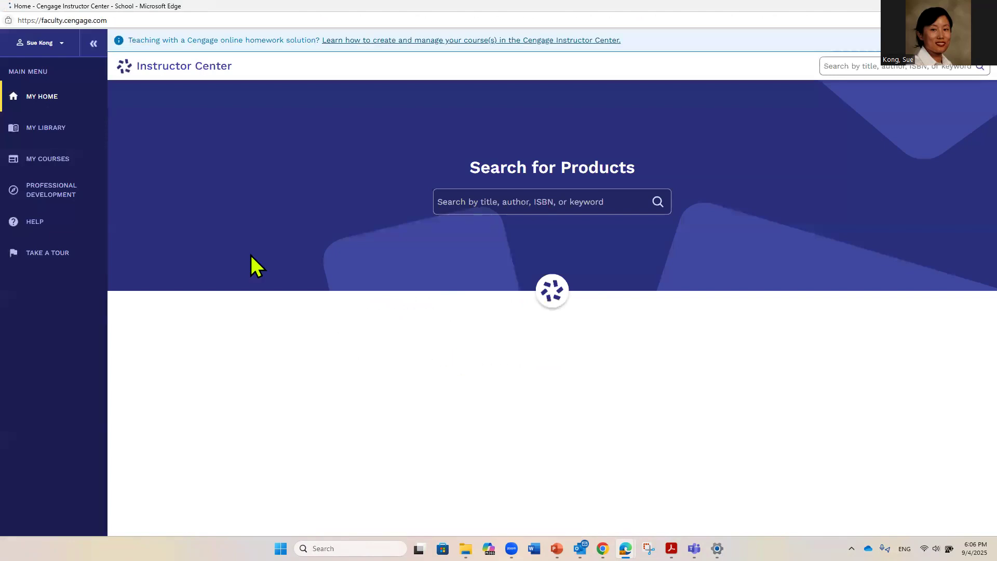
# - Open the Fall 2025 online BUSN 275 MindTap course from My Courses and show its activities by calendar week
pyautogui.click(56, 165)
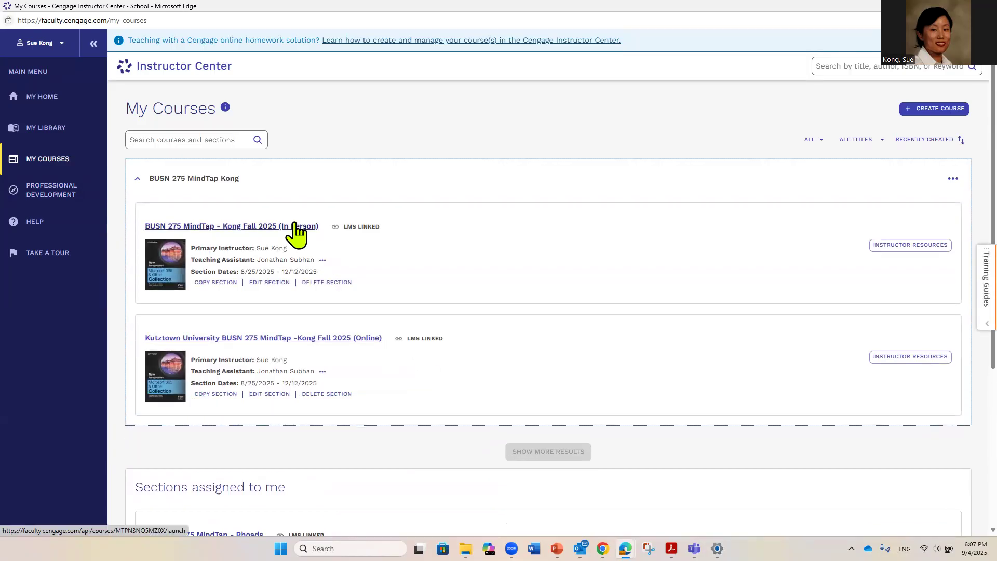
pyautogui.click(276, 338)
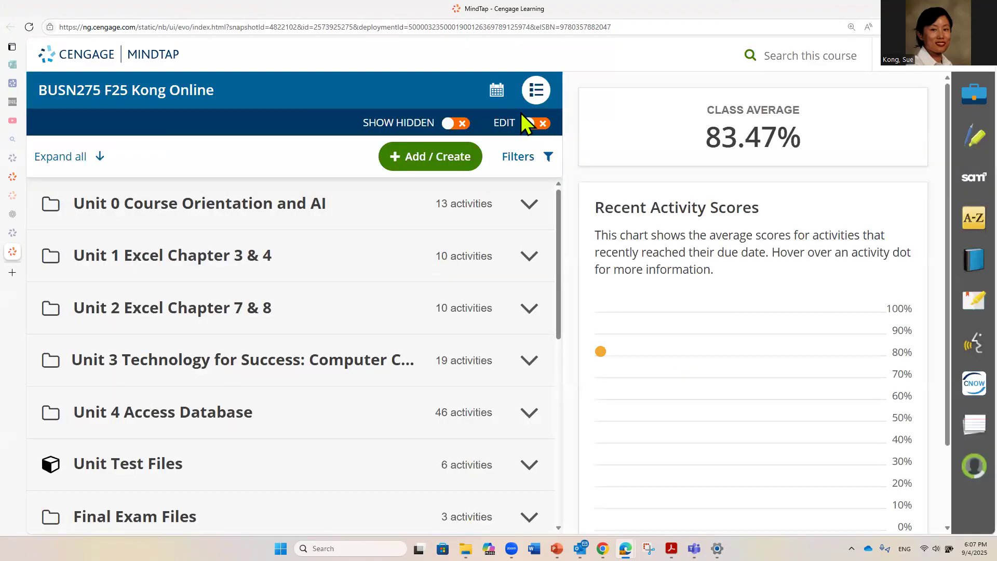
pyautogui.click(496, 91)
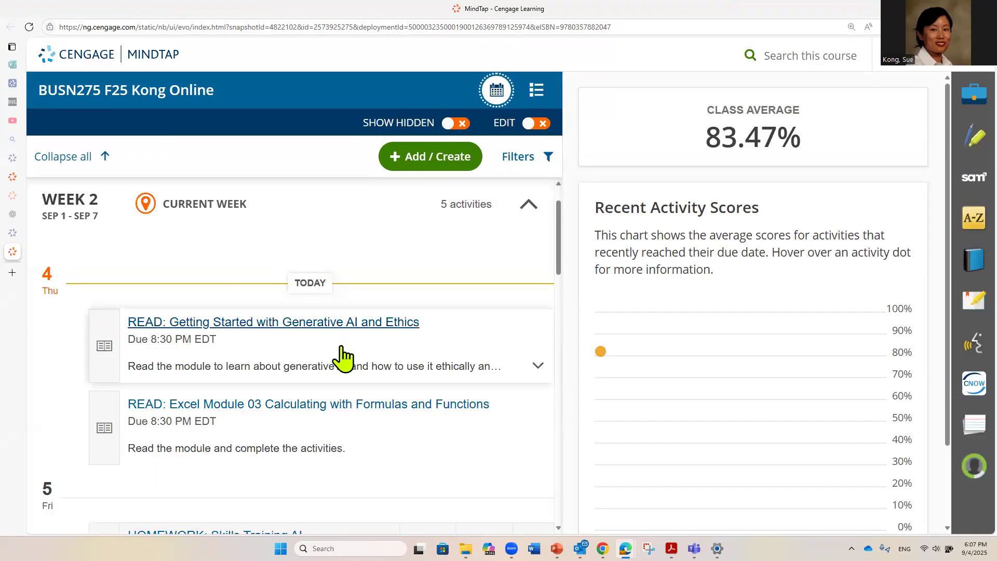
# - Expand Week 3, open Textbook Project Excel Module 03 Performing Calculations with Formulas and Functions, and start the assignment
pyautogui.scroll(-10, 459, 362)
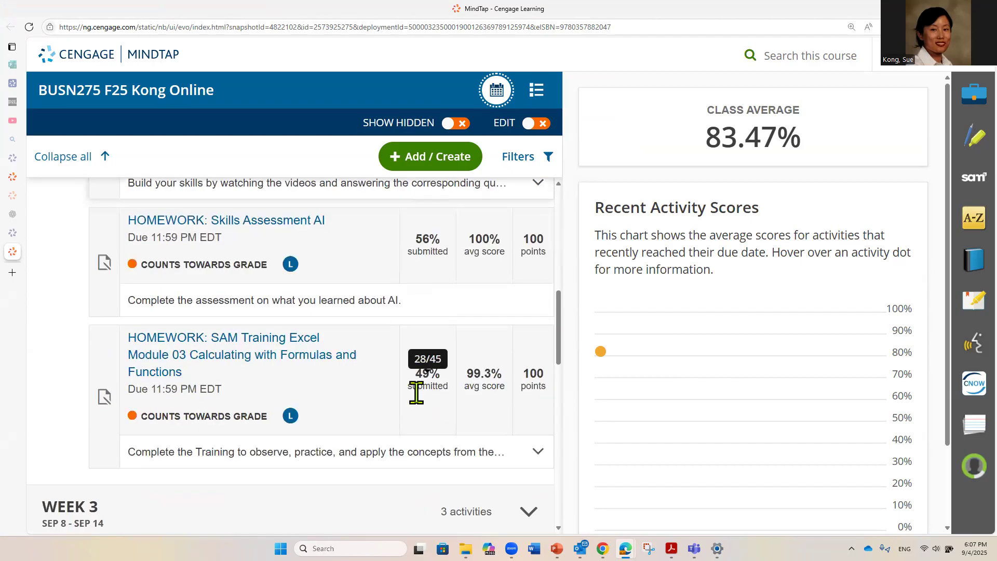
pyautogui.click(469, 343)
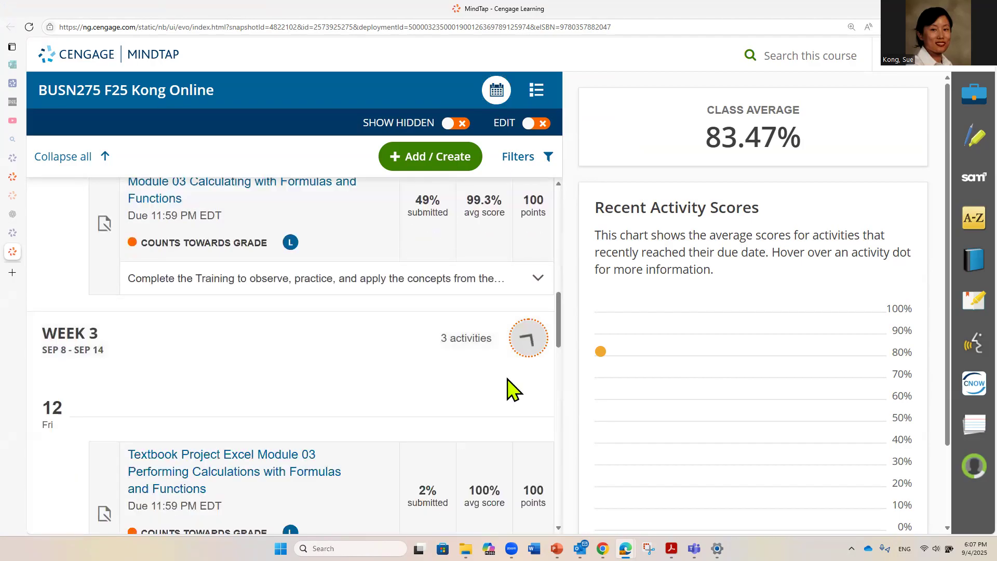
pyautogui.scroll(-2, 378, 423)
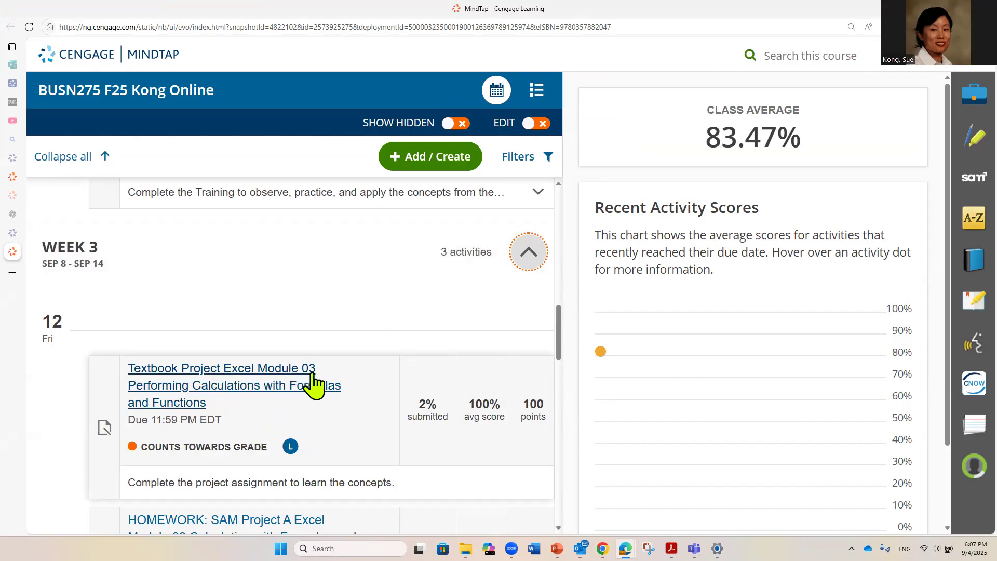
pyautogui.click(183, 398)
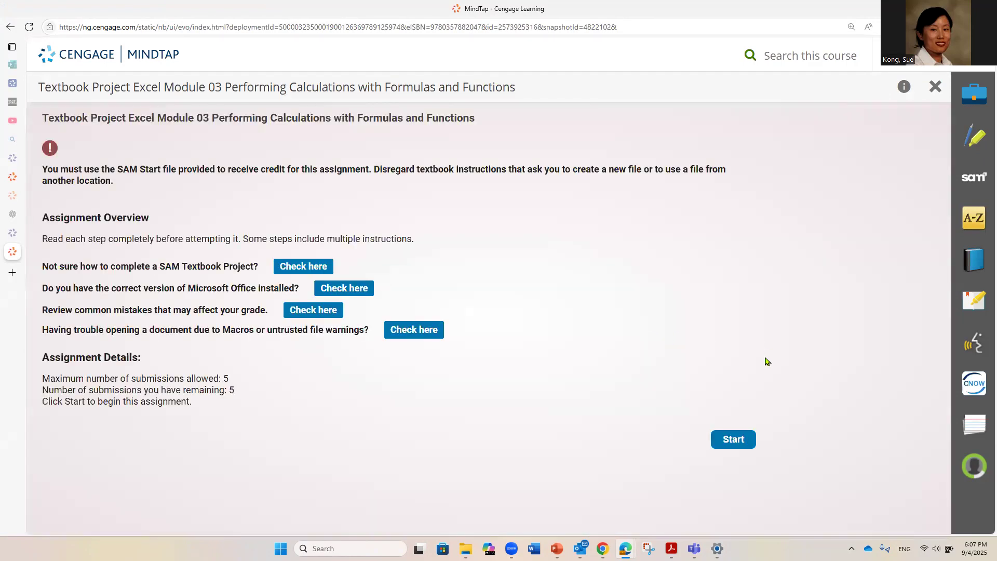
pyautogui.click(741, 439)
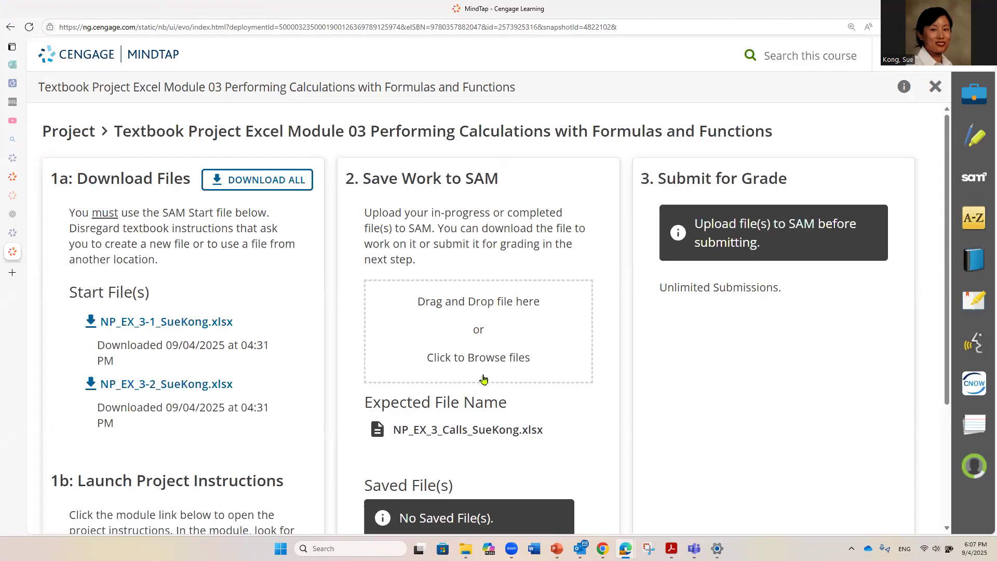
# - Upload the completed NP_EX_3_Calls workbook from Downloads to the project's Save Work to SAM area
pyautogui.click(511, 338)
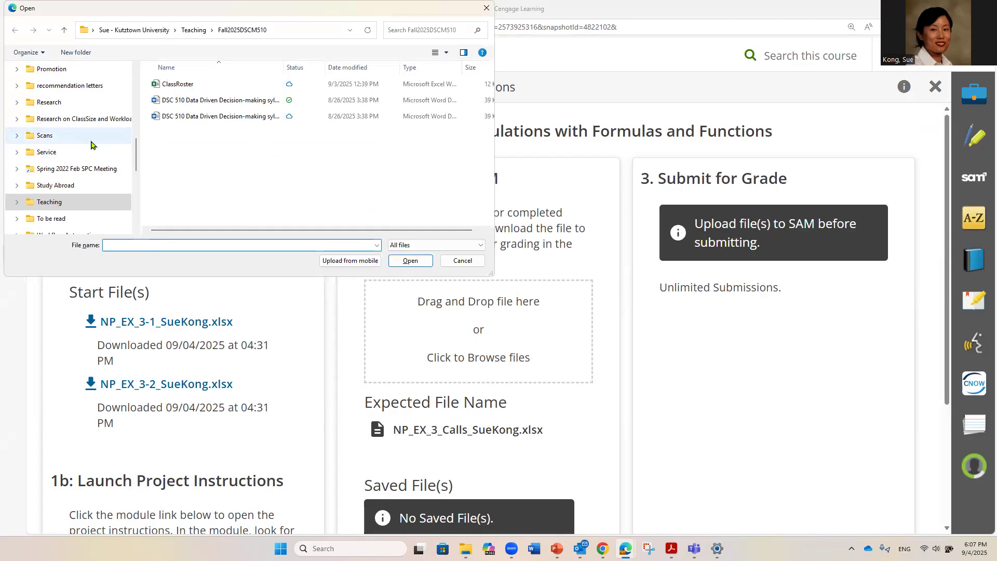
pyautogui.scroll(10, 91, 145)
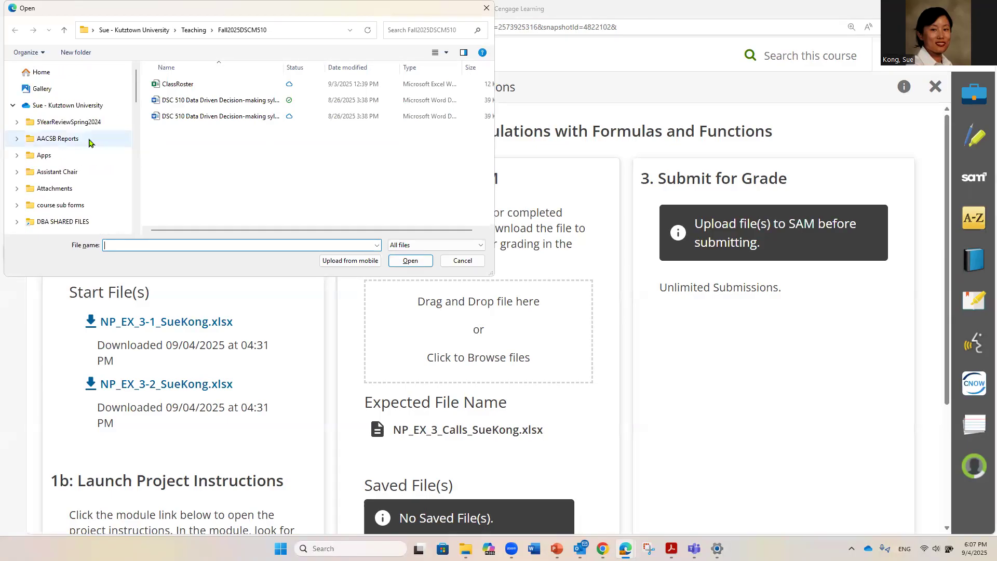
pyautogui.scroll(-8, 88, 147)
pyautogui.scroll(-3, 88, 148)
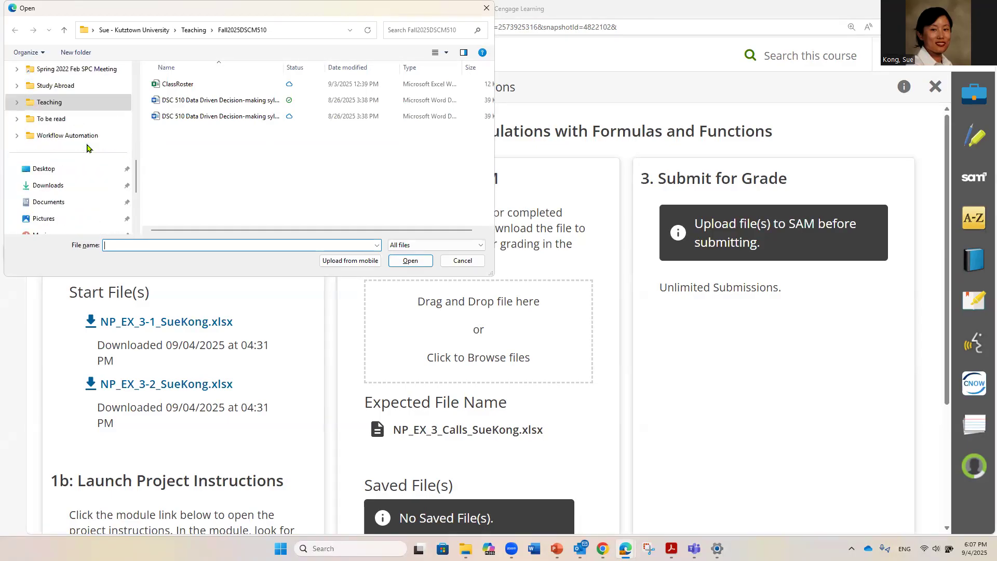
pyautogui.click(70, 187)
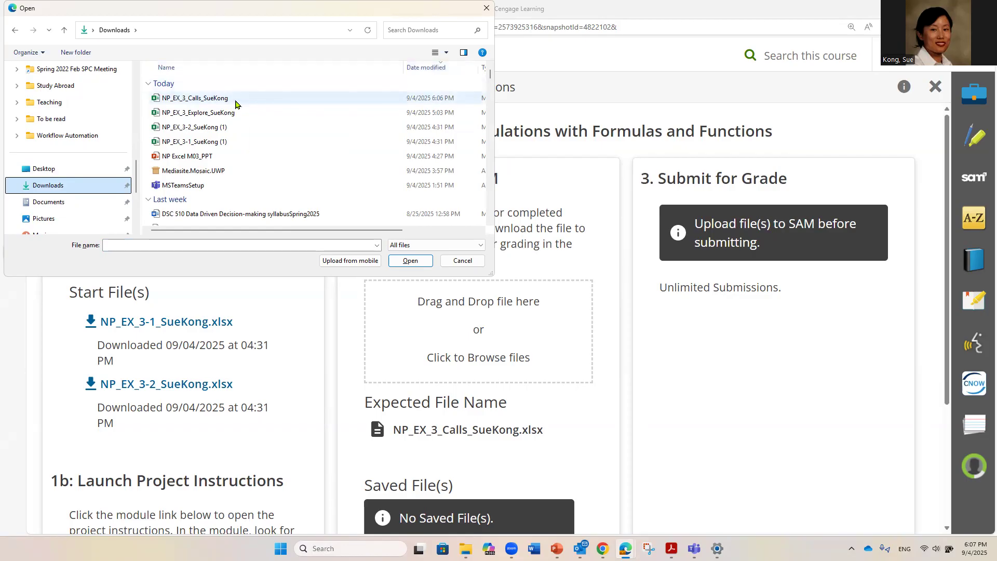
pyautogui.click(248, 103)
pyautogui.click(414, 263)
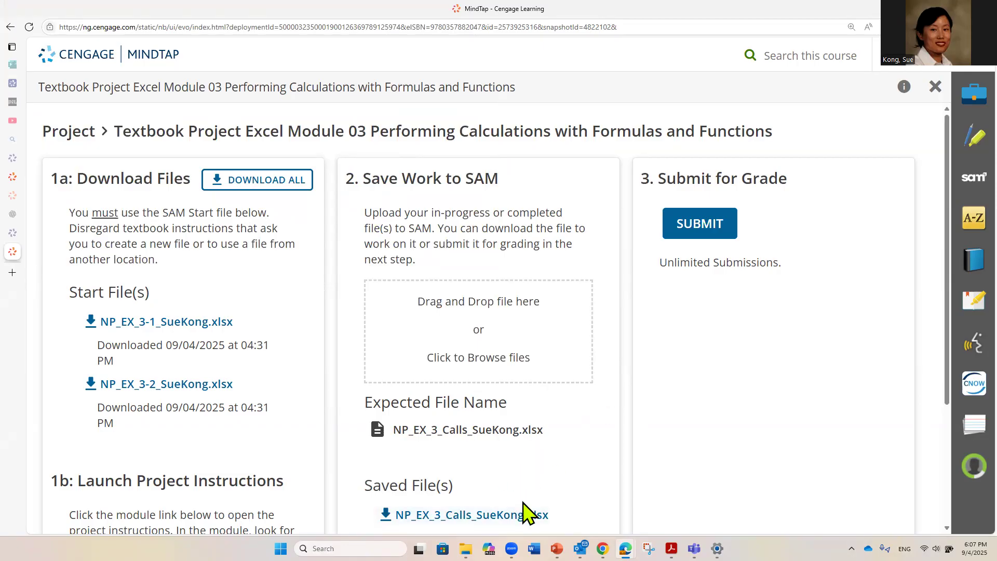
# - Submit the uploaded workbook for grading and read the errors marked in the graded summary report
pyautogui.click(701, 217)
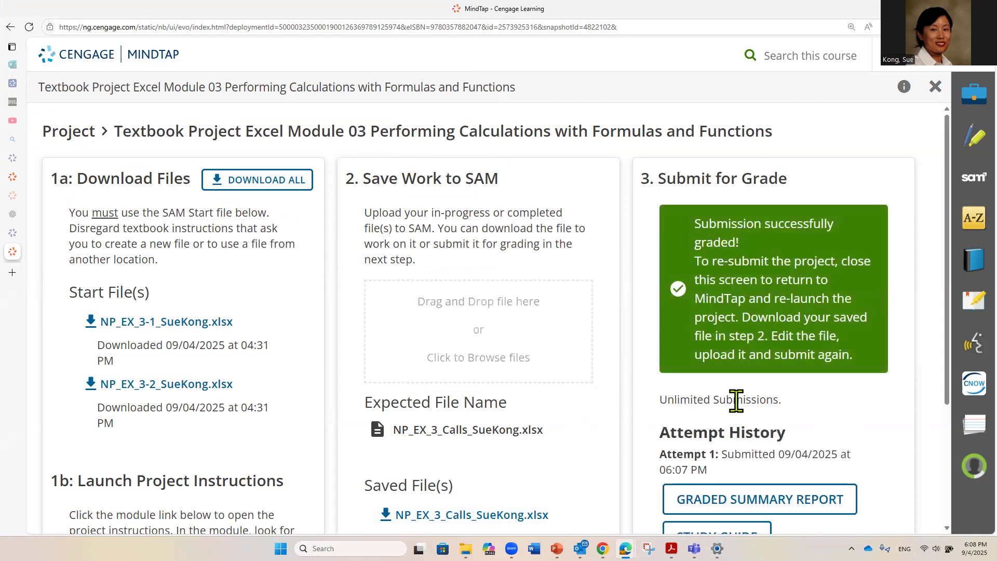
pyautogui.scroll(-2, 787, 426)
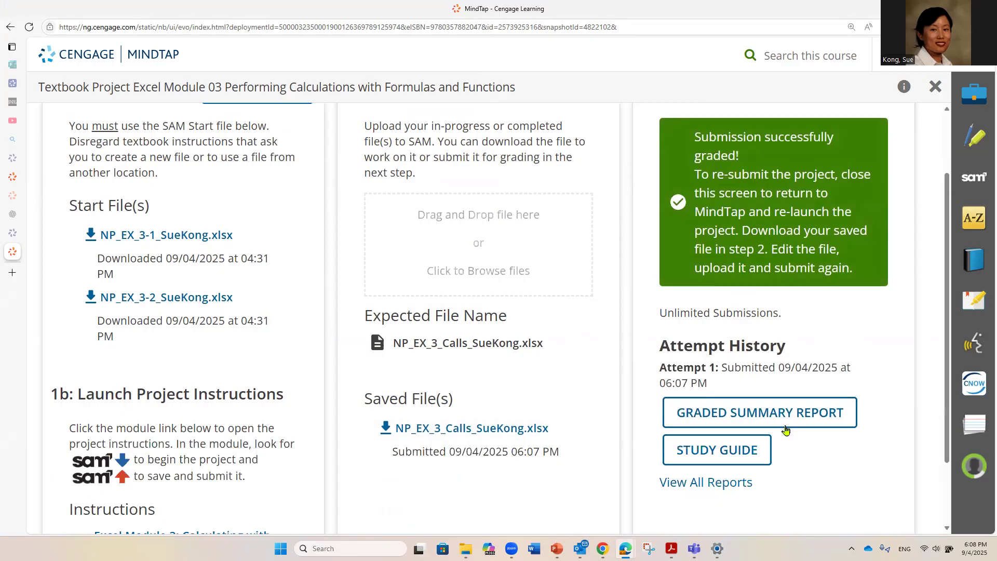
pyautogui.click(747, 413)
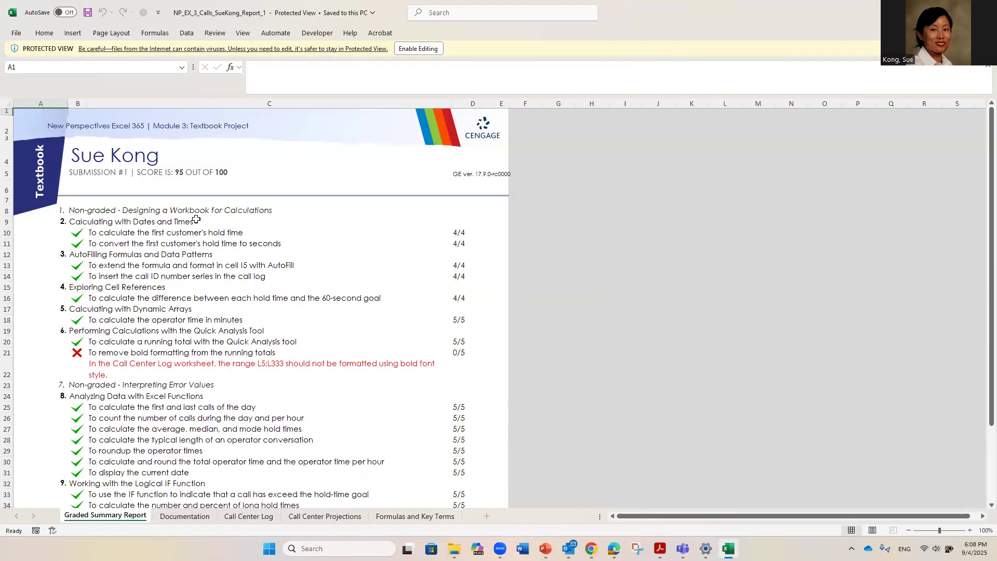
pyautogui.scroll(2, 326, 391)
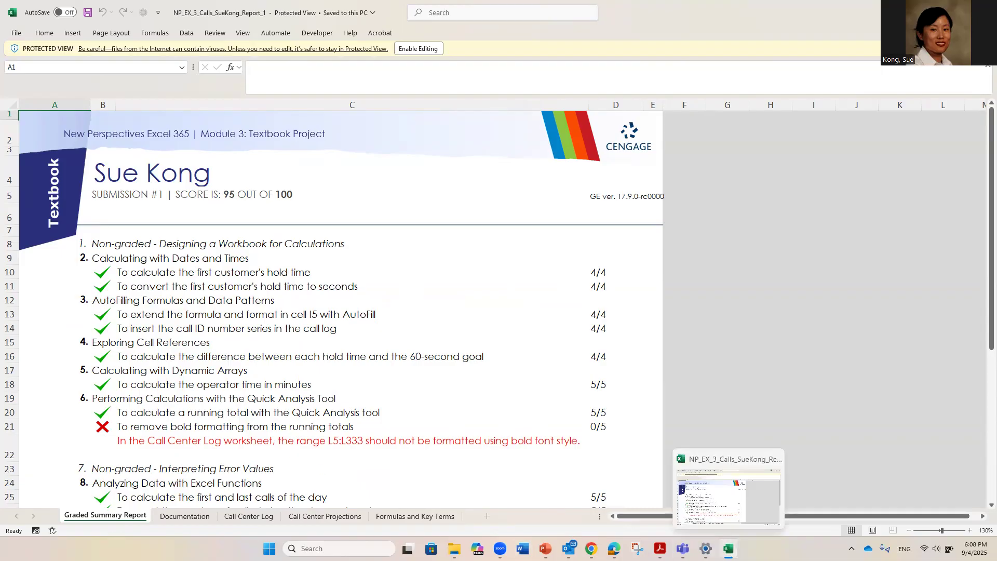
# - From the graded report in Excel, open the recently used NP_EX_3_Calls workbook stored in Downloads
pyautogui.click(728, 549)
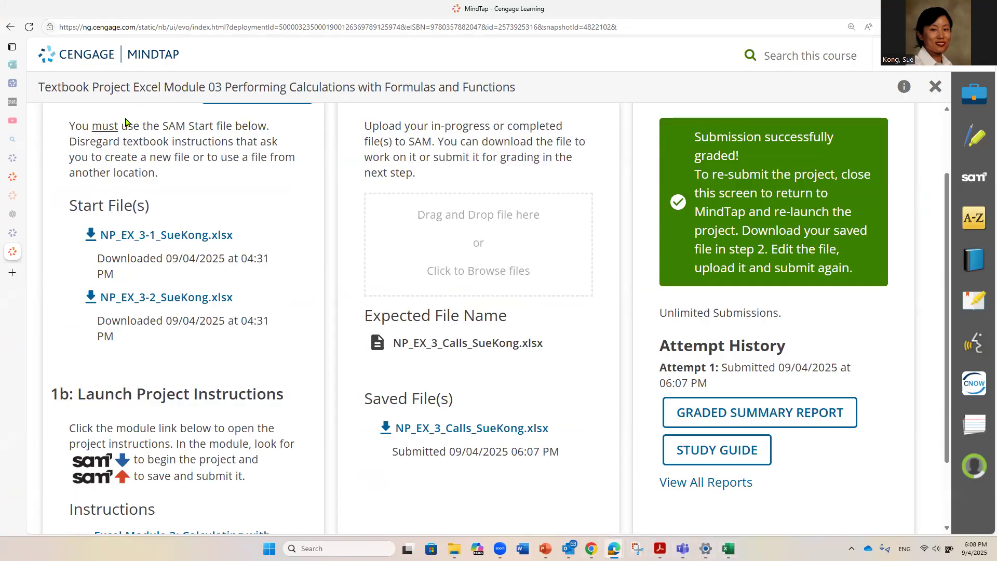
pyautogui.click(728, 549)
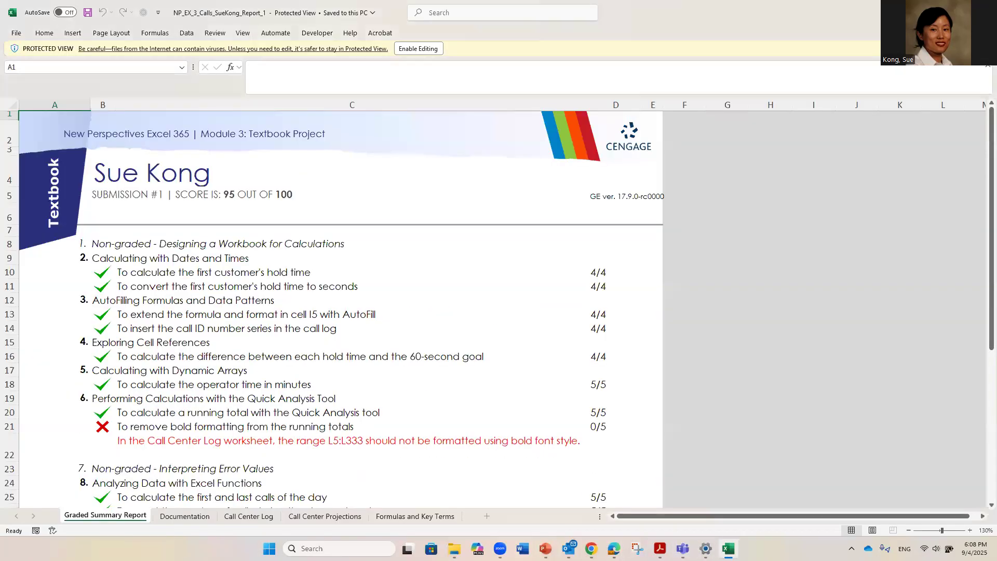
pyautogui.click(17, 34)
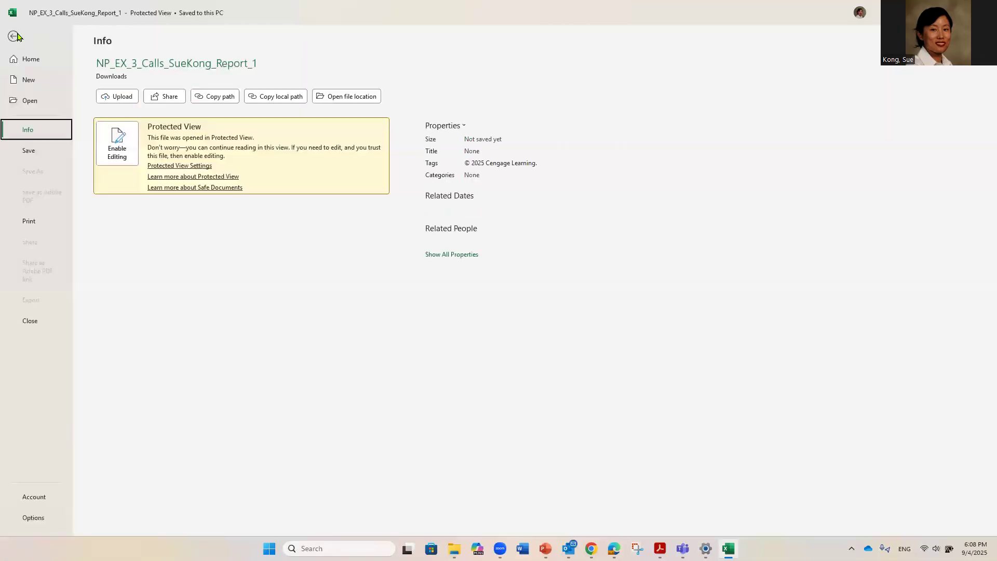
pyautogui.click(32, 60)
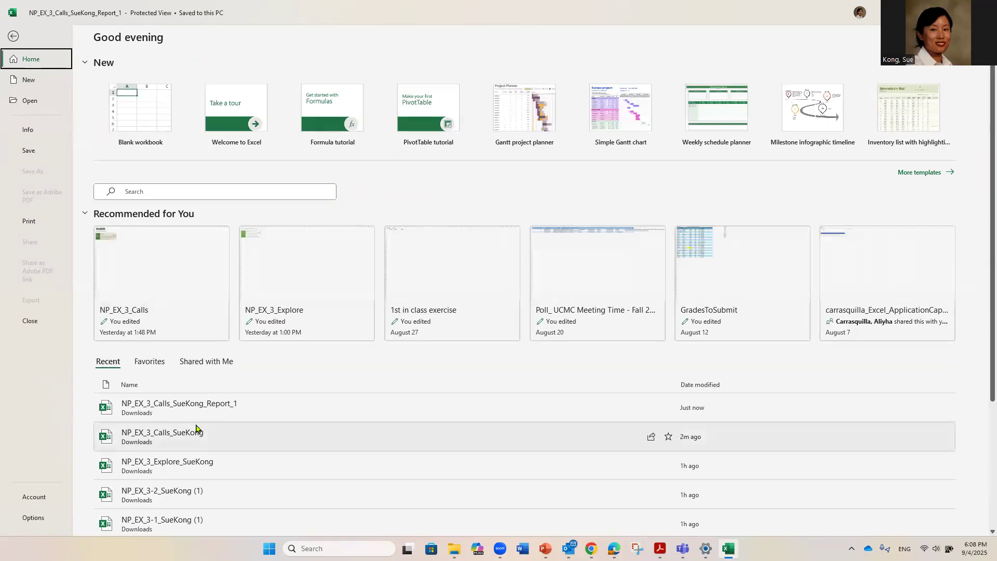
pyautogui.click(268, 441)
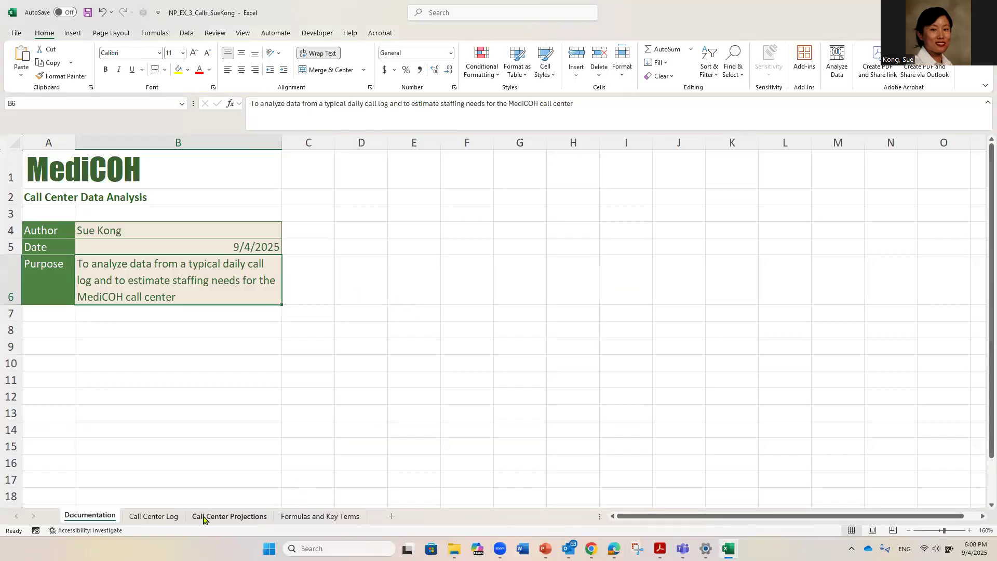
# - On the Call Center Log sheet, remove the bold formatting from the Cumulative Operator Time range L5:L333
pyautogui.click(150, 516)
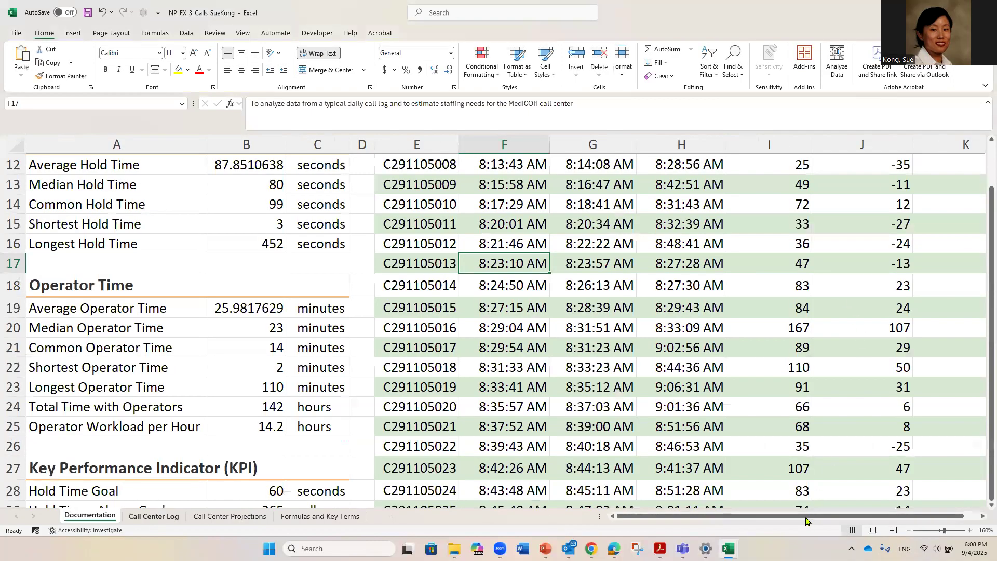
pyautogui.moveTo(779, 314); pyautogui.dragTo(764, 463)
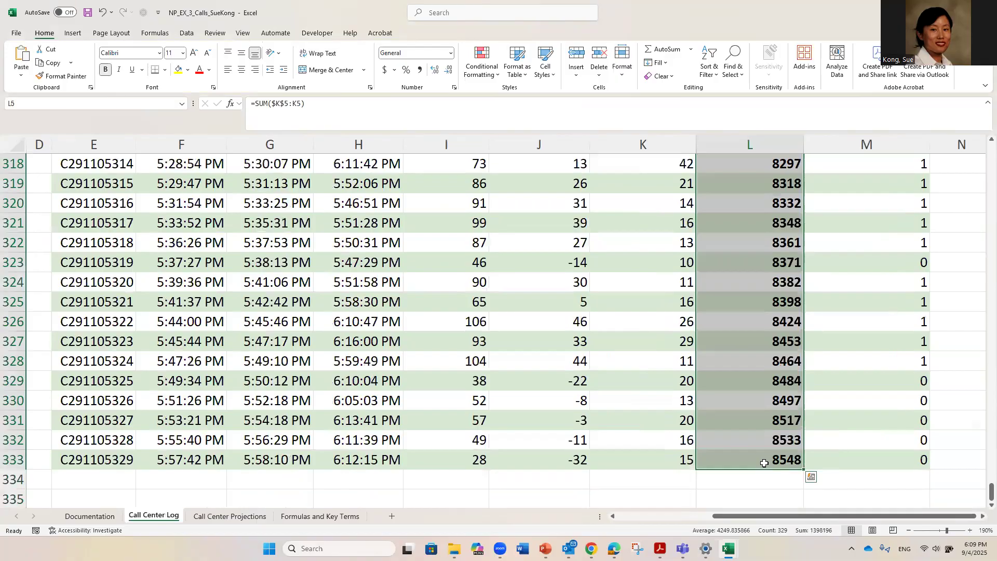
pyautogui.hotkey('ctrl', 'BackSpace')
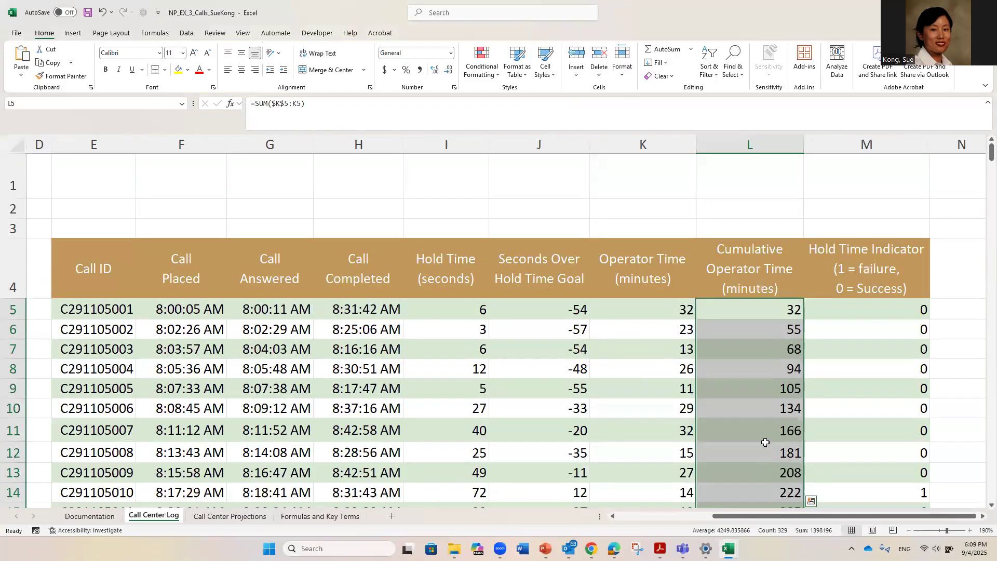
pyautogui.hotkey('ctrl', 'q')
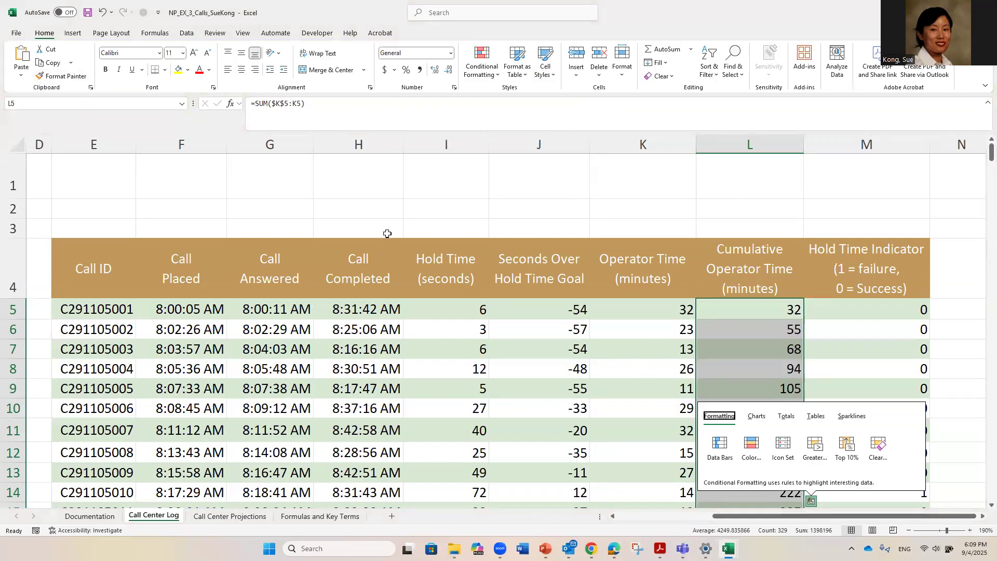
pyautogui.click(964, 388)
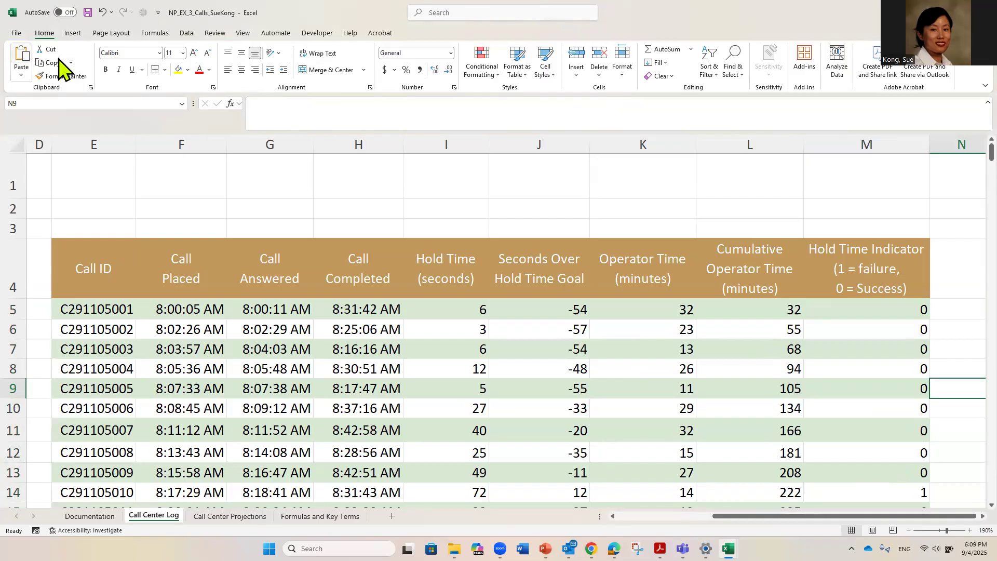
# - Save and close the call center workbook, and close the graded summary report to return to MindTap
pyautogui.click(17, 35)
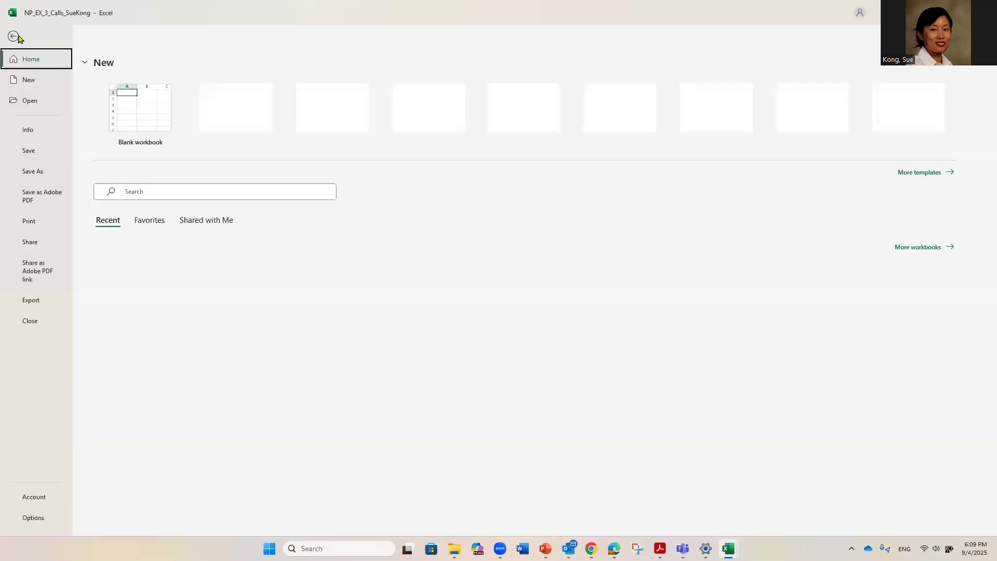
pyautogui.click(29, 151)
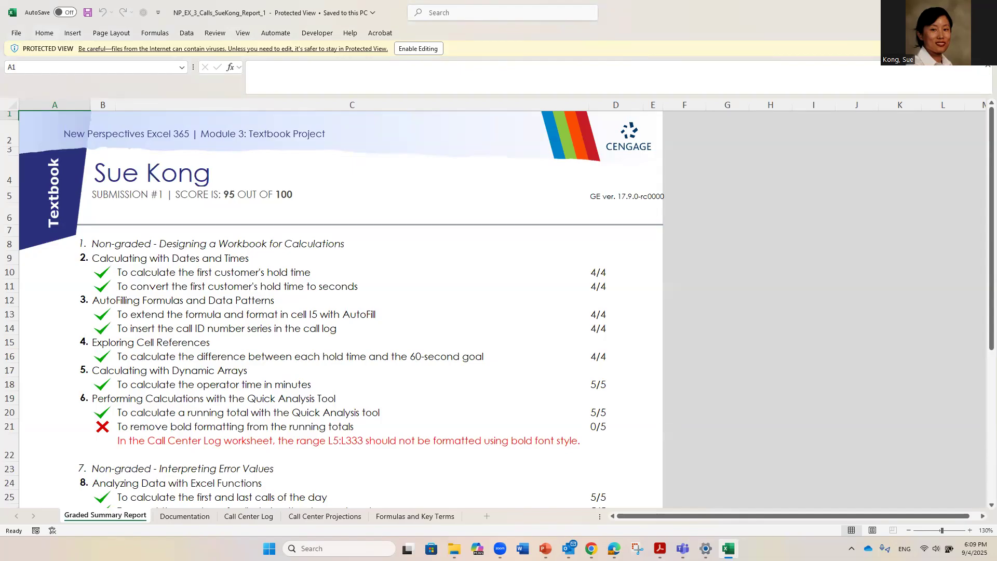
pyautogui.click(985, 11)
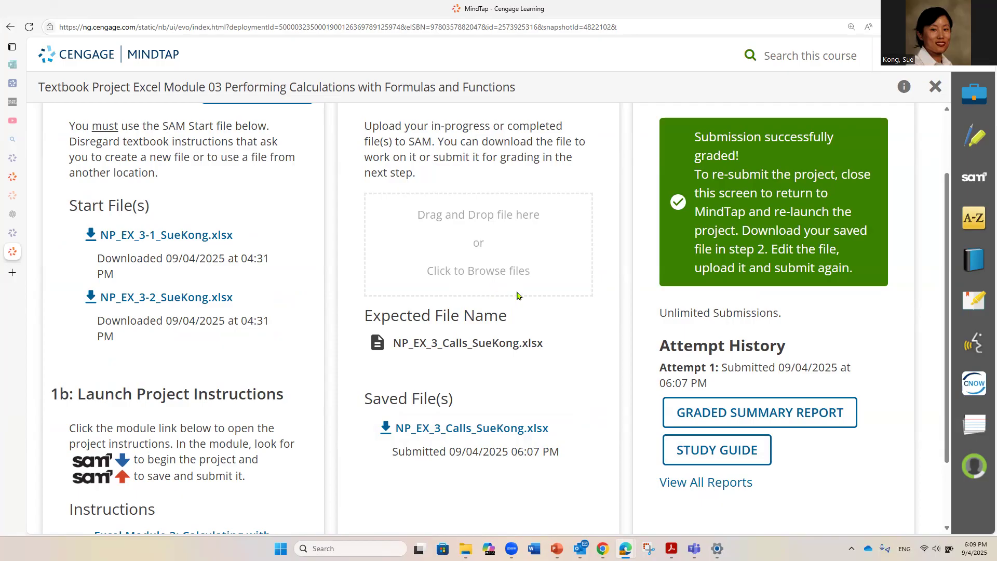
# - Check the project page's upload area, saved file and attempt history for a way to resubmit the workbook
pyautogui.scroll(-2, 552, 422)
pyautogui.scroll(4, 490, 373)
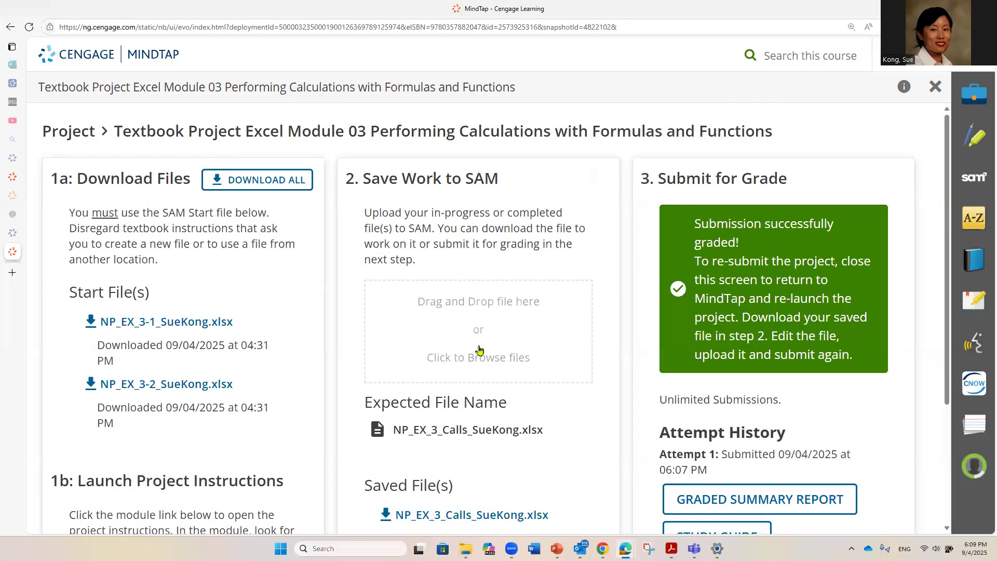
pyautogui.scroll(-3, 509, 376)
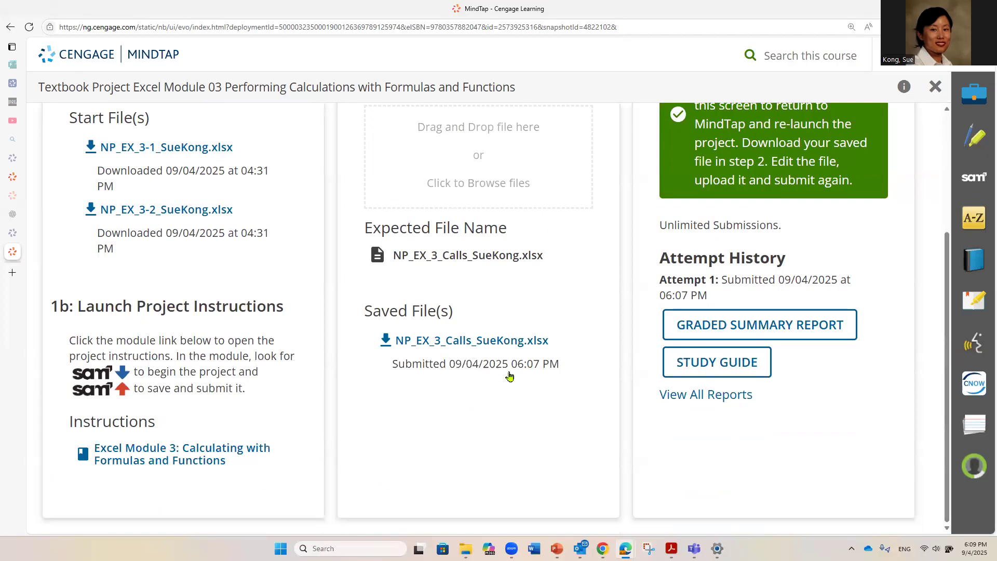
# - Close the graded project page and relaunch the Textbook Project Excel Module 03 assignment from the Week 3 activities
pyautogui.scroll(3, 508, 375)
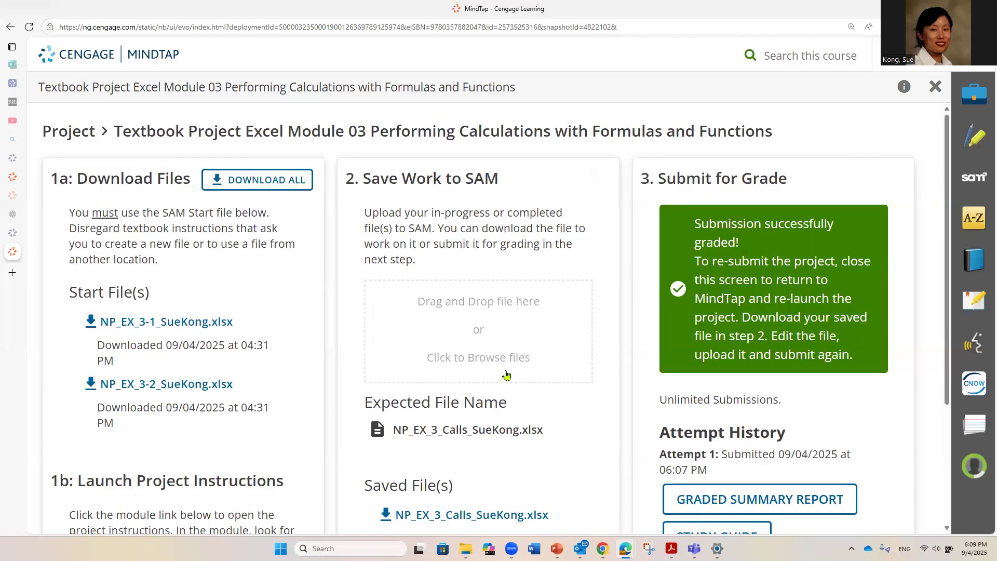
pyautogui.click(935, 87)
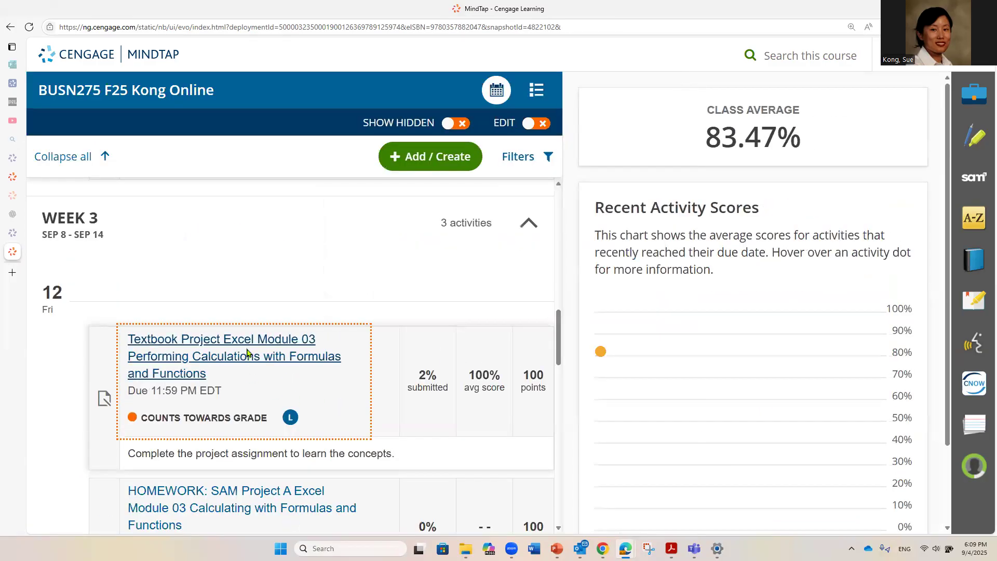
pyautogui.click(245, 352)
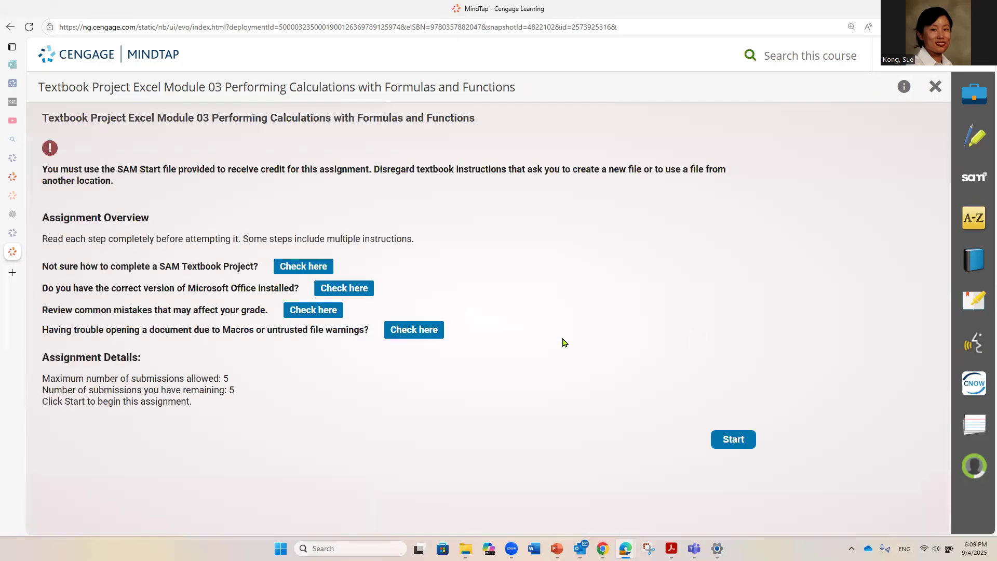
pyautogui.click(734, 440)
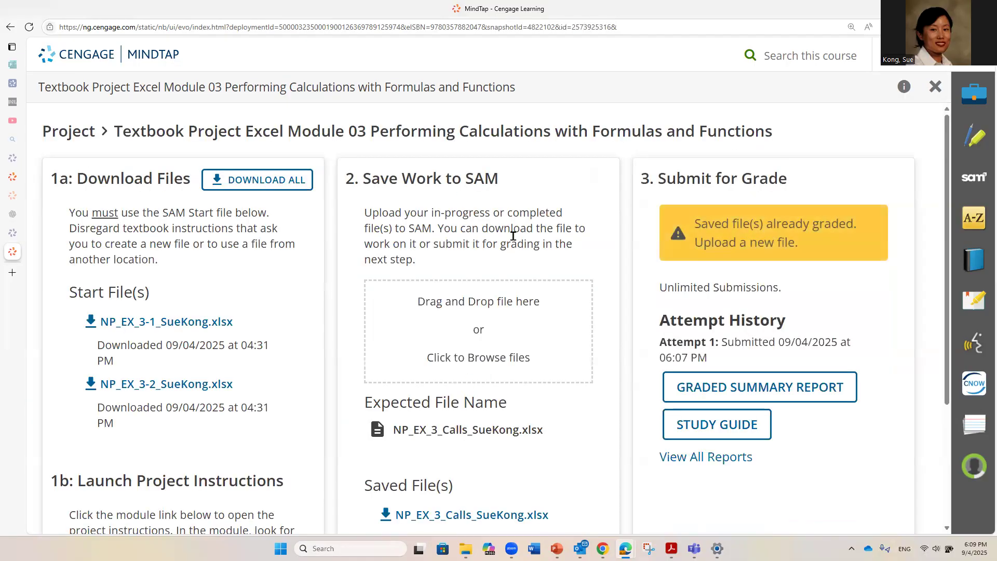
# - Upload the corrected NP_EX_3_Calls workbook from Downloads to SAM and submit it for grading
pyautogui.click(490, 361)
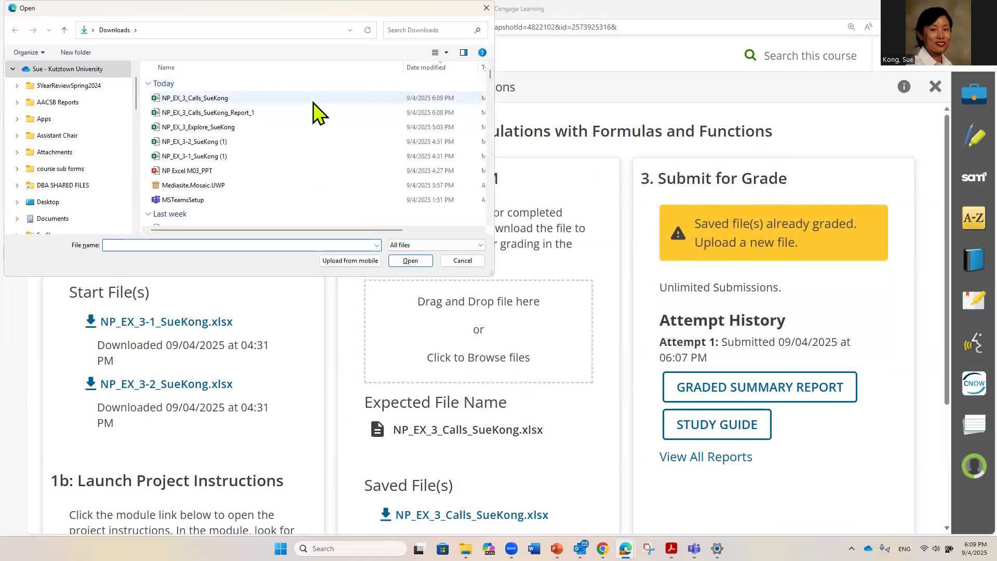
pyautogui.click(239, 98)
pyautogui.moveTo(327, 231); pyautogui.dragTo(399, 235)
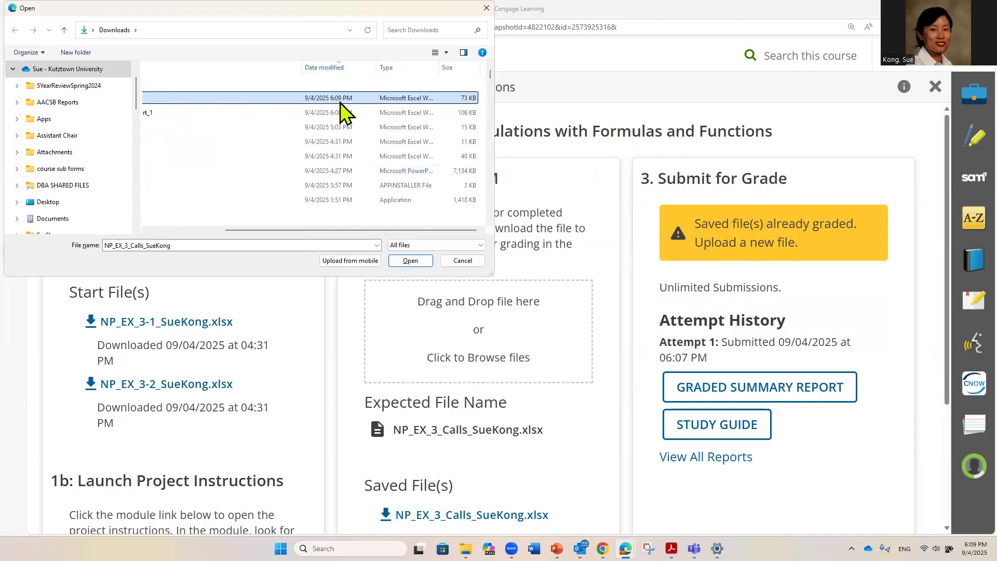
pyautogui.click(410, 262)
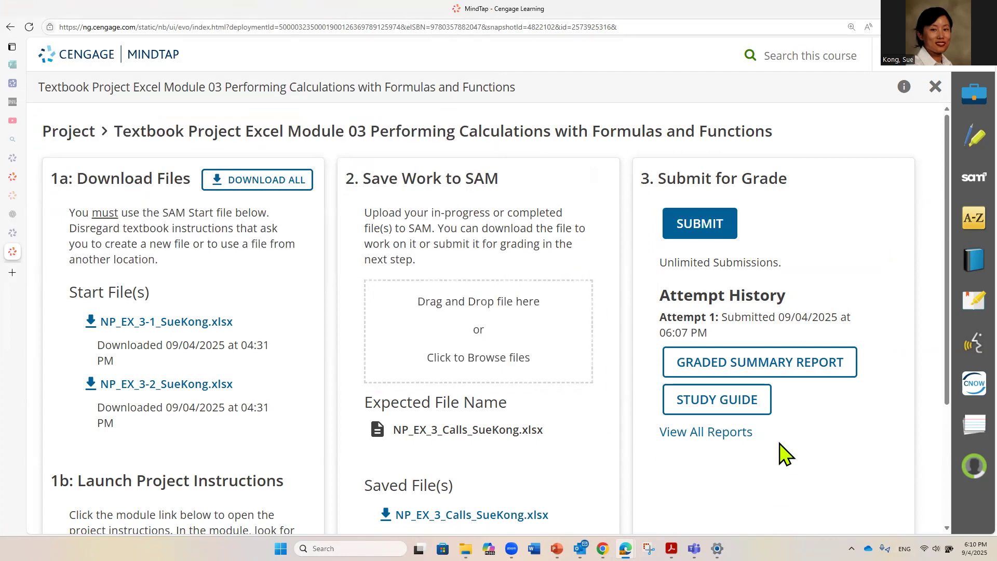
pyautogui.click(698, 227)
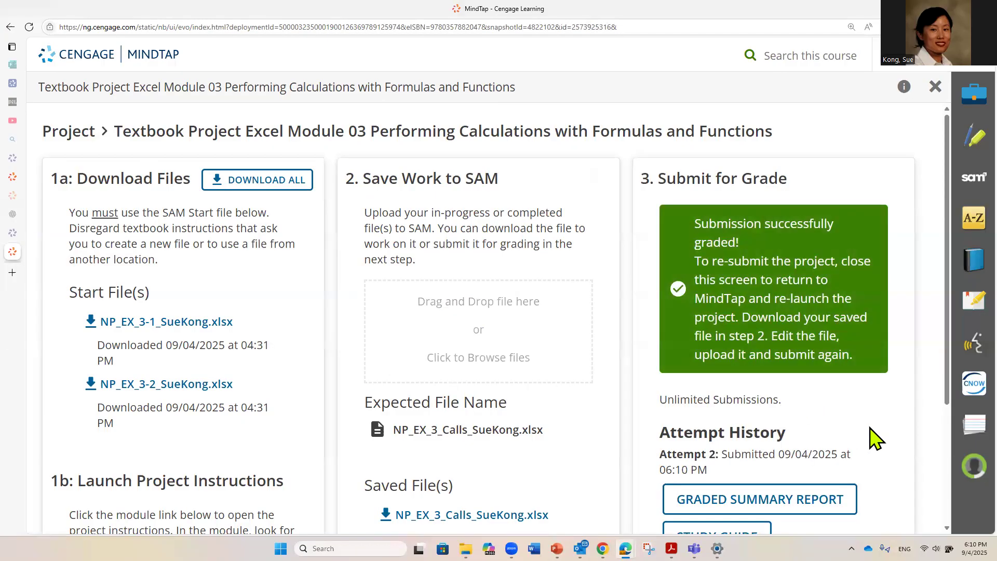
# - Download the Attempt 2 graded summary report, open it in Excel, and check the submission's score line
pyautogui.scroll(-2, 875, 438)
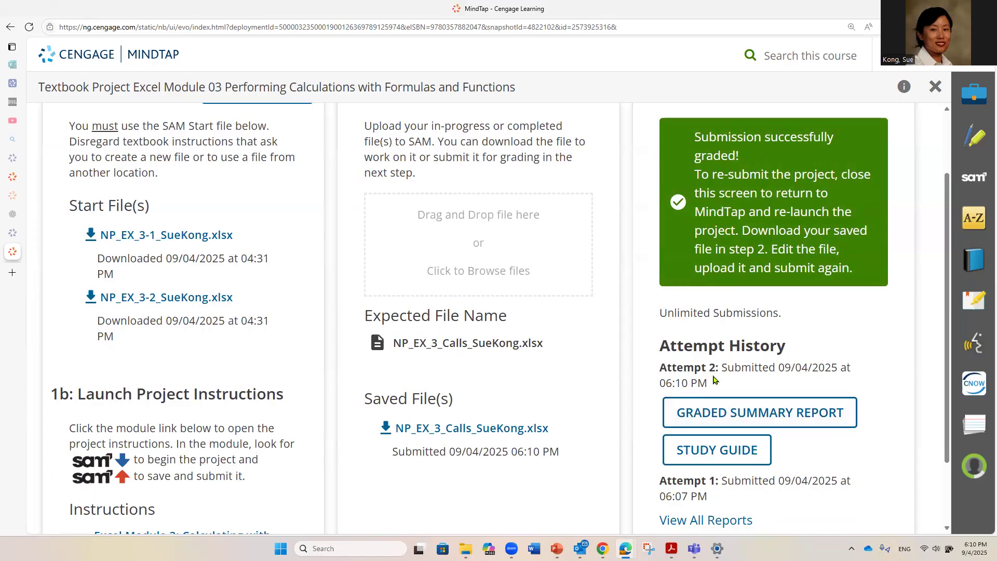
pyautogui.click(724, 415)
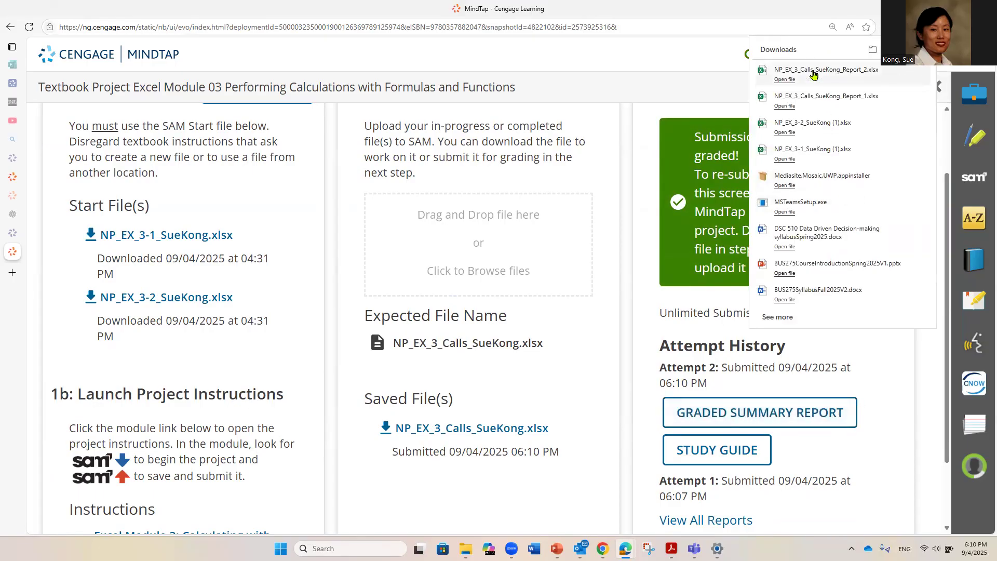
pyautogui.click(782, 78)
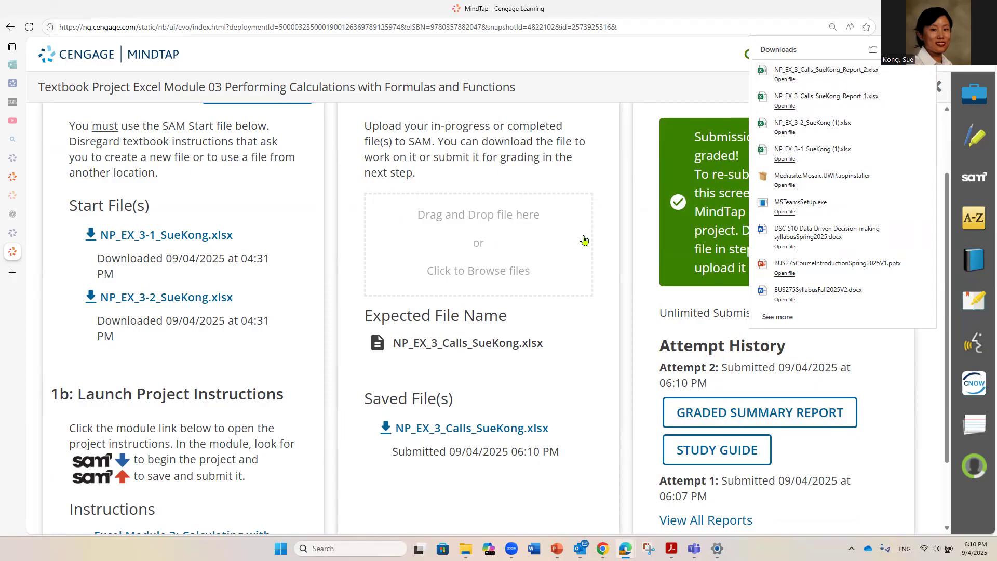
pyautogui.click(814, 87)
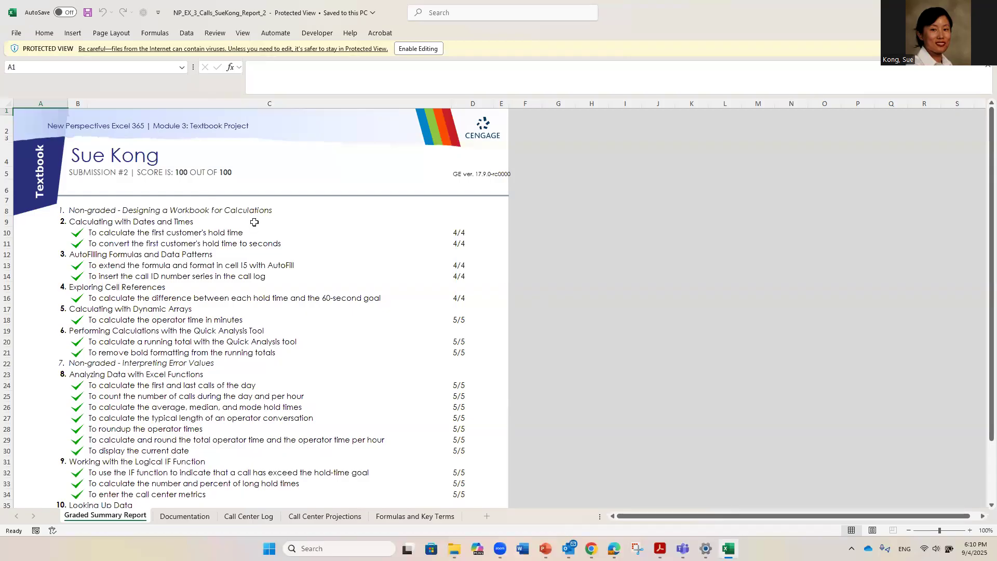
pyautogui.click(252, 176)
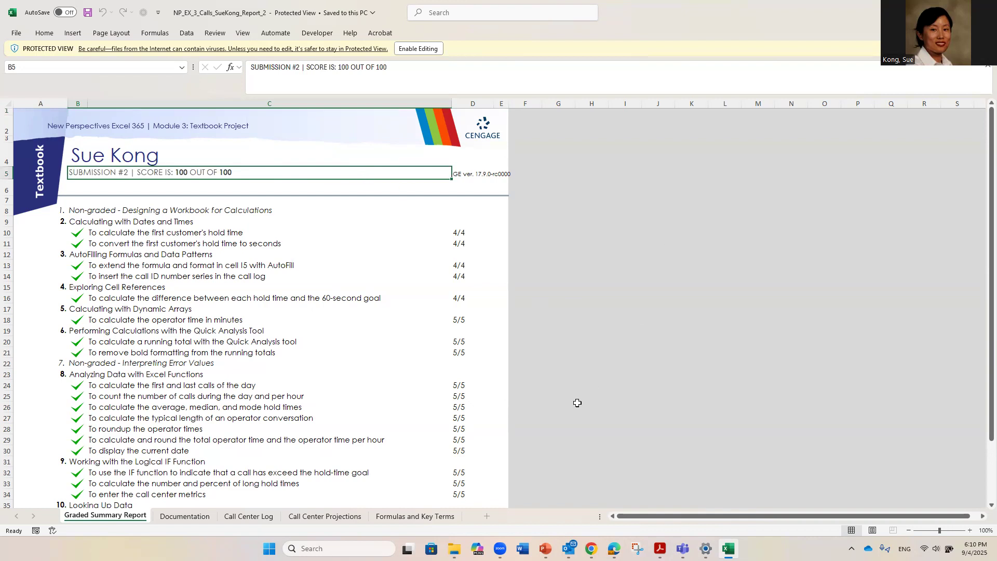
# - Minimize the report and the MindTap window, and bring the graded summary report back up in Excel
pyautogui.click(982, 12)
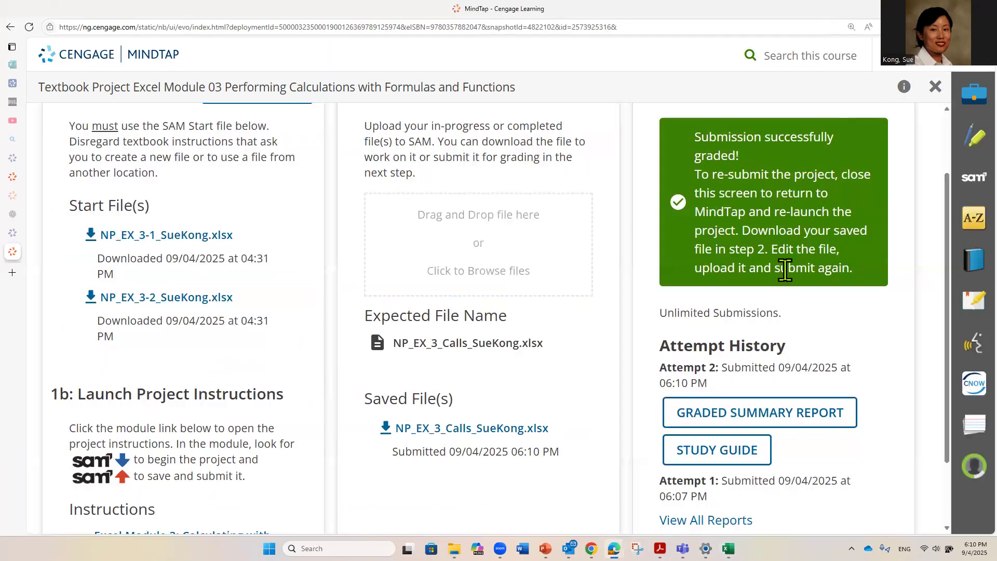
pyautogui.click(937, 8)
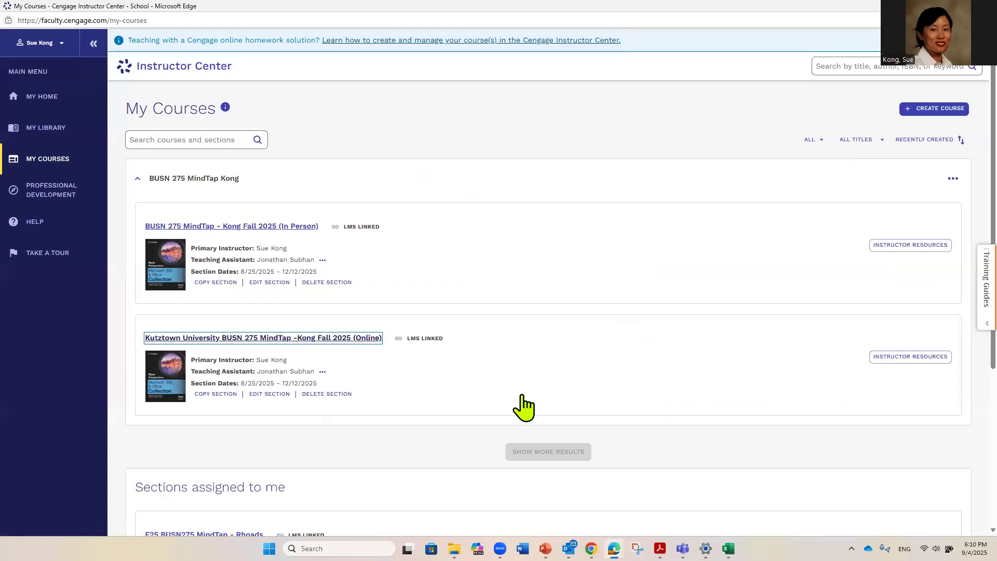
pyautogui.click(729, 549)
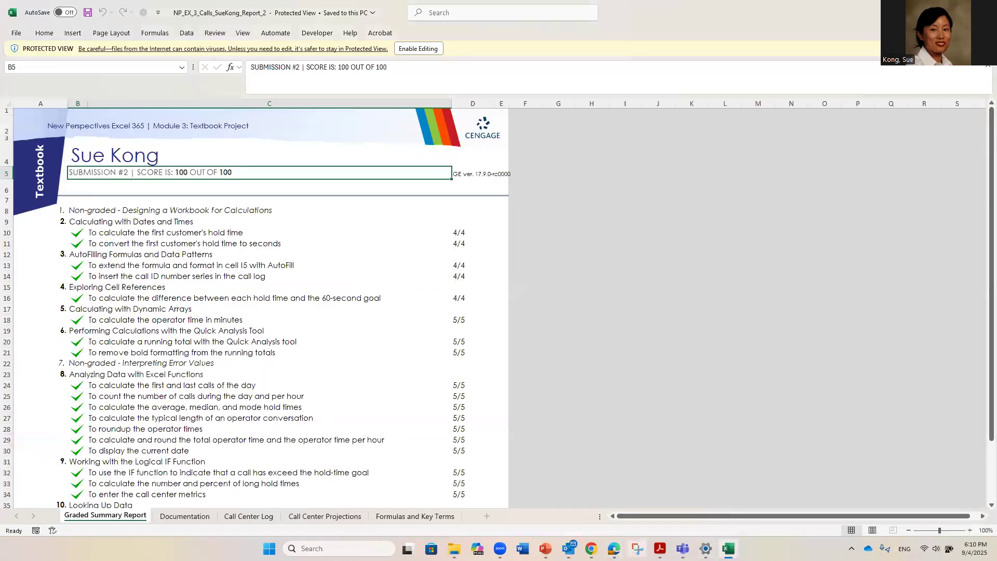
pyautogui.moveTo(591, 548)
pyautogui.moveTo(729, 548)
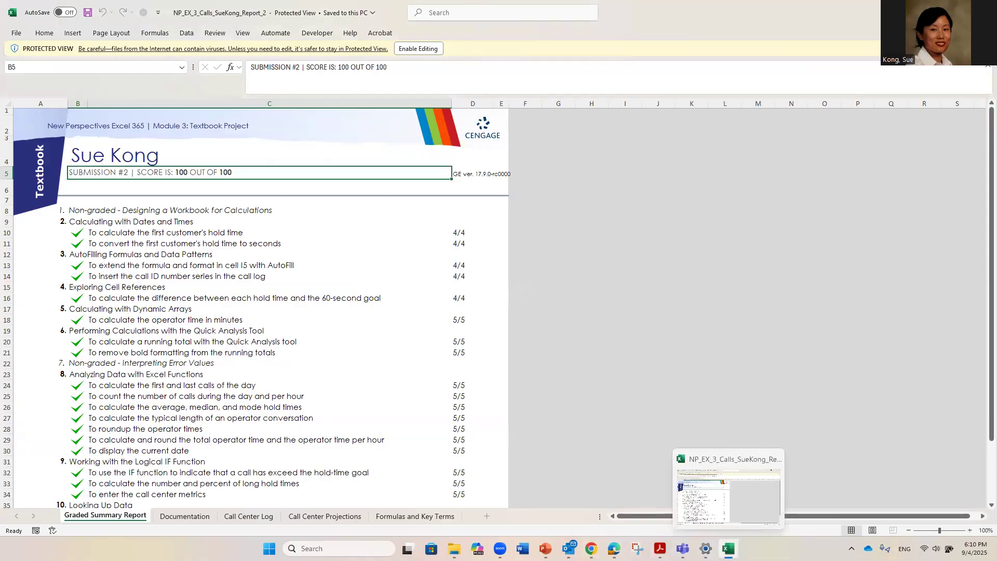